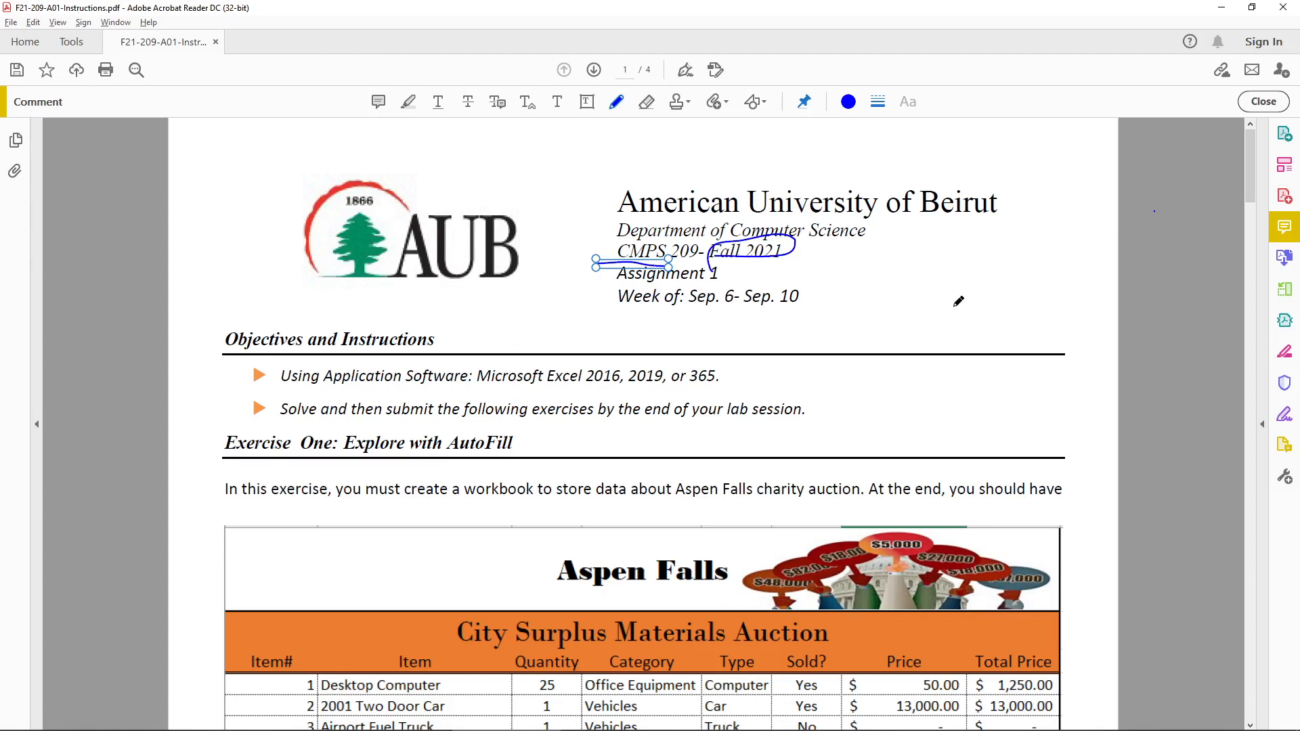
# Circle "Microsoft Excel", "2016" and "2019" in blue freehand in the assignment's application software line
pyautogui.moveTo(747, 354); pyautogui.dragTo(789, 354)
pyautogui.moveTo(477, 400)
pyautogui.mouseDown()
pyautogui.moveTo(585, 359)
pyautogui.moveTo(589, 392)
pyautogui.moveTo(503, 396)
pyautogui.mouseUp()
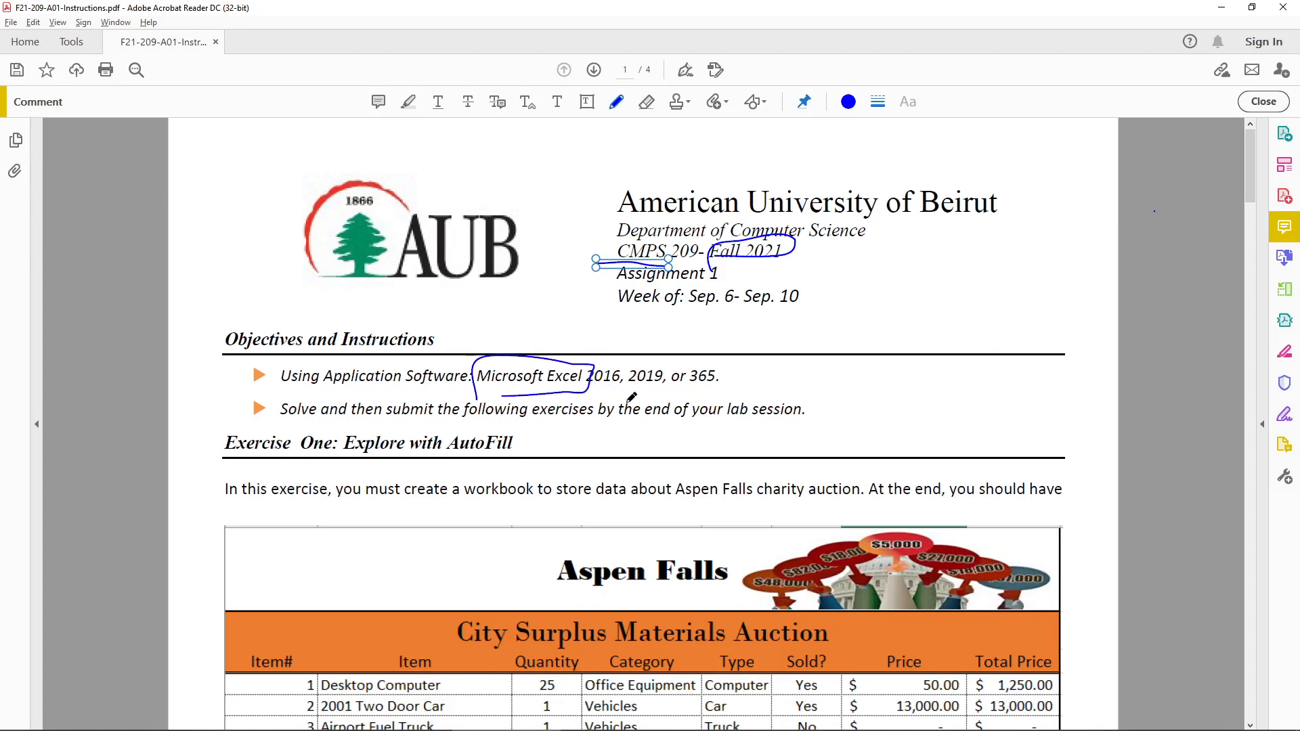
pyautogui.moveTo(577, 377)
pyautogui.mouseDown()
pyautogui.moveTo(588, 354)
pyautogui.moveTo(618, 361)
pyautogui.moveTo(577, 388)
pyautogui.moveTo(669, 385)
pyautogui.moveTo(606, 393)
pyautogui.mouseUp()
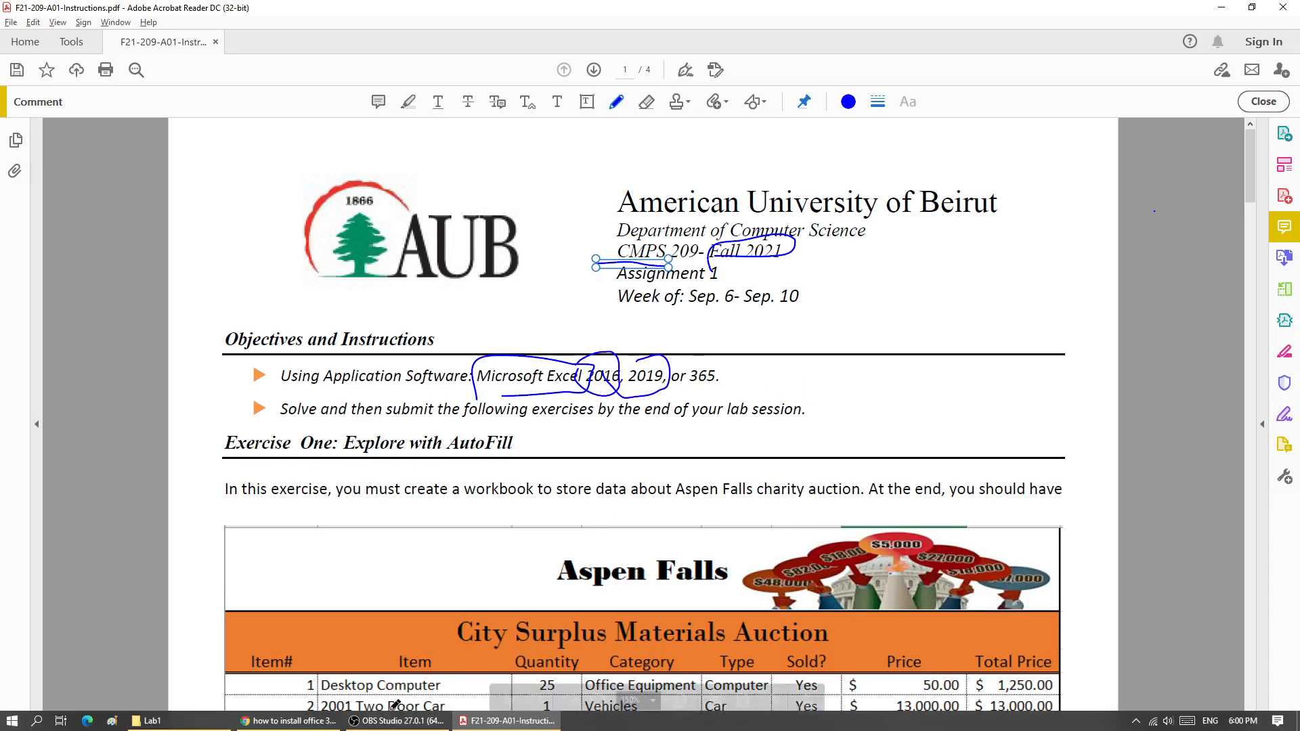
# Switch to Chrome and open the support.microsoft.com result on downloading and installing Microsoft 365 or Office 2019
pyautogui.click(298, 724)
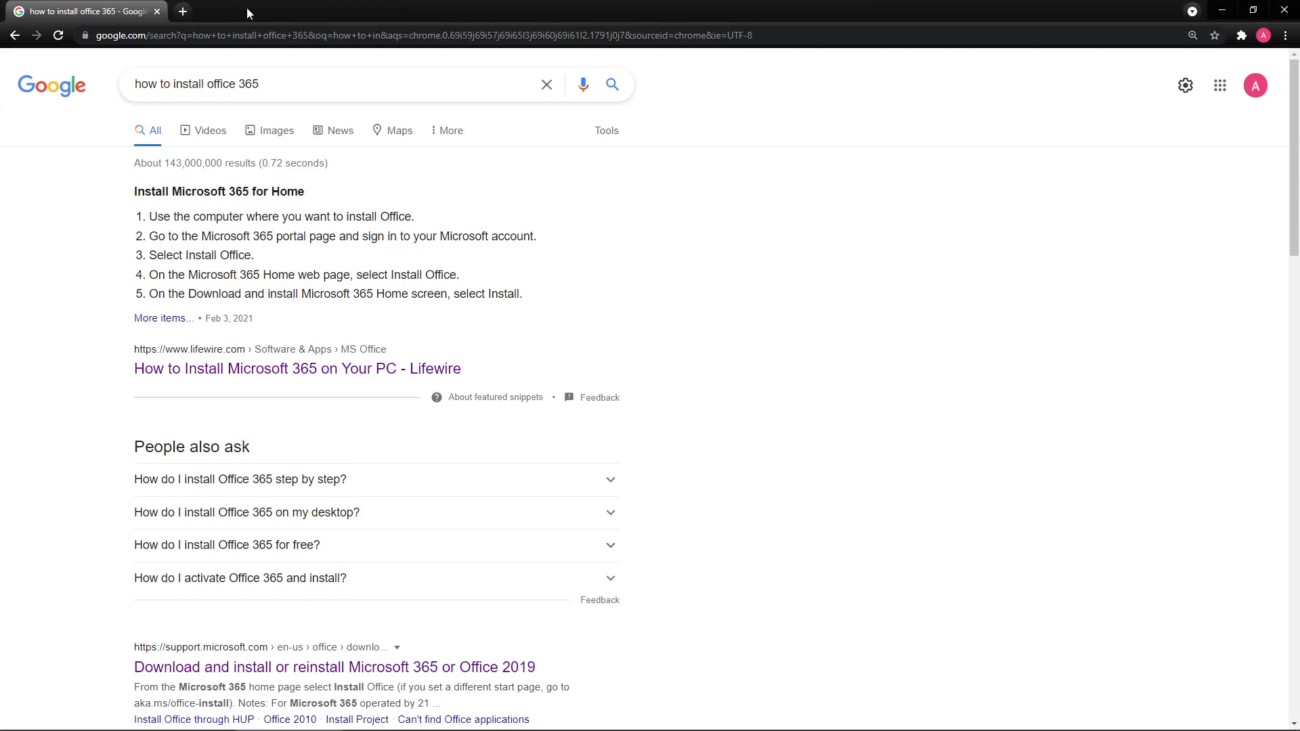
pyautogui.moveTo(287, 86); pyautogui.dragTo(129, 98)
pyautogui.click(878, 271)
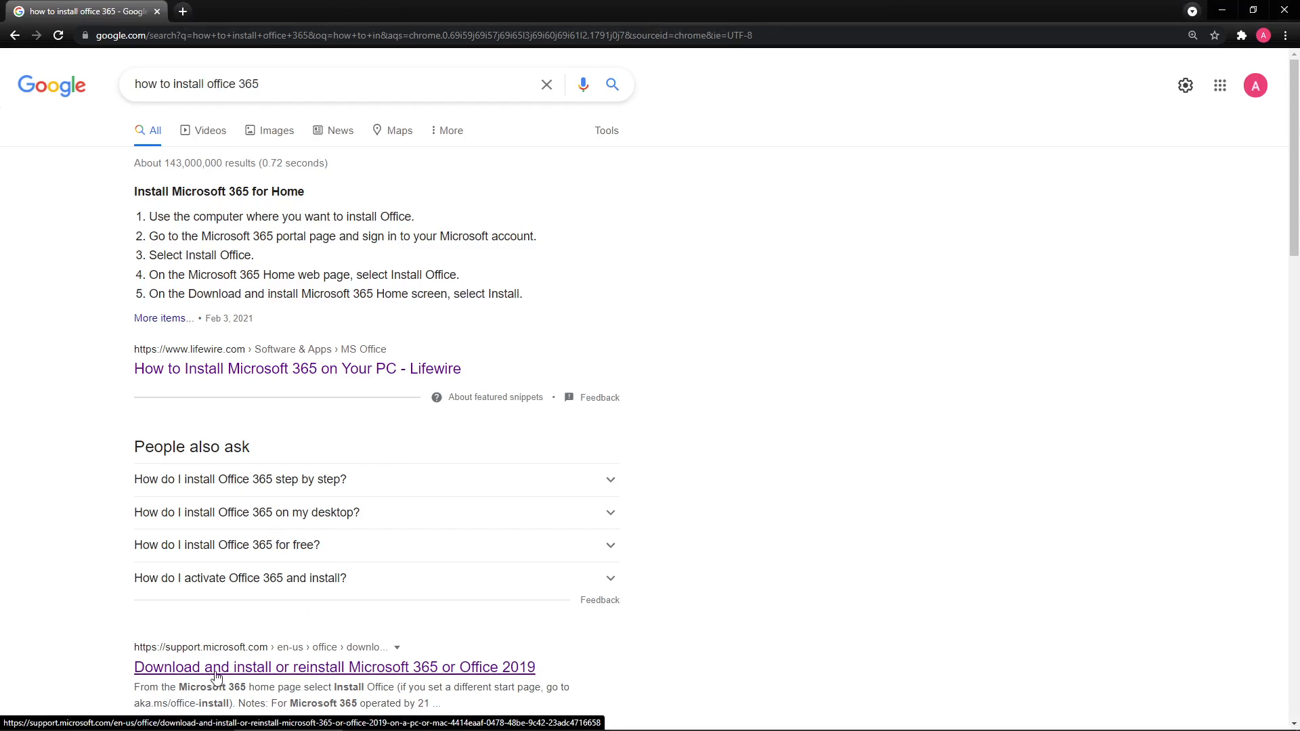
pyautogui.moveTo(289, 639); pyautogui.dragTo(130, 636)
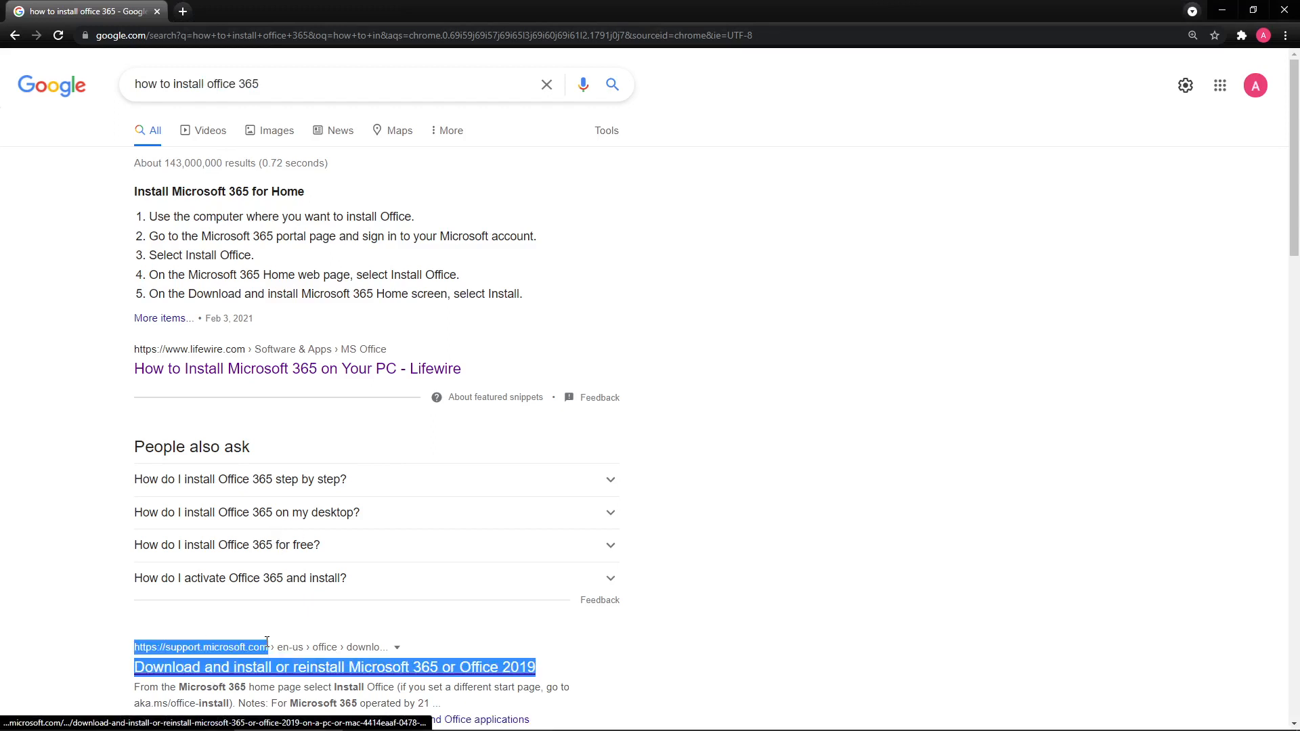
pyautogui.click(131, 635)
pyautogui.click(198, 667)
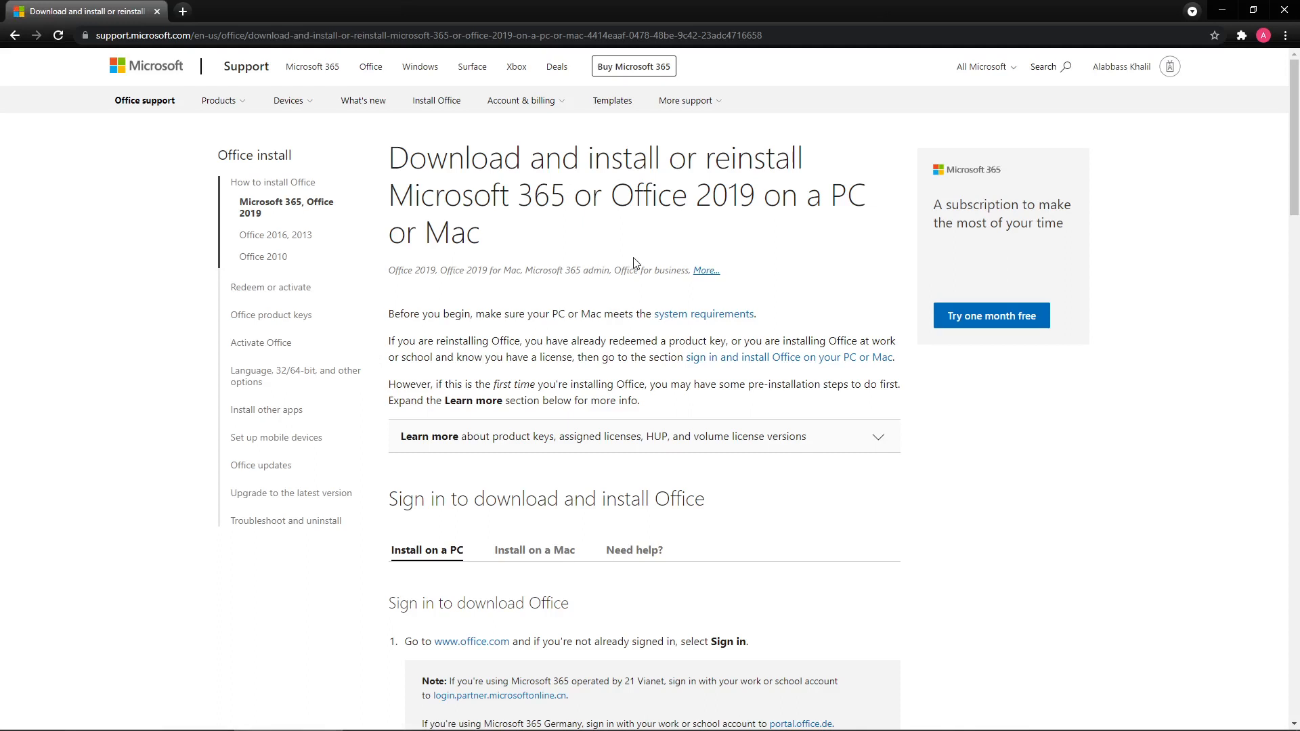
# Open the aka.ms/office-install link from the work or school account instructions in a new tab and show that tab
pyautogui.scroll(-7, 634, 263)
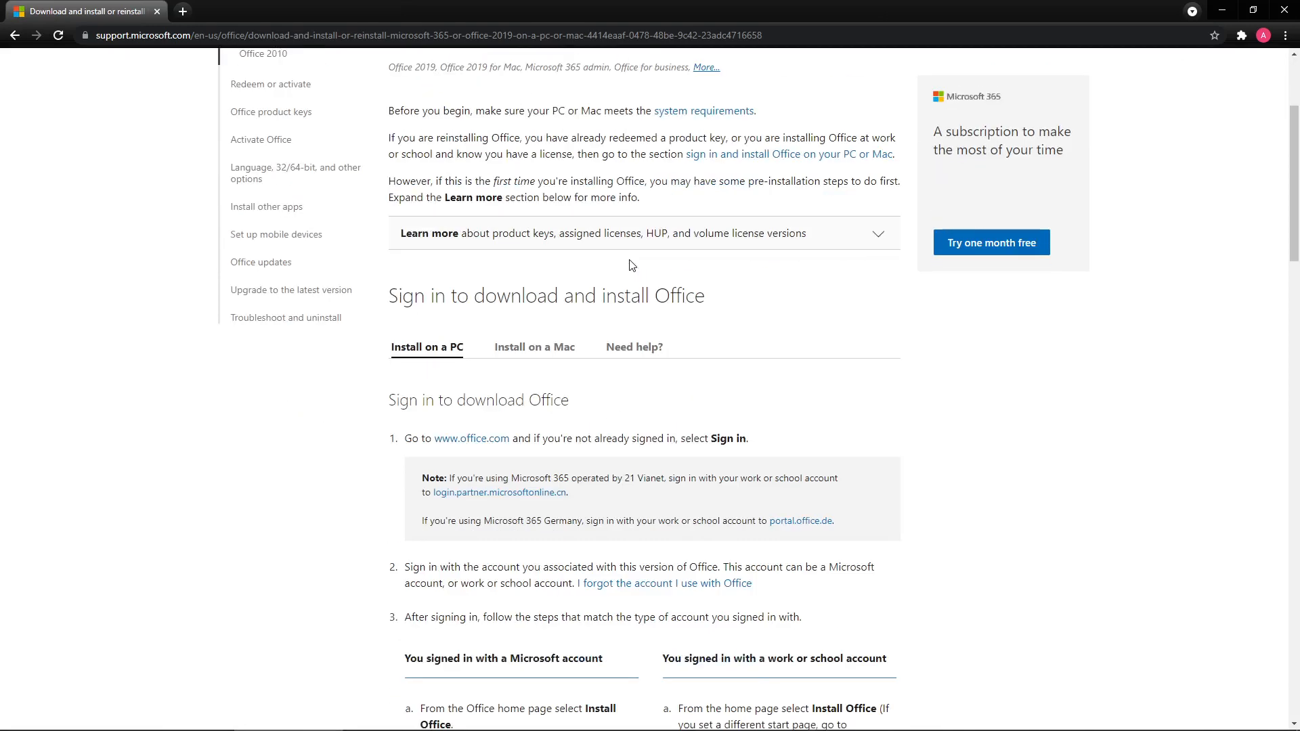
pyautogui.scroll(-1, 631, 266)
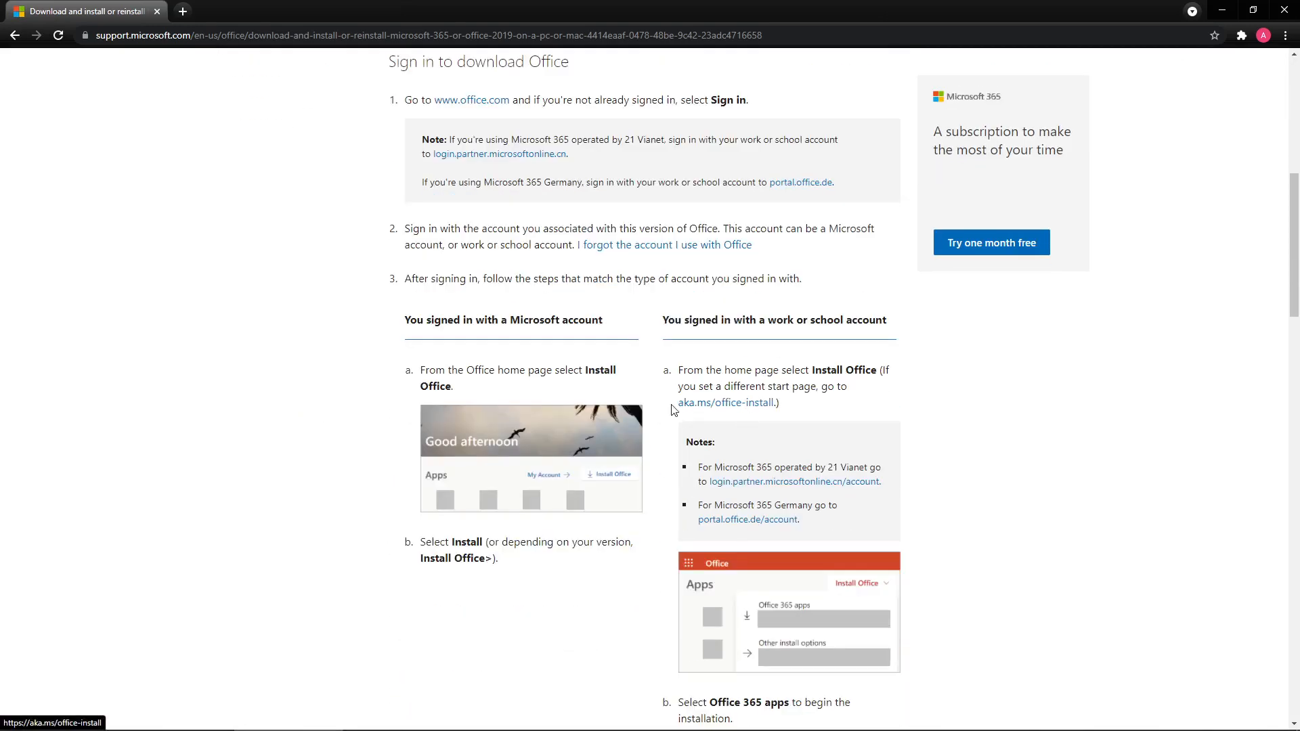
pyautogui.moveTo(676, 403); pyautogui.dragTo(778, 403)
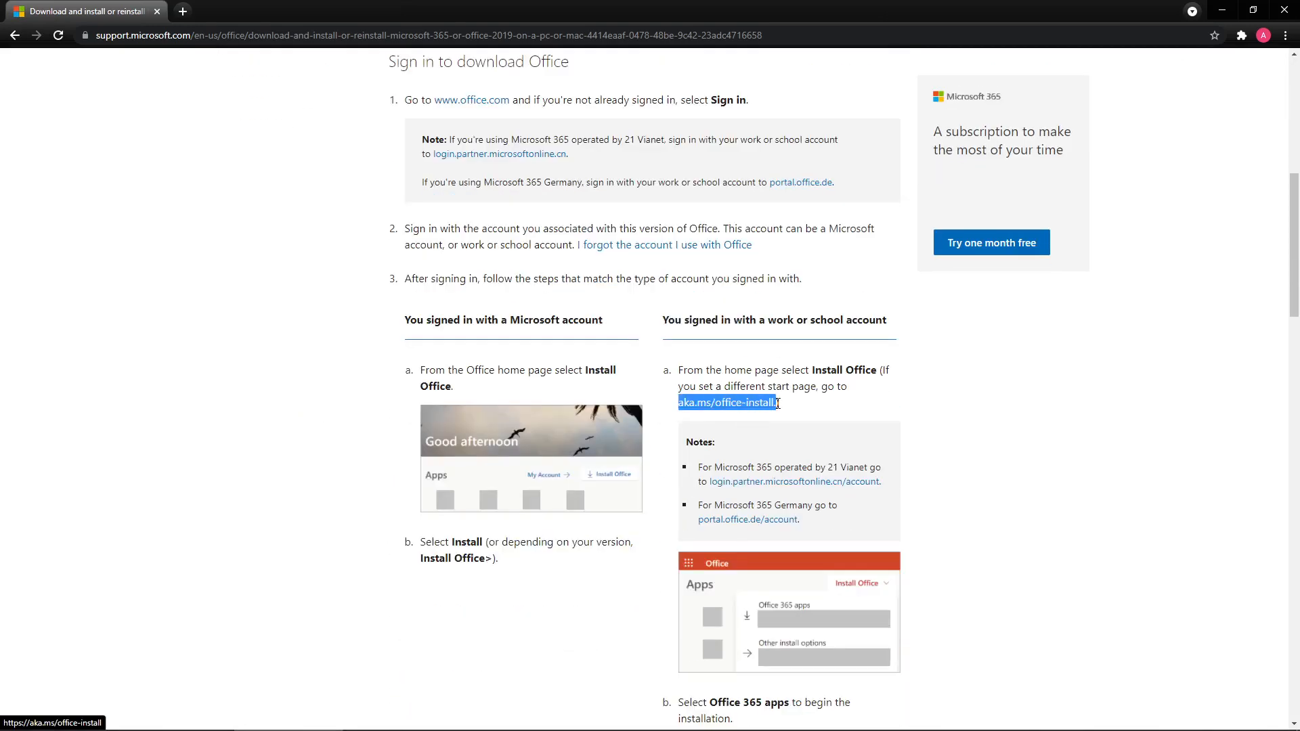
pyautogui.rightClick(741, 405)
pyautogui.click(769, 414)
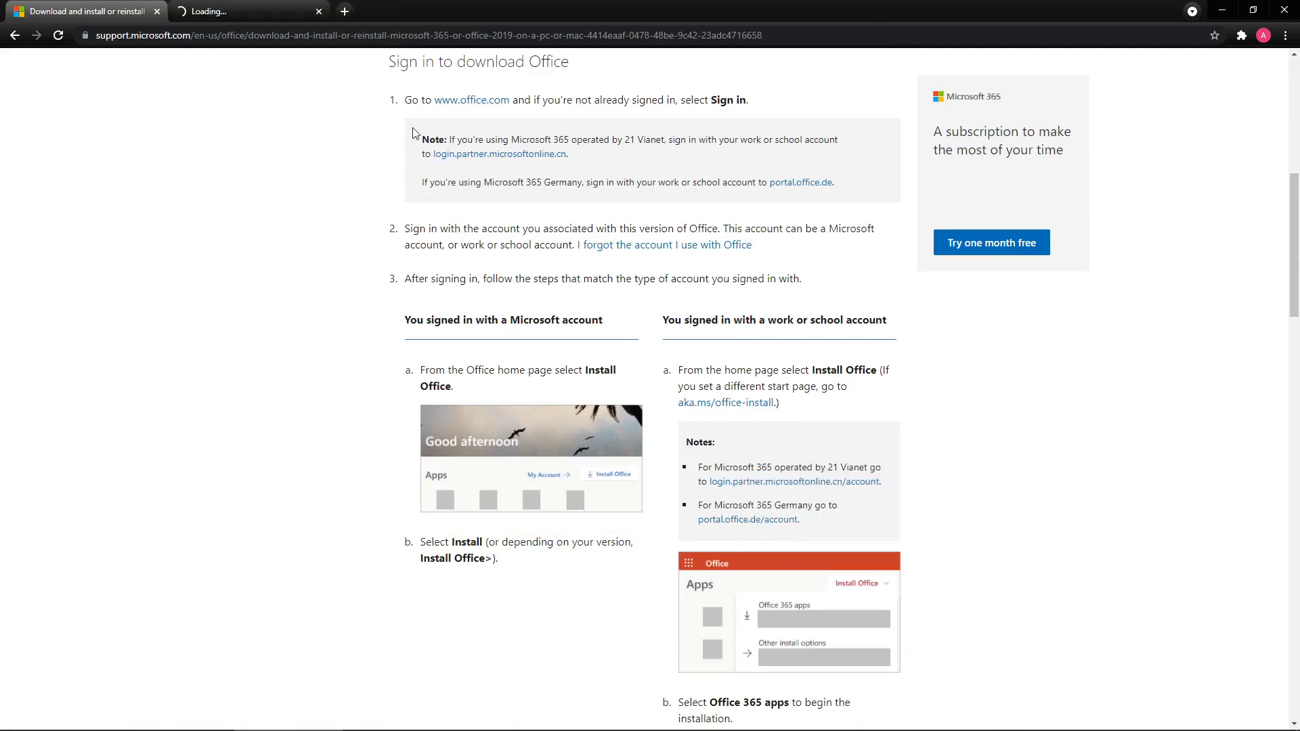
pyautogui.moveTo(896, 327); pyautogui.dragTo(811, 321)
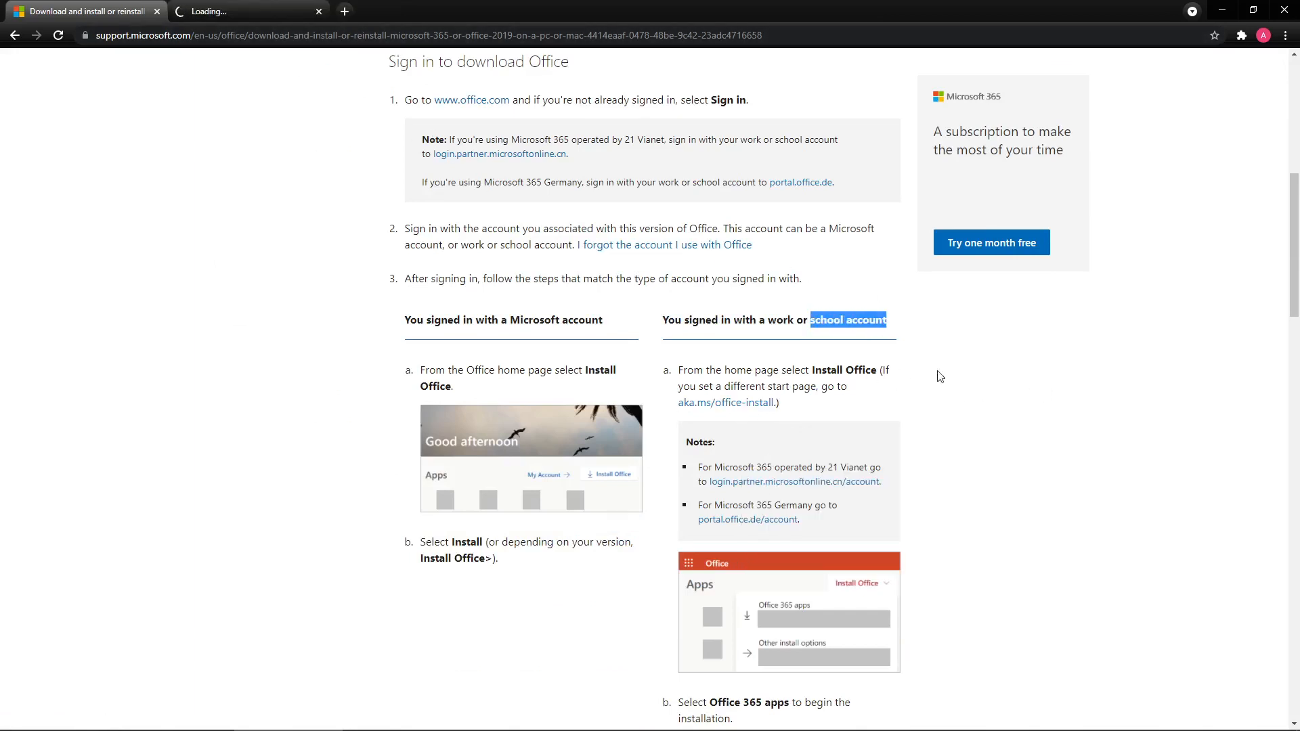
pyautogui.click(971, 377)
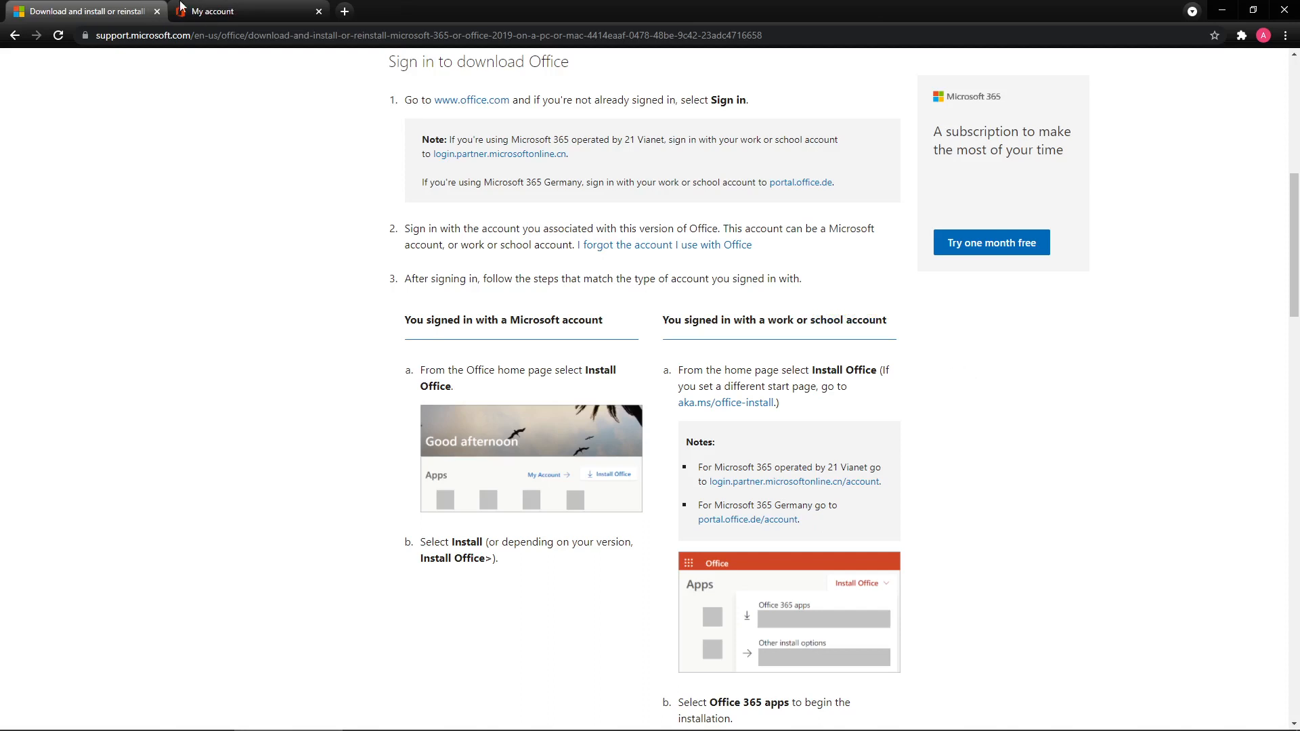
pyautogui.click(223, 12)
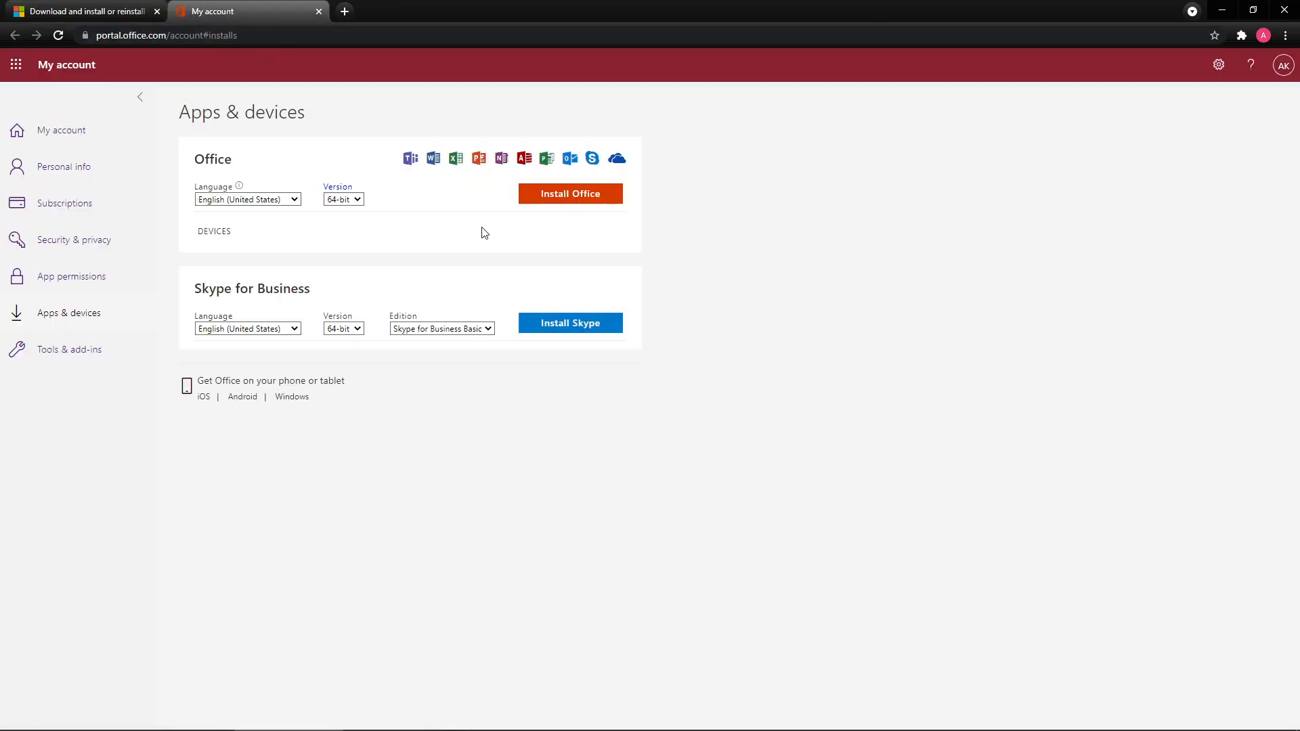
# Try to download the Office installer from the account's apps page
pyautogui.click(577, 202)
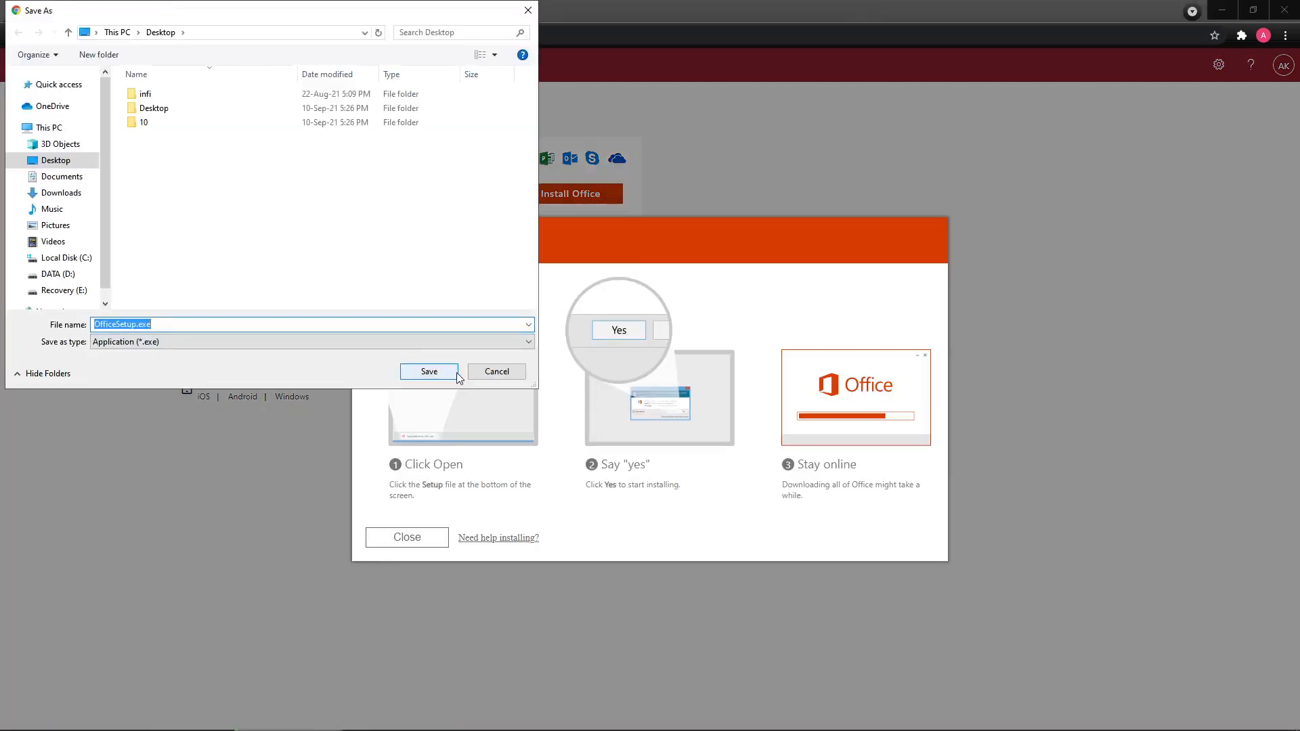
pyautogui.click(523, 374)
pyautogui.click(407, 538)
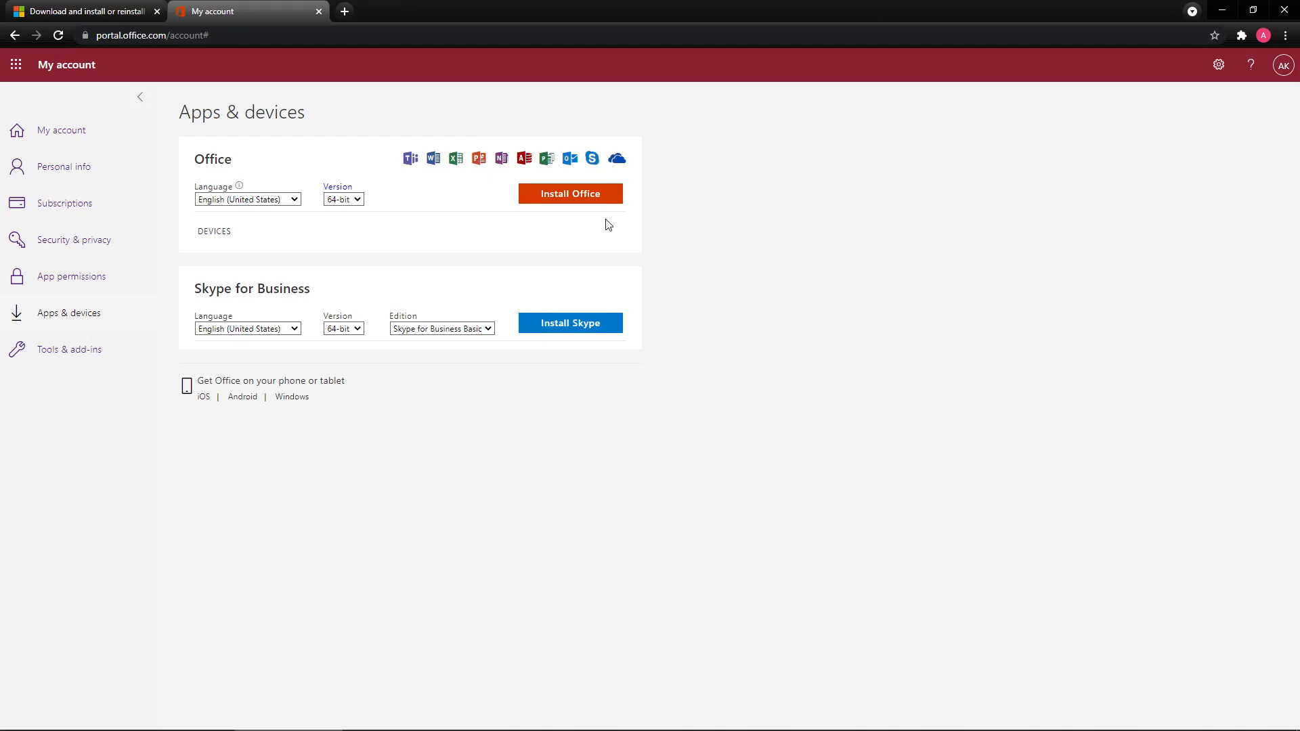
# Switch back to the assignment PDF in Acrobat Reader and outline the phrase about submitting exercises by the end of the lab session
pyautogui.moveTo(472, 729)
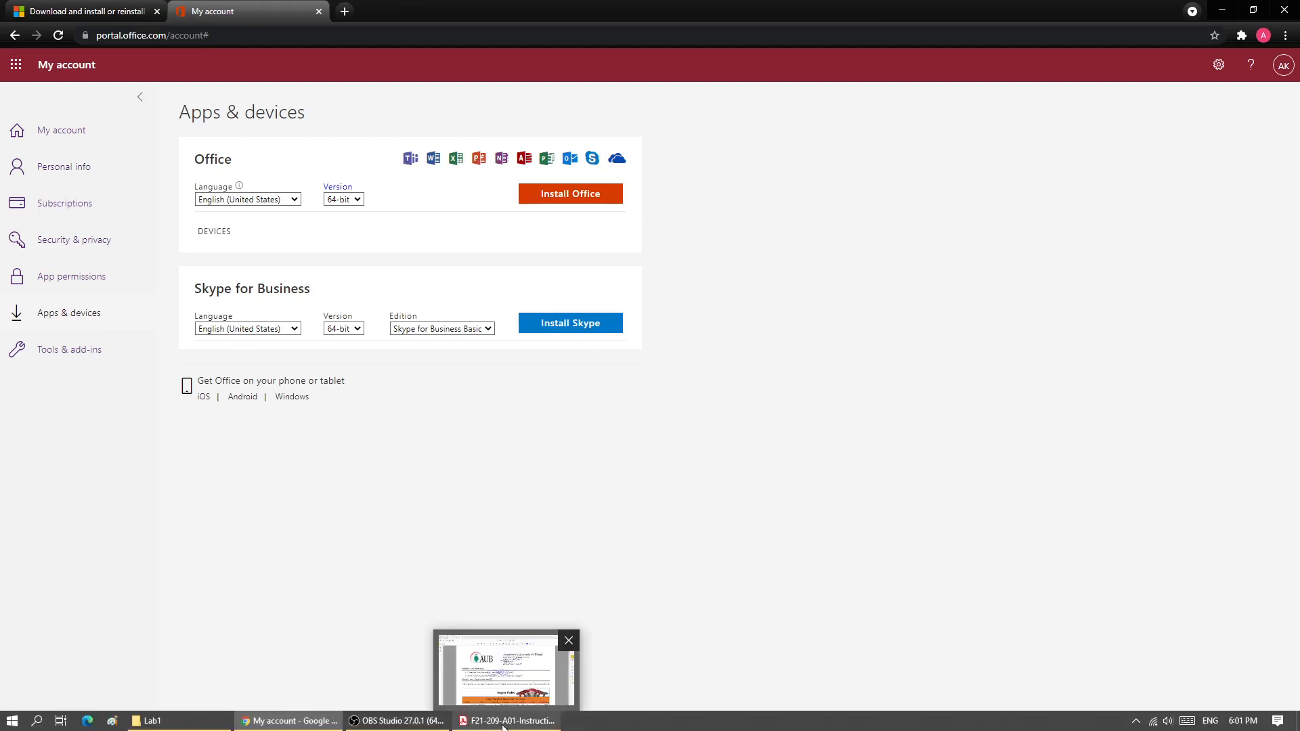
pyautogui.click(504, 722)
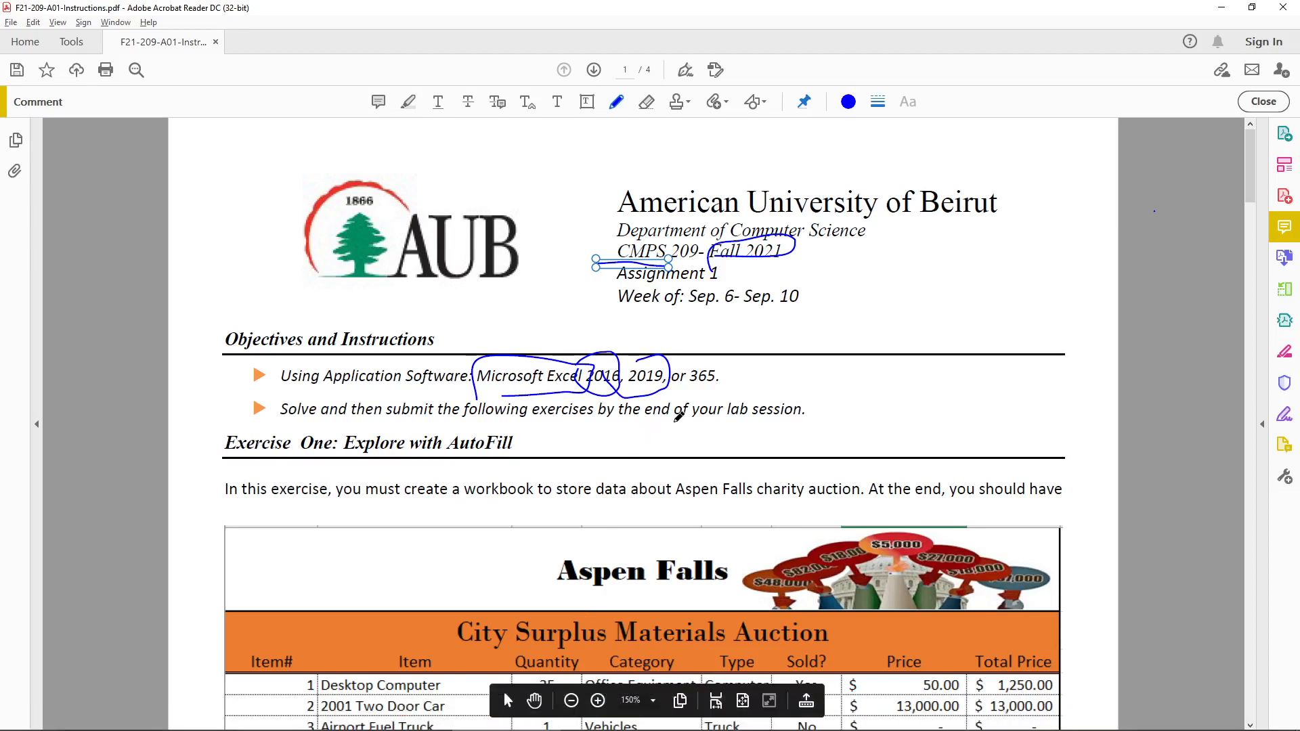
pyautogui.moveTo(468, 421)
pyautogui.mouseDown()
pyautogui.moveTo(719, 426)
pyautogui.moveTo(819, 394)
pyautogui.moveTo(497, 398)
pyautogui.moveTo(500, 423)
pyautogui.mouseUp()
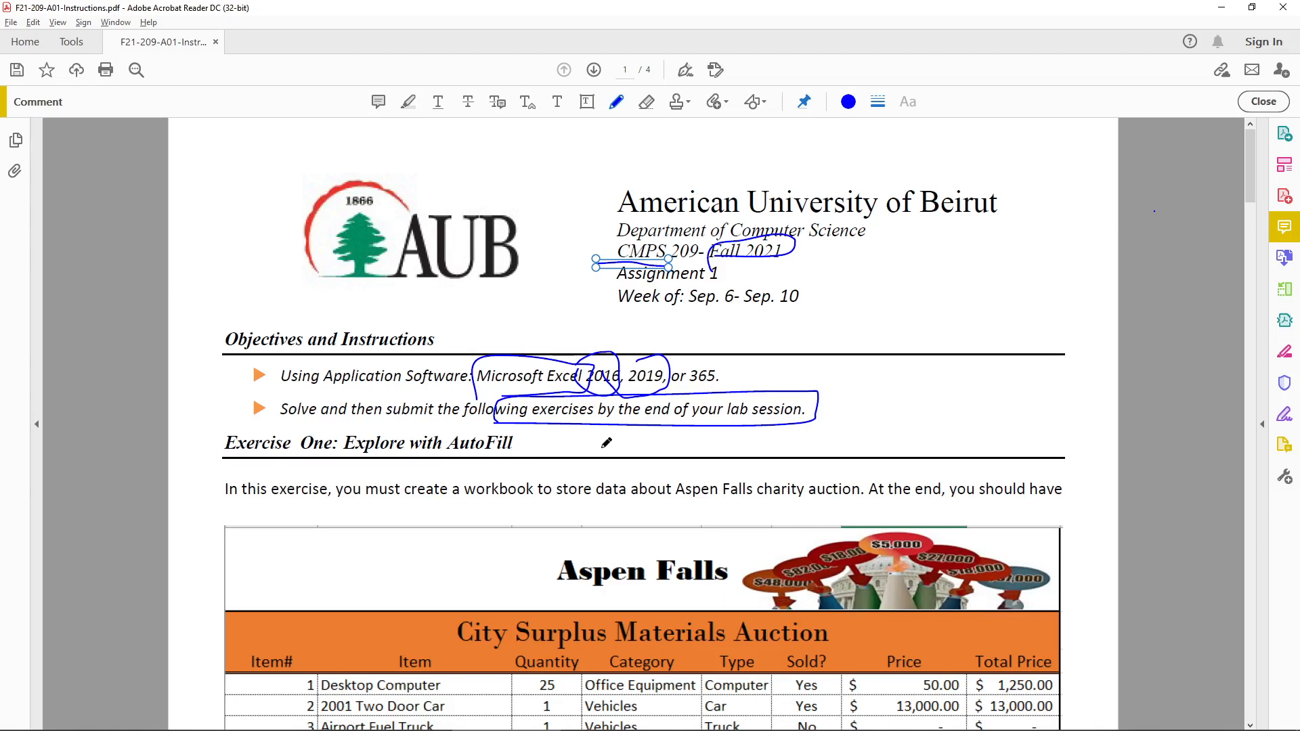
# Switch to the Lab1 folder in File Explorer and create a new Microsoft Excel worksheet file with the default name
pyautogui.scroll(-5, 607, 443)
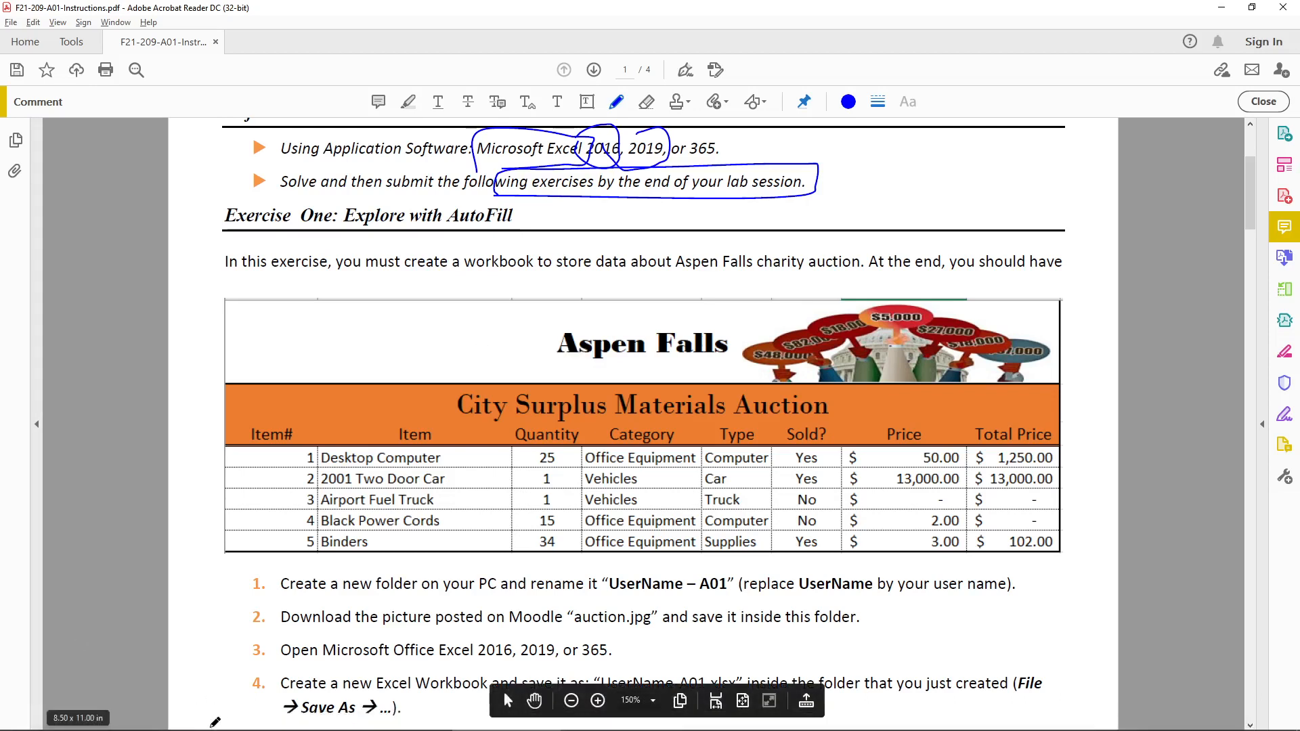
pyautogui.hotkey('alt', 'Tab')
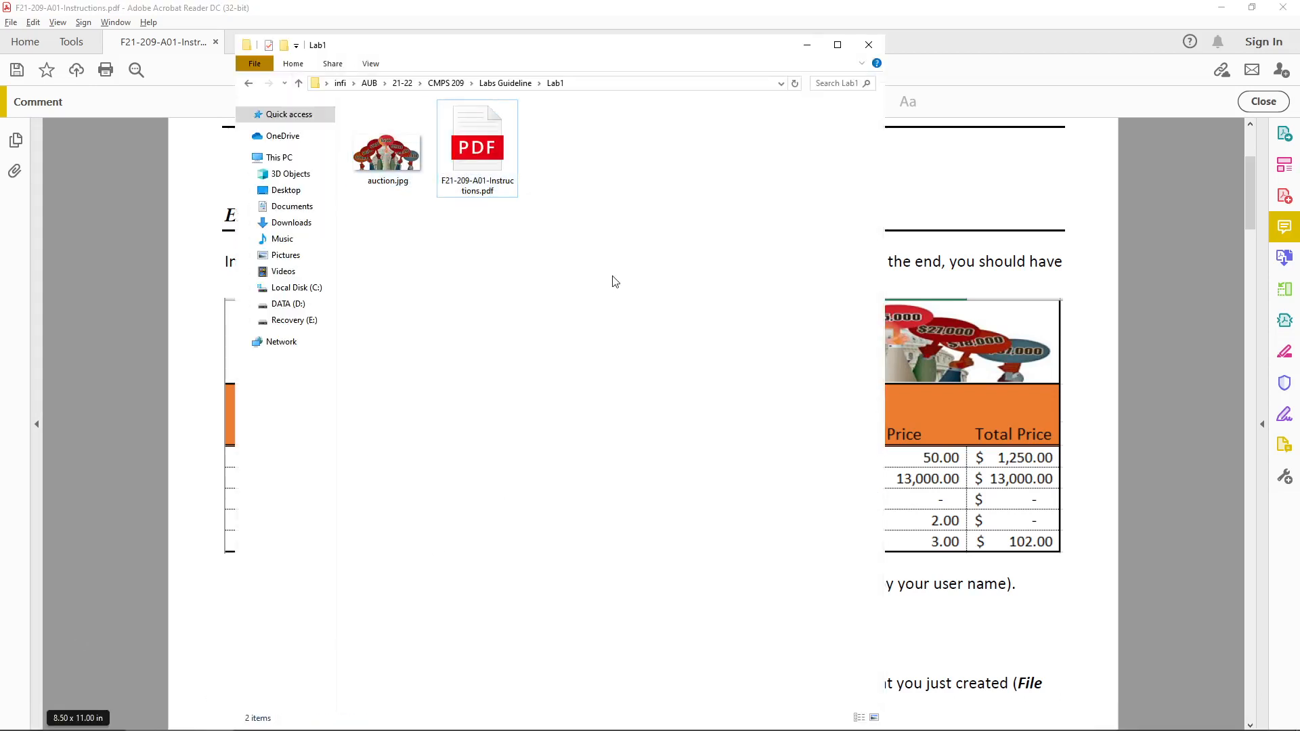
pyautogui.rightClick(491, 285)
pyautogui.moveTo(637, 552)
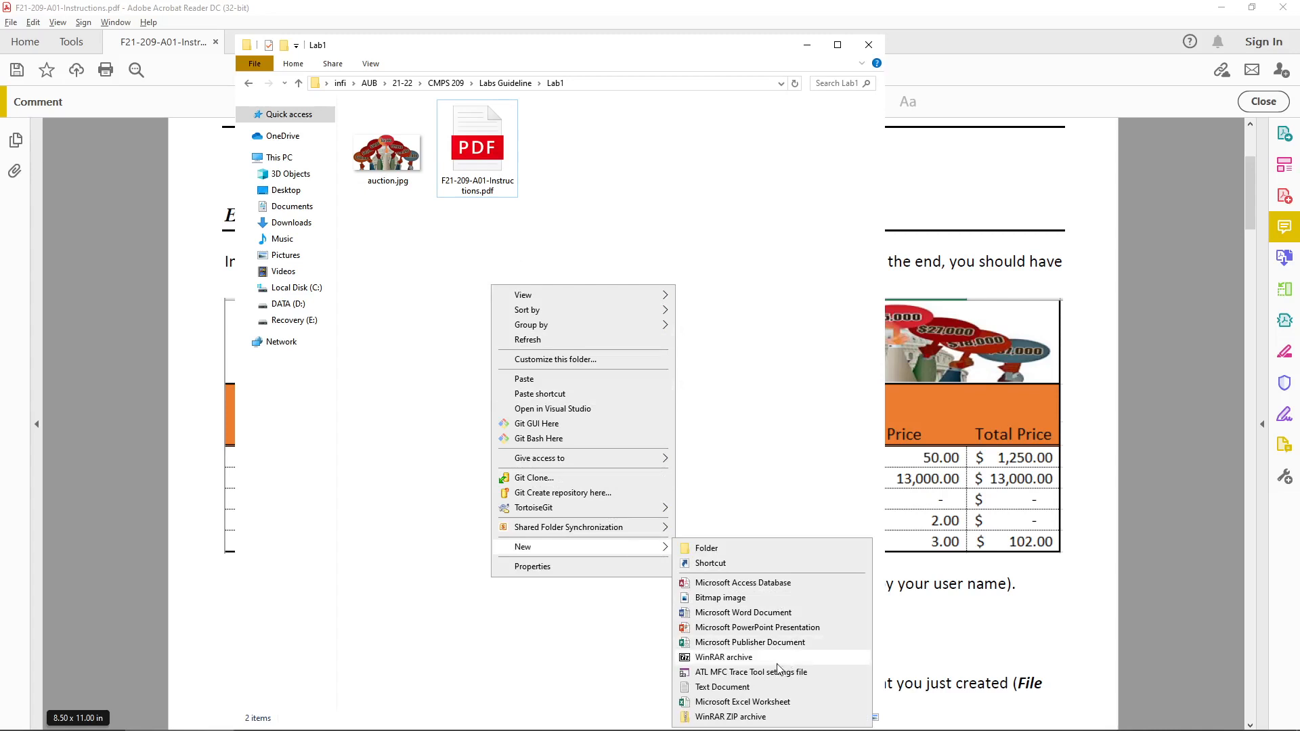
pyautogui.click(757, 704)
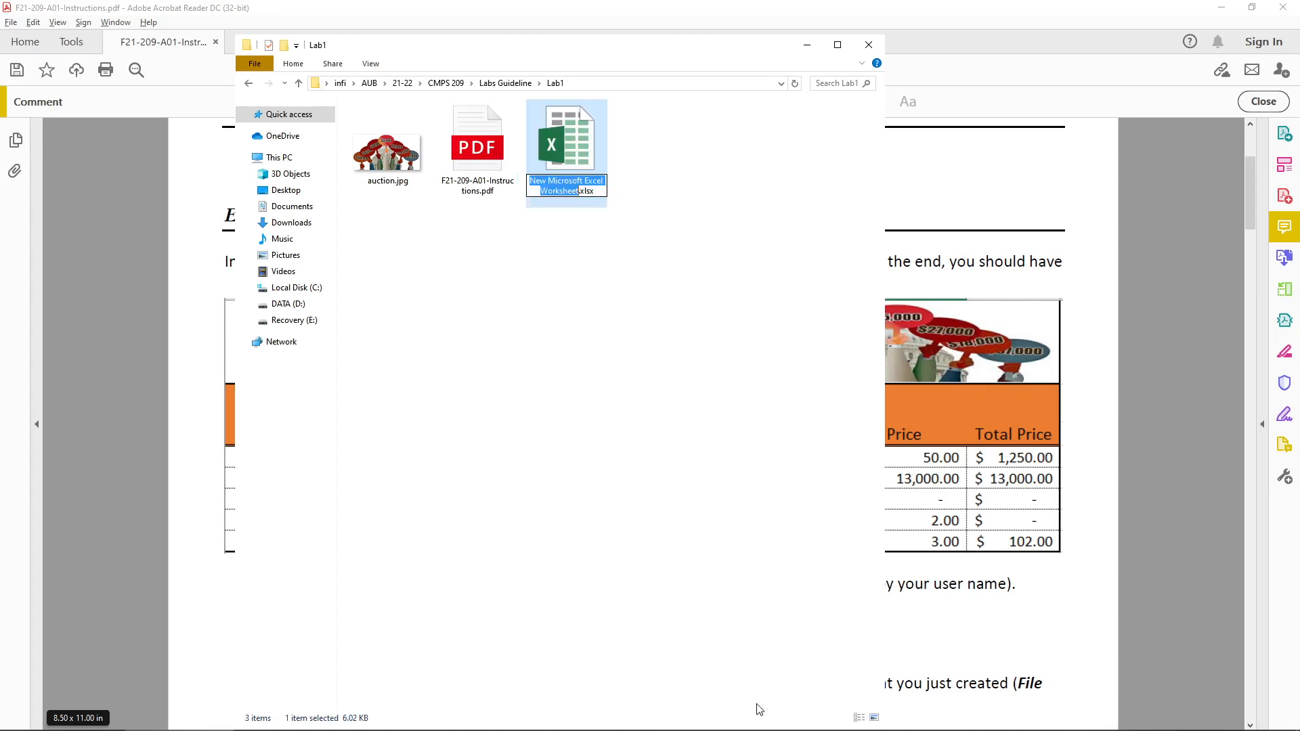
pyautogui.click(645, 403)
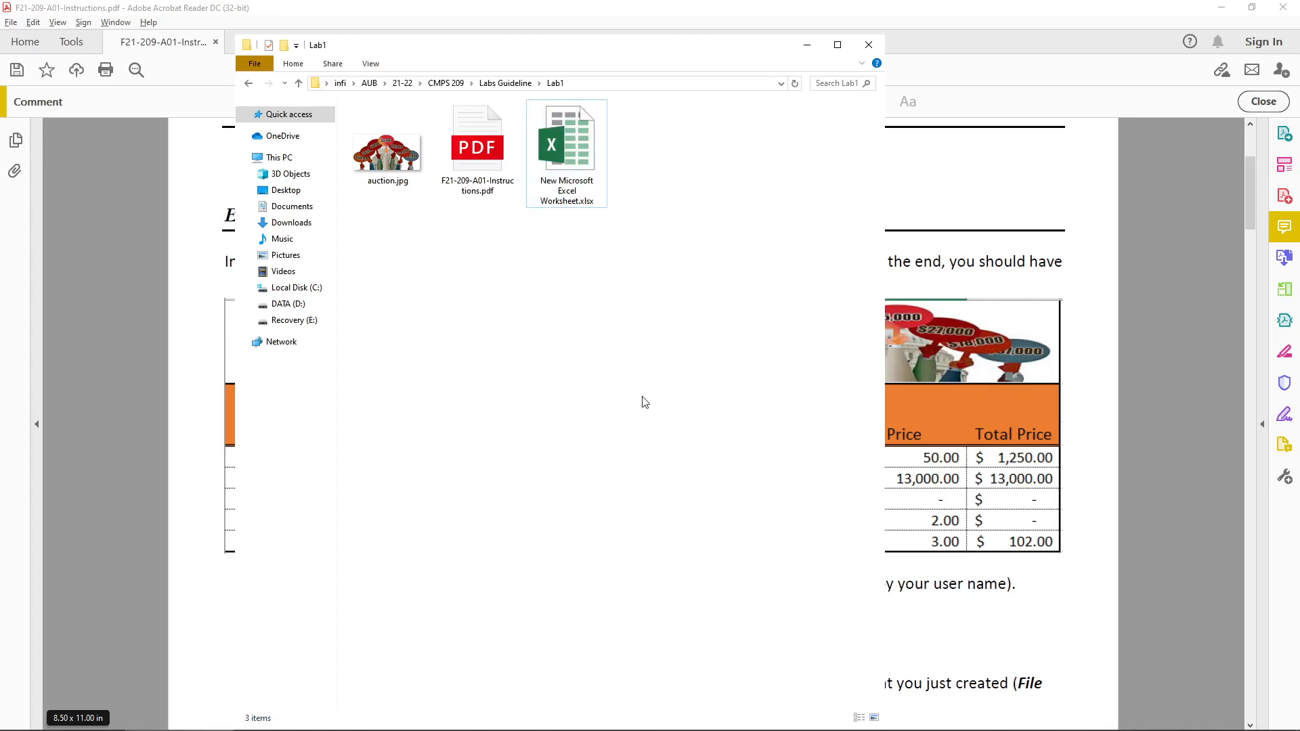
# Find and launch Excel 2013, and create a blank workbook
pyautogui.press('super')
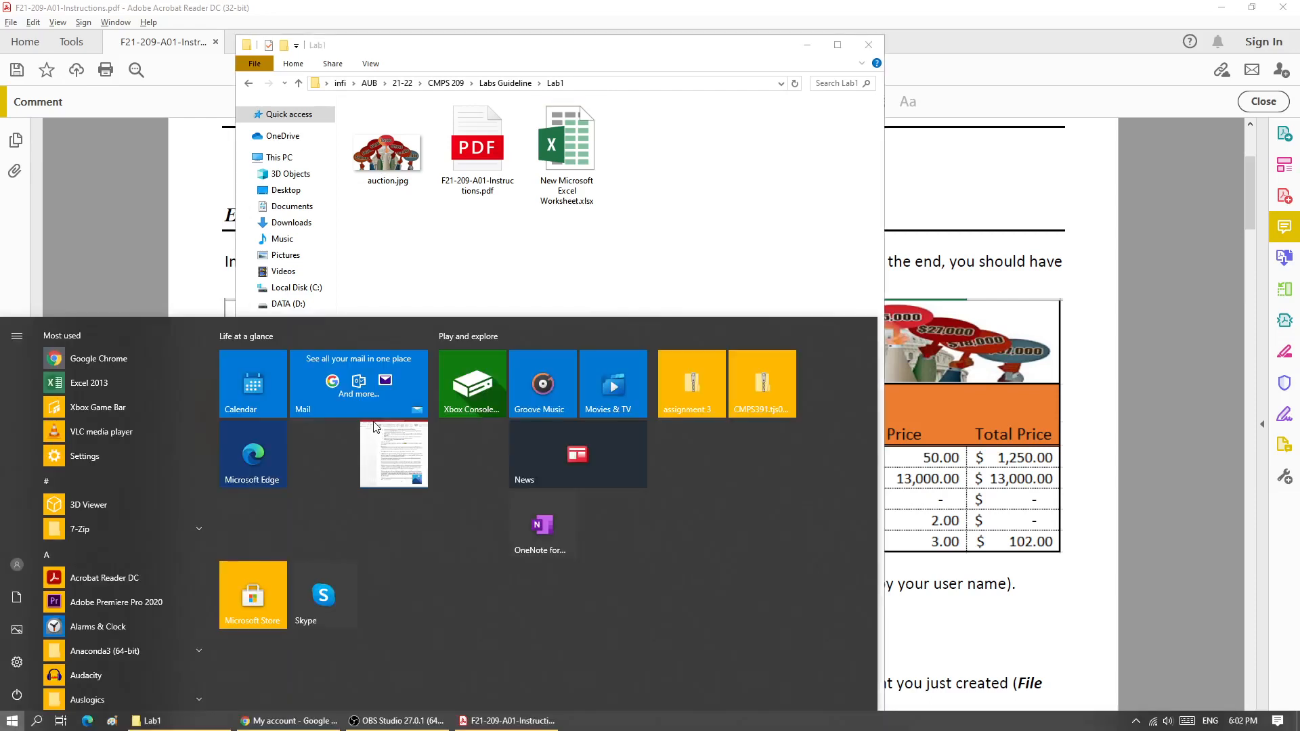
pyautogui.write('excel')
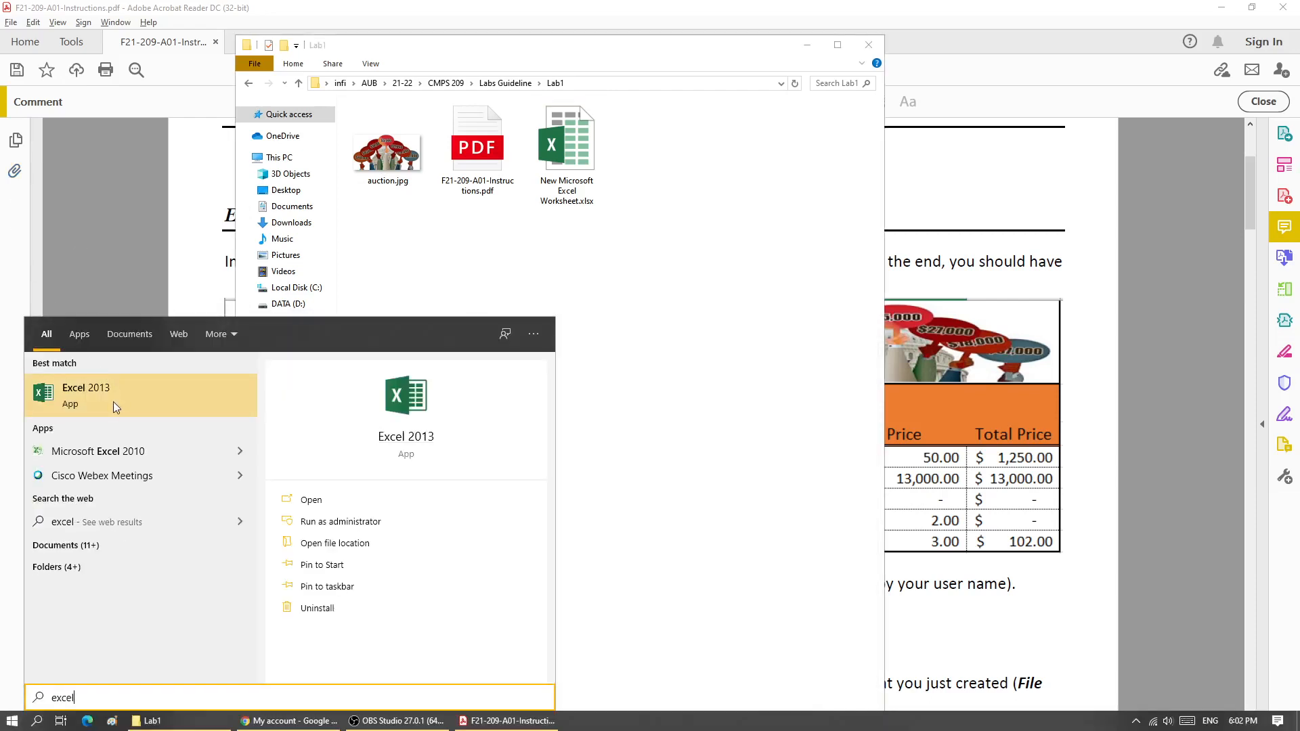
pyautogui.click(150, 400)
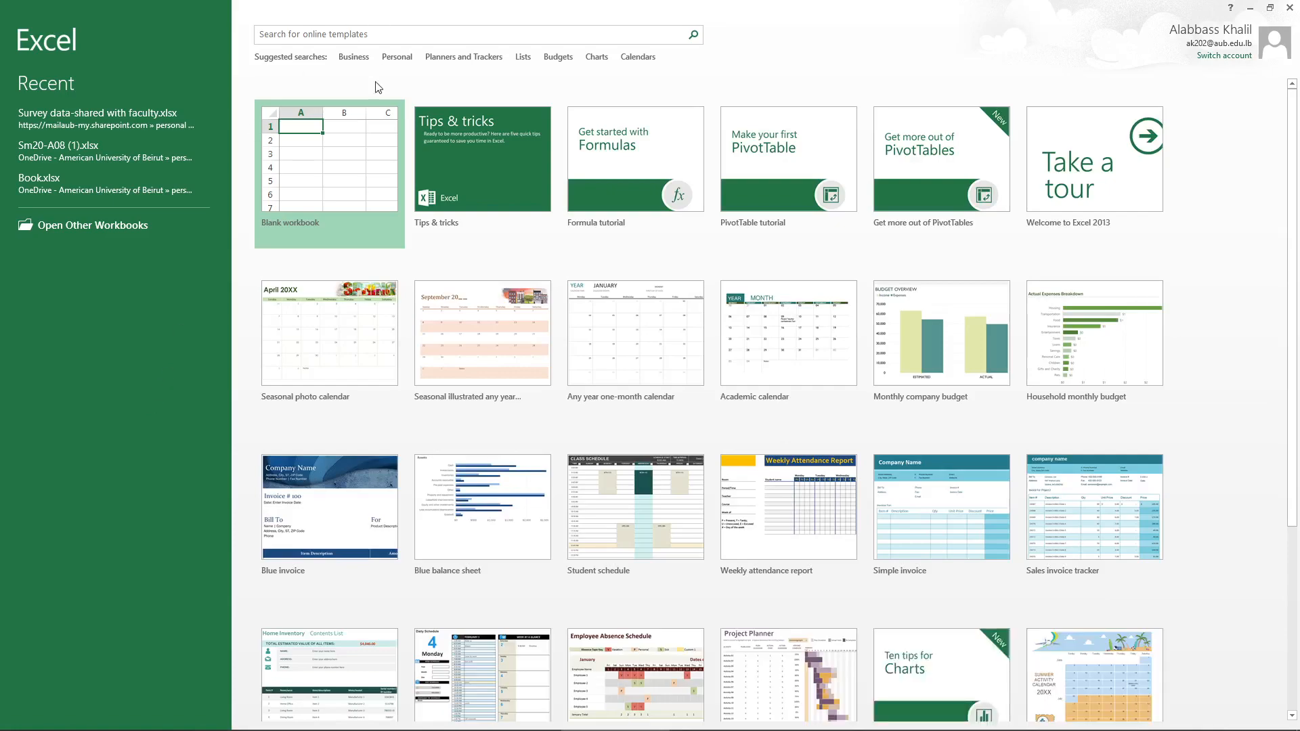
pyautogui.click(266, 213)
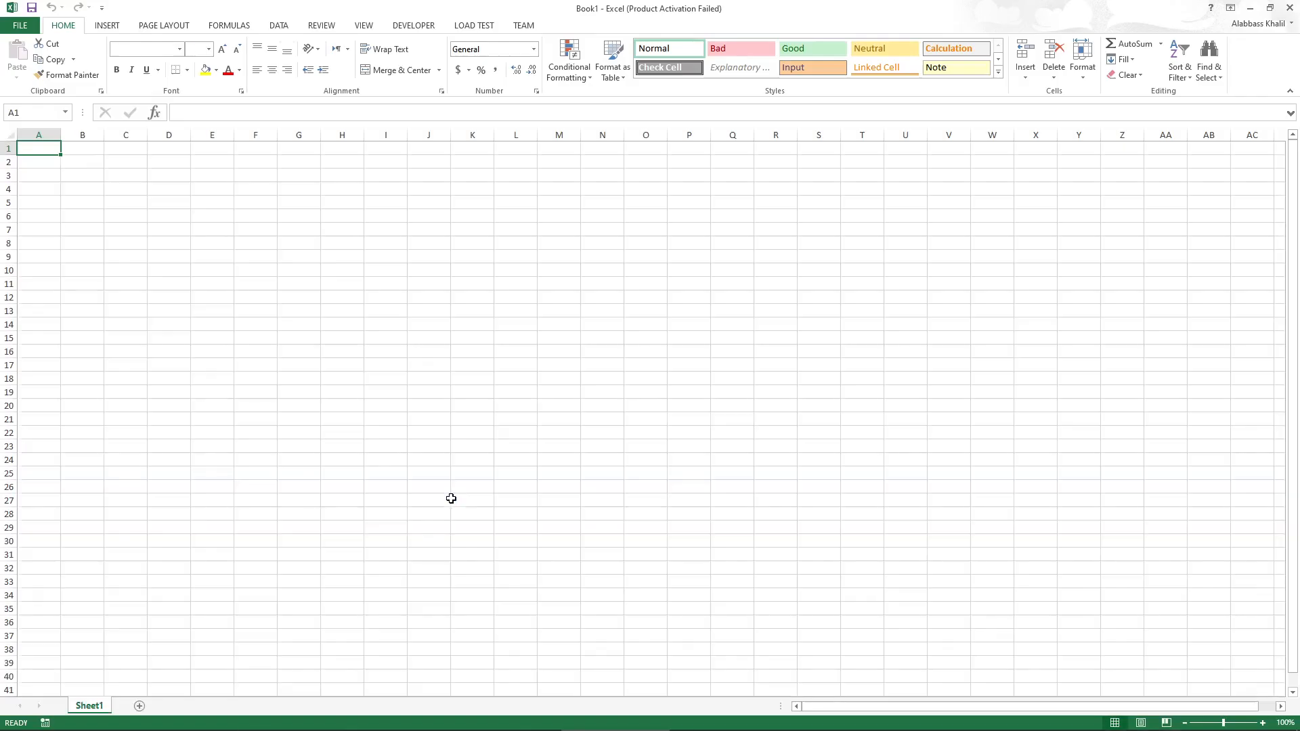
# Dismiss the Office Activation Wizard and show the Save As locations for the blank workbook
pyautogui.click(27, 33)
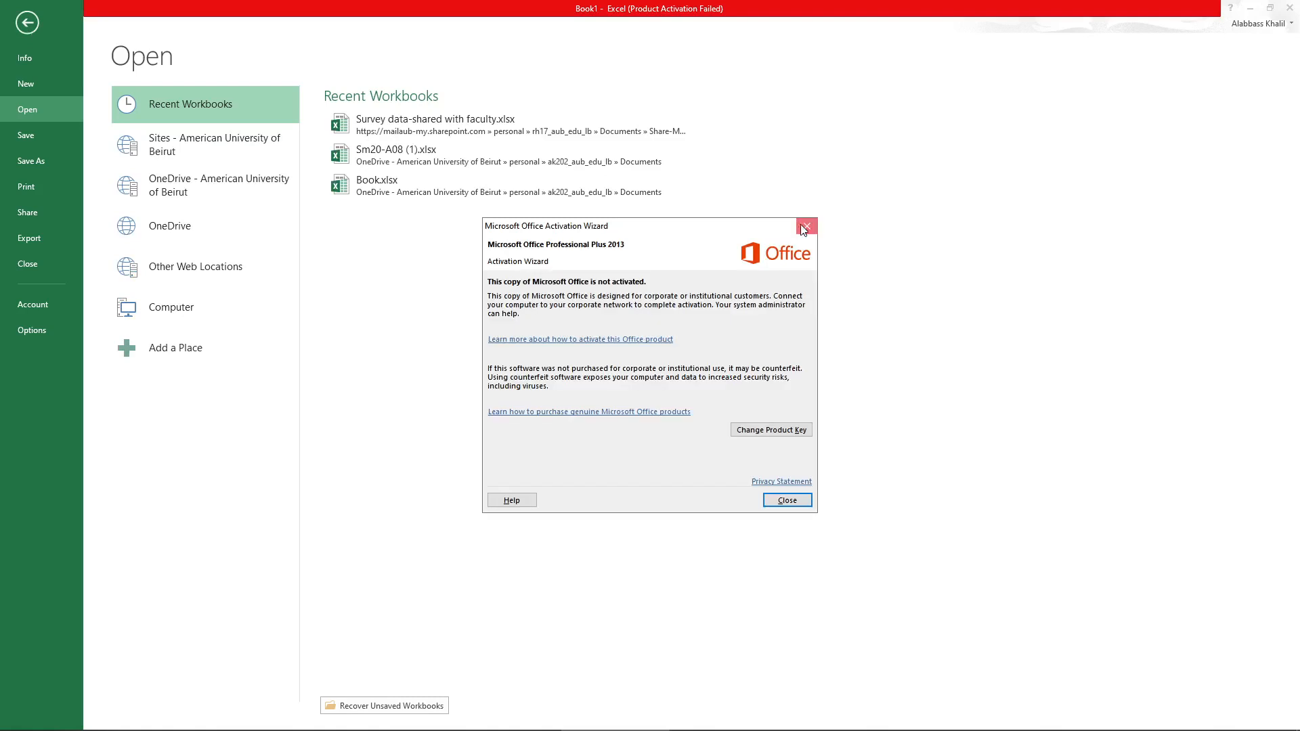
pyautogui.click(807, 226)
pyautogui.click(41, 163)
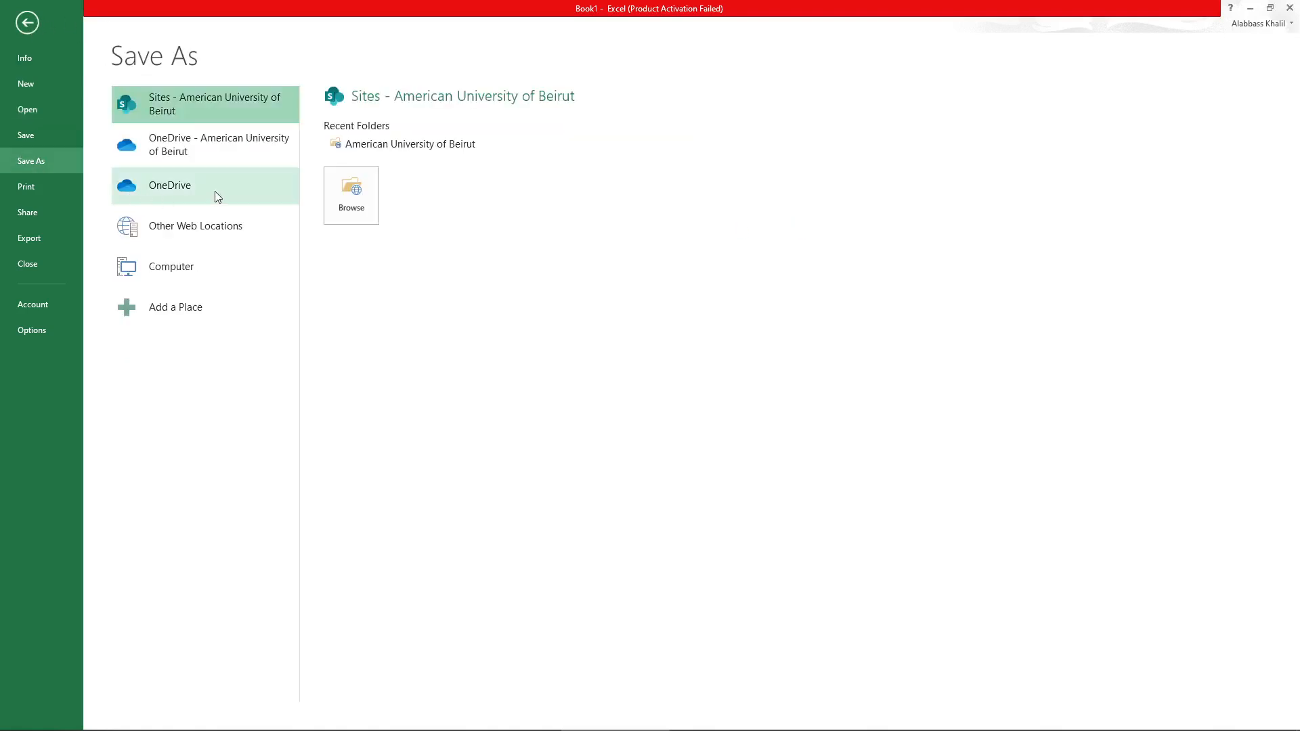
pyautogui.click(361, 209)
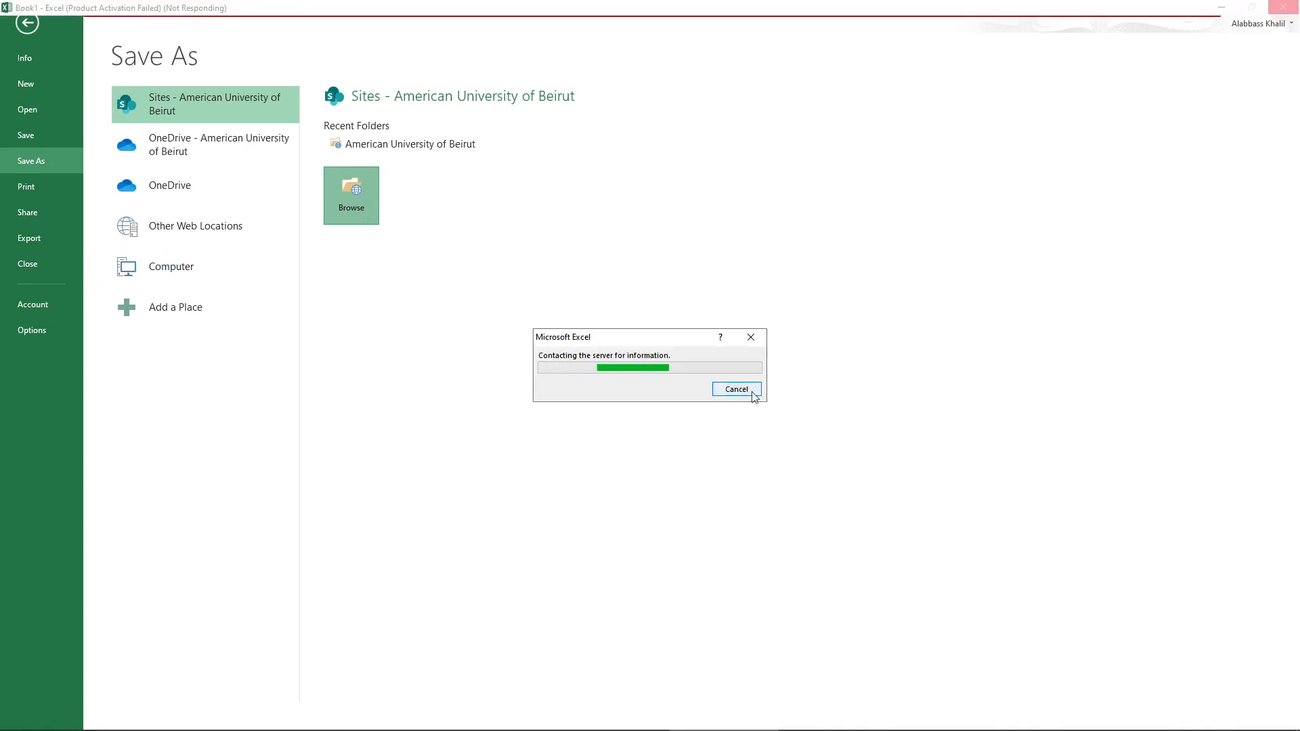
pyautogui.click(745, 390)
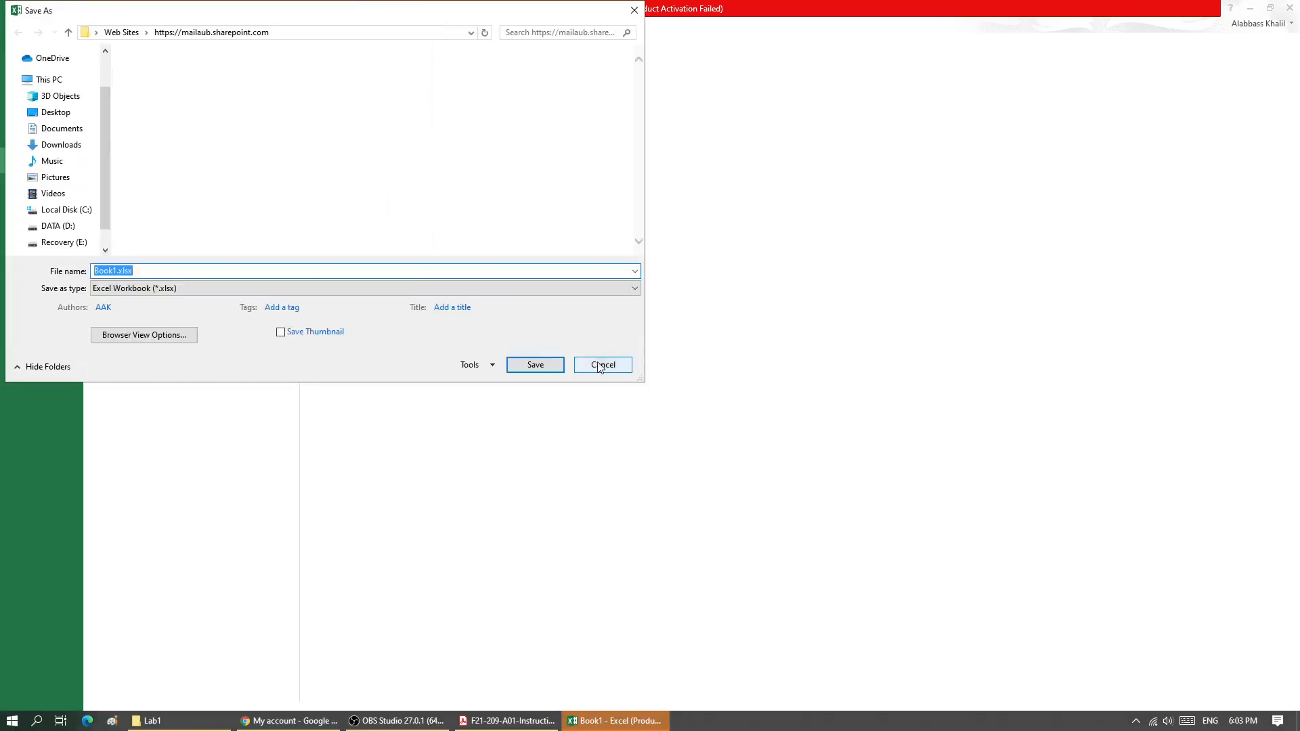
pyautogui.click(603, 365)
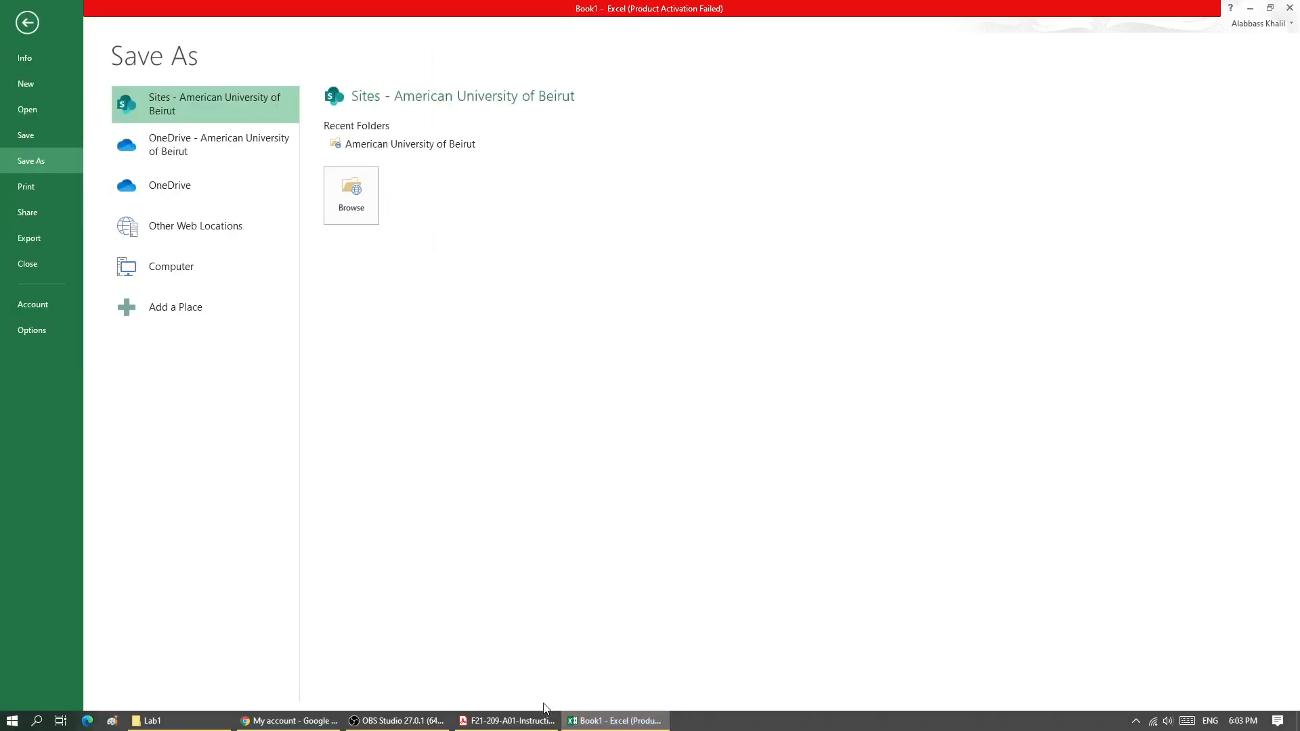
pyautogui.click(177, 266)
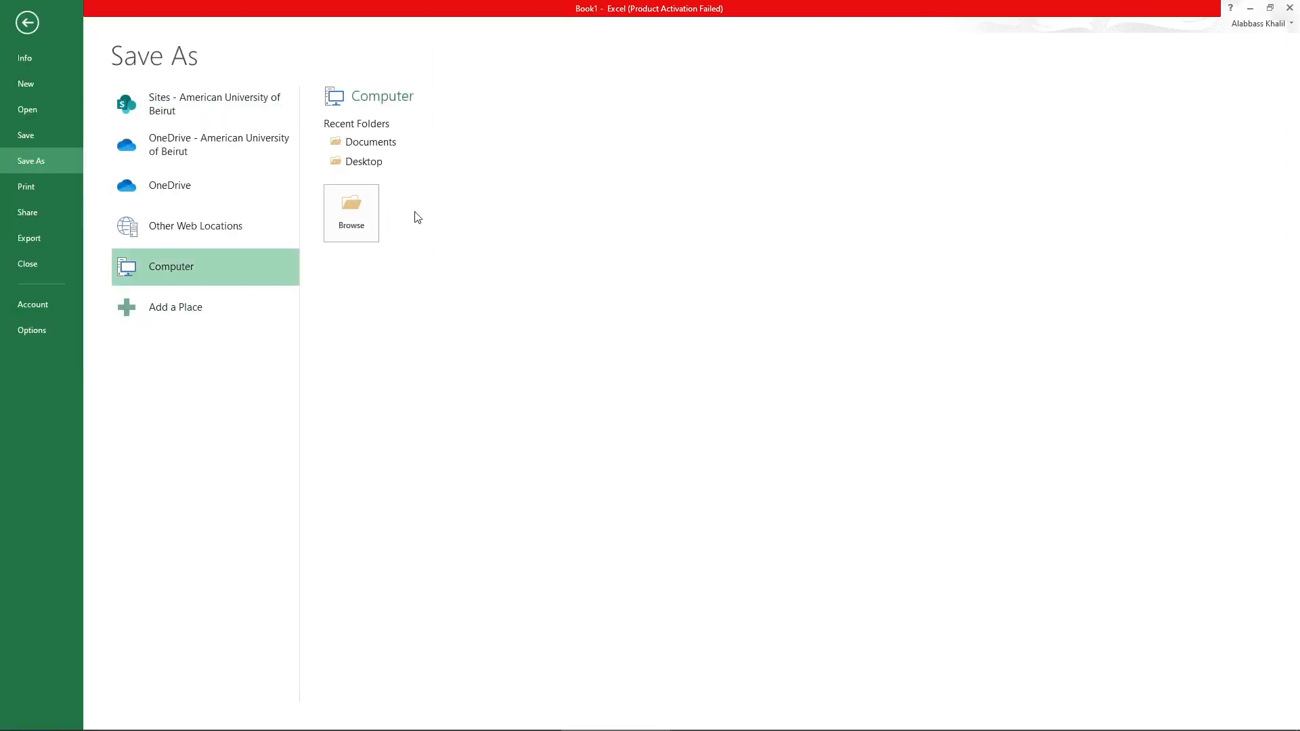
pyautogui.click(329, 212)
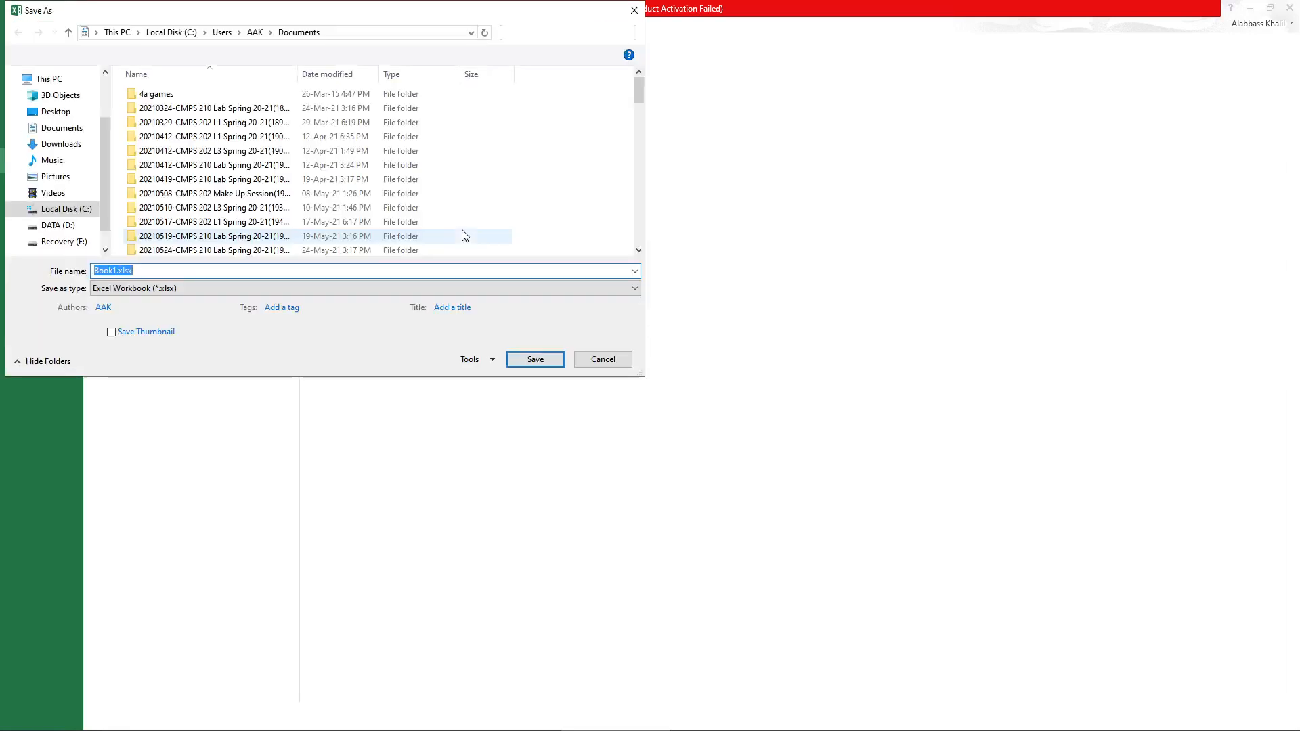
pyautogui.click(54, 111)
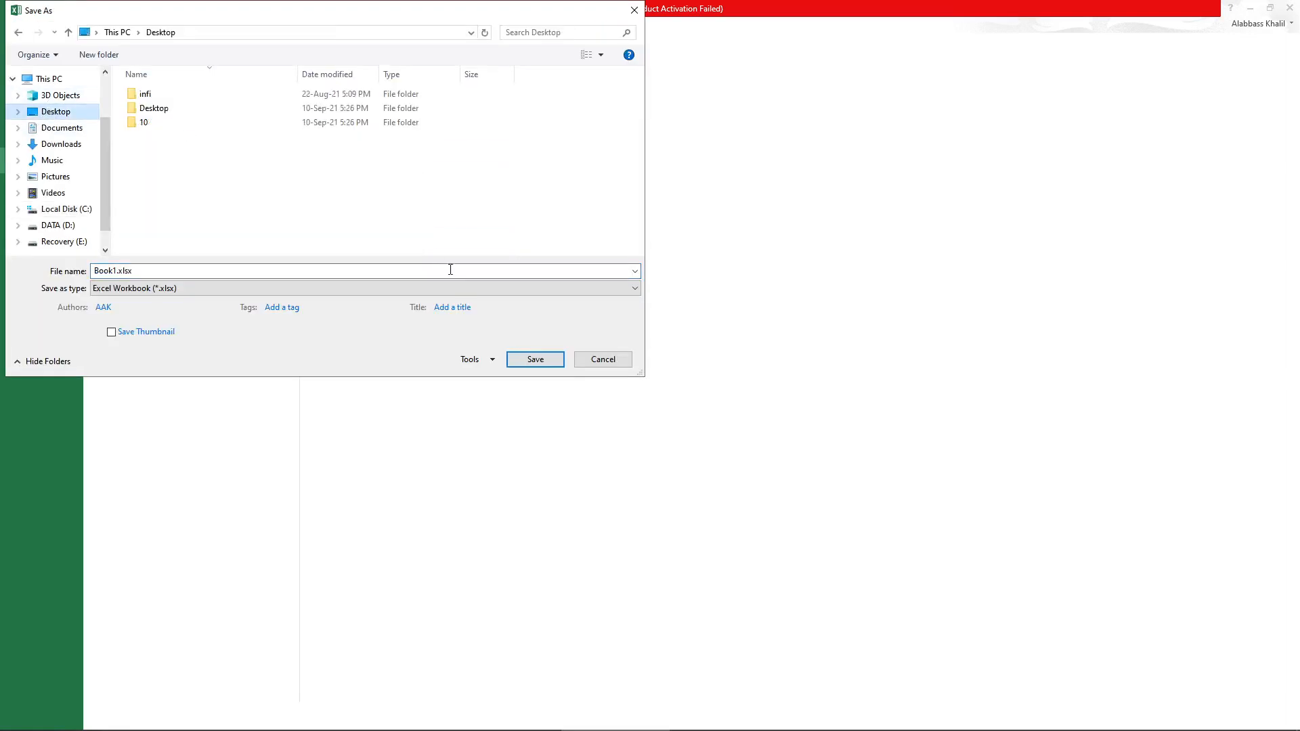
pyautogui.click(602, 360)
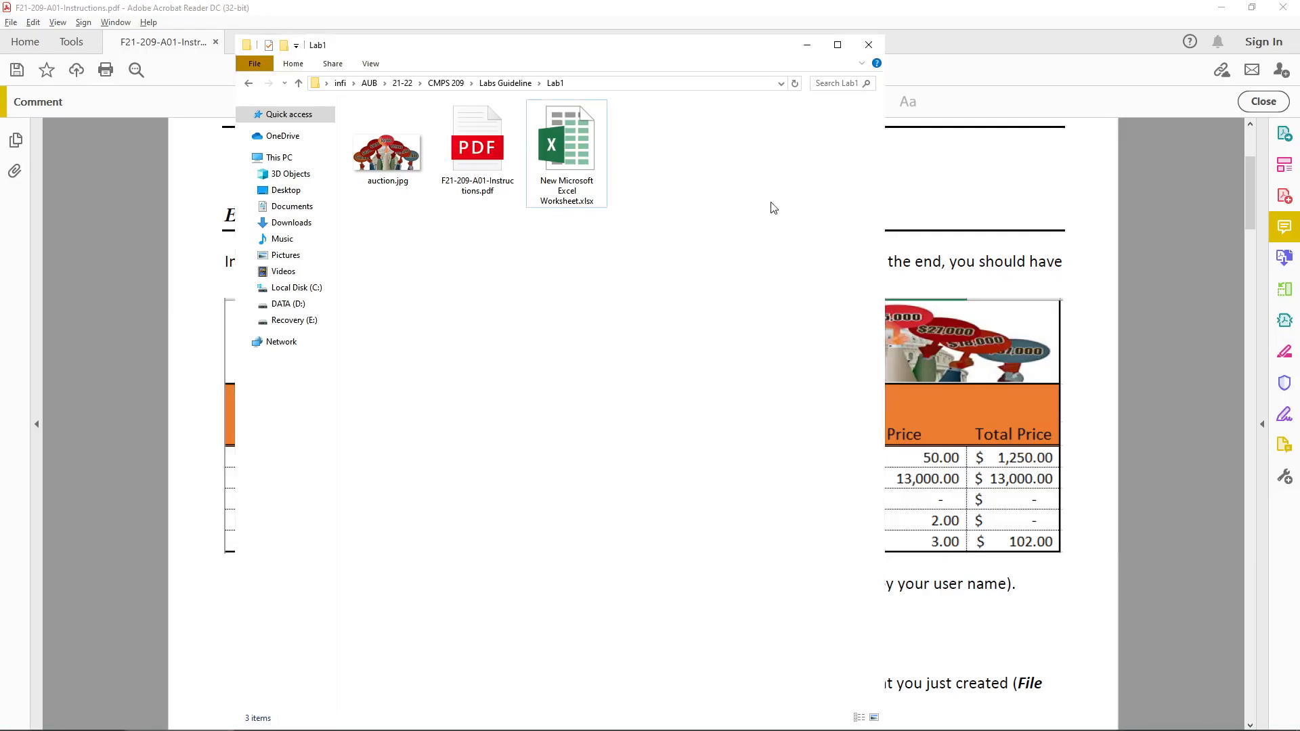
# Return to the assignment PDF in Acrobat Reader, circle number 1, underline its folder instruction and outline "UserName – A01" in pen
pyautogui.click(647, 7)
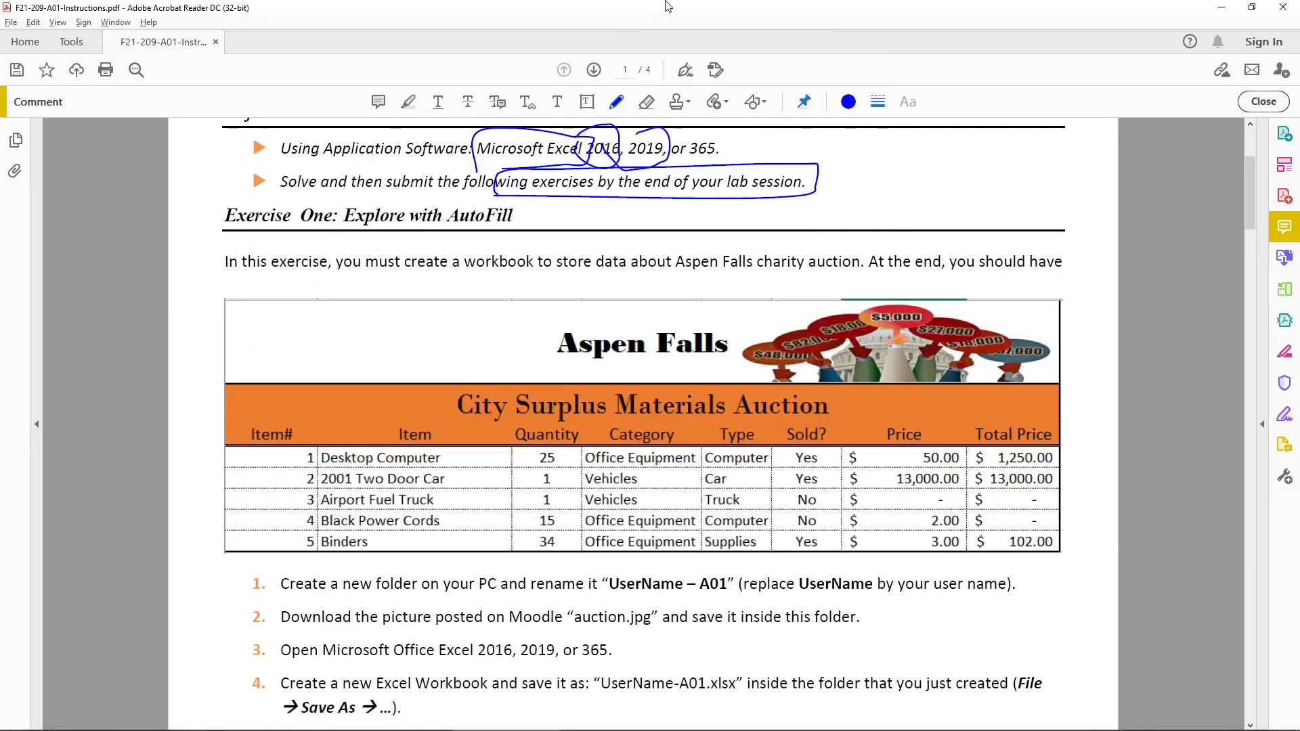
pyautogui.scroll(-1, 406, 515)
pyautogui.moveTo(229, 540)
pyautogui.mouseDown()
pyautogui.moveTo(271, 541)
pyautogui.moveTo(223, 560)
pyautogui.moveTo(225, 542)
pyautogui.mouseUp()
pyautogui.moveTo(303, 567)
pyautogui.mouseDown()
pyautogui.moveTo(694, 570)
pyautogui.moveTo(735, 526)
pyautogui.moveTo(596, 558)
pyautogui.mouseUp()
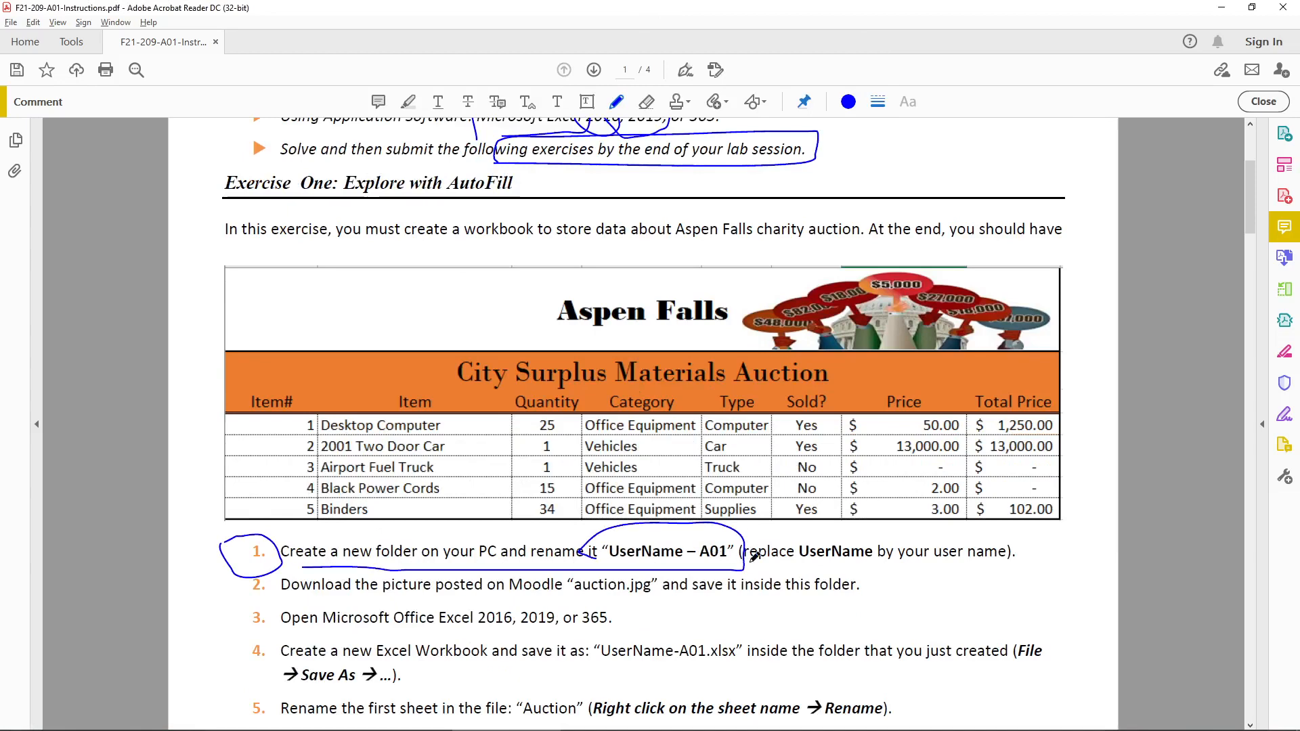
# Switch to the Lab1 folder in File Explorer and create a new folder named ak202-A01
pyautogui.click(155, 724)
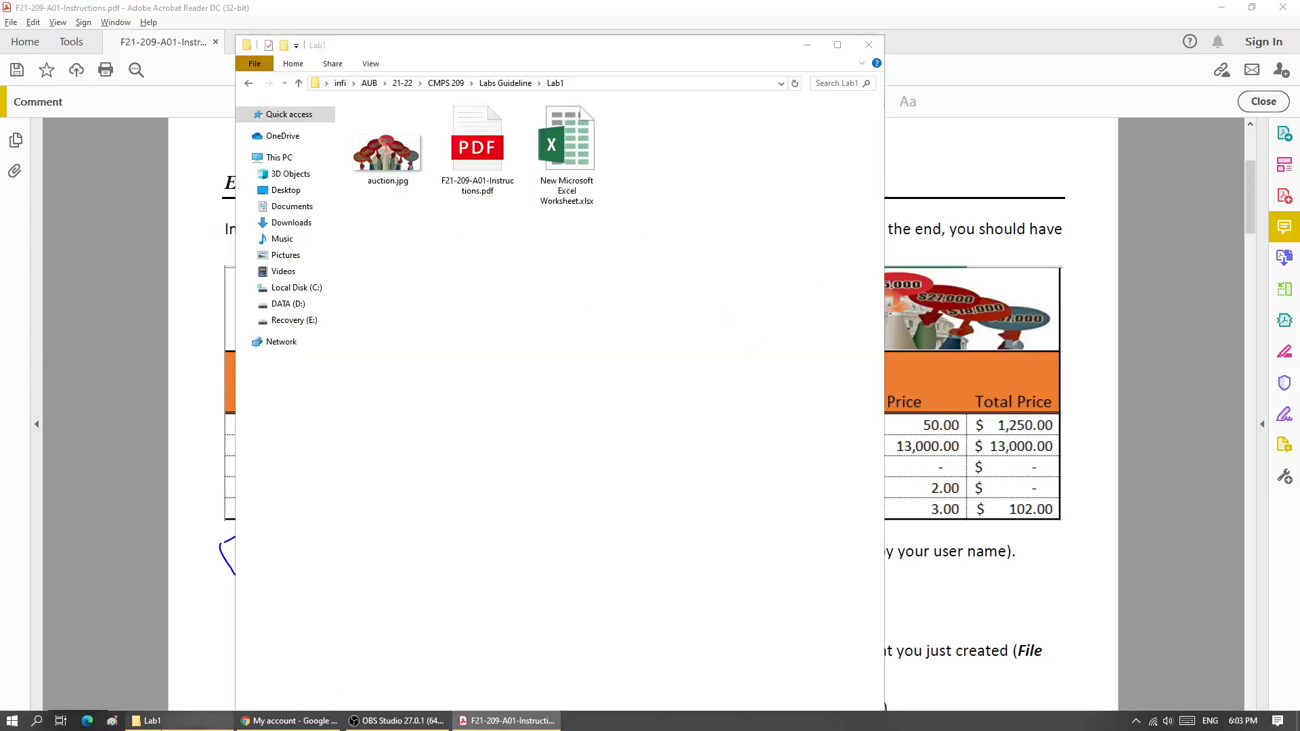
pyautogui.rightClick(535, 288)
pyautogui.moveTo(619, 566)
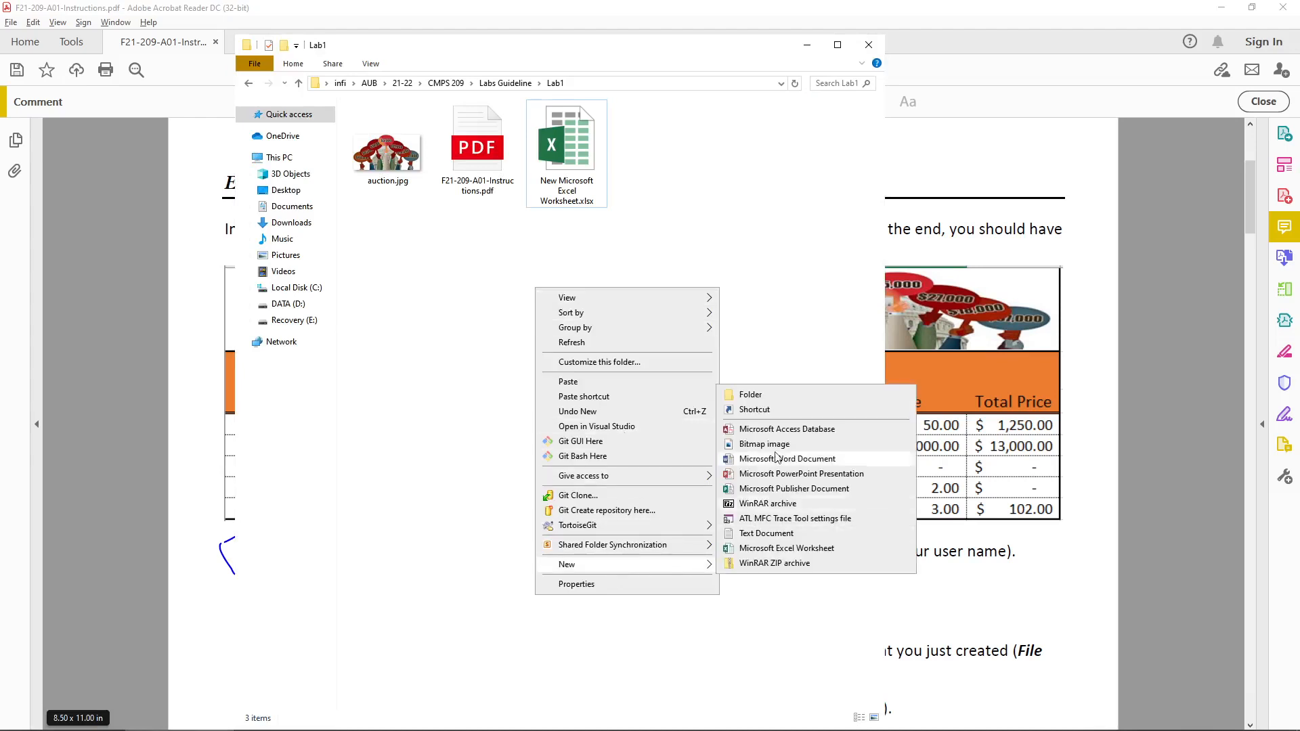
pyautogui.click(771, 397)
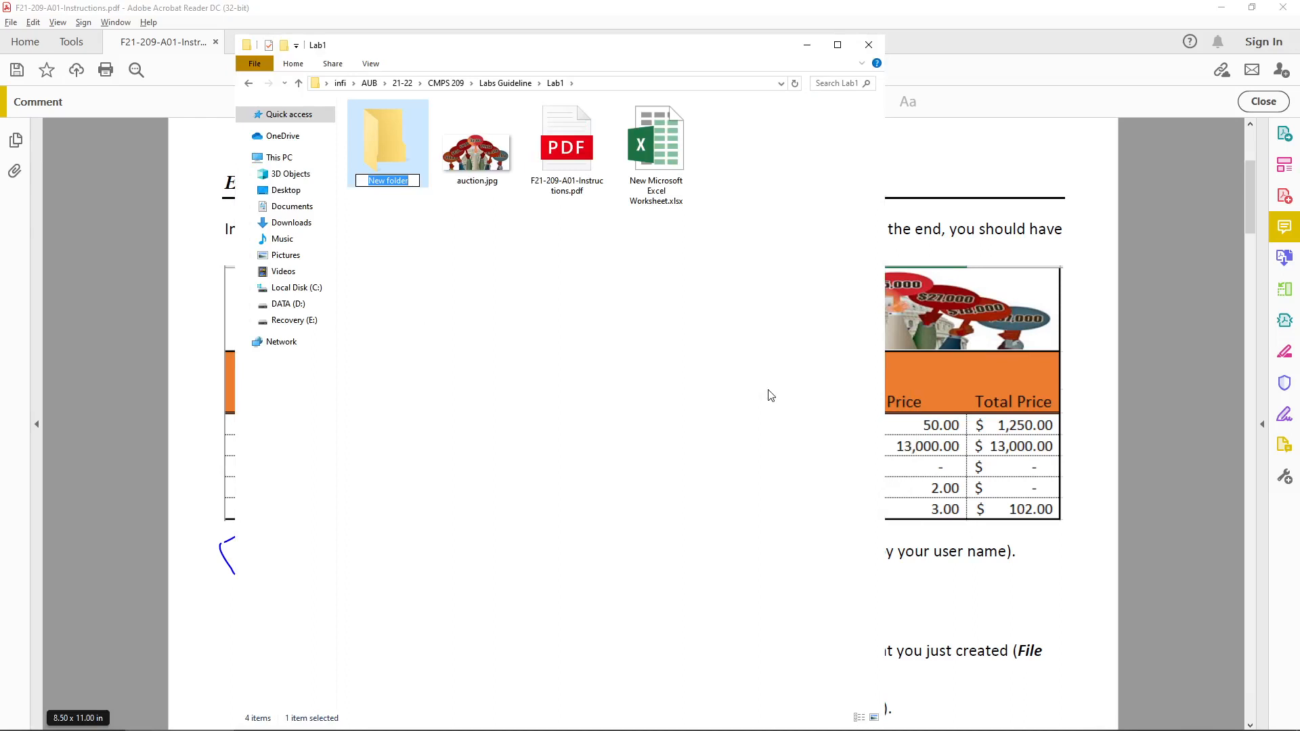
pyautogui.write('ak202-A01')
pyautogui.press('Return')
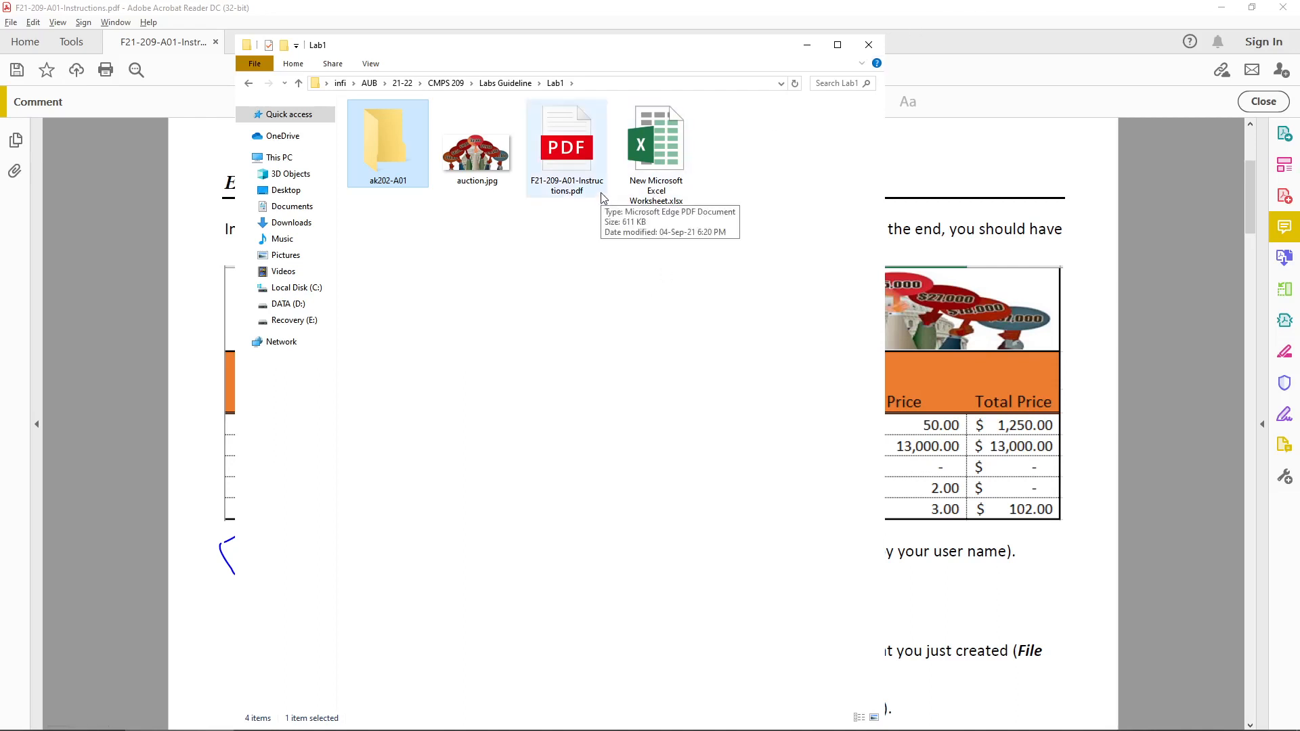
# Move the new Excel worksheet and auction.jpg into the ak202-A01 folder, and display that folder's contents as large icons
pyautogui.moveTo(675, 157); pyautogui.dragTo(389, 156)
pyautogui.moveTo(474, 155); pyautogui.dragTo(386, 144)
pyautogui.moveTo(478, 145)
pyautogui.mouseDown()
pyautogui.moveTo(383, 163)
pyautogui.moveTo(483, 159)
pyautogui.mouseUp()
pyautogui.doubleClick(388, 146)
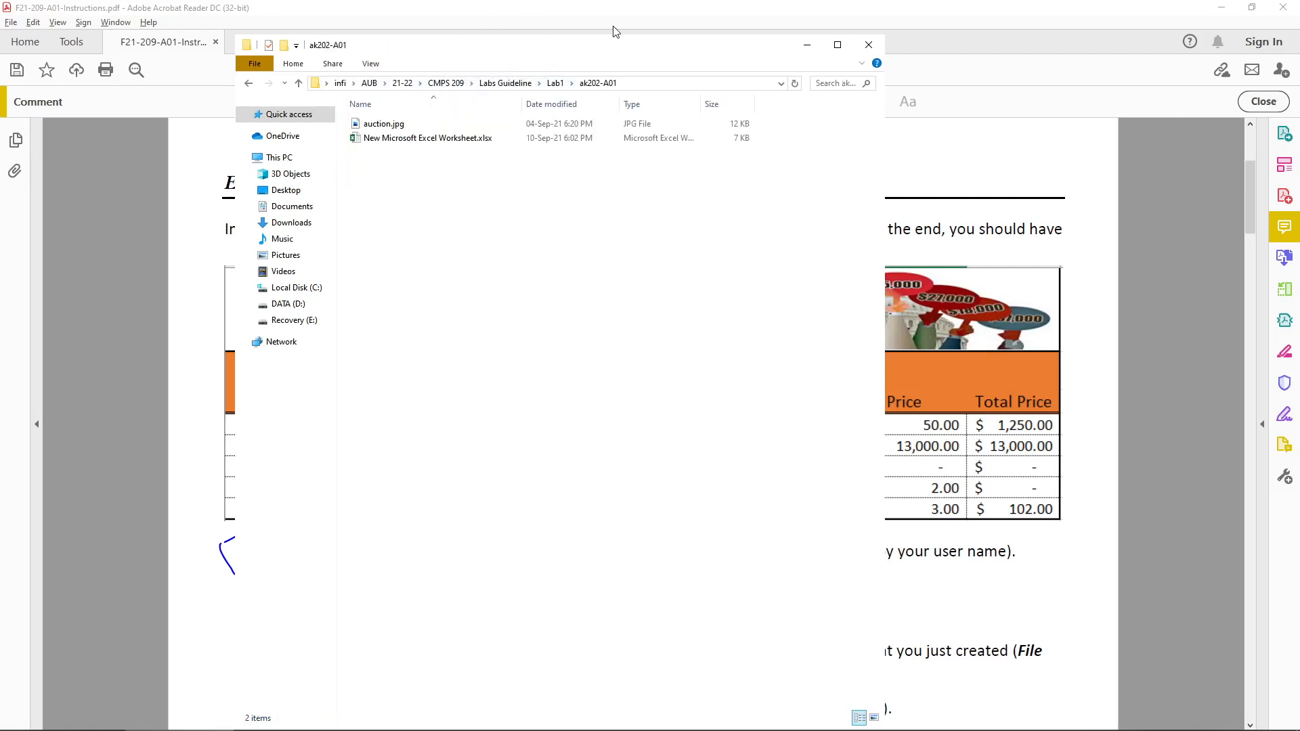
pyautogui.moveTo(569, 229); pyautogui.dragTo(476, 123)
pyautogui.click(479, 220)
pyautogui.scroll(4, 478, 219)
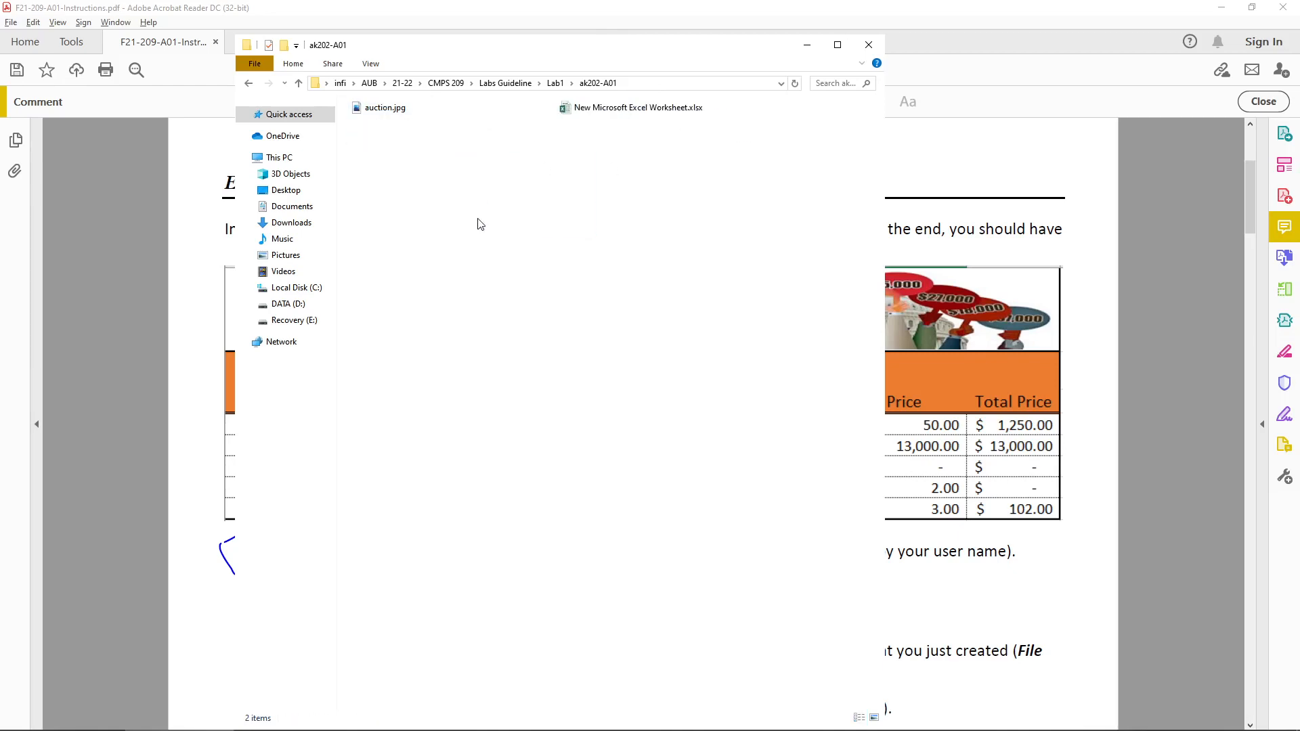
pyautogui.scroll(4, 480, 224)
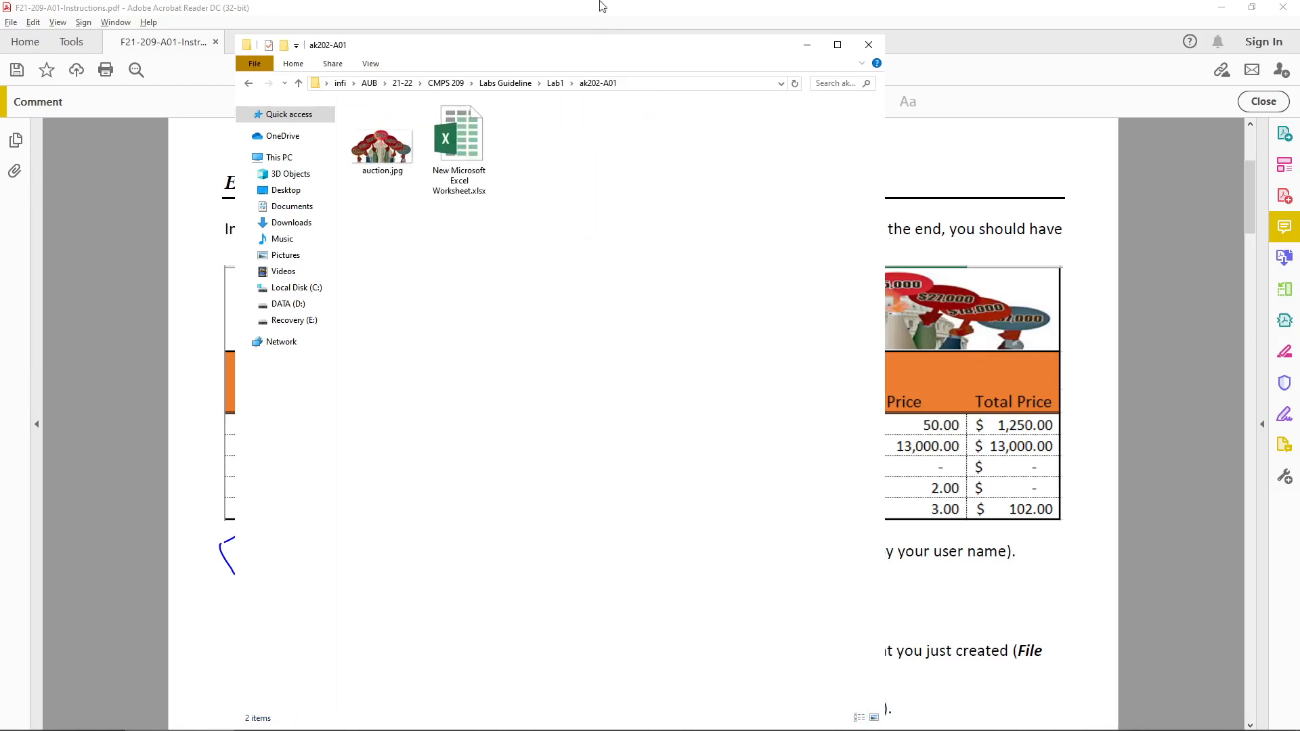
# Switch back to the assignment PDF, underline key phrases in instructions 2, 3 and 4, and circle the file name "UserName-A01.xlsx"
pyautogui.hotkey('alt', 'Tab')
pyautogui.scroll(-2, 760, 483)
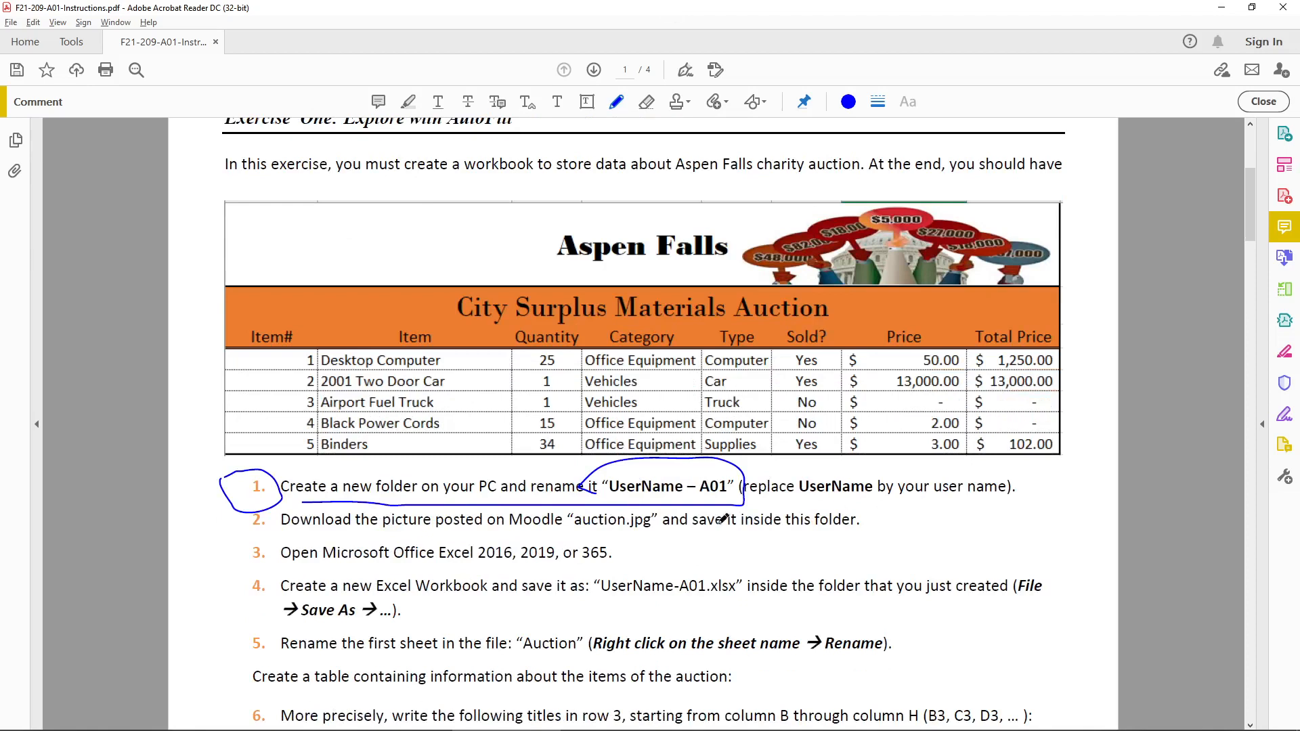
pyautogui.moveTo(372, 531); pyautogui.dragTo(476, 532)
pyautogui.scroll(-2, 707, 522)
pyautogui.moveTo(329, 492); pyautogui.dragTo(466, 509)
pyautogui.scroll(-1, 493, 519)
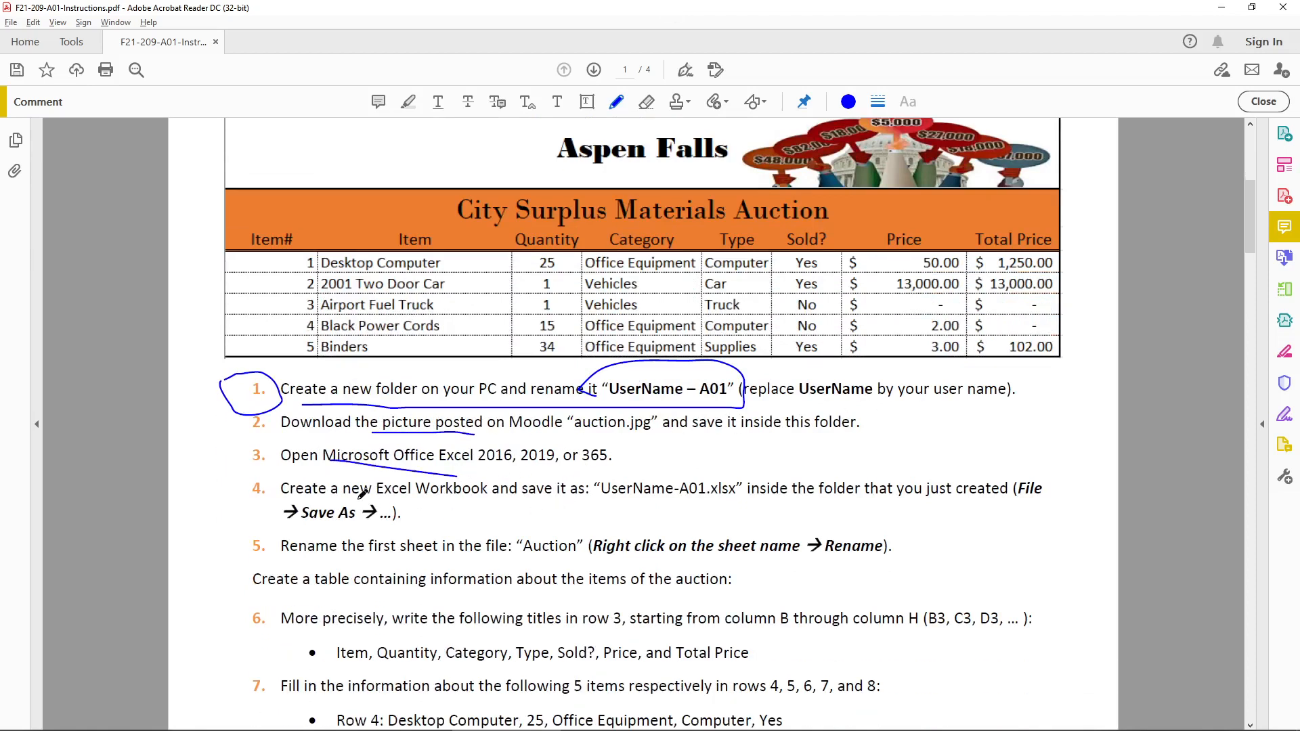
pyautogui.moveTo(359, 498); pyautogui.dragTo(586, 499)
pyautogui.moveTo(627, 458)
pyautogui.mouseDown()
pyautogui.moveTo(734, 463)
pyautogui.moveTo(606, 474)
pyautogui.mouseUp()
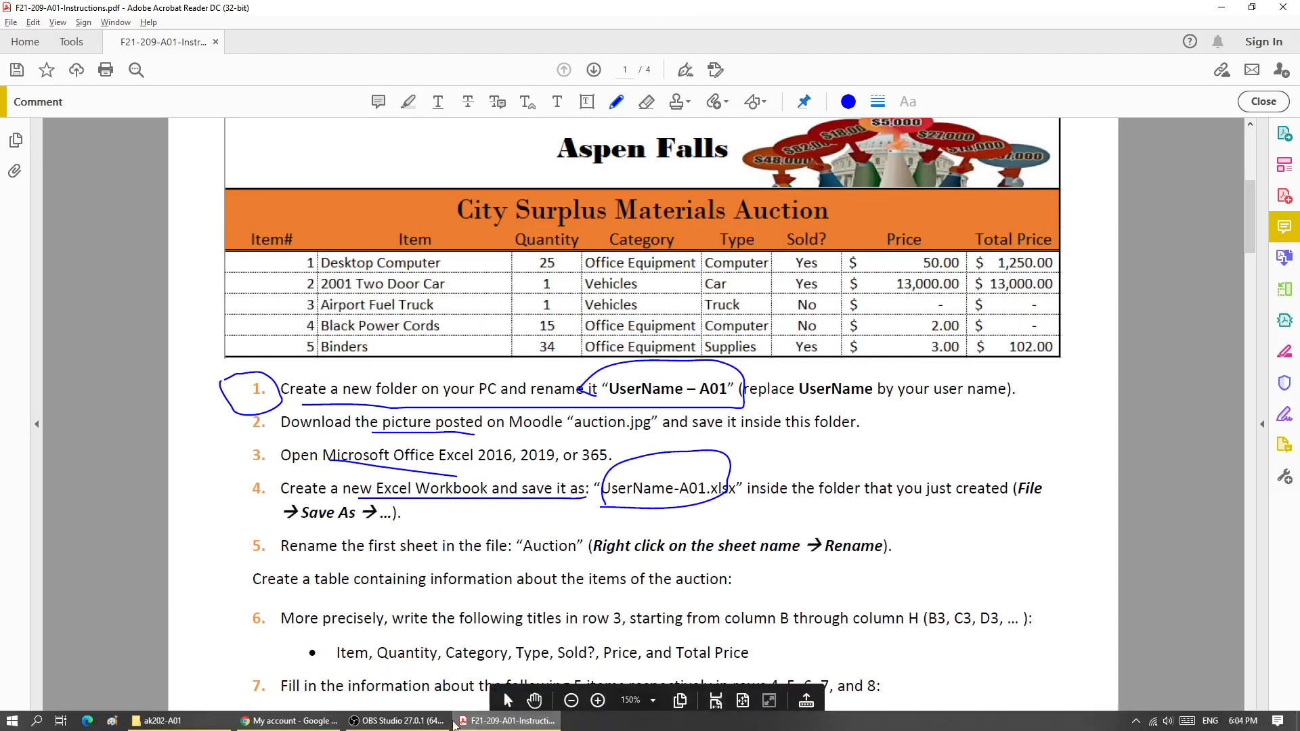
# Switch to the ak202-A01 folder in File Explorer and rename the Excel worksheet file as ak202-A01.xlsx
pyautogui.click(421, 723)
pyautogui.click(420, 724)
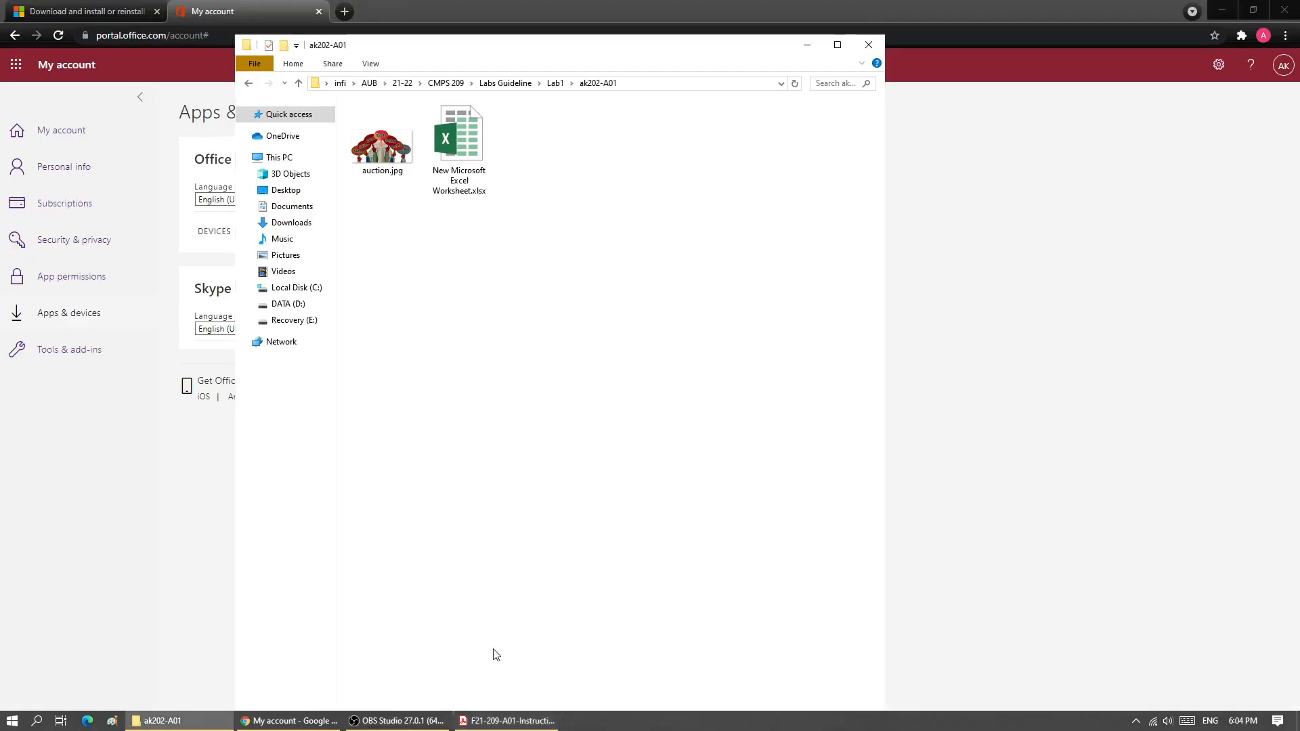
pyautogui.click(464, 139)
pyautogui.click(465, 184)
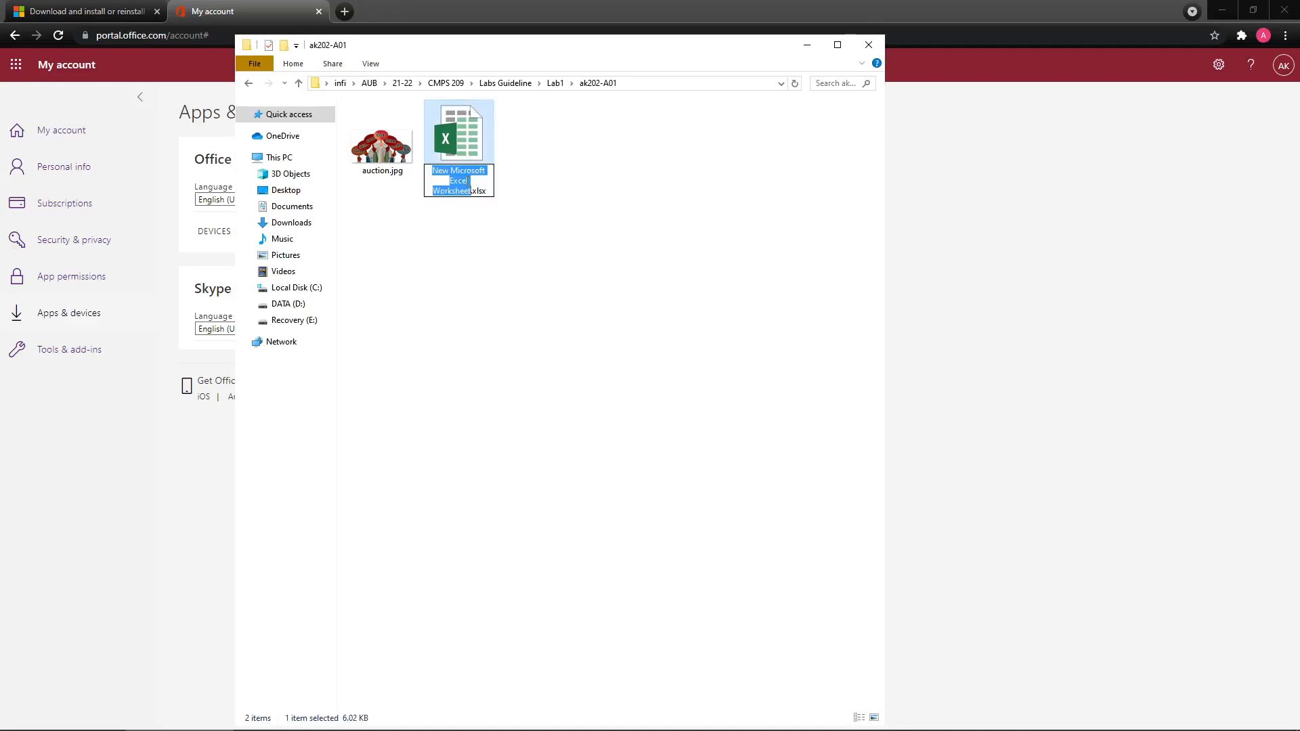
pyautogui.write('ak202-A01')
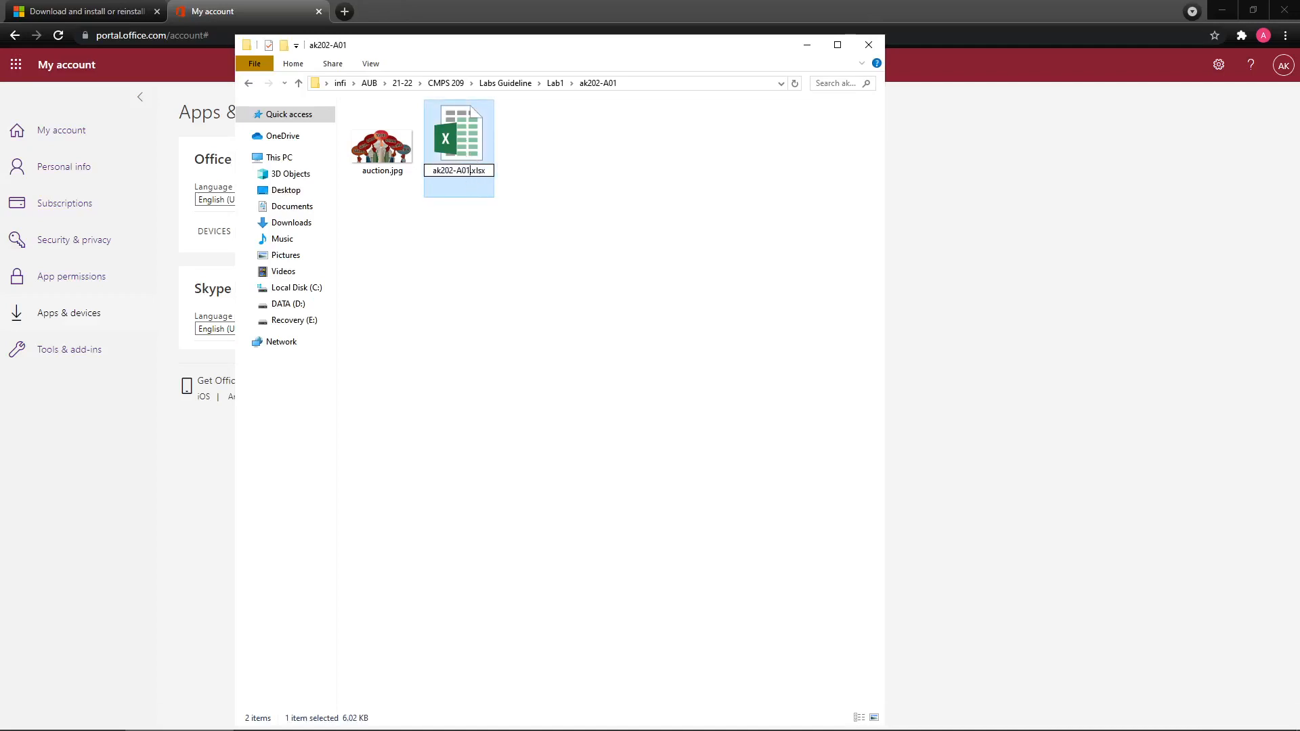
pyautogui.press('Return')
pyautogui.click(539, 3)
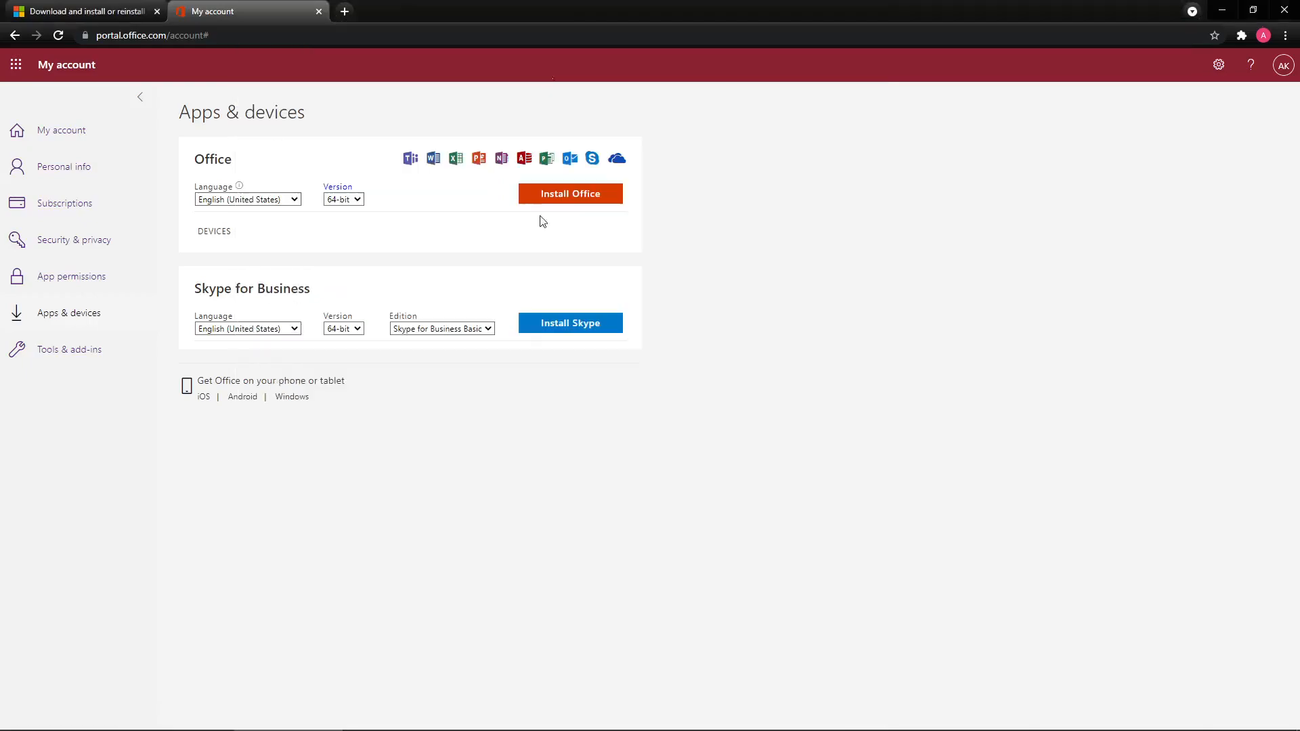
# Return to the assignment PDF, handwrite the sample username "abc00" above instruction 4, and underline "the first sheet in the file" in instruction 5
pyautogui.click(507, 721)
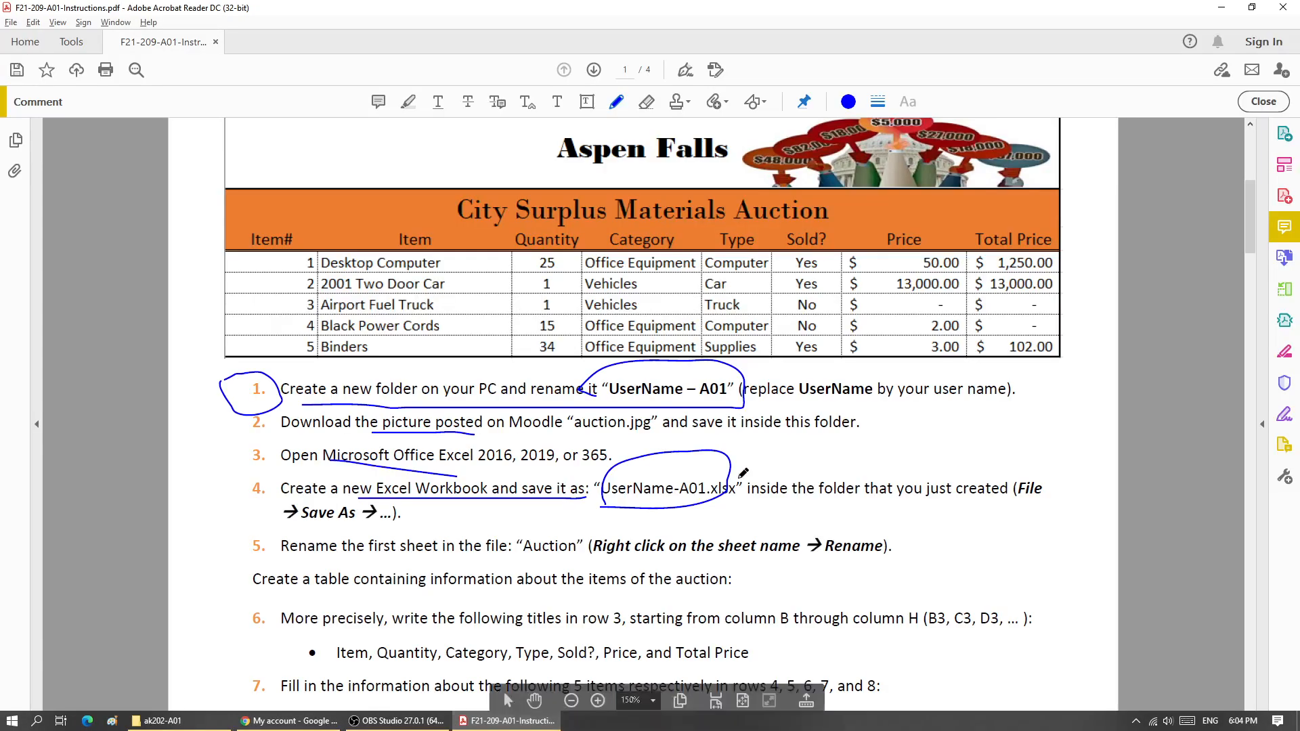
pyautogui.moveTo(797, 458)
pyautogui.mouseDown()
pyautogui.moveTo(837, 467)
pyautogui.moveTo(889, 452)
pyautogui.mouseUp()
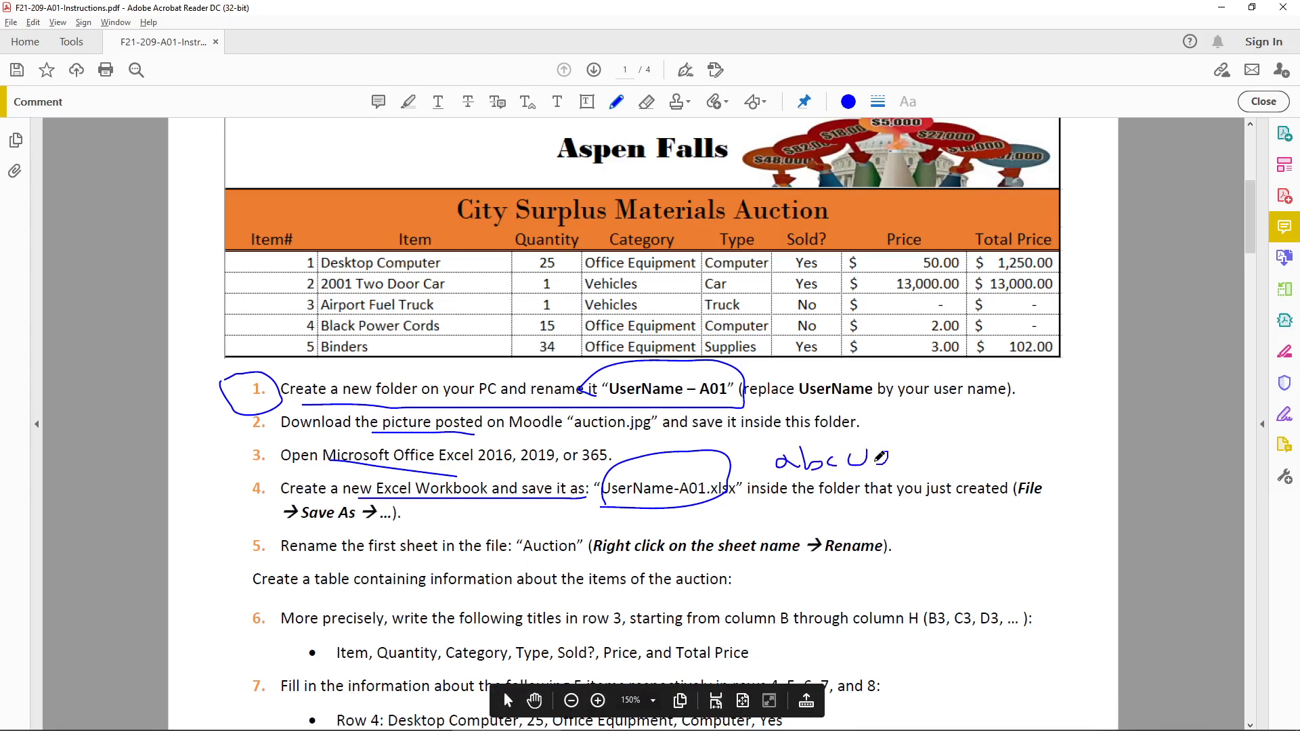
pyautogui.scroll(-1, 699, 488)
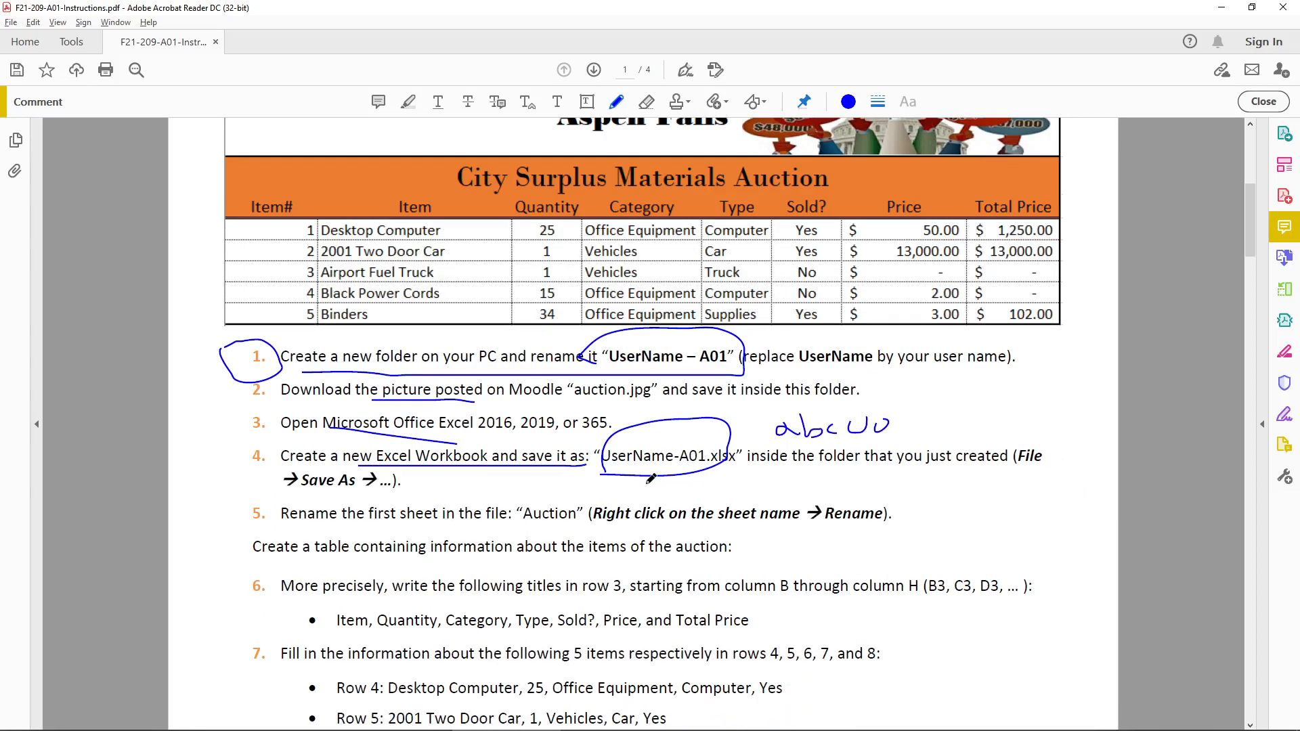
pyautogui.moveTo(343, 531); pyautogui.dragTo(511, 542)
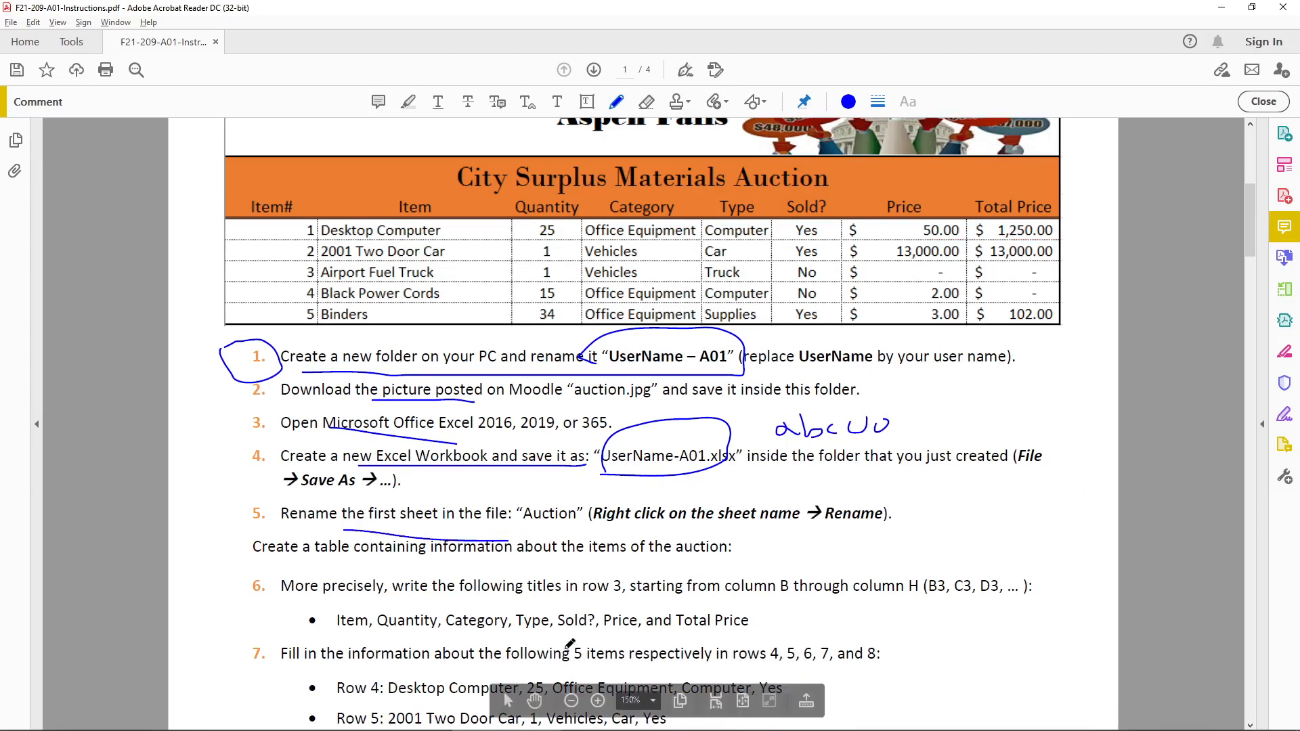
# Open ak202-A01.xlsx from its folder in Excel and add four new worksheets after the first one
pyautogui.click(155, 720)
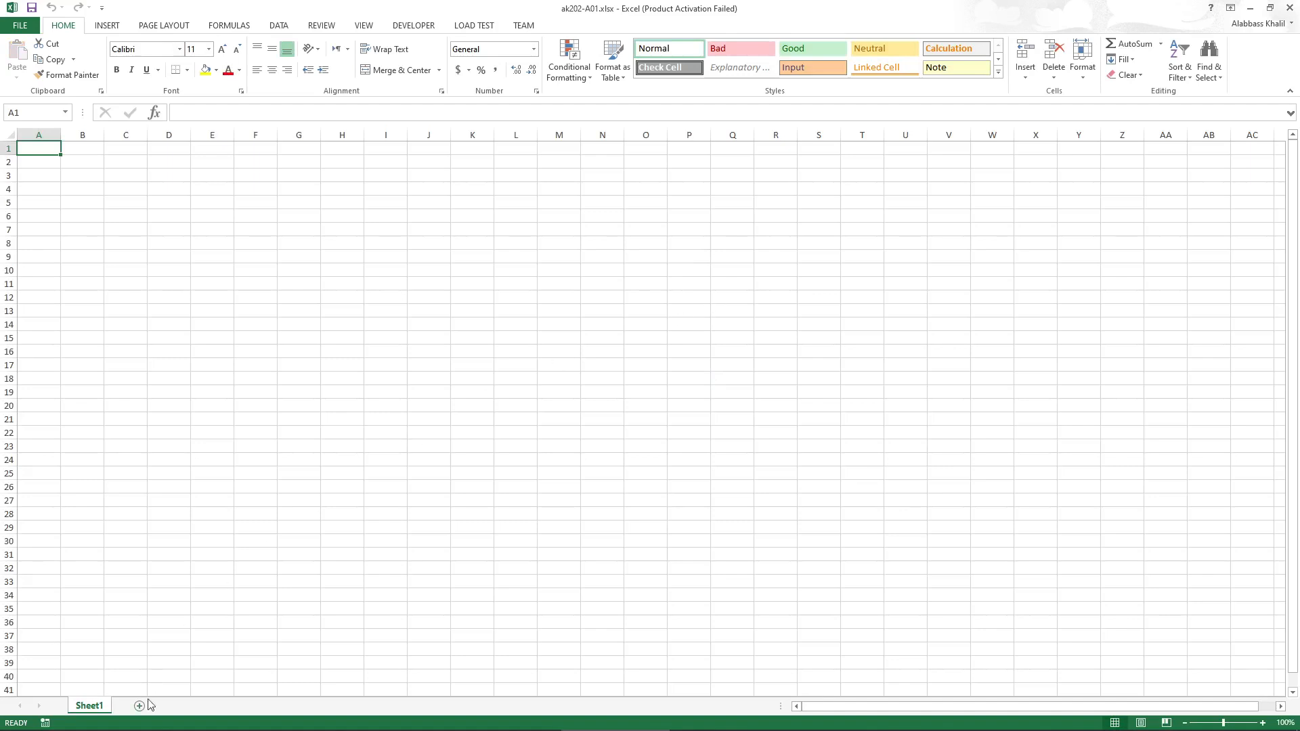
pyautogui.click(139, 707)
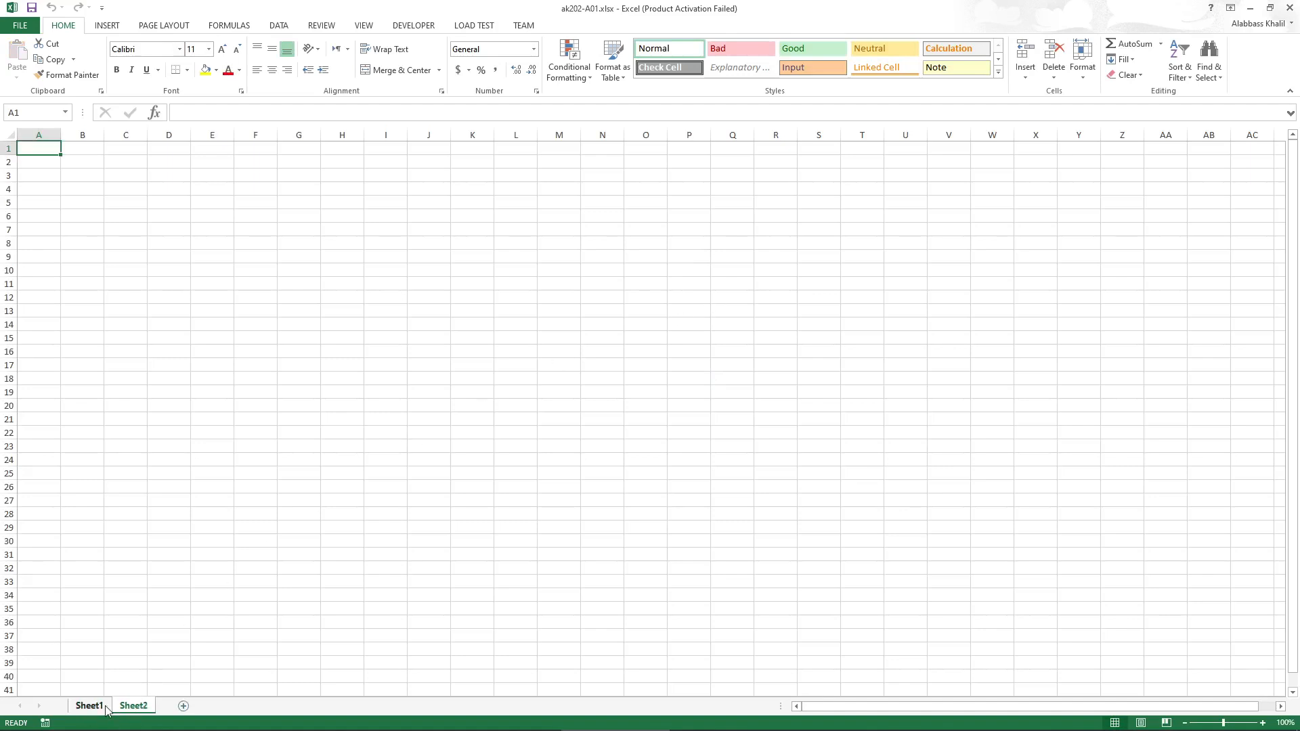
pyautogui.click(180, 707)
pyautogui.click(272, 706)
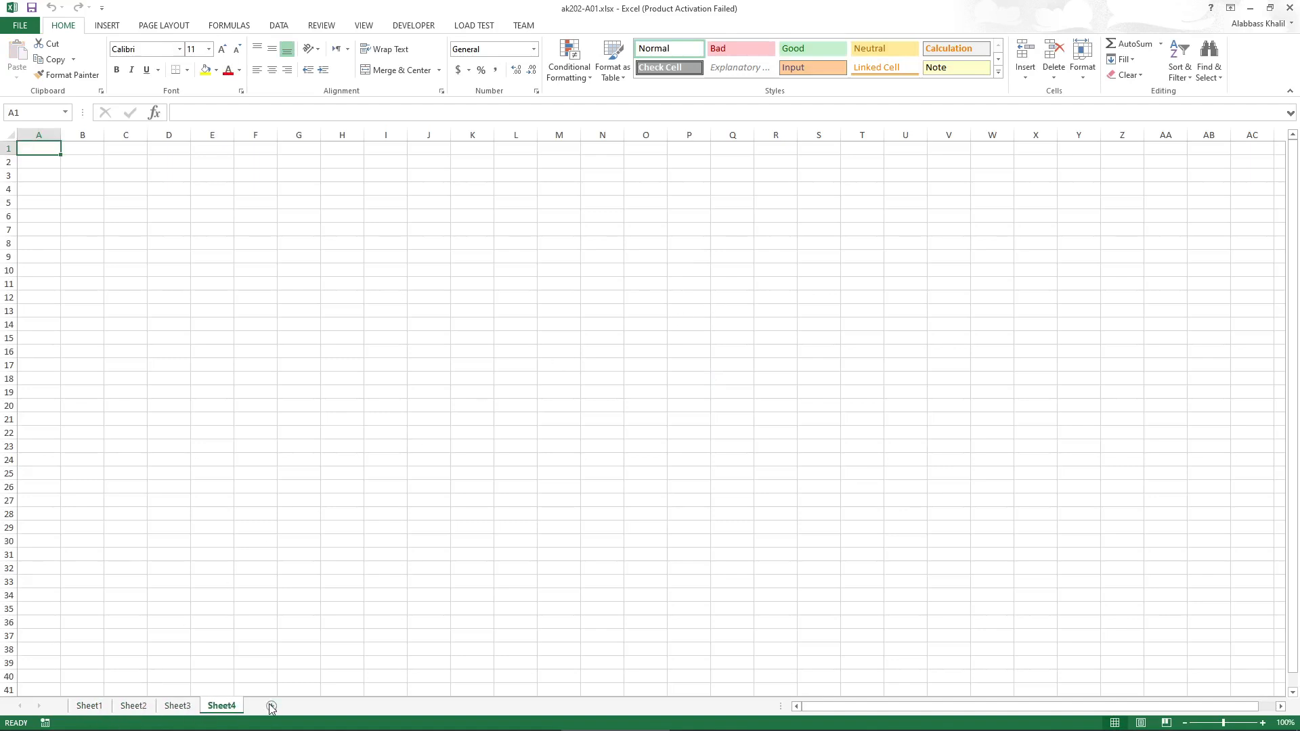
pyautogui.click(271, 706)
pyautogui.click(787, 500)
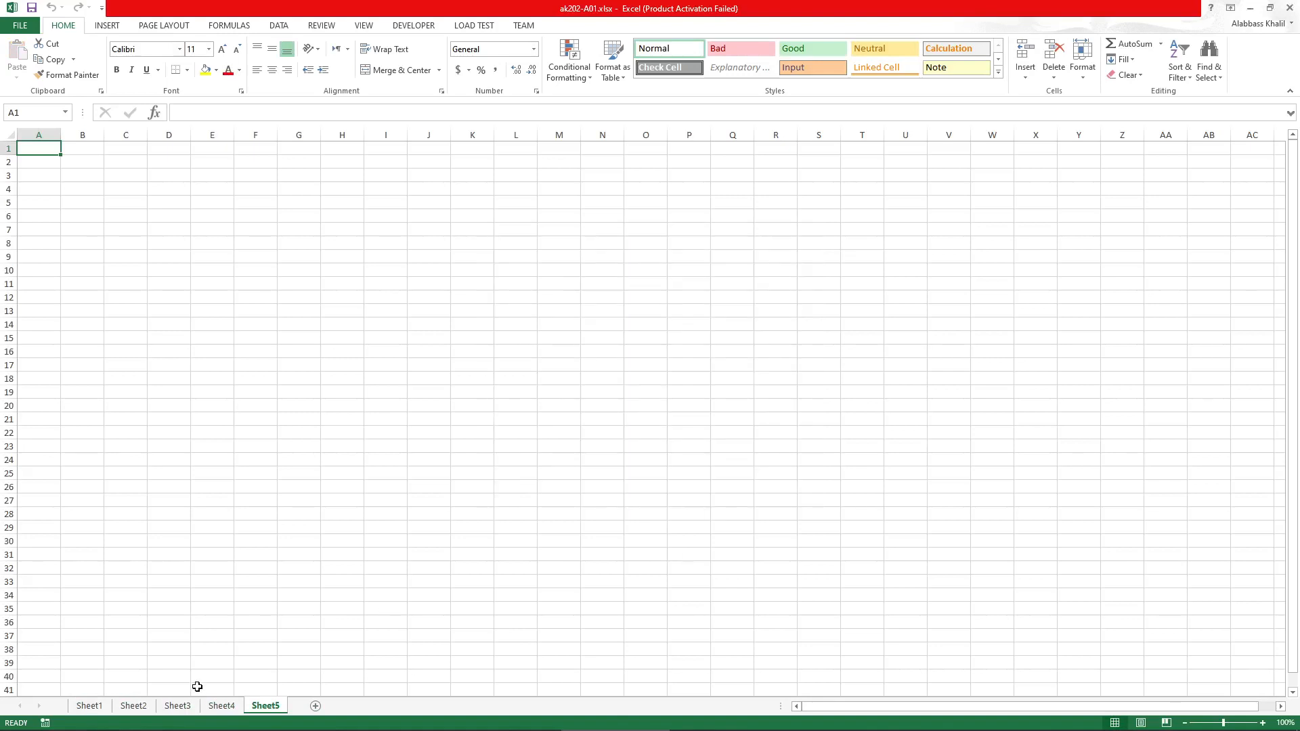
# Rename the workbook's first sheet as Auction
pyautogui.click(96, 708)
pyautogui.rightClick(95, 708)
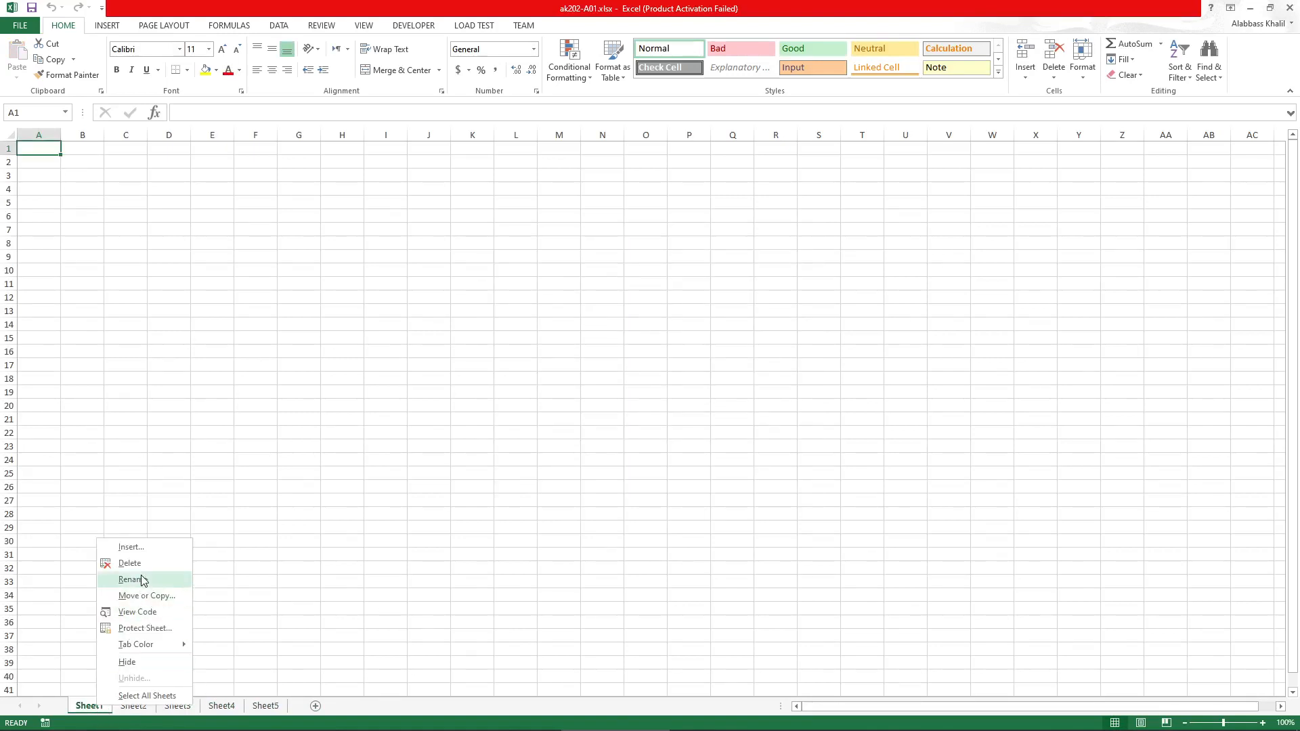
pyautogui.click(140, 575)
pyautogui.write('Auction')
pyautogui.press('Return')
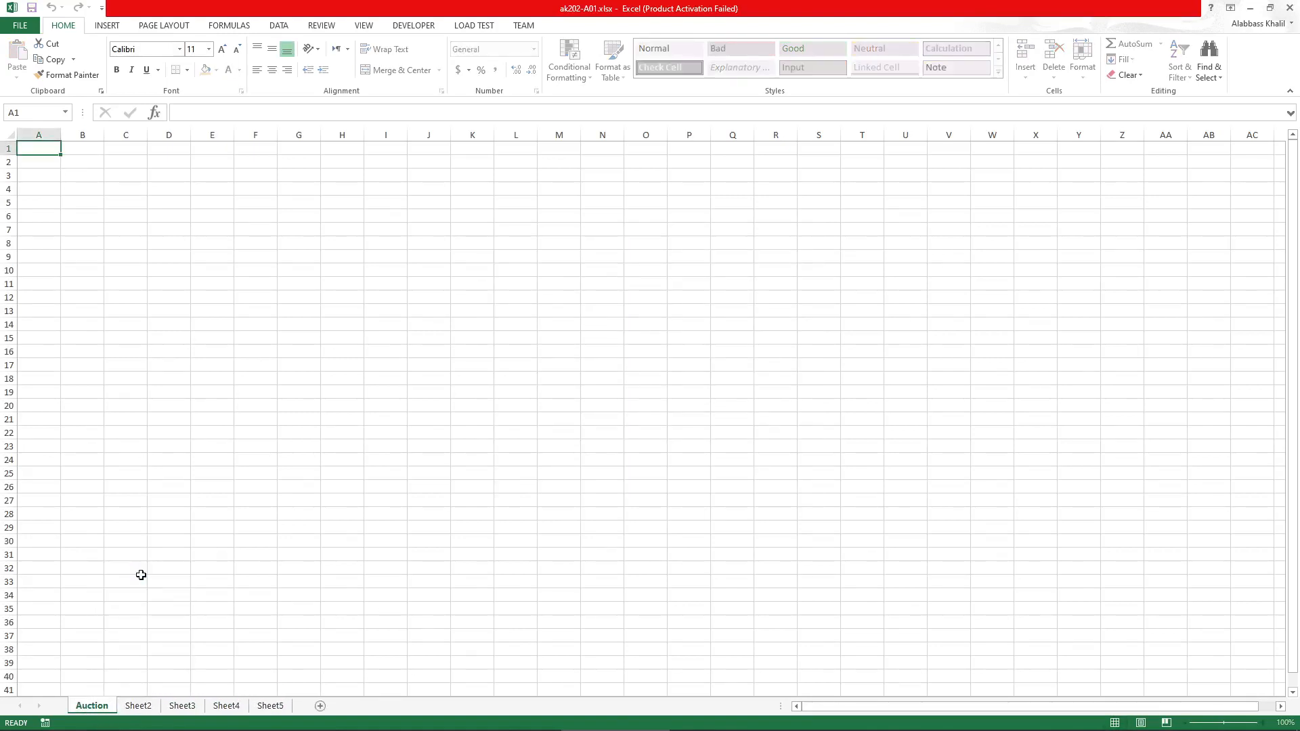
# Switch to the assignment PDF, circle number 5, and underline "Create a table containing" in the line below it
pyautogui.moveTo(293, 723)
pyautogui.click(508, 722)
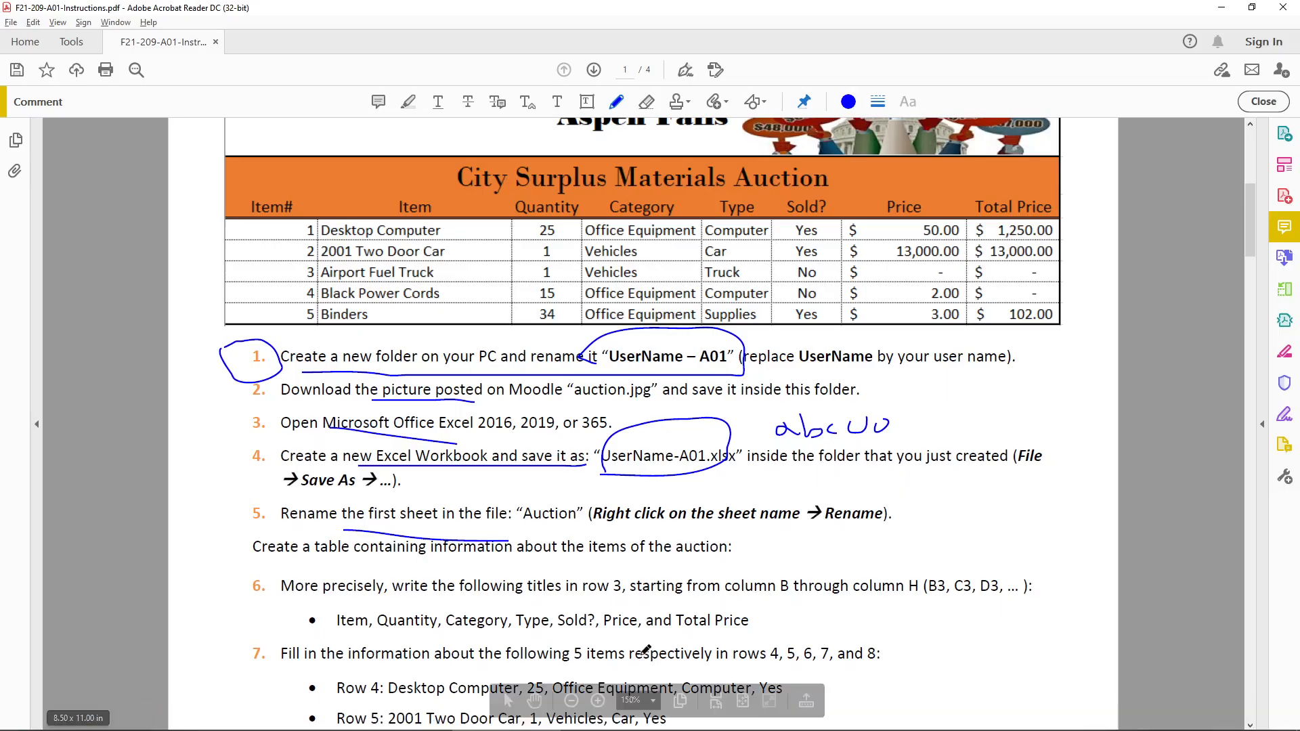
pyautogui.scroll(-3, 523, 552)
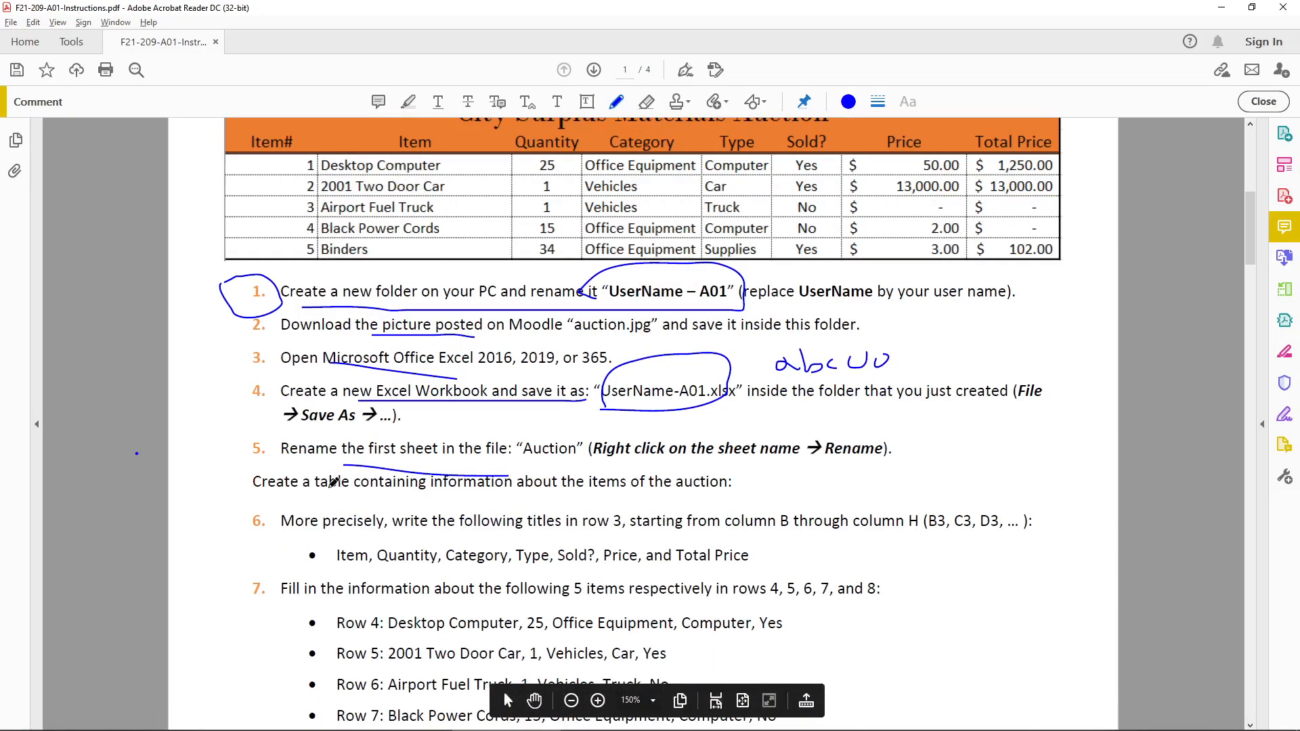
pyautogui.moveTo(244, 431)
pyautogui.mouseDown()
pyautogui.moveTo(252, 463)
pyautogui.moveTo(431, 461)
pyautogui.mouseUp()
pyautogui.scroll(-1, 348, 499)
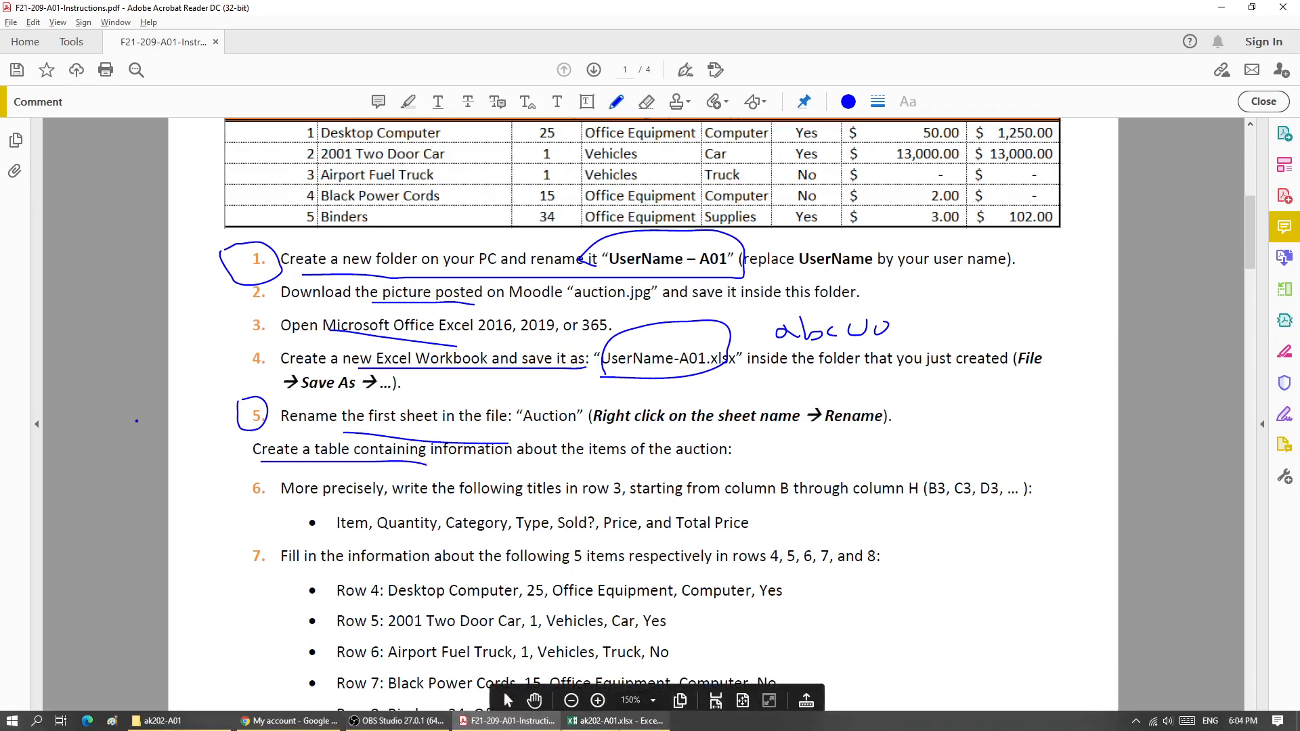
# Switch to the Excel workbook and try a purple-styled table covering A1:J18 on the Auction sheet
pyautogui.click(615, 721)
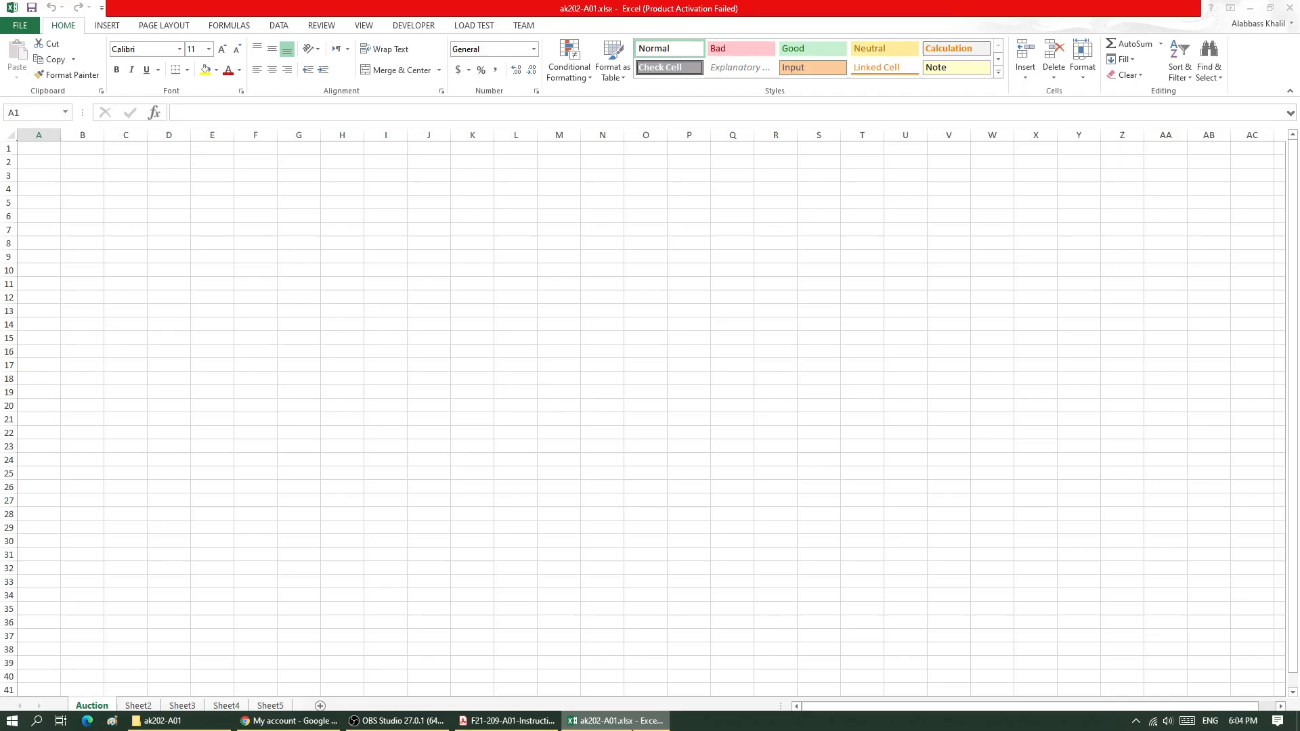
pyautogui.click(117, 29)
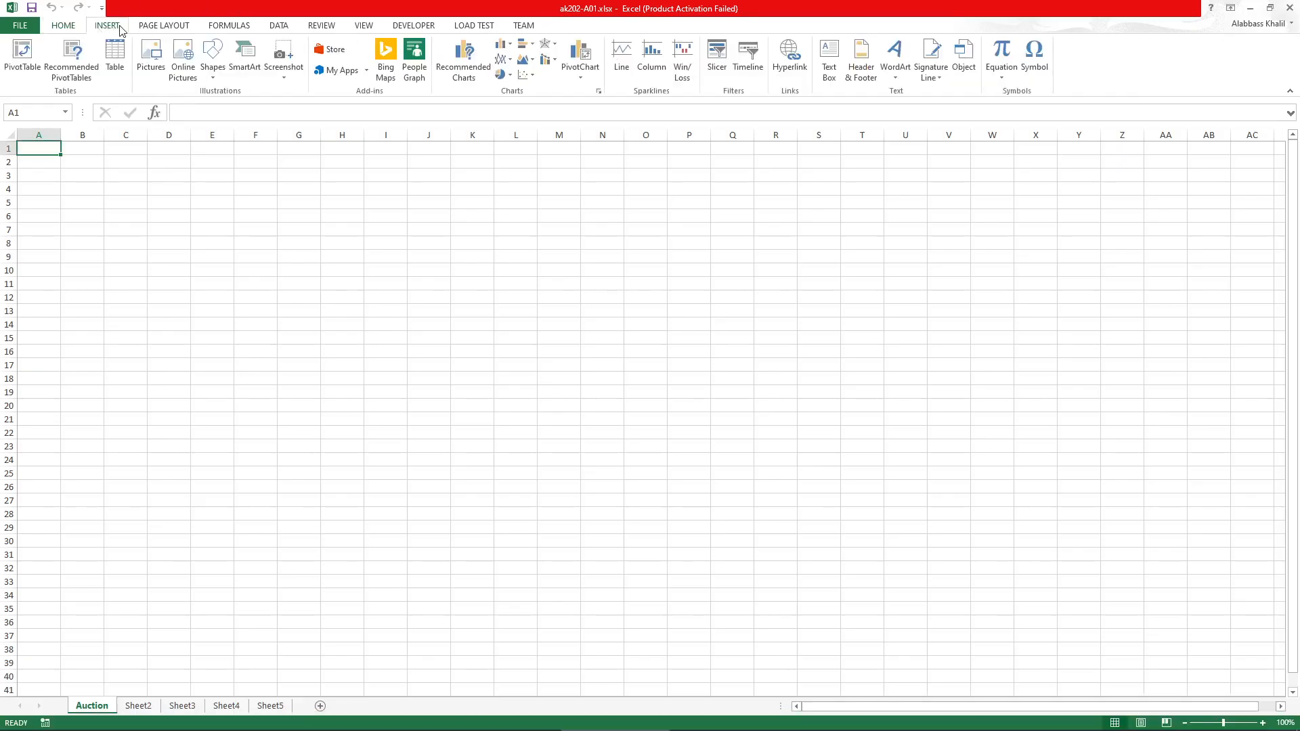
pyautogui.click(115, 57)
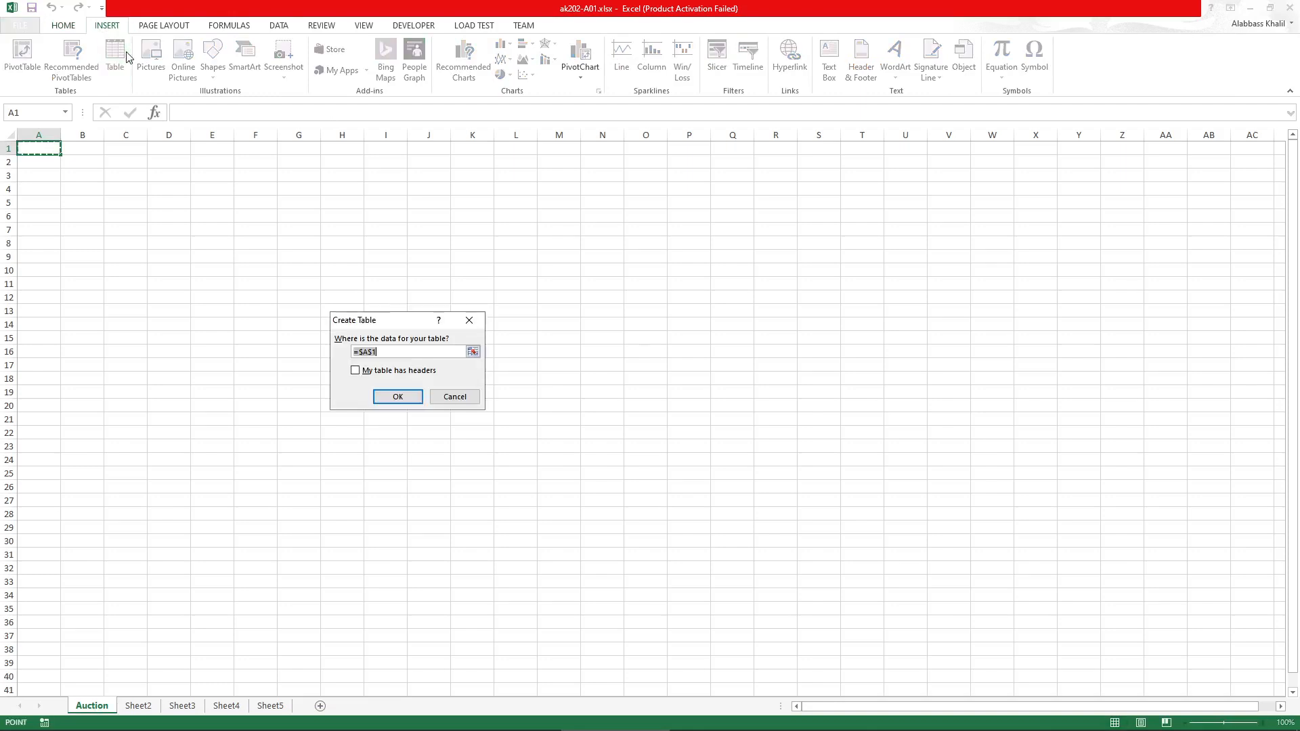
pyautogui.click(398, 398)
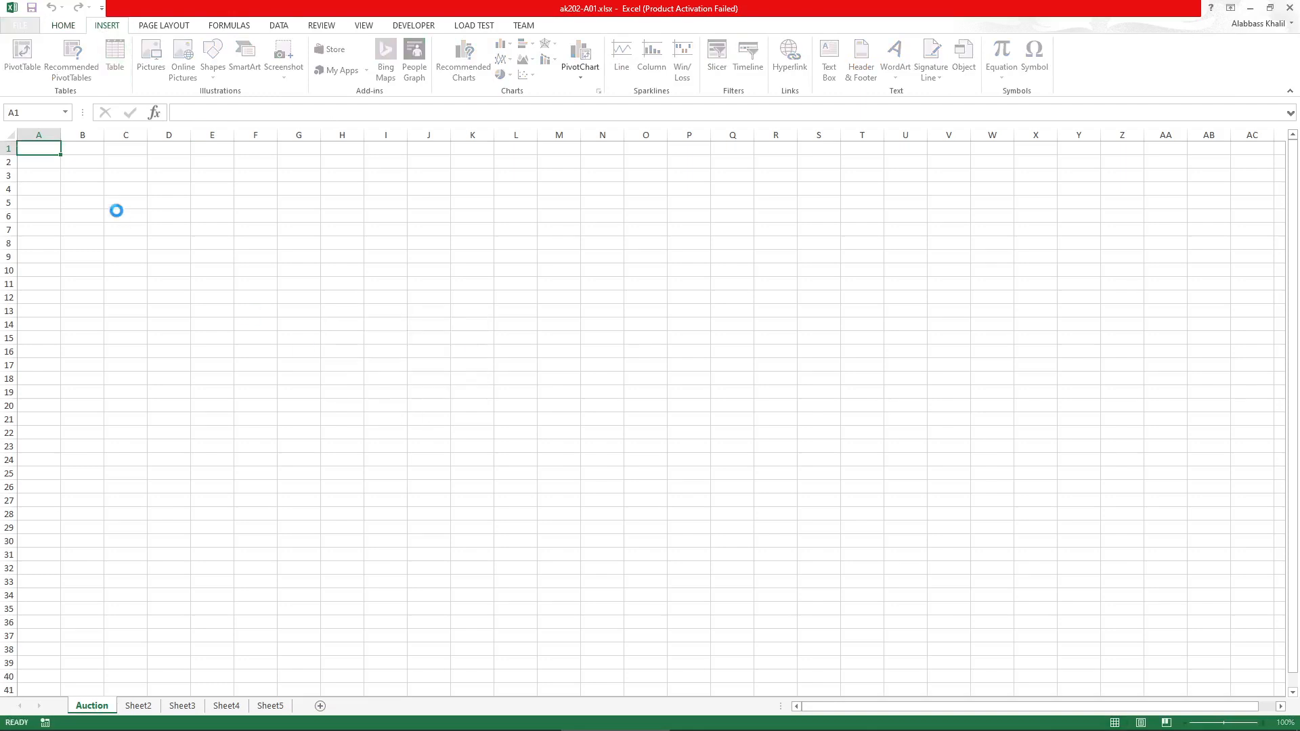
pyautogui.moveTo(68, 168); pyautogui.dragTo(458, 383)
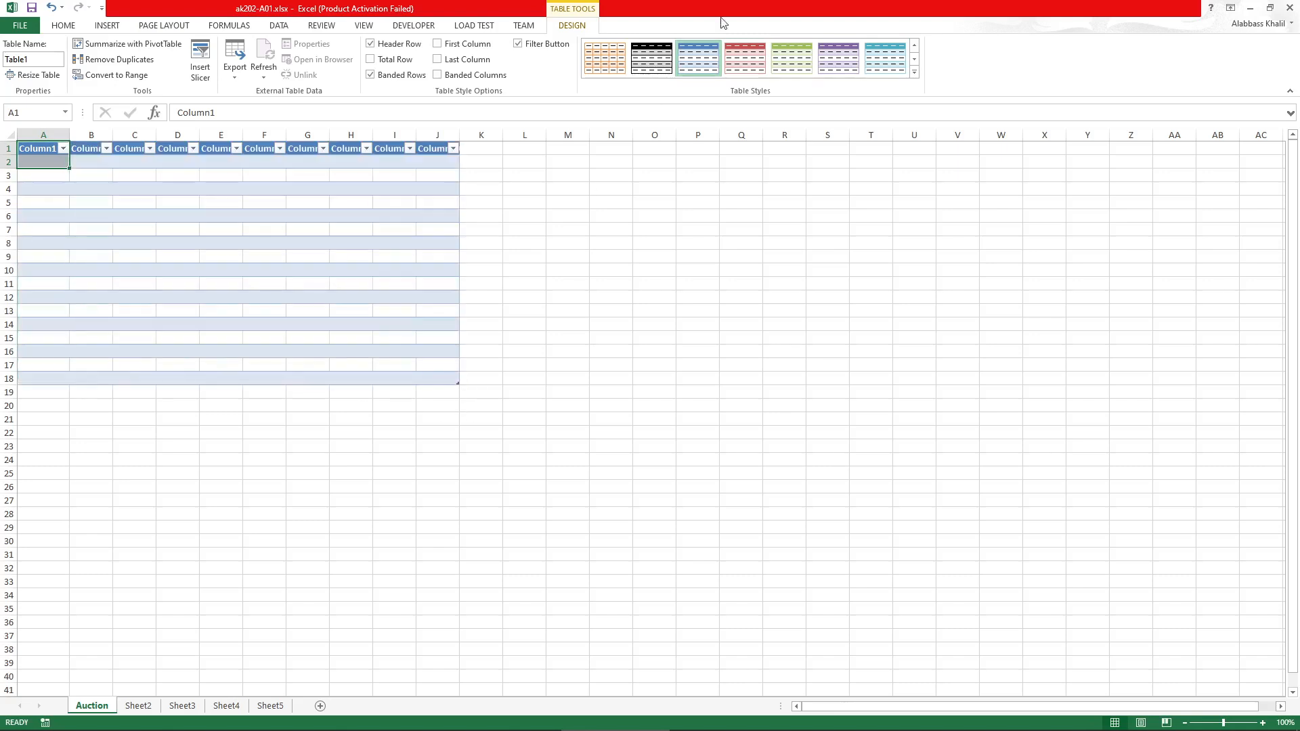
pyautogui.click(839, 58)
pyautogui.click(705, 296)
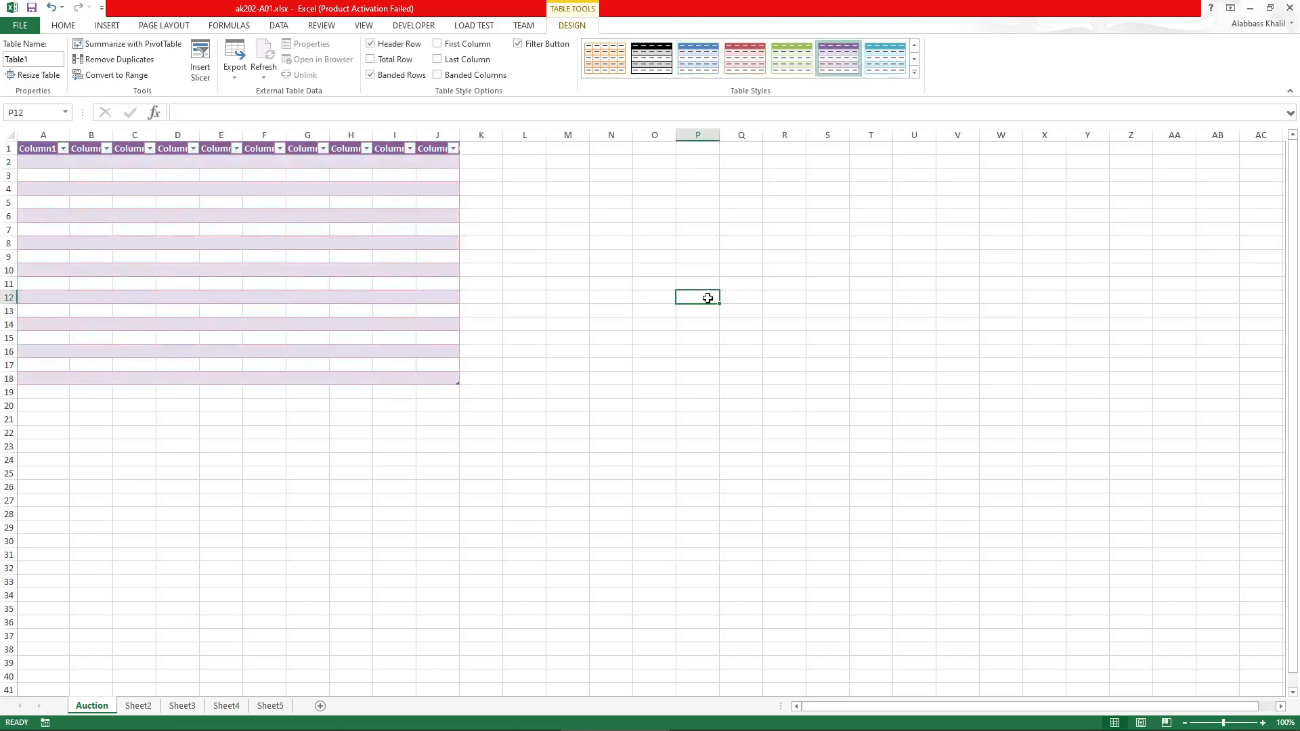
# Undo the table's style change, its resizing and its insertion on the Auction sheet
pyautogui.hotkey('ctrl', 'z')
pyautogui.hotkey('ctrl', 'z')
pyautogui.hotkey('ctrl', 'z')
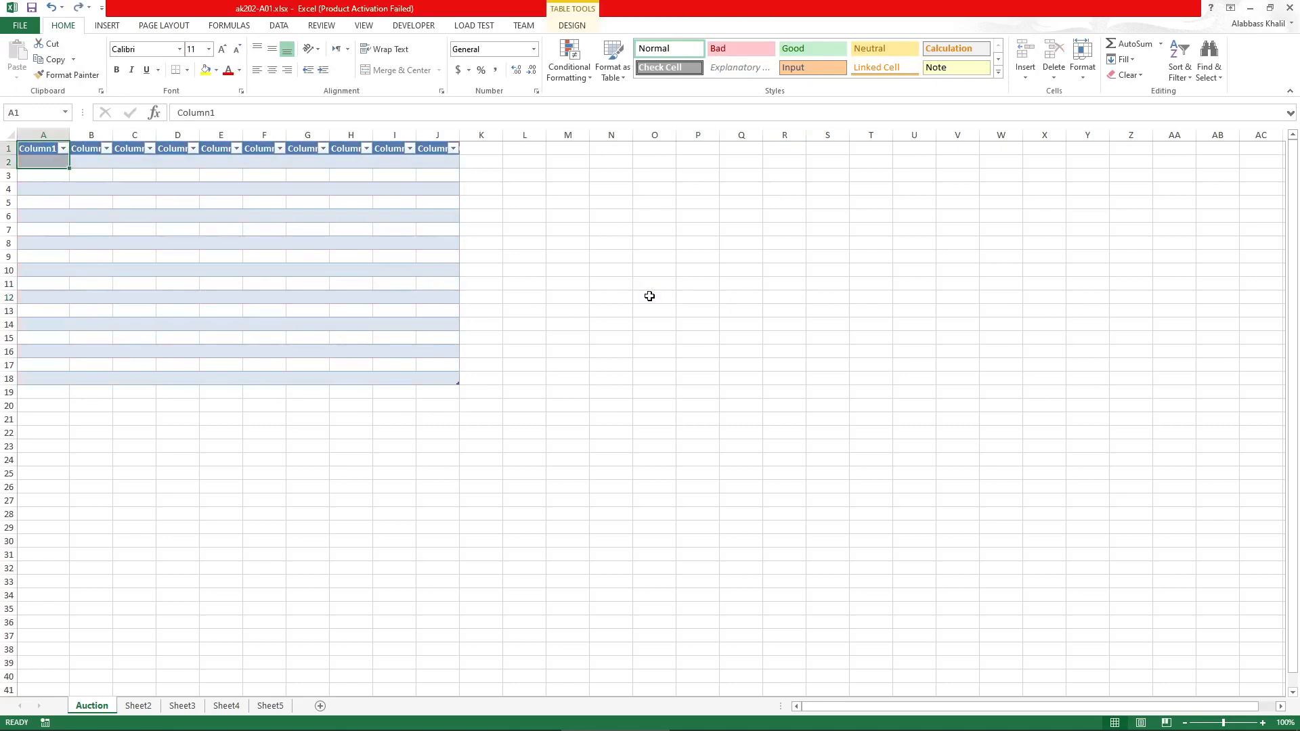
pyautogui.hotkey('ctrl', 'z')
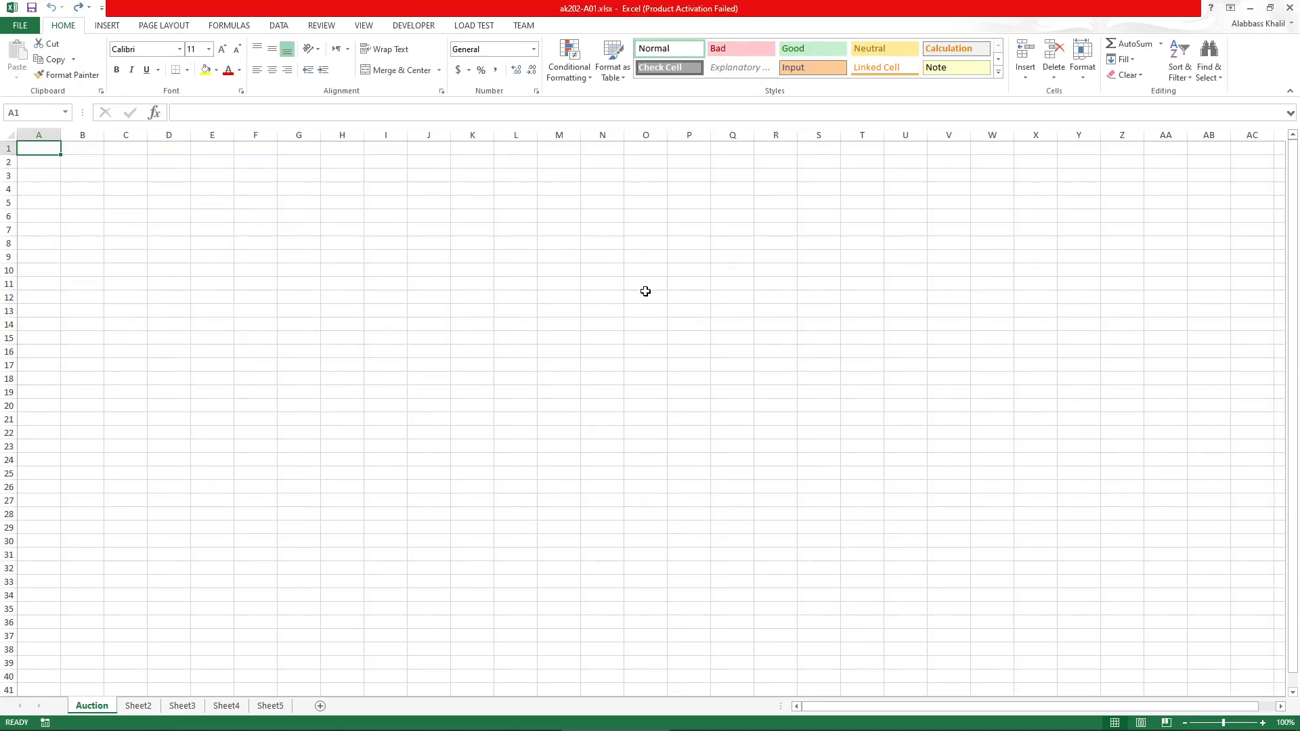
# Switch to the assignment PDF and mark "More precisely", "the following titles", "row 3" and "from column" in instruction 6
pyautogui.click(482, 721)
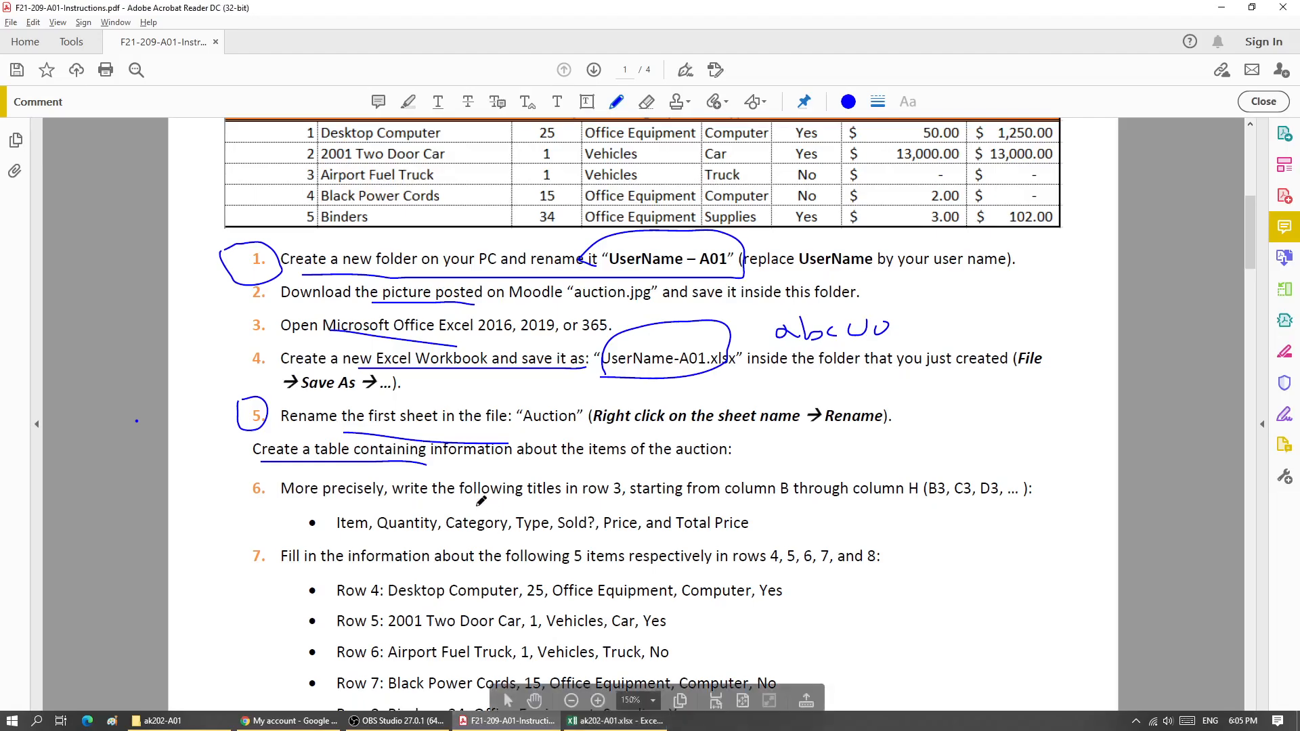
pyautogui.moveTo(285, 477)
pyautogui.mouseDown()
pyautogui.moveTo(380, 475)
pyautogui.moveTo(342, 507)
pyautogui.moveTo(277, 489)
pyautogui.mouseUp()
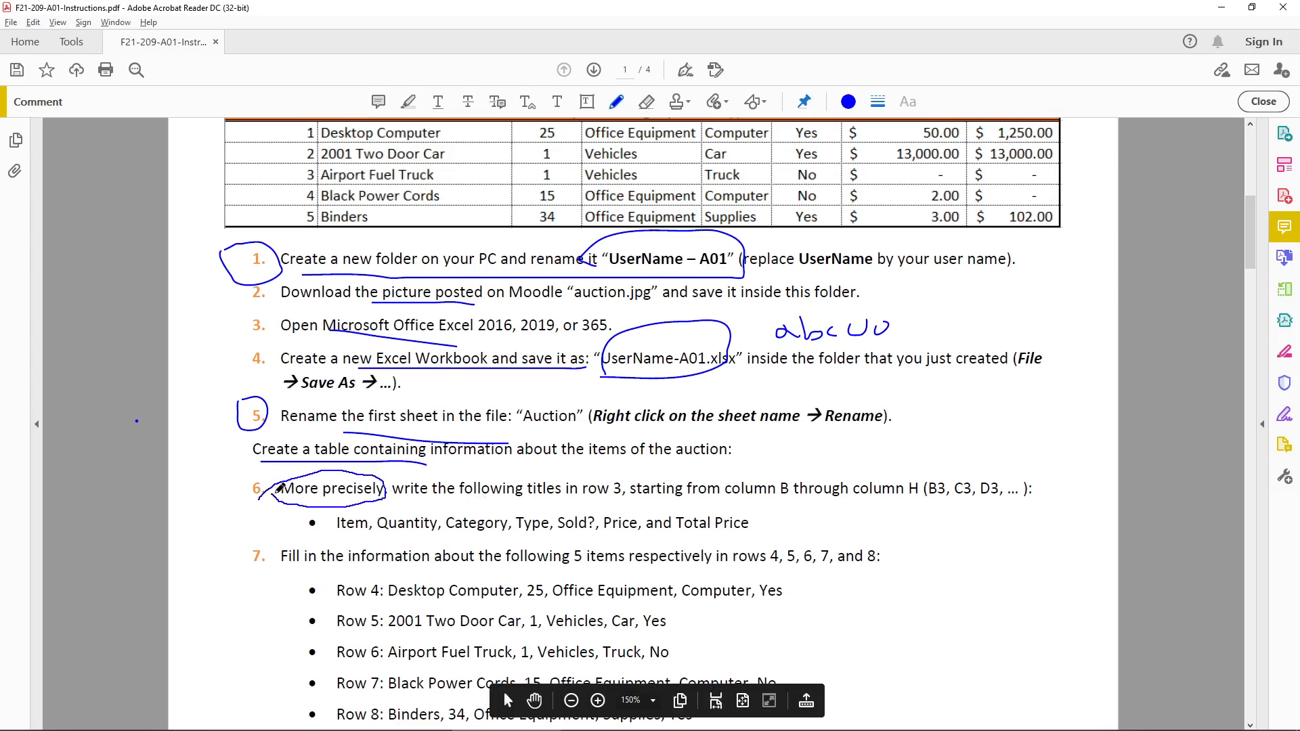
pyautogui.moveTo(443, 501)
pyautogui.mouseDown()
pyautogui.moveTo(609, 505)
pyautogui.moveTo(584, 489)
pyautogui.mouseUp()
pyautogui.moveTo(706, 503); pyautogui.dragTo(783, 502)
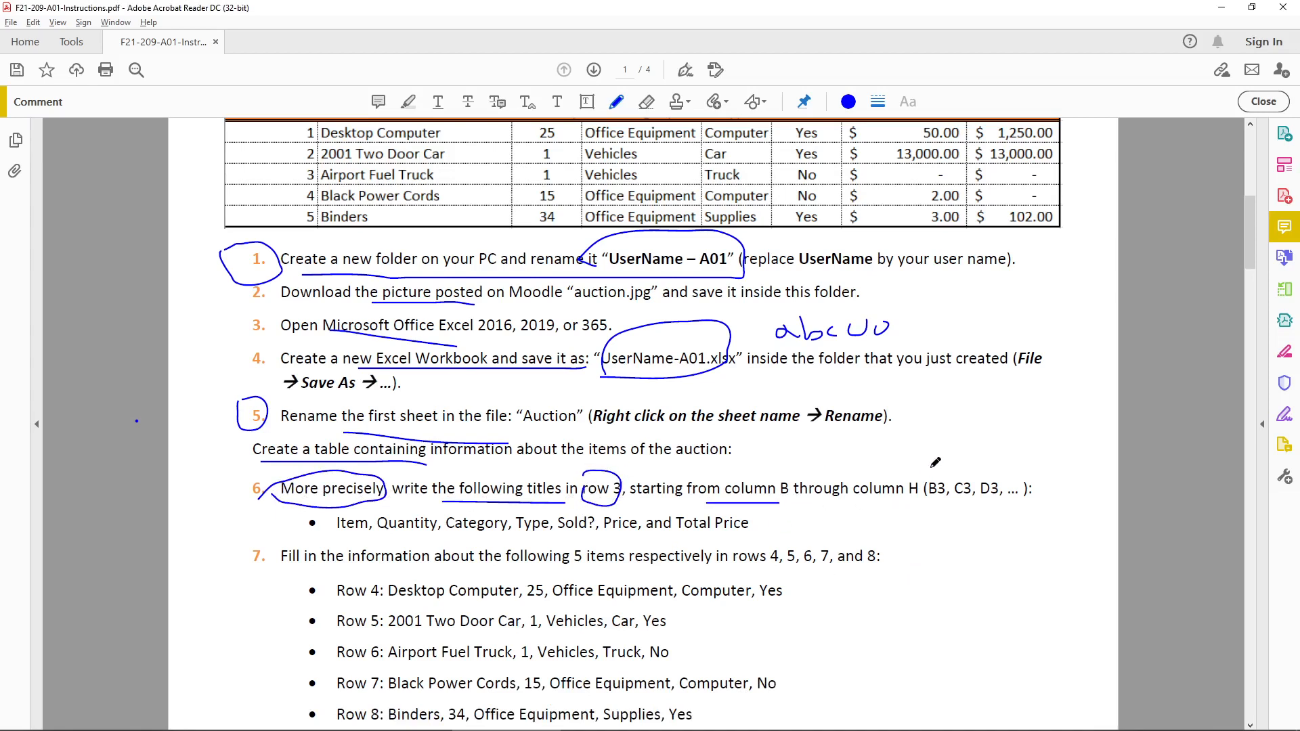
# Mark the cell references B3, C3 and D3 in instruction 6 and underline the list of titles below it
pyautogui.moveTo(938, 466)
pyautogui.mouseDown()
pyautogui.moveTo(915, 501)
pyautogui.moveTo(950, 475)
pyautogui.moveTo(955, 514)
pyautogui.moveTo(975, 472)
pyautogui.mouseUp()
pyautogui.moveTo(979, 467)
pyautogui.mouseDown()
pyautogui.moveTo(995, 523)
pyautogui.moveTo(1002, 467)
pyautogui.mouseUp()
pyautogui.scroll(-1, 278, 457)
pyautogui.moveTo(282, 452)
pyautogui.mouseDown()
pyautogui.moveTo(467, 474)
pyautogui.moveTo(658, 474)
pyautogui.mouseUp()
# Switch to the Excel workbook and highlight rows 7 and 4 and columns C and F to examine the sheet's layout
pyautogui.click(572, 722)
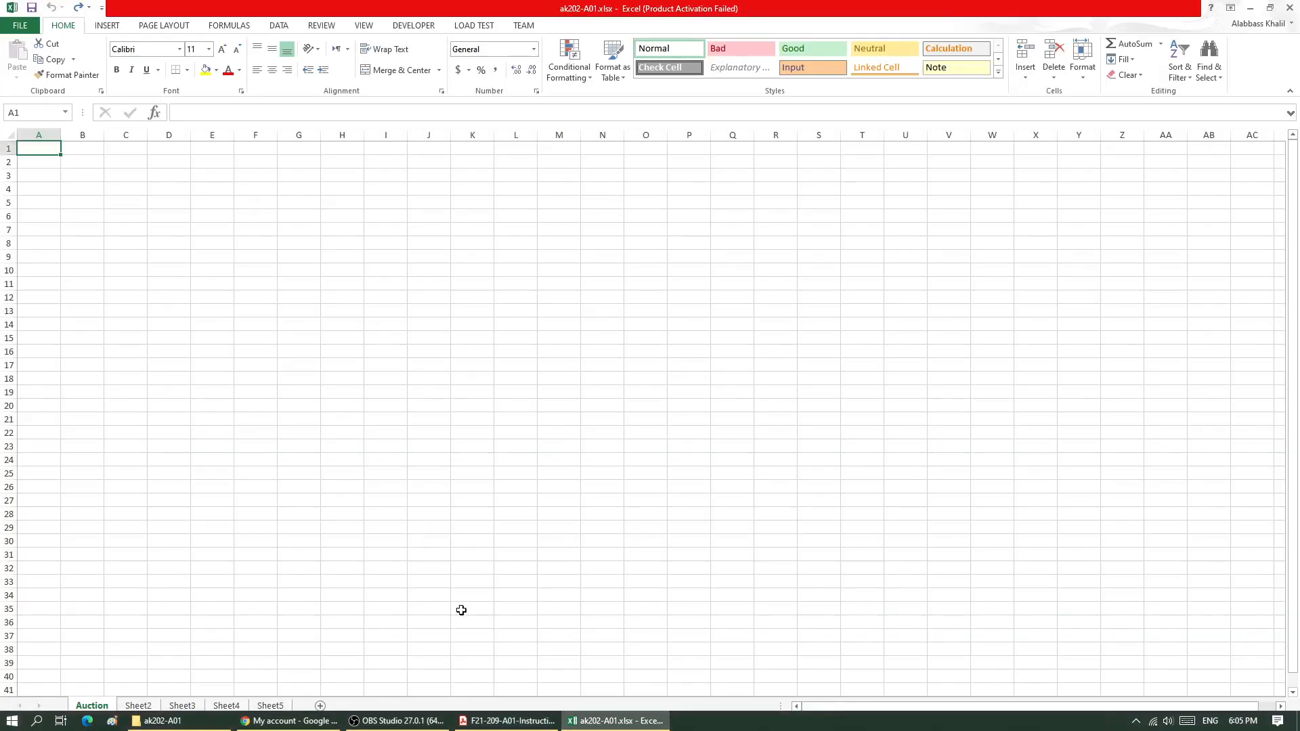
pyautogui.click(5, 229)
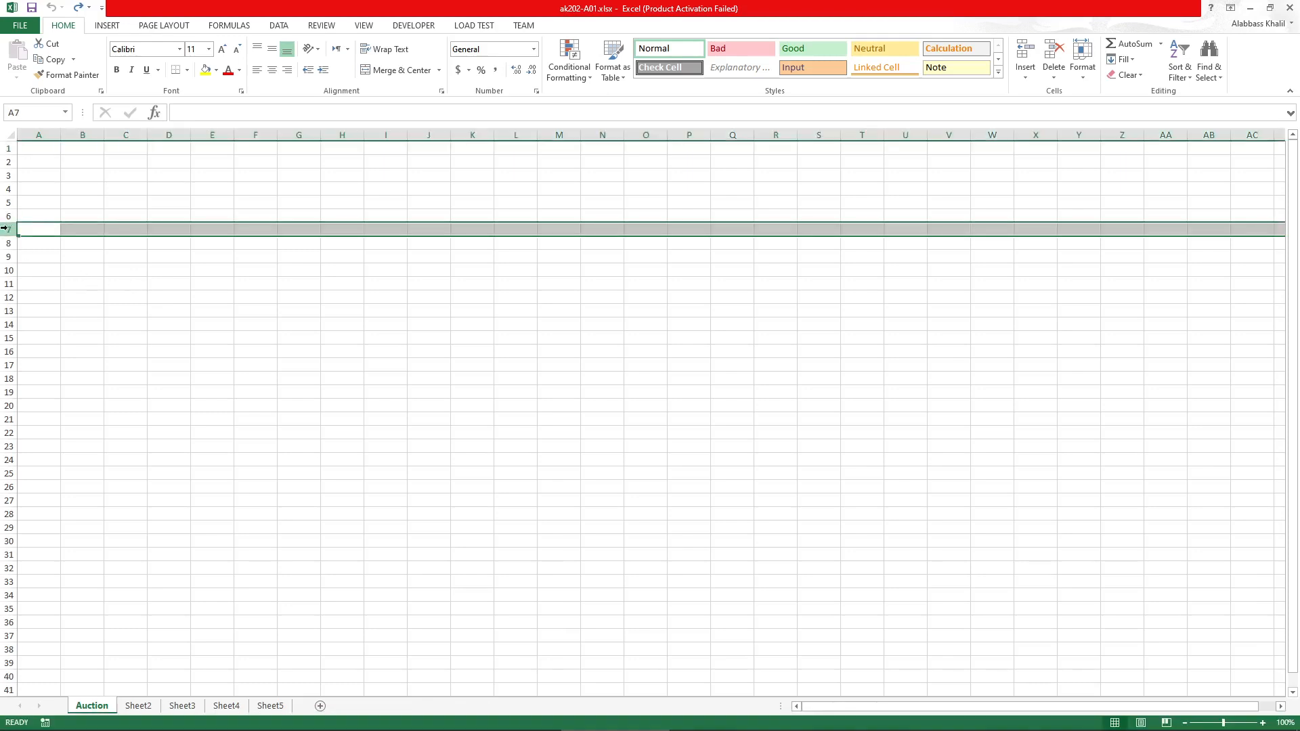
pyautogui.click(125, 135)
pyautogui.click(8, 189)
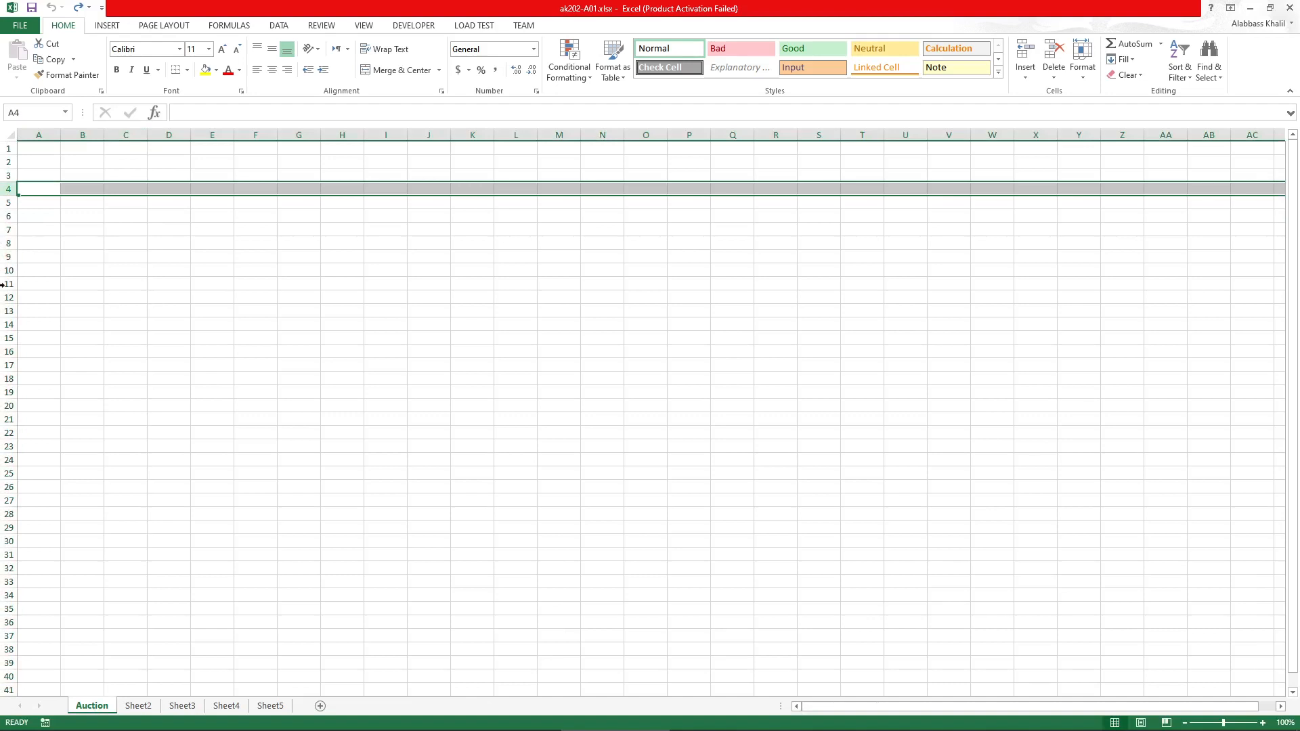
pyautogui.click(125, 135)
pyautogui.click(256, 135)
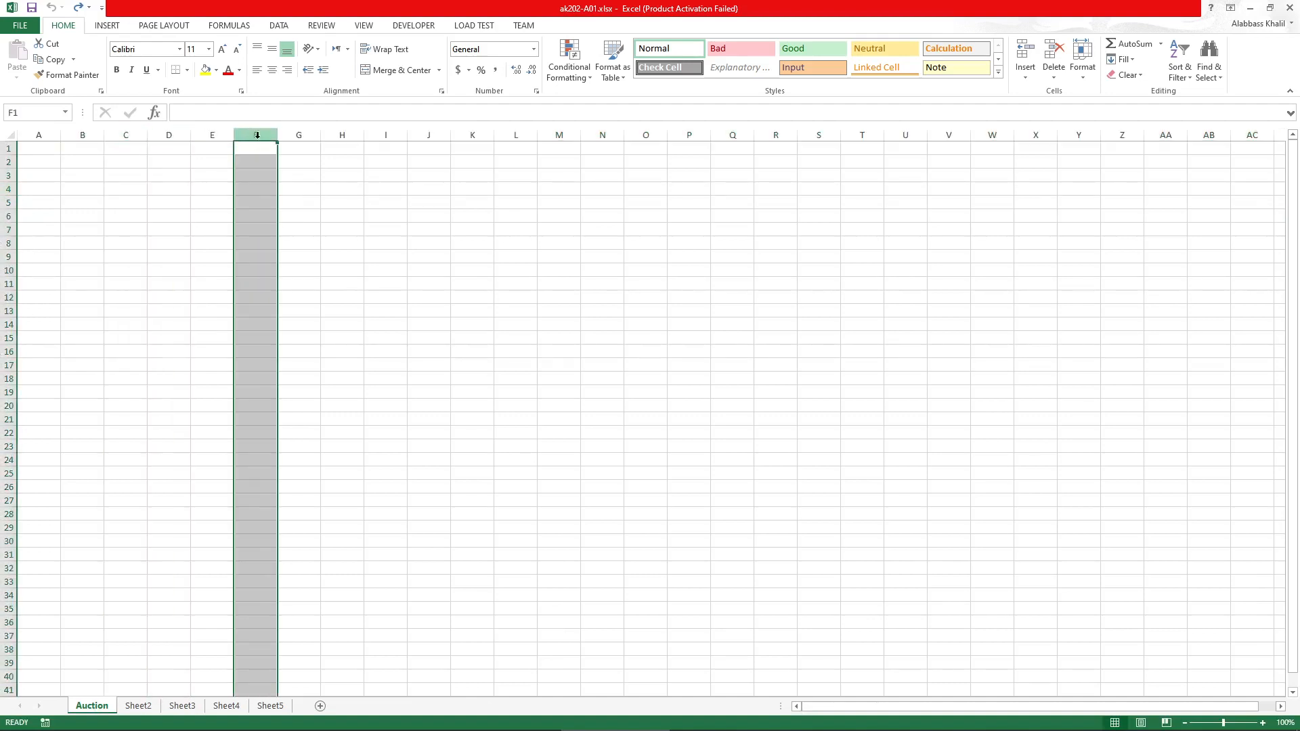
# Locate cell B3 by highlighting row 3 and column B, and select it
pyautogui.click(85, 178)
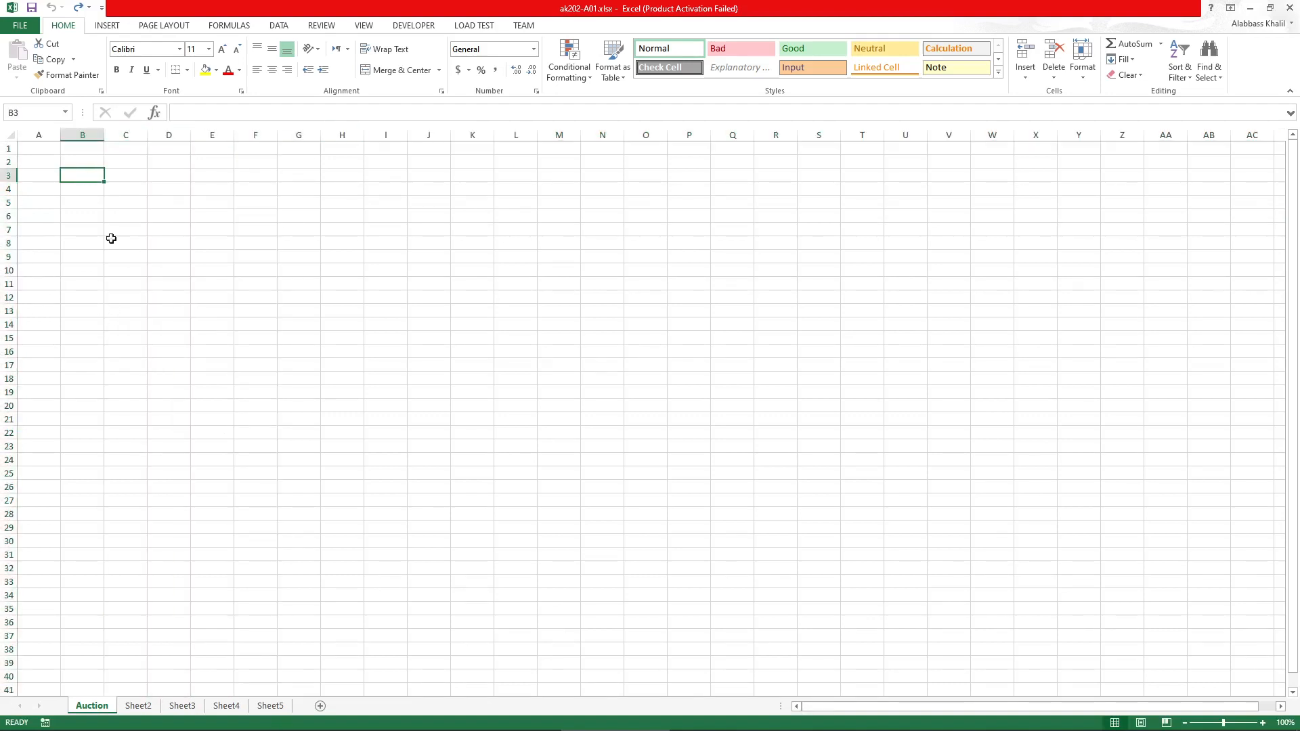
pyautogui.click(9, 175)
pyautogui.click(67, 135)
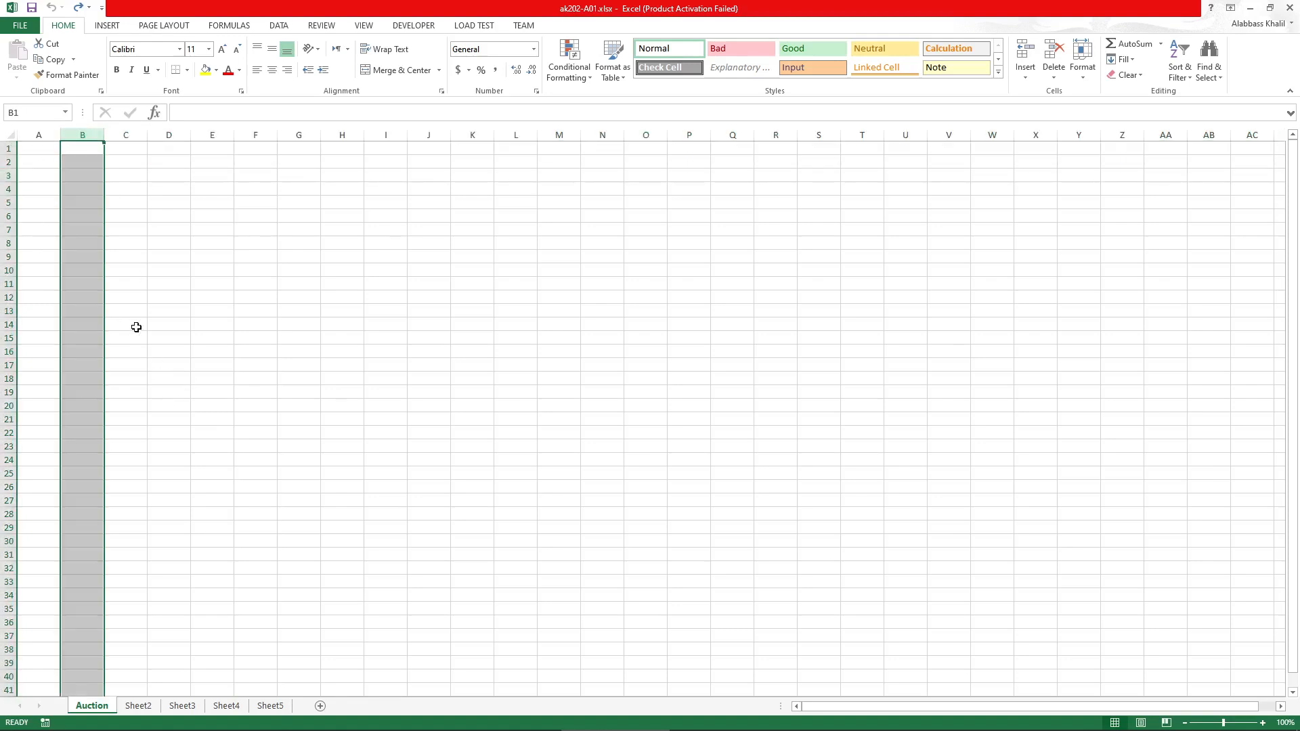
pyautogui.click(95, 177)
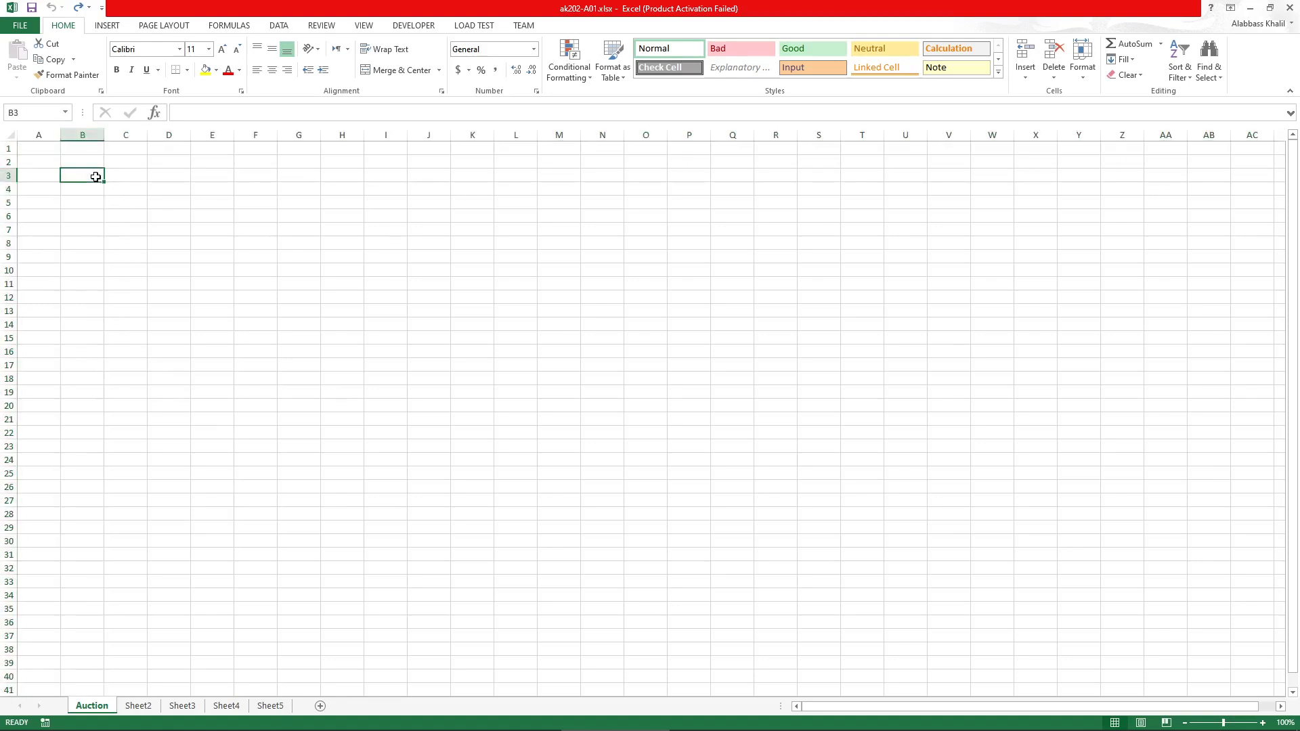
pyautogui.click(30, 117)
# Return to the assignment PDF and underline the beginning of the title list under instruction 6 once more
pyautogui.moveTo(433, 730)
pyautogui.click(508, 721)
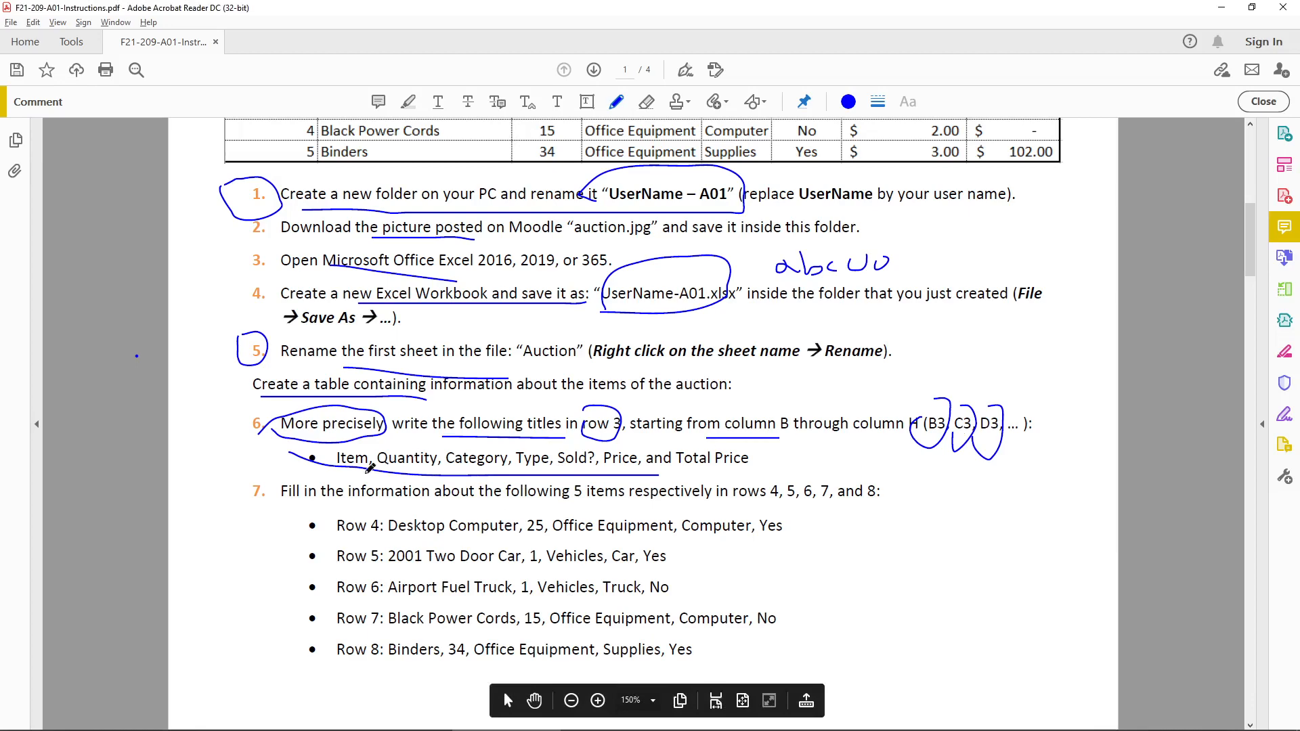
pyautogui.moveTo(349, 474); pyautogui.dragTo(544, 480)
# Arrange the windows side by side, with the Excel workbook on the left half and the PDF on the right half
pyautogui.moveTo(661, 6); pyautogui.dragTo(1299, 203)
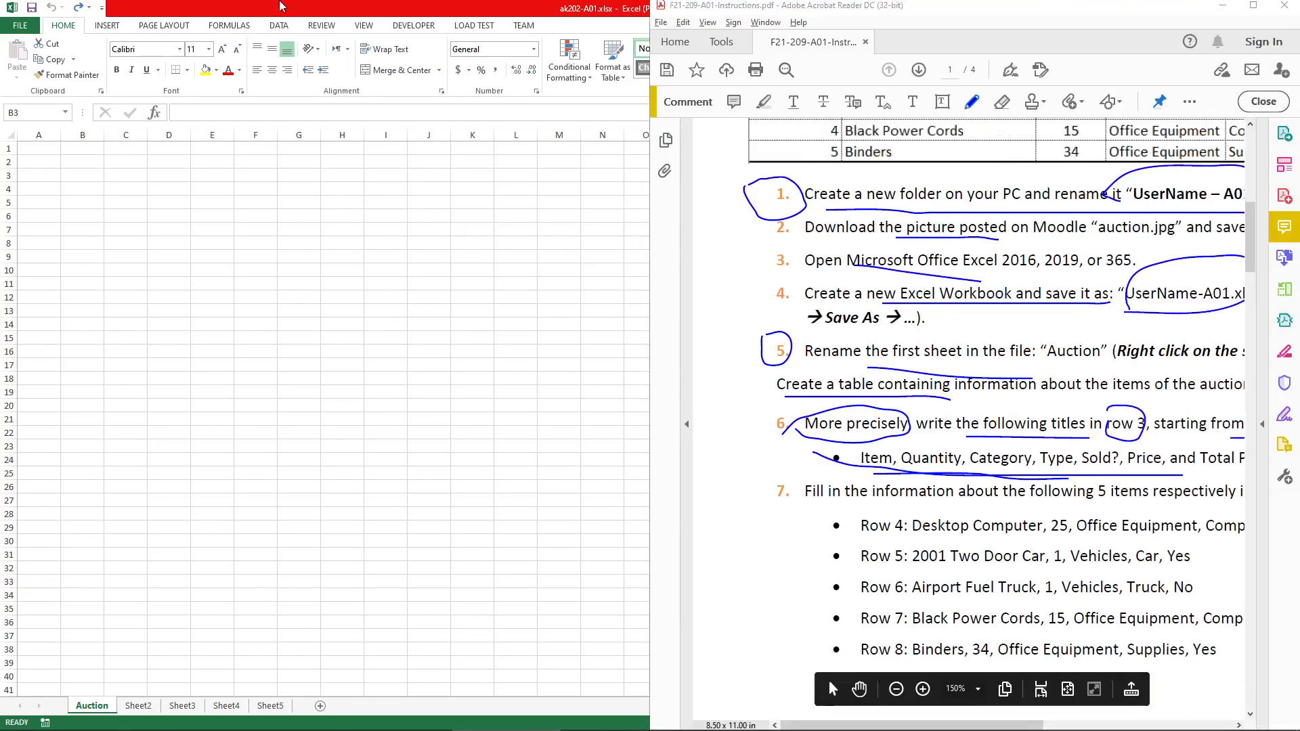
pyautogui.click(282, 6)
pyautogui.press('super+Left')
pyautogui.click(394, 3)
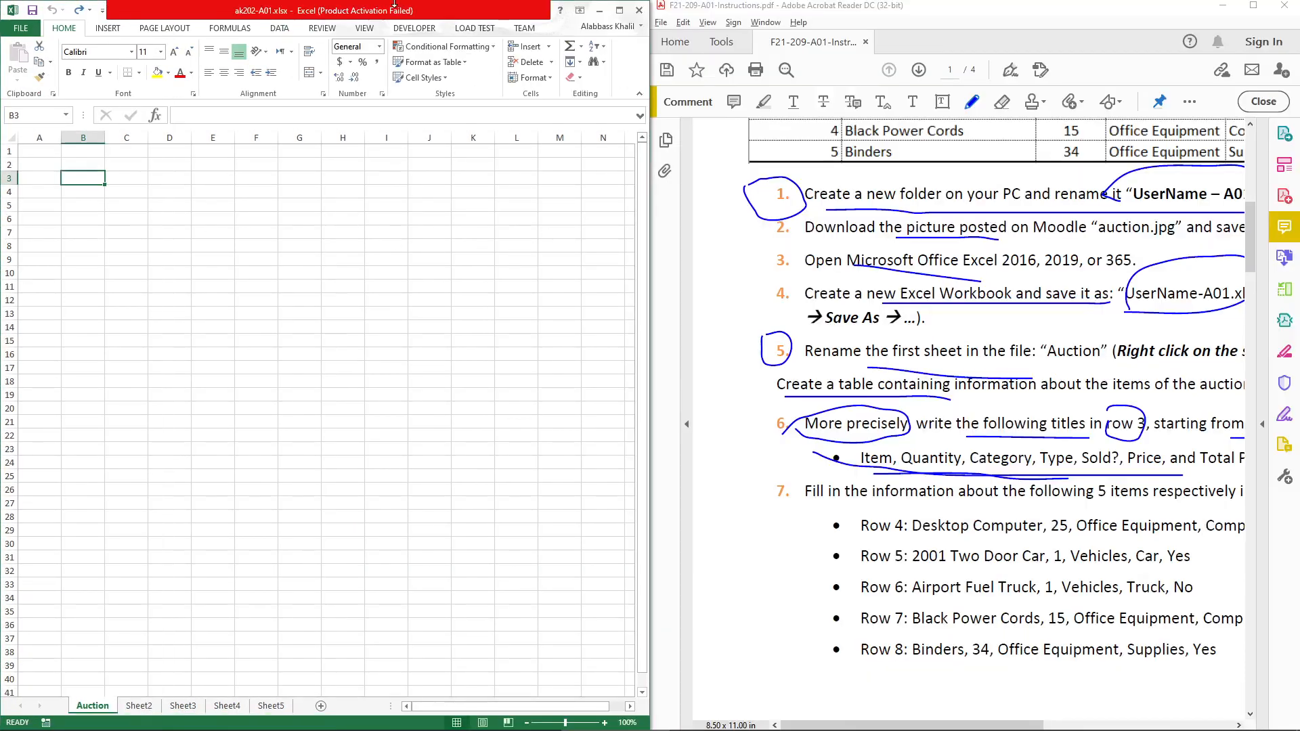
# Enter the headings Item, Quantity and Category in cells B3, C3 and D3 of the Auction sheet
pyautogui.write('item')
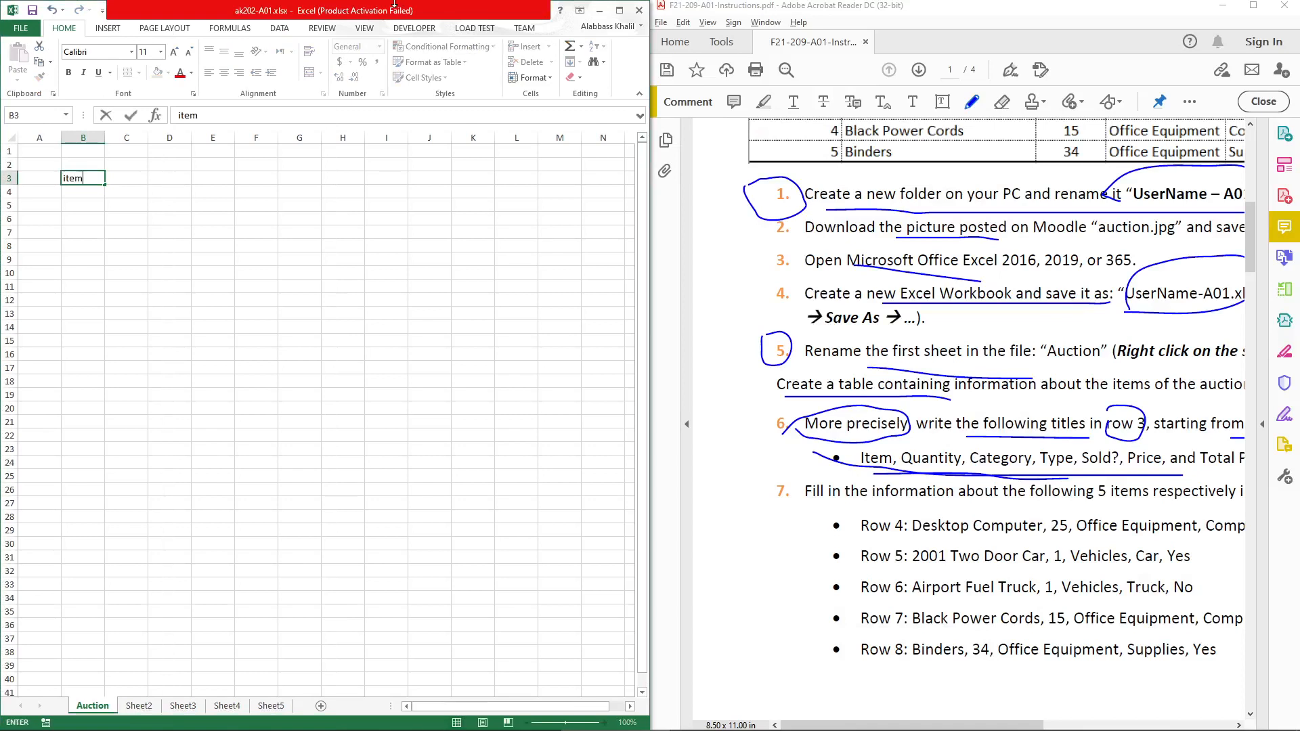
pyautogui.write('Item')
pyautogui.press('Tab')
pyautogui.write('Quantity')
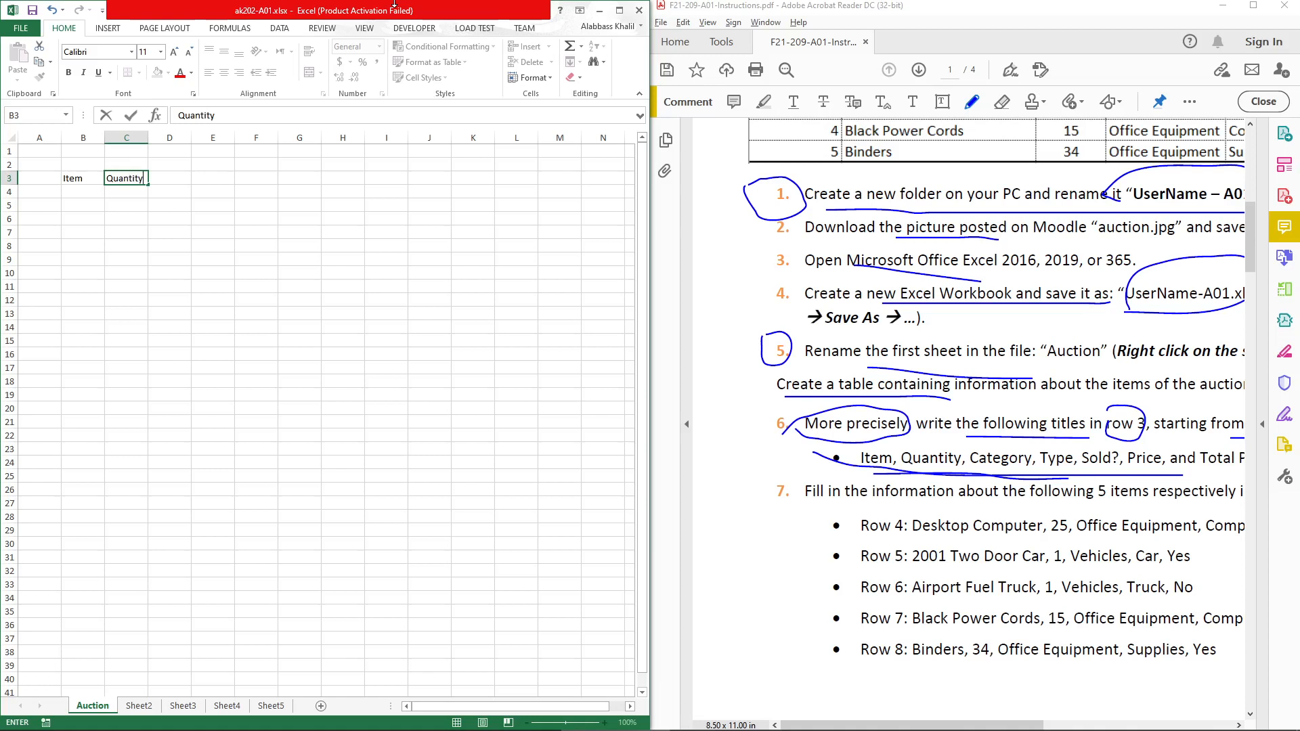
pyautogui.press('Tab')
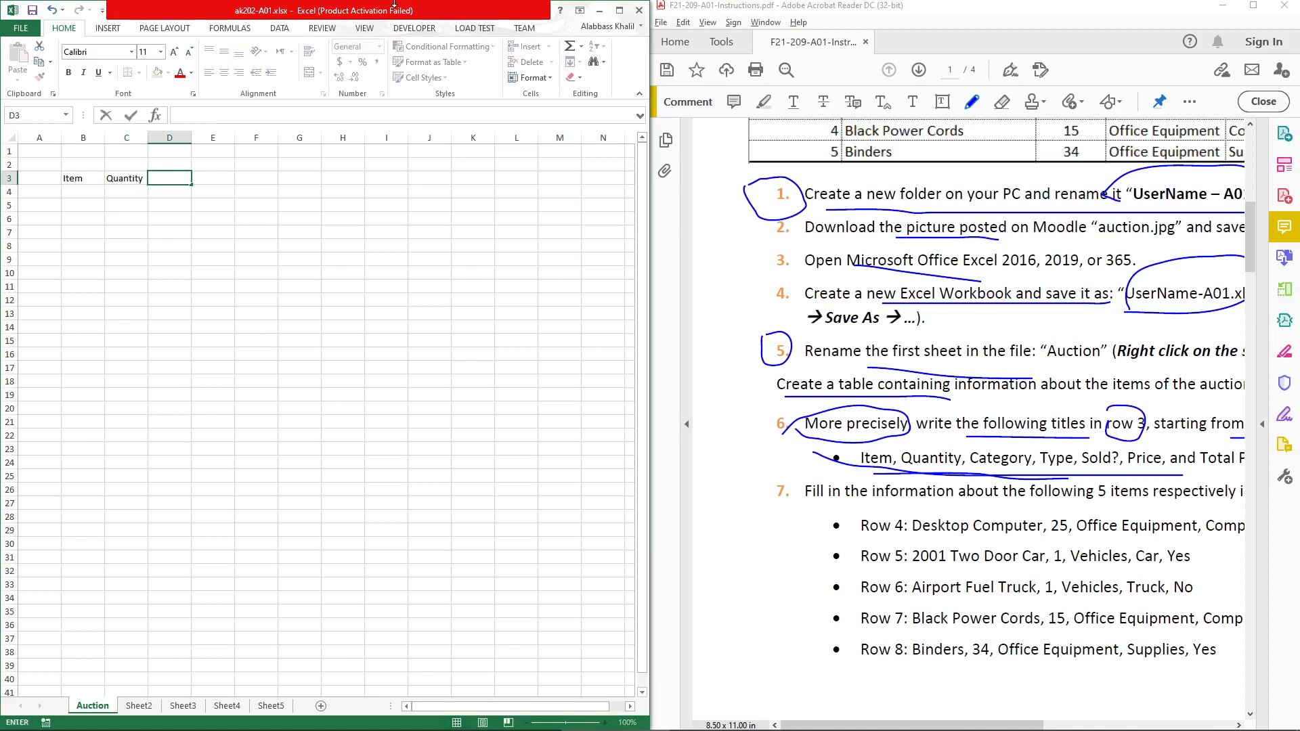
pyautogui.press('Tab')
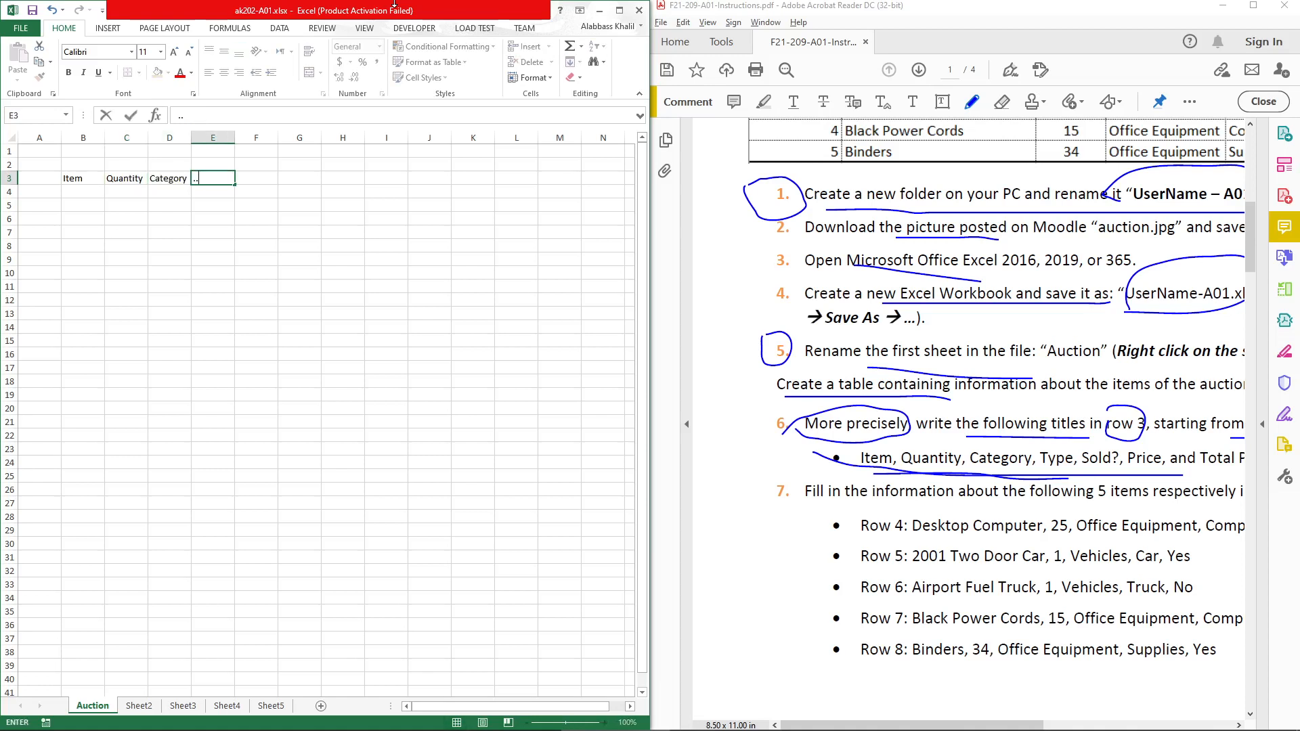
# Fill E3 through H3 with dots as placeholders for the remaining headings
pyautogui.write('...')
pyautogui.press('Tab')
pyautogui.write('..')
pyautogui.press('Tab')
pyautogui.write('..')
pyautogui.press('Tab')
pyautogui.write('.')
pyautogui.press('Return')
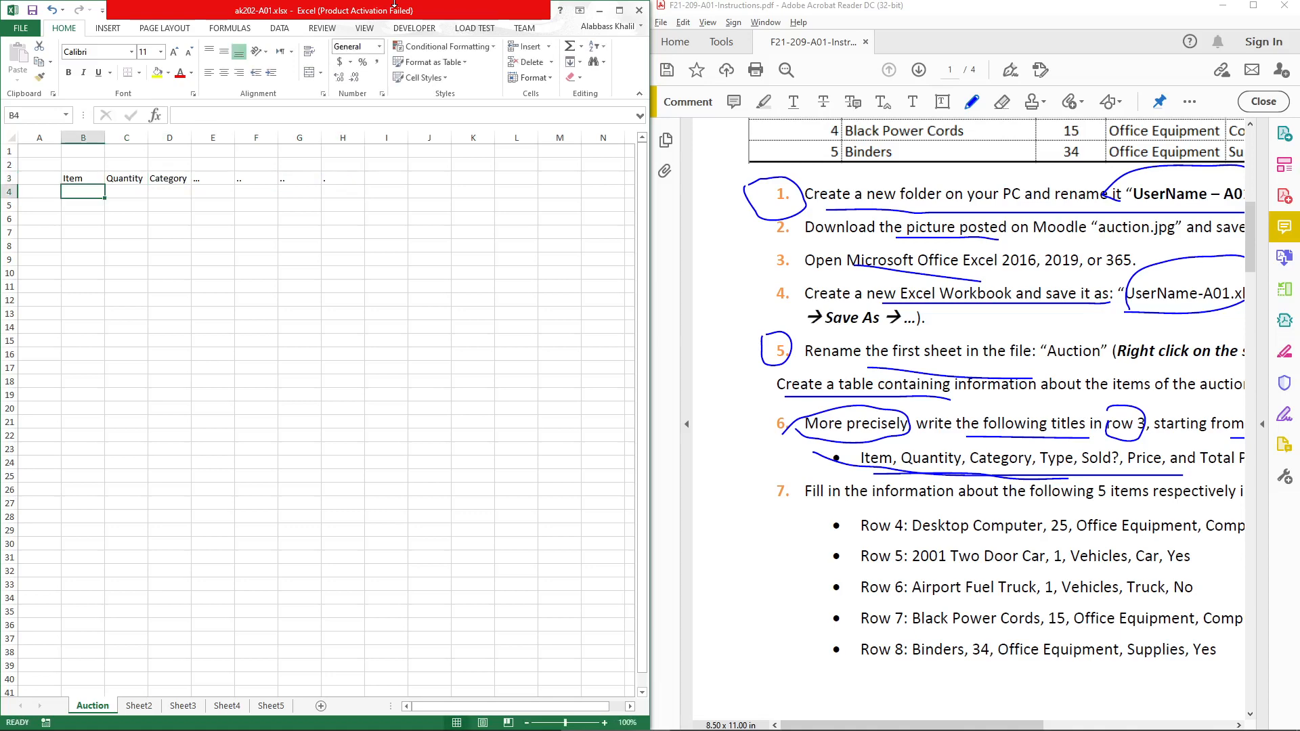
pyautogui.scroll(9, 197, 238)
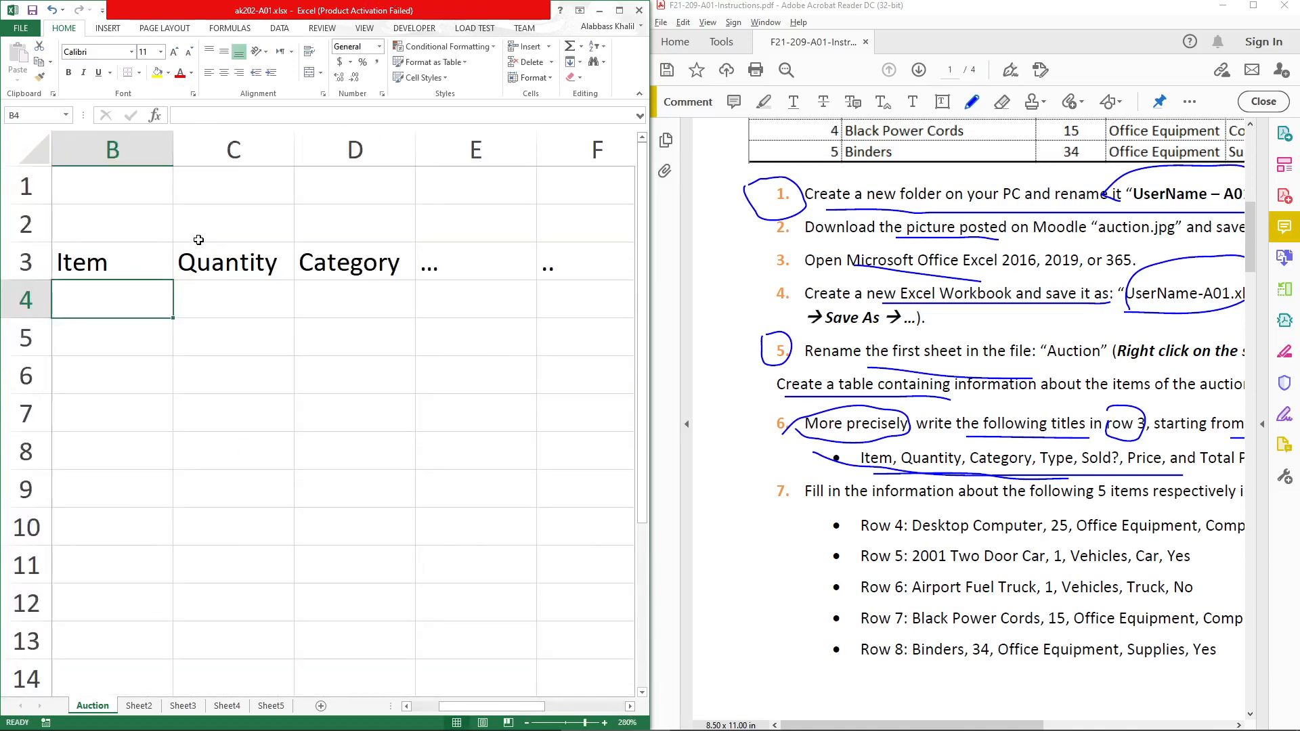
pyautogui.scroll(-2, 201, 241)
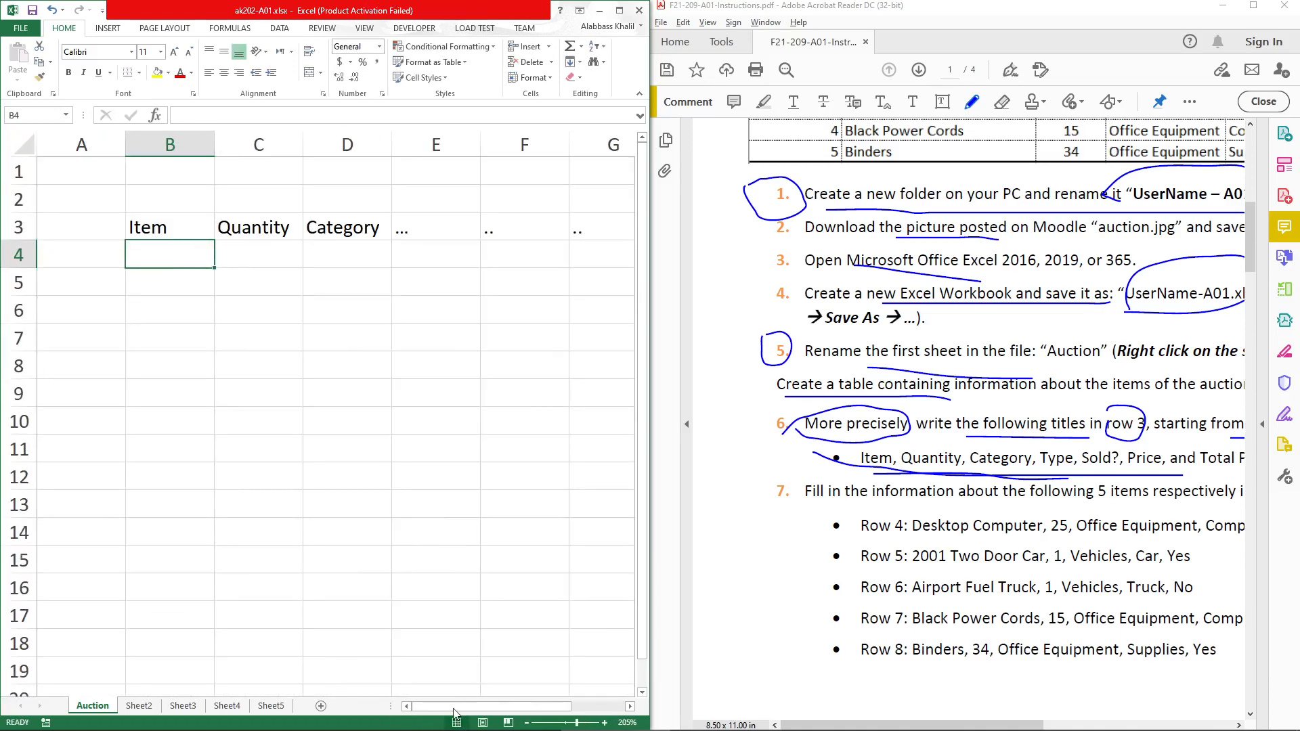
# Maximize the assignment PDF, underline "5" in instruction 7, and draw a bracket beside the Row 4 to Row 8 list
pyautogui.click(1254, 6)
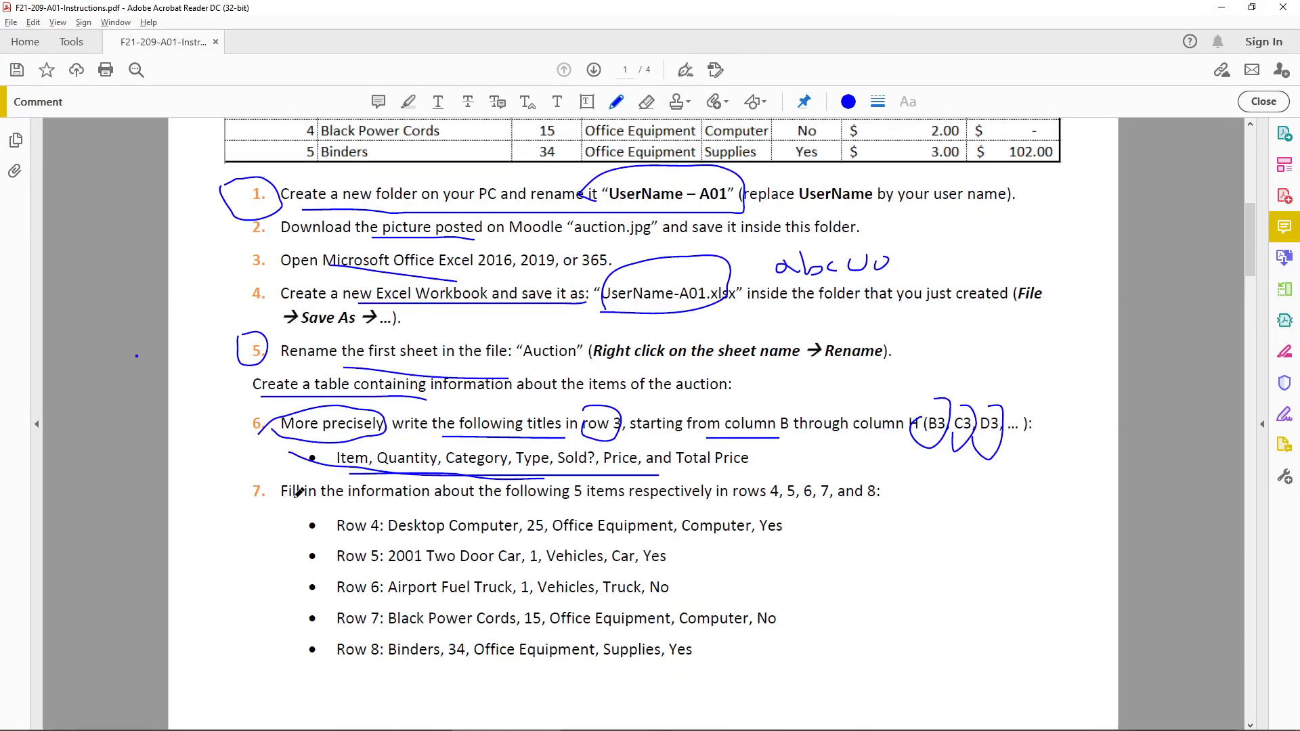
pyautogui.scroll(-2, 302, 474)
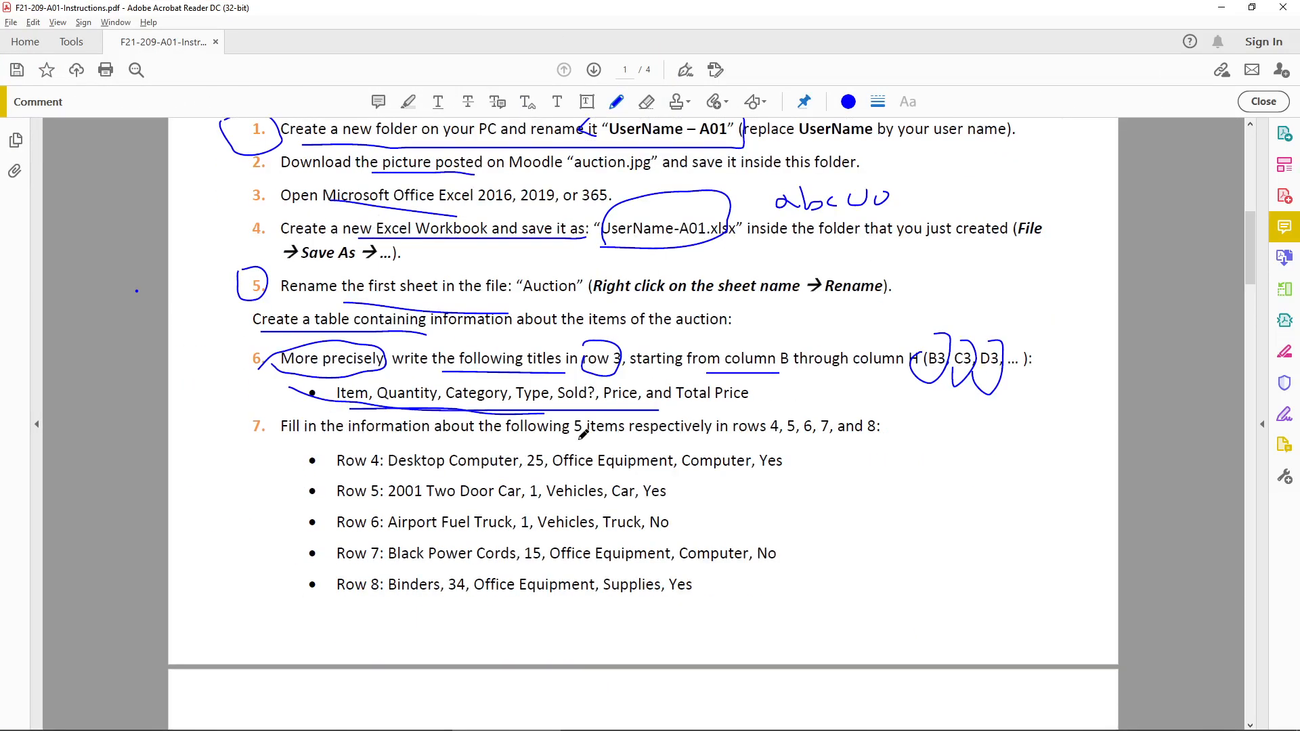
pyautogui.moveTo(568, 441); pyautogui.dragTo(592, 441)
pyautogui.moveTo(292, 449)
pyautogui.mouseDown()
pyautogui.moveTo(262, 616)
pyautogui.moveTo(315, 623)
pyautogui.mouseUp()
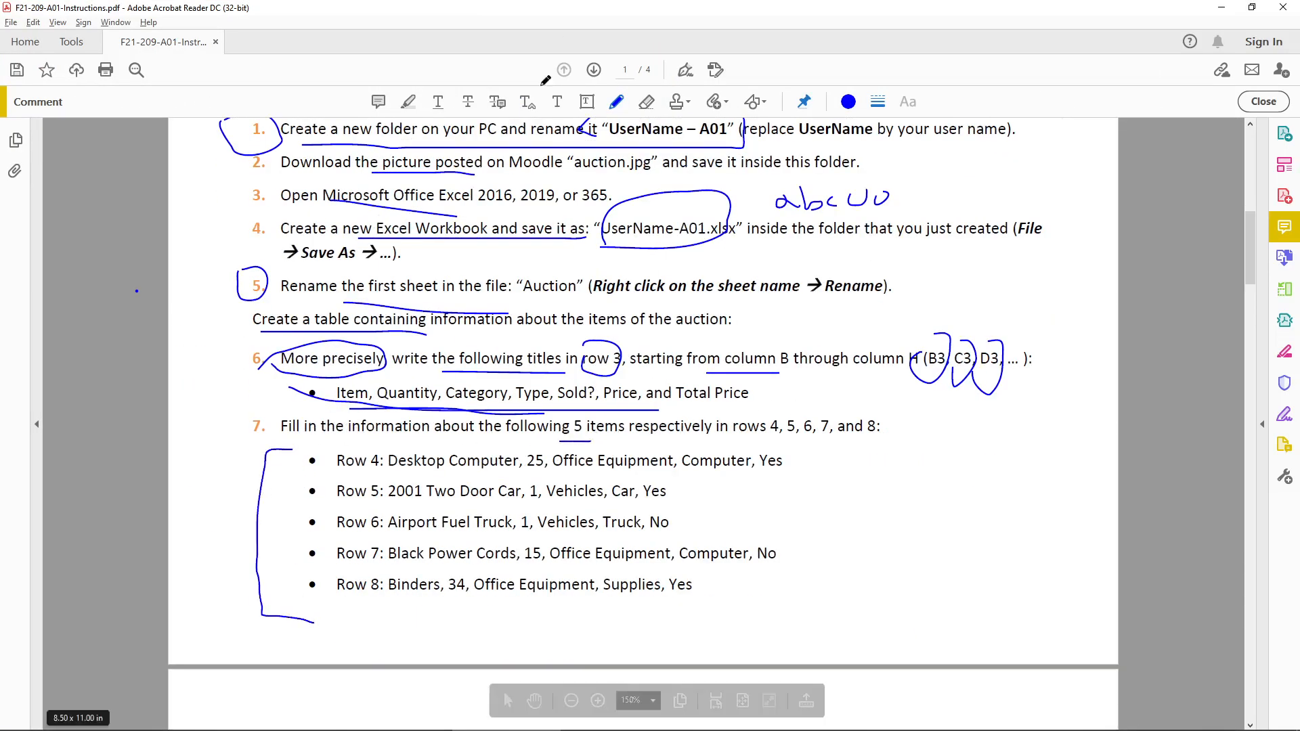
# Restore the side-by-side view and enter Desktop Computer in B4 and 25 in C4 of the Auction sheet
pyautogui.press('super+Down')
pyautogui.click(180, 256)
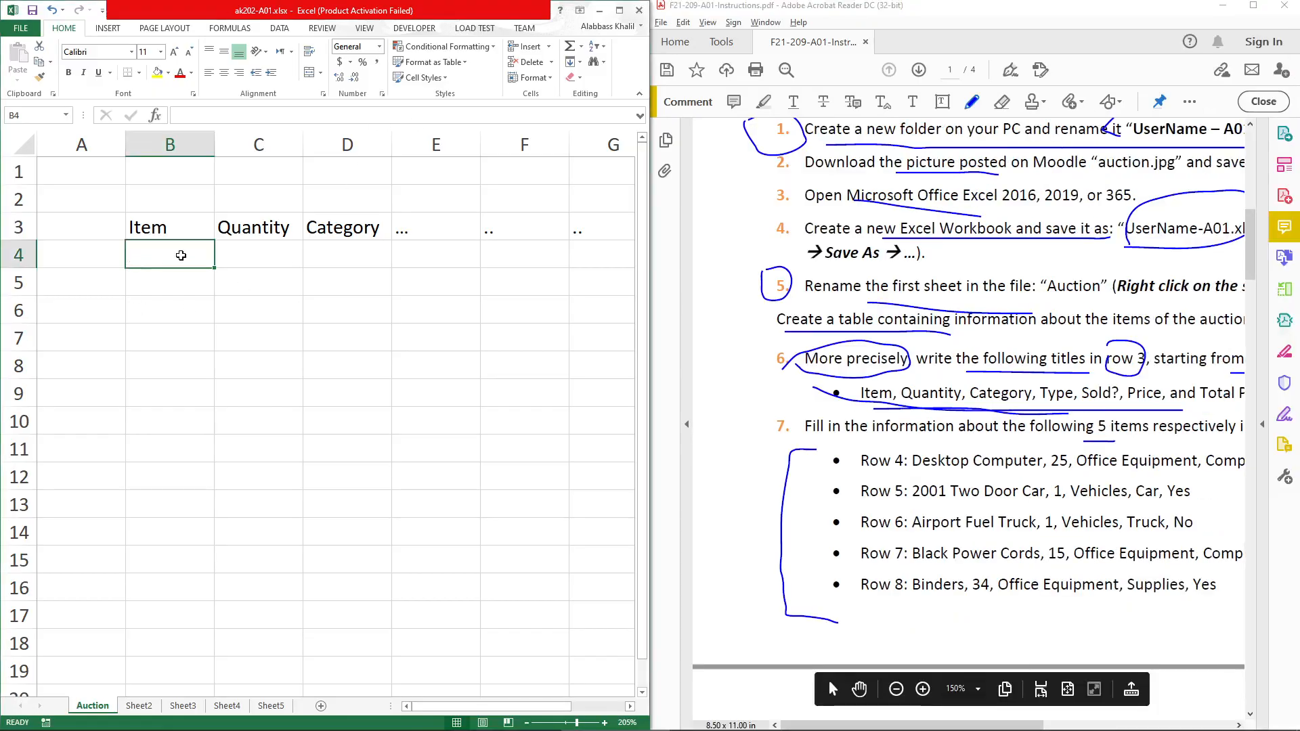
pyautogui.write('Desktop ')
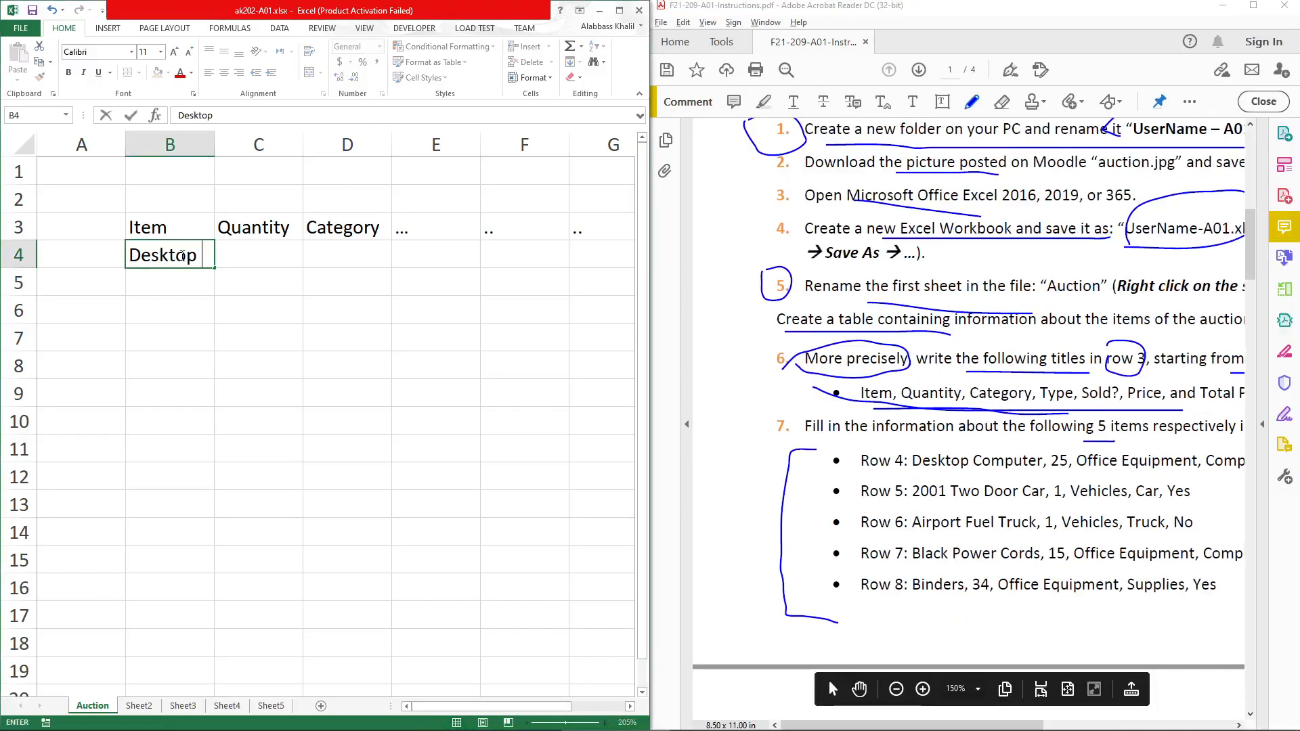
pyautogui.write('Computer')
pyautogui.press('Tab')
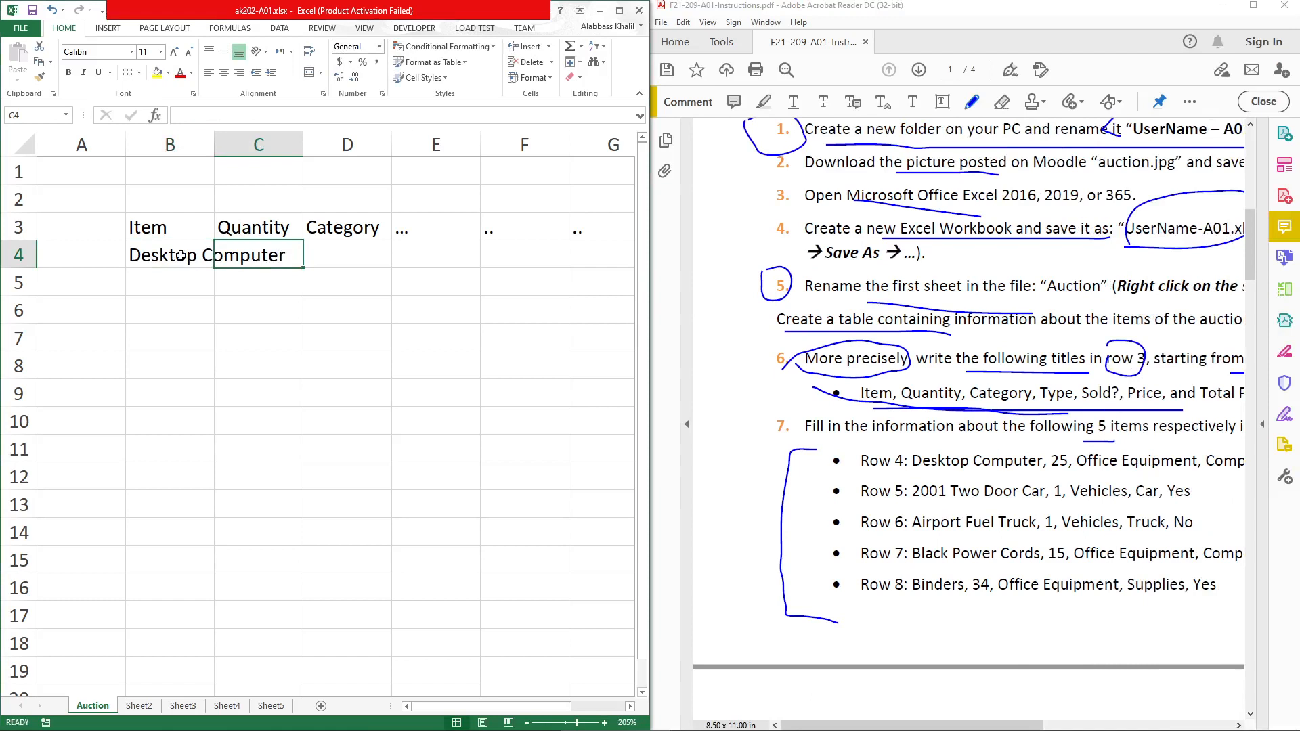
pyautogui.write('25')
pyautogui.press('Tab')
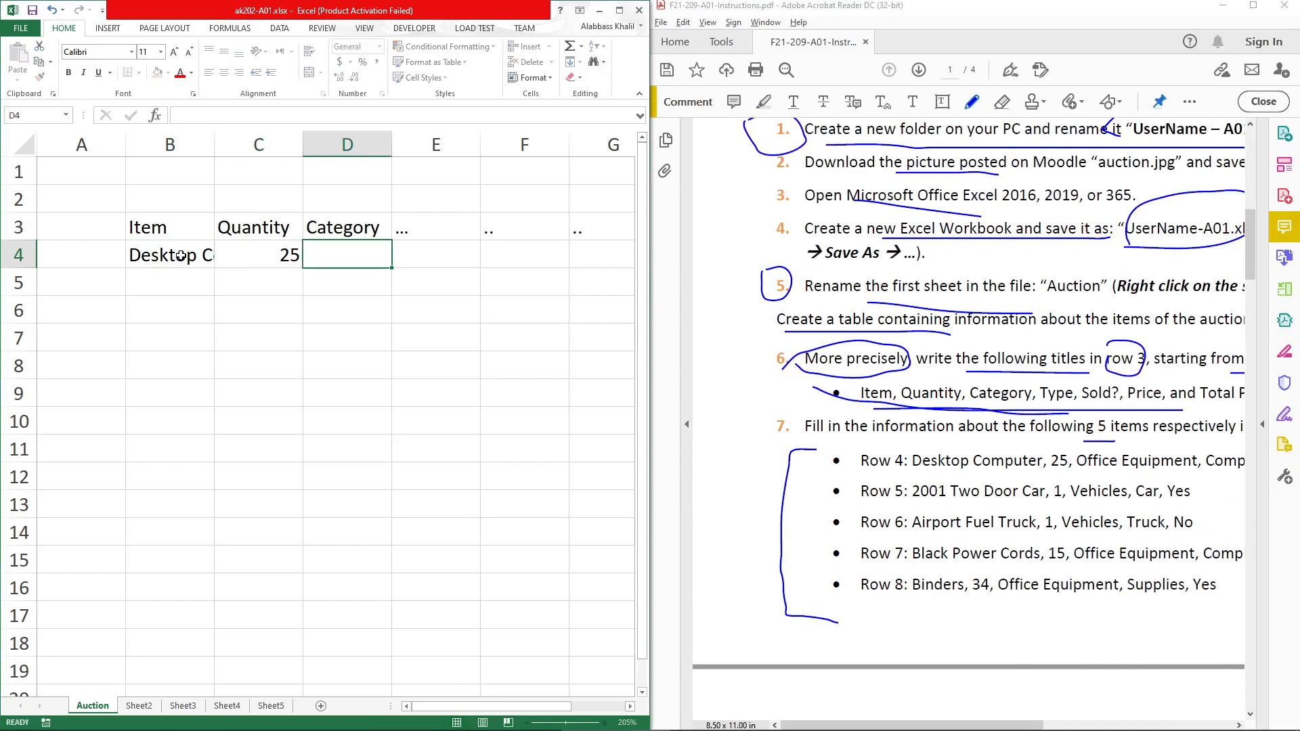
# Enter Office Equipment as the category in cell D4 of the Auction sheet
pyautogui.write('Office Equ')
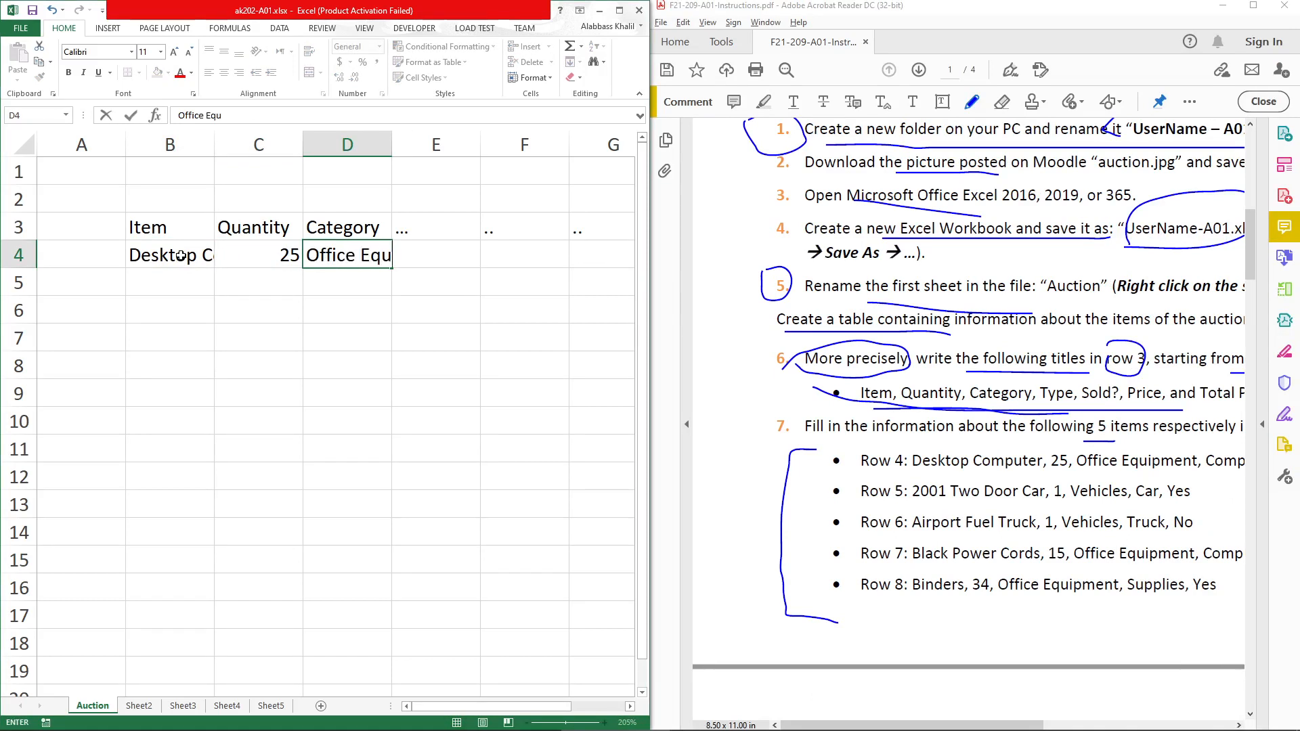
pyautogui.write('ipment')
pyautogui.press('Return')
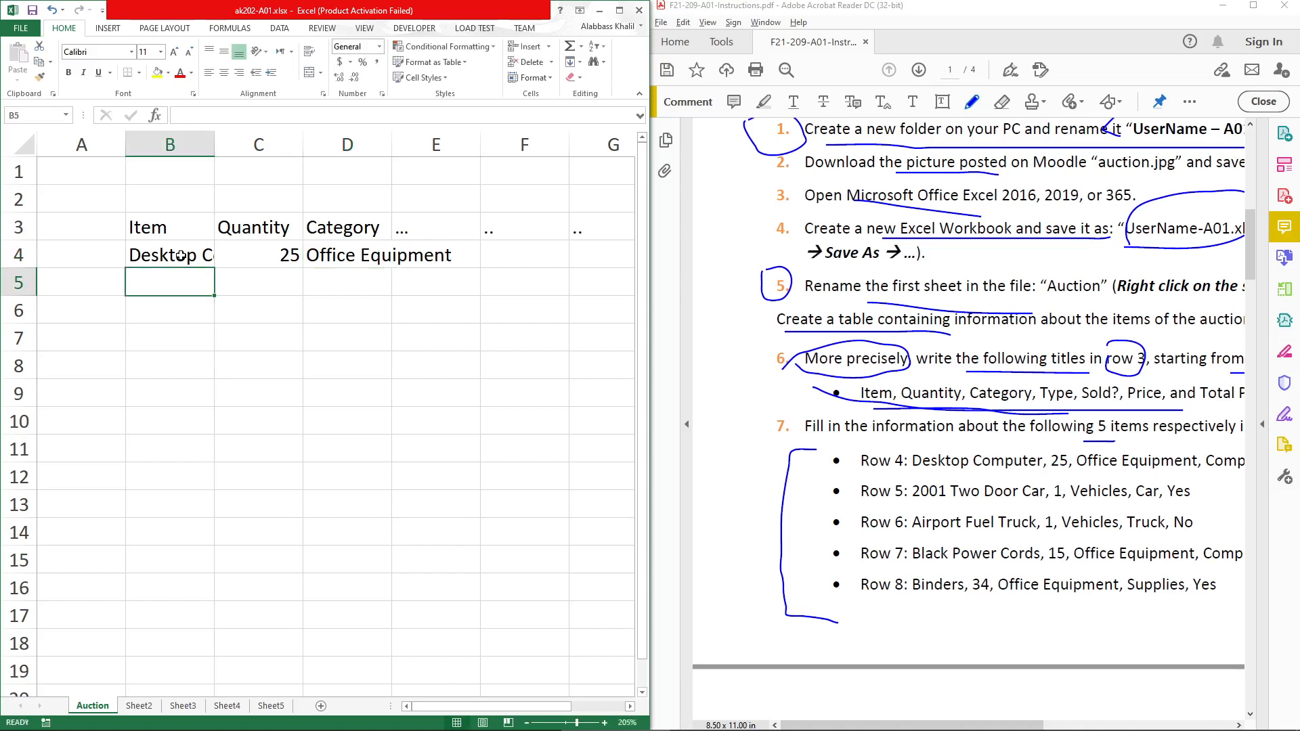
# Autofit column B to the Desktop Computer entry and increase the height of row 4
pyautogui.click(202, 259)
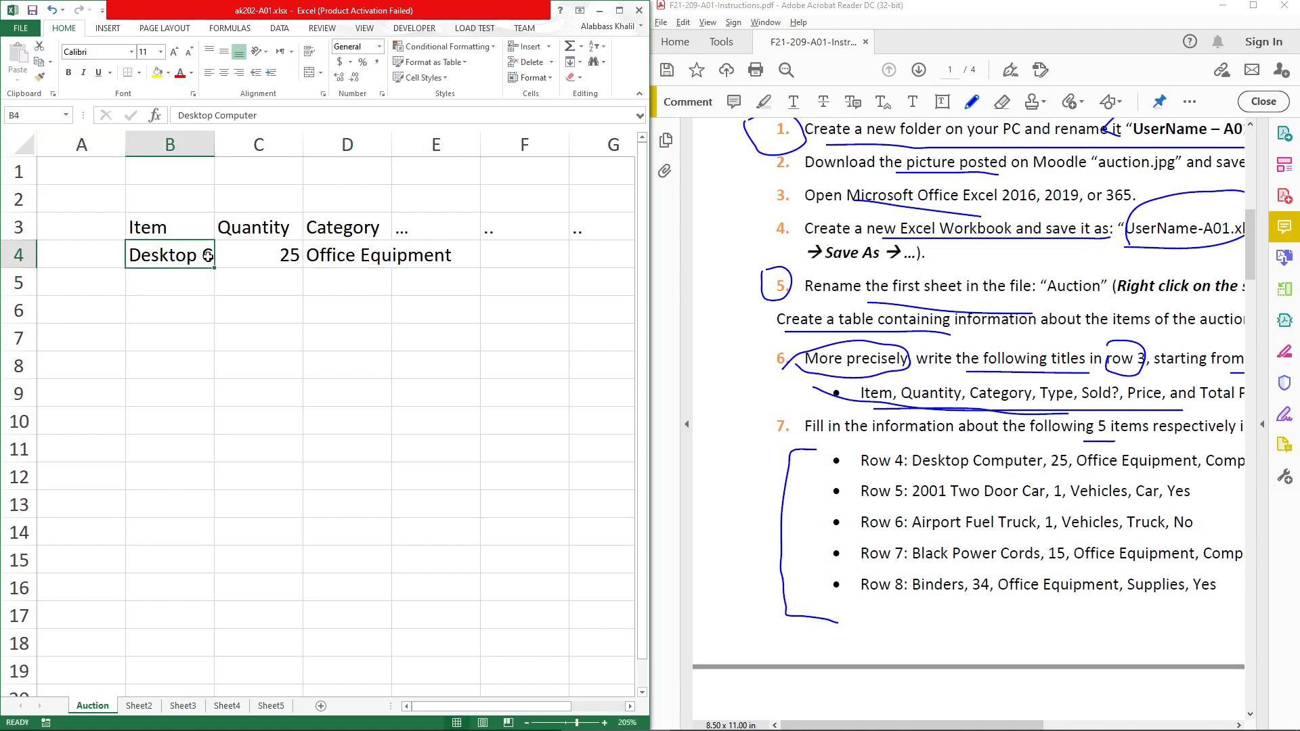
pyautogui.moveTo(216, 140); pyautogui.dragTo(395, 142)
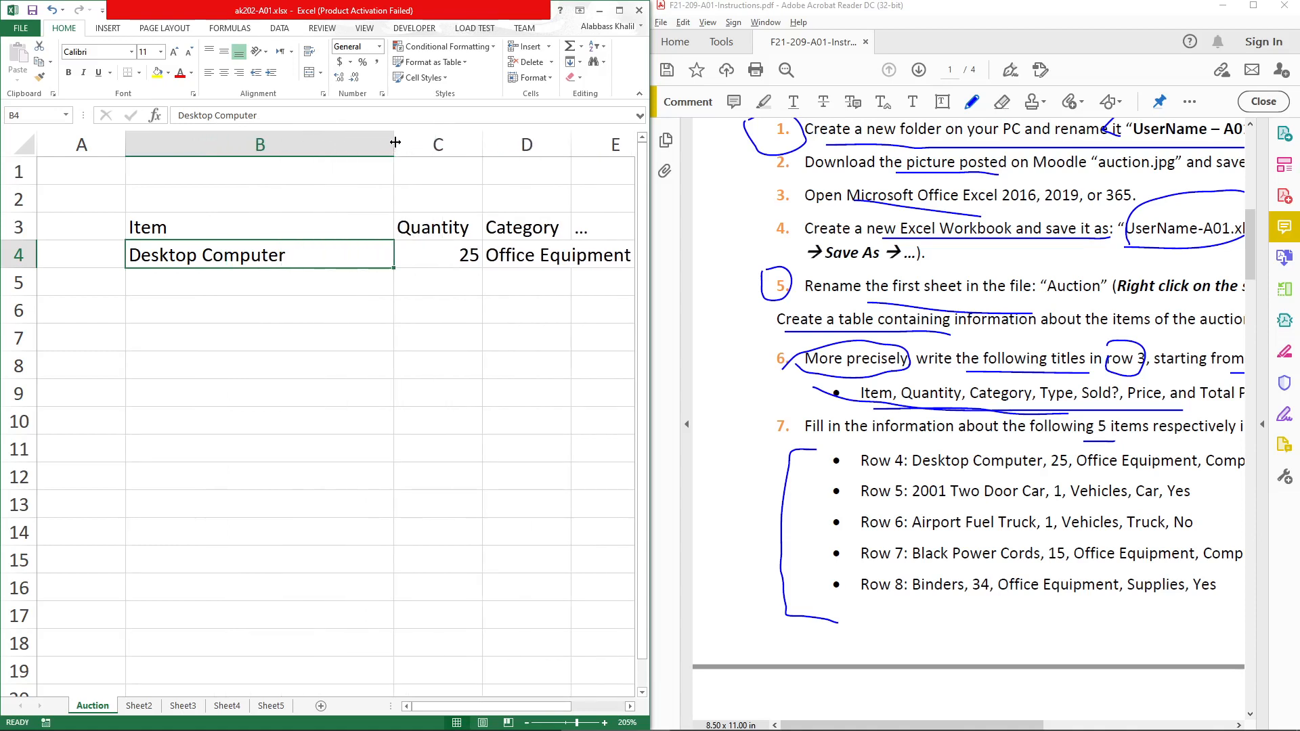
pyautogui.doubleClick(395, 142)
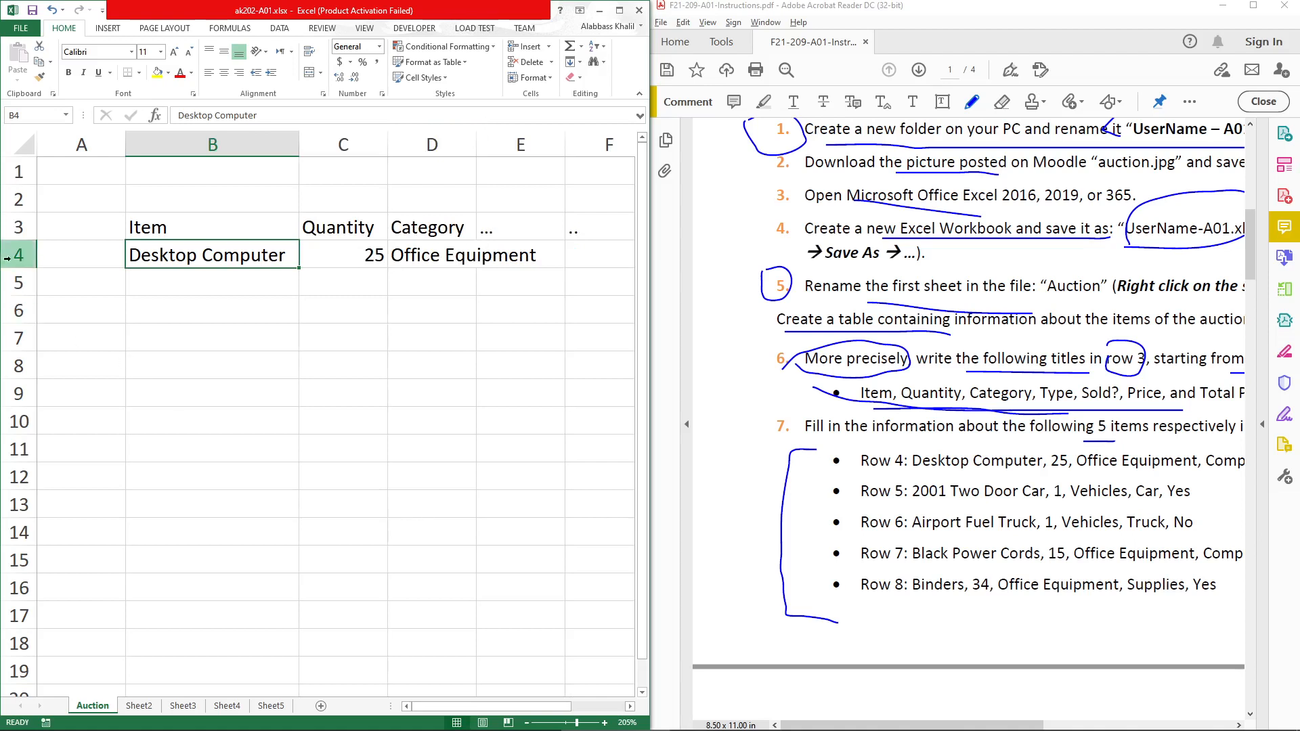
pyautogui.moveTo(21, 269); pyautogui.dragTo(43, 288)
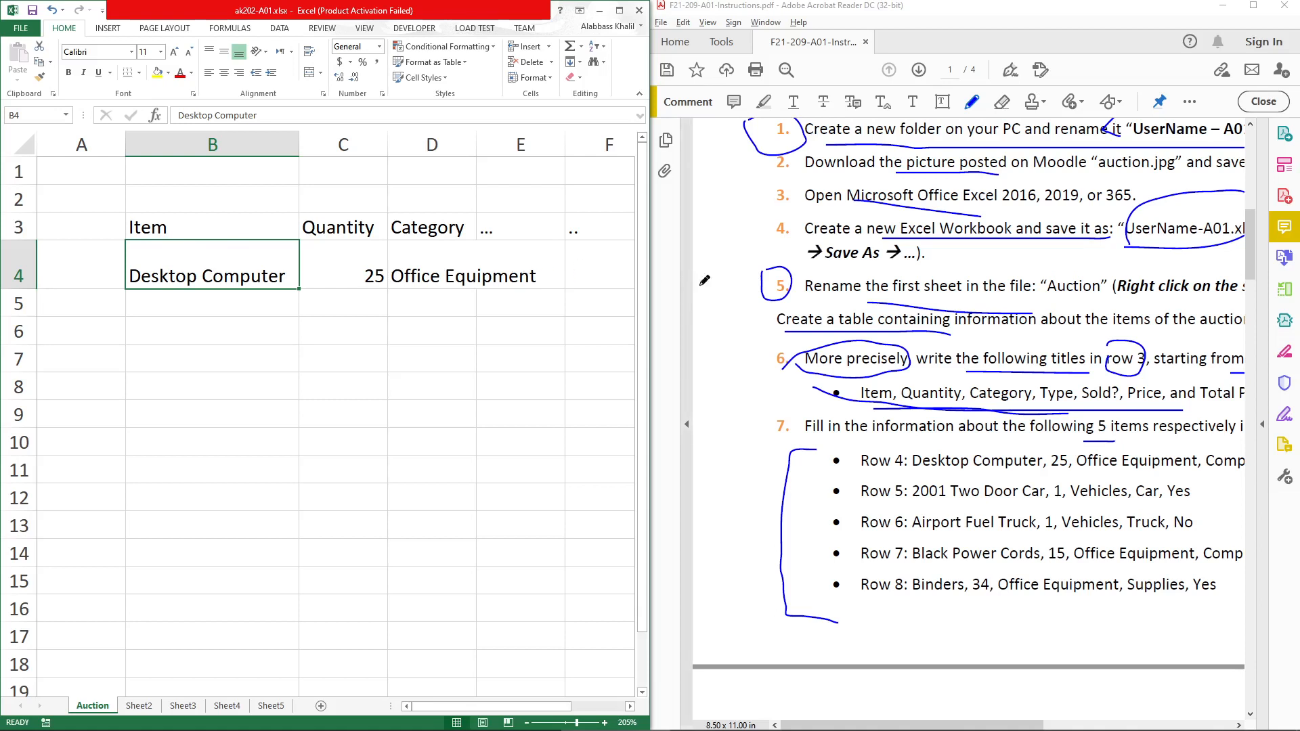
# Autofit column D so the Office Equipment entry fits within its width
pyautogui.hotkey('ctrl', '1')
pyautogui.click(556, 507)
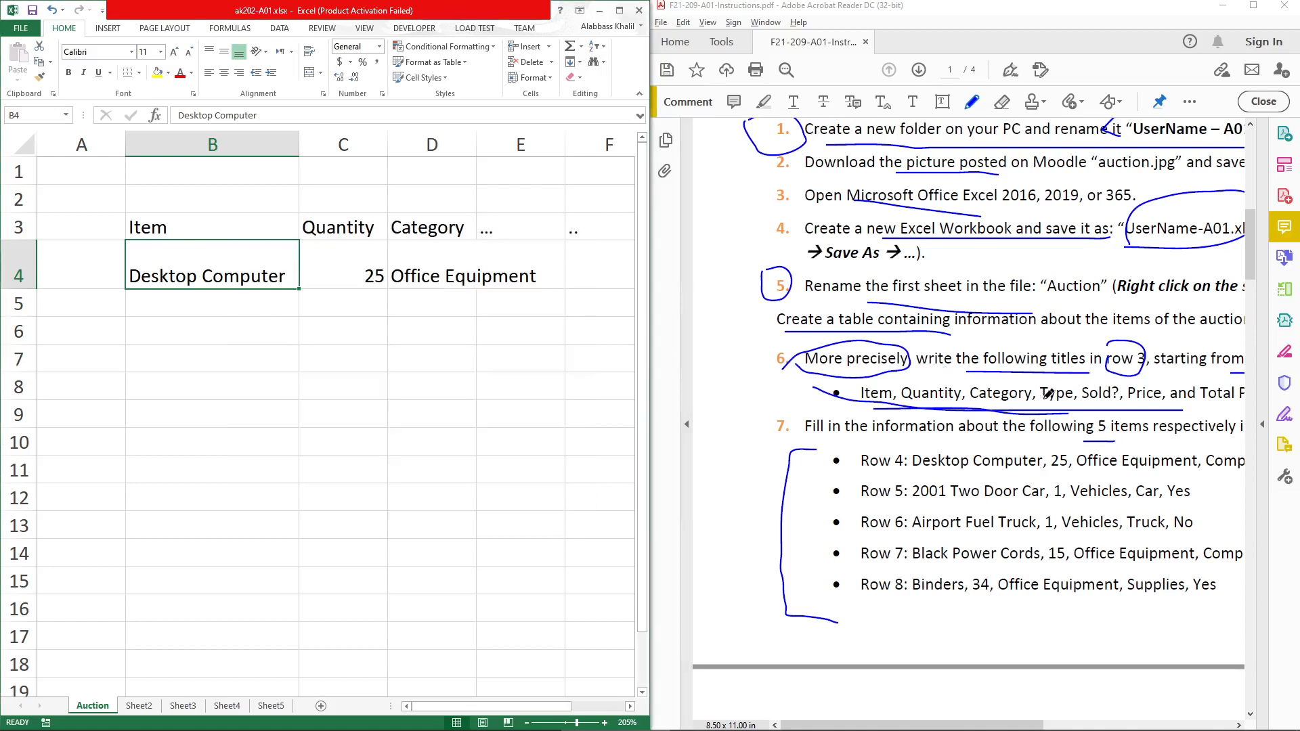
pyautogui.scroll(-1, 1048, 393)
pyautogui.click(269, 313)
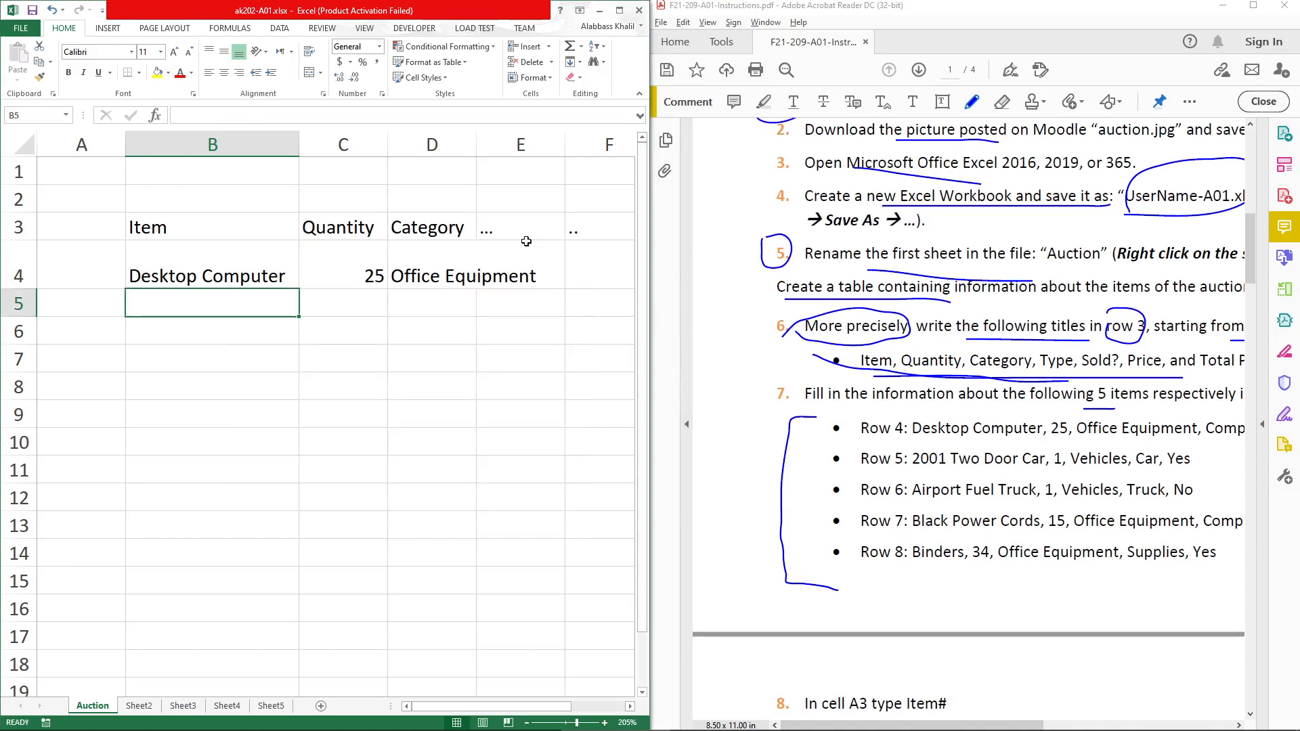
pyautogui.doubleClick(476, 134)
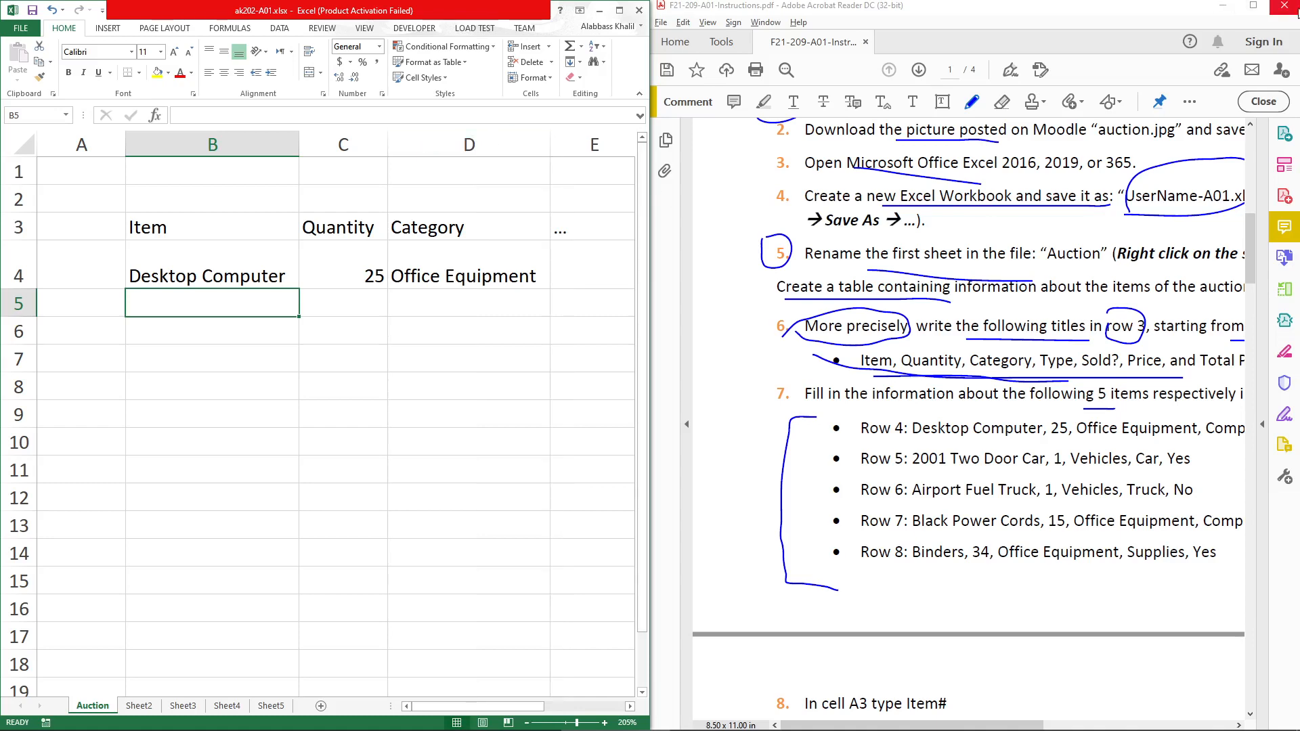
# Maximize the assignment PDF and underline instruction 8, "In cell A3 type Item#"
pyautogui.click(1253, 5)
pyautogui.scroll(-2, 514, 344)
pyautogui.scroll(-2, 514, 344)
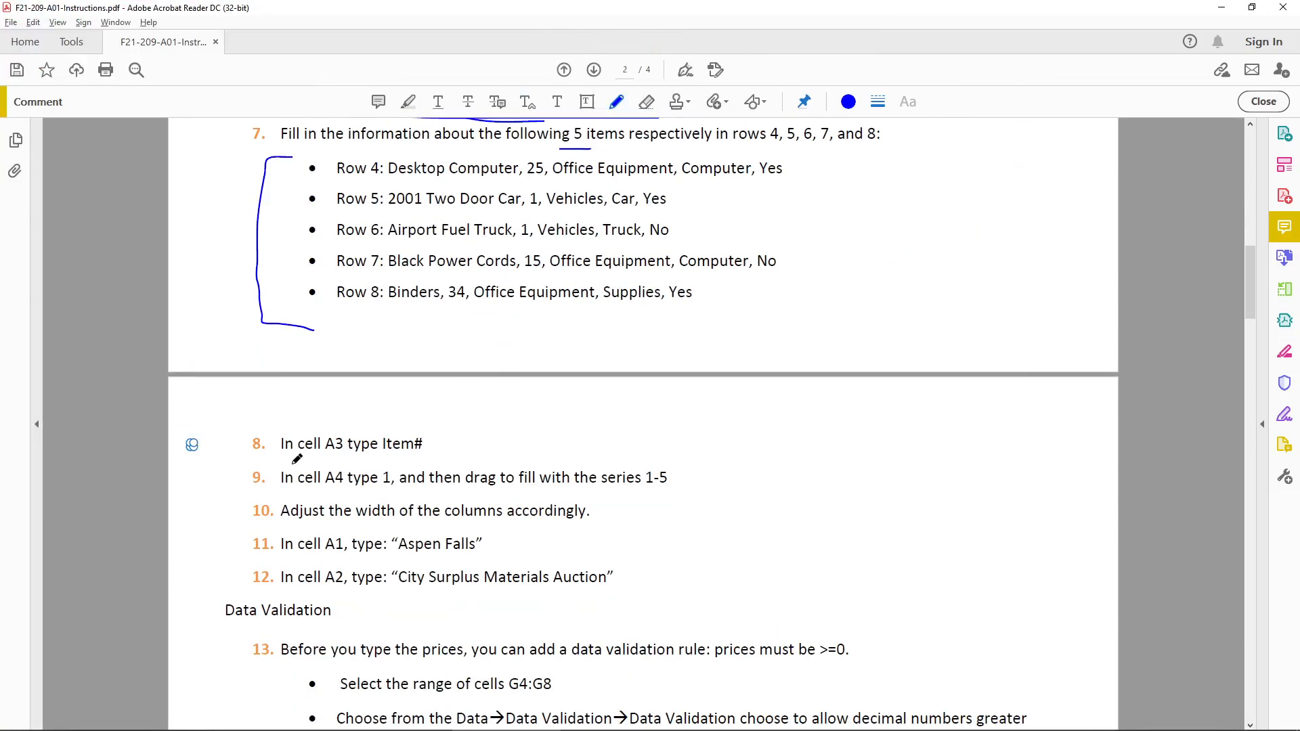
pyautogui.moveTo(244, 456); pyautogui.dragTo(436, 456)
# Restore the side-by-side view and enter the heading Item# in cell A3 of the Auction sheet
pyautogui.doubleClick(704, 7)
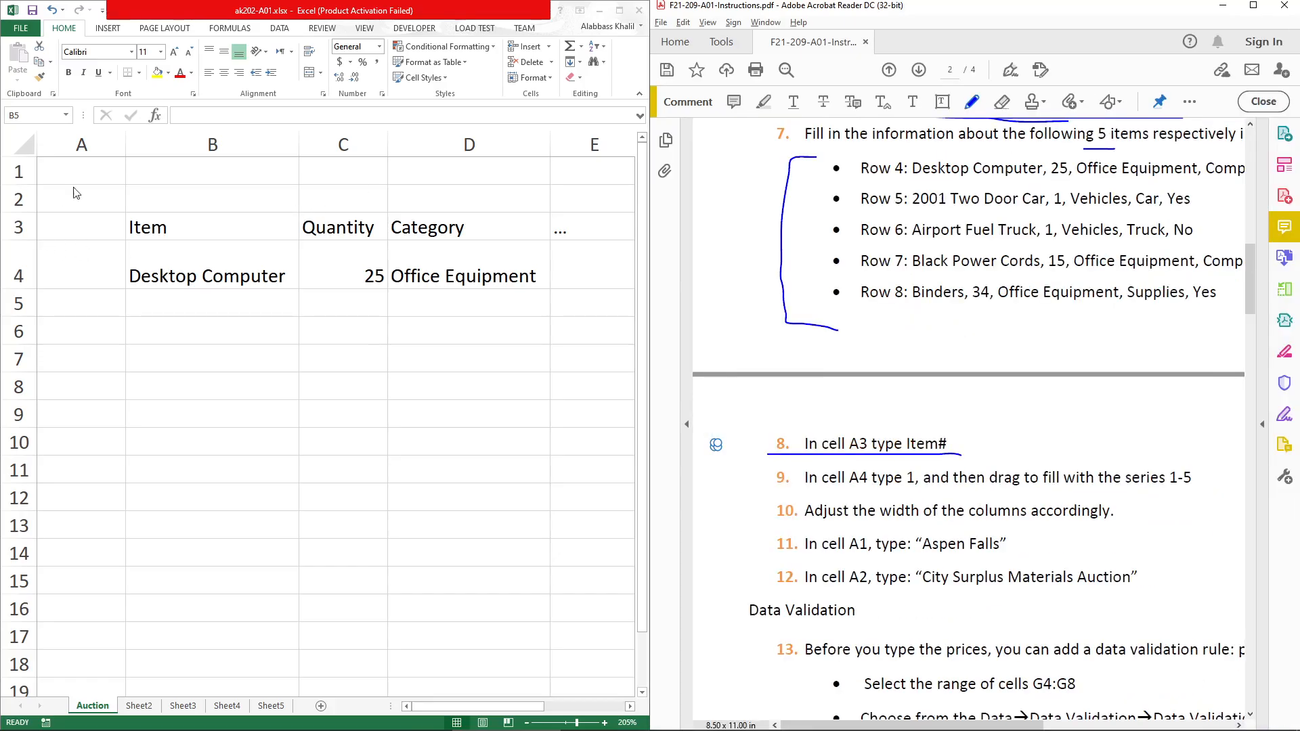
pyautogui.click(81, 144)
pyautogui.click(65, 226)
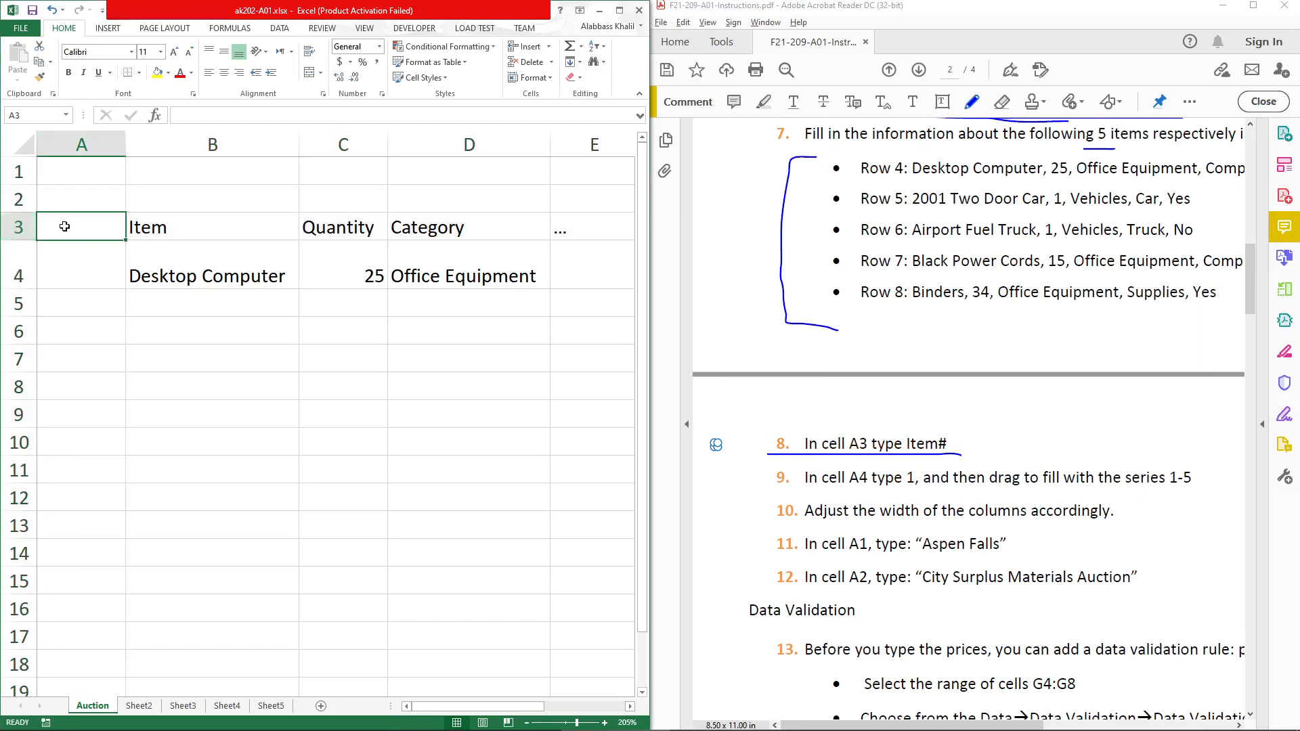
pyautogui.write('Item#')
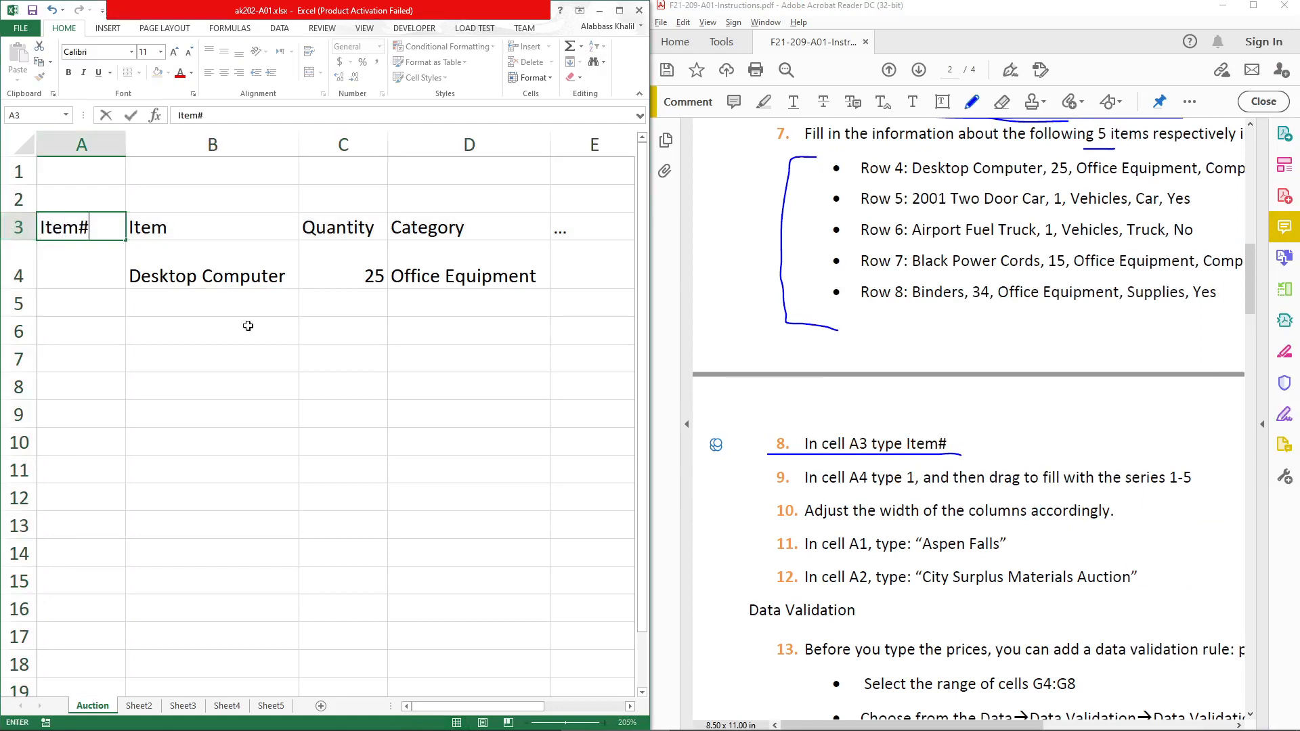
pyautogui.press('Return')
# Maximize the assignment PDF, draw a mark beside the Aspen Falls sample table, and underline Item, Quantity and Category in instruction 6
pyautogui.click(1254, 5)
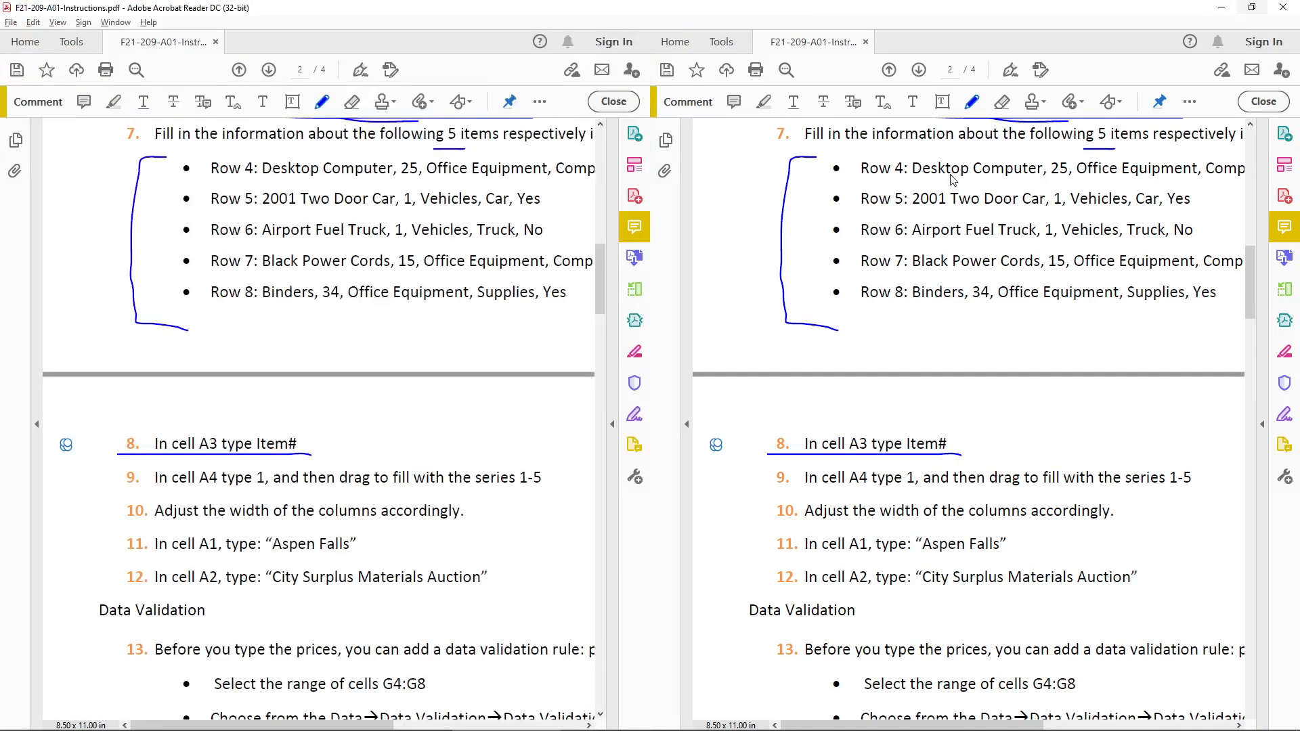
pyautogui.scroll(15, 542, 407)
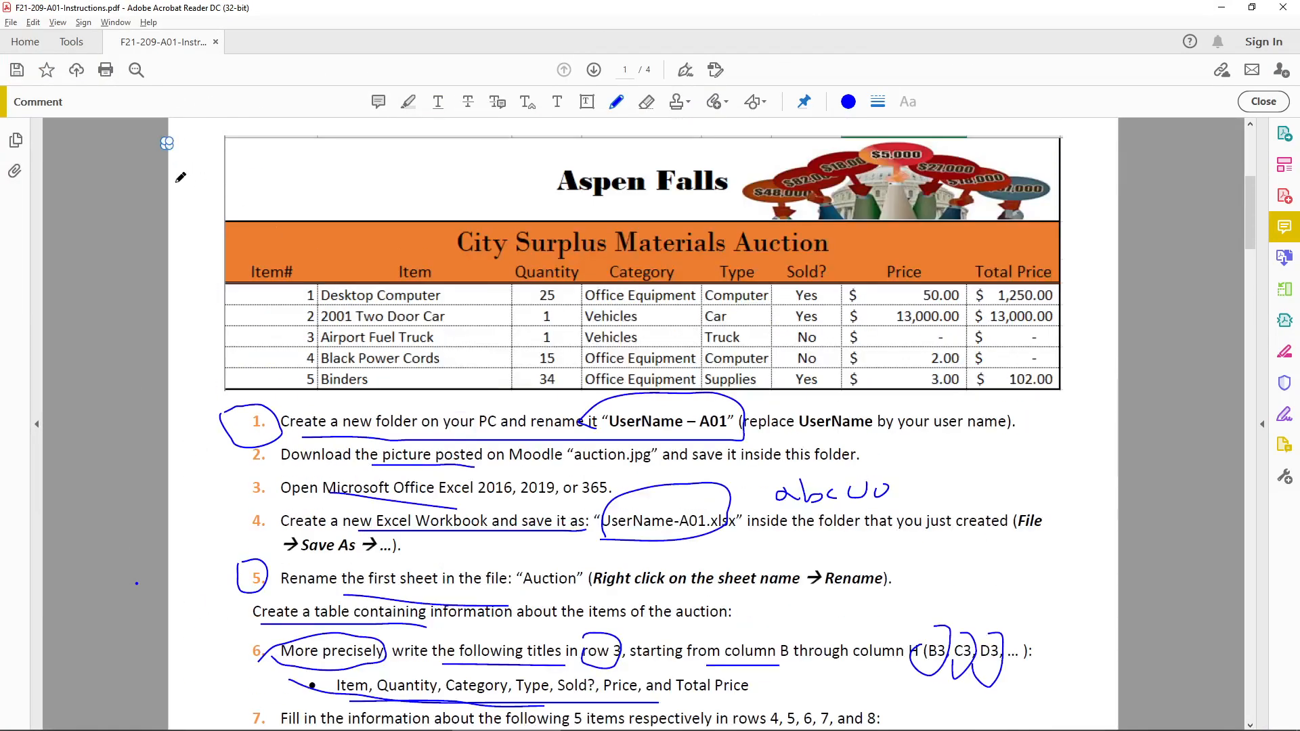
pyautogui.moveTo(181, 182); pyautogui.dragTo(203, 215)
pyautogui.scroll(-2, 447, 292)
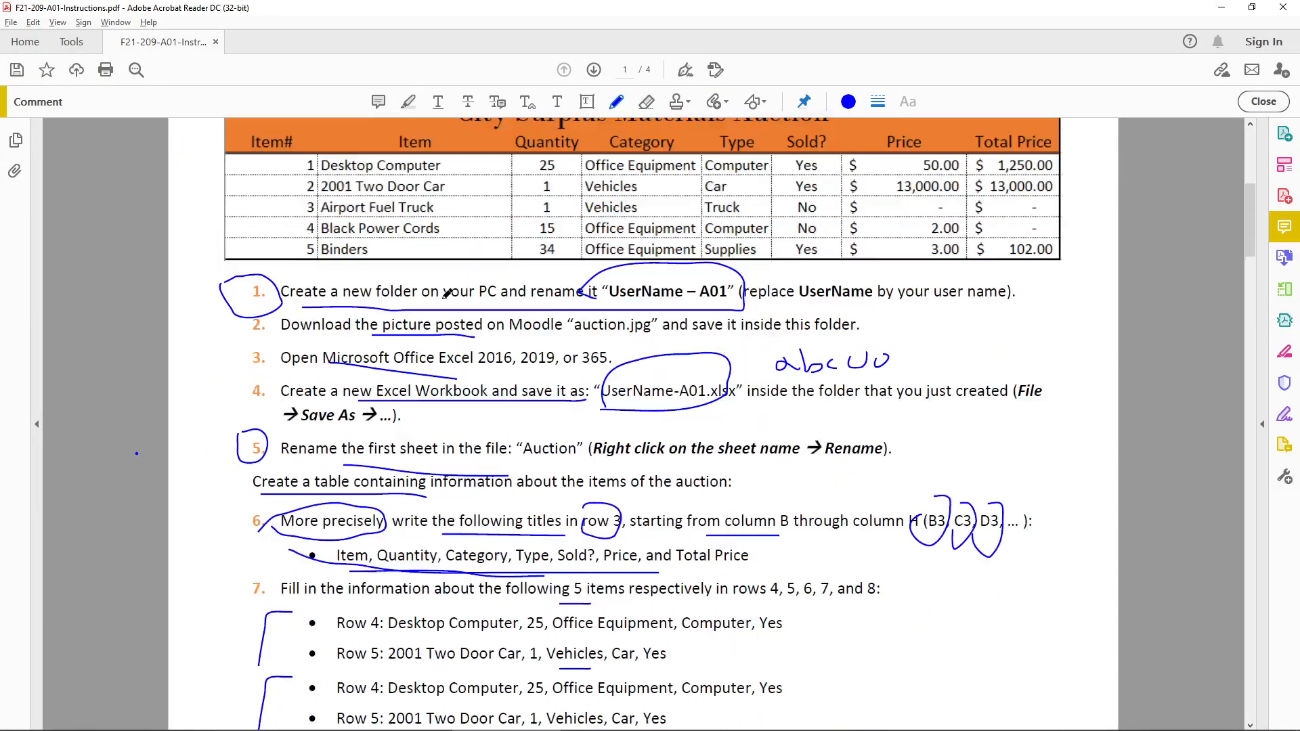
pyautogui.scroll(-1, 447, 292)
pyautogui.moveTo(339, 504); pyautogui.dragTo(369, 504)
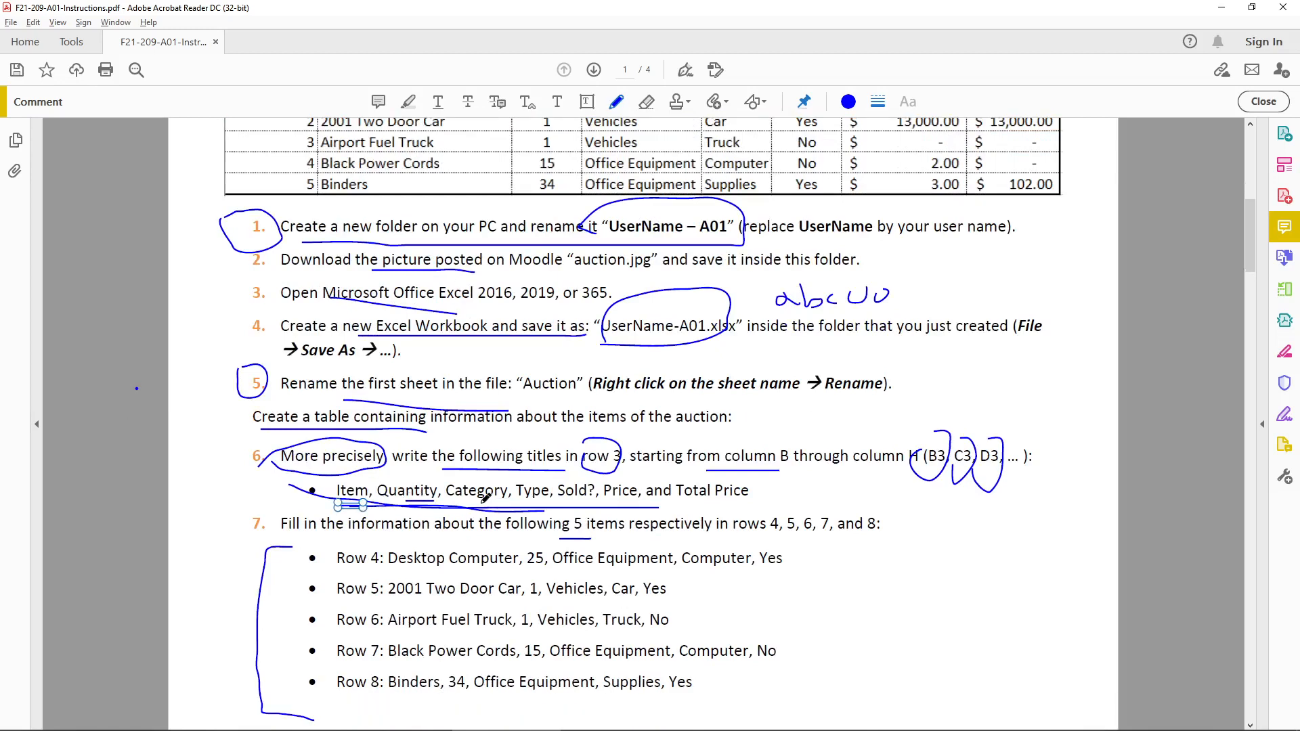
# Draw a loop around the Item# heading in the sample table and a freehand mark beside instruction 8
pyautogui.scroll(2, 466, 451)
pyautogui.moveTo(220, 156); pyautogui.dragTo(269, 210)
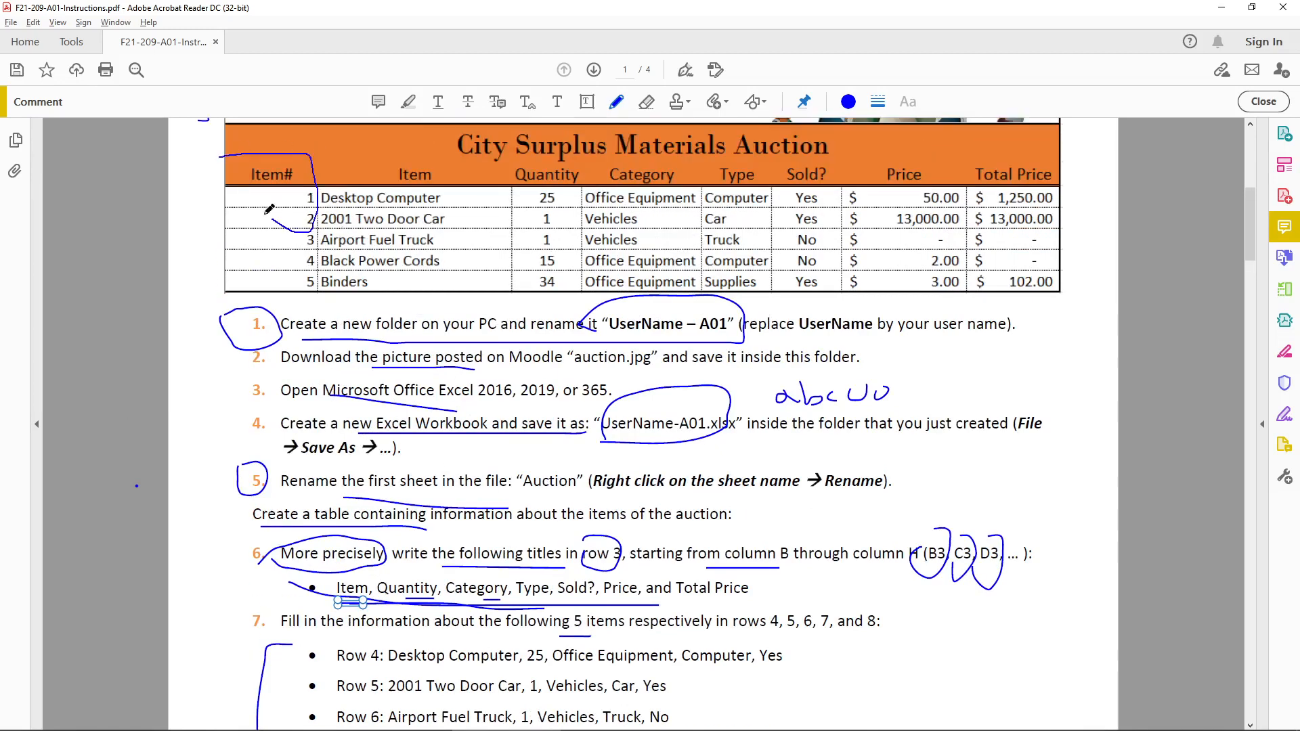
pyautogui.scroll(-7, 339, 285)
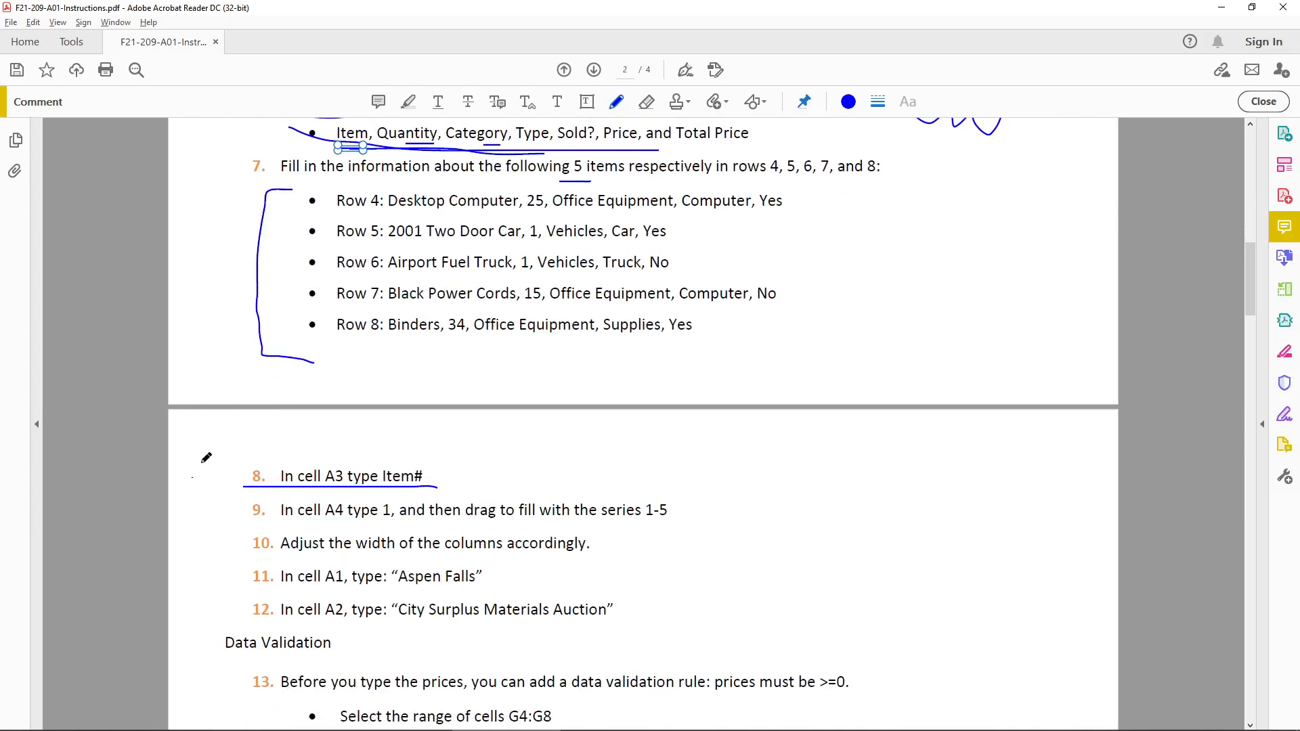
pyautogui.moveTo(195, 477)
pyautogui.mouseDown()
pyautogui.moveTo(230, 509)
pyautogui.moveTo(230, 485)
pyautogui.moveTo(235, 495)
pyautogui.mouseUp()
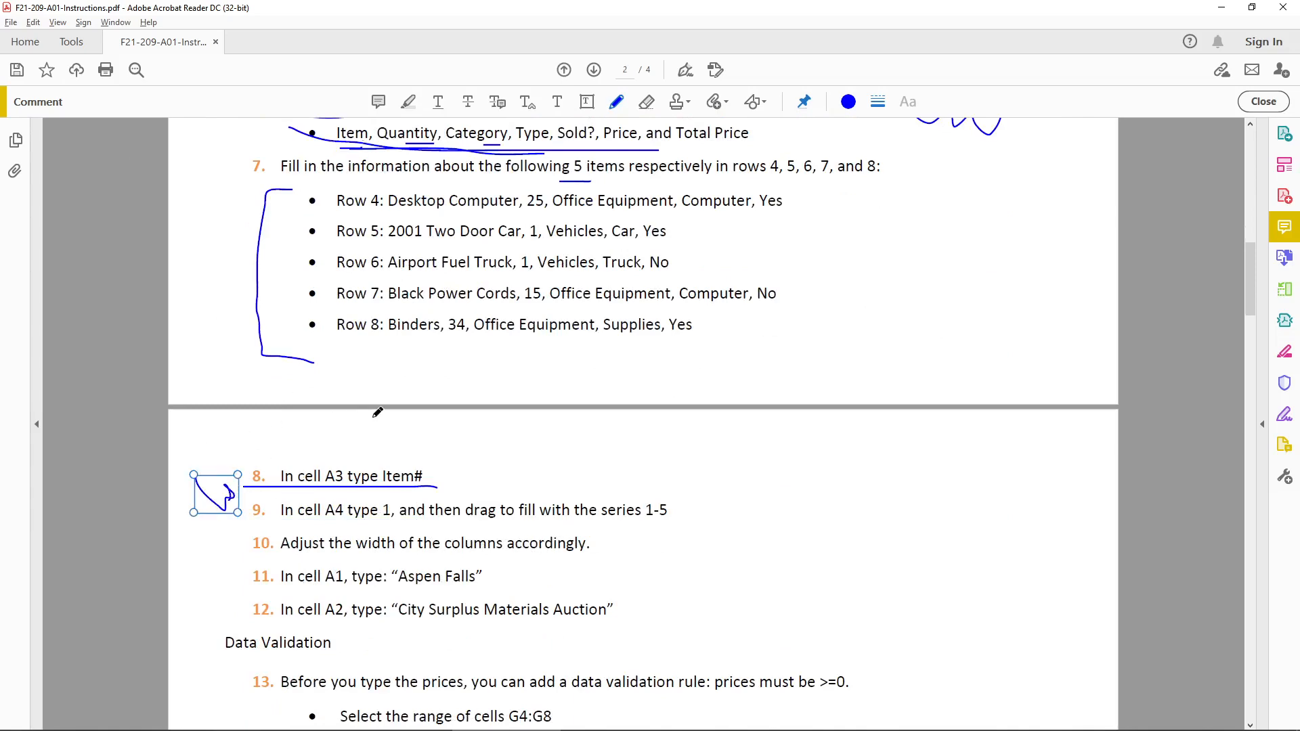
# In instruction 9, circle "In cell A4 type 1" and underline "1" and "then drag to fill with the series 1-5"
pyautogui.scroll(8, 377, 413)
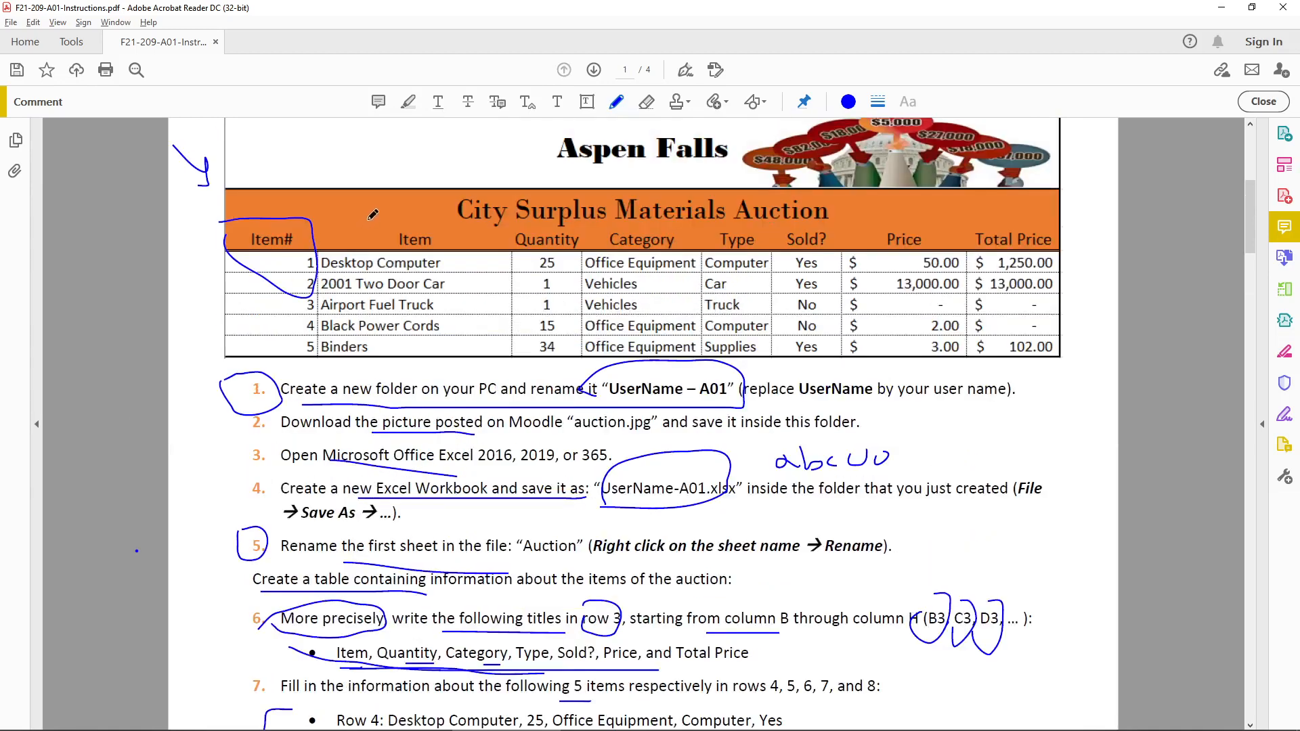
pyautogui.scroll(-6, 391, 191)
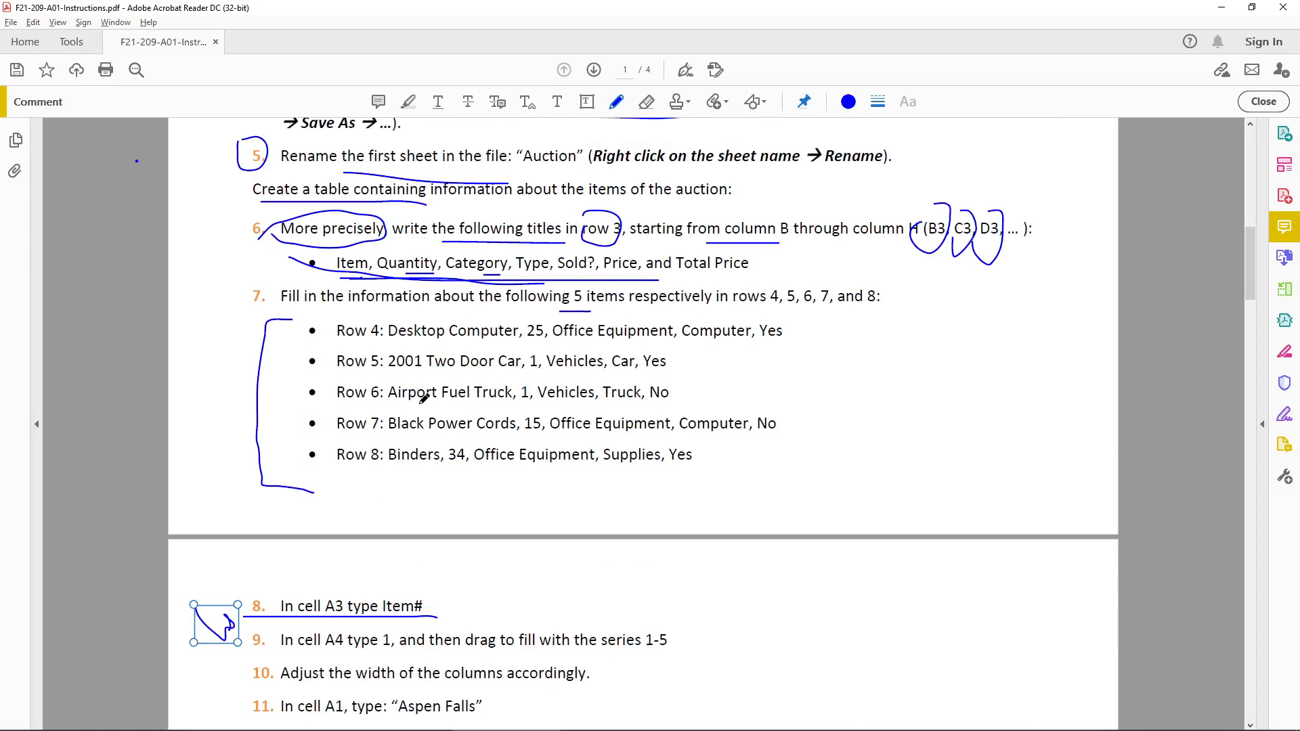
pyautogui.scroll(-2, 424, 399)
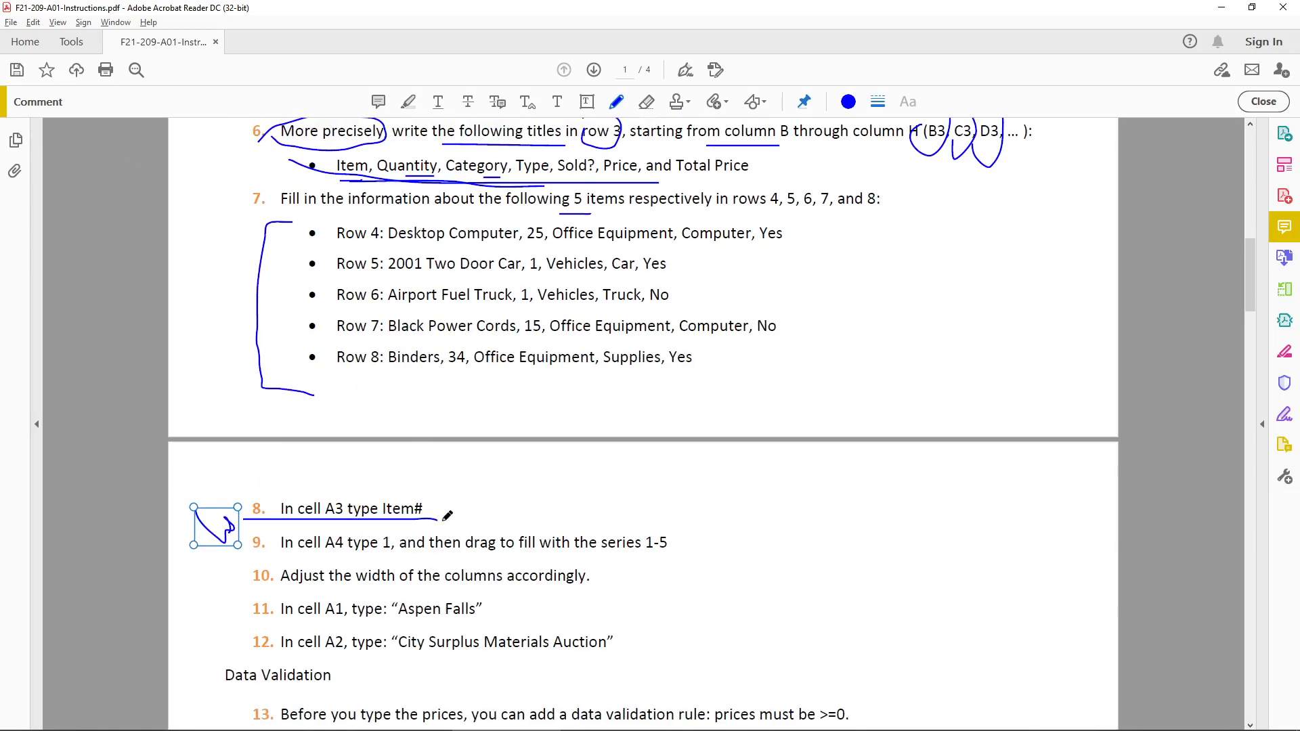
pyautogui.scroll(-1, 447, 516)
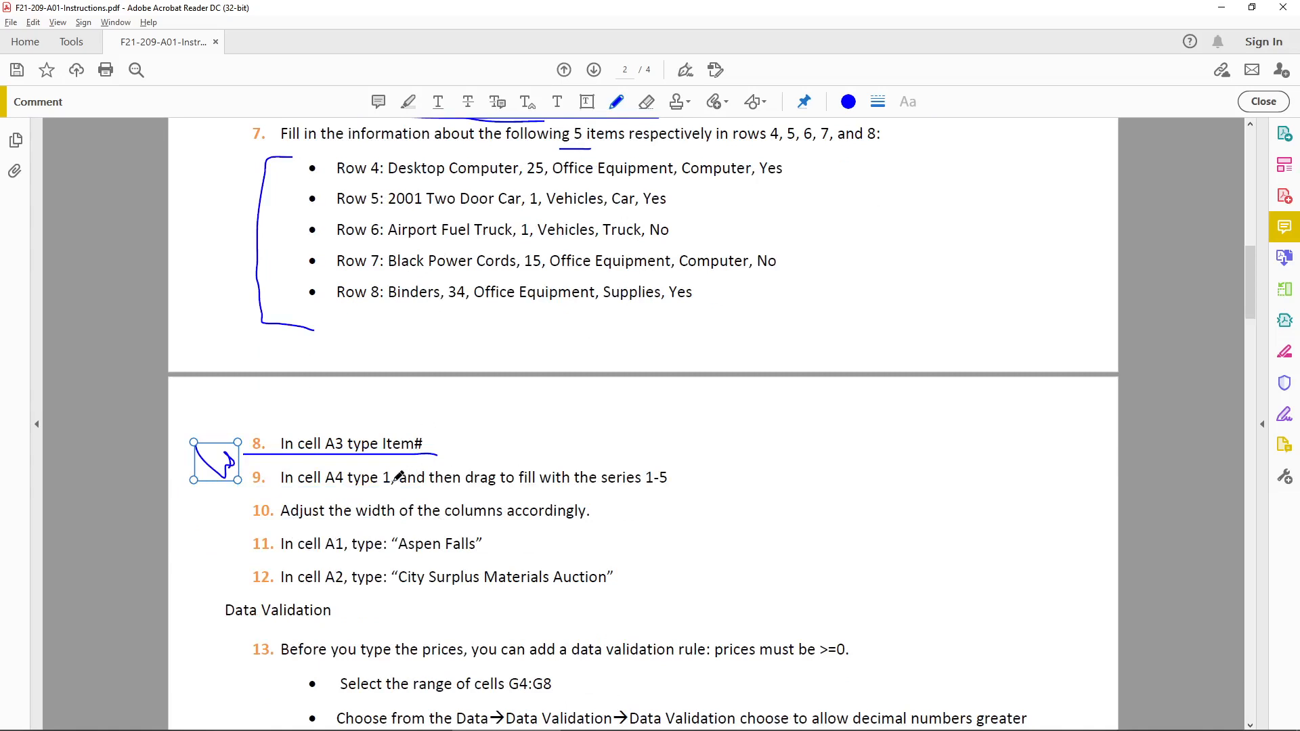
pyautogui.moveTo(273, 472)
pyautogui.mouseDown()
pyautogui.moveTo(412, 463)
pyautogui.moveTo(280, 477)
pyautogui.mouseUp()
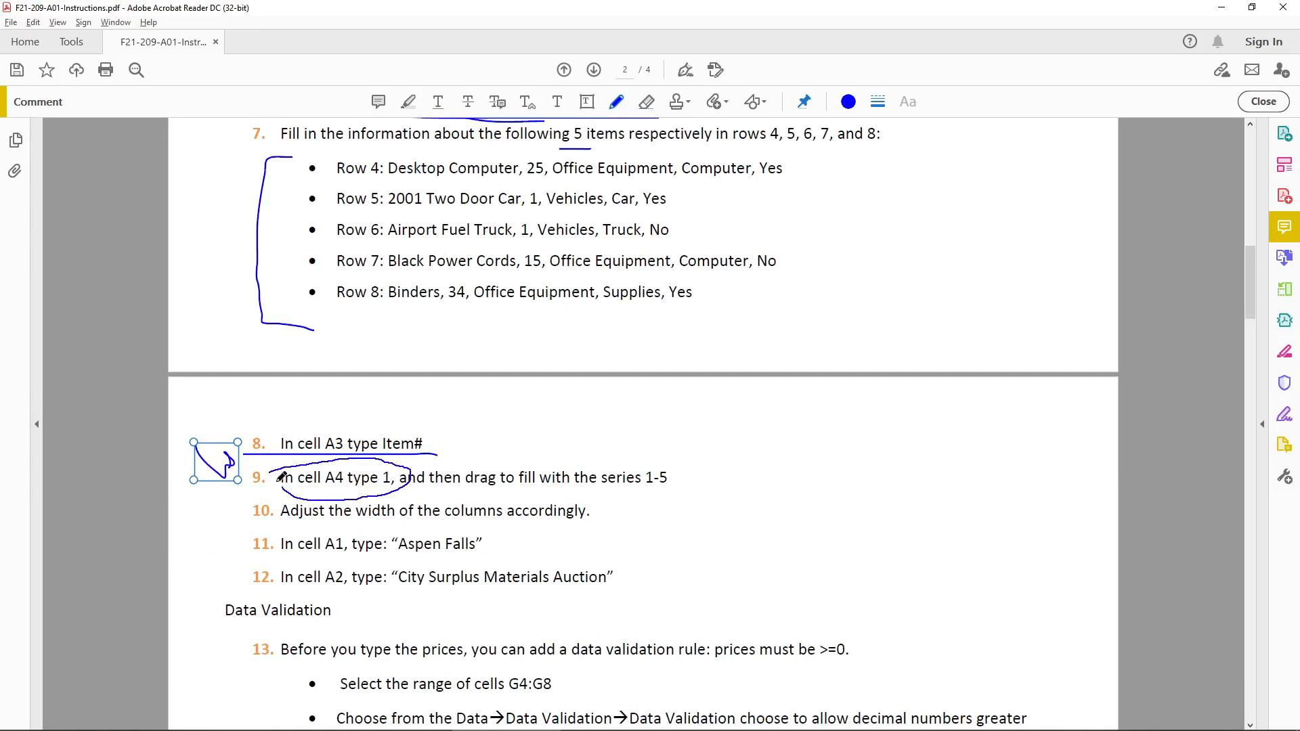
pyautogui.moveTo(374, 487); pyautogui.dragTo(672, 502)
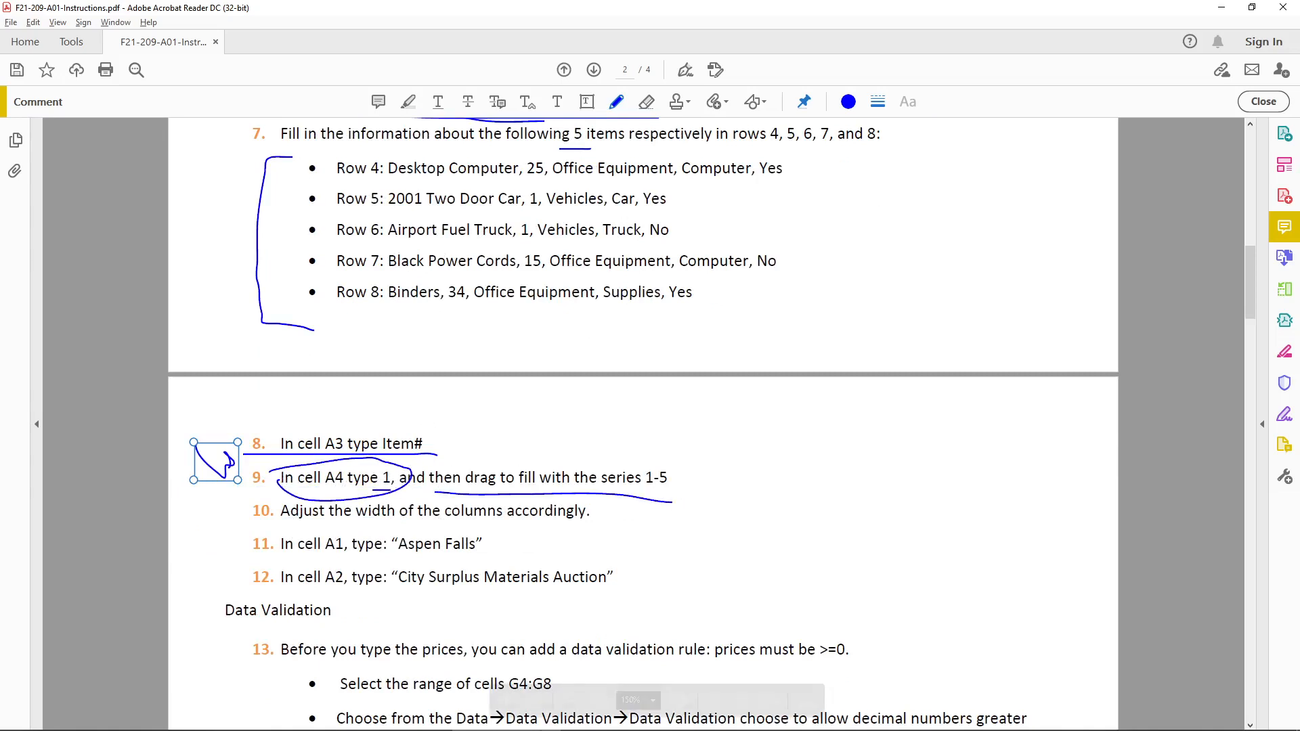
# Switch to the Excel workbook, maximize it, and enter 1 in cell A4 of the Auction sheet
pyautogui.click(615, 721)
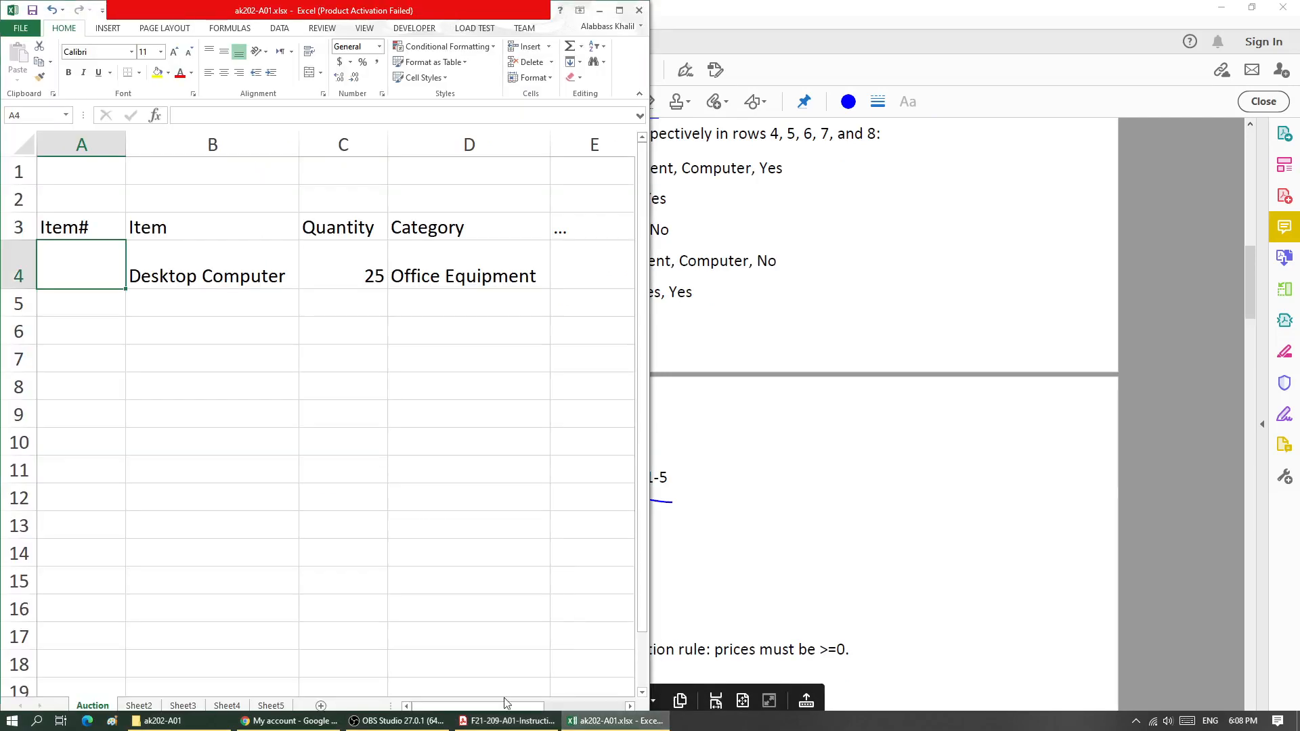
pyautogui.doubleClick(291, 6)
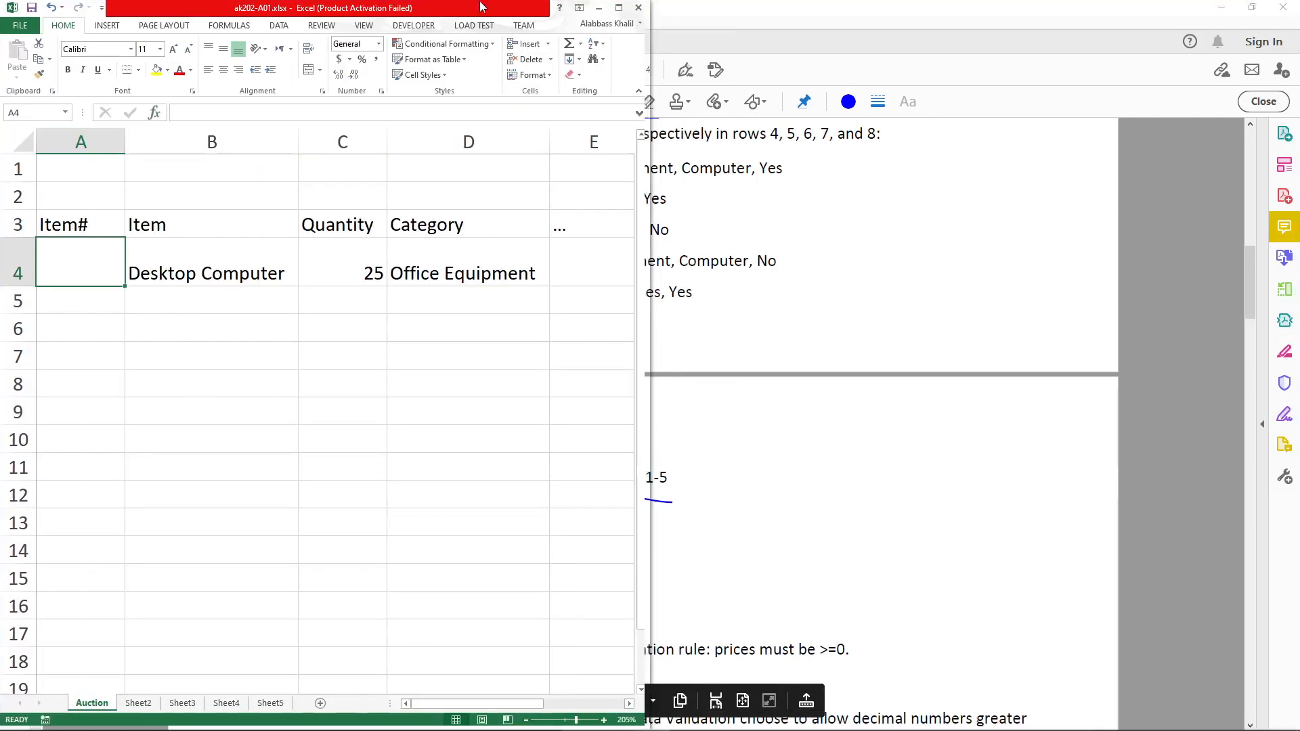
pyautogui.write('1')
pyautogui.press('Return')
pyautogui.click(113, 265)
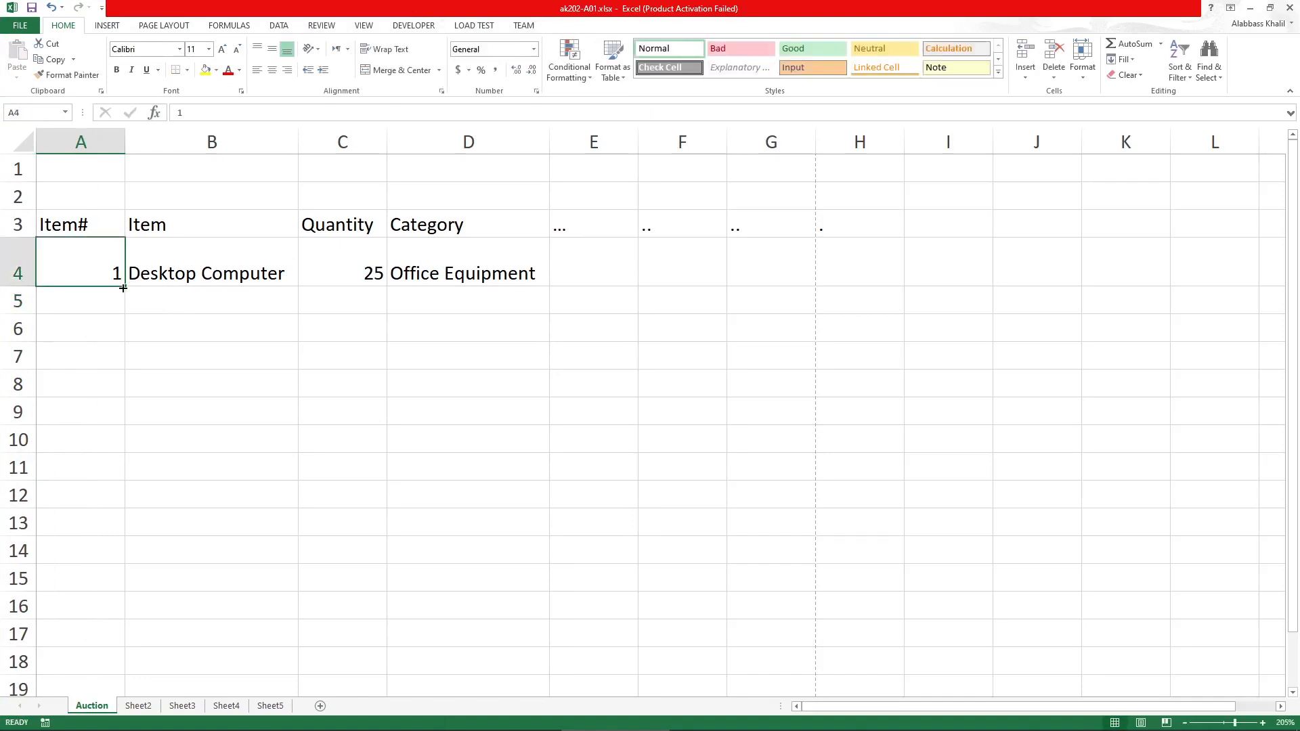
pyautogui.click(168, 265)
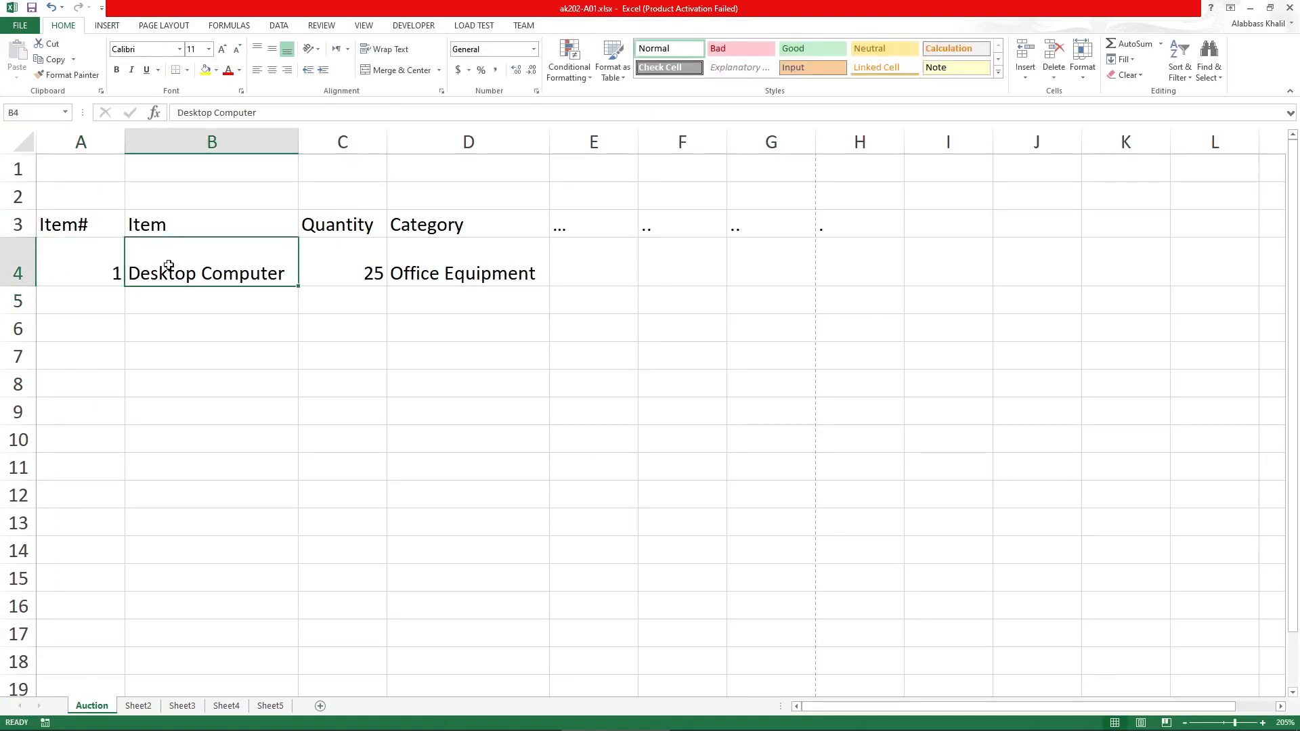
pyautogui.click(116, 273)
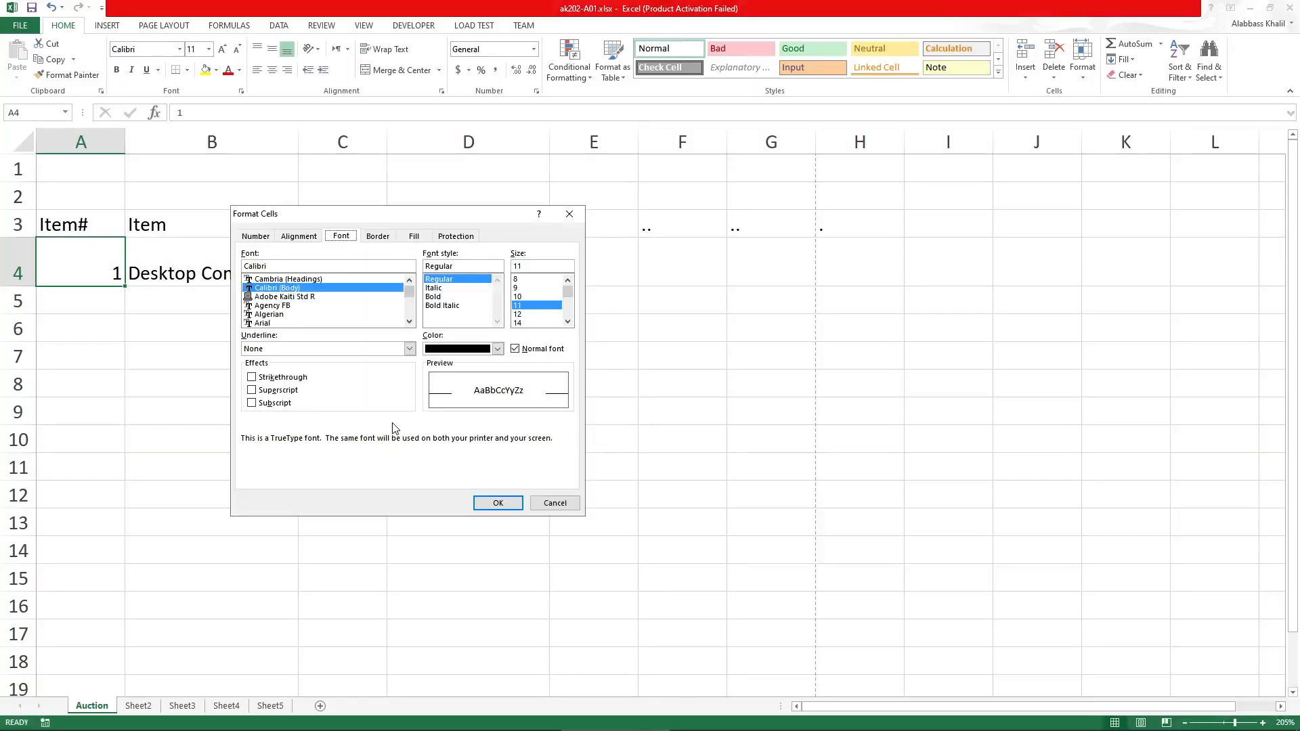
pyautogui.click(557, 504)
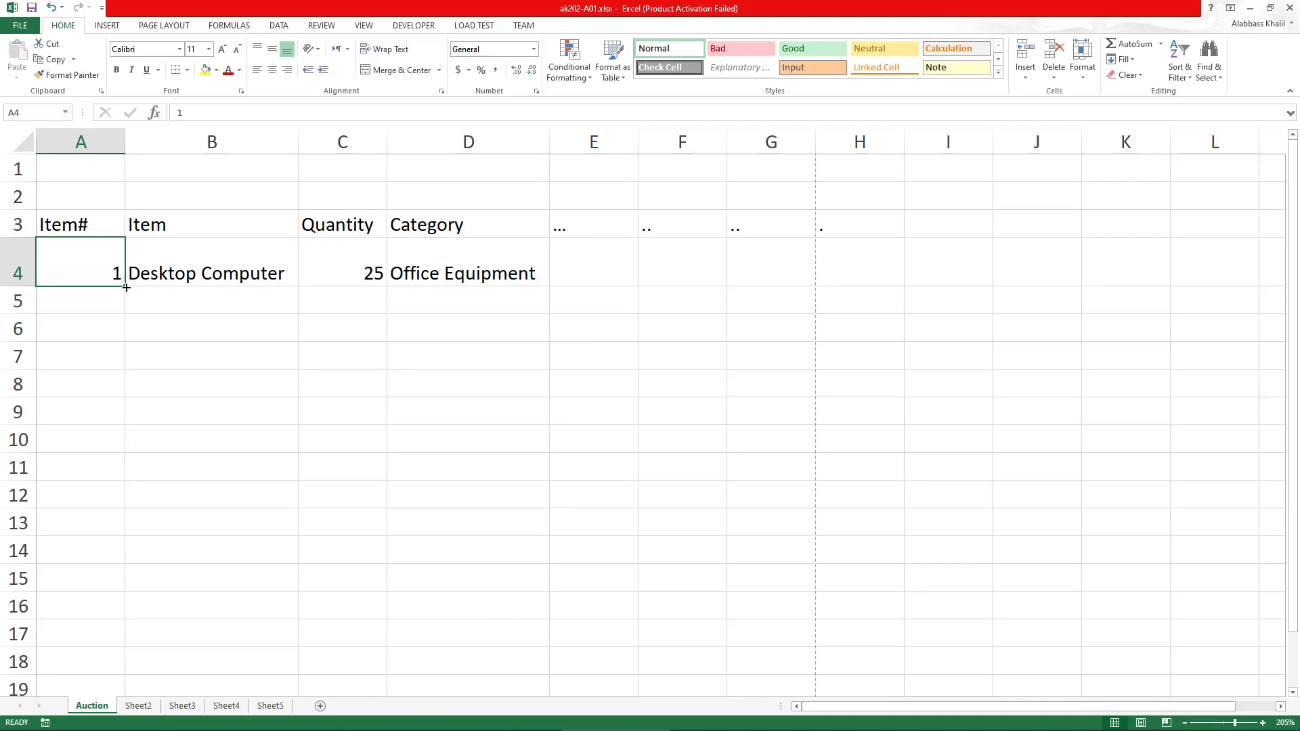
# Fill the 1 in A4 down through A9, check instruction 9 in the PDF, and return to the Excel workbook
pyautogui.moveTo(126, 288); pyautogui.dragTo(124, 422)
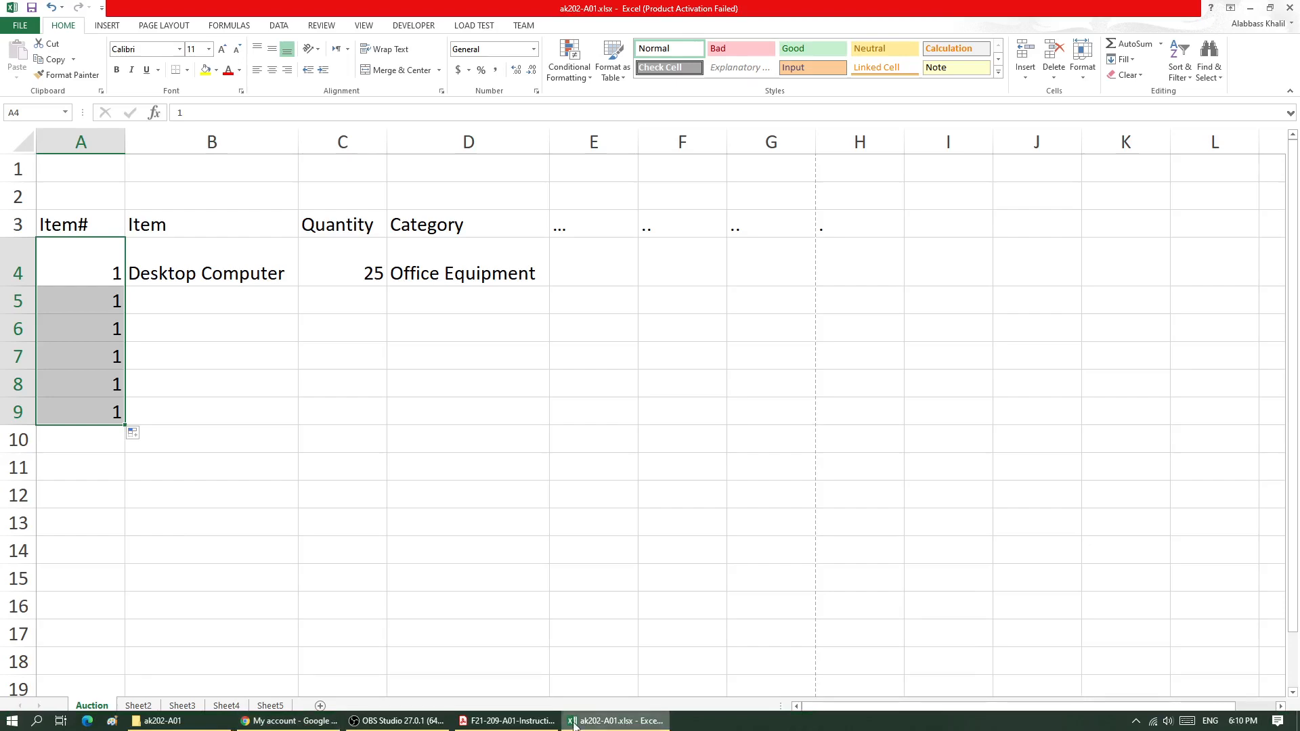
pyautogui.click(508, 721)
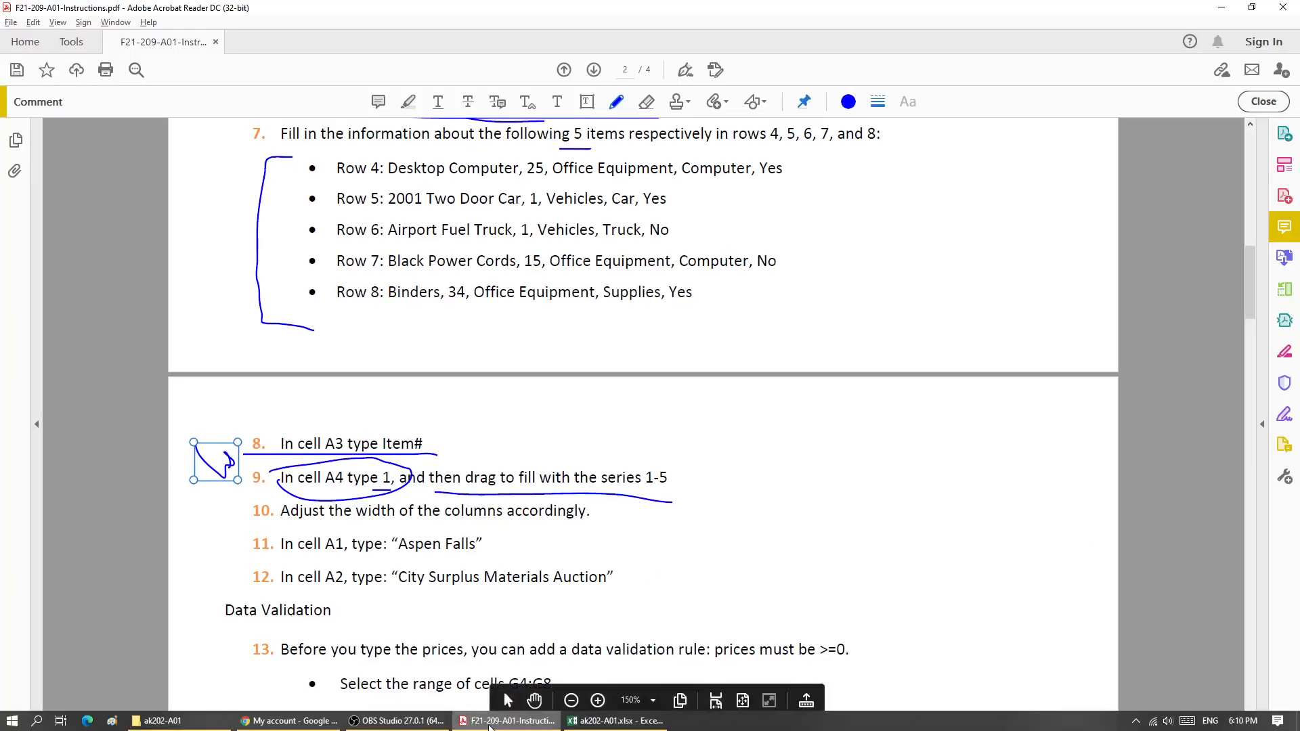
pyautogui.click(613, 722)
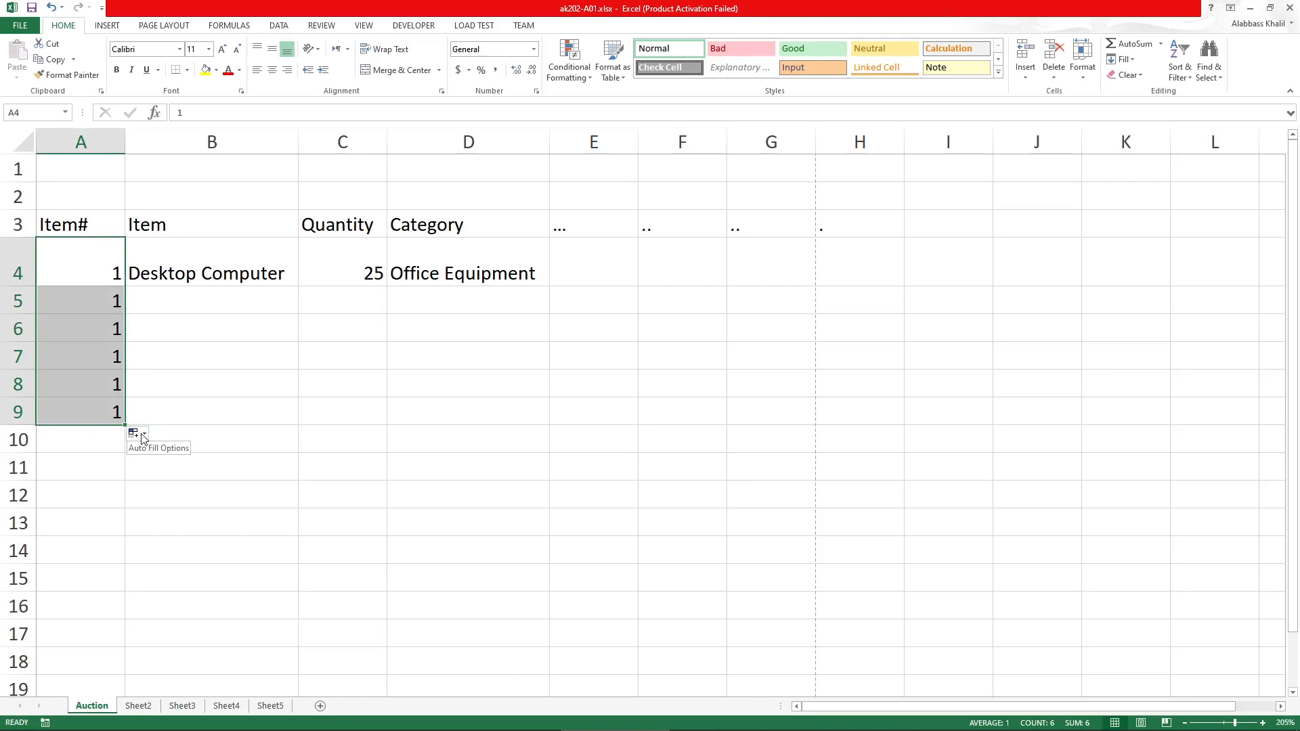
# Convert the copied values in A4:A9 to a filled series and check the number in each cell
pyautogui.click(142, 437)
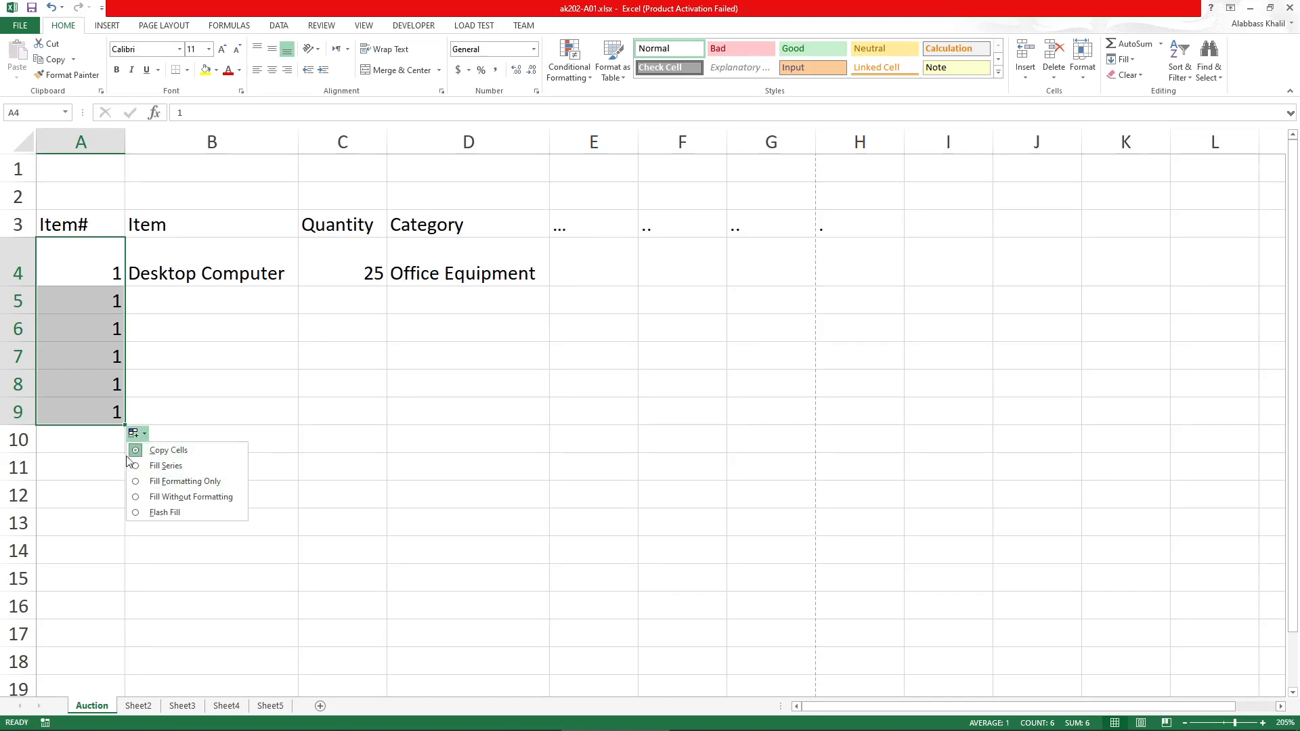
pyautogui.click(196, 468)
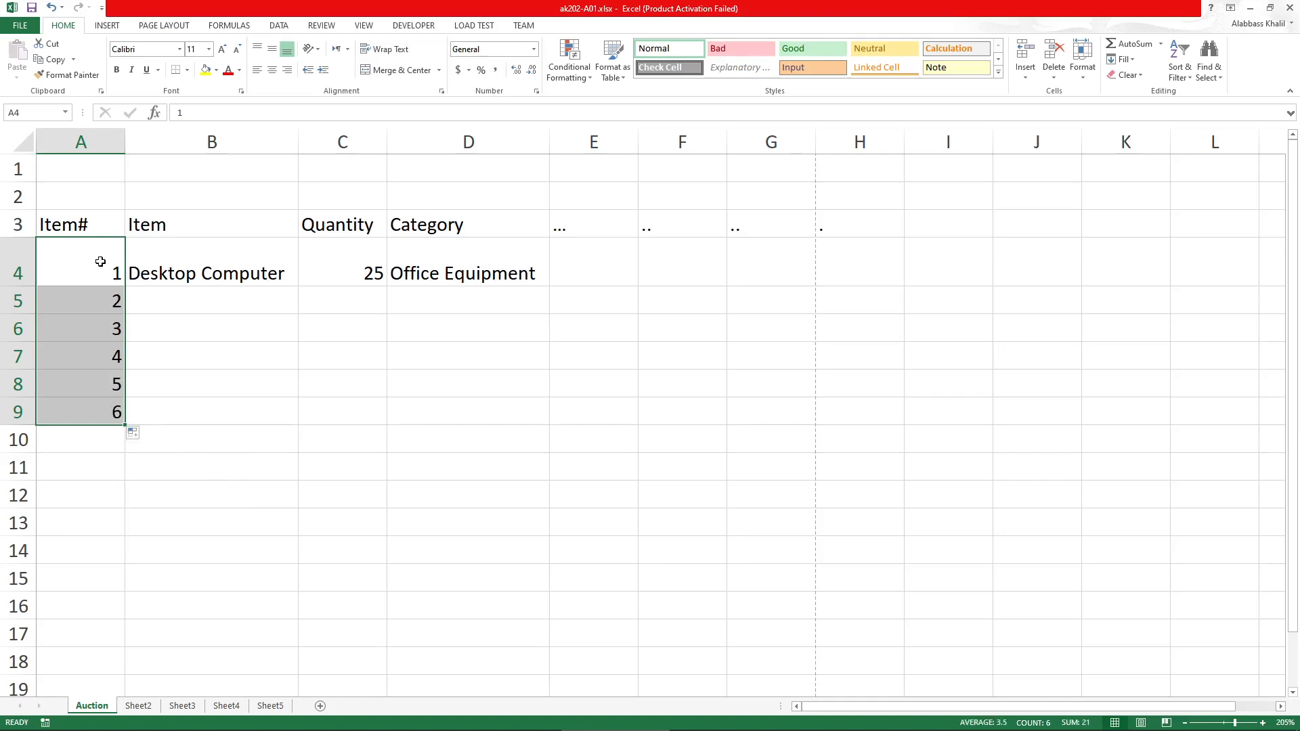
pyautogui.click(101, 261)
pyautogui.click(108, 299)
pyautogui.click(107, 328)
pyautogui.click(101, 356)
pyautogui.click(96, 387)
pyautogui.click(99, 421)
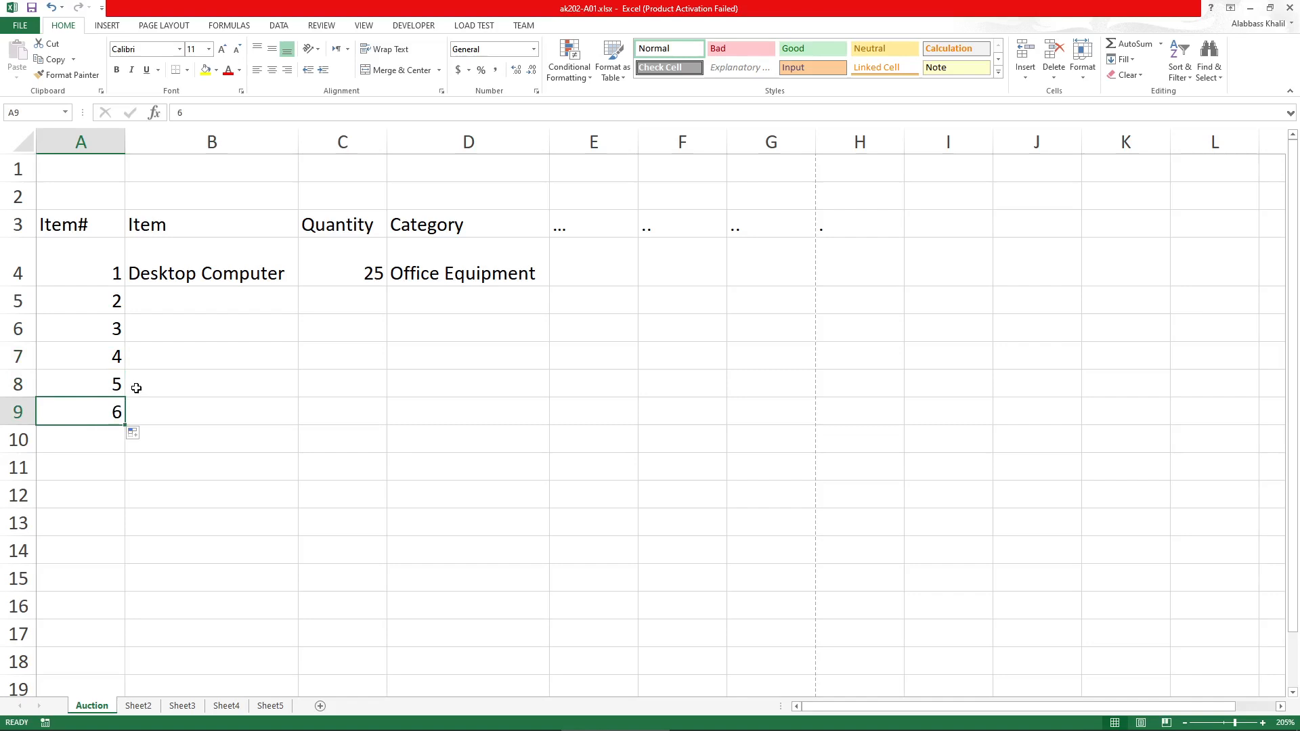
pyautogui.click(95, 269)
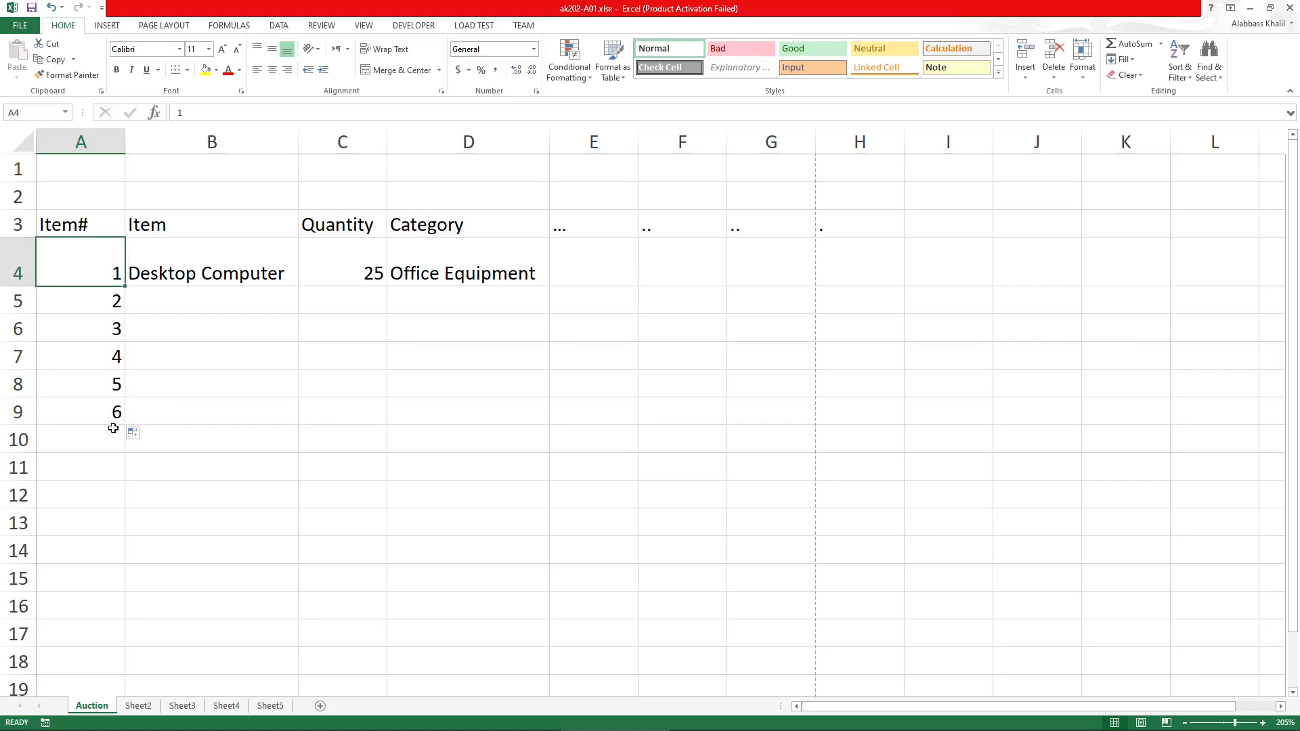
# Clear the numbers in A4:A9 and enter 1, 2, 3, 4 and 5 individually in cells A4:A8
pyautogui.moveTo(116, 429); pyautogui.dragTo(81, 266)
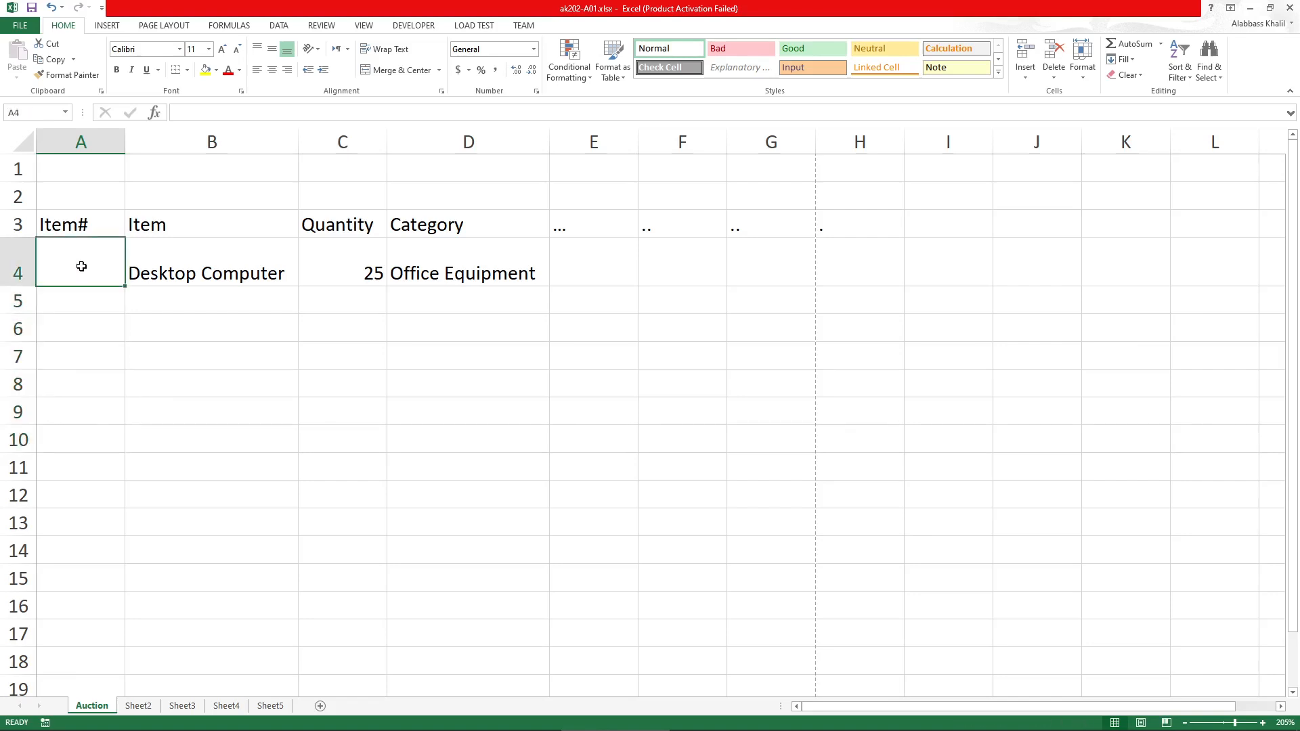
pyautogui.write('1 2 3 4 5')
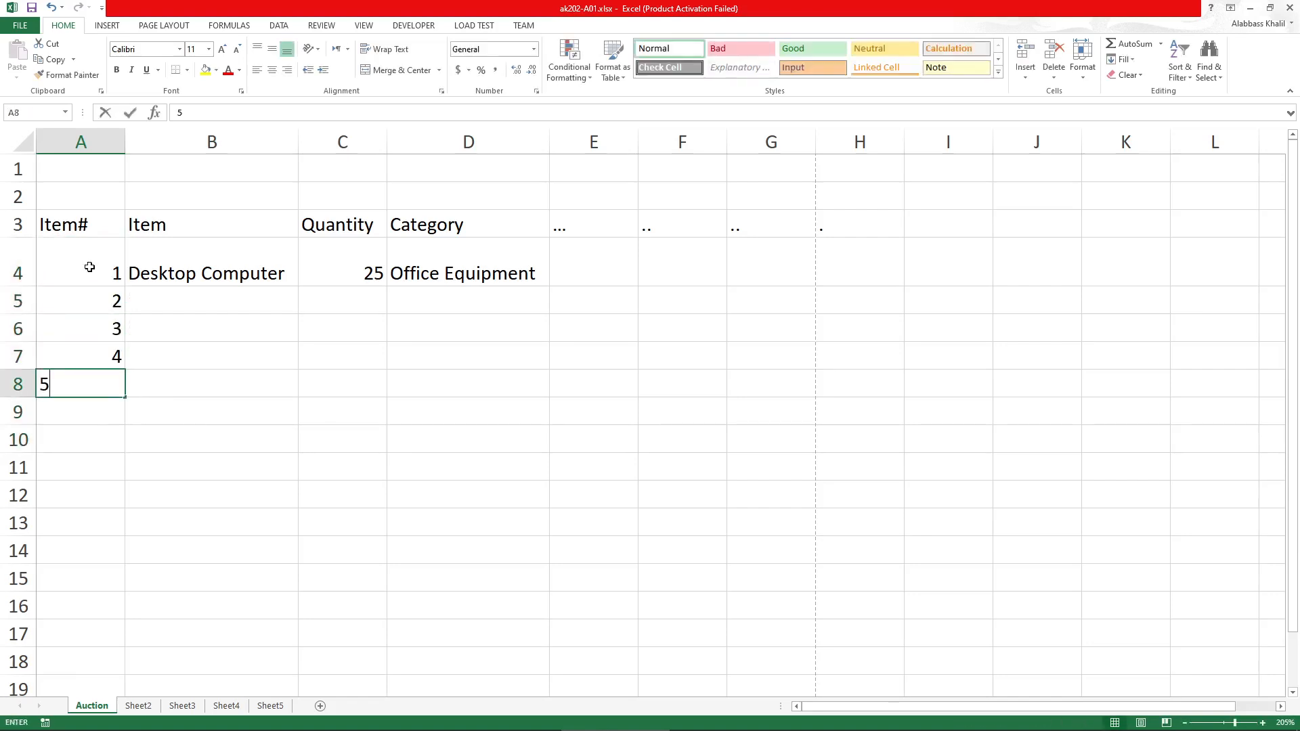
pyautogui.press('Return')
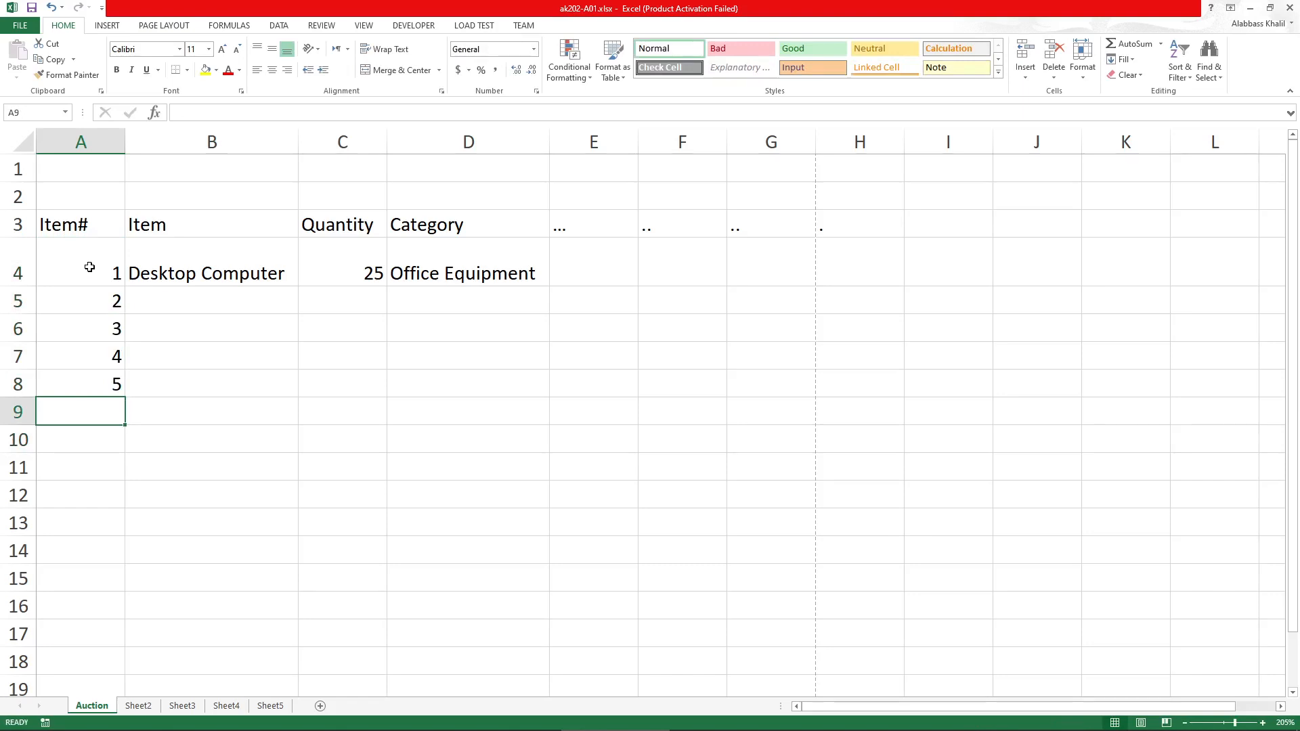
# Fill the 1 in A4 down to A317 as a series and look through the numbered rows
pyautogui.click(89, 268)
pyautogui.scroll(-3, 131, 276)
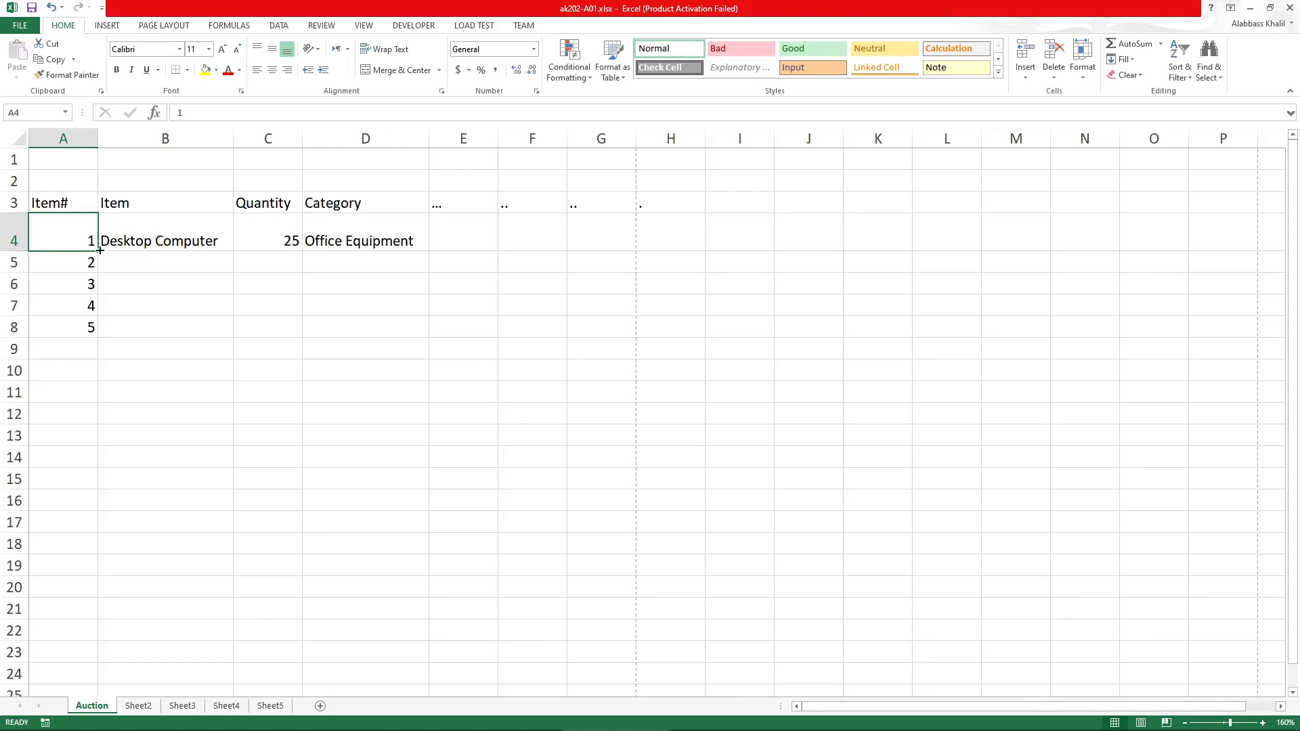
pyautogui.moveTo(99, 251); pyautogui.dragTo(22, 724)
pyautogui.scroll(-2, 111, 590)
pyautogui.click(107, 524)
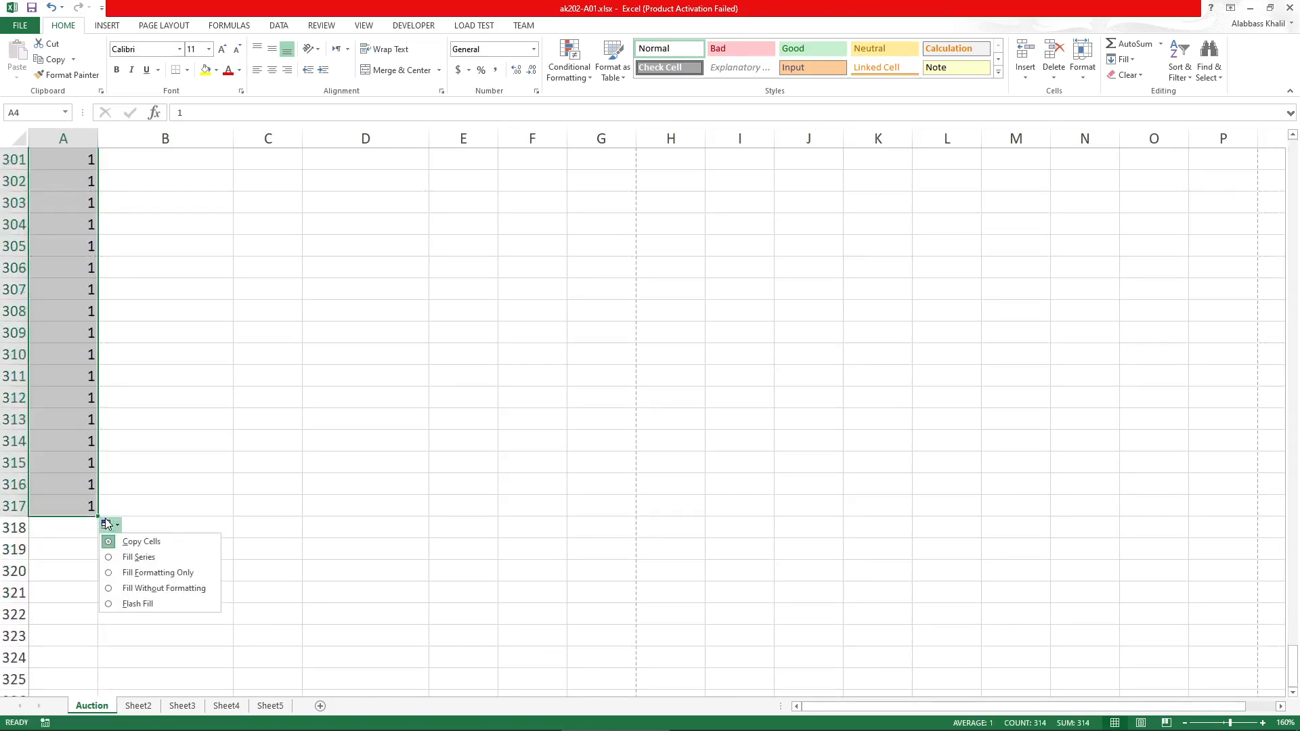
pyautogui.click(140, 558)
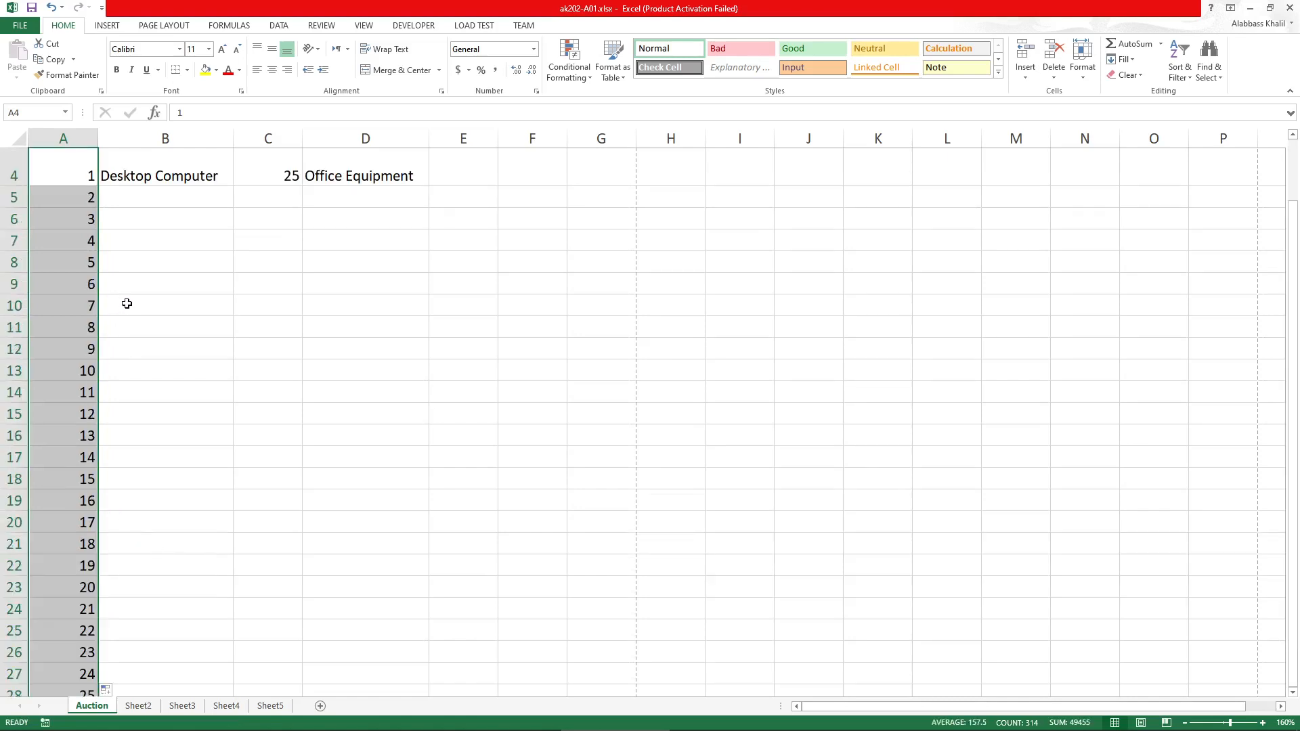
pyautogui.click(127, 304)
pyautogui.scroll(-20, 84, 239)
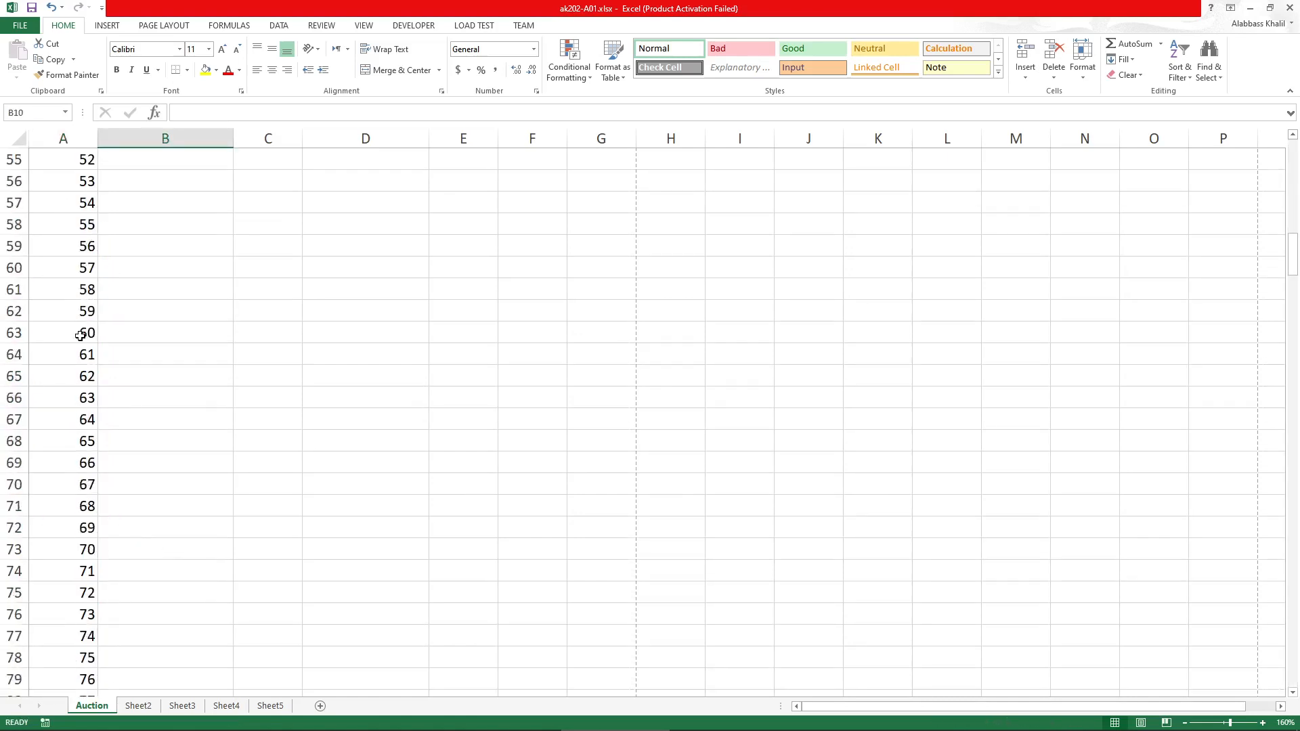
pyautogui.scroll(-16, 94, 362)
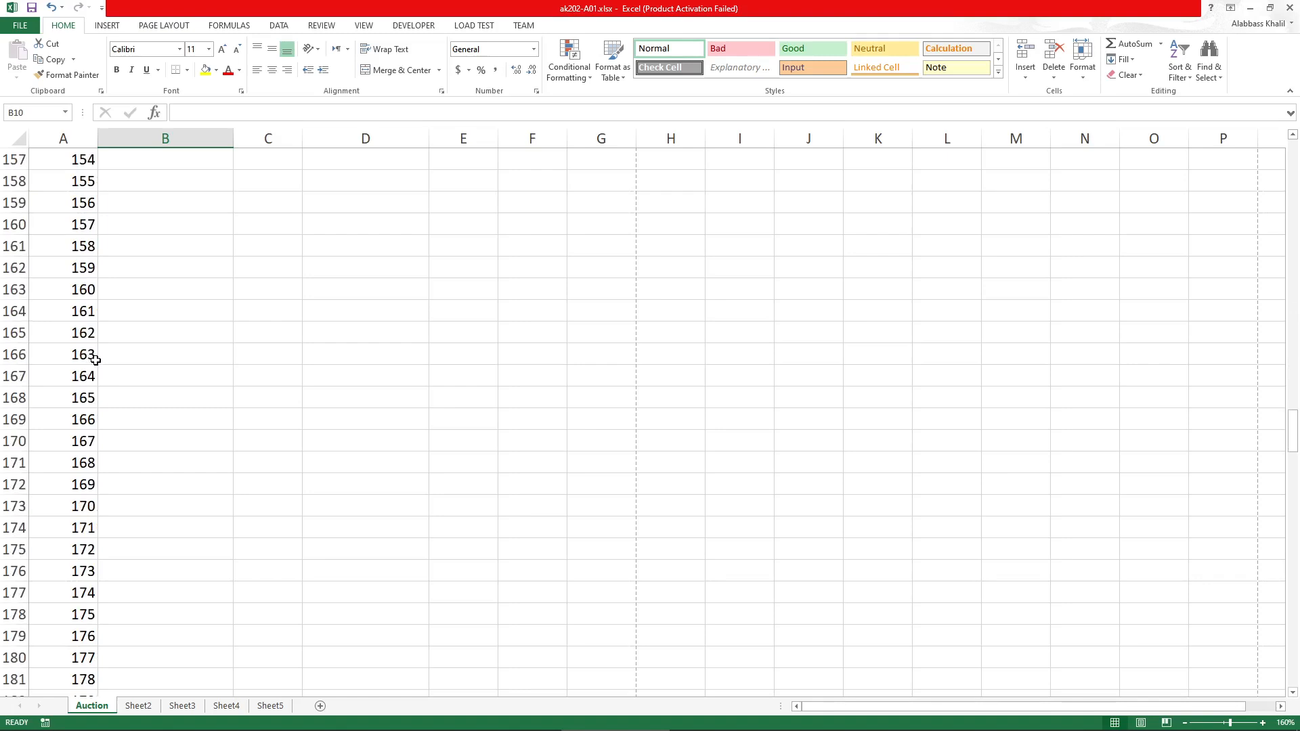
pyautogui.scroll(20, 96, 360)
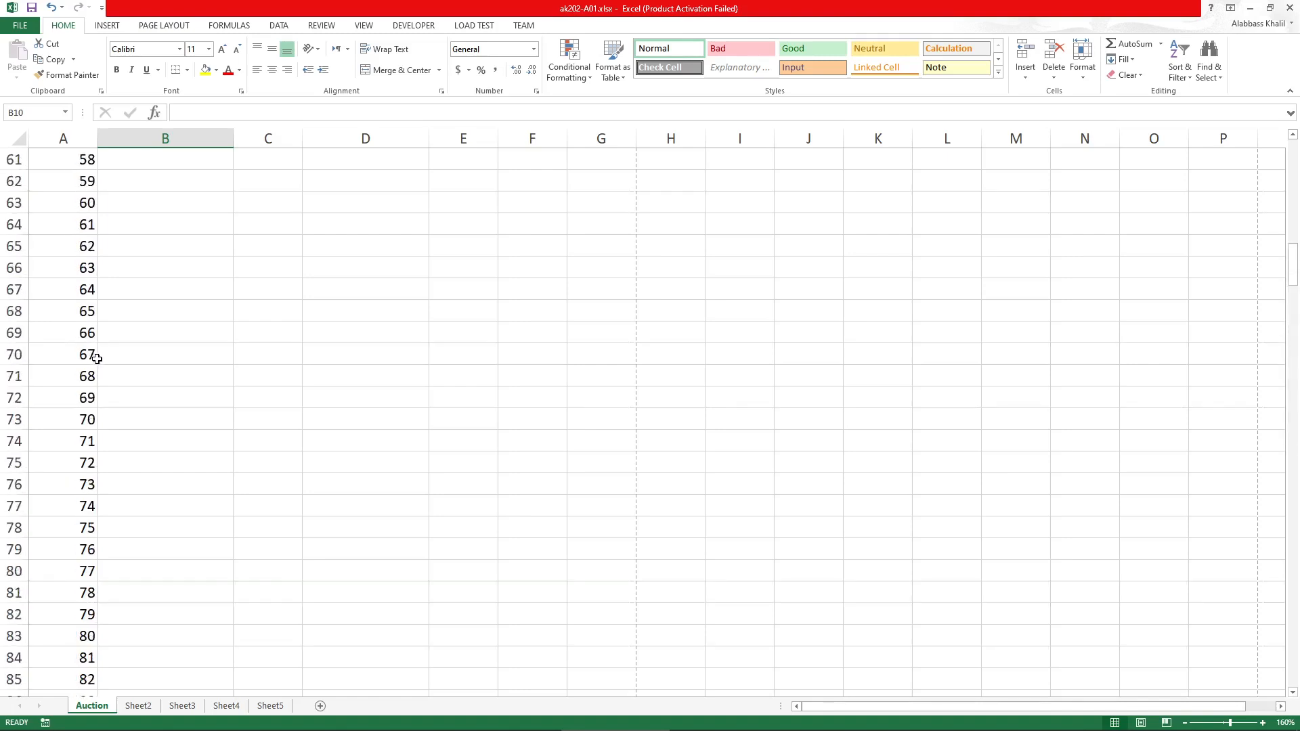
pyautogui.scroll(14, 109, 359)
pyautogui.click(178, 285)
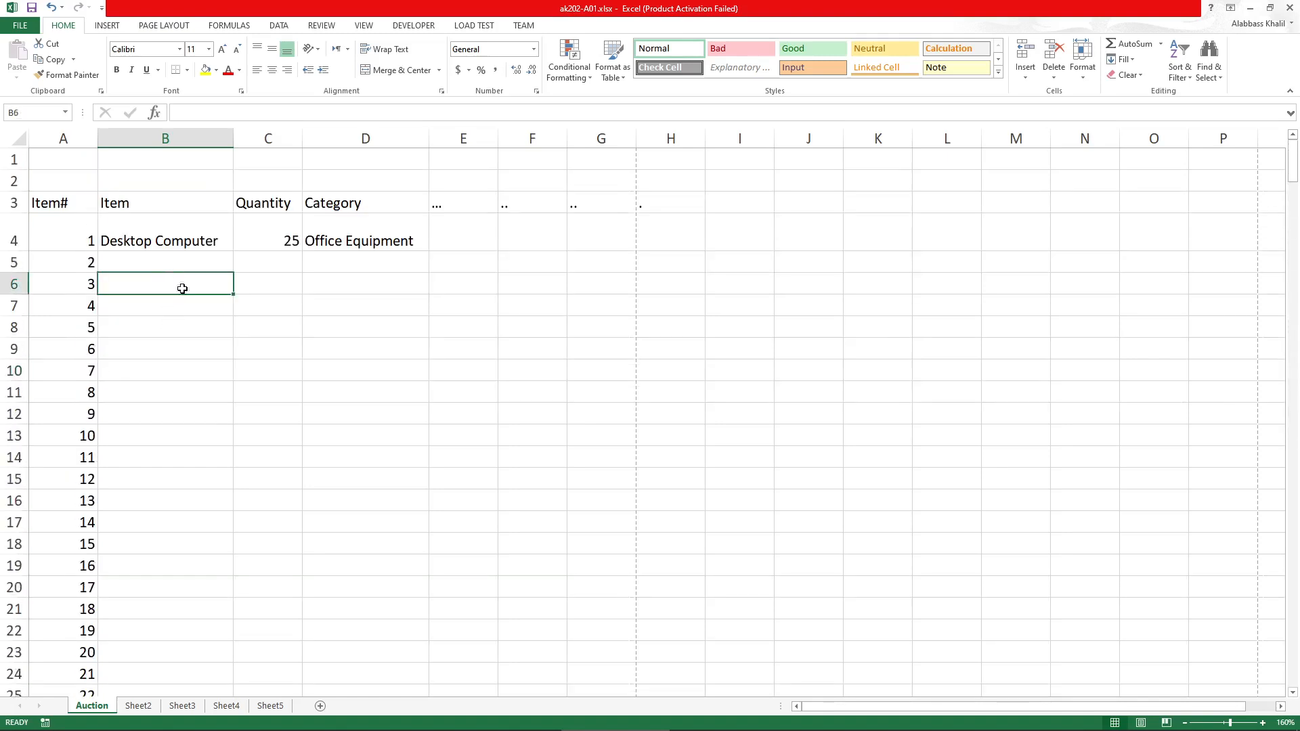
# Switch to the instructions PDF and underline the column width, cell A1 and cell A2 text in instructions 10, 11 and 12
pyautogui.click(508, 720)
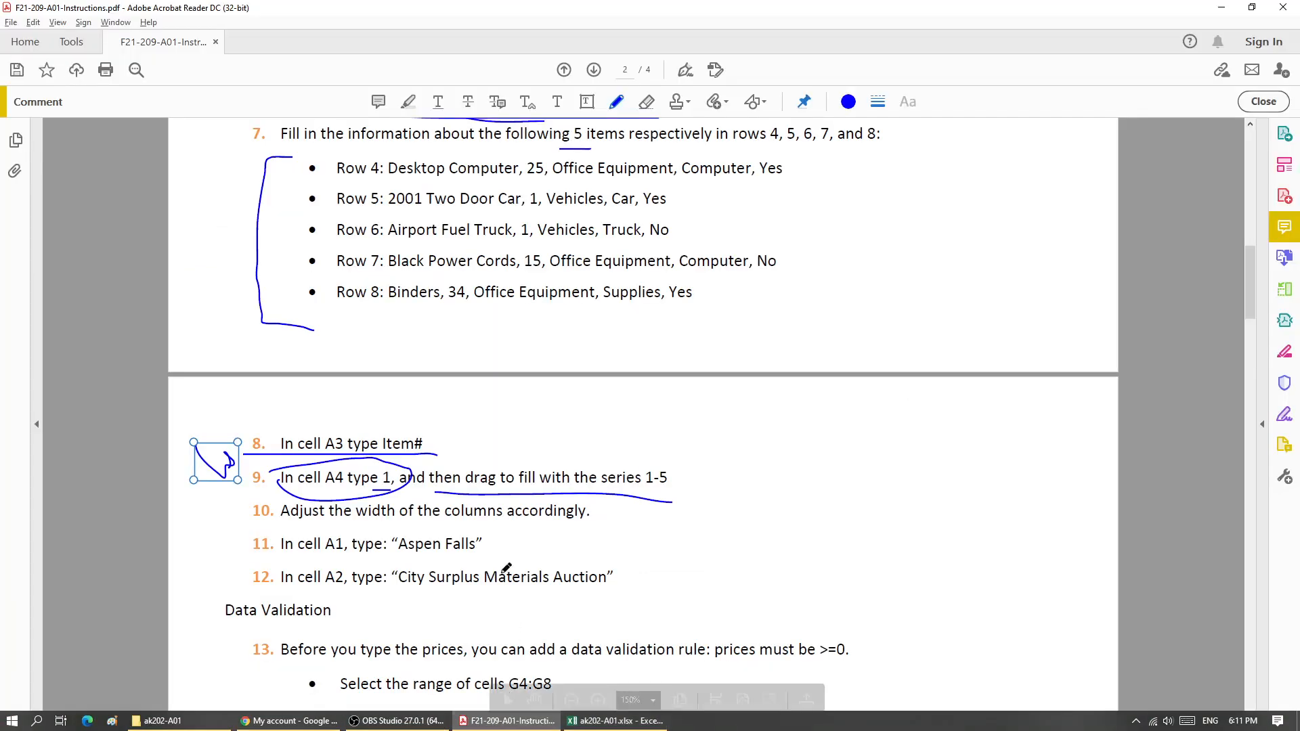
pyautogui.moveTo(337, 523); pyautogui.dragTo(427, 524)
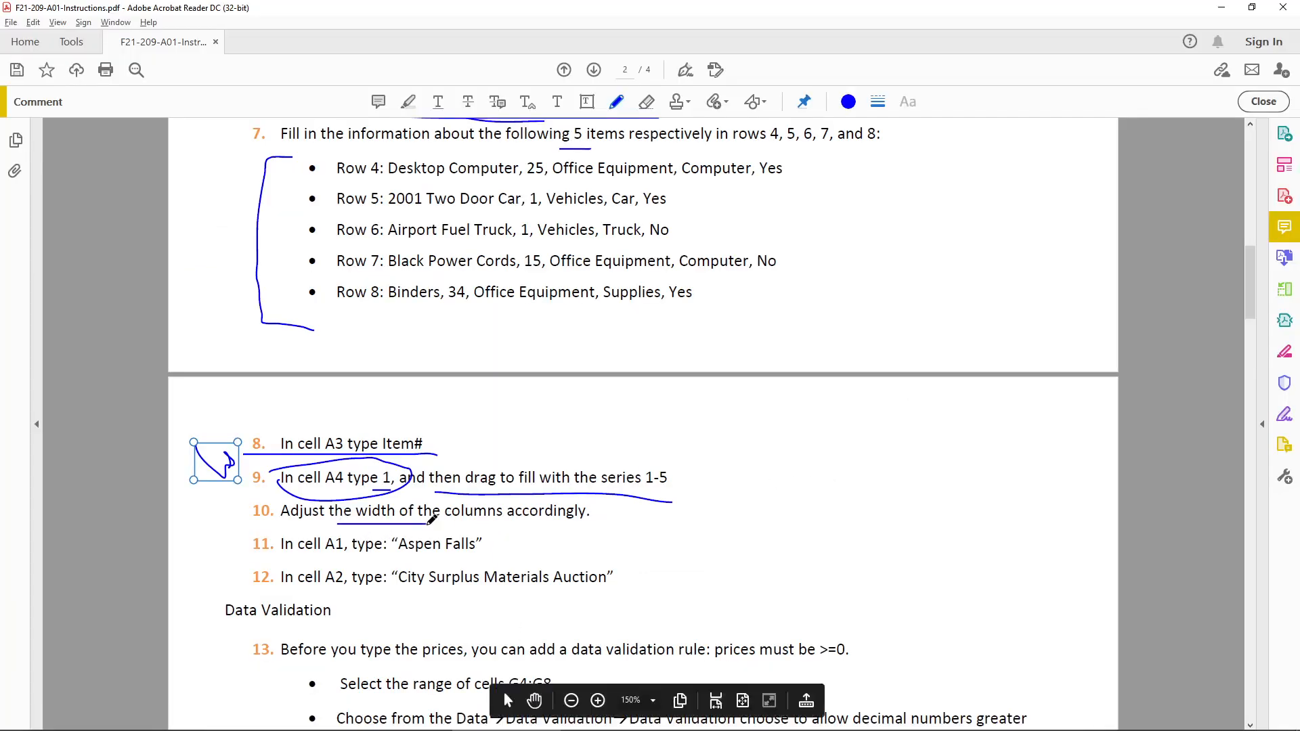
pyautogui.moveTo(331, 565); pyautogui.dragTo(460, 565)
pyautogui.moveTo(359, 599); pyautogui.dragTo(497, 600)
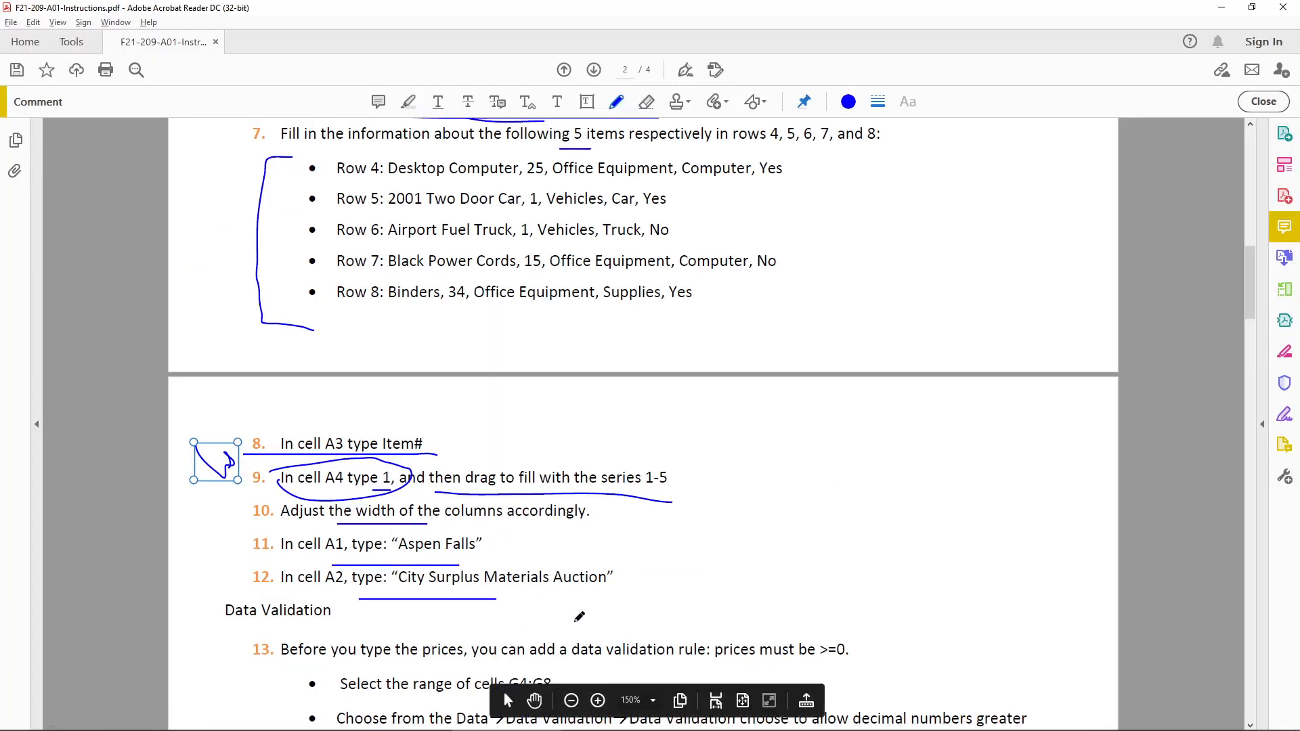
# Circle the Data Validation heading and underline "you type the" and "add a data validation rule" in instruction 13
pyautogui.scroll(-3, 797, 651)
pyautogui.scroll(-3, 795, 652)
pyautogui.moveTo(197, 402)
pyautogui.mouseDown()
pyautogui.moveTo(320, 389)
pyautogui.moveTo(216, 418)
pyautogui.mouseUp()
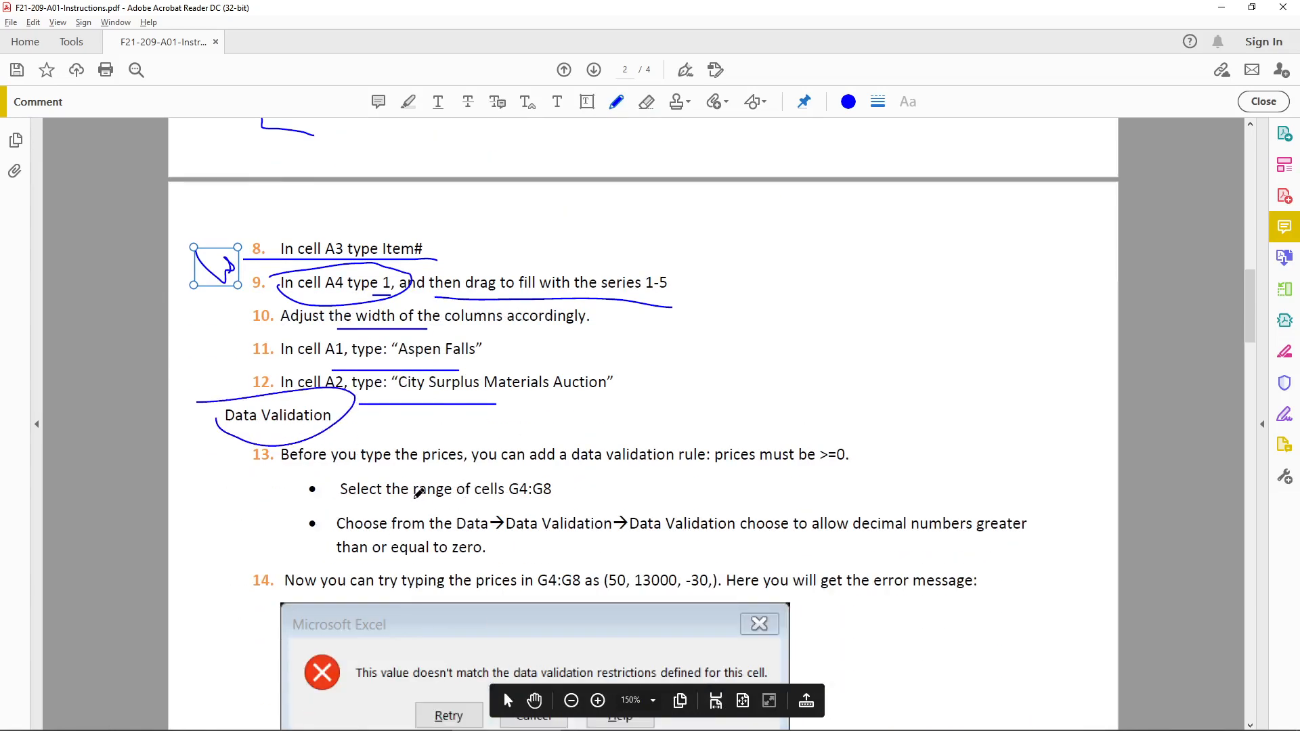
pyautogui.moveTo(320, 467); pyautogui.dragTo(427, 468)
pyautogui.moveTo(540, 471); pyautogui.dragTo(691, 473)
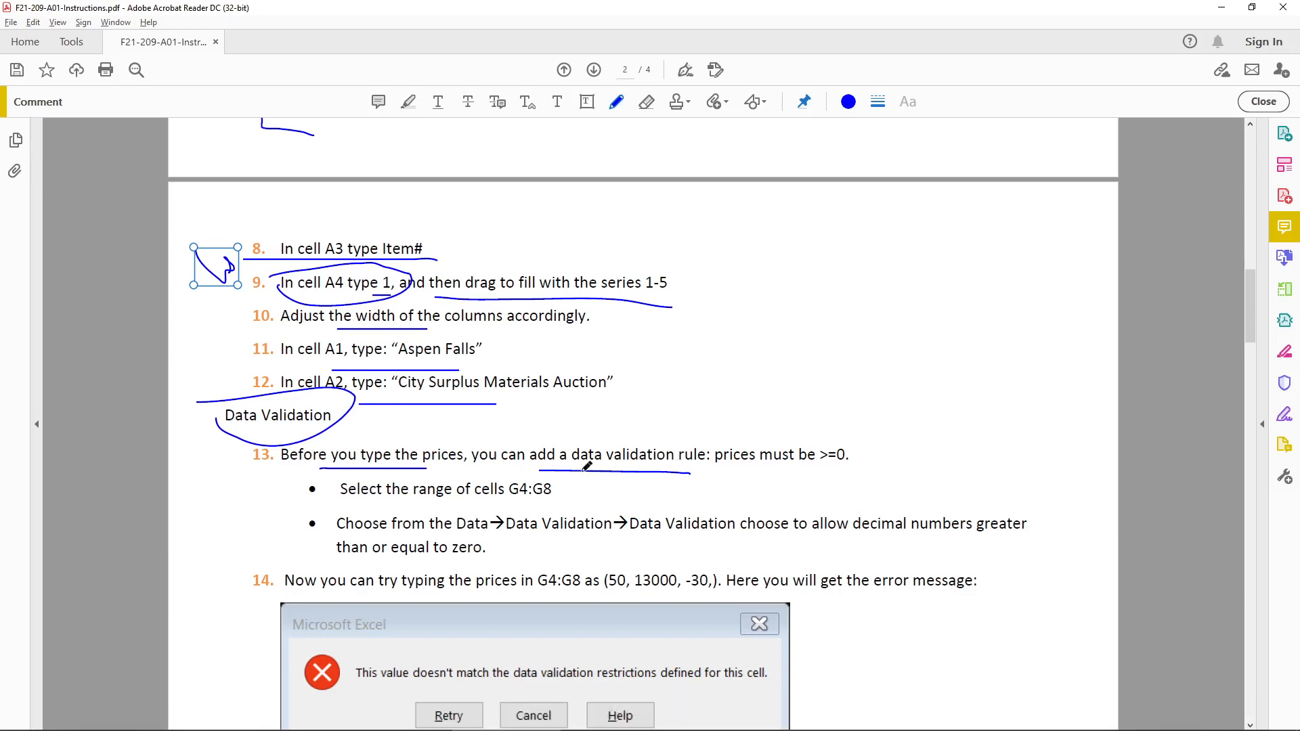
# In instruction 13, outline "data validation rule", box Data and both Data Validation entries, and underline "choose to allow decimal"
pyautogui.moveTo(579, 464)
pyautogui.mouseDown()
pyautogui.moveTo(576, 451)
pyautogui.moveTo(709, 470)
pyautogui.moveTo(664, 479)
pyautogui.mouseUp()
pyautogui.moveTo(466, 525)
pyautogui.mouseDown()
pyautogui.moveTo(448, 516)
pyautogui.moveTo(506, 505)
pyautogui.moveTo(453, 538)
pyautogui.moveTo(529, 512)
pyautogui.moveTo(581, 547)
pyautogui.moveTo(531, 550)
pyautogui.mouseUp()
pyautogui.moveTo(638, 542)
pyautogui.mouseDown()
pyautogui.moveTo(632, 501)
pyautogui.moveTo(730, 546)
pyautogui.moveTo(640, 550)
pyautogui.mouseUp()
pyautogui.moveTo(770, 538); pyautogui.dragTo(911, 530)
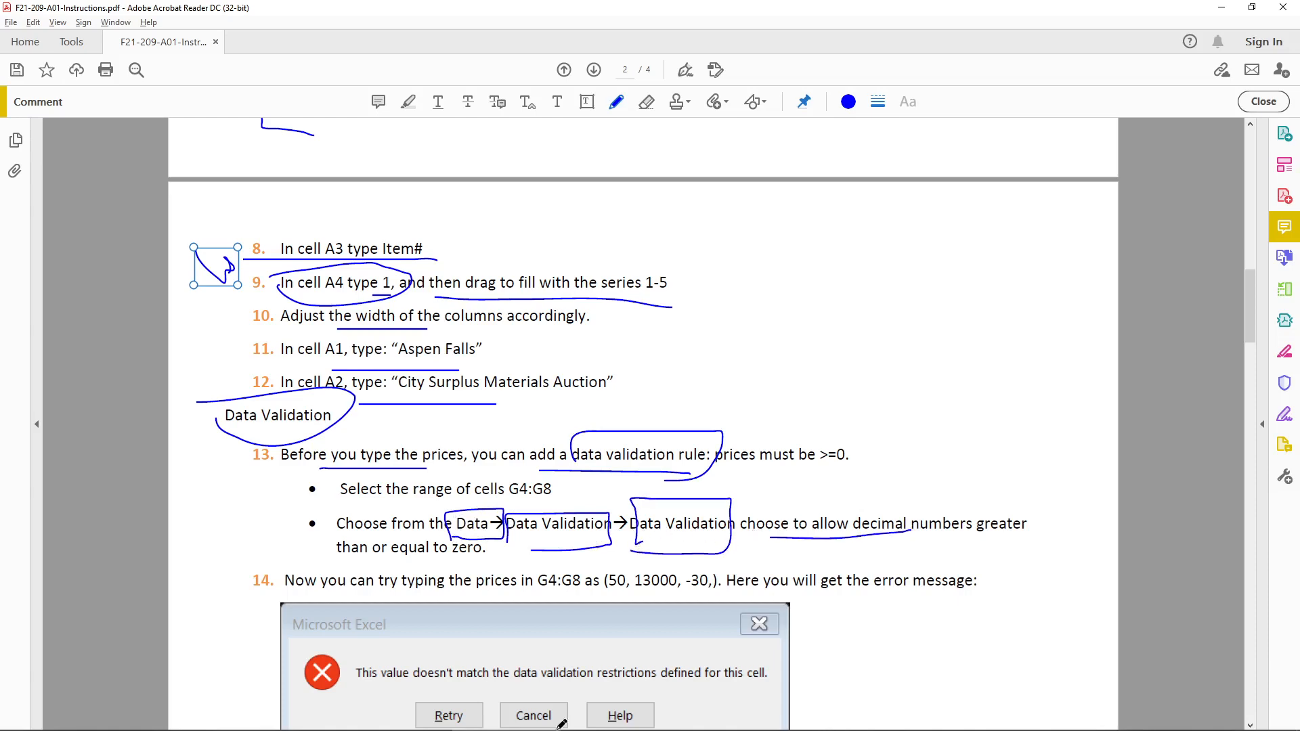
# Return to the Excel workbook and look for the Data Validation command among the data tools
pyautogui.click(519, 722)
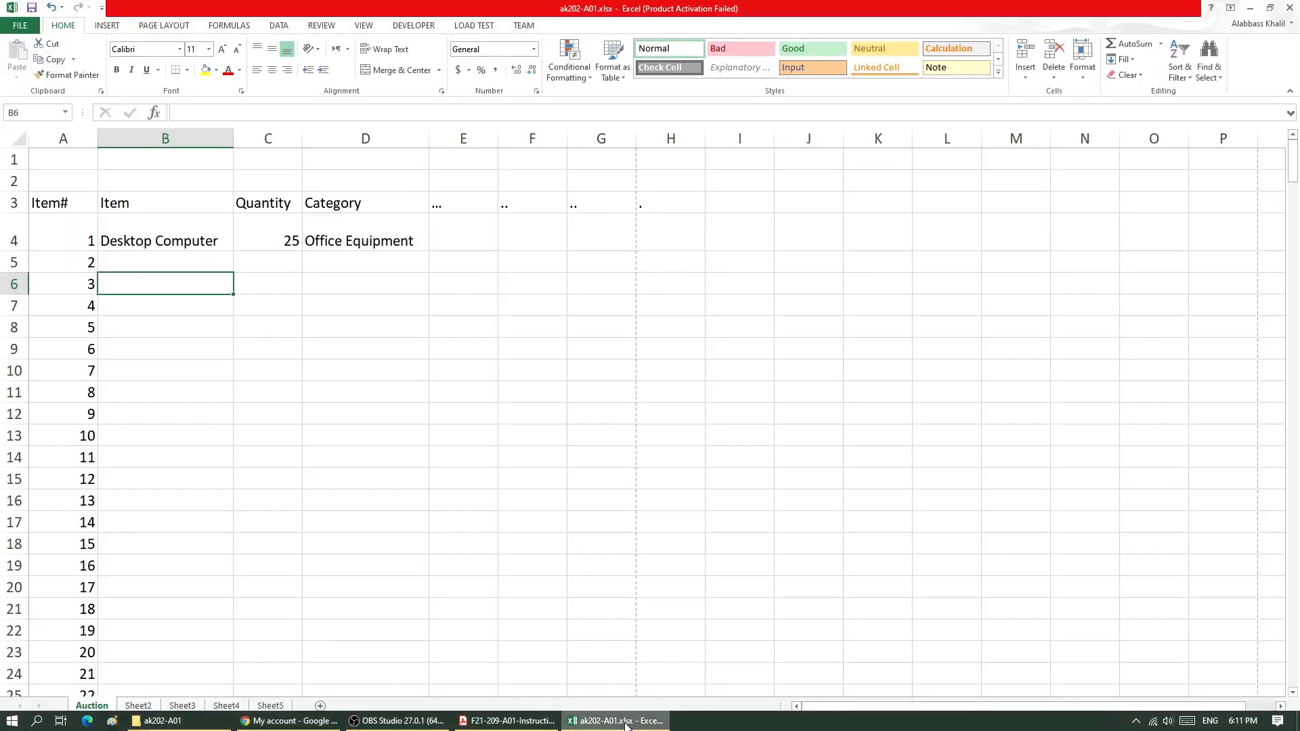
pyautogui.click(106, 26)
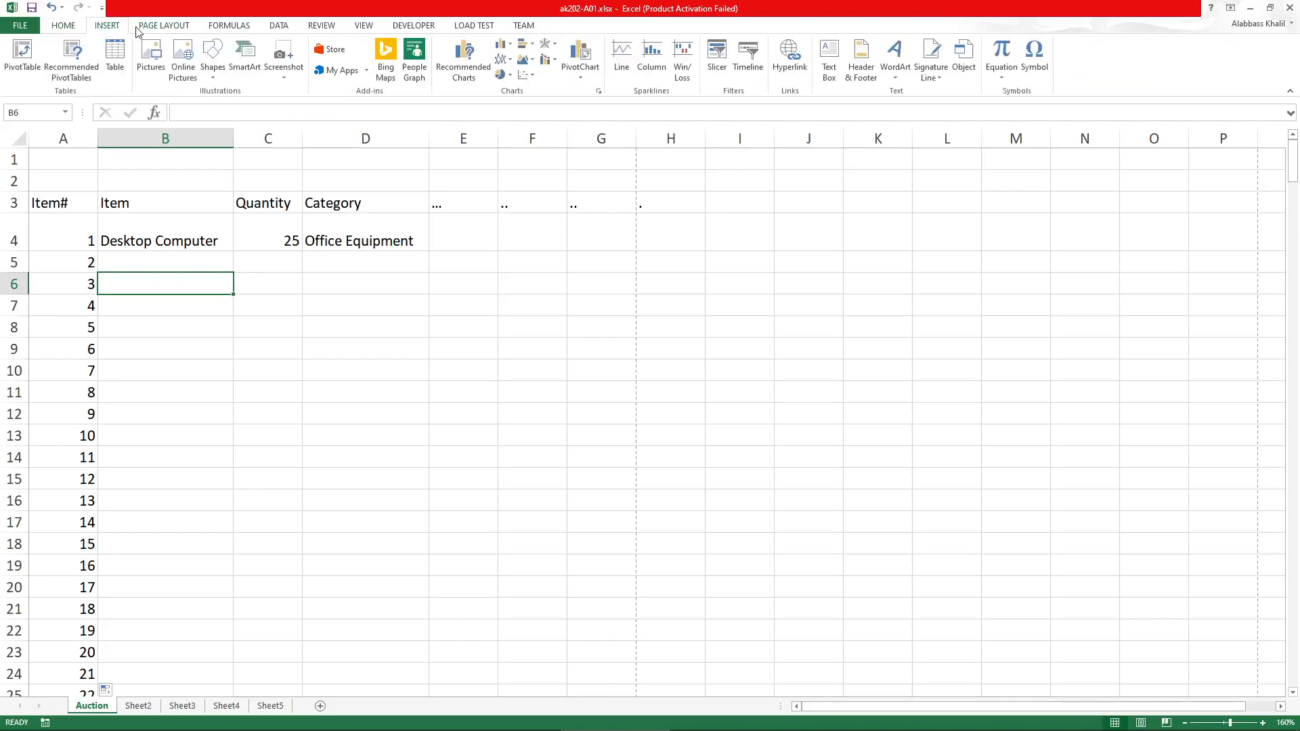
pyautogui.click(163, 27)
pyautogui.click(80, 28)
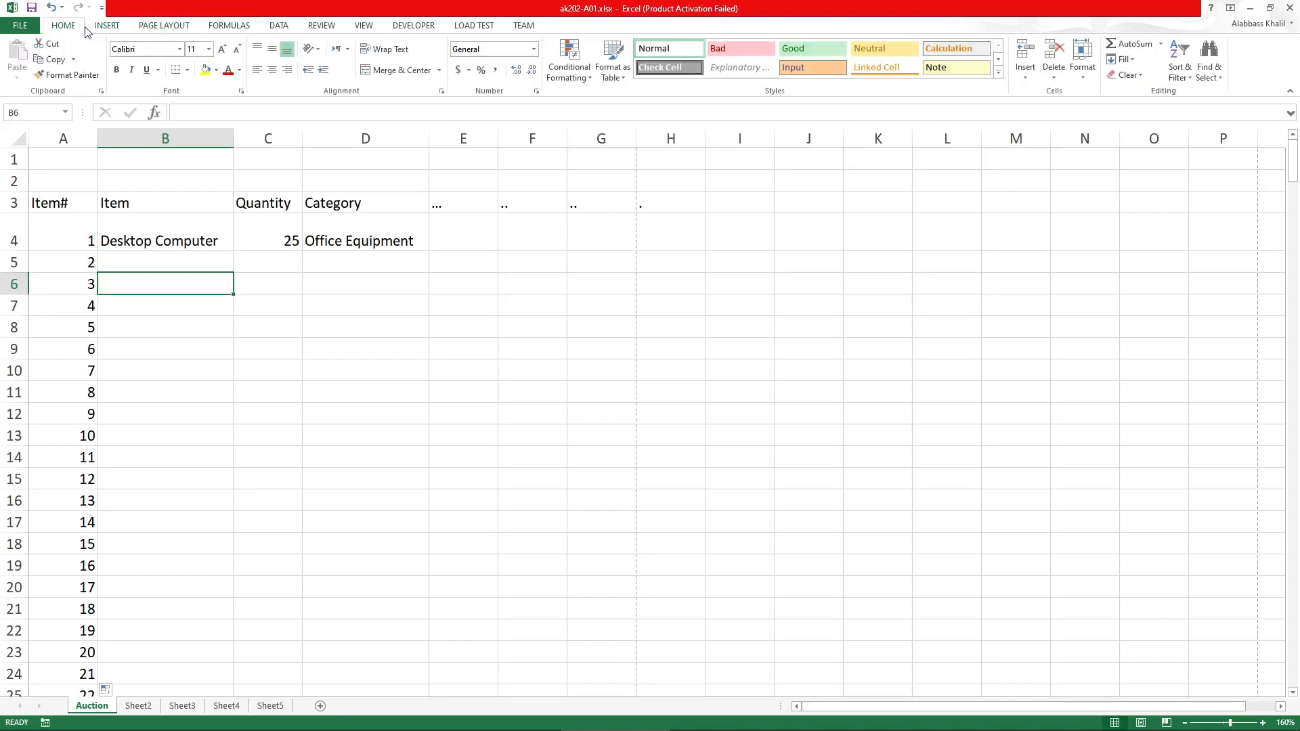
pyautogui.click(113, 30)
pyautogui.click(227, 29)
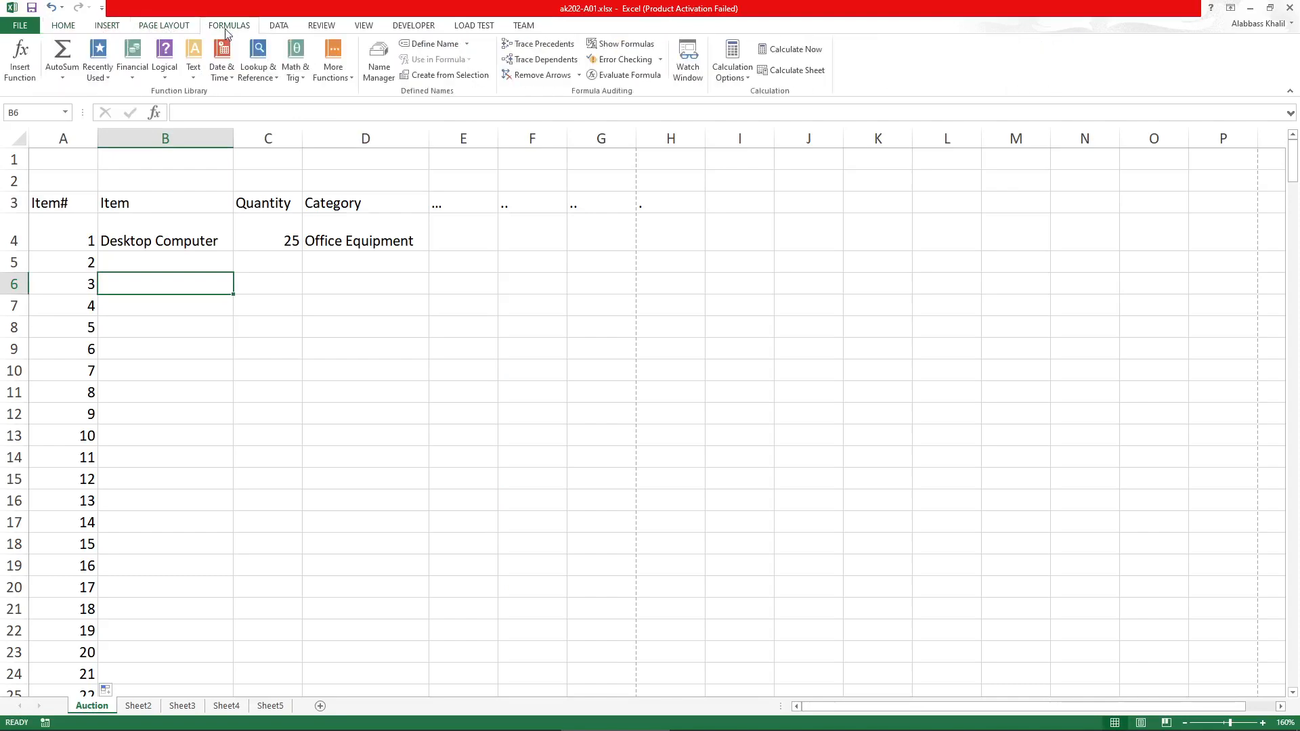
pyautogui.click(278, 27)
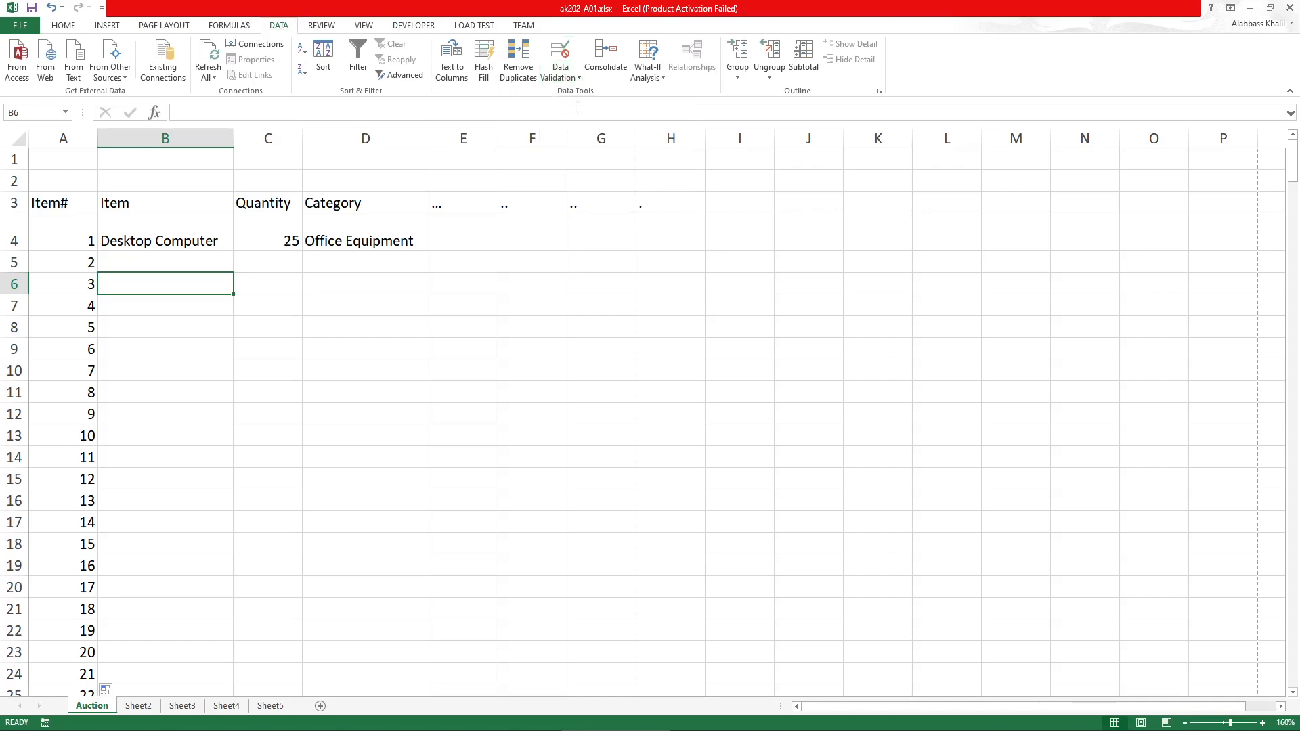
pyautogui.click(577, 78)
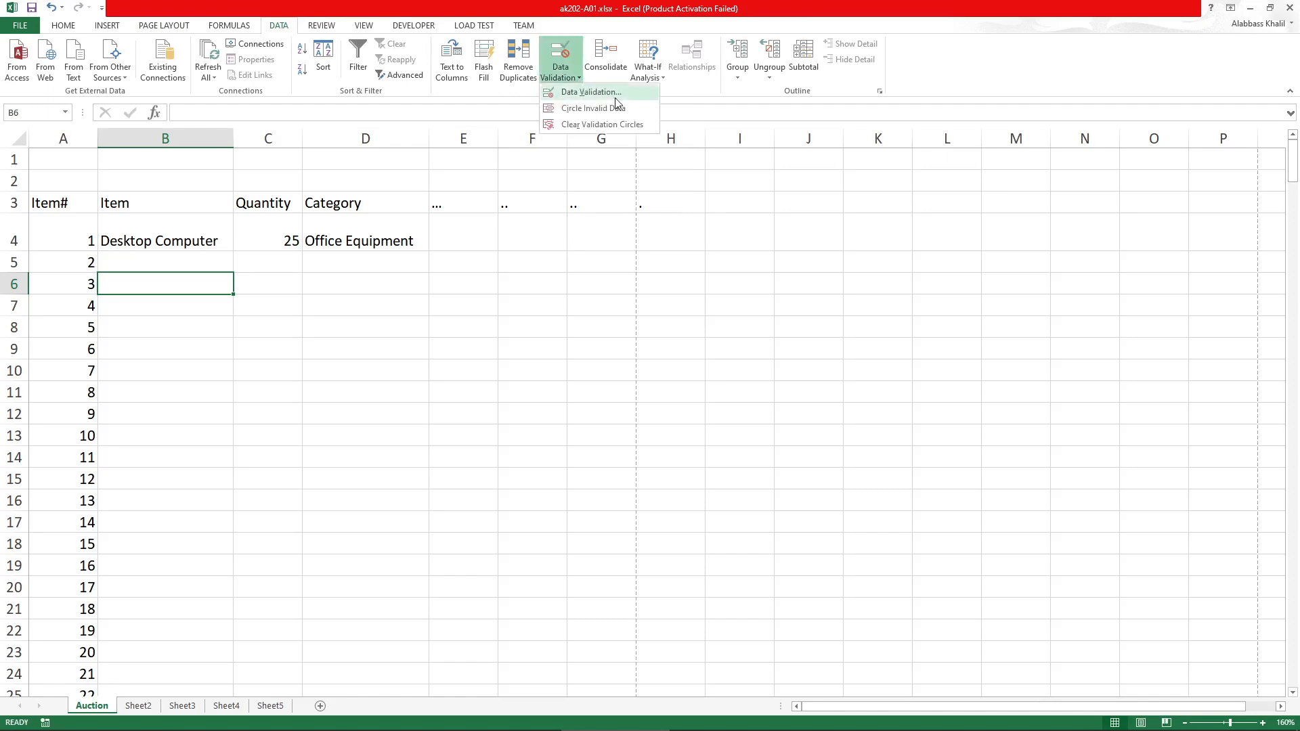
pyautogui.click(641, 332)
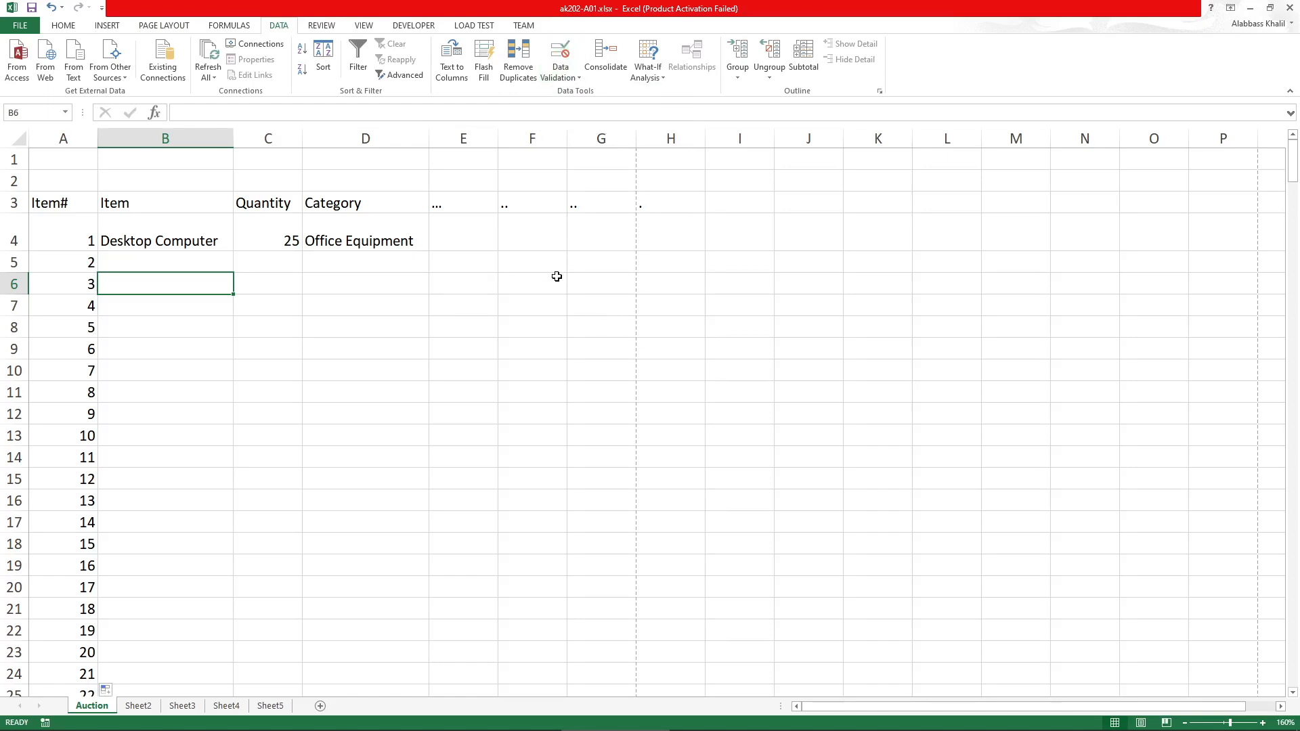
# Select cells F6:F12, open their Data Validation settings, and move the dialog clear of the selected cells
pyautogui.moveTo(543, 275); pyautogui.dragTo(544, 420)
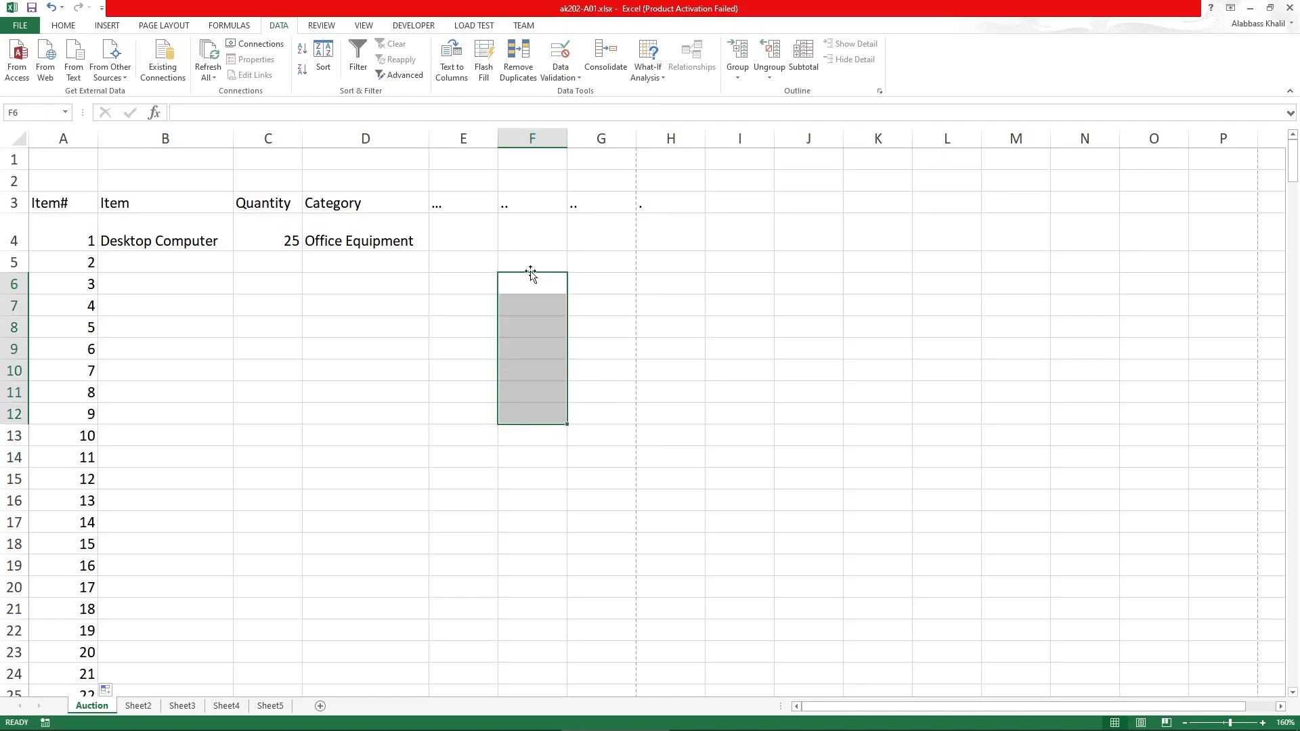
pyautogui.click(561, 76)
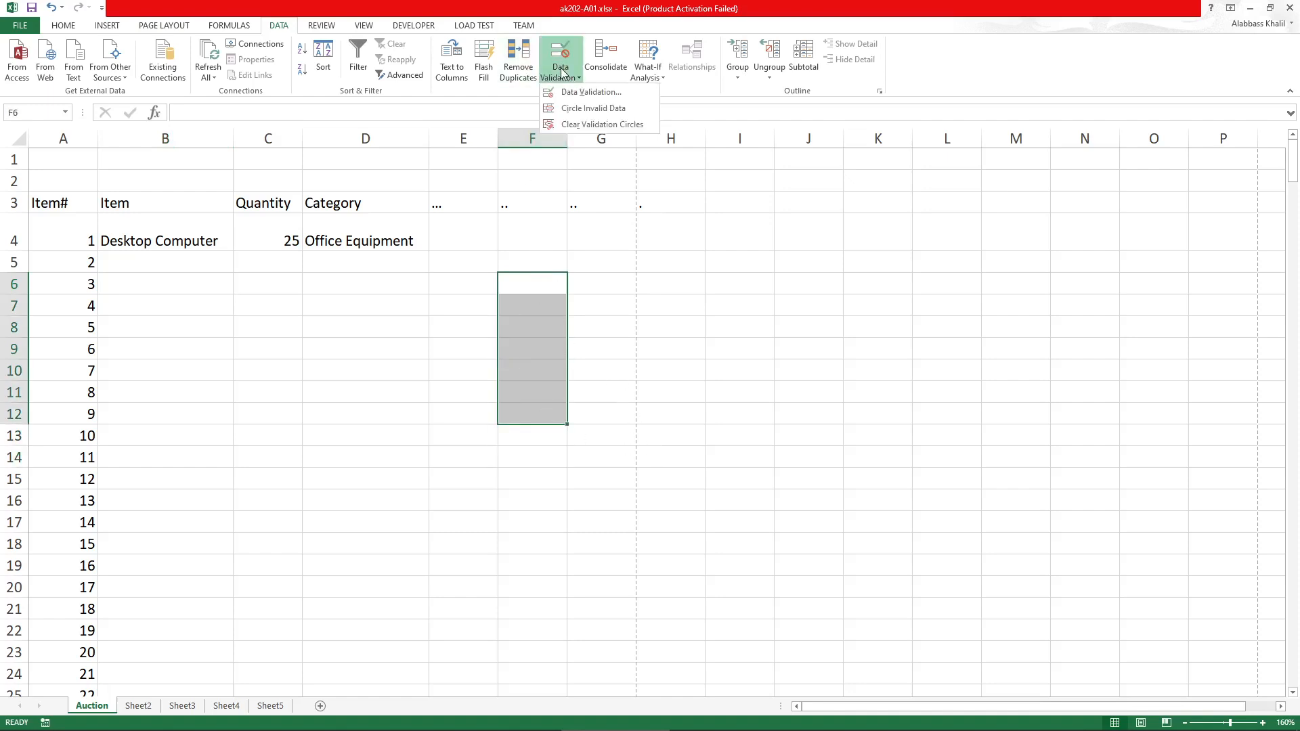
pyautogui.click(621, 95)
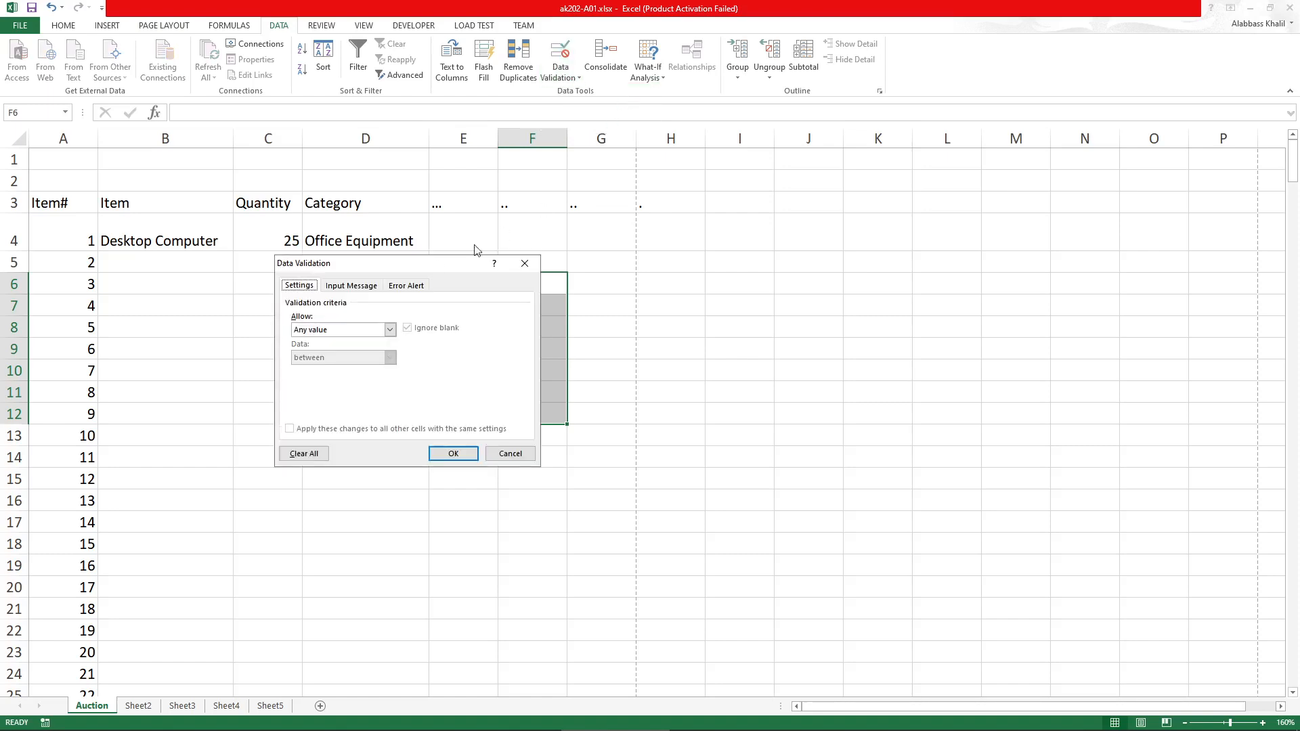
pyautogui.moveTo(394, 273); pyautogui.dragTo(722, 207)
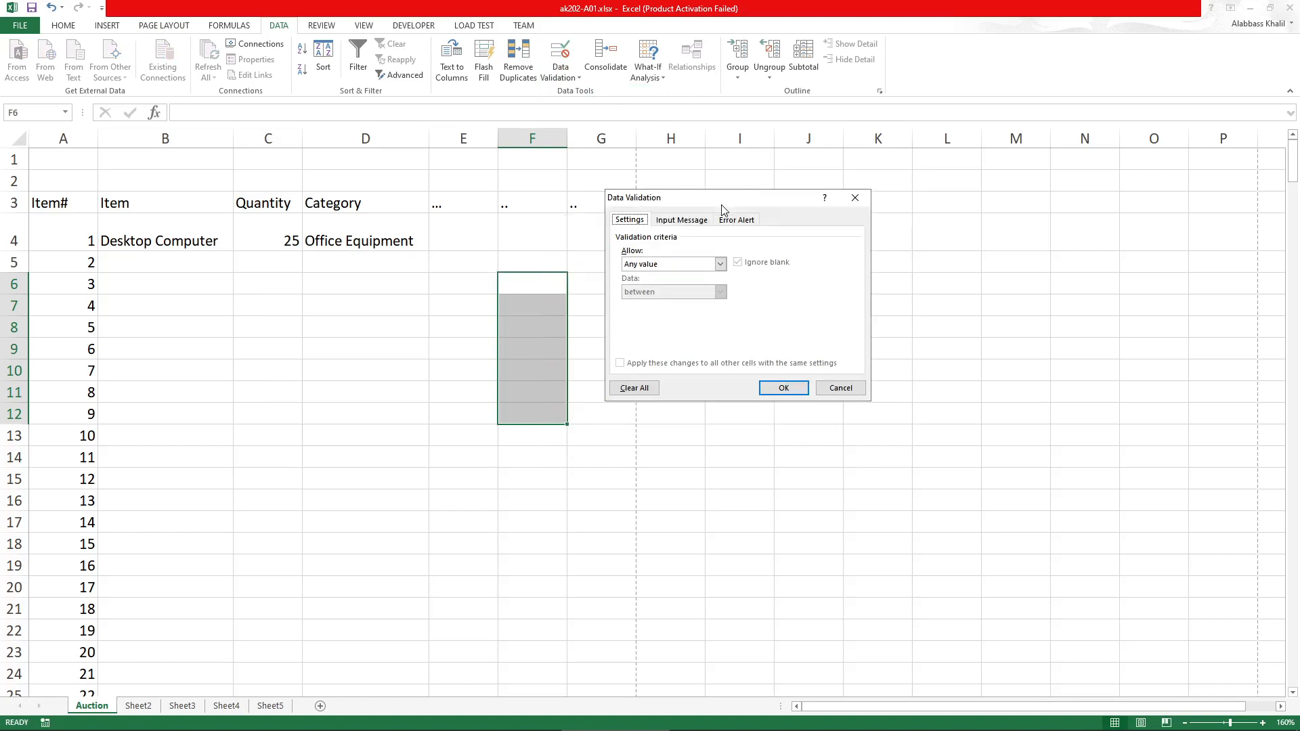
# Restrict cells F6:F12 to decimal values greater than or equal to a minimum of 0 and apply the validation rule
pyautogui.click(698, 267)
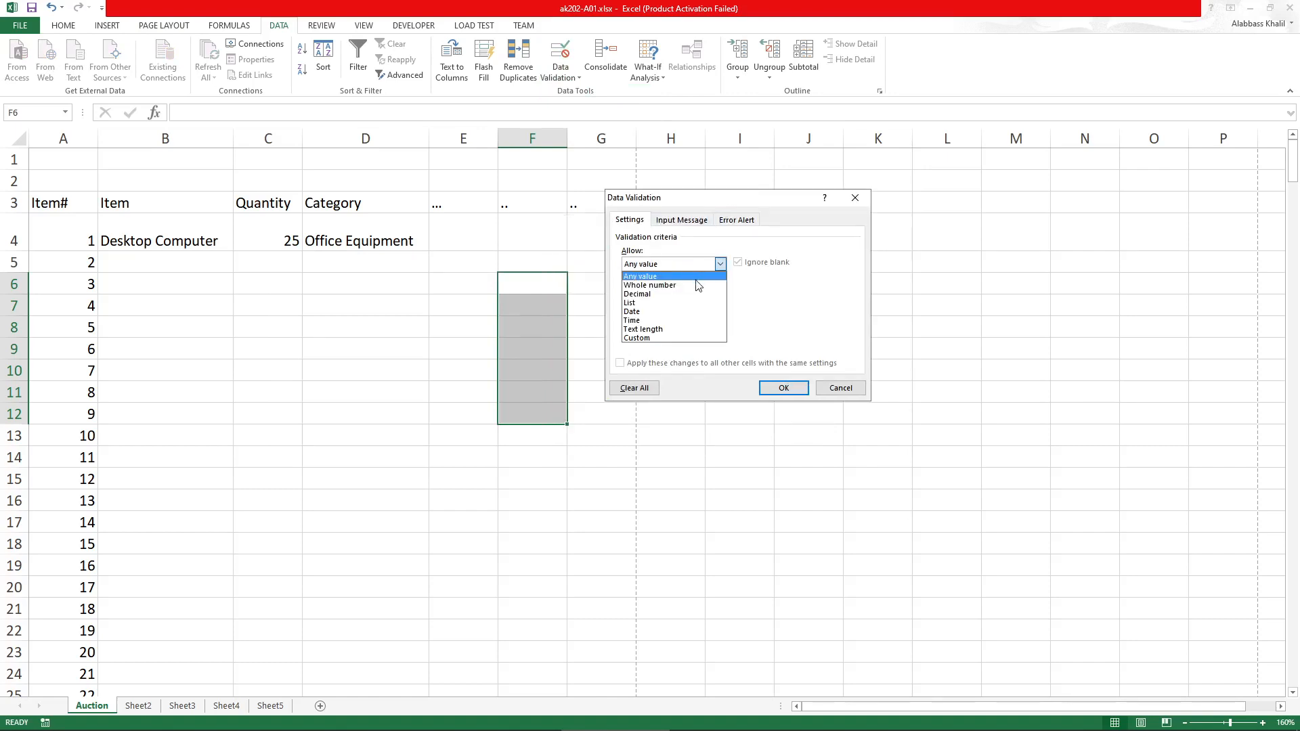
pyautogui.click(672, 295)
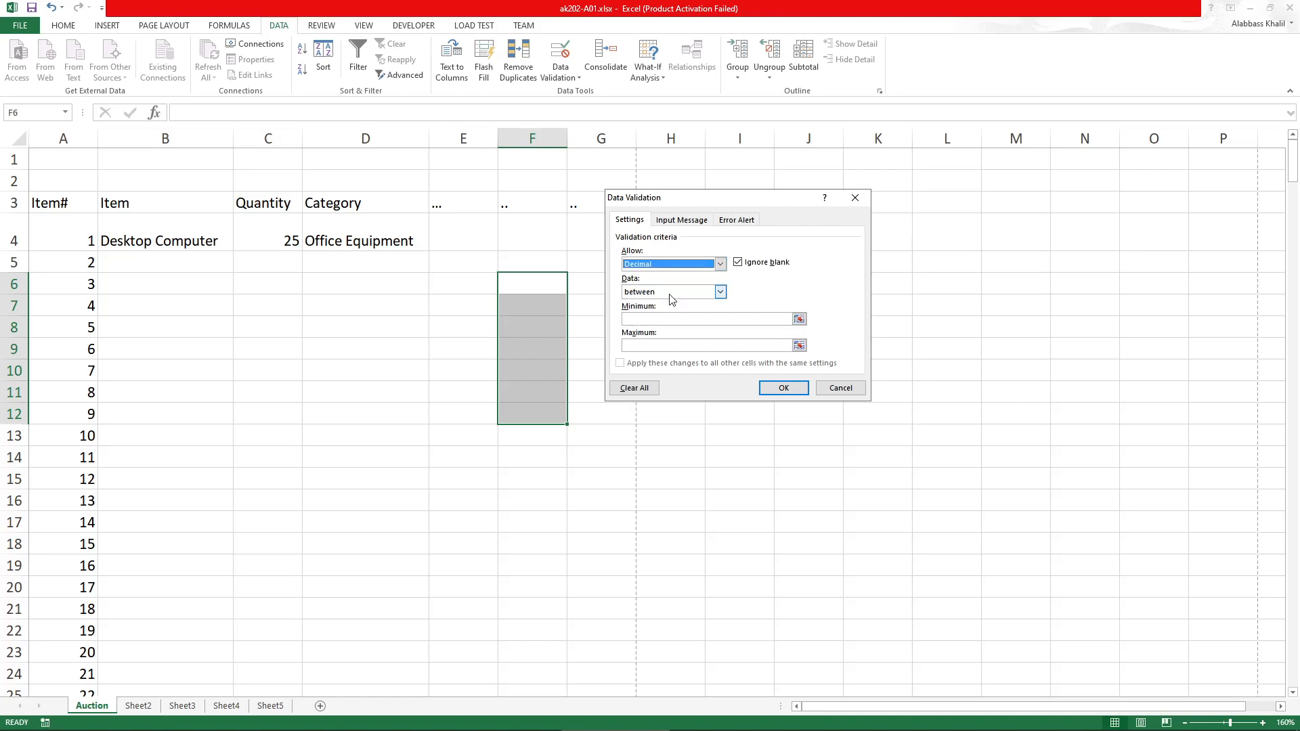
pyautogui.click(678, 292)
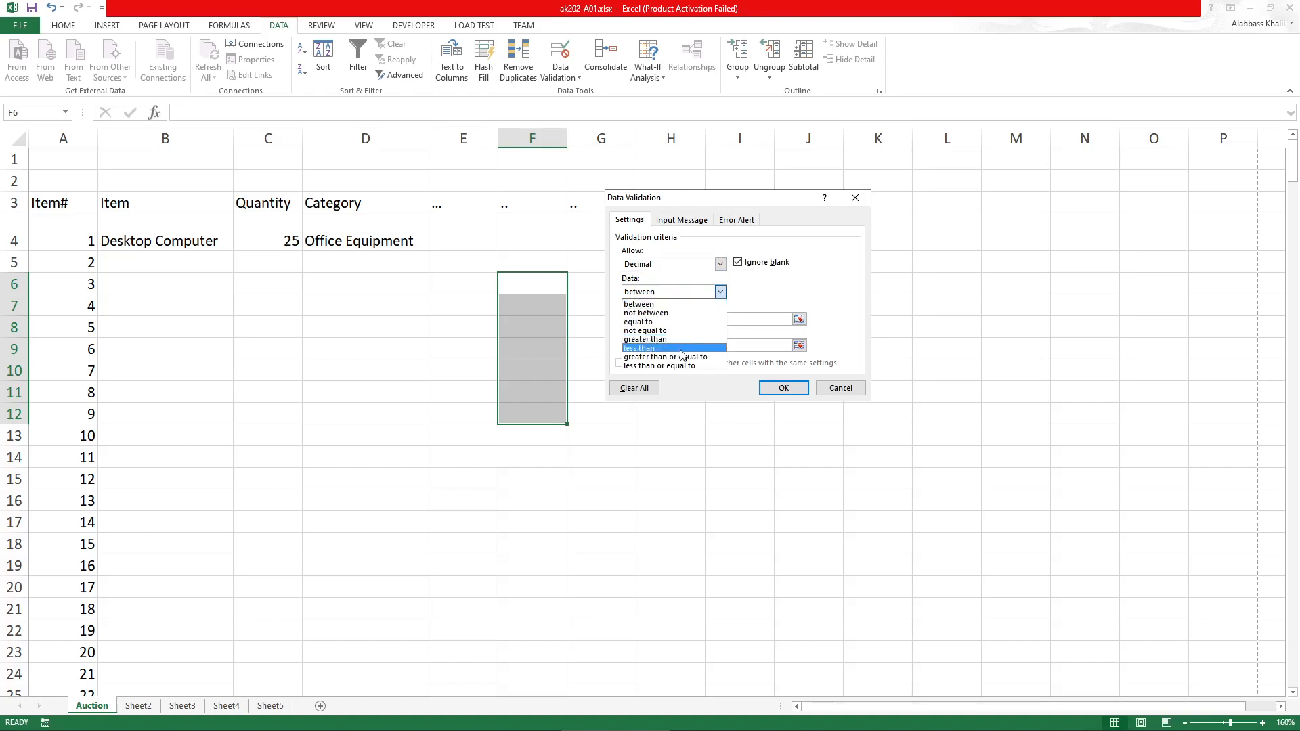
pyautogui.click(681, 357)
pyautogui.click(686, 321)
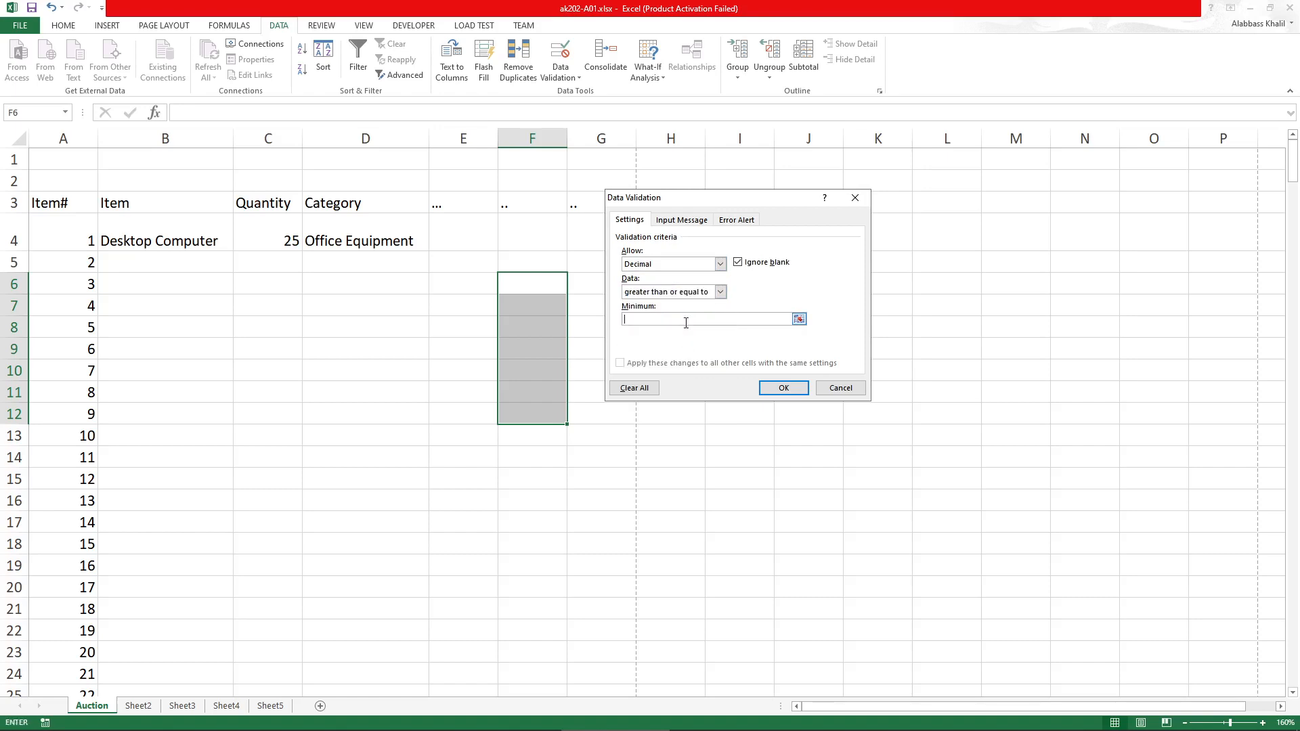
pyautogui.write('0')
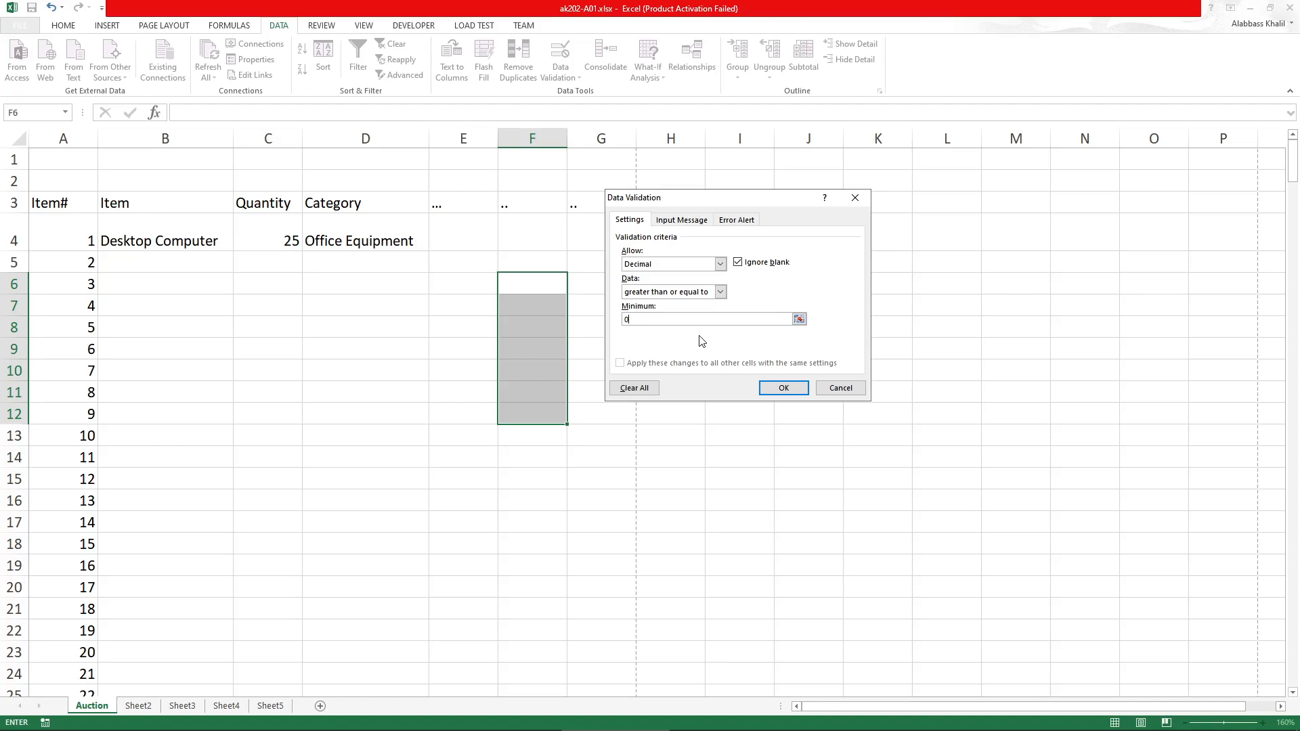
pyautogui.click(782, 388)
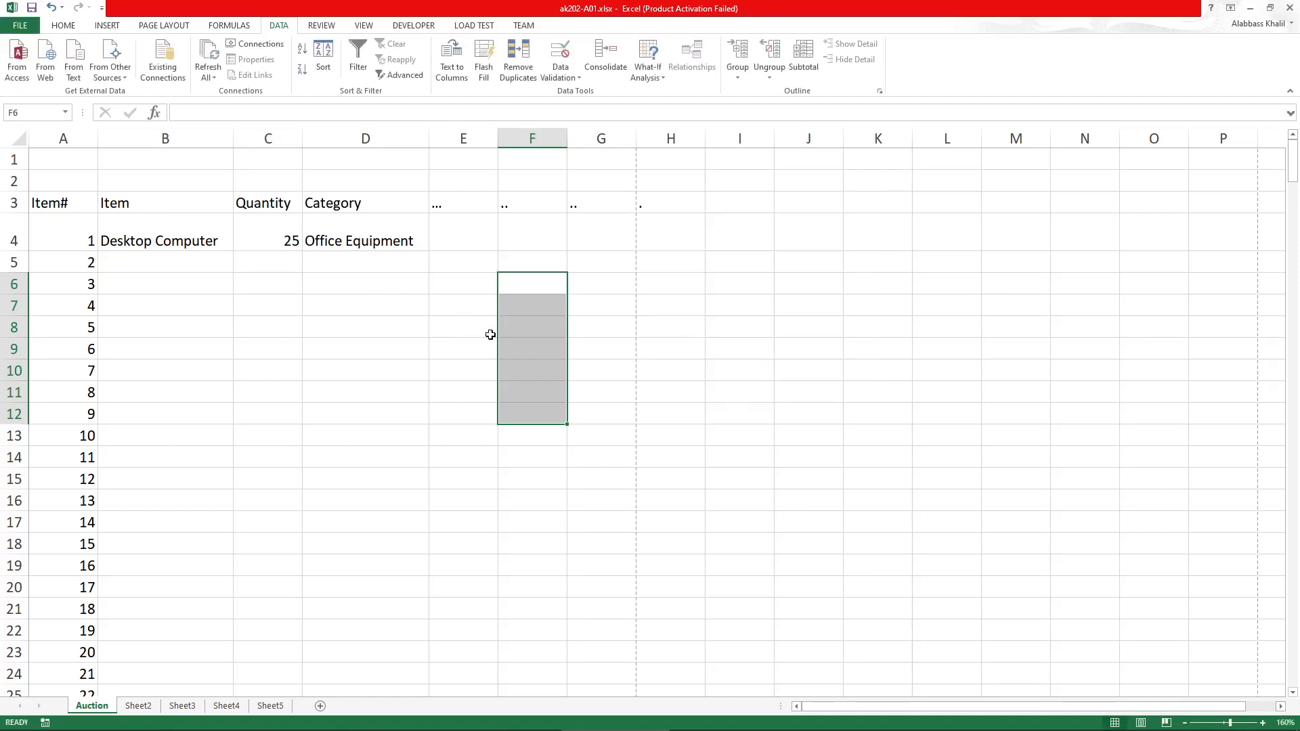
# Enter the test values 100, 50 and 0 in cells F6, F7 and F8
pyautogui.click(516, 279)
pyautogui.moveTo(523, 420); pyautogui.dragTo(527, 286)
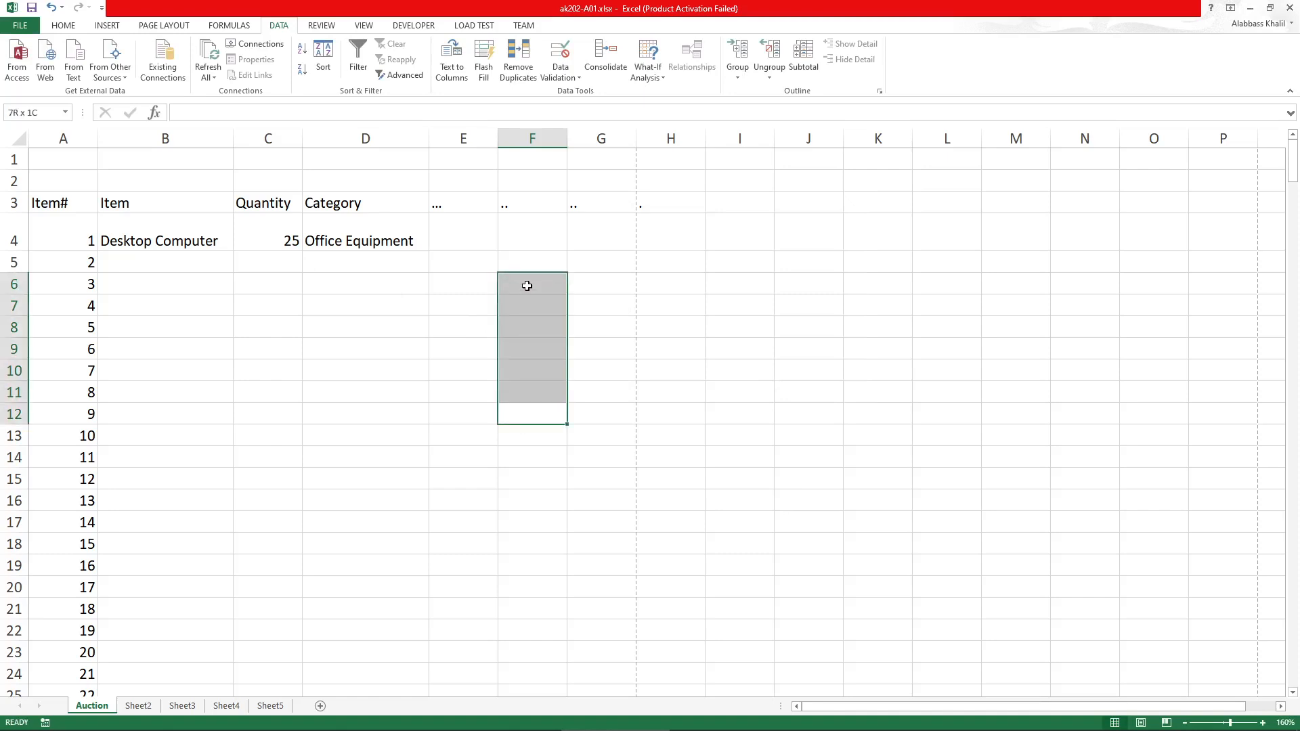
pyautogui.click(527, 286)
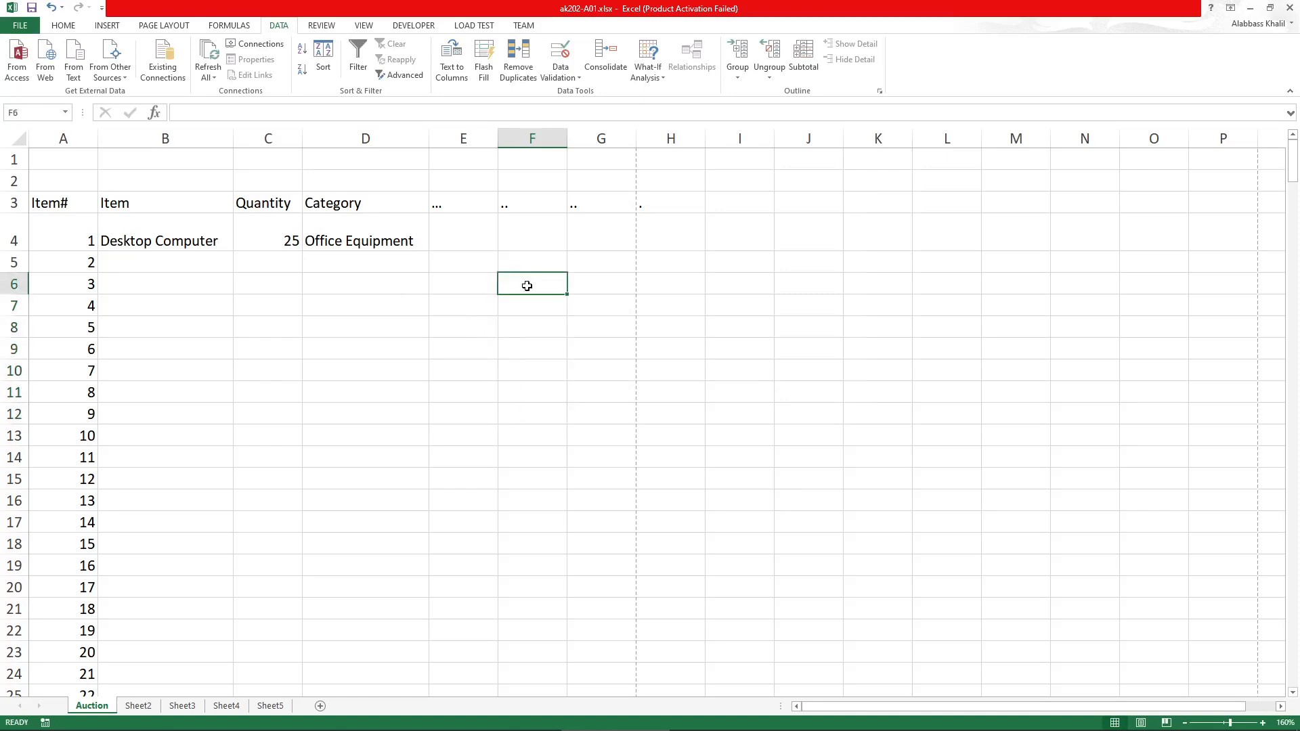
pyautogui.write('100')
pyautogui.press('Return')
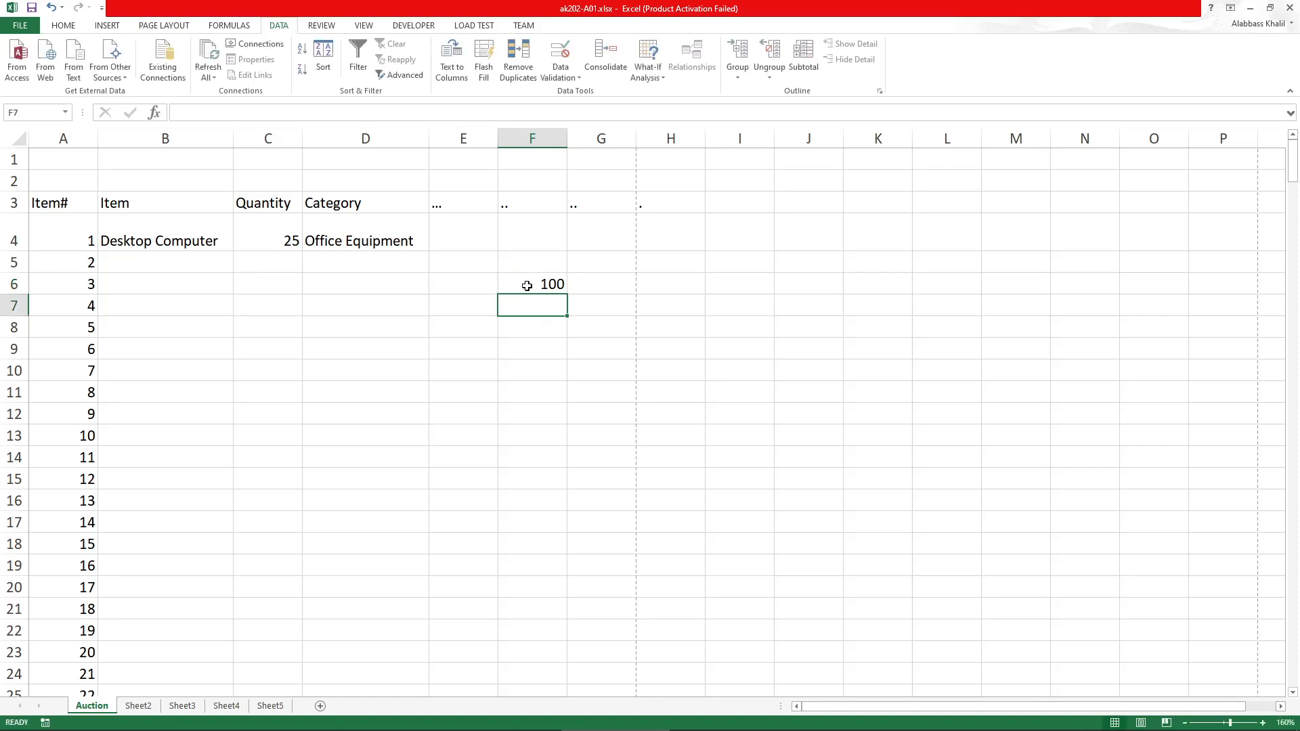
pyautogui.write('50')
pyautogui.press('Return')
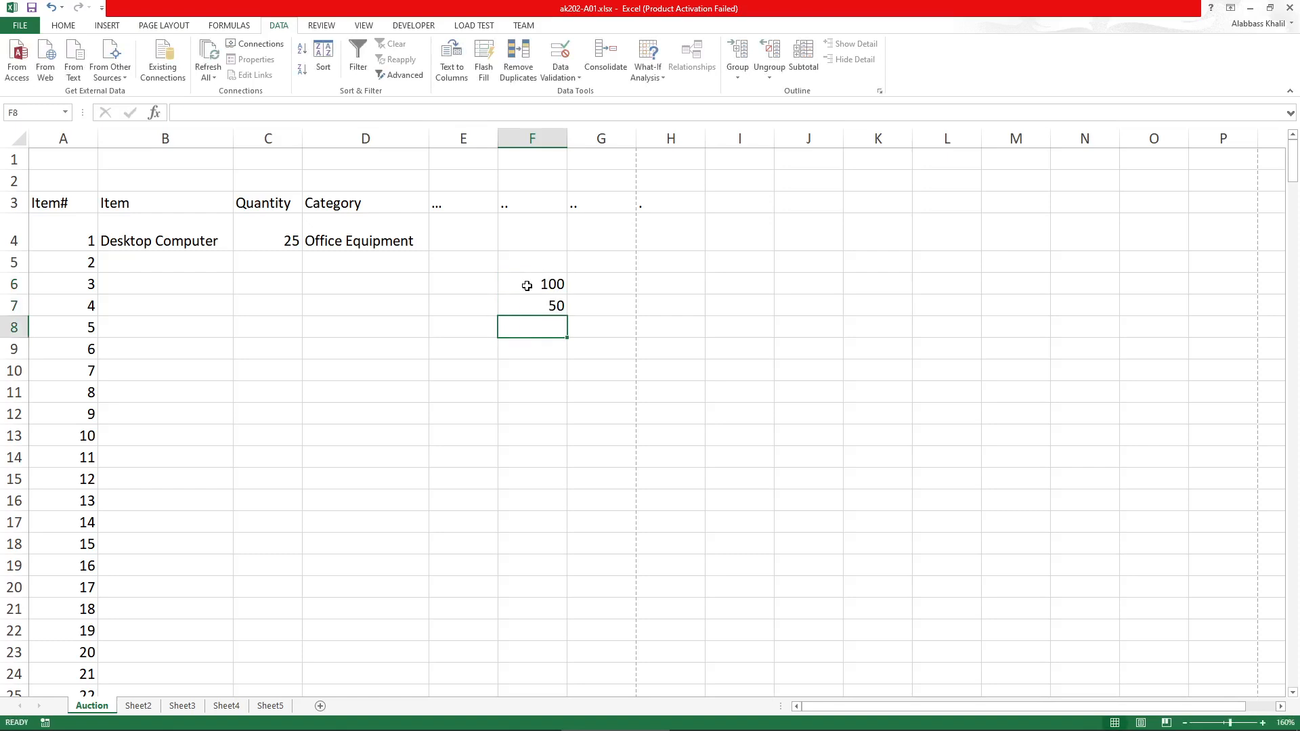
pyautogui.write('0')
pyautogui.press('Return')
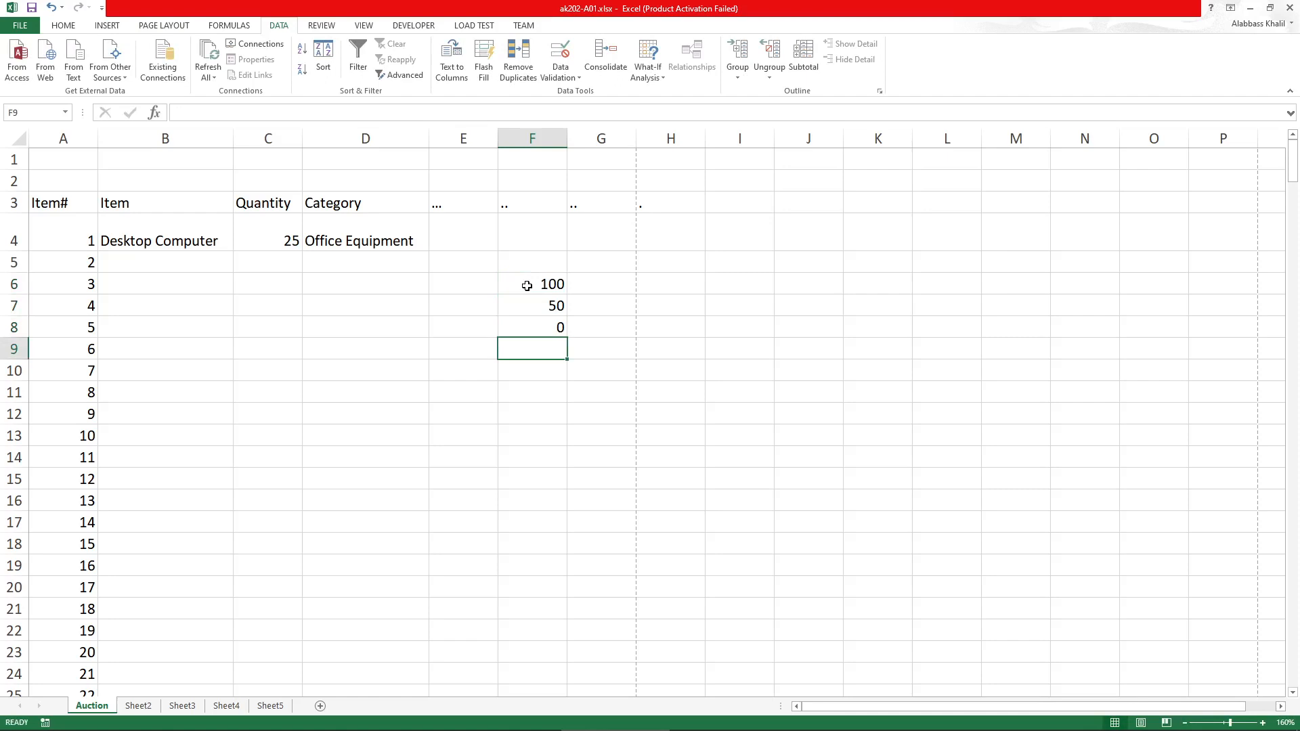
# Test the validation rule by trying -20 twice in cell F9, and replace the entry with 99
pyautogui.write('-20')
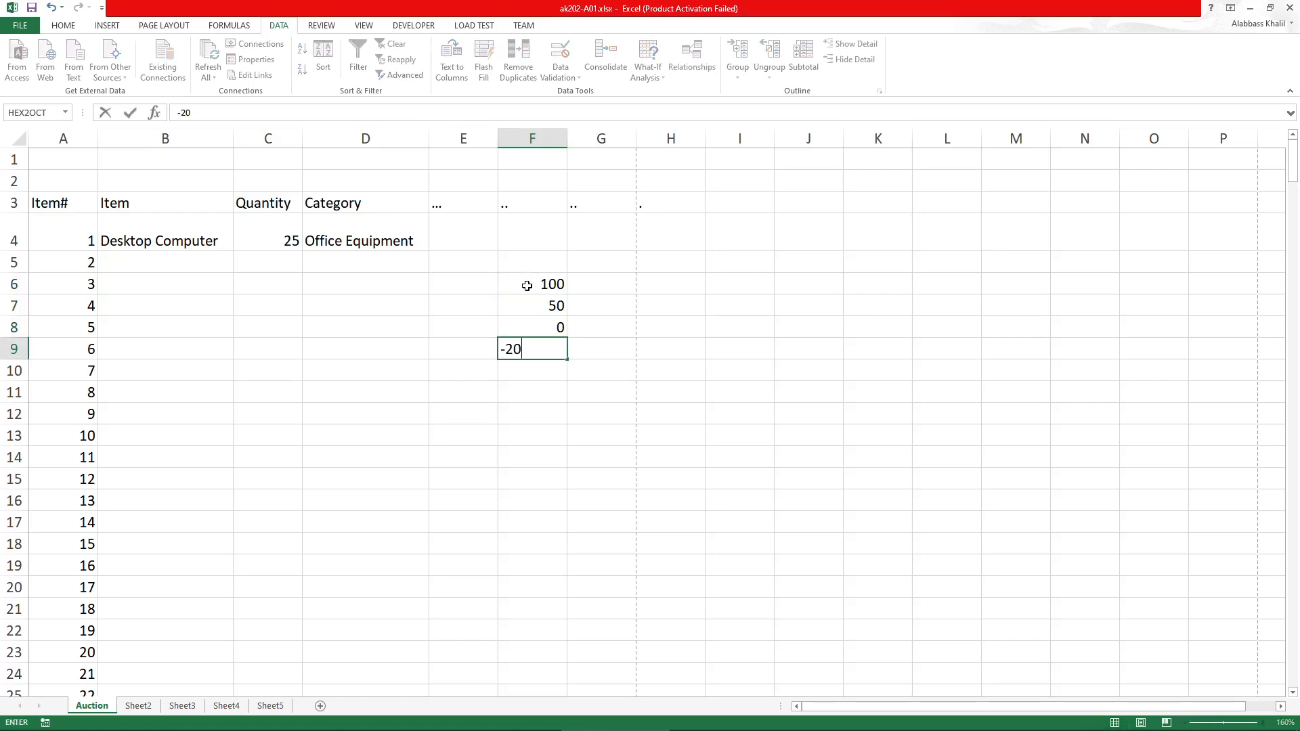
pyautogui.press('Return')
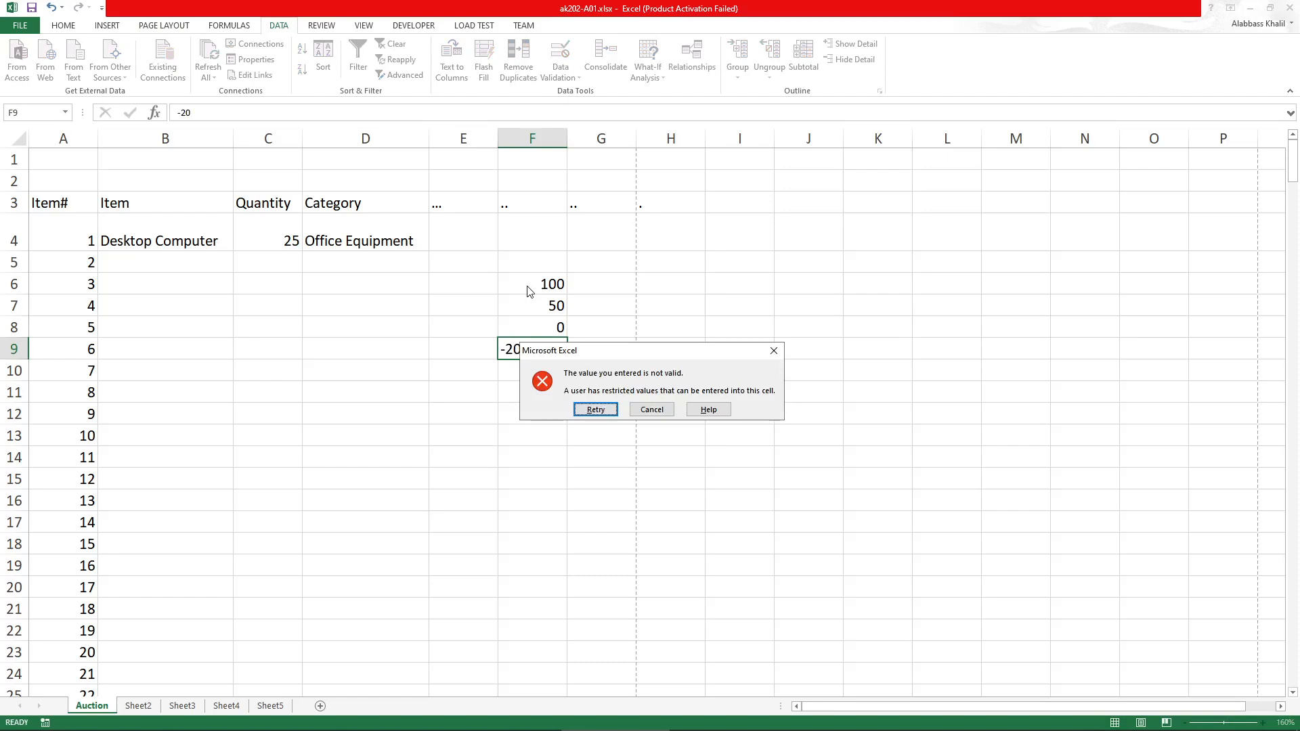
pyautogui.click(651, 410)
pyautogui.write('-20')
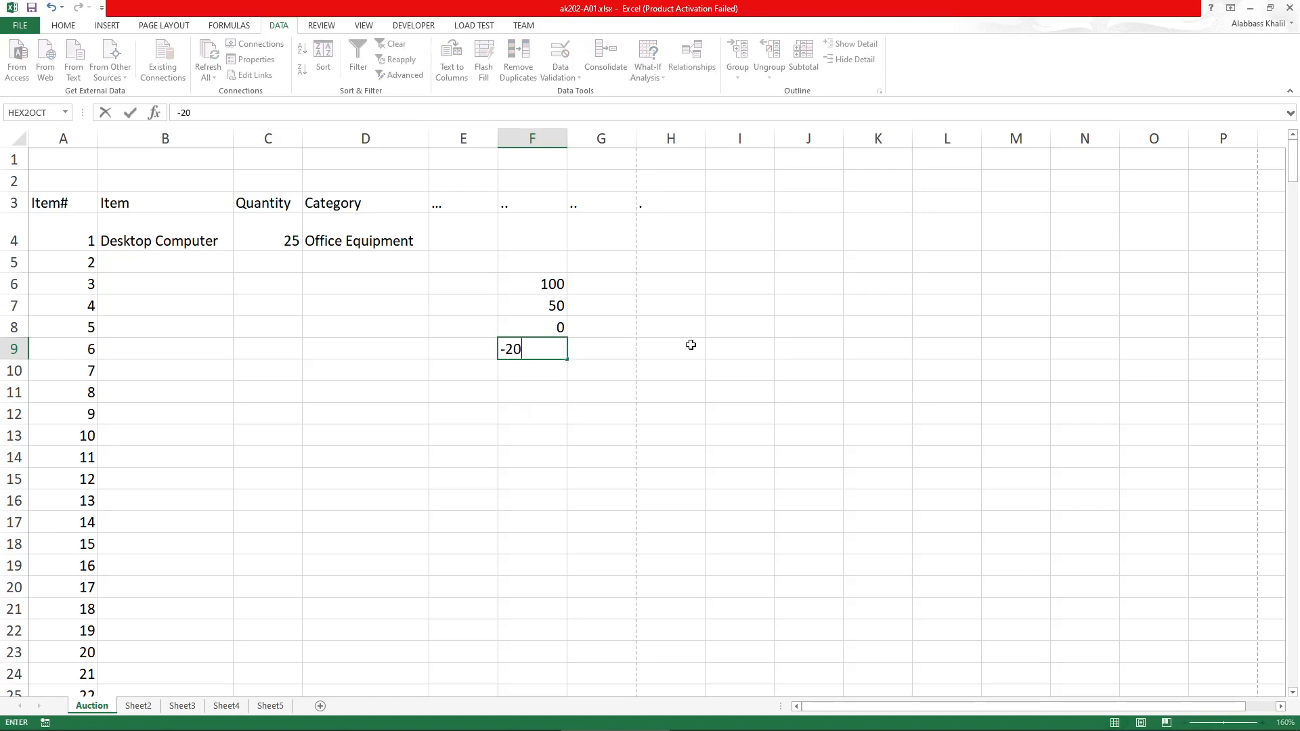
pyautogui.press('Return')
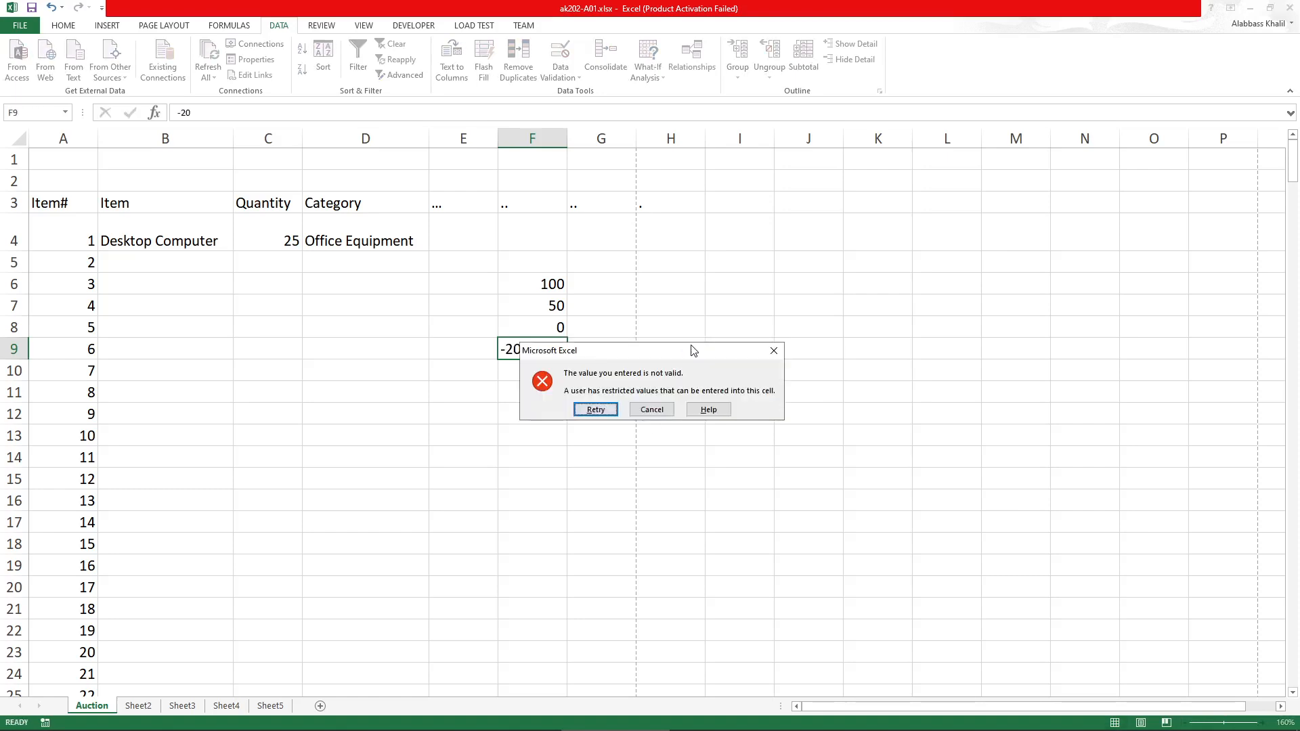
pyautogui.click(608, 410)
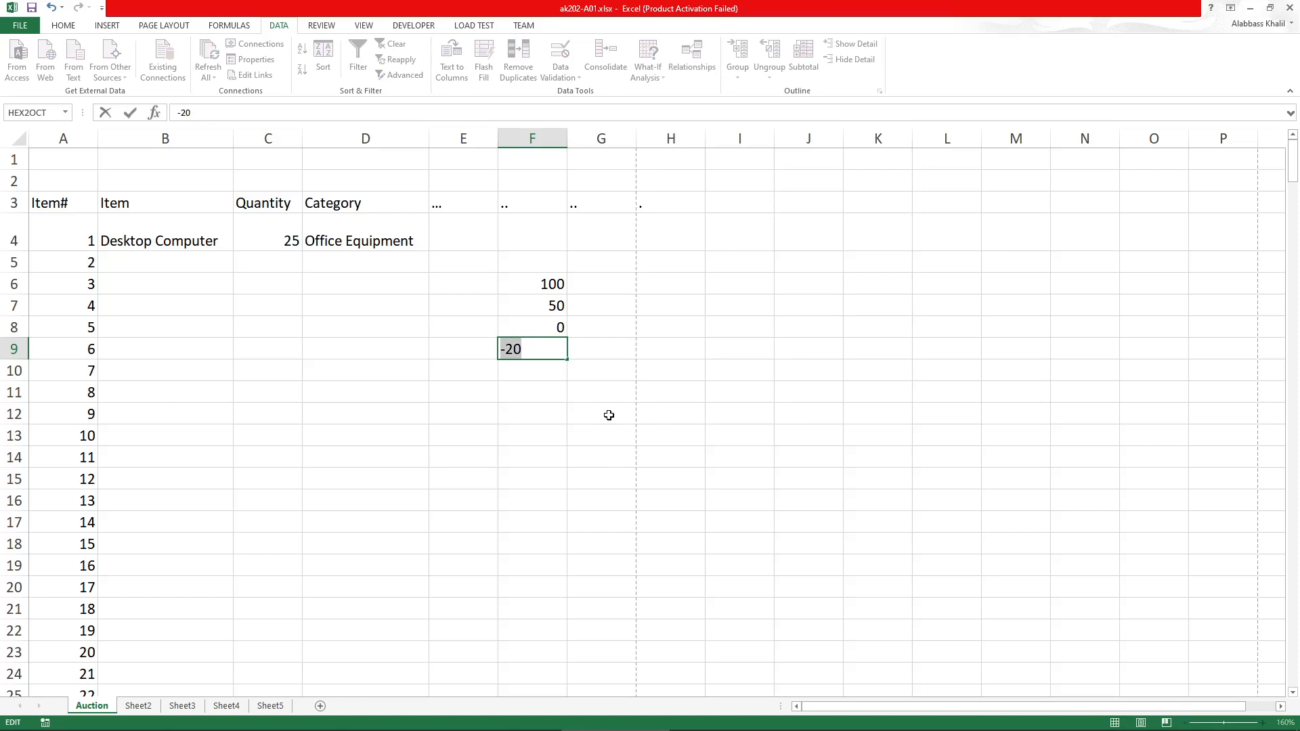
pyautogui.write('99')
pyautogui.press('Return')
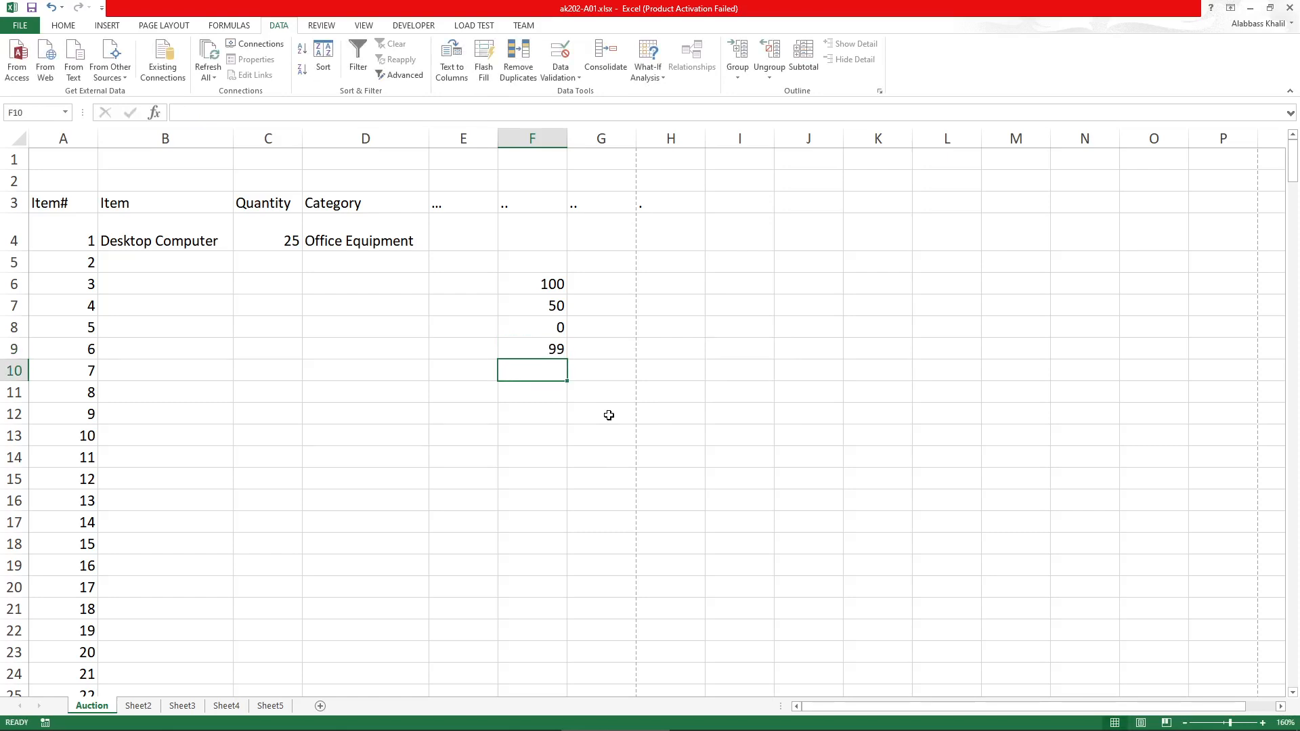
# Enter 20 in cell F10, and in F11 try -20 and replace it with 200
pyautogui.write('20')
pyautogui.press('Return')
pyautogui.write('-20')
pyautogui.press('Return')
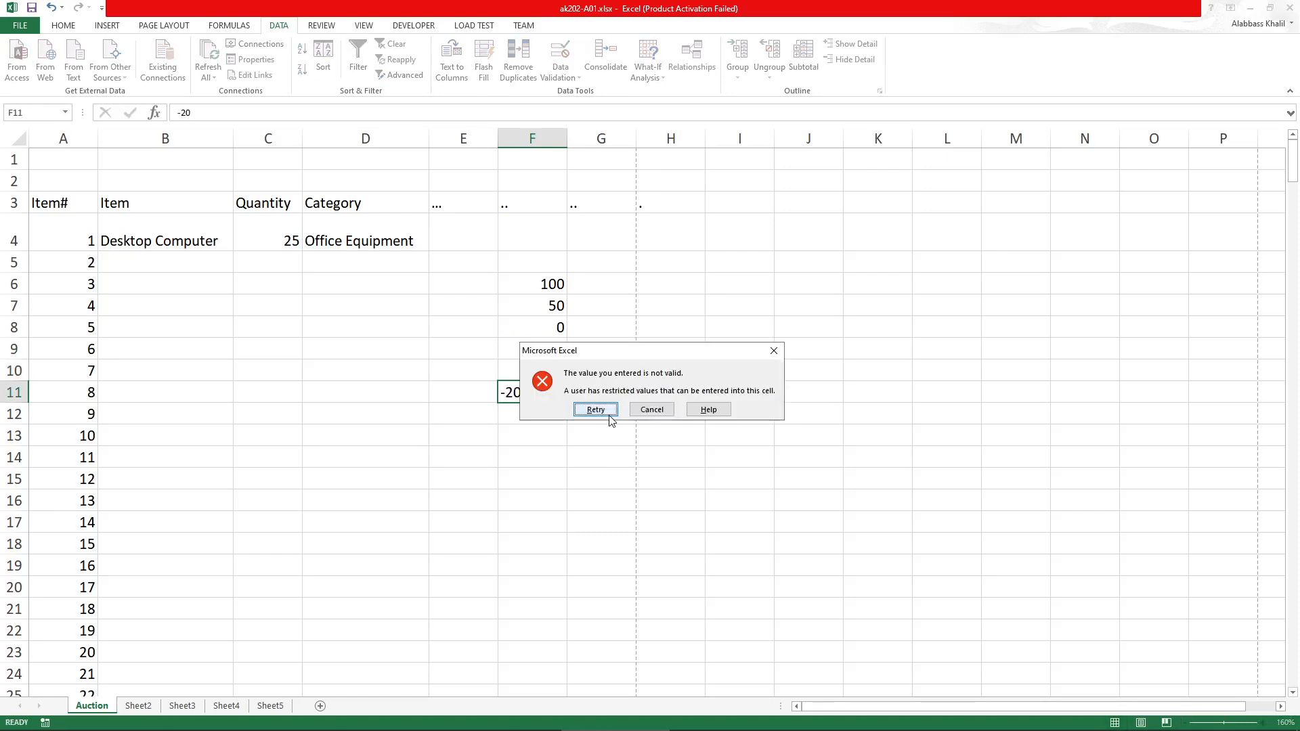
pyautogui.click(609, 414)
pyautogui.write('200')
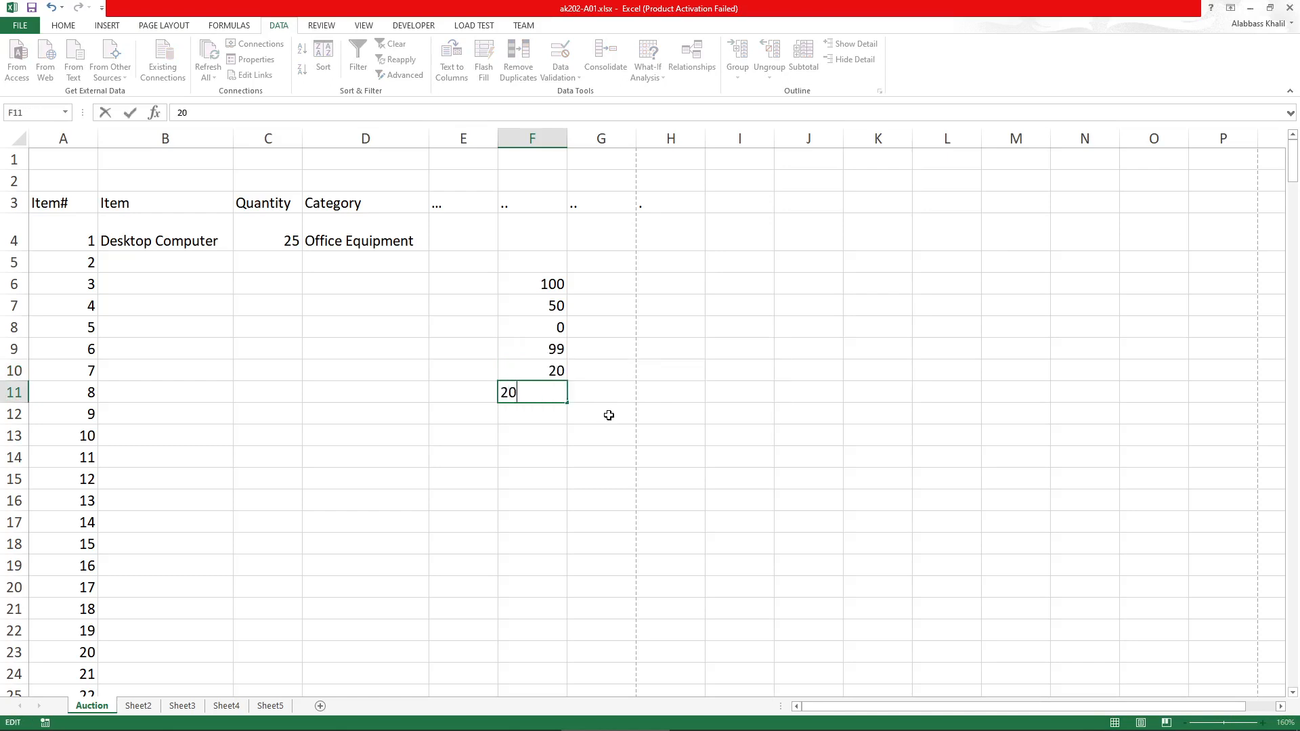
pyautogui.press('Return')
# Try -20 in cell F12 and replace the entry with 20
pyautogui.write('-20')
pyautogui.press('Return')
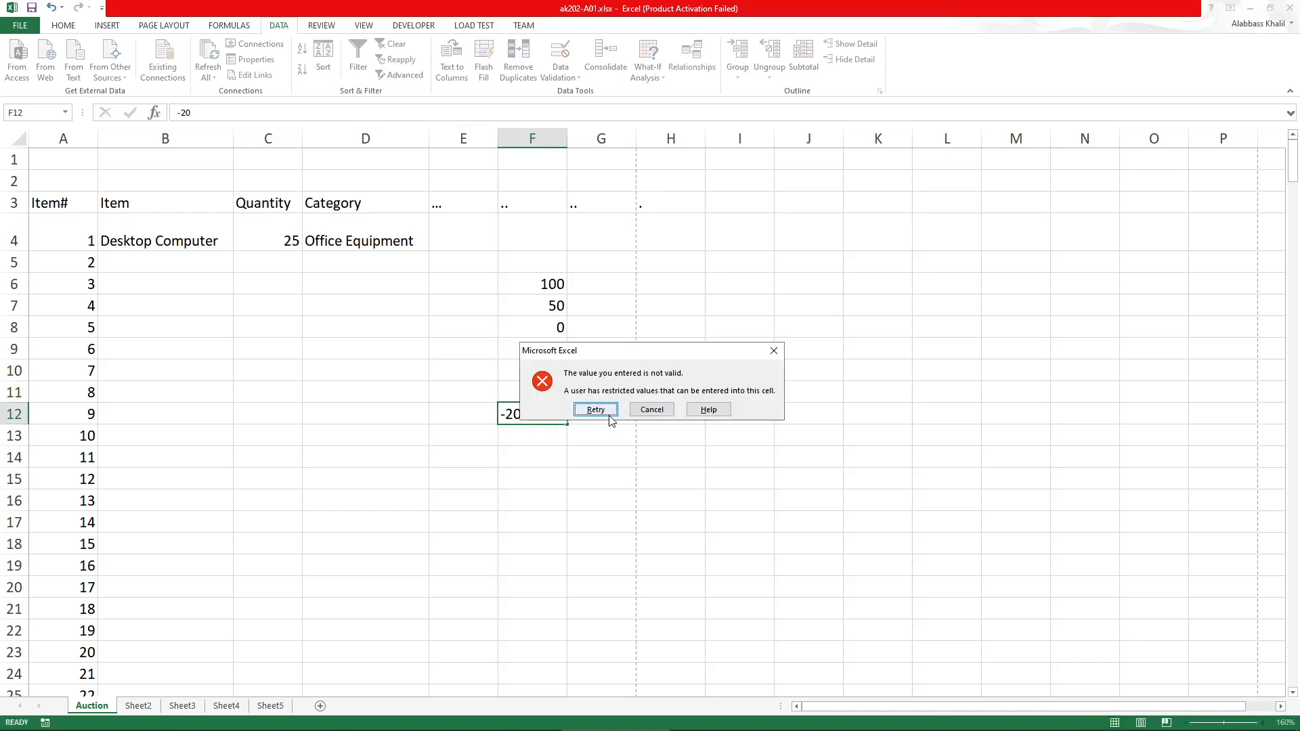
pyautogui.click(609, 414)
pyautogui.write('20')
pyautogui.press('Return')
# Enter the negative values -200, -2000 and -3000 in cells F13, F14 and F15 below the validated range
pyautogui.write('-200')
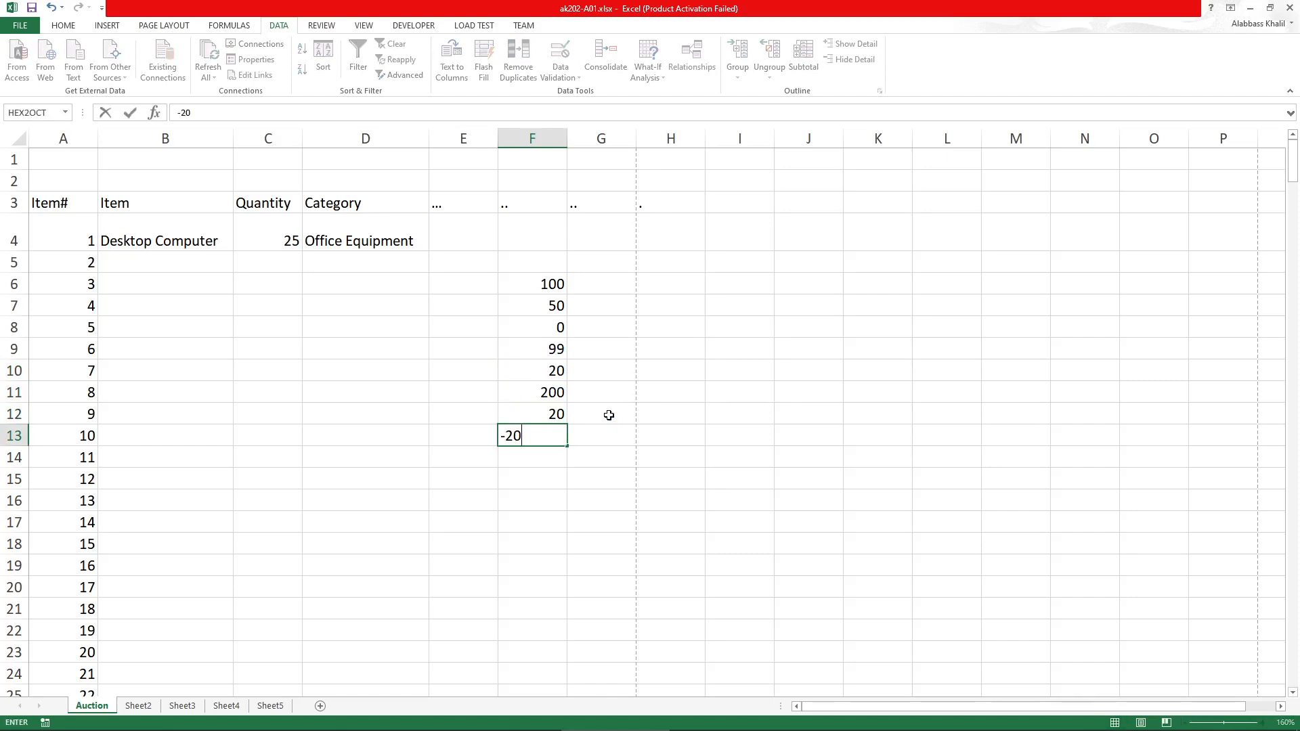
pyautogui.press('Return')
pyautogui.write('-2000')
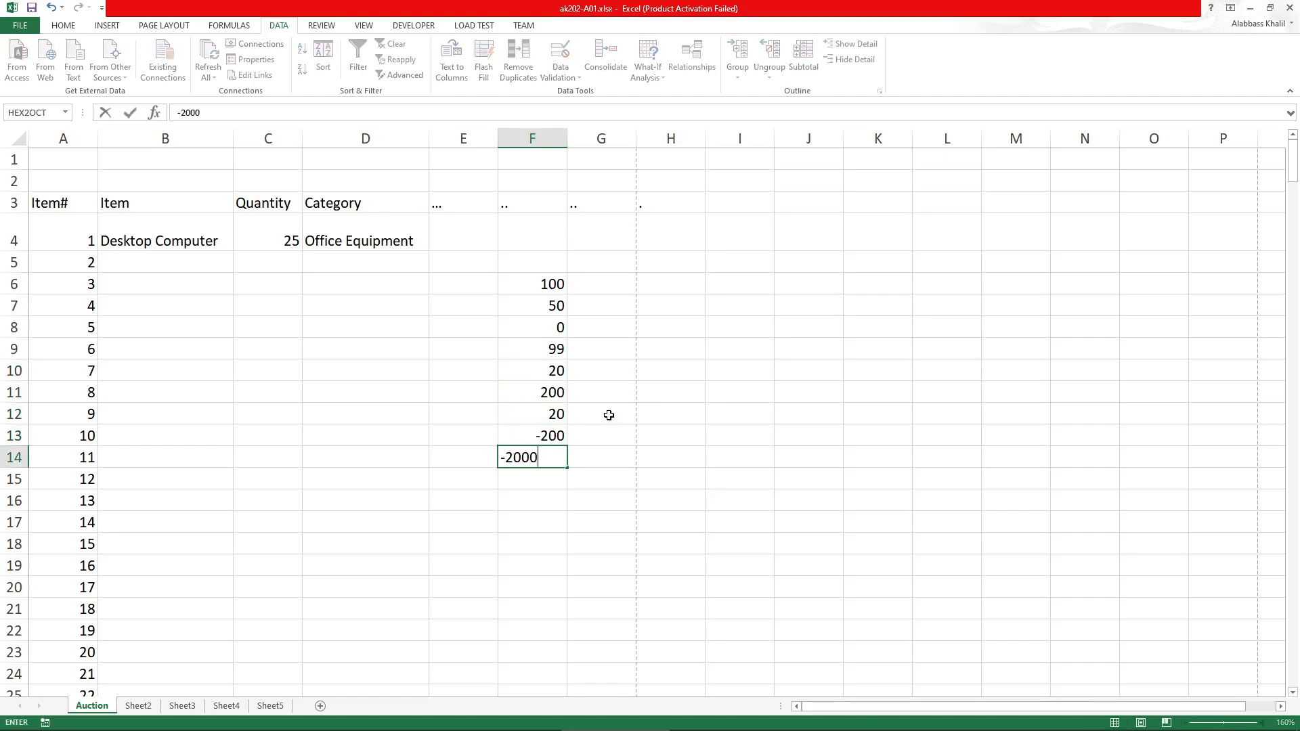
pyautogui.press('Return')
pyautogui.write('-3000')
pyautogui.press('Return')
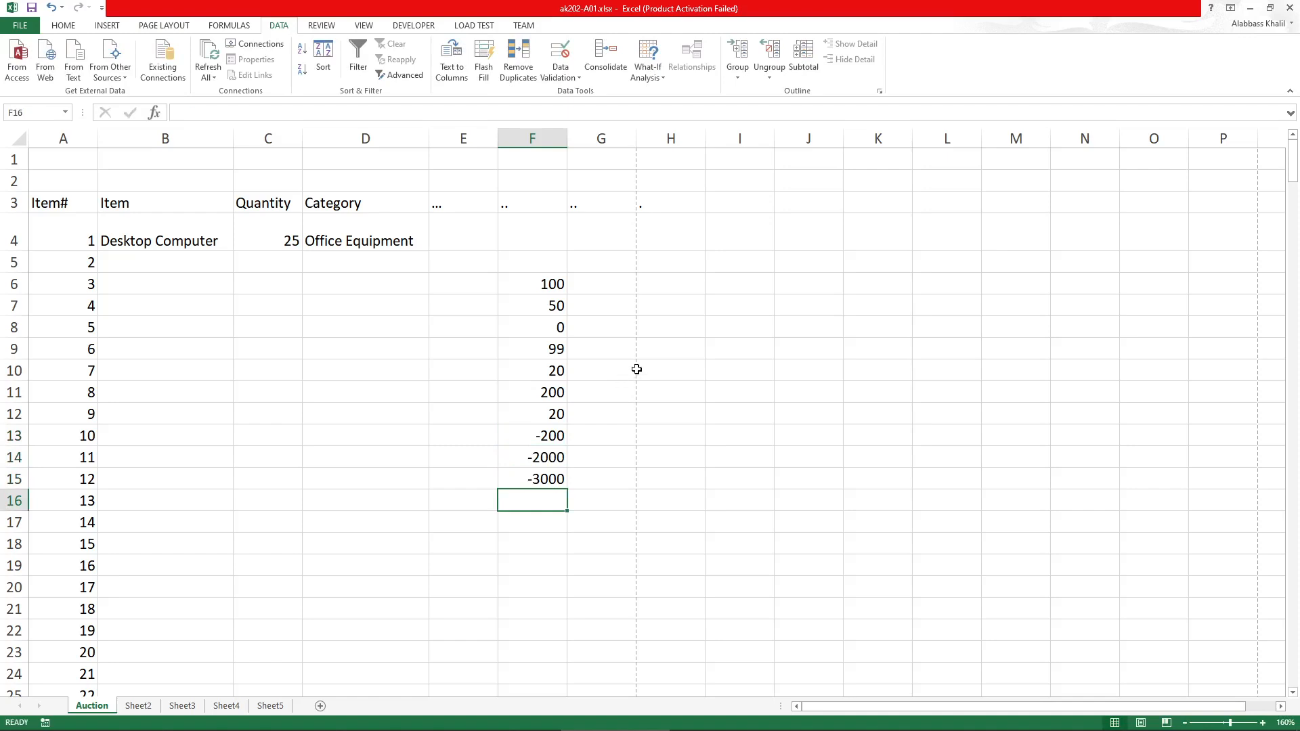
# Enter 100, 200 and 300 in cells H6, H7 and H8
pyautogui.click(693, 271)
pyautogui.click(713, 282)
pyautogui.click(697, 282)
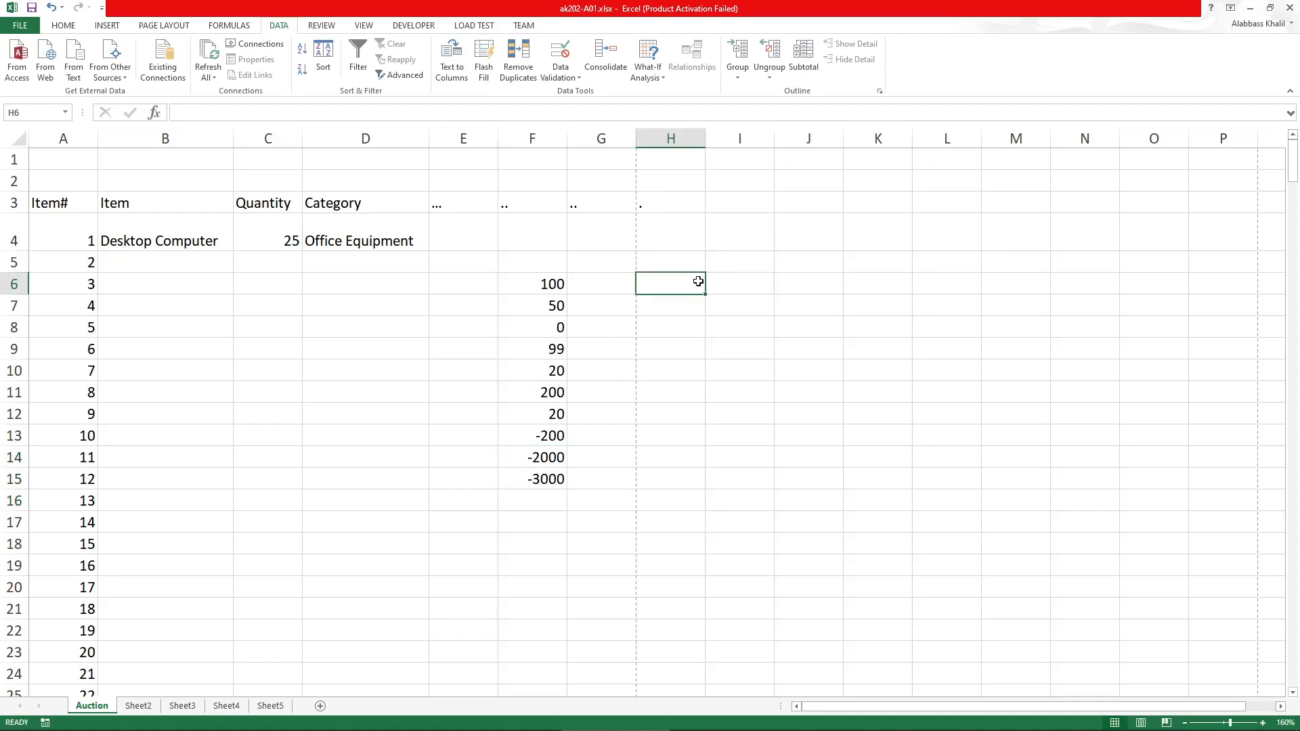
pyautogui.write('100')
pyautogui.press('Return')
pyautogui.write('200')
pyautogui.press('Return')
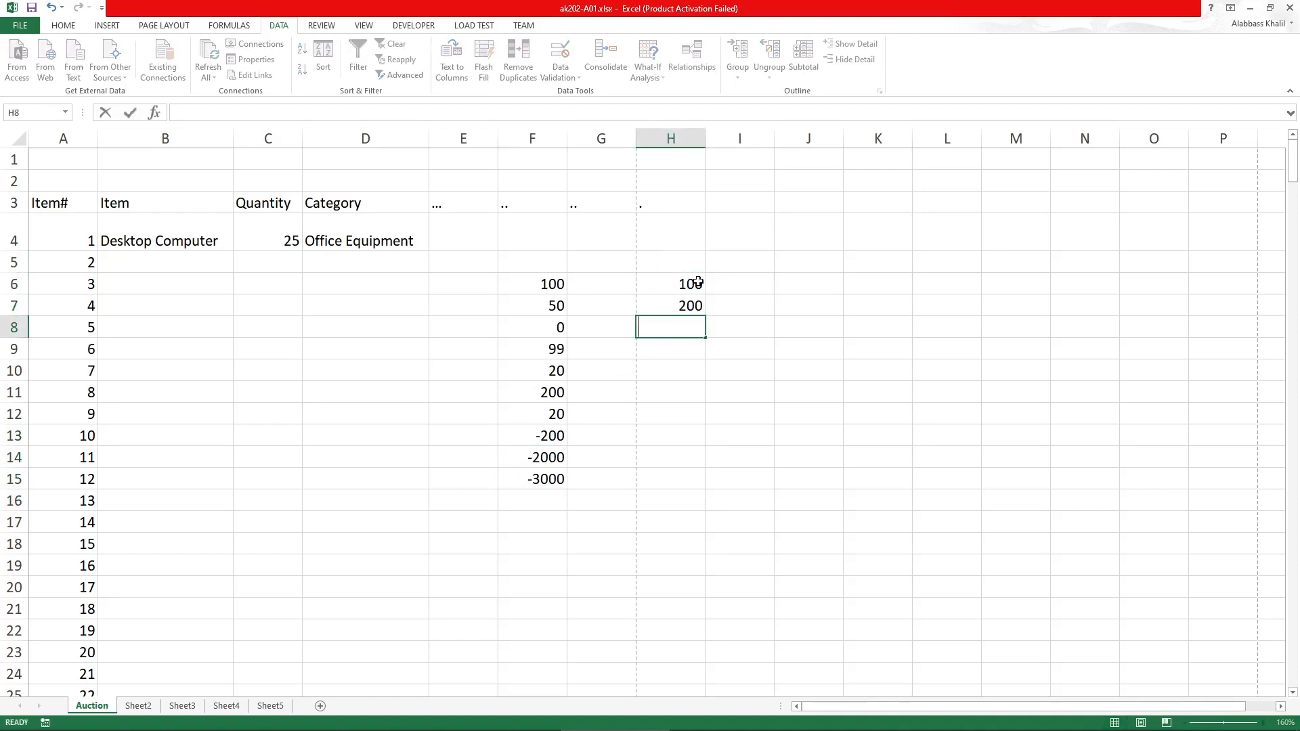
pyautogui.write('300')
pyautogui.press('Return')
# Continue column H with -40, -20, 0 and 300 in cells H9 to H12
pyautogui.write('-00')
pyautogui.press('Return')
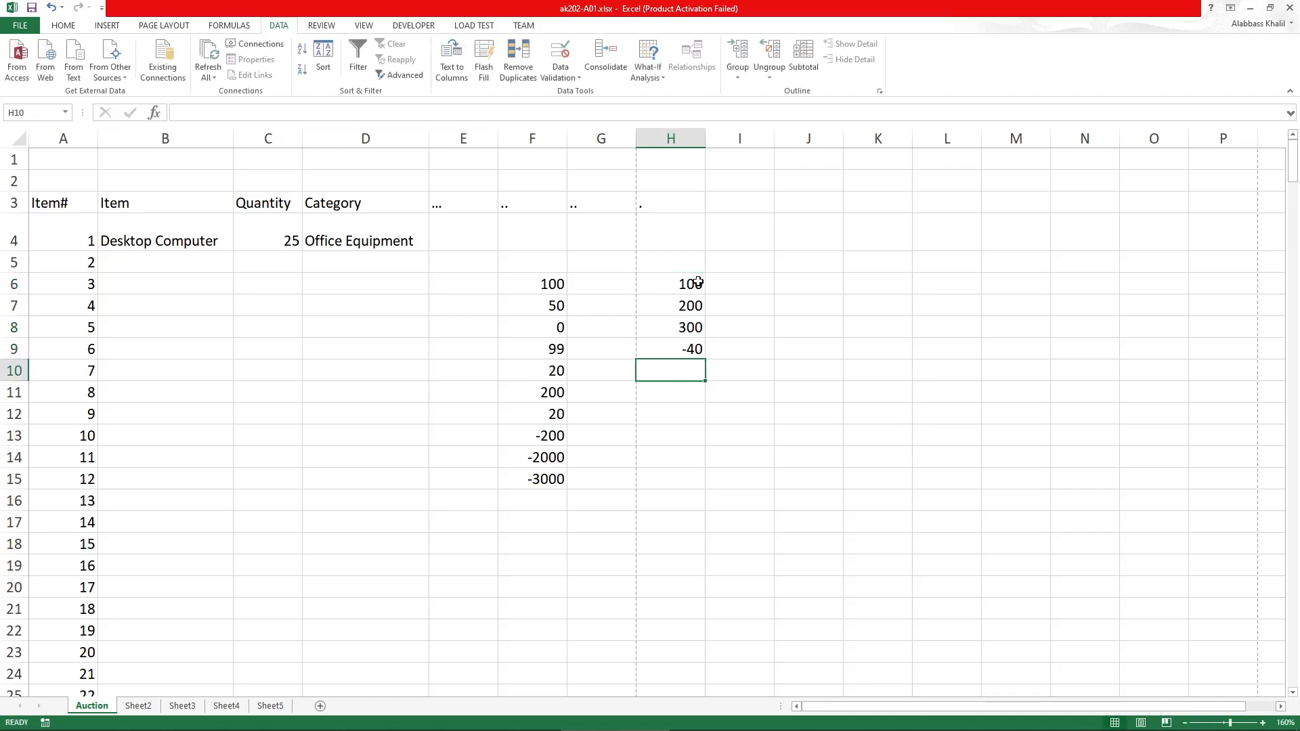
pyautogui.write('-20')
pyautogui.press('Return')
pyautogui.write('0')
pyautogui.press('Return')
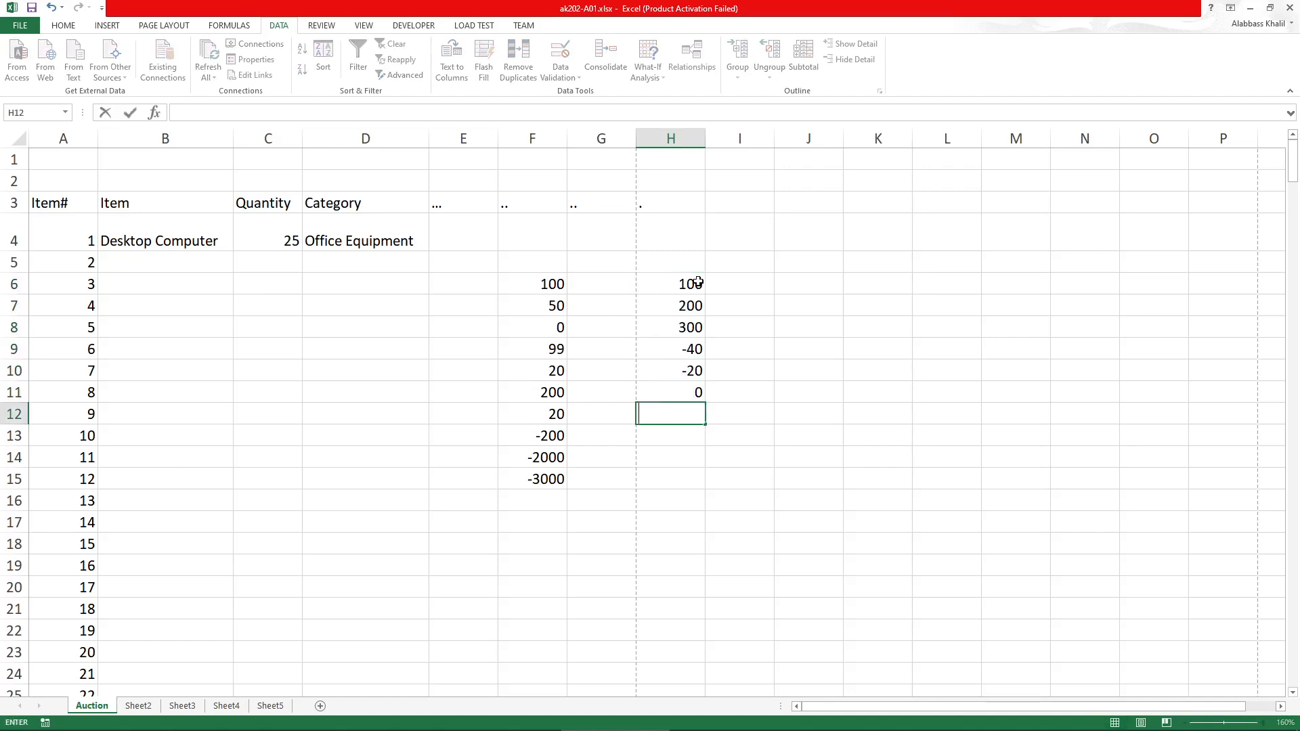
pyautogui.write('300')
pyautogui.press('Return')
# Apply a data validation rule to cells H6:H12 allowing decimals greater than or equal to a minimum of 0
pyautogui.click(677, 279)
pyautogui.moveTo(683, 323); pyautogui.dragTo(691, 414)
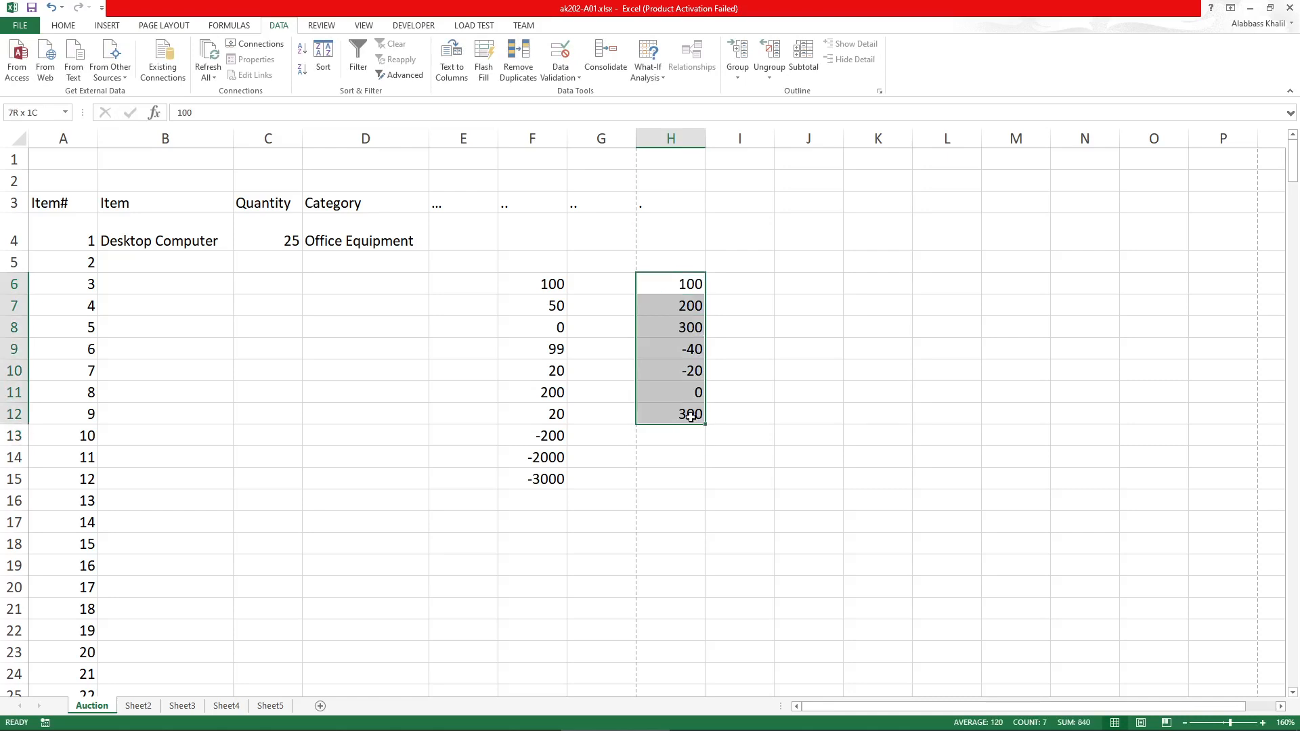
pyautogui.click(556, 77)
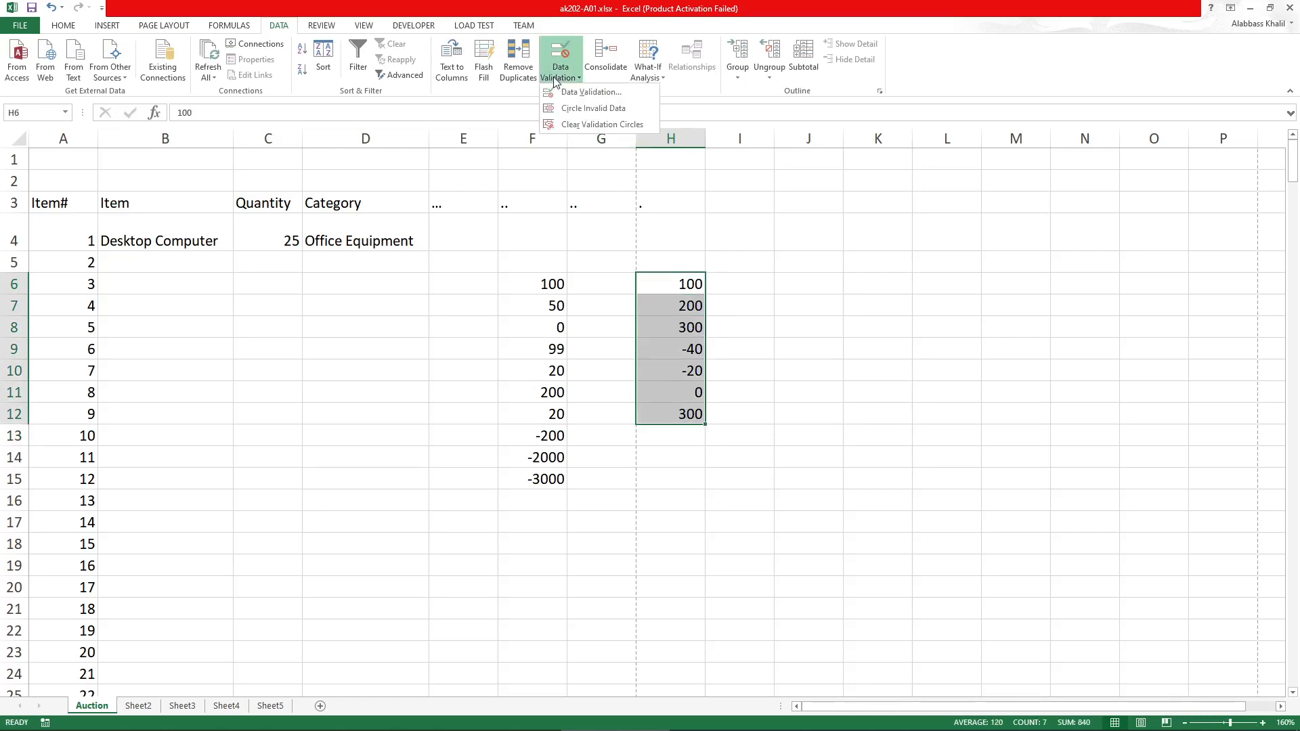
pyautogui.click(607, 92)
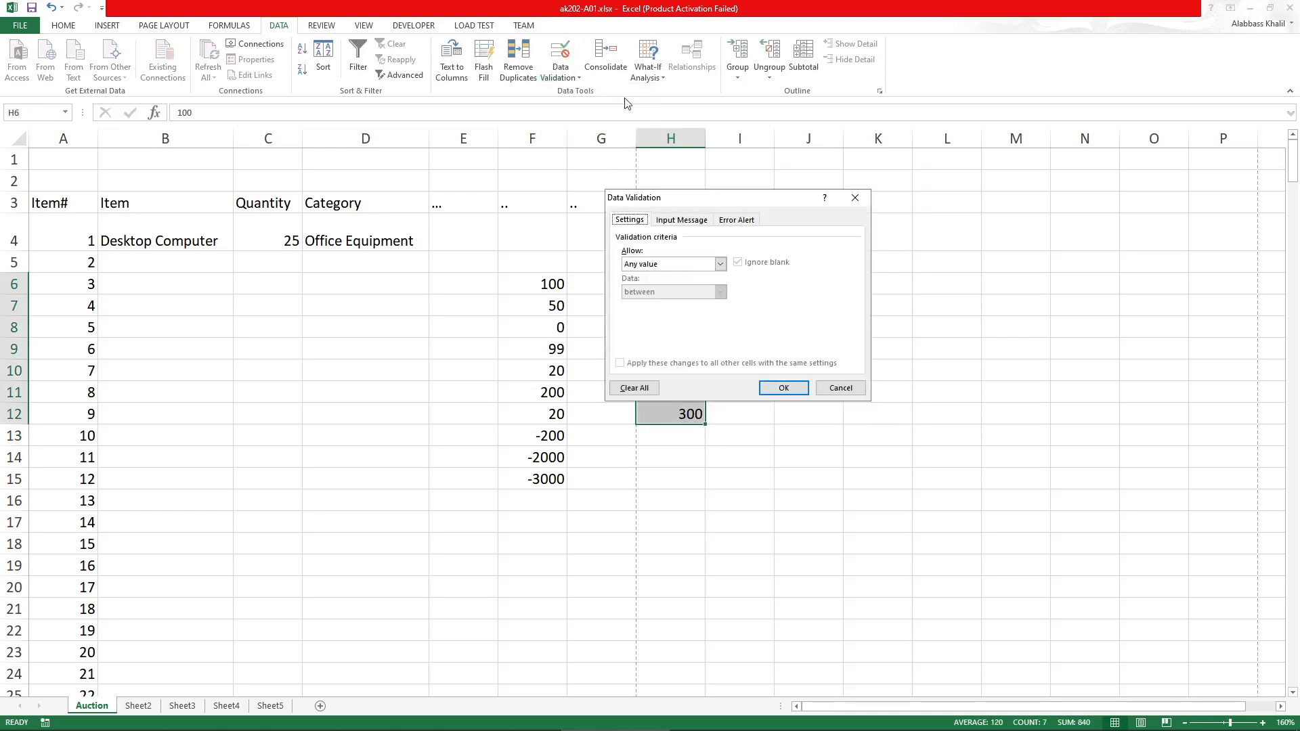
pyautogui.click(720, 264)
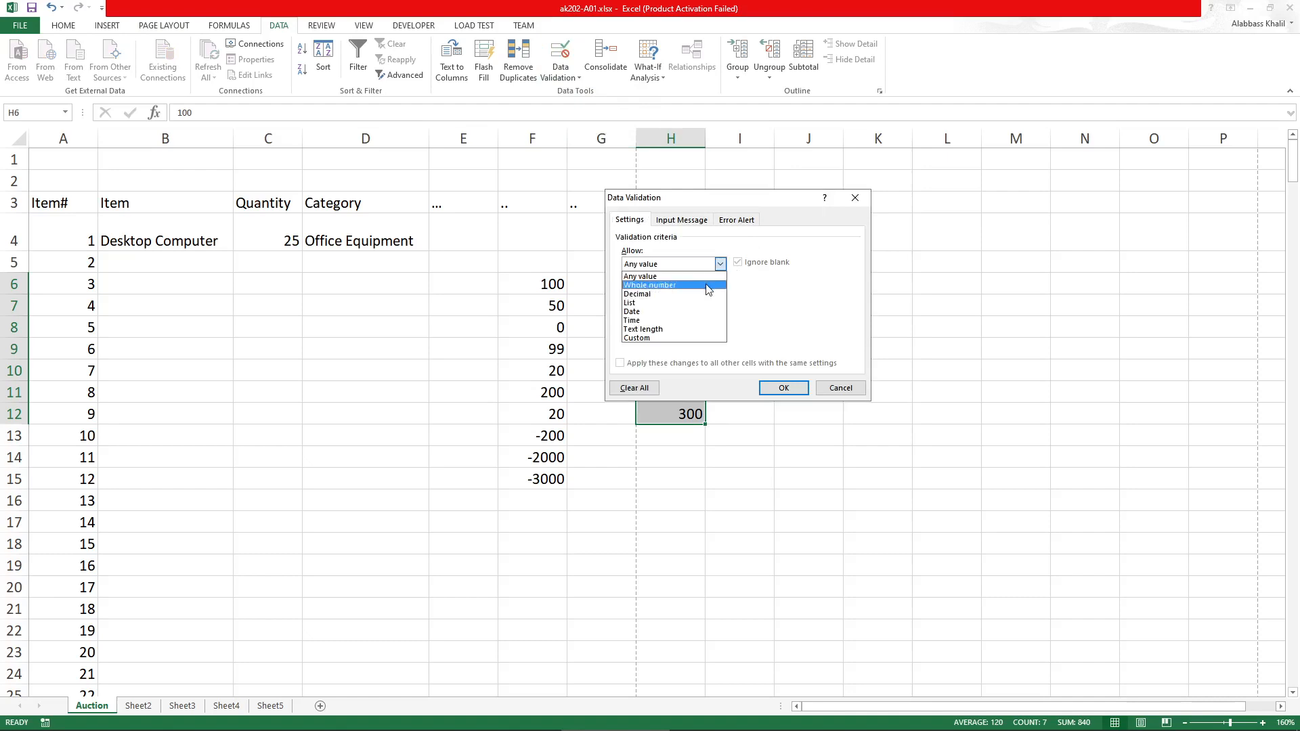
pyautogui.click(693, 295)
pyautogui.click(694, 292)
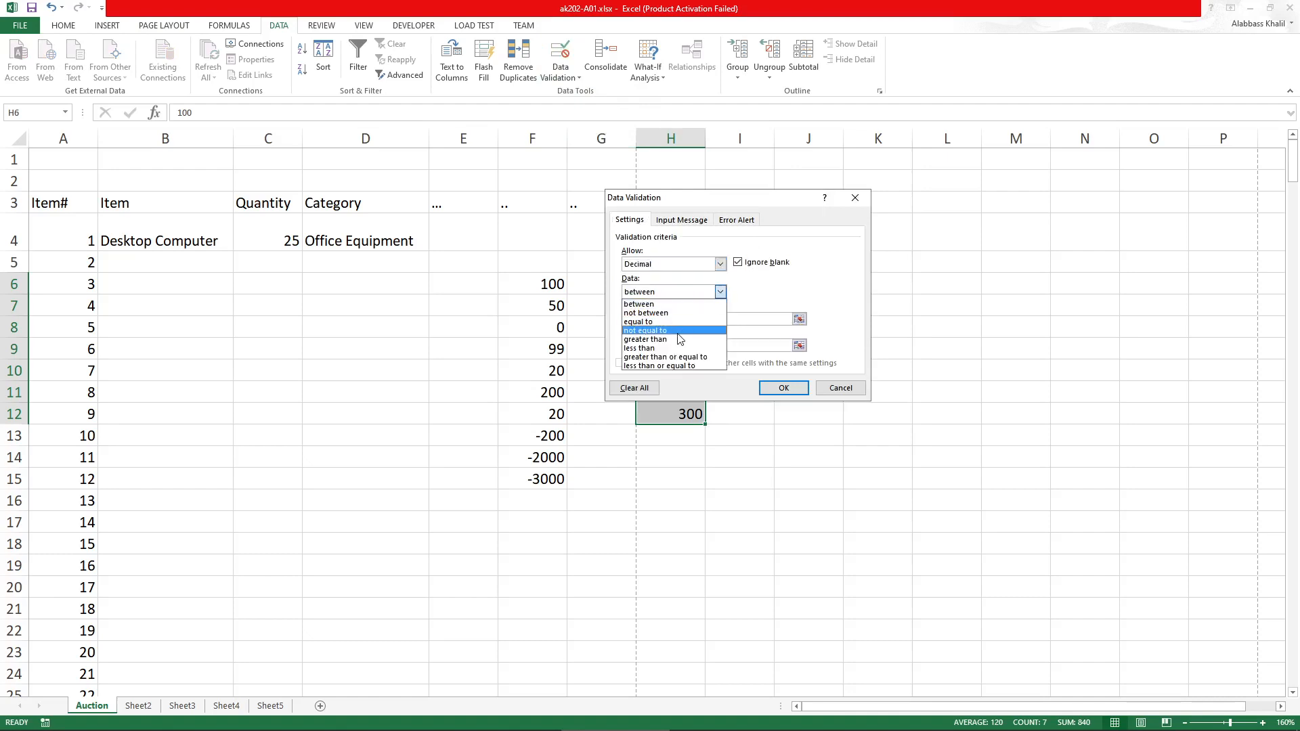
pyautogui.click(680, 356)
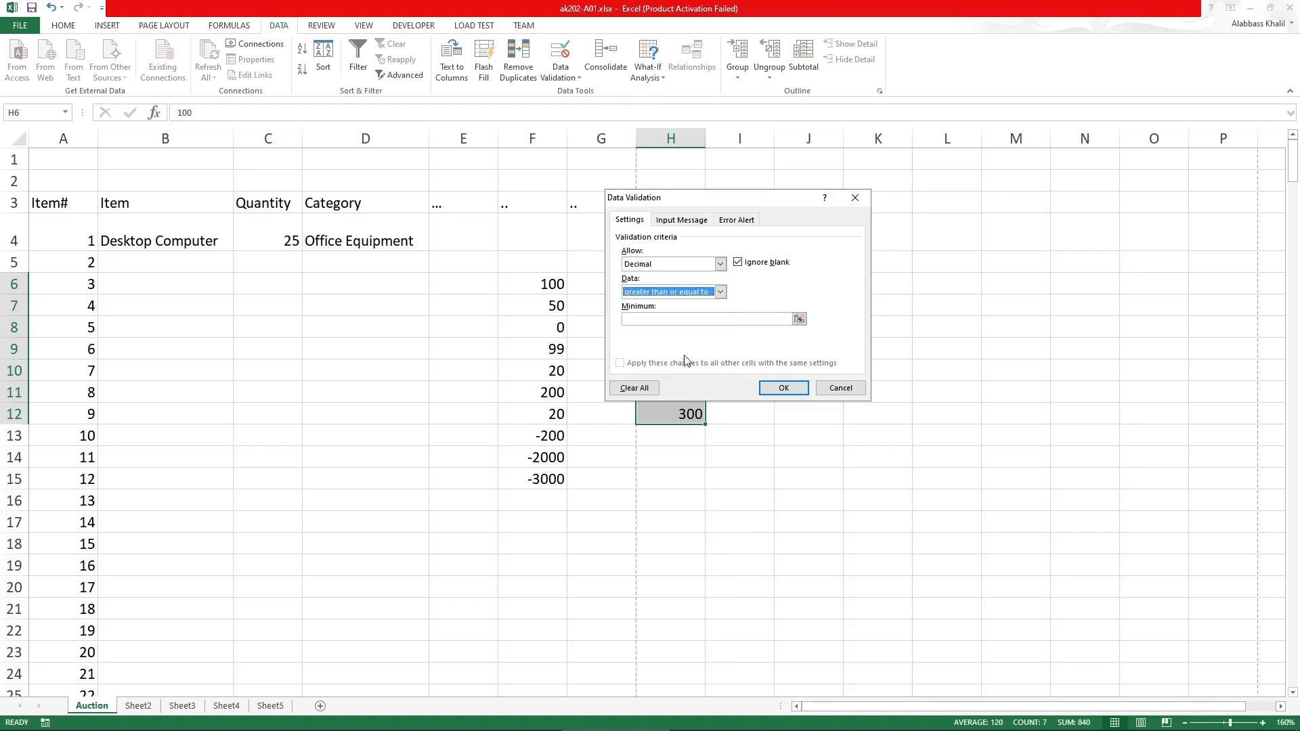
pyautogui.click(701, 317)
pyautogui.write('0')
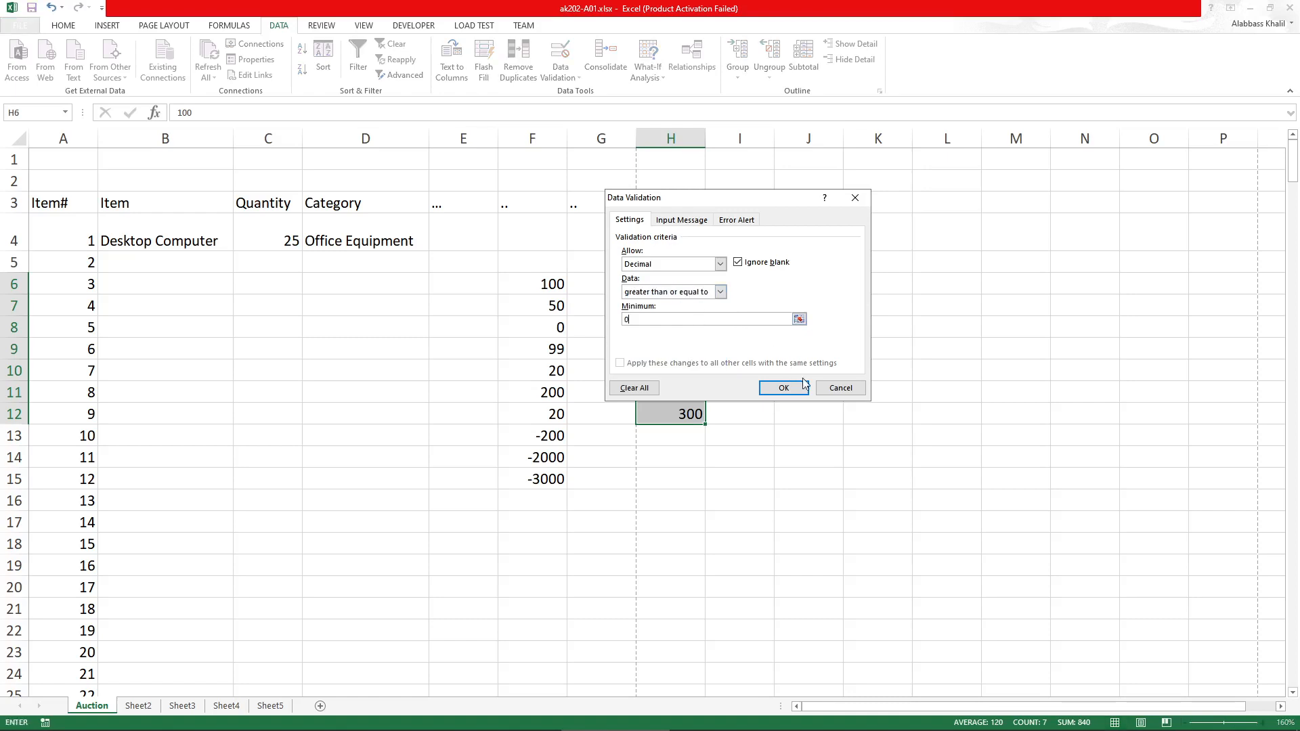
pyautogui.click(804, 383)
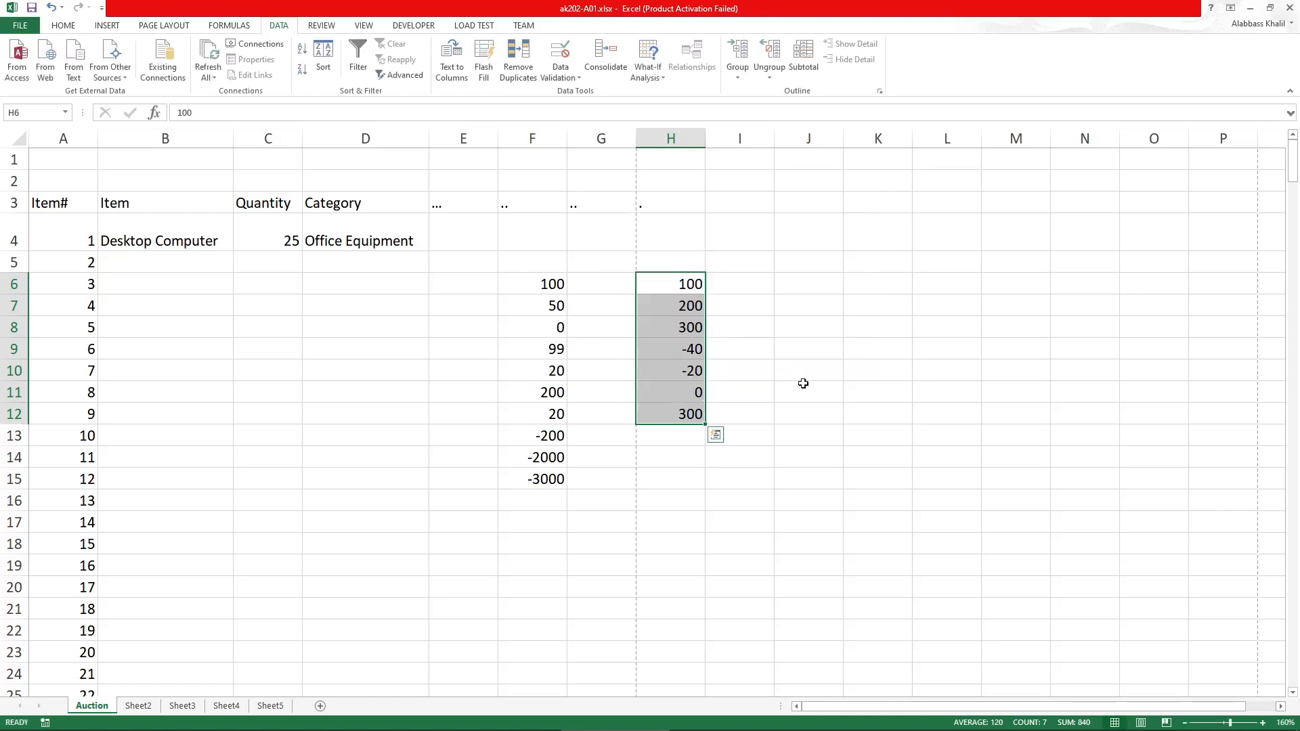
pyautogui.click(716, 436)
pyautogui.click(743, 403)
pyautogui.click(743, 404)
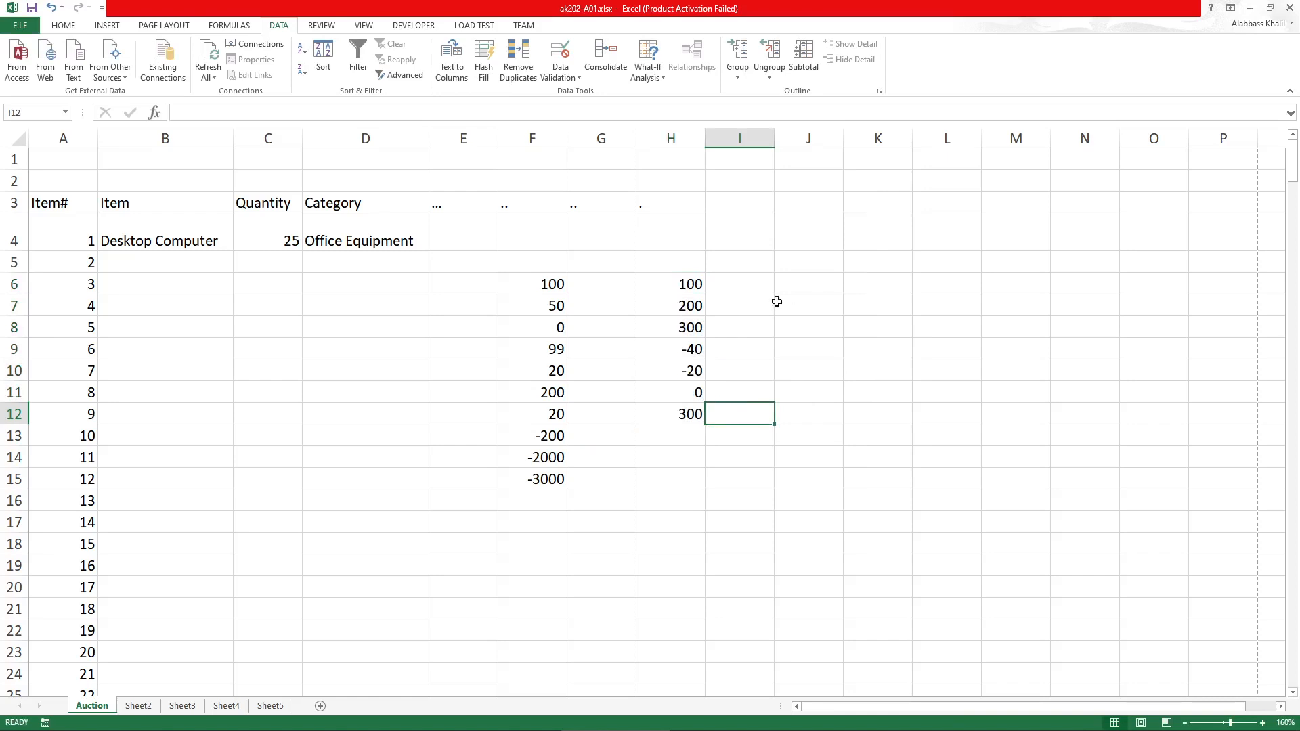
pyautogui.click(724, 303)
pyautogui.click(738, 369)
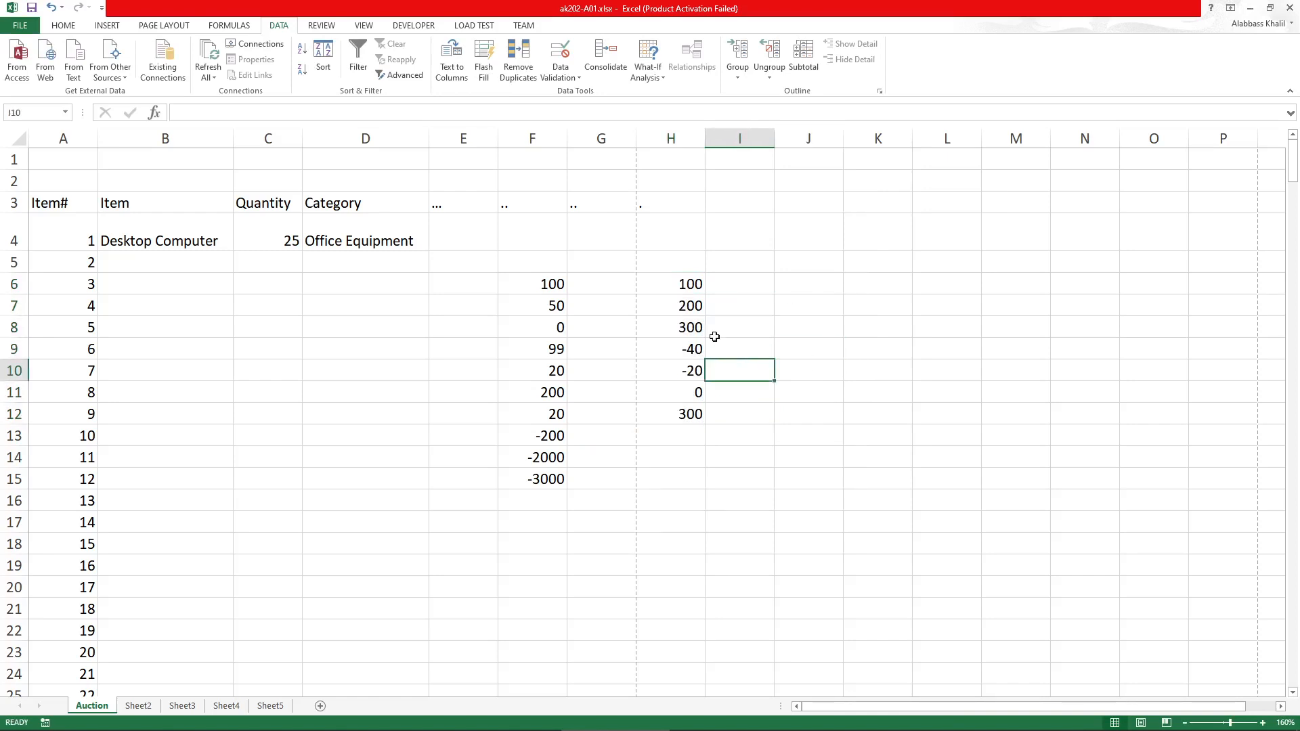
# Circle the invalid data in cells H6:H12
pyautogui.moveTo(690, 284); pyautogui.dragTo(694, 416)
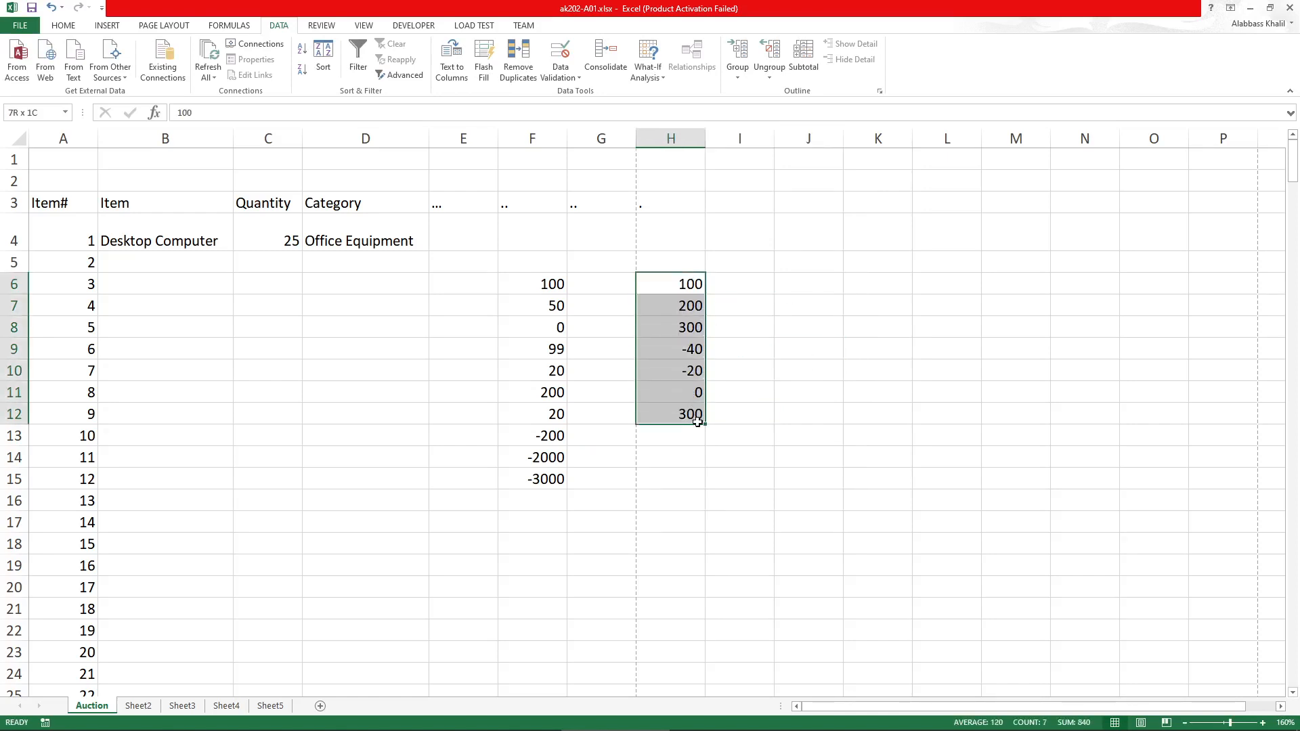
pyautogui.click(559, 76)
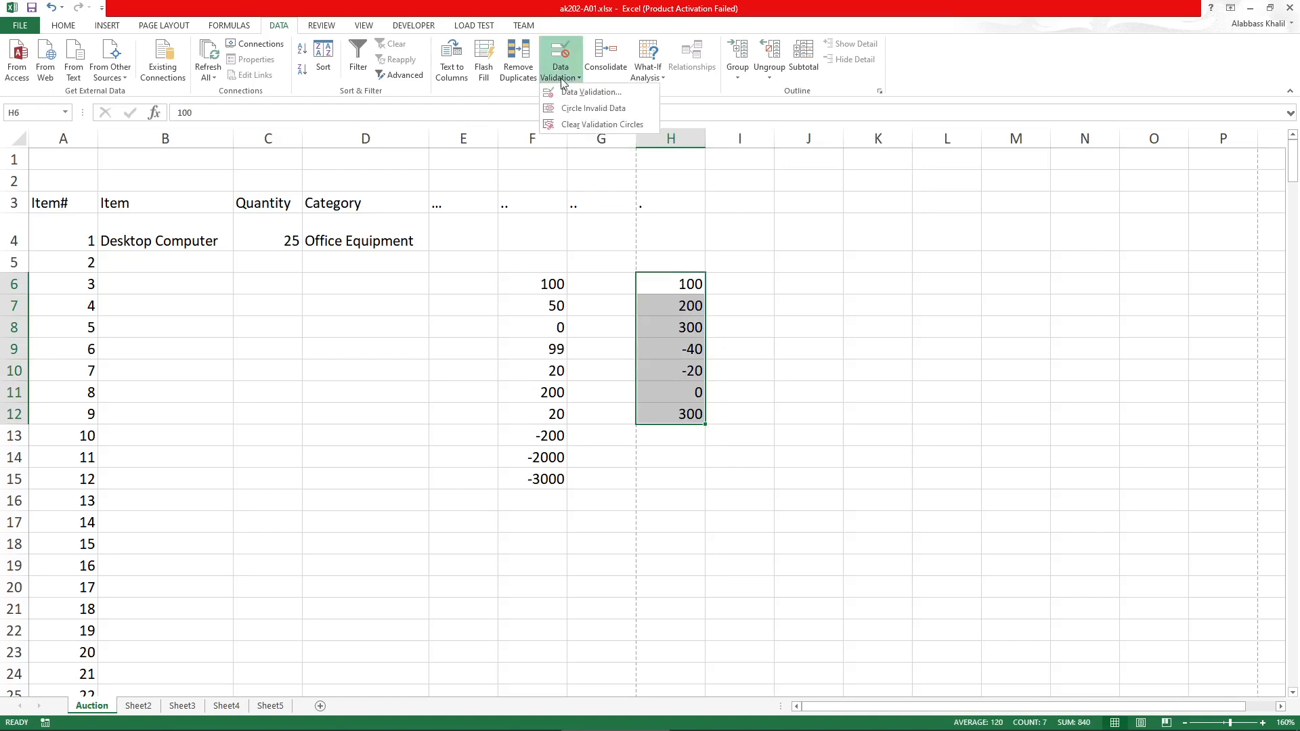
pyautogui.click(596, 109)
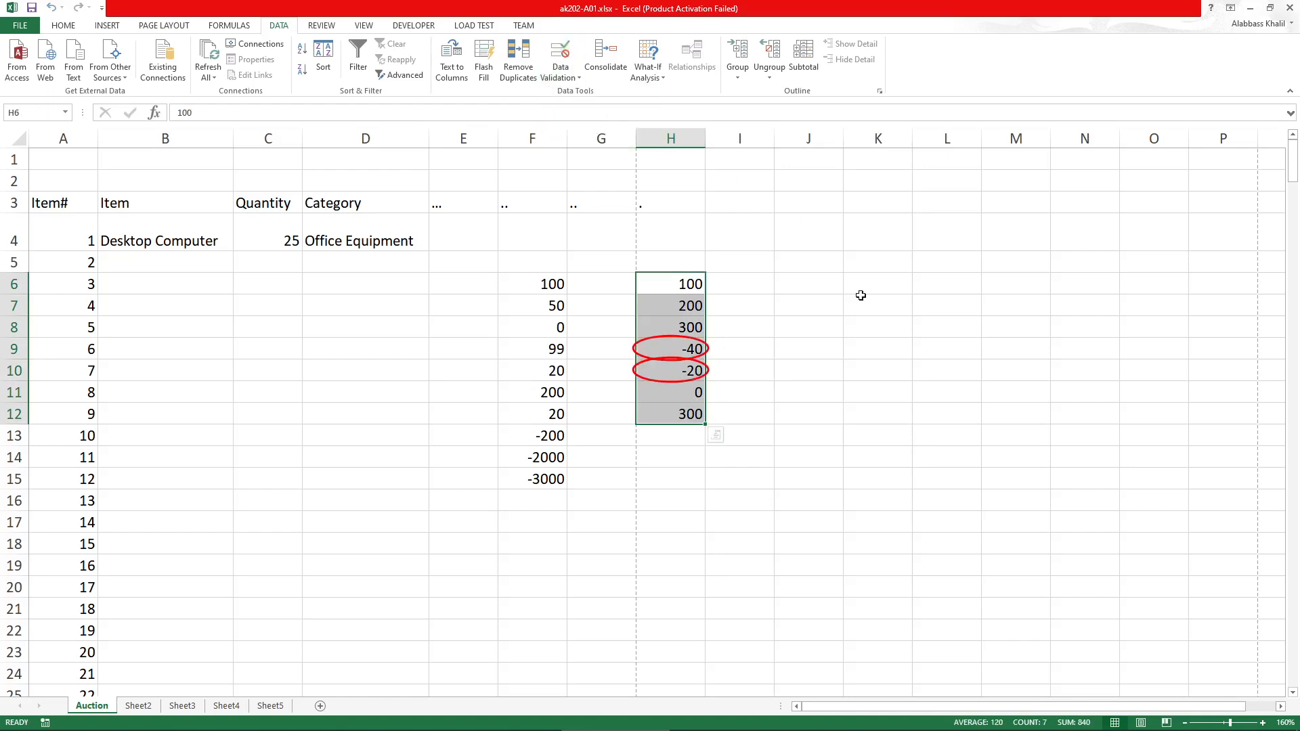
pyautogui.moveTo(867, 322); pyautogui.dragTo(869, 343)
pyautogui.click(659, 342)
pyautogui.click(666, 369)
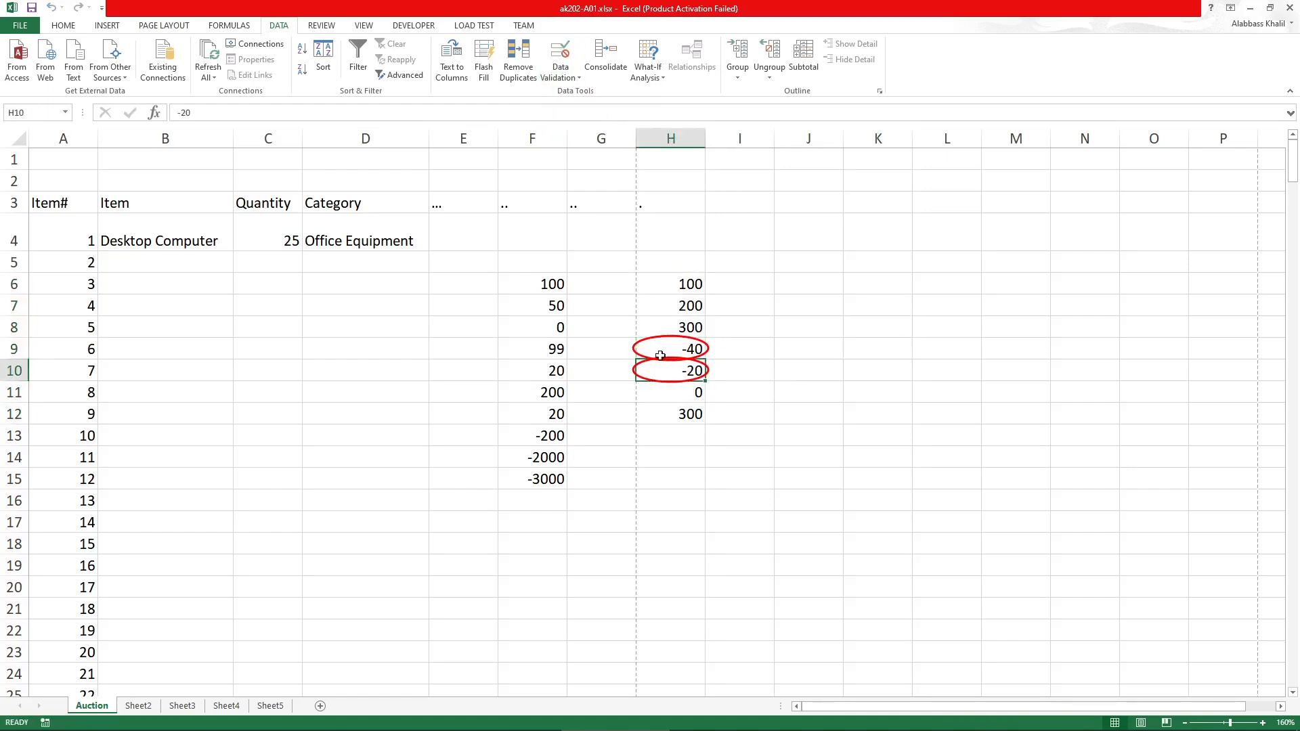
pyautogui.click(897, 371)
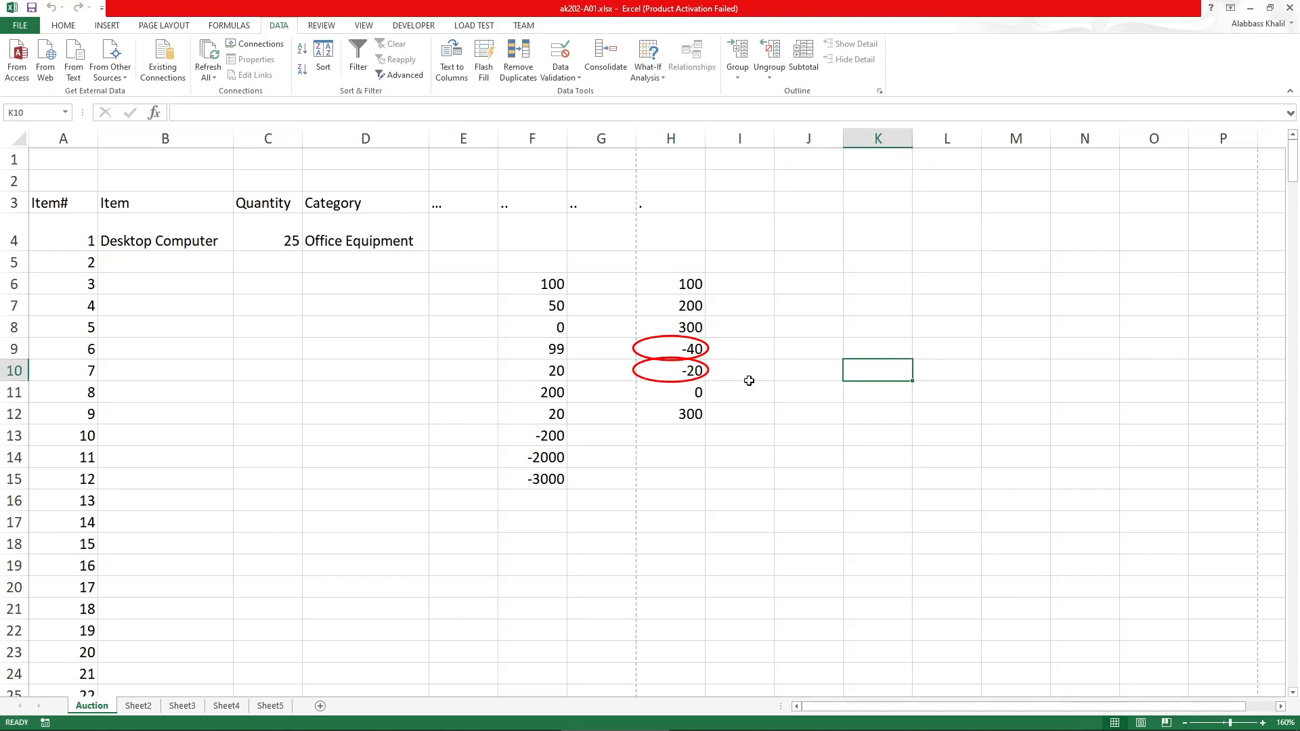
# Replace the circled invalid values with 50 in cell H9 and 30 in cell H10
pyautogui.click(691, 358)
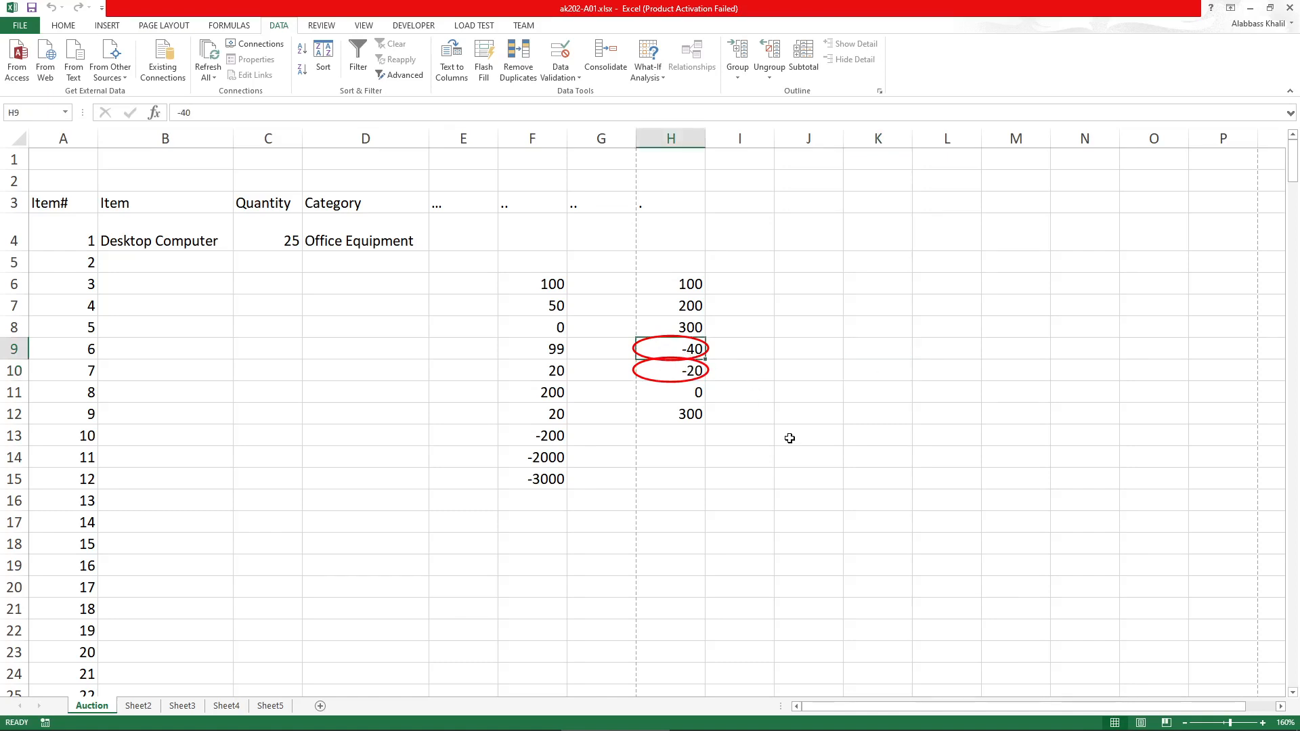
pyautogui.write('50')
pyautogui.press('Return')
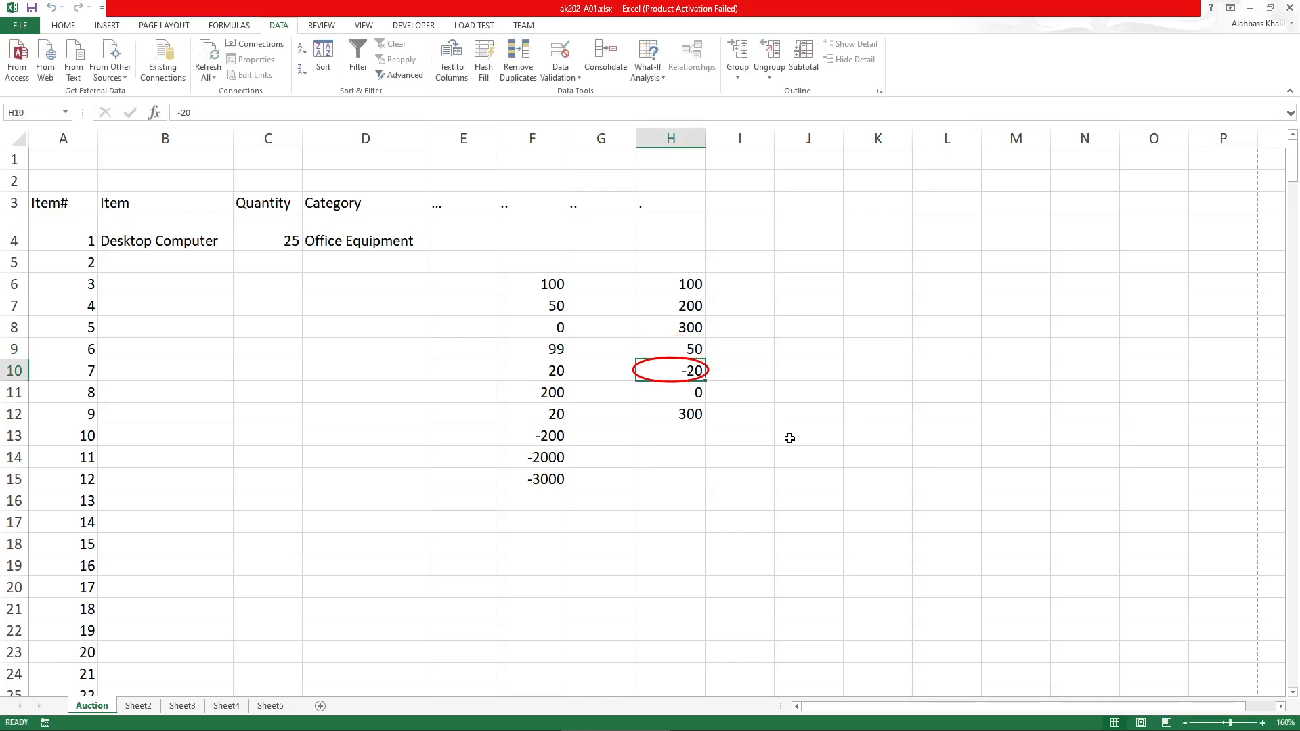
pyautogui.write('30')
pyautogui.press('Return')
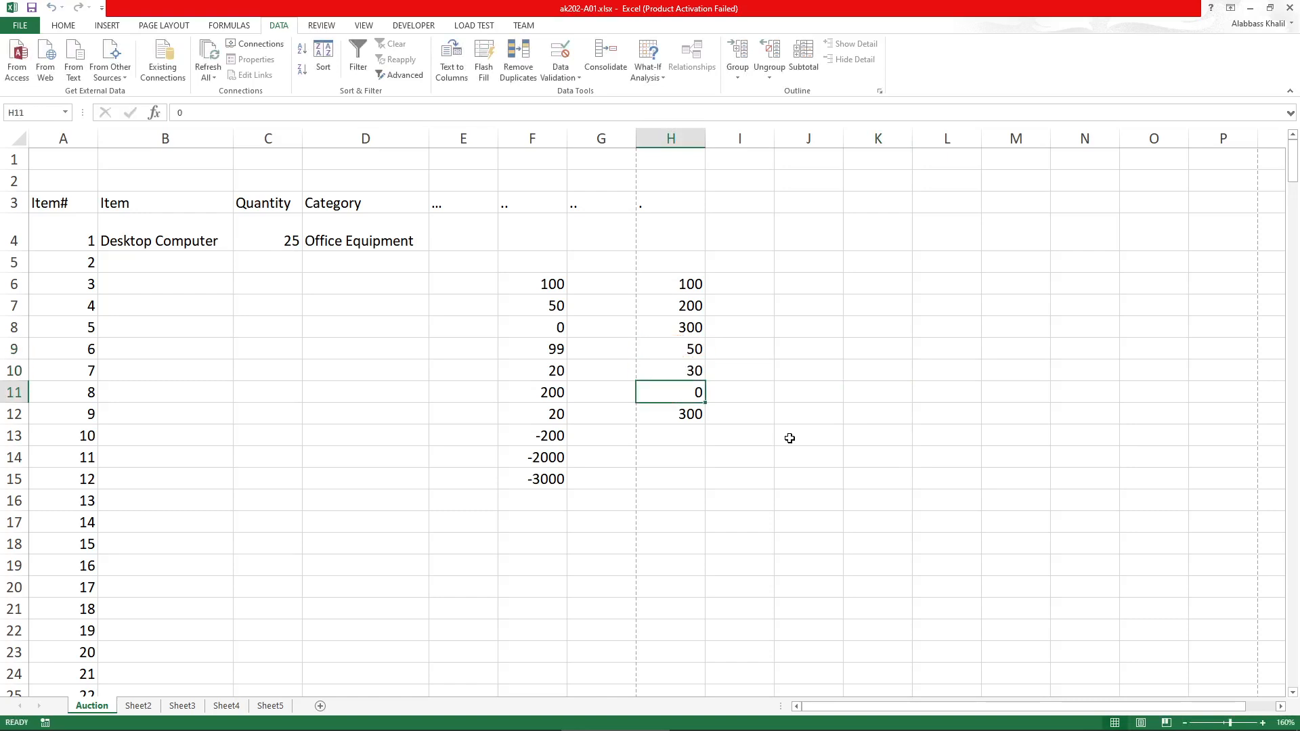
# Try to enter -20 in the validated cell H8, and cancel the entry
pyautogui.press('Up')
pyautogui.press('Up')
pyautogui.press('Up')
pyautogui.write('-20')
pyautogui.press('Return')
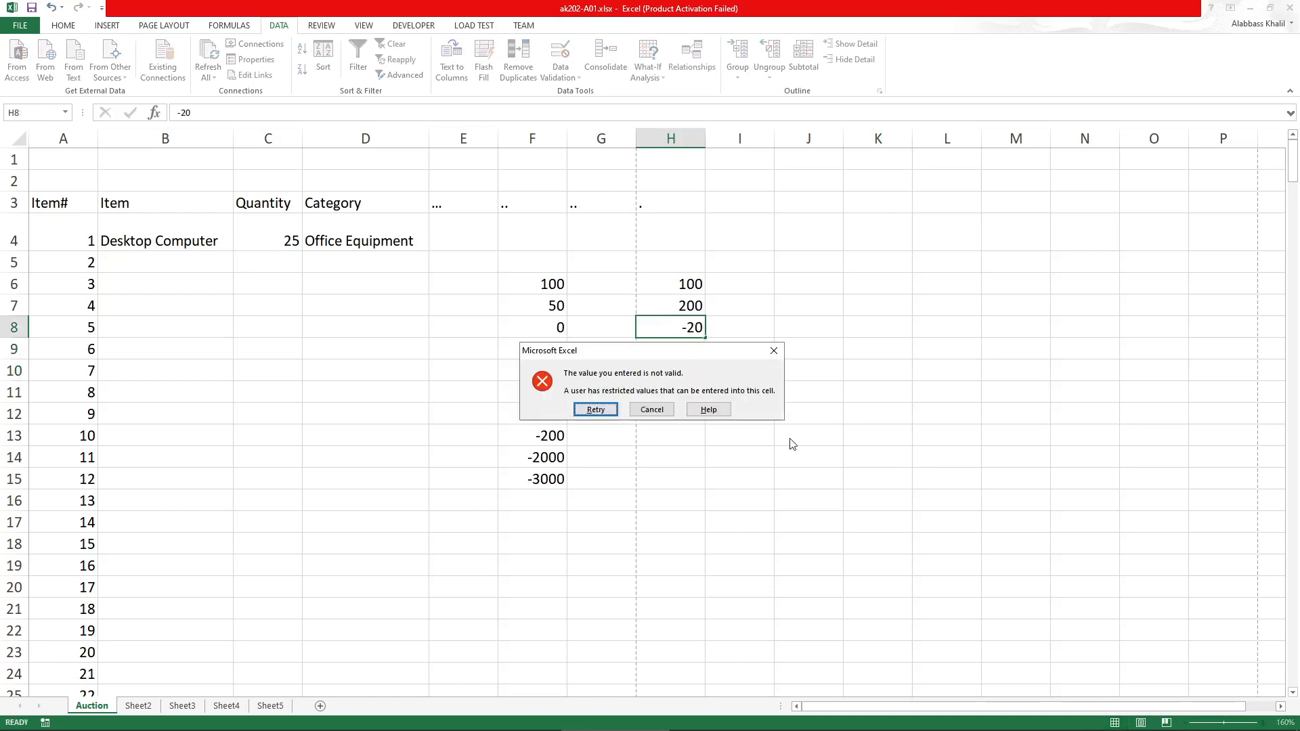
pyautogui.press('Escape')
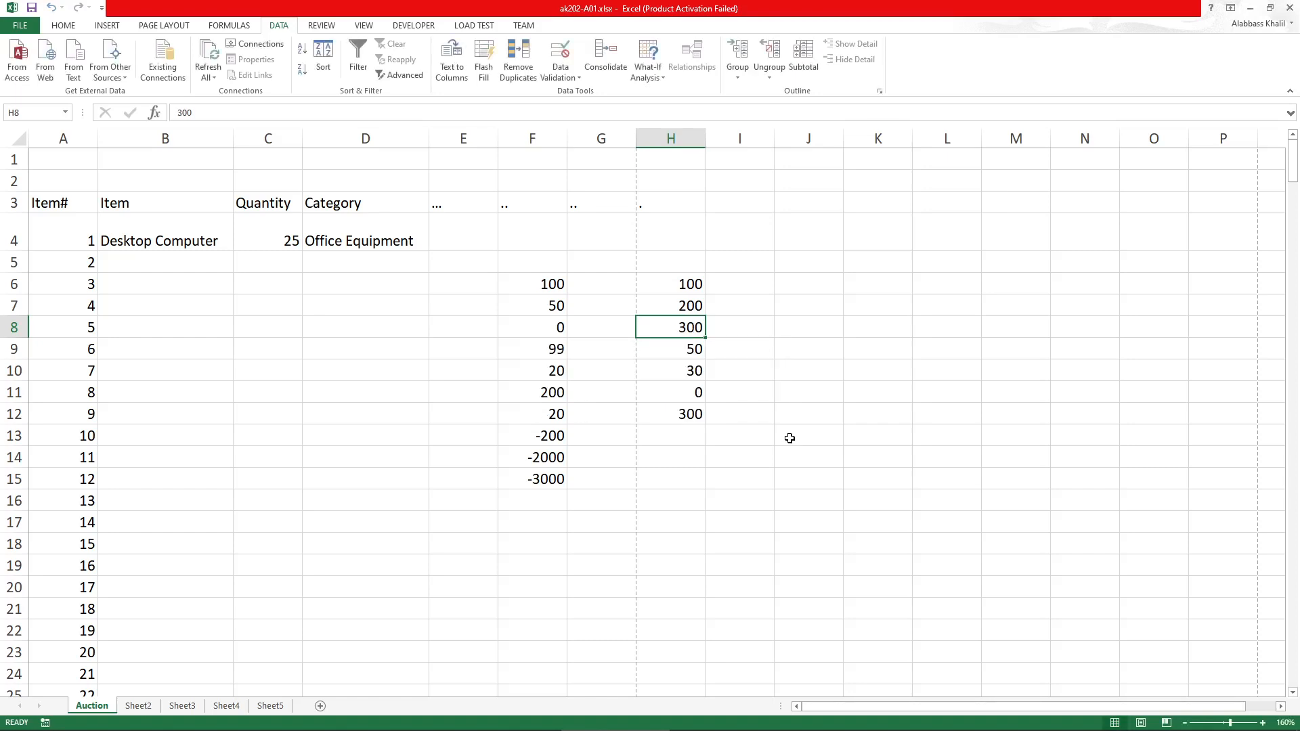
pyautogui.moveTo(810, 238); pyautogui.dragTo(833, 441)
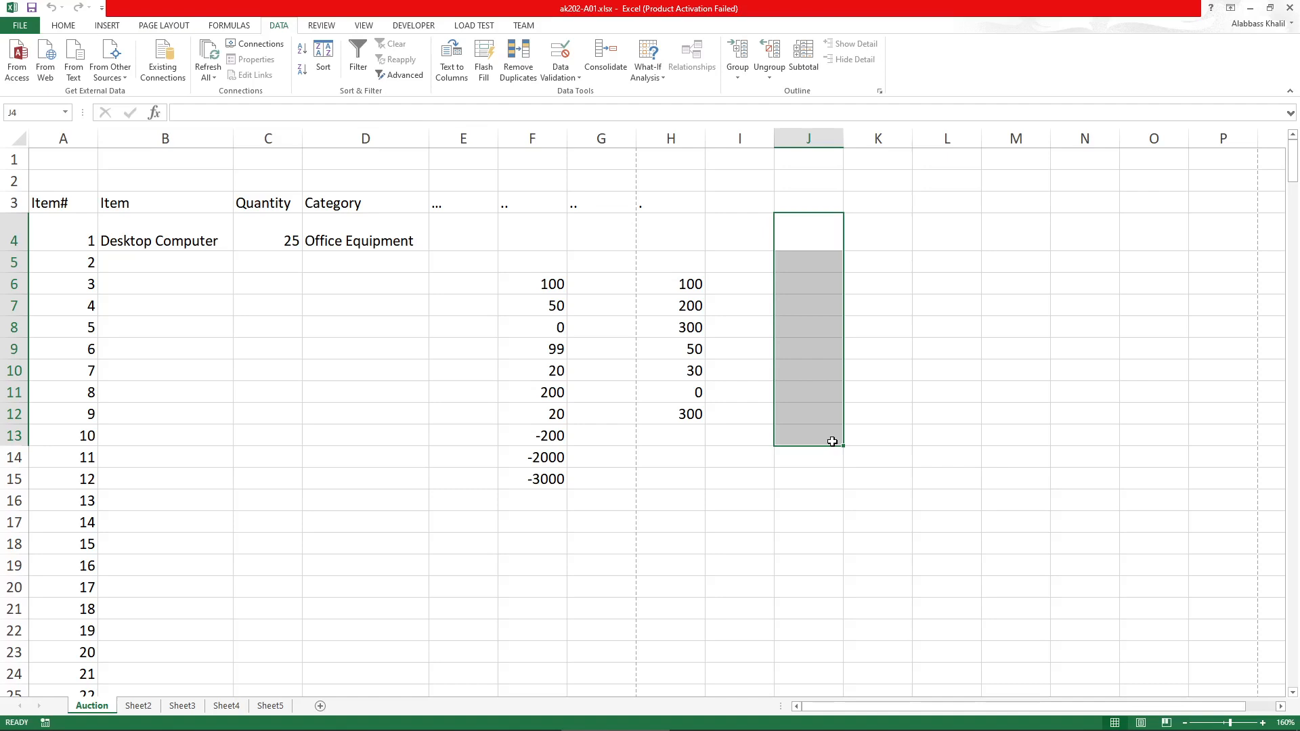
pyautogui.click(833, 442)
pyautogui.moveTo(682, 281); pyautogui.dragTo(668, 412)
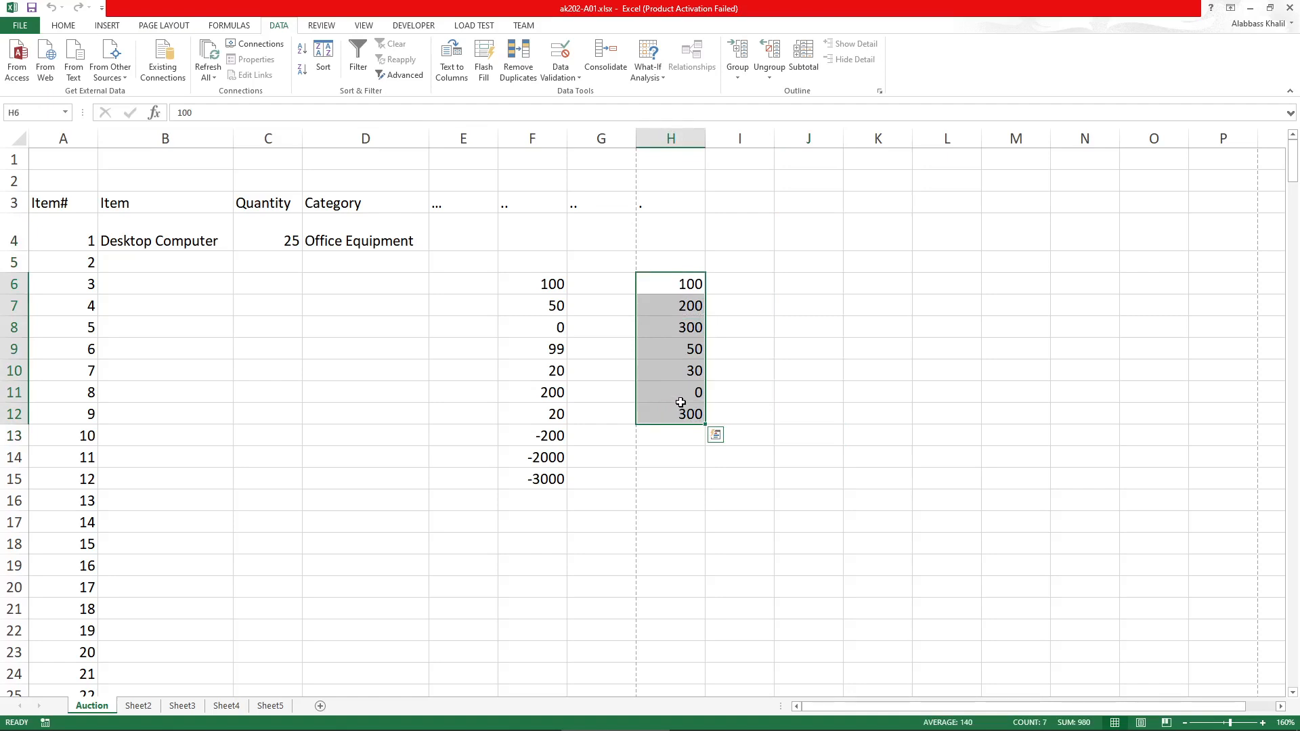
# Try to enter -20 in the validated cell H6, and cancel the entry
pyautogui.click(678, 313)
pyautogui.click(700, 286)
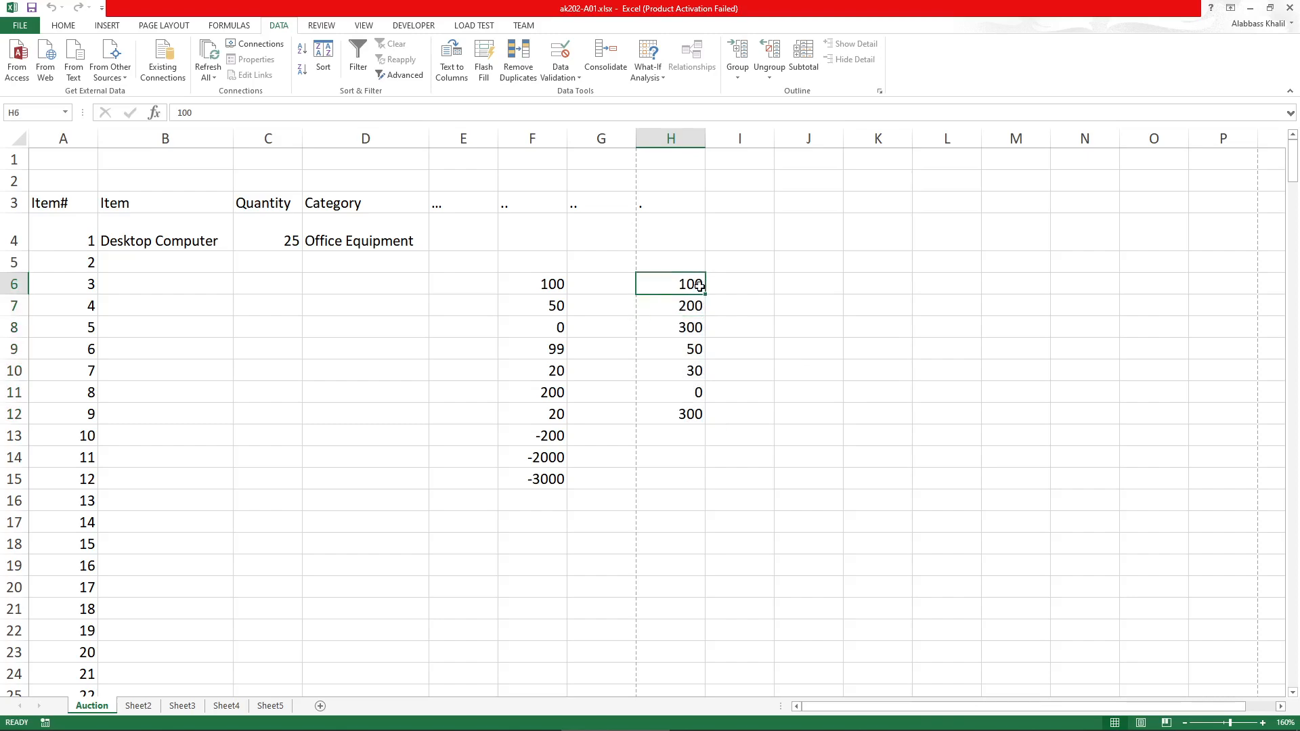
pyautogui.write('-20')
pyautogui.press('Return')
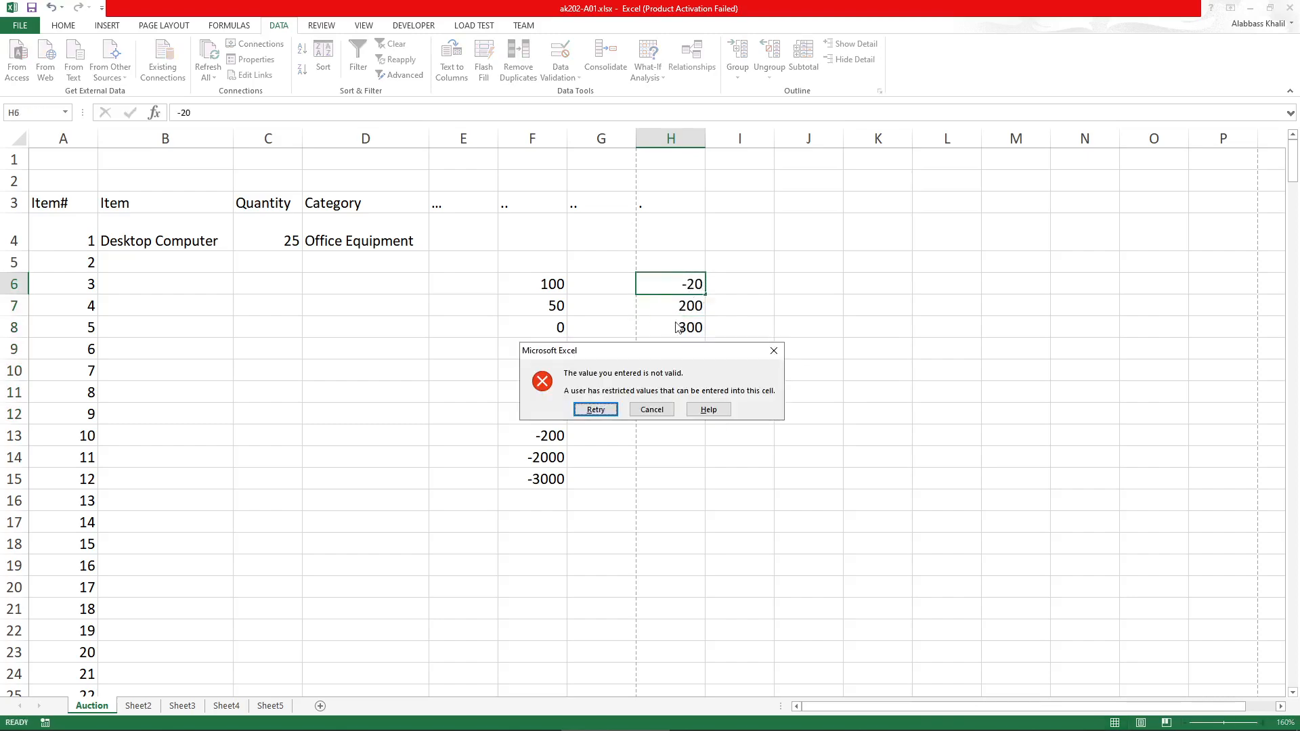
pyautogui.click(665, 415)
# Switch to the assignment instructions in Acrobat Reader and draw a freehand mark around the Formatting heading on page 2
pyautogui.click(467, 722)
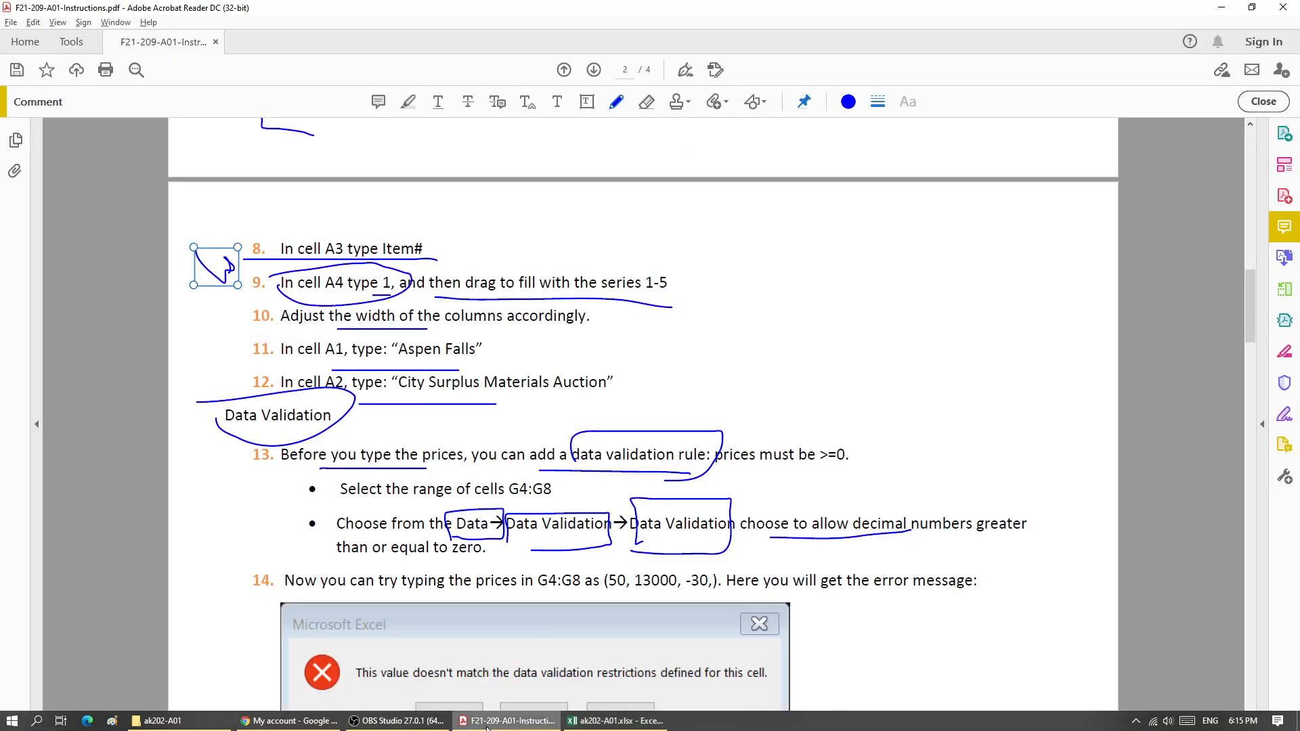
pyautogui.scroll(-12, 611, 415)
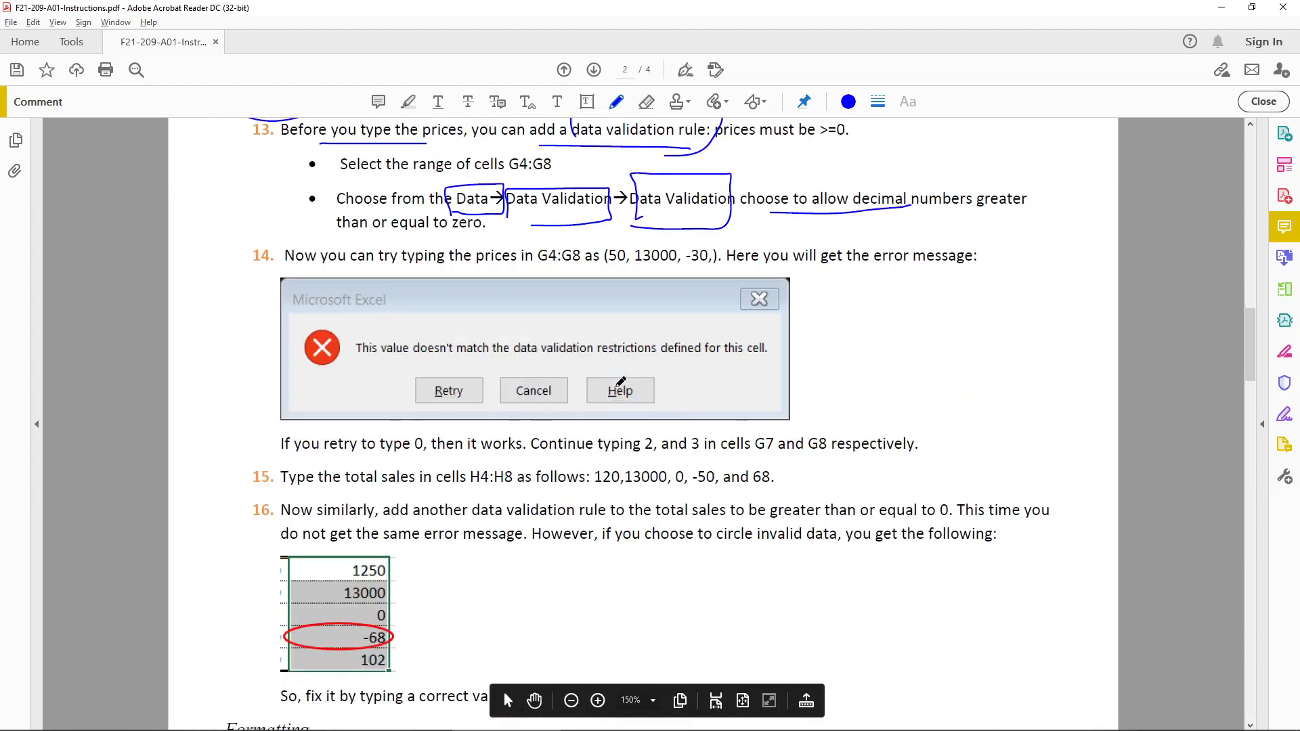
pyautogui.scroll(-6, 571, 369)
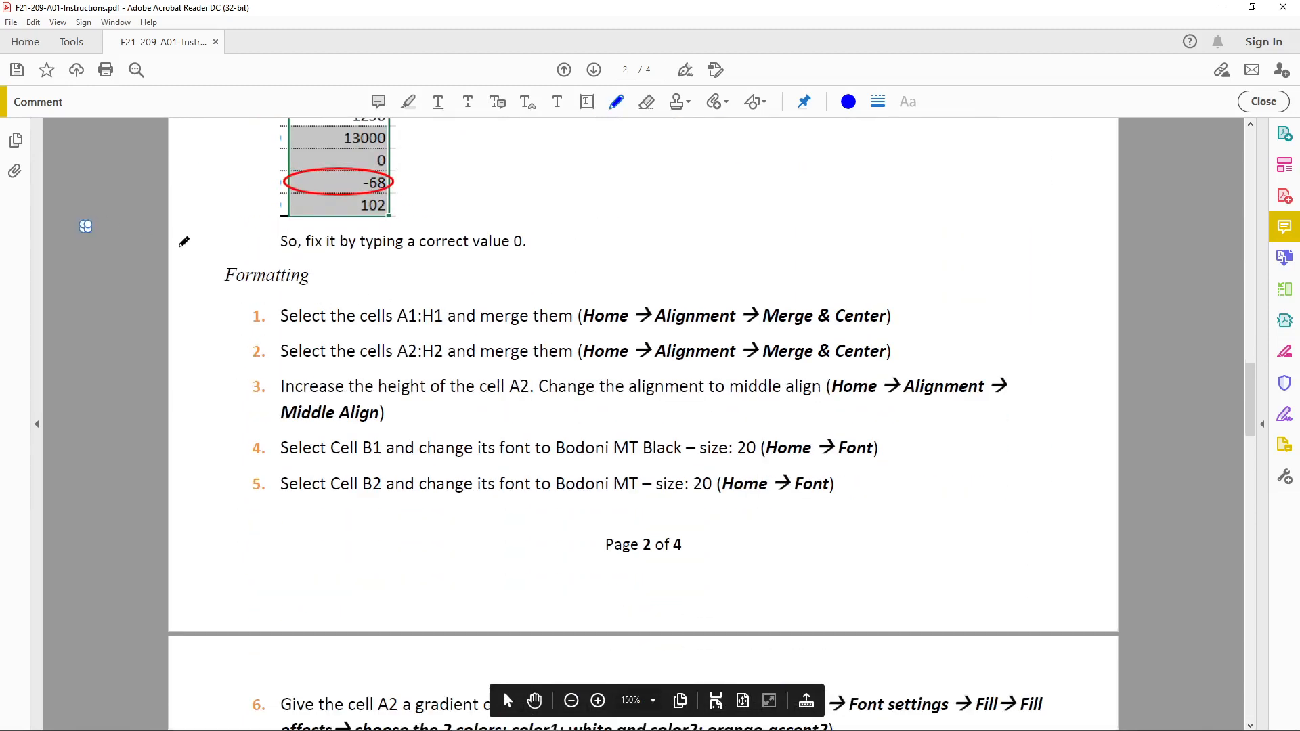
pyautogui.moveTo(208, 256)
pyautogui.mouseDown()
pyautogui.moveTo(332, 272)
pyautogui.moveTo(190, 248)
pyautogui.mouseUp()
pyautogui.scroll(-2, 325, 271)
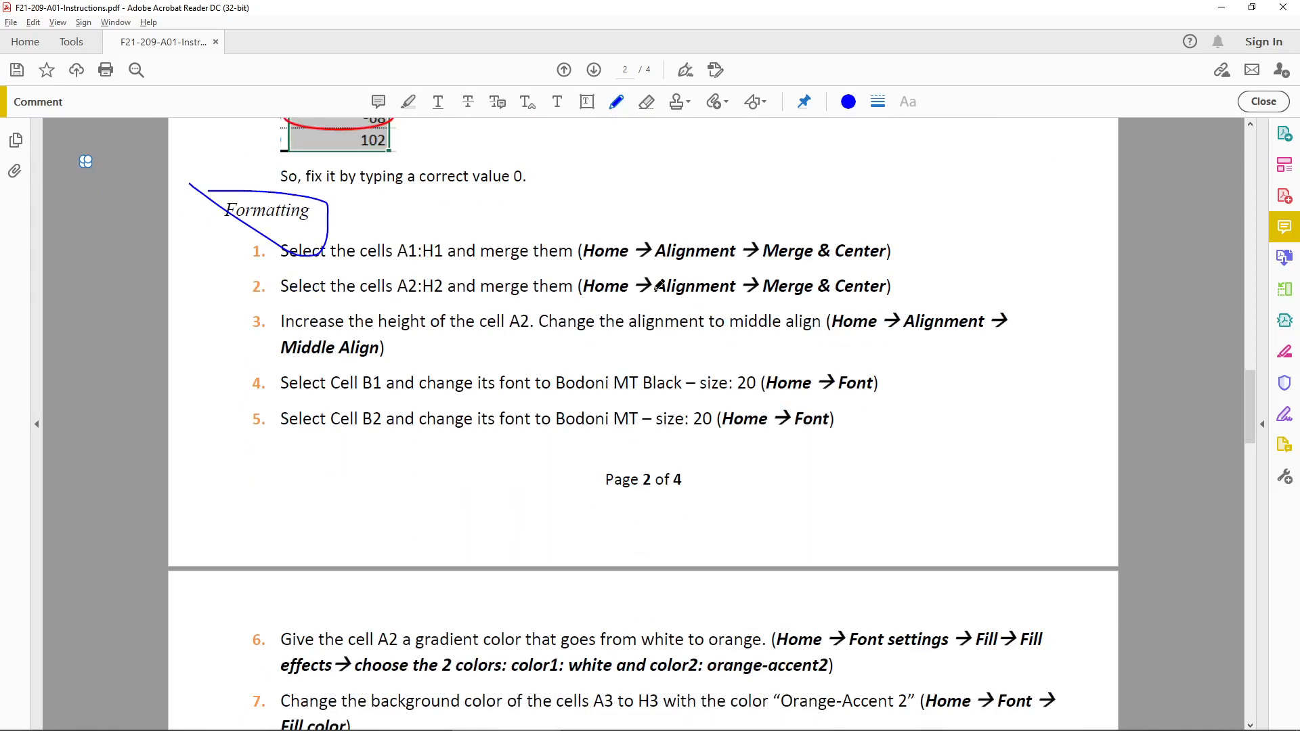
pyautogui.scroll(-2, 660, 286)
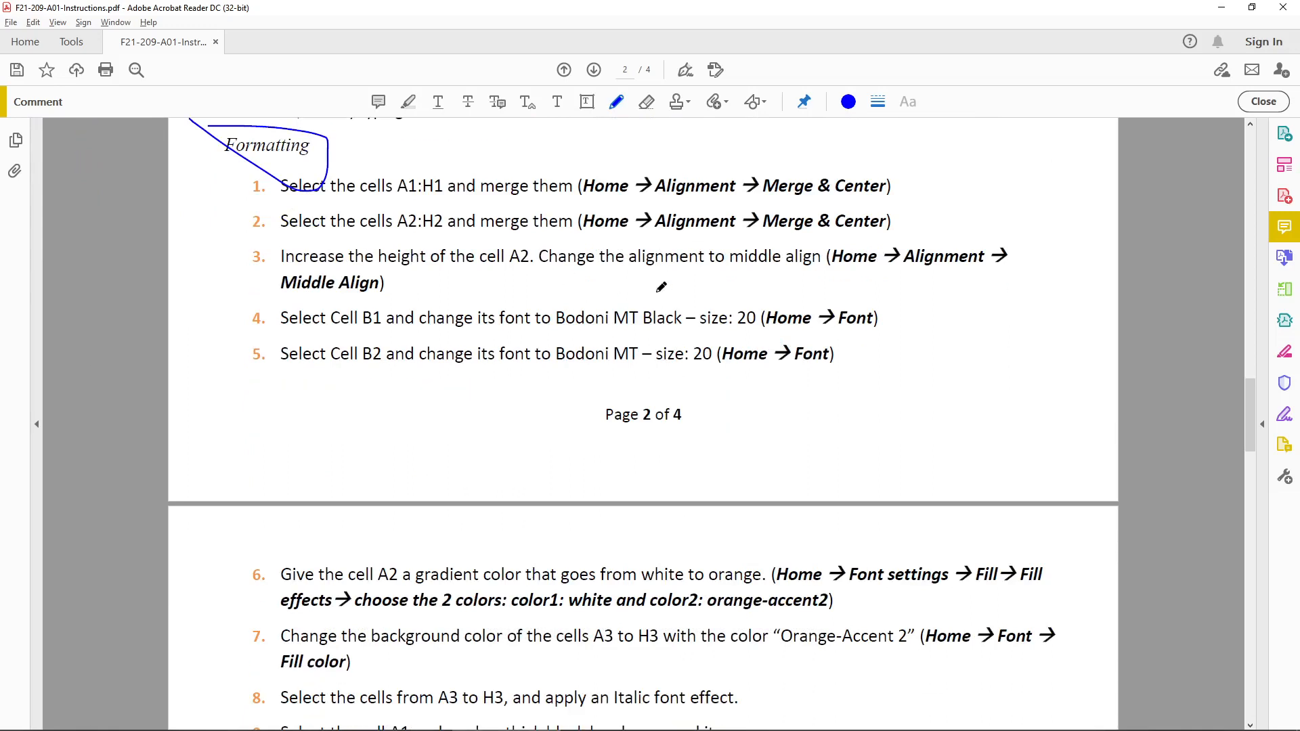
# Switch back to the Excel workbook and change the font colour of cells F7:F12 to red
pyautogui.moveTo(590, 725)
pyautogui.click(615, 721)
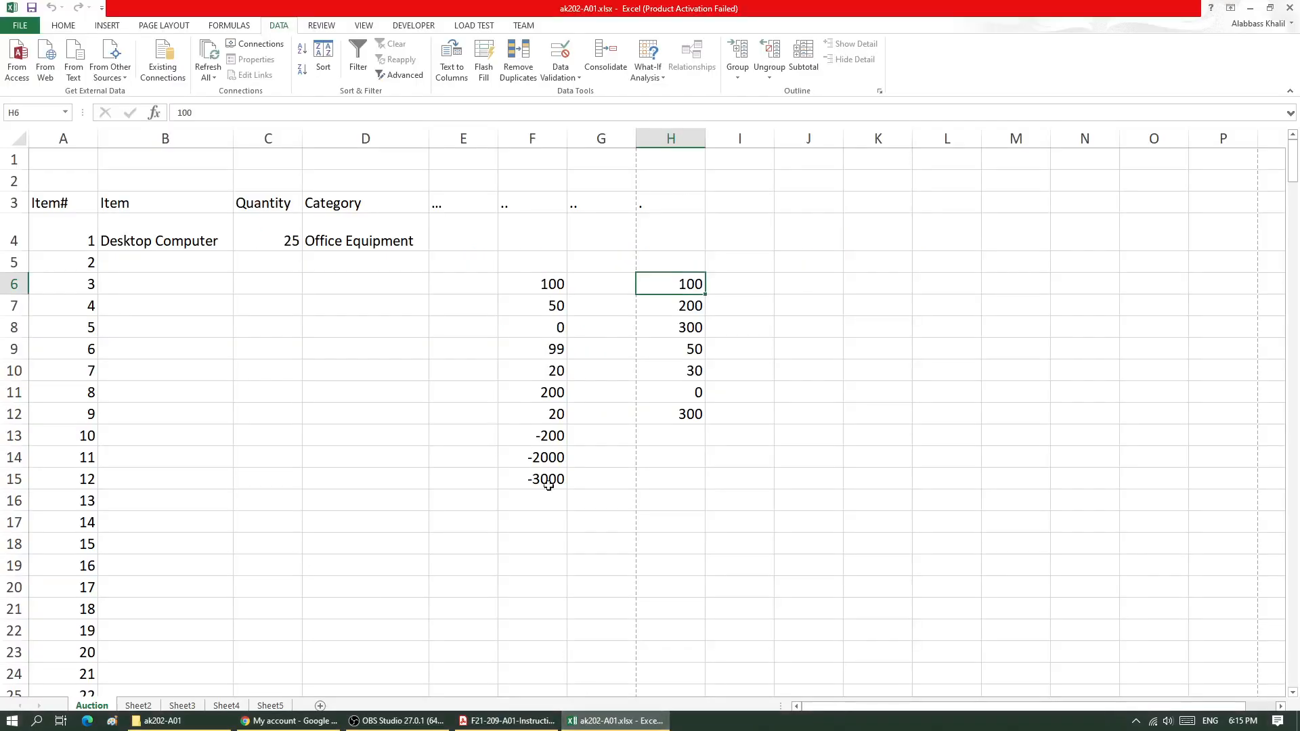
pyautogui.click(63, 24)
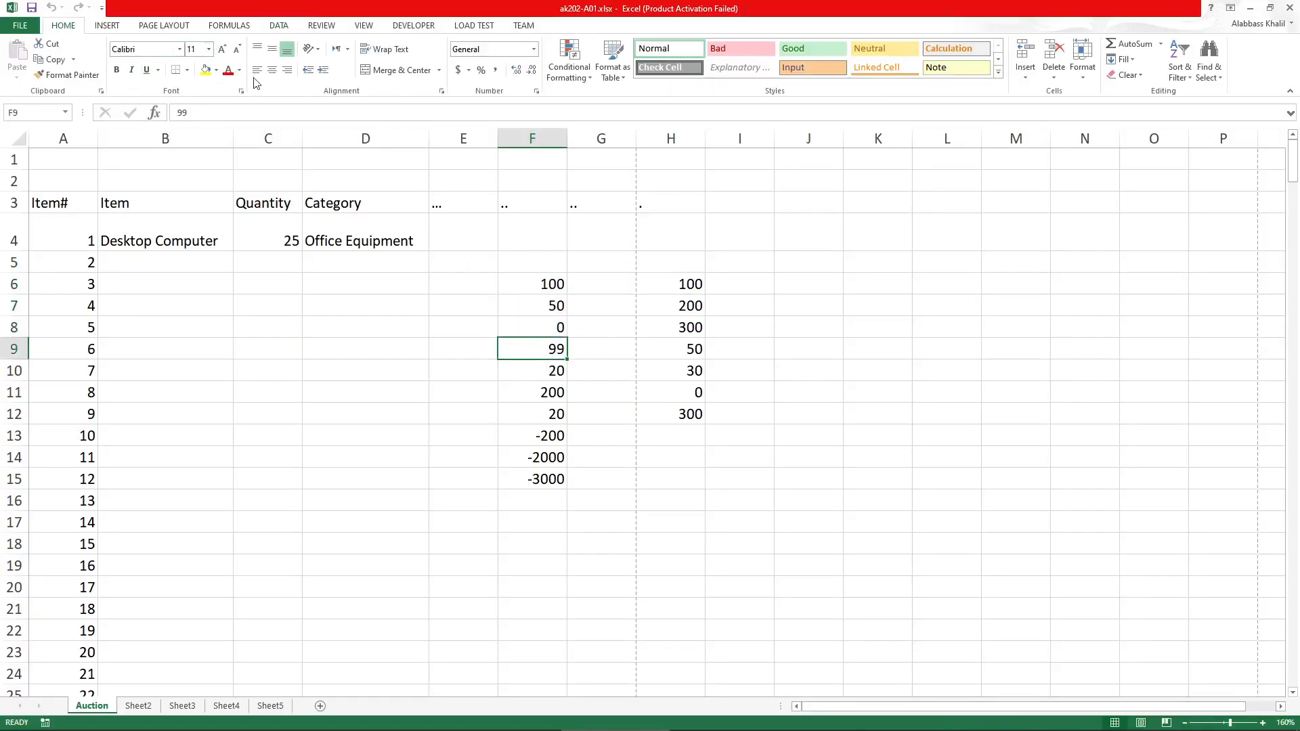
pyautogui.moveTo(525, 305); pyautogui.dragTo(539, 414)
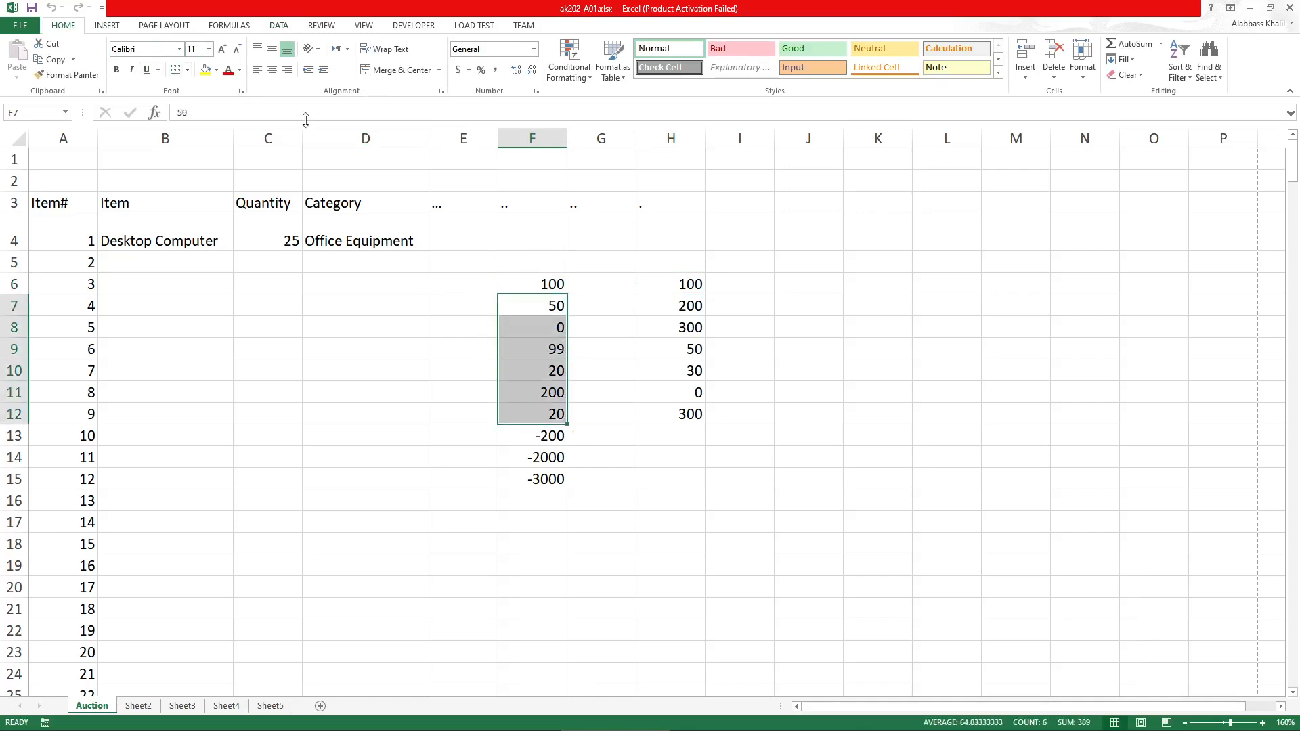
pyautogui.click(228, 73)
# Fill cells H7:H10 with yellow
pyautogui.moveTo(675, 308); pyautogui.dragTo(674, 359)
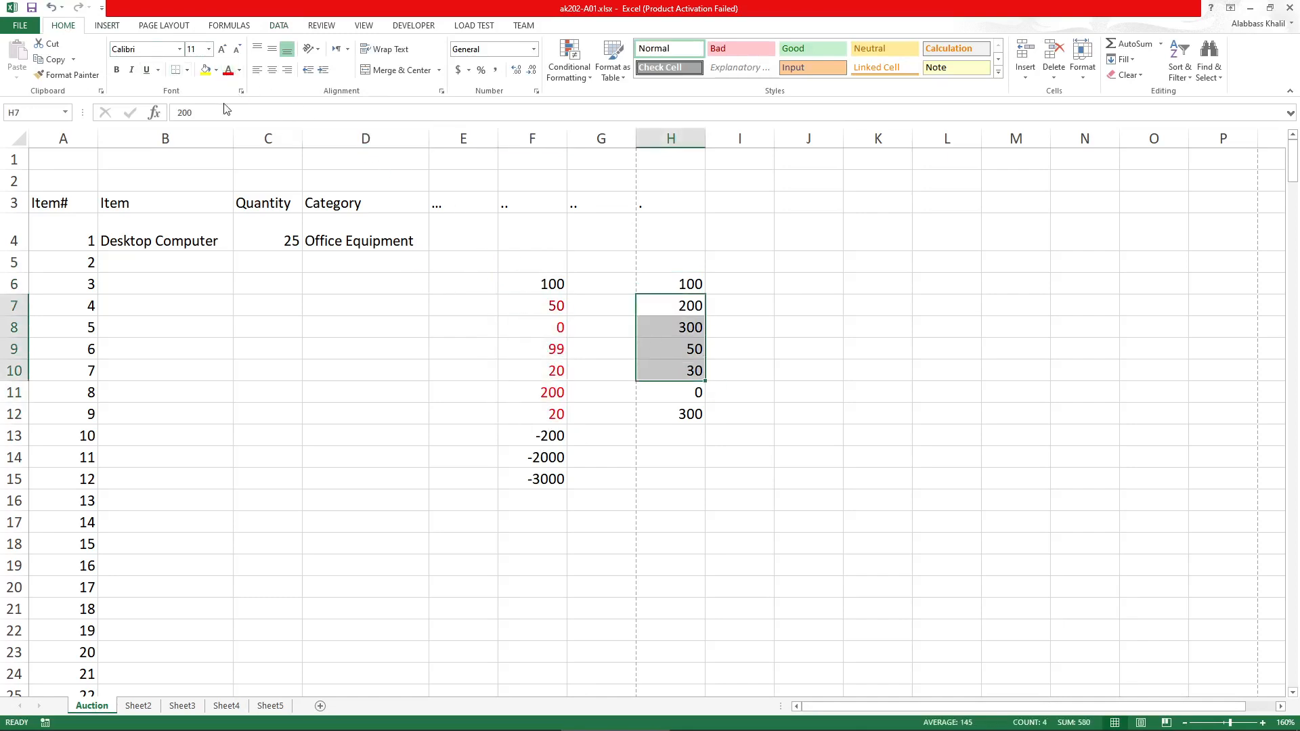
pyautogui.click(201, 70)
pyautogui.click(442, 313)
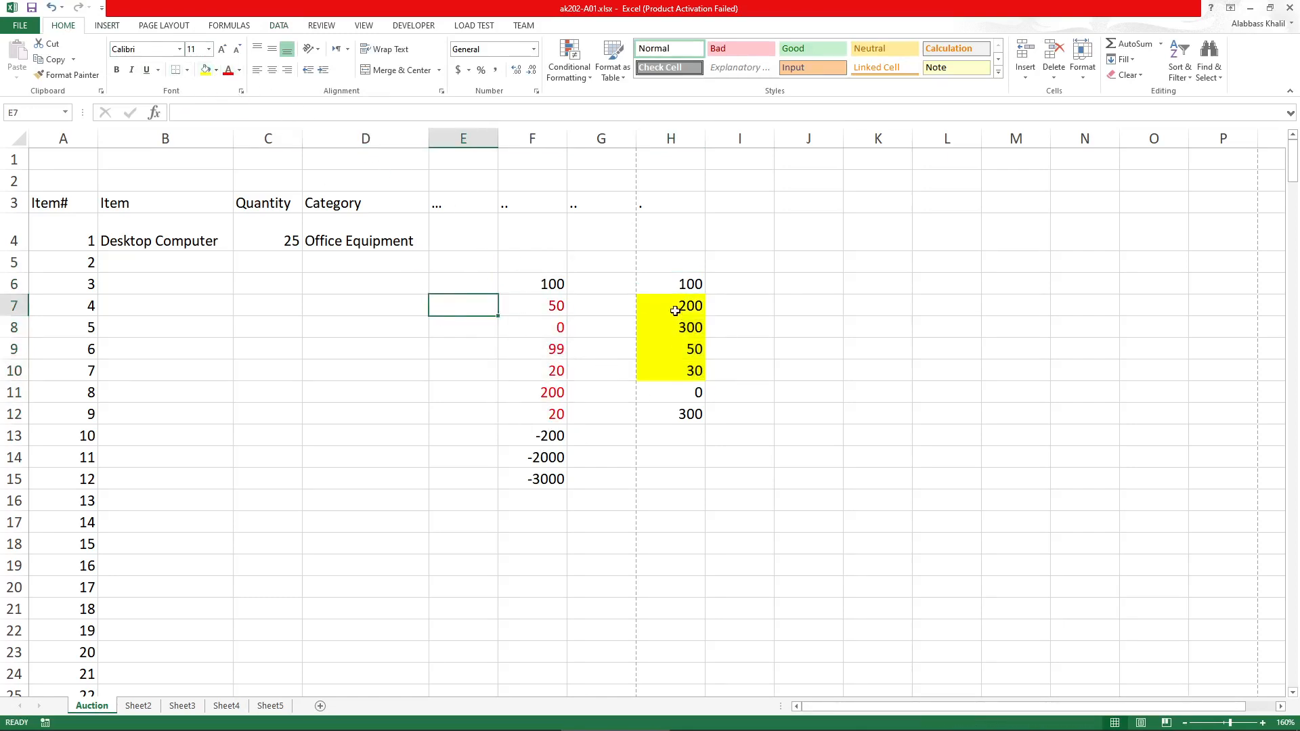
# Apply a thick outline border around cells H7:H10
pyautogui.moveTo(675, 311); pyautogui.dragTo(673, 372)
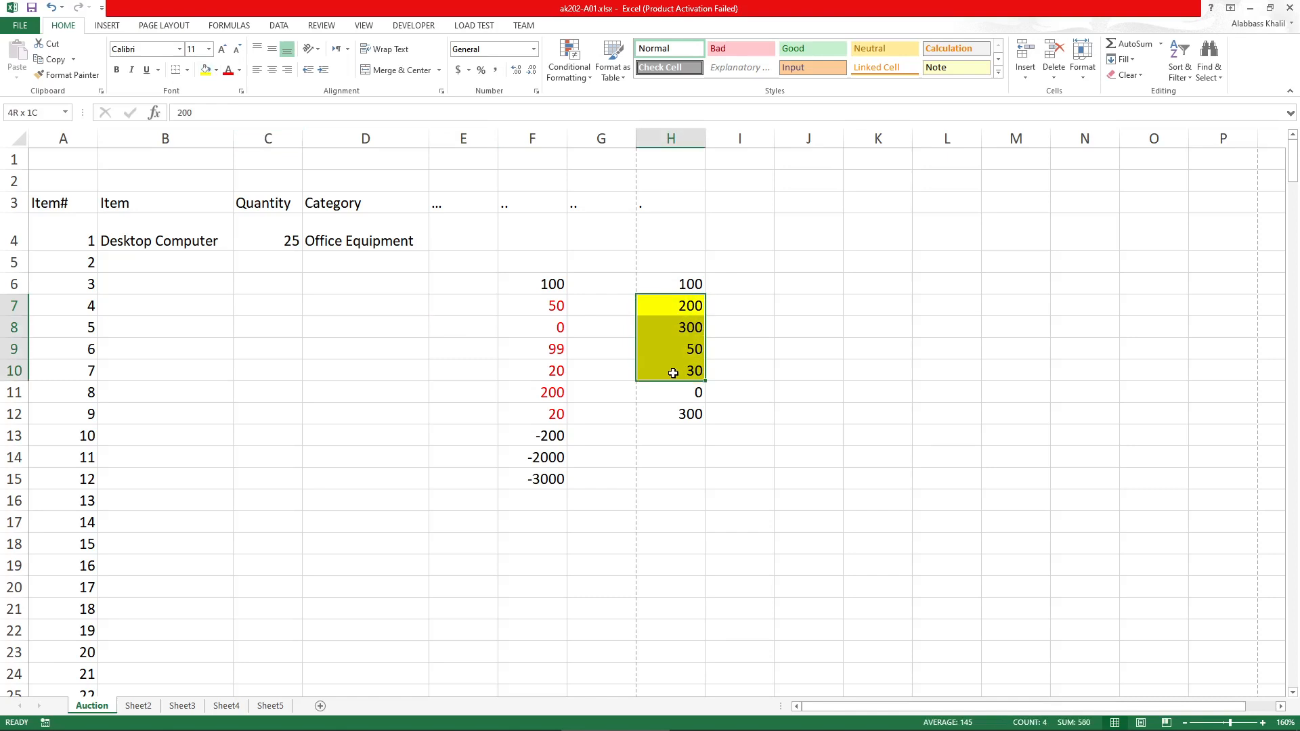
pyautogui.click(185, 71)
pyautogui.click(231, 415)
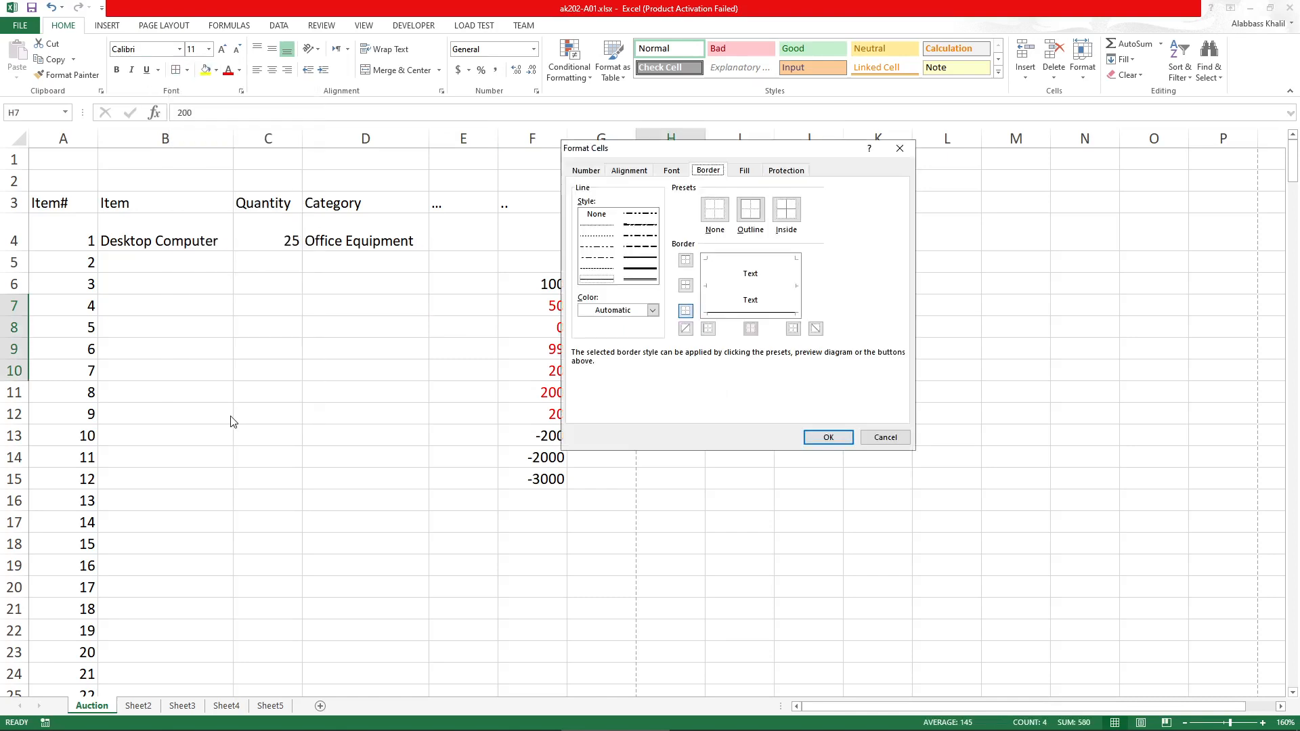
pyautogui.click(644, 271)
pyautogui.click(757, 216)
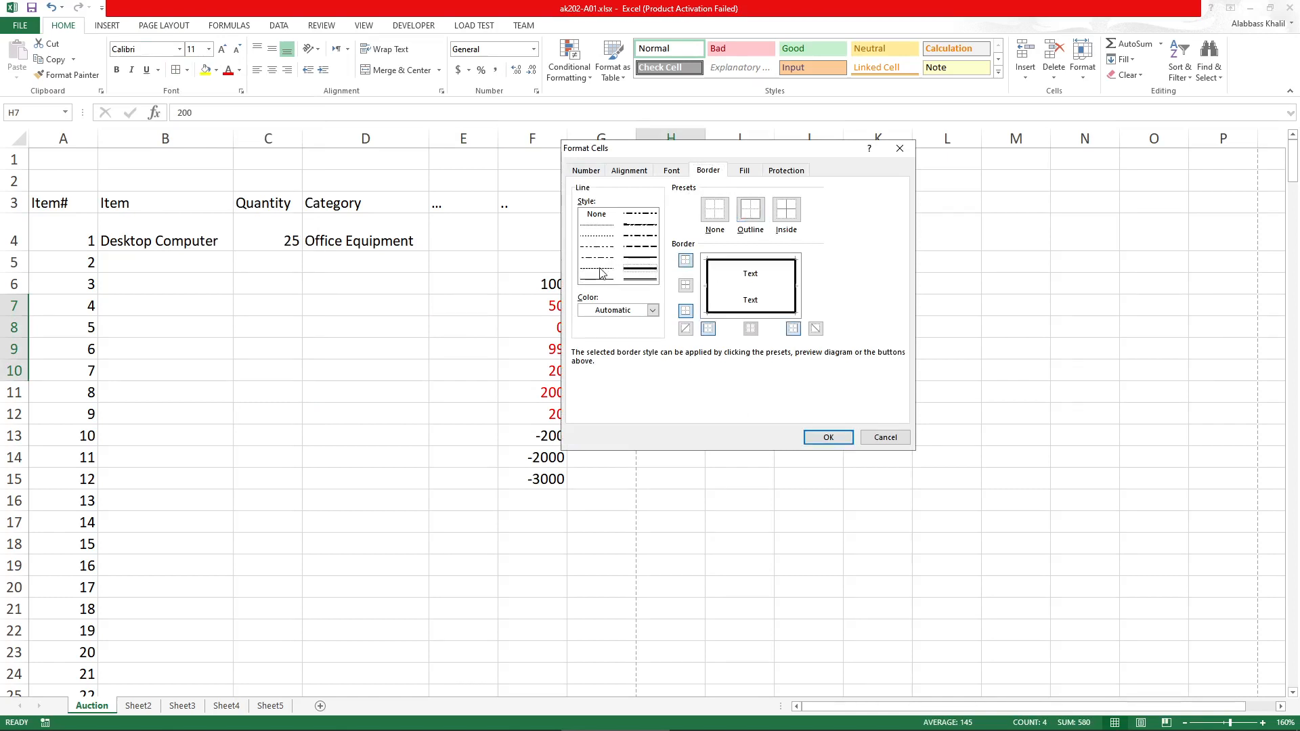
pyautogui.click(829, 439)
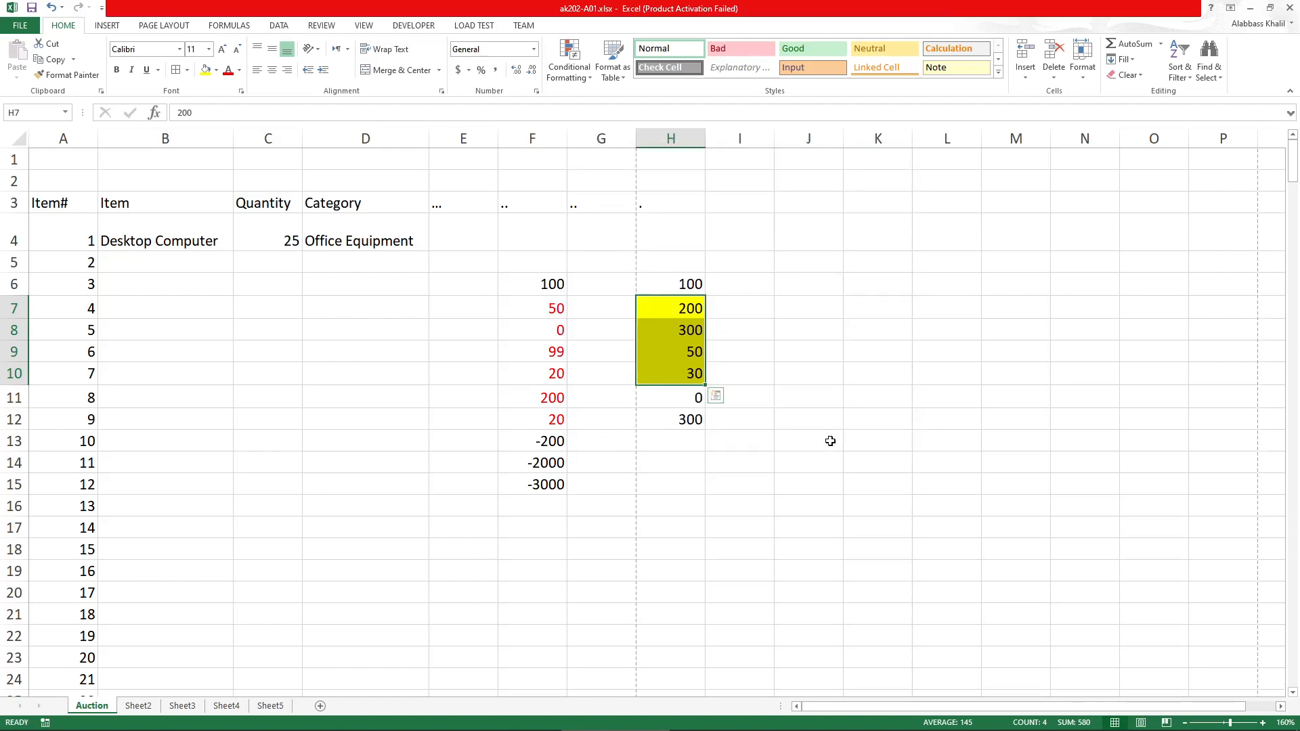
pyautogui.click(777, 390)
pyautogui.click(654, 306)
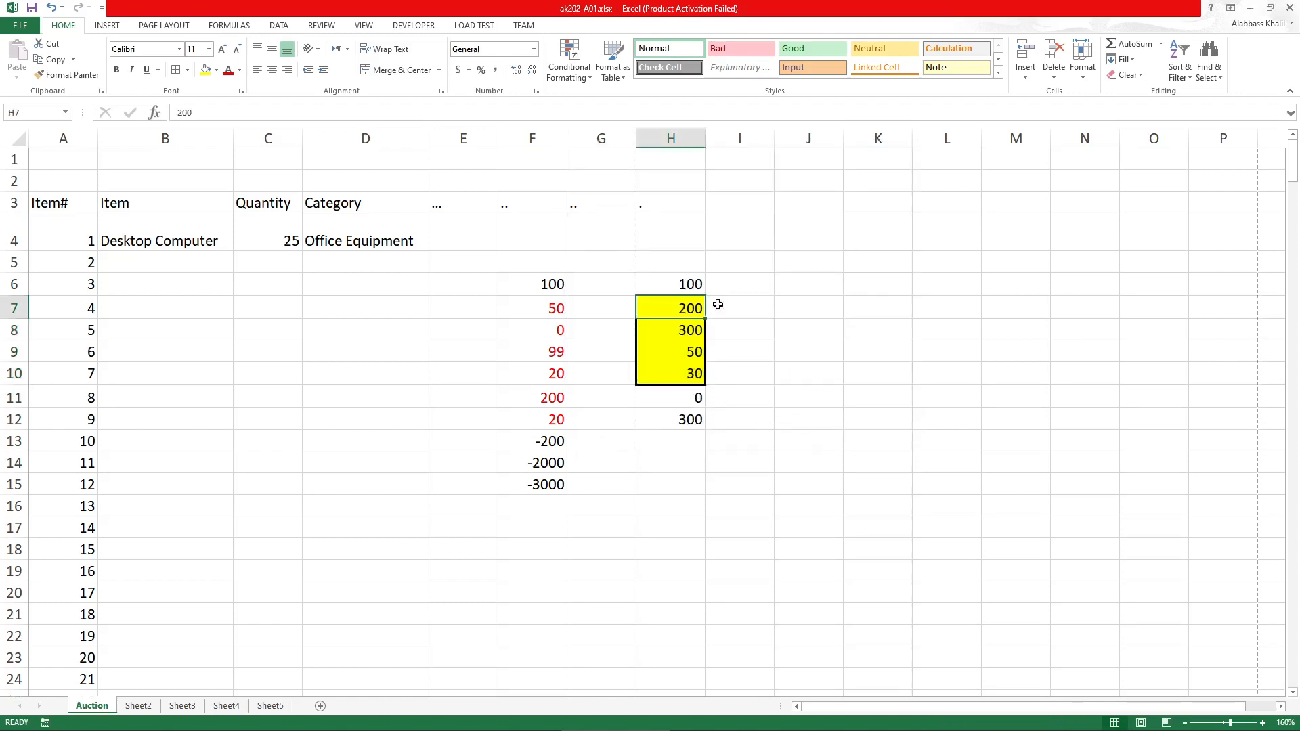
pyautogui.click(727, 400)
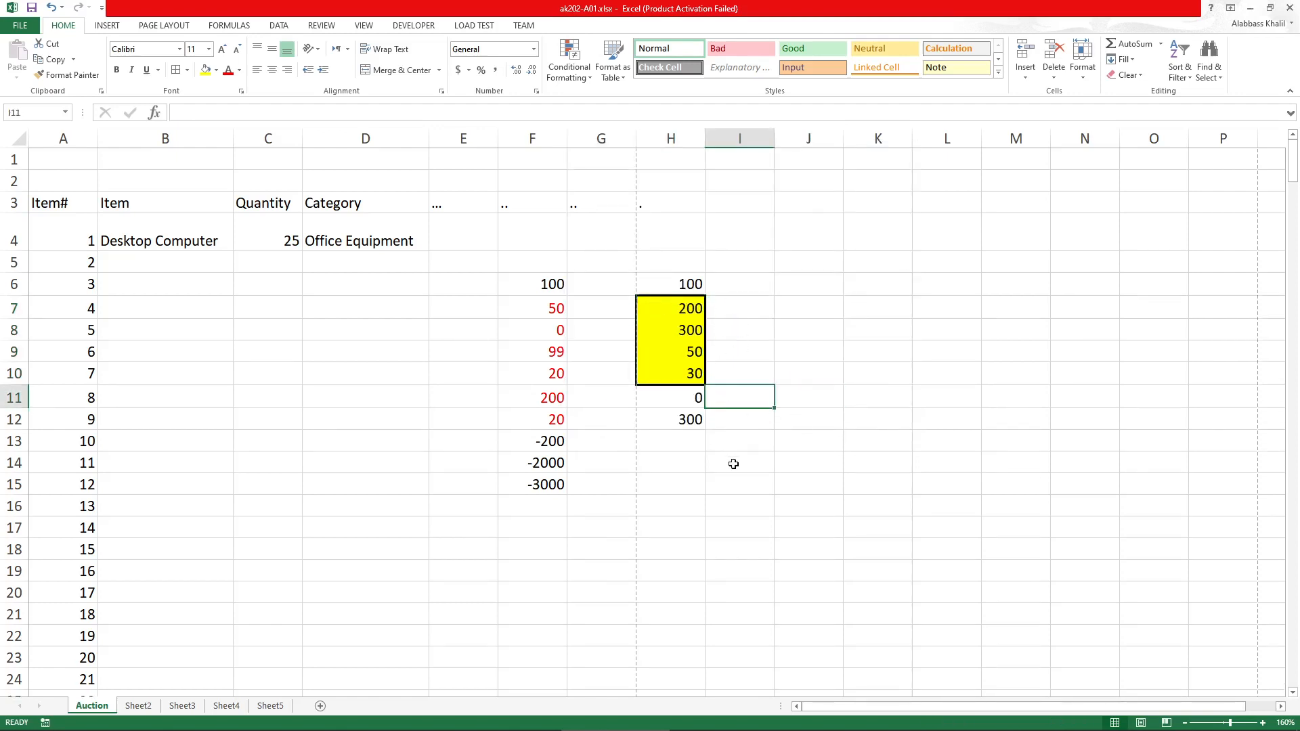
# Give cells C7:F12 a thick black outline border in the Format Cells settings
pyautogui.moveTo(230, 313); pyautogui.dragTo(360, 386)
pyautogui.click(312, 348)
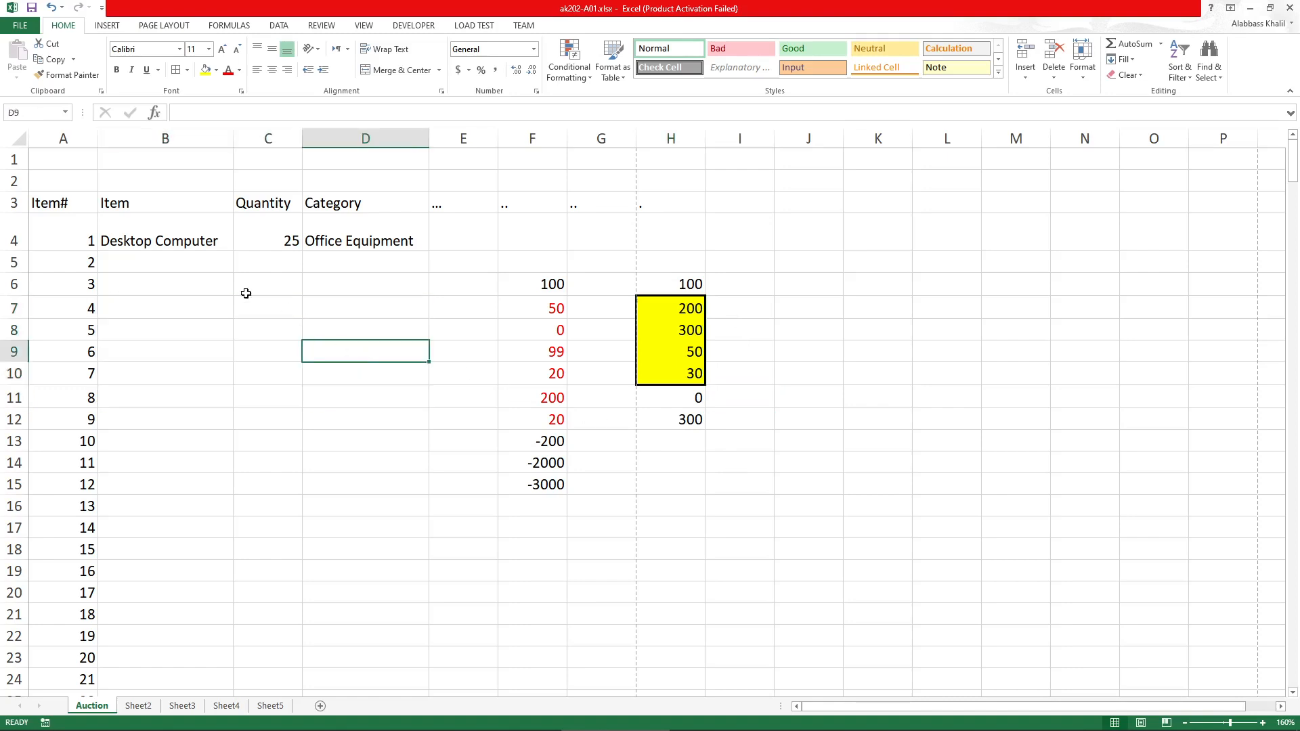
pyautogui.moveTo(284, 308); pyautogui.dragTo(527, 423)
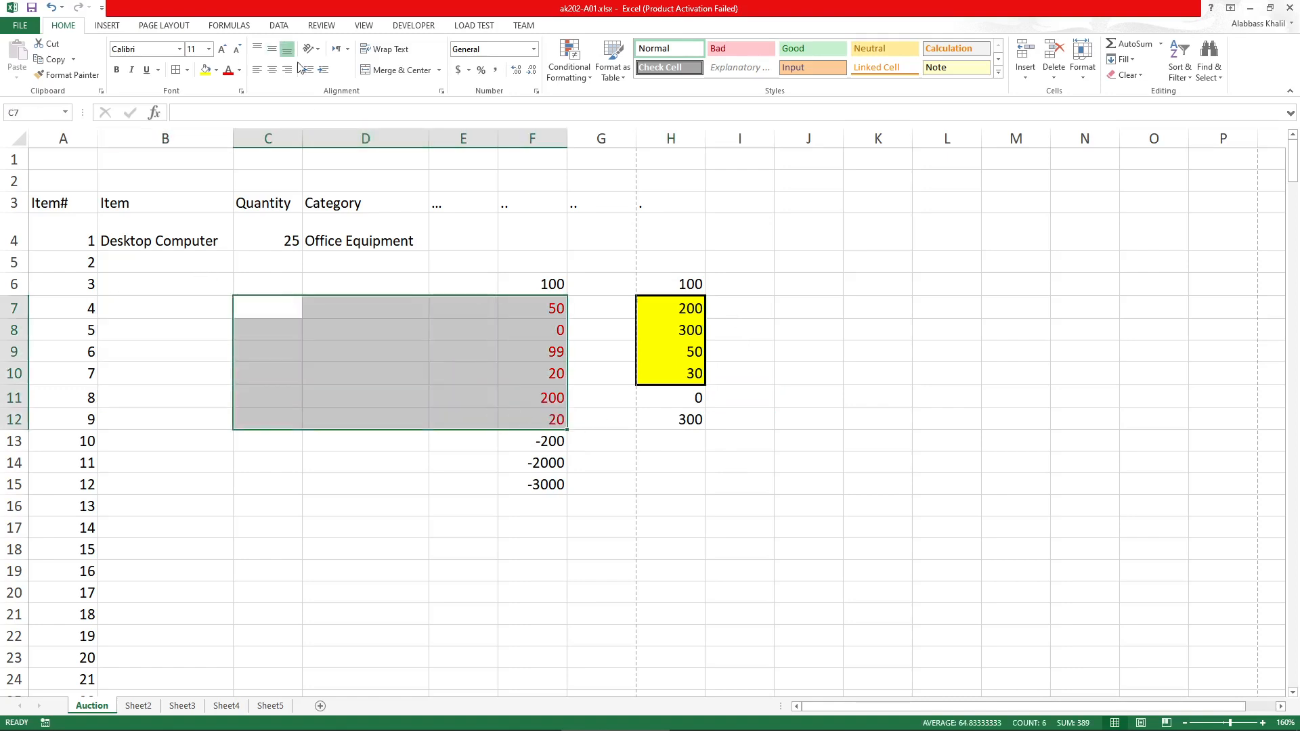
pyautogui.click(187, 70)
pyautogui.click(210, 418)
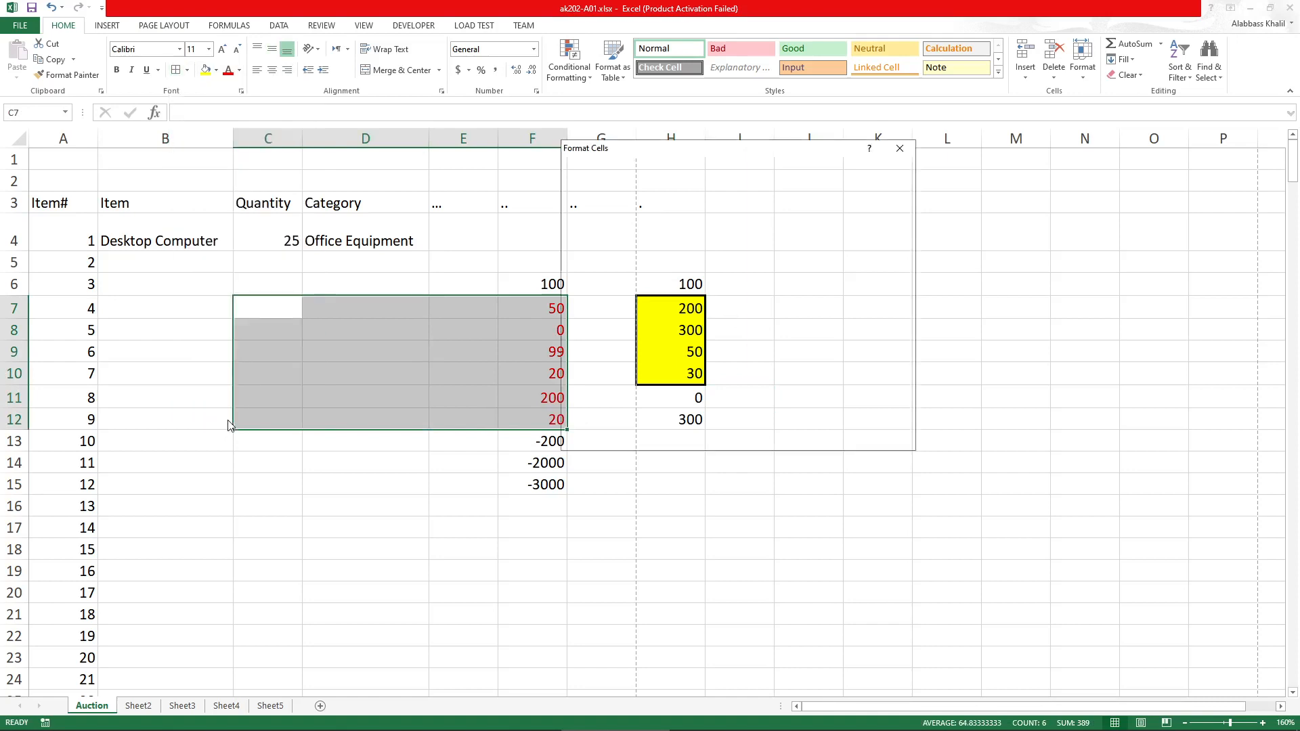
pyautogui.click(640, 268)
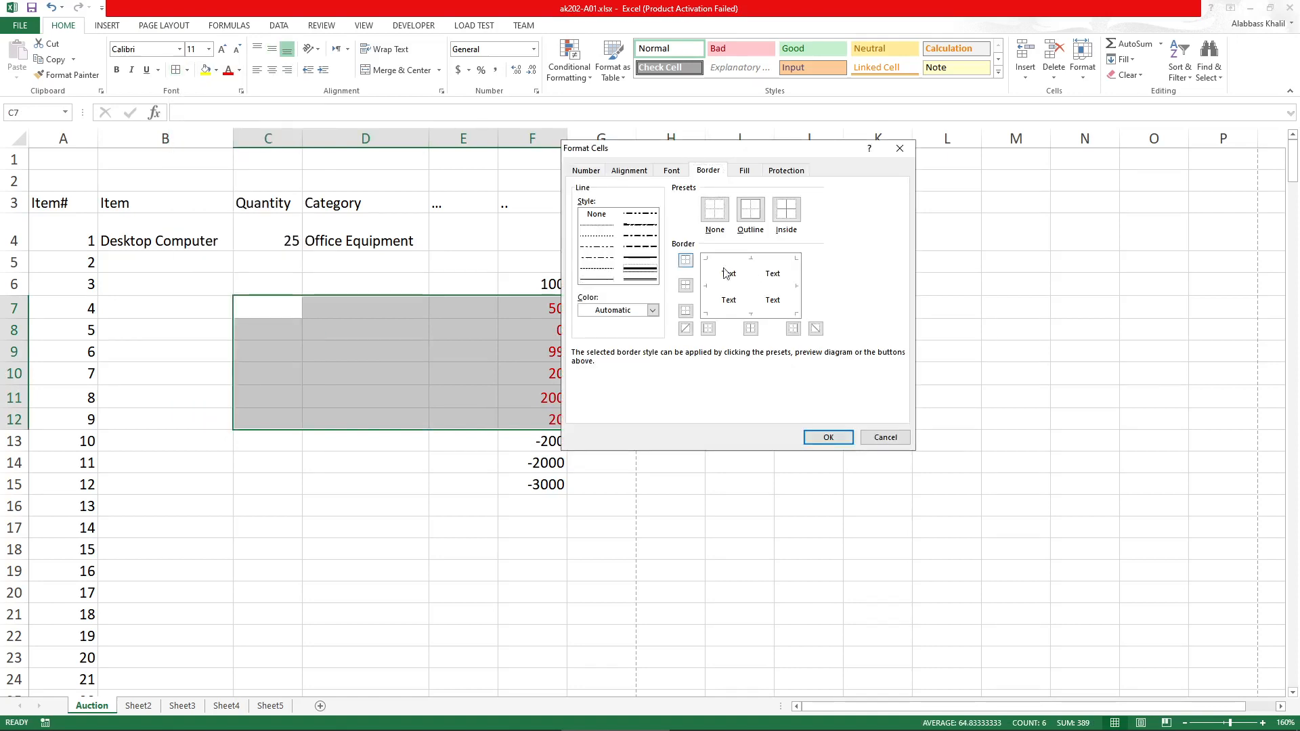
pyautogui.click(771, 267)
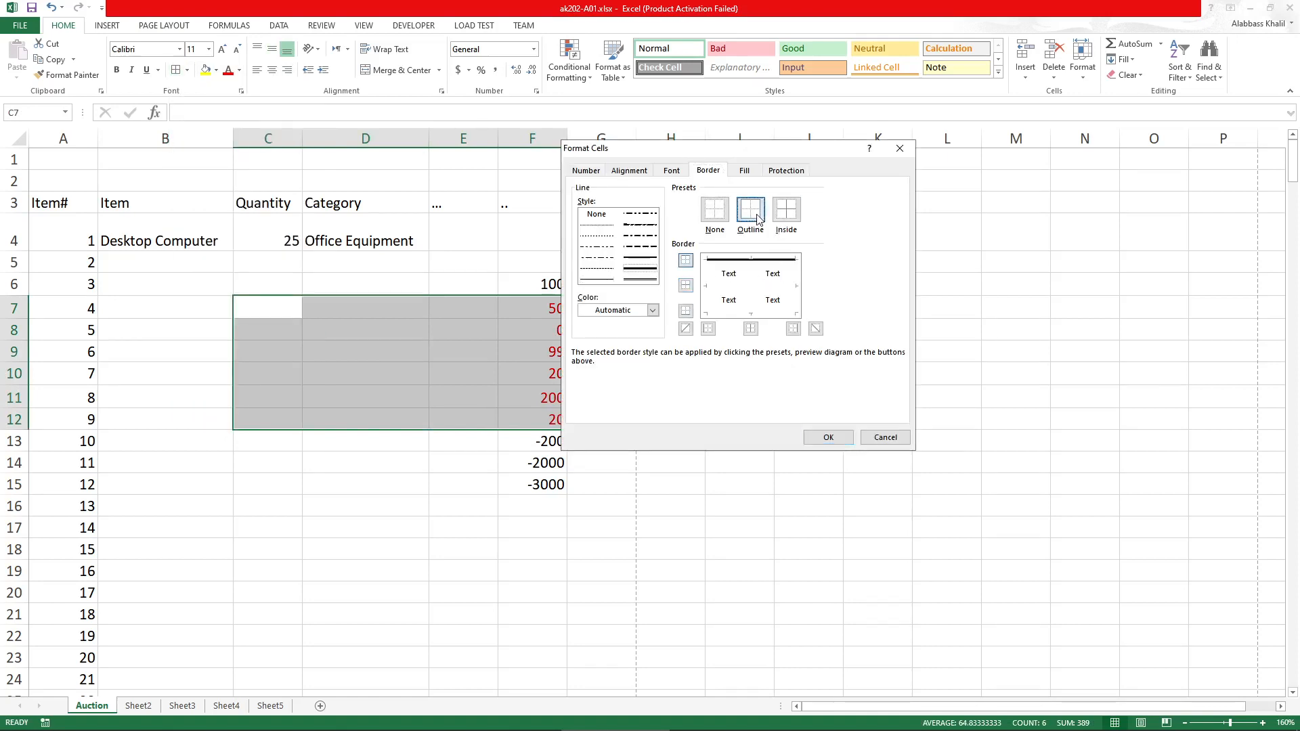
pyautogui.click(750, 210)
# Add dashed light blue inside borders to cells C7:F12 and apply the border settings
pyautogui.click(652, 310)
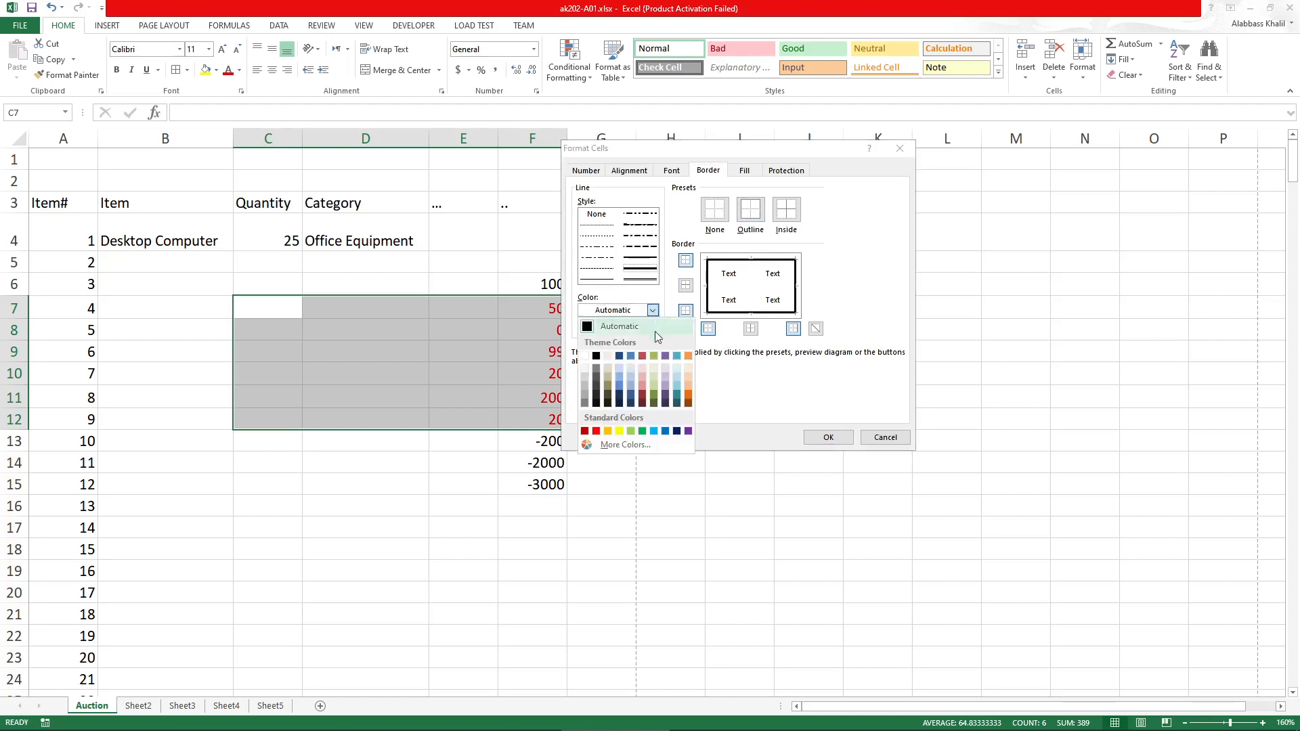
pyautogui.click(660, 427)
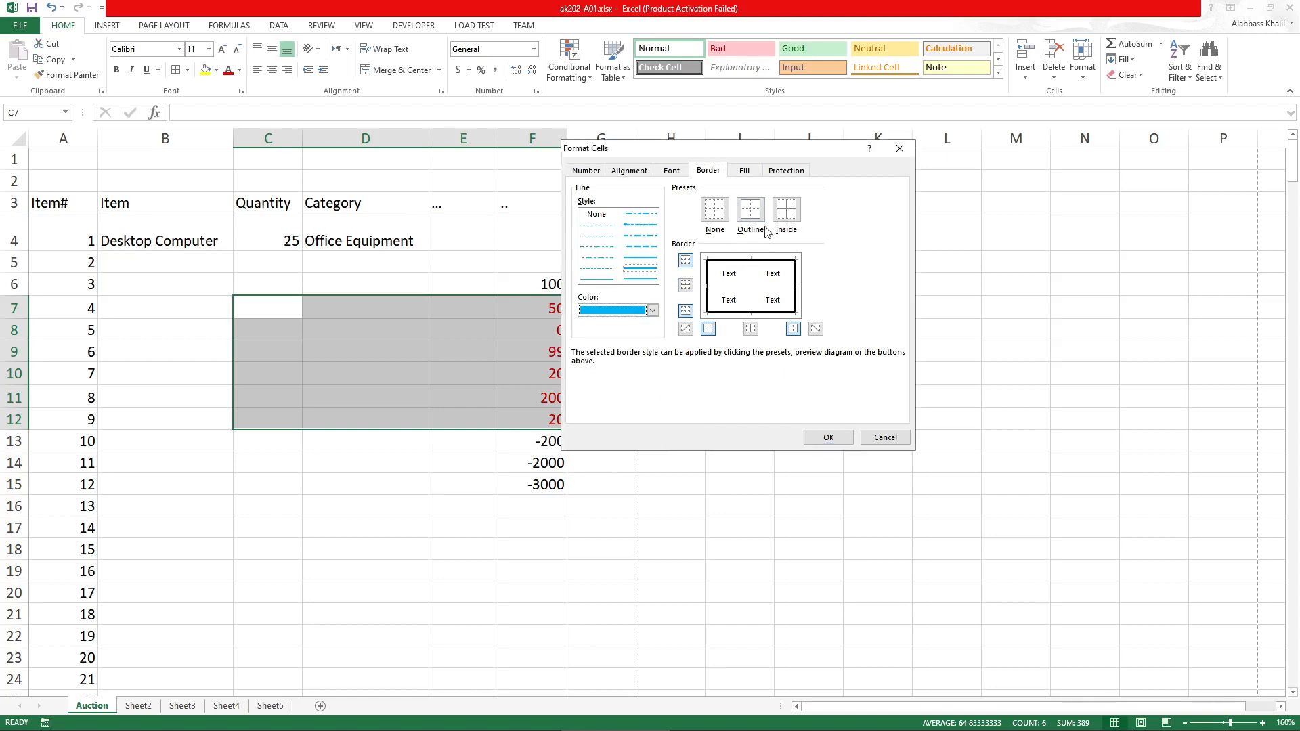
pyautogui.click(787, 210)
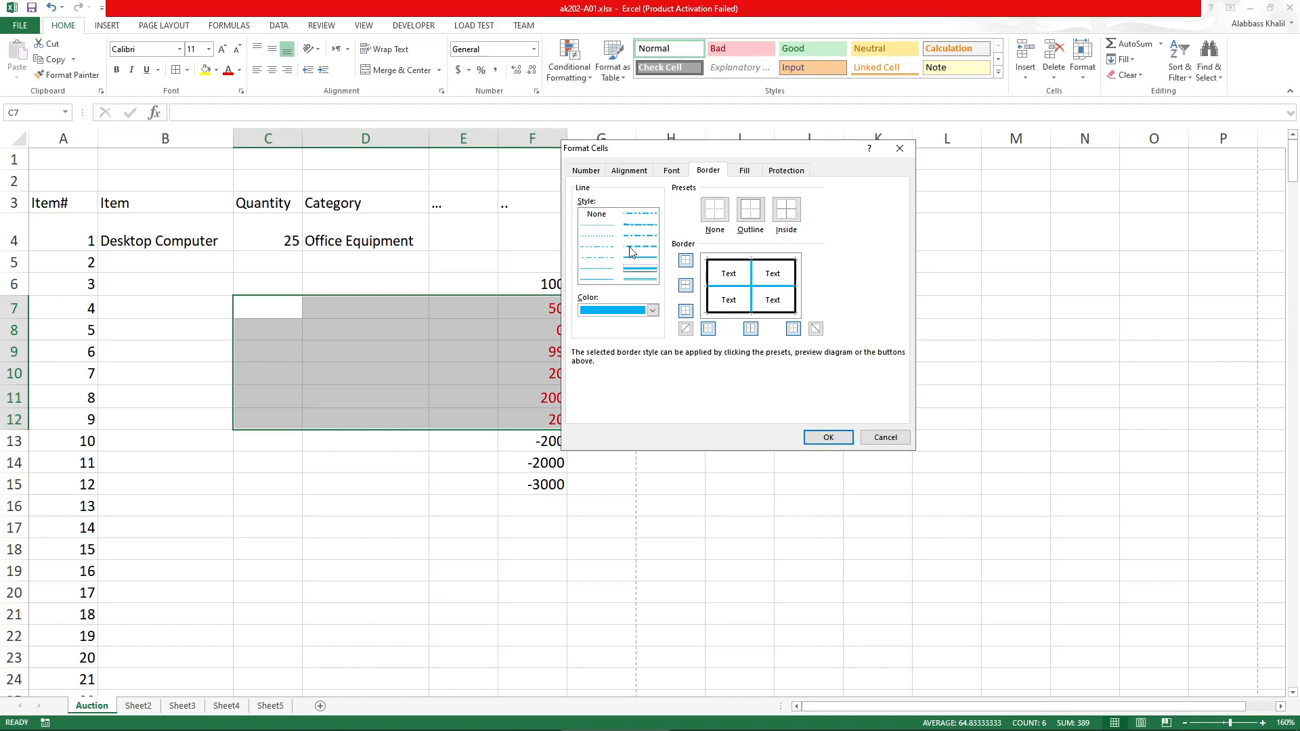
pyautogui.click(785, 217)
pyautogui.click(652, 310)
pyautogui.click(632, 381)
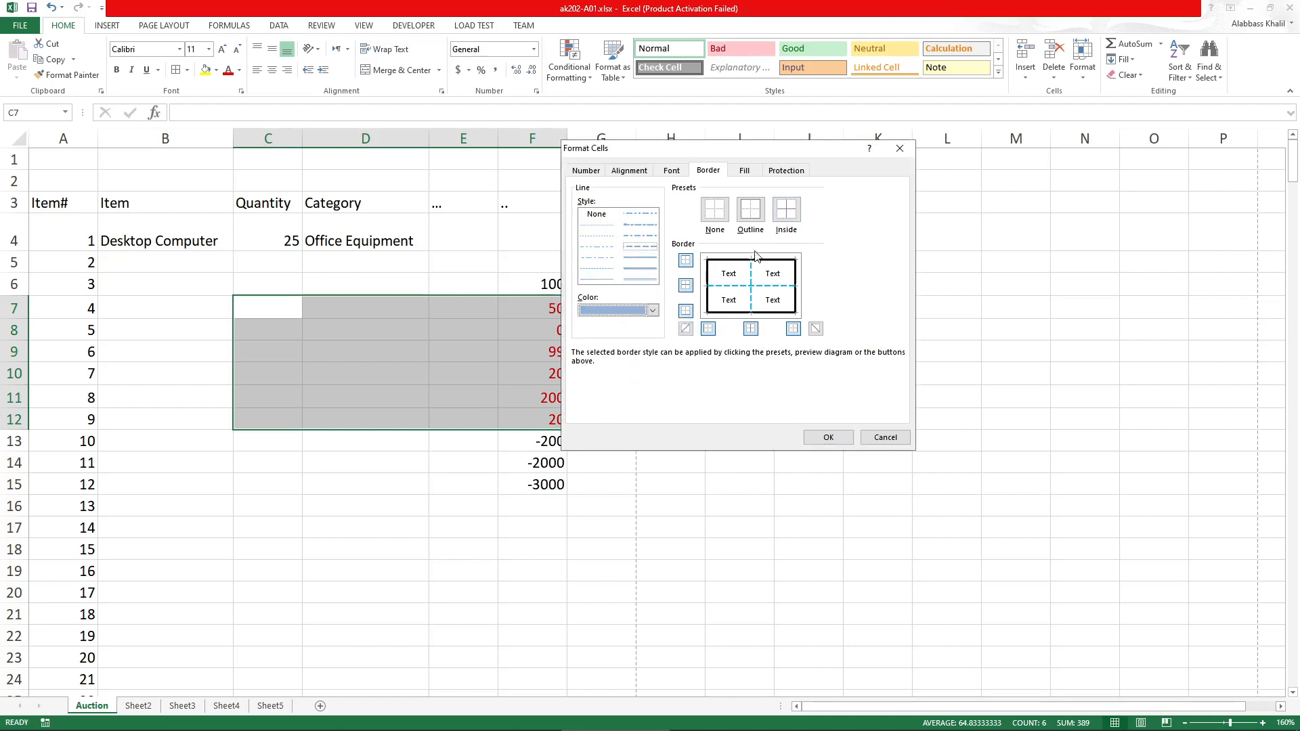
pyautogui.click(828, 437)
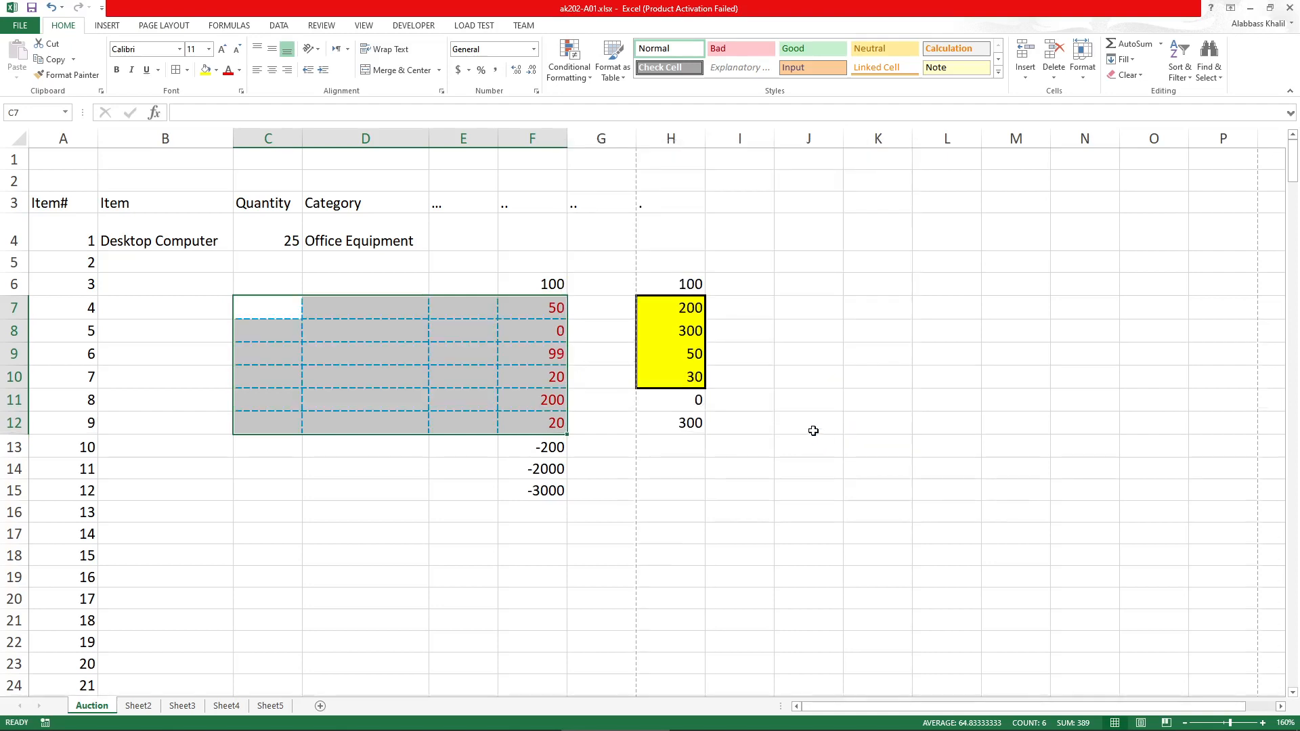
pyautogui.click(761, 416)
pyautogui.moveTo(405, 315); pyautogui.dragTo(416, 420)
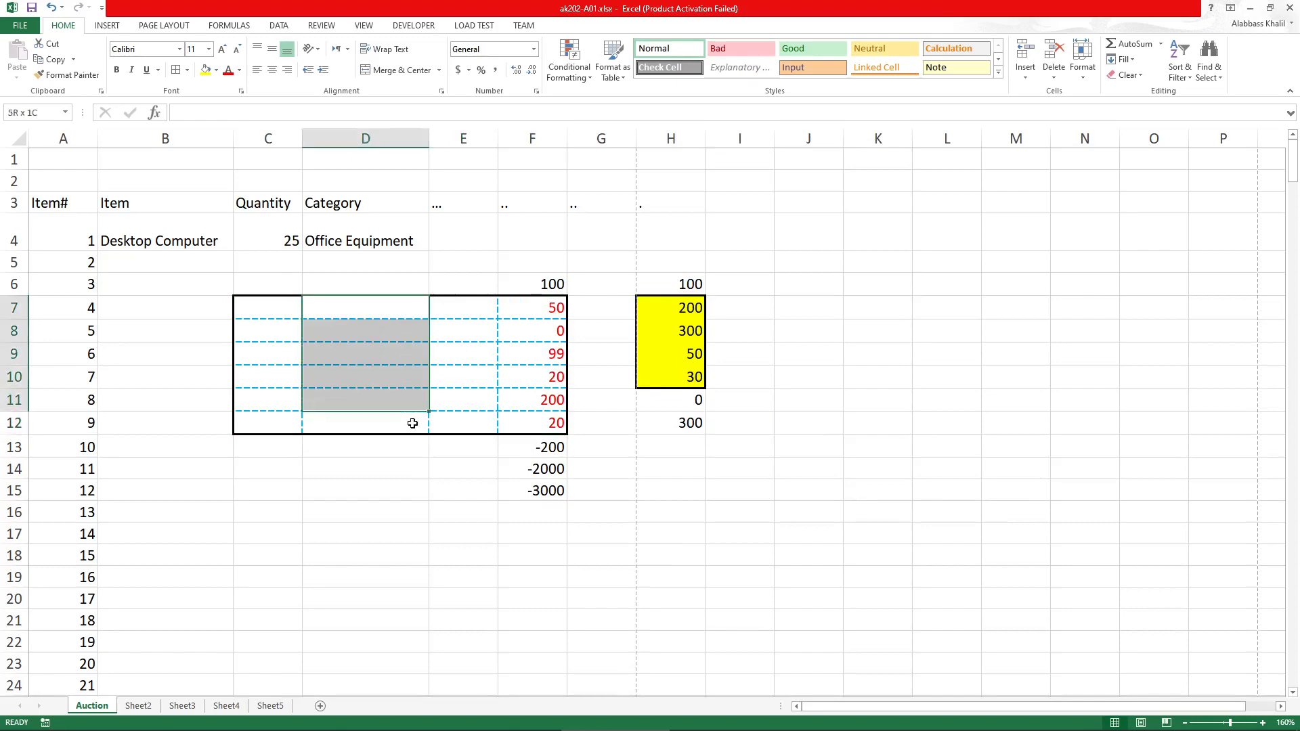
pyautogui.moveTo(464, 331); pyautogui.dragTo(578, 441)
pyautogui.click(463, 577)
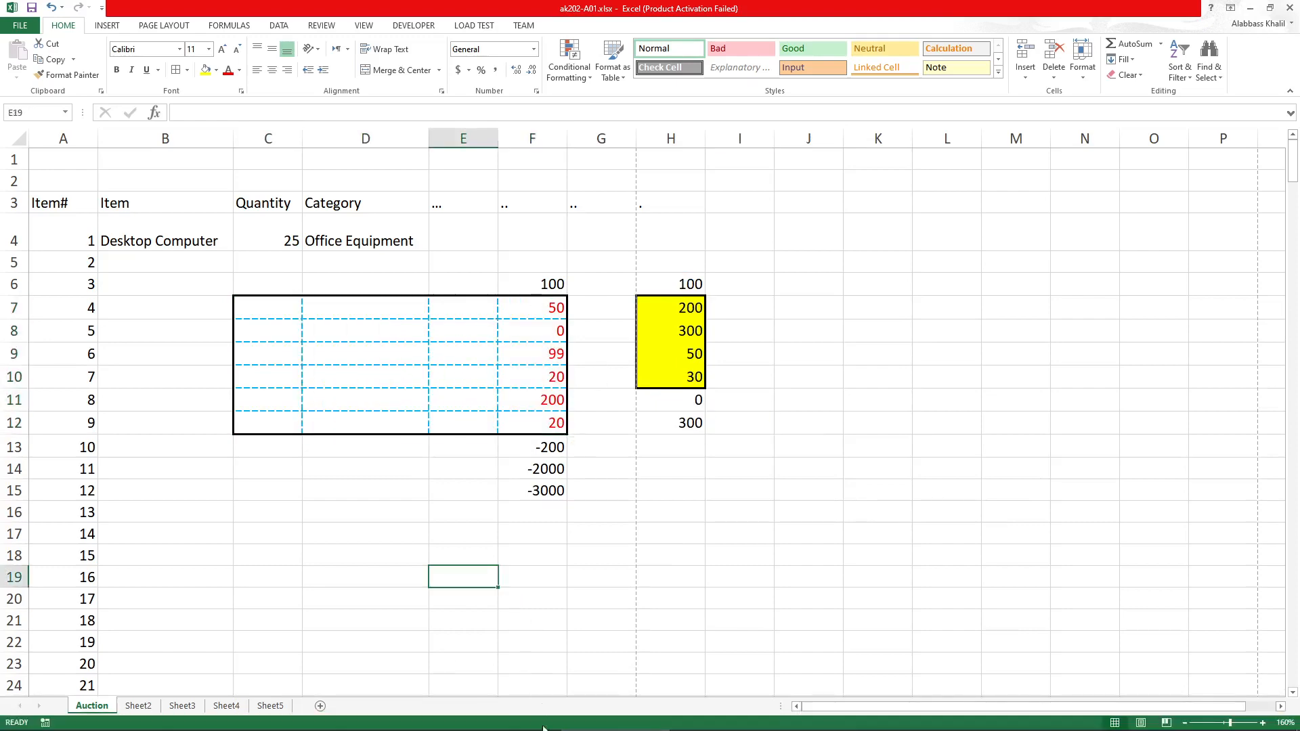
# Check the Formatting instructions in Acrobat Reader, then switch back to the Excel workbook and select cells B1:D1
pyautogui.click(718, 719)
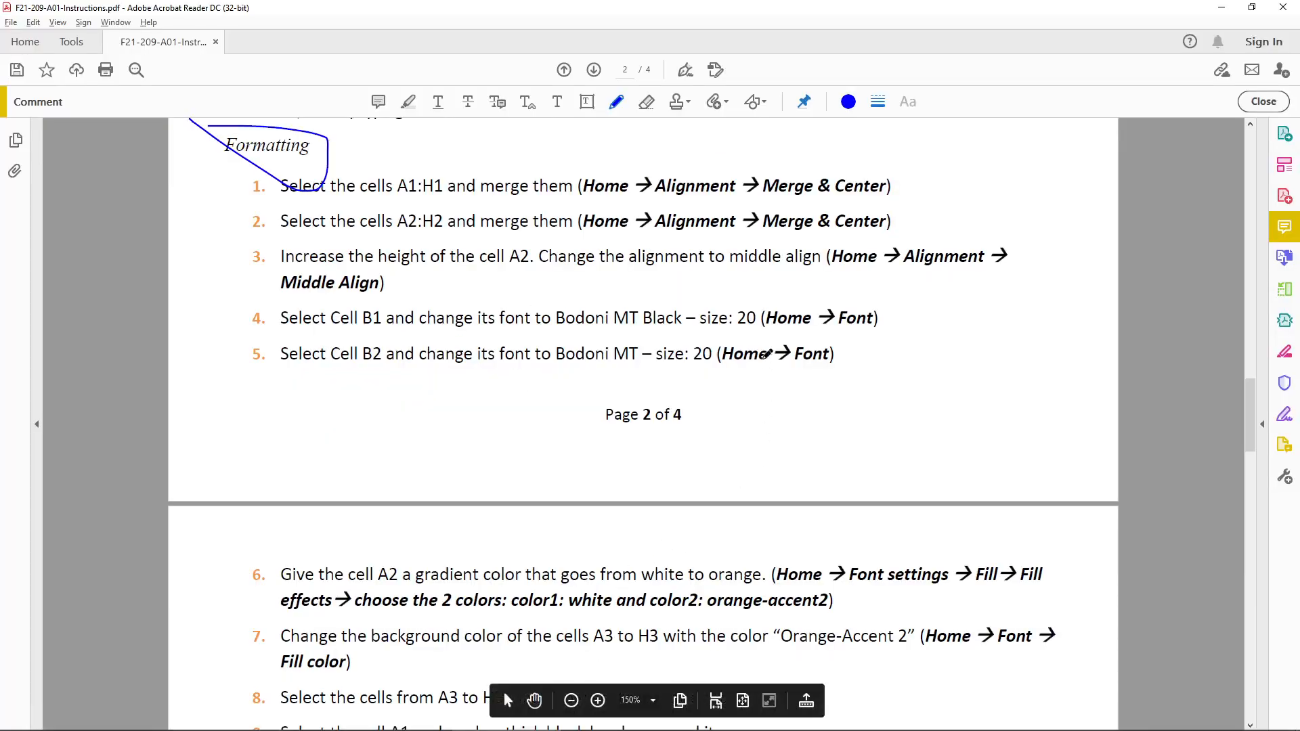
pyautogui.click(616, 720)
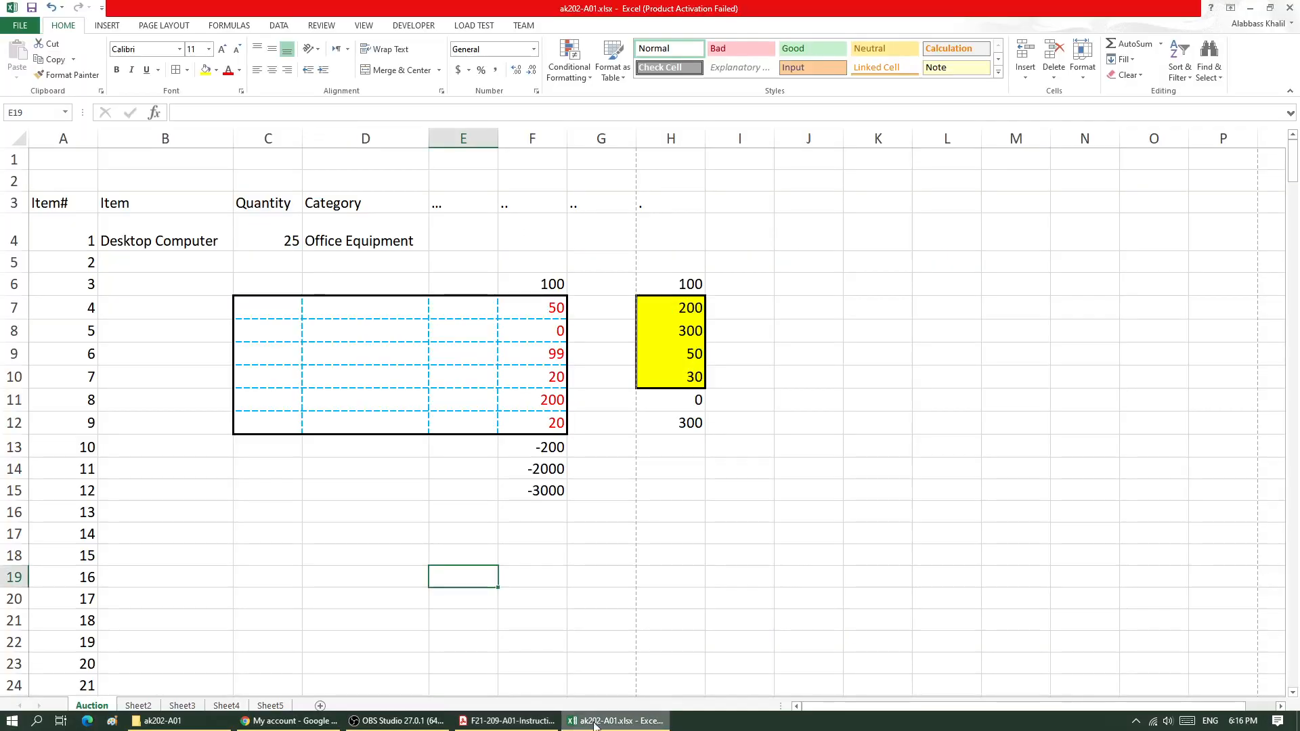
pyautogui.click(519, 181)
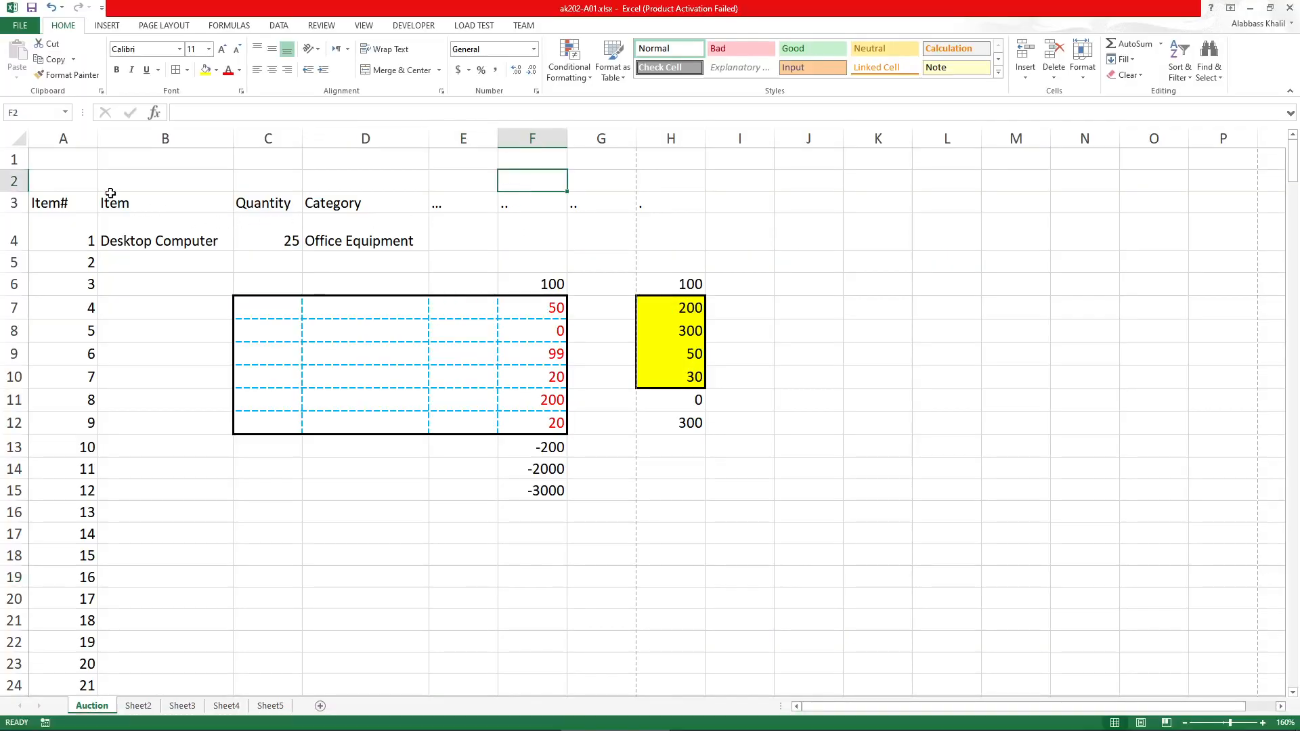
pyautogui.moveTo(110, 194); pyautogui.dragTo(398, 197)
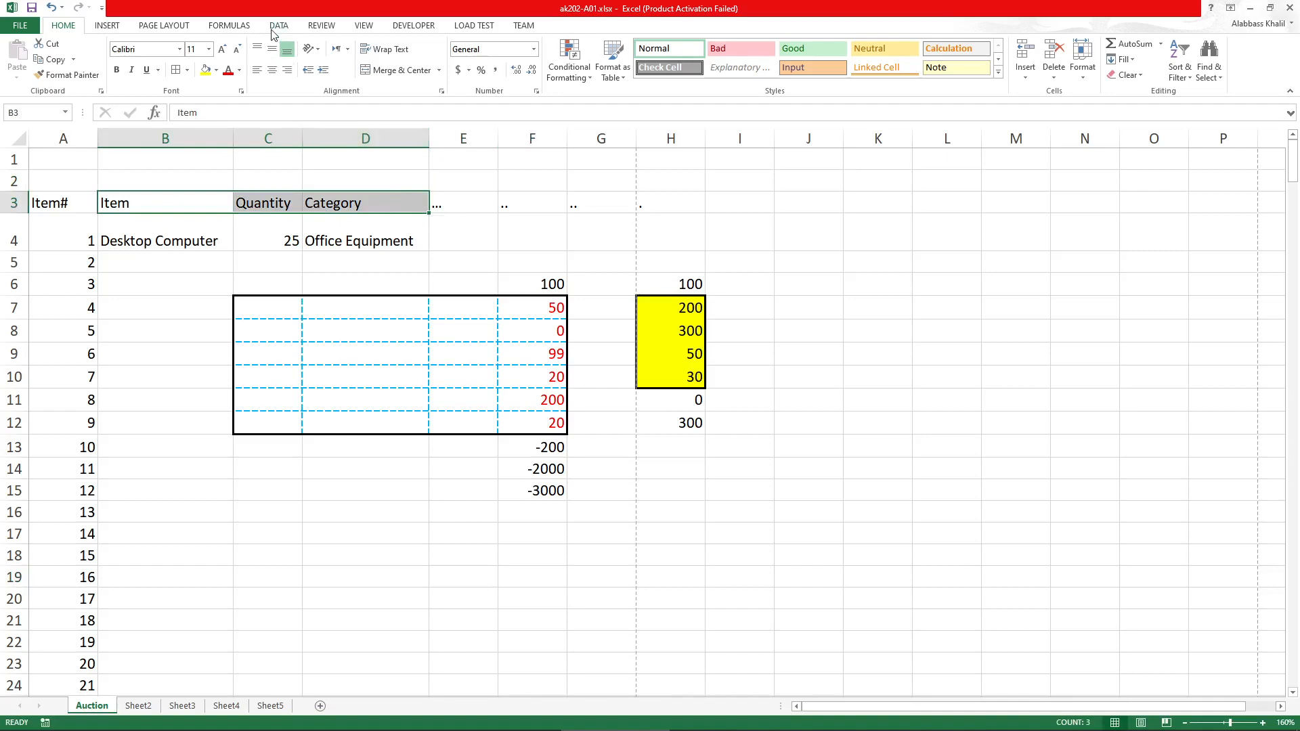
pyautogui.moveTo(217, 161); pyautogui.dragTo(352, 164)
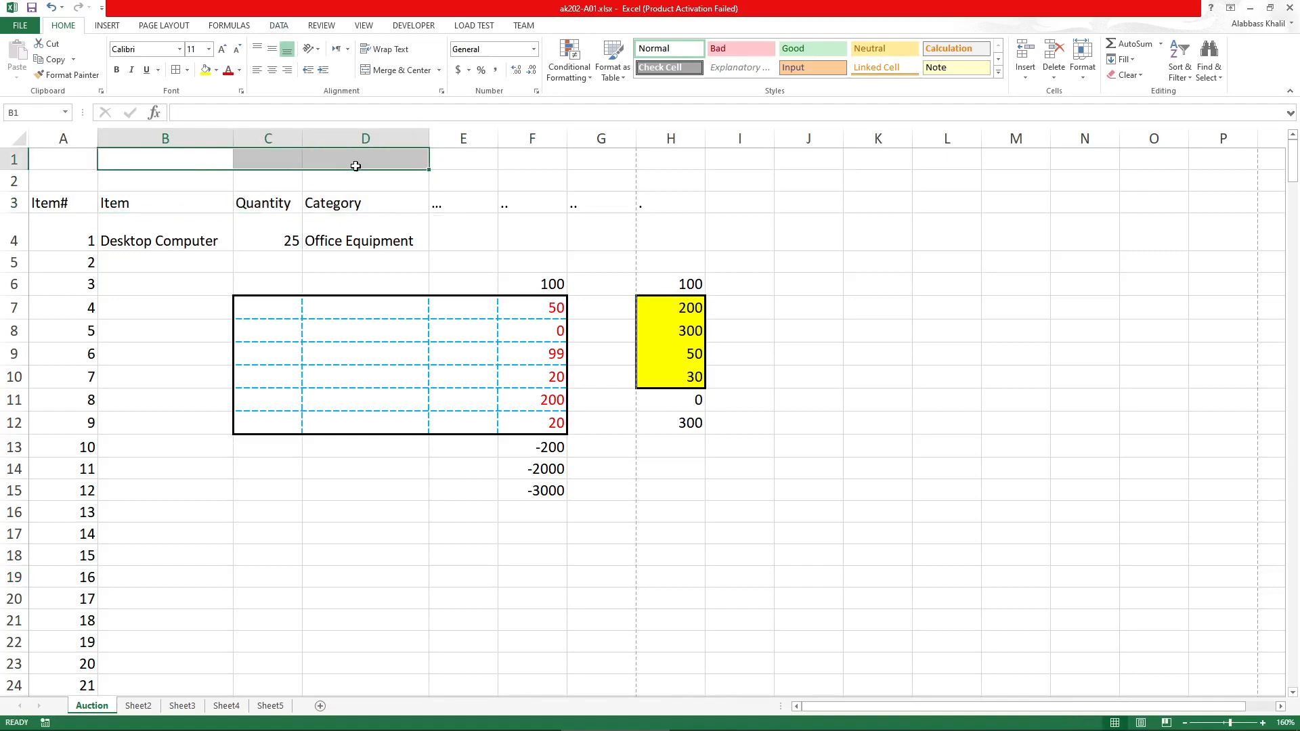
# Merge and center cells B1 through D1 and enter "one big cell" in the merged cell
pyautogui.click(399, 70)
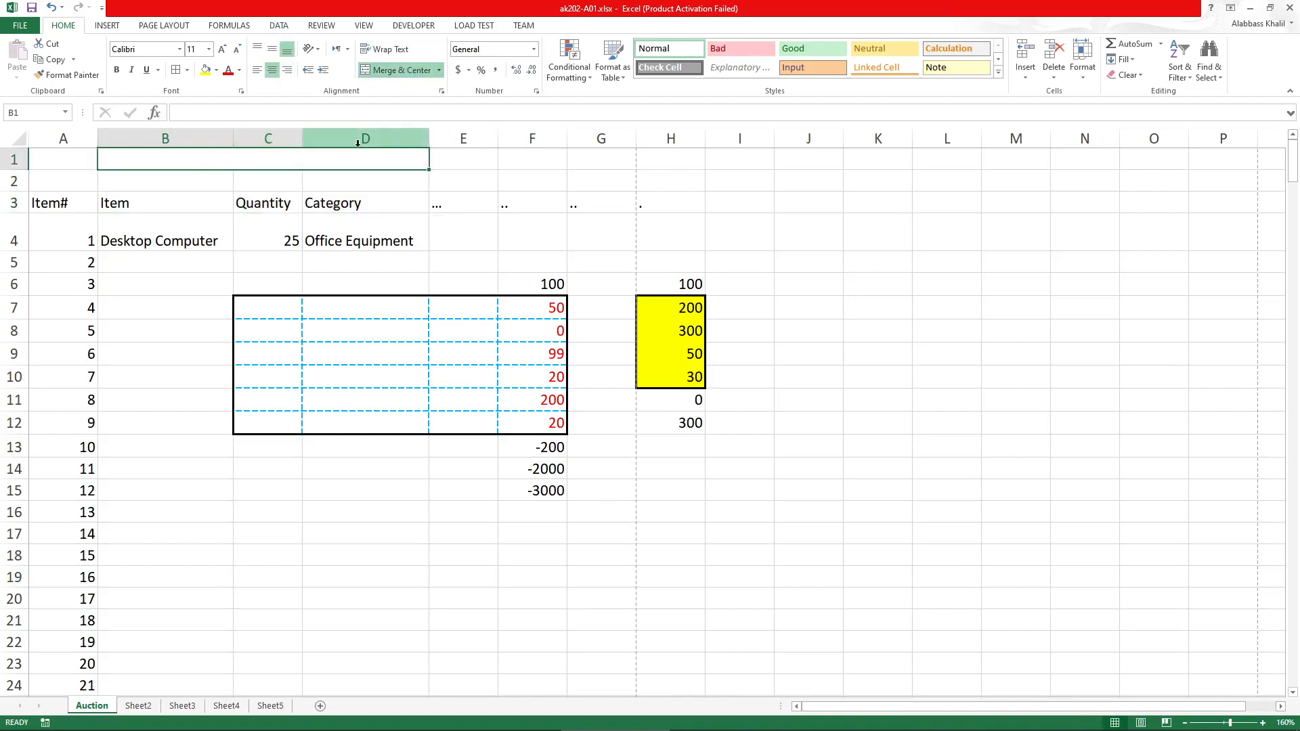
pyautogui.write('one big cell')
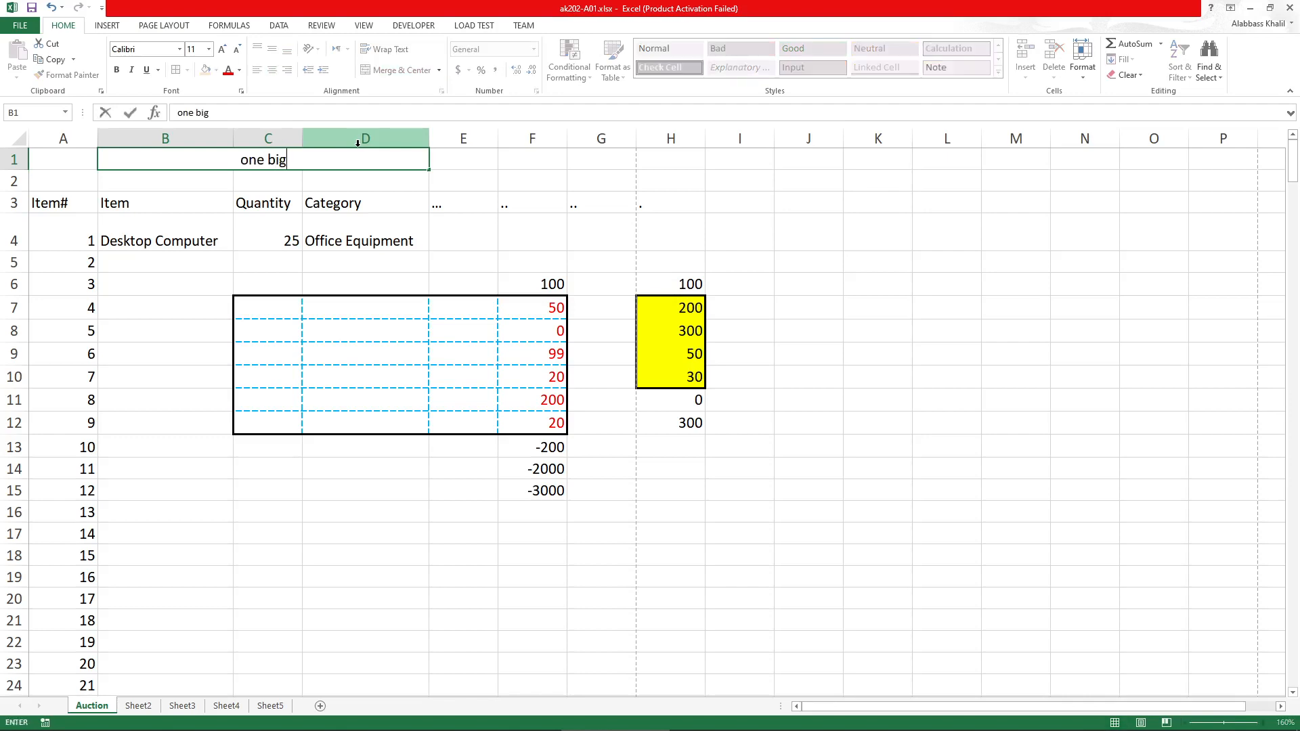
pyautogui.press('Return')
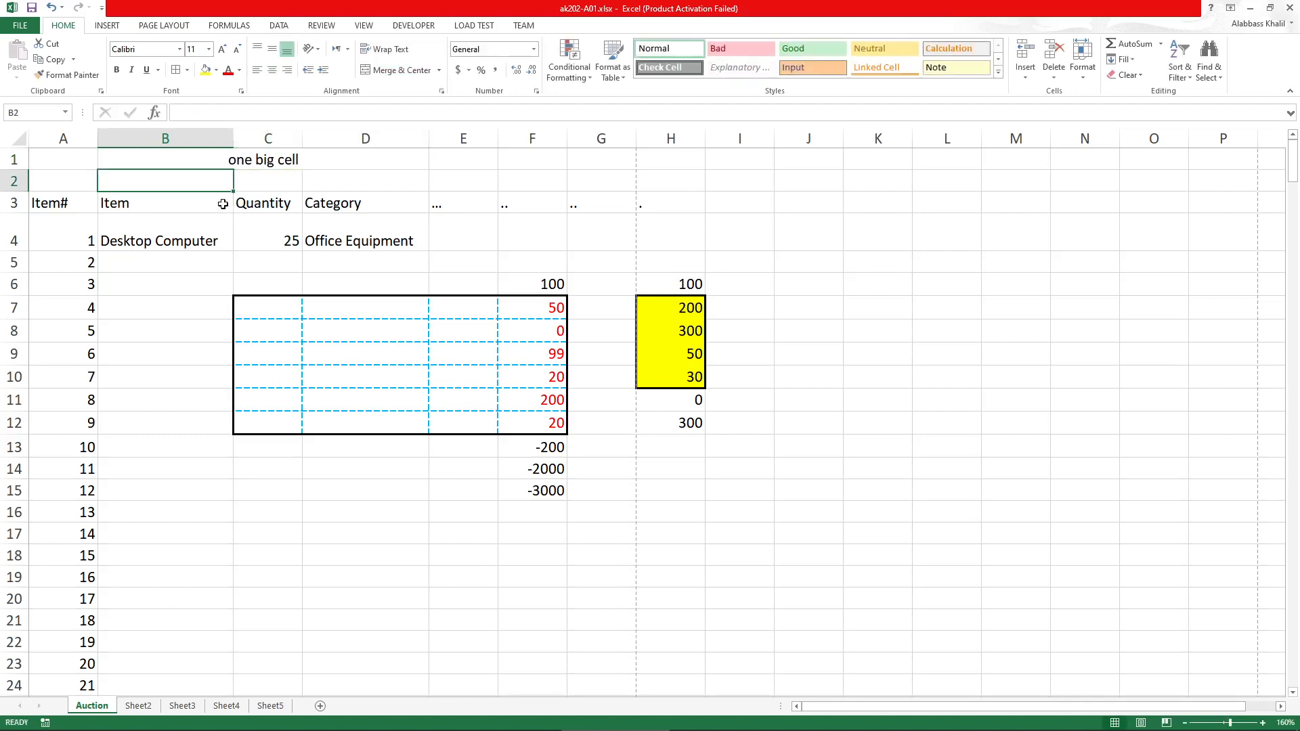
pyautogui.moveTo(224, 205); pyautogui.dragTo(366, 206)
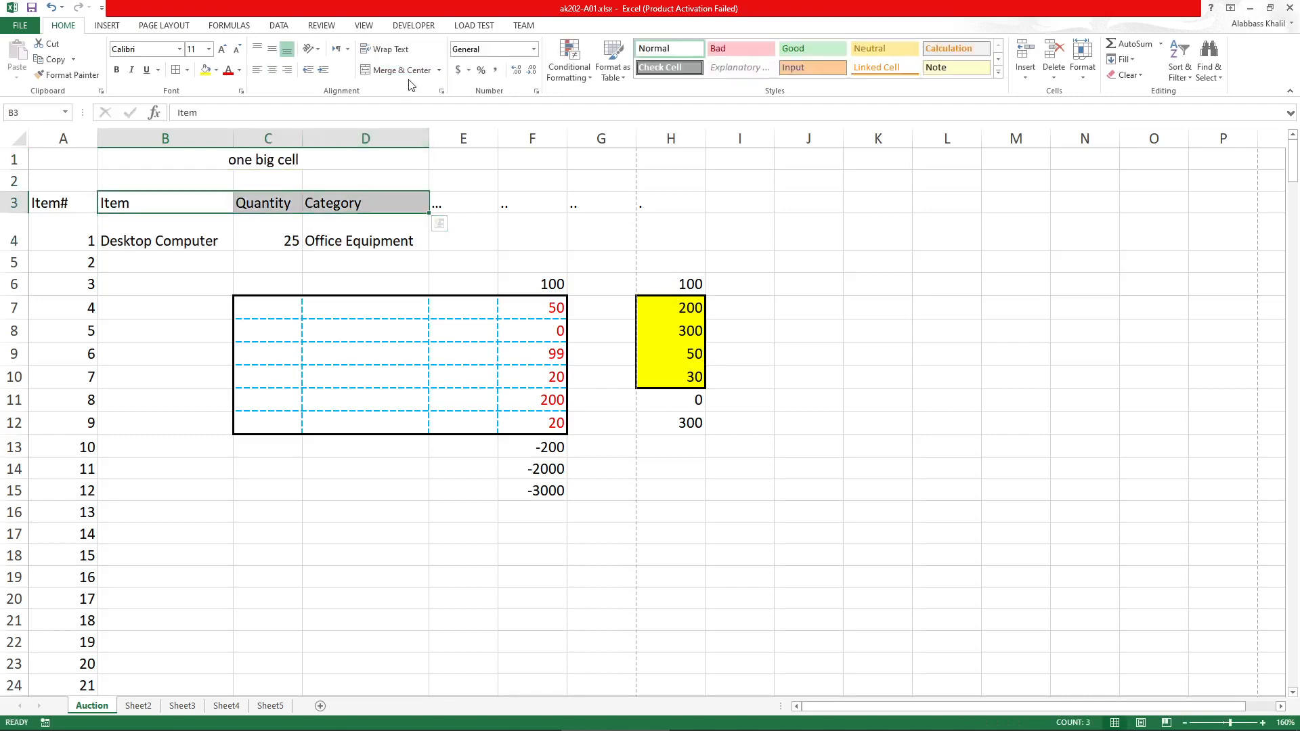
# Enter the numbers 1, 2 and 3 in cells F1, G1 and H1
pyautogui.click(532, 156)
pyautogui.write('12')
pyautogui.press('BackSpace')
pyautogui.press('Tab')
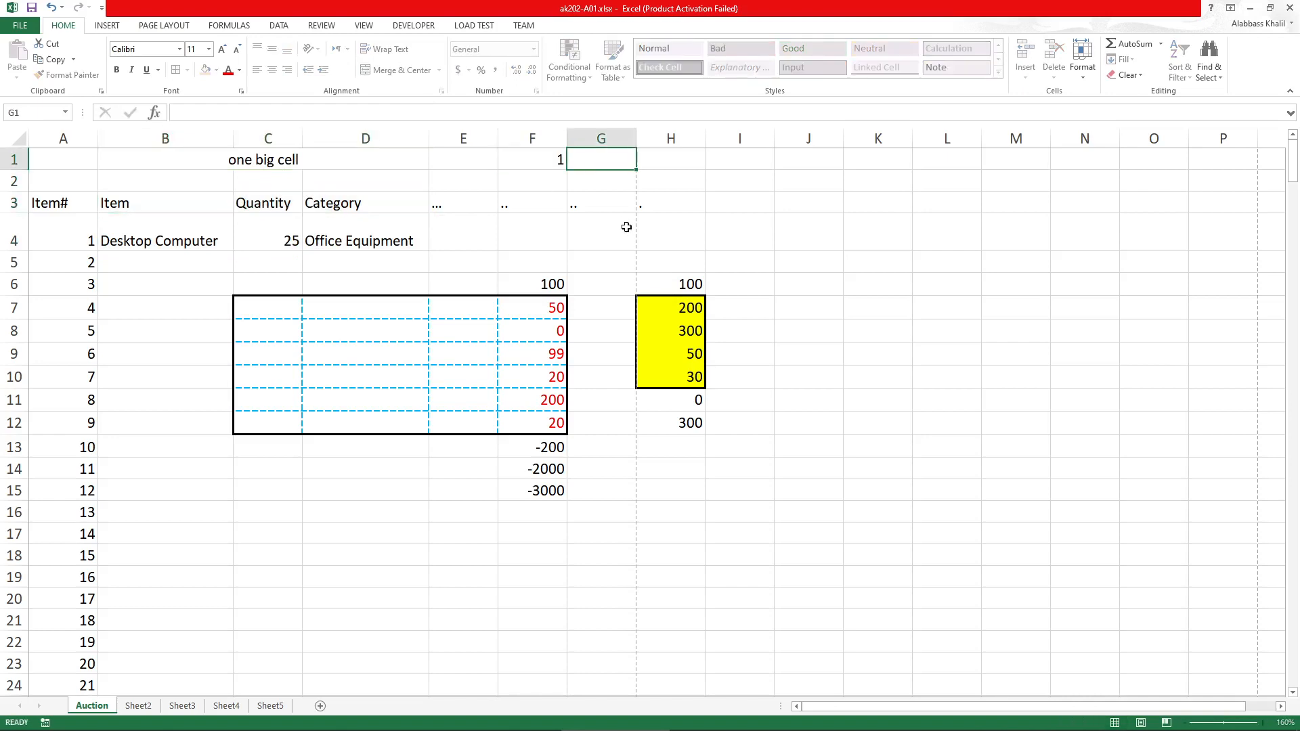
pyautogui.write('2')
pyautogui.press('Tab')
pyautogui.write('3')
pyautogui.press('Tab')
pyautogui.press('Return')
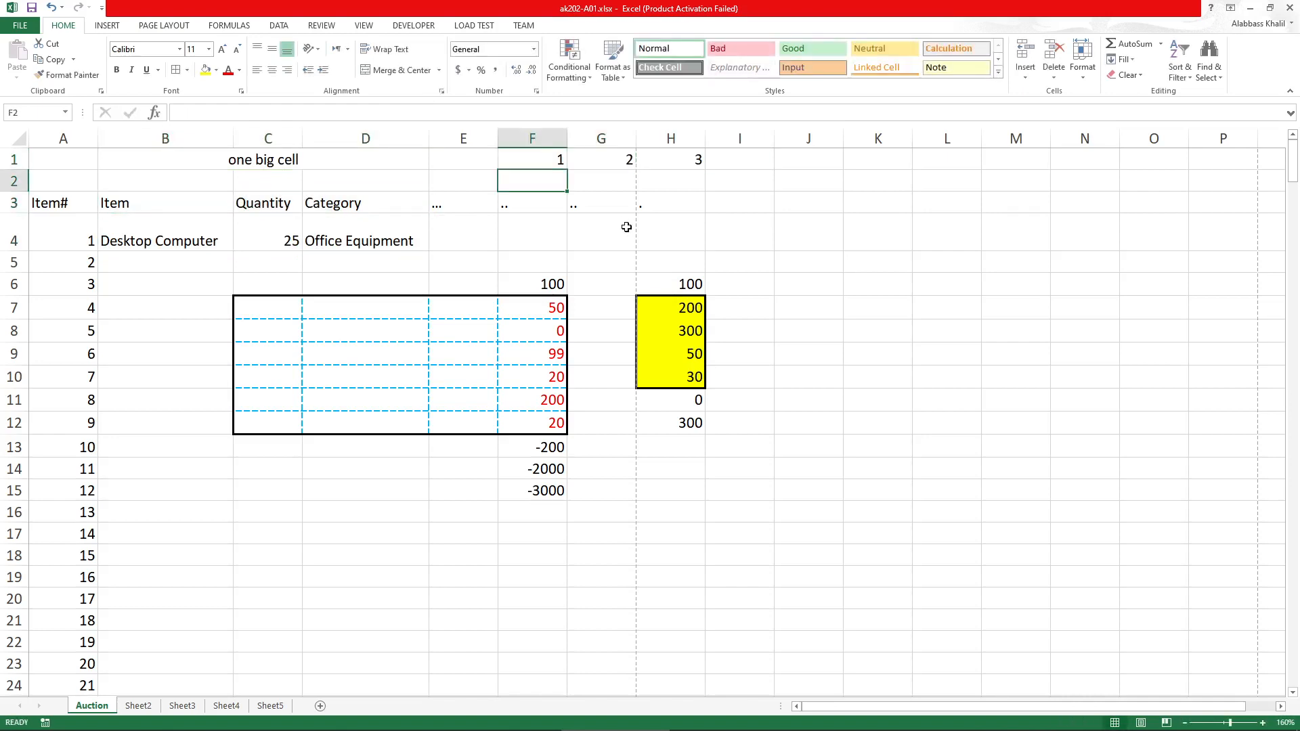
# Merge and center cells F1 through H1, accepting that only the upper-left value is kept
pyautogui.moveTo(552, 162); pyautogui.dragTo(690, 165)
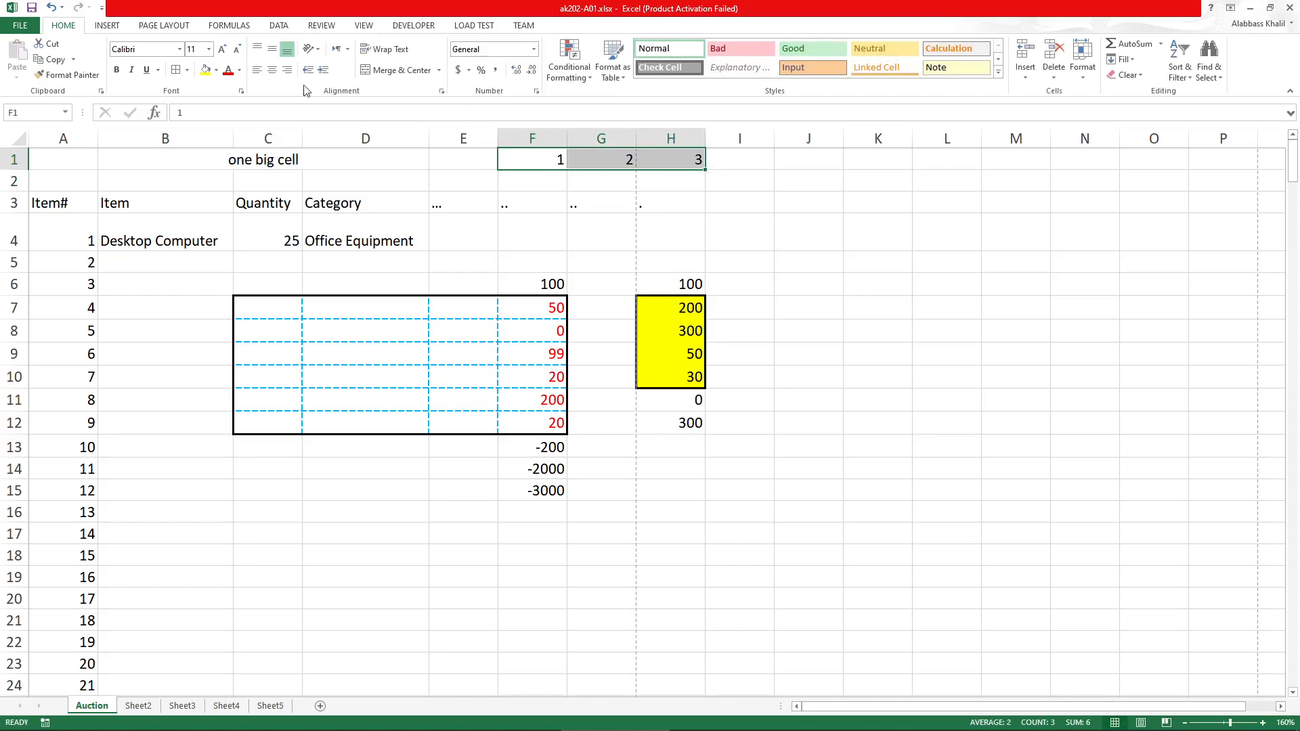
pyautogui.click(382, 71)
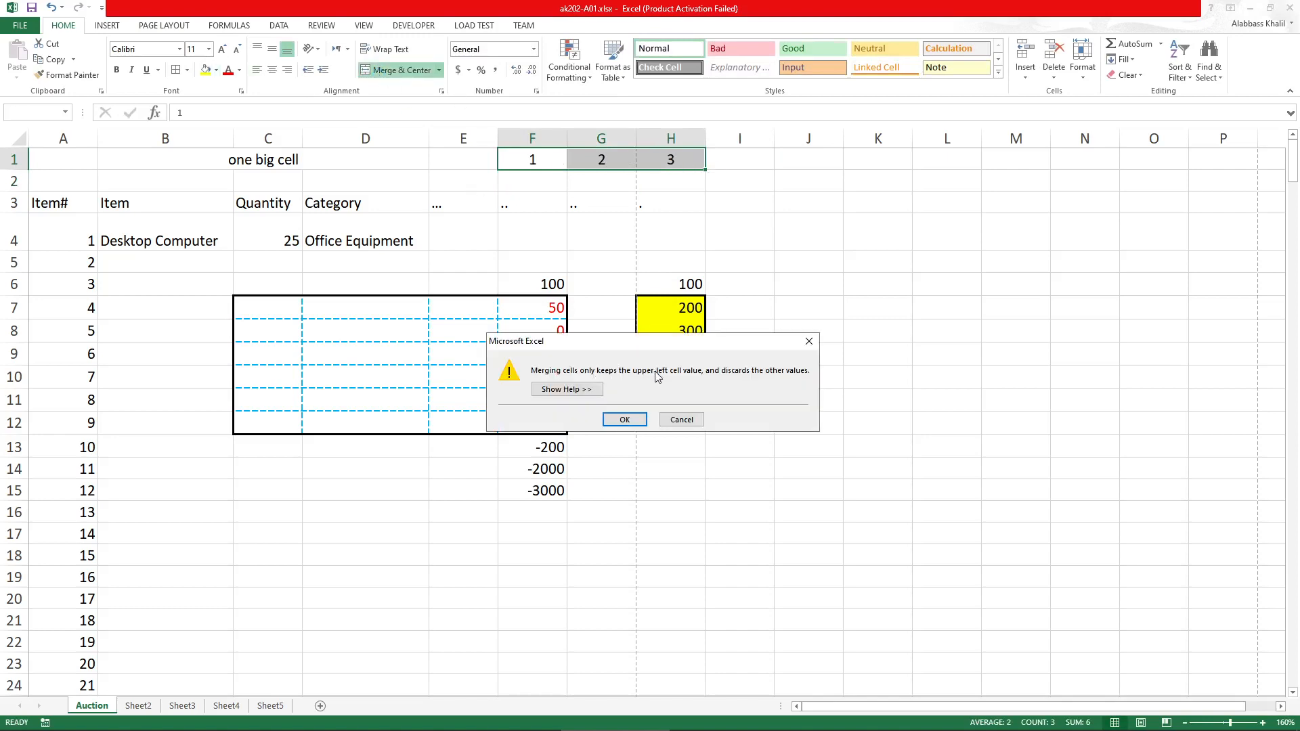
pyautogui.click(625, 419)
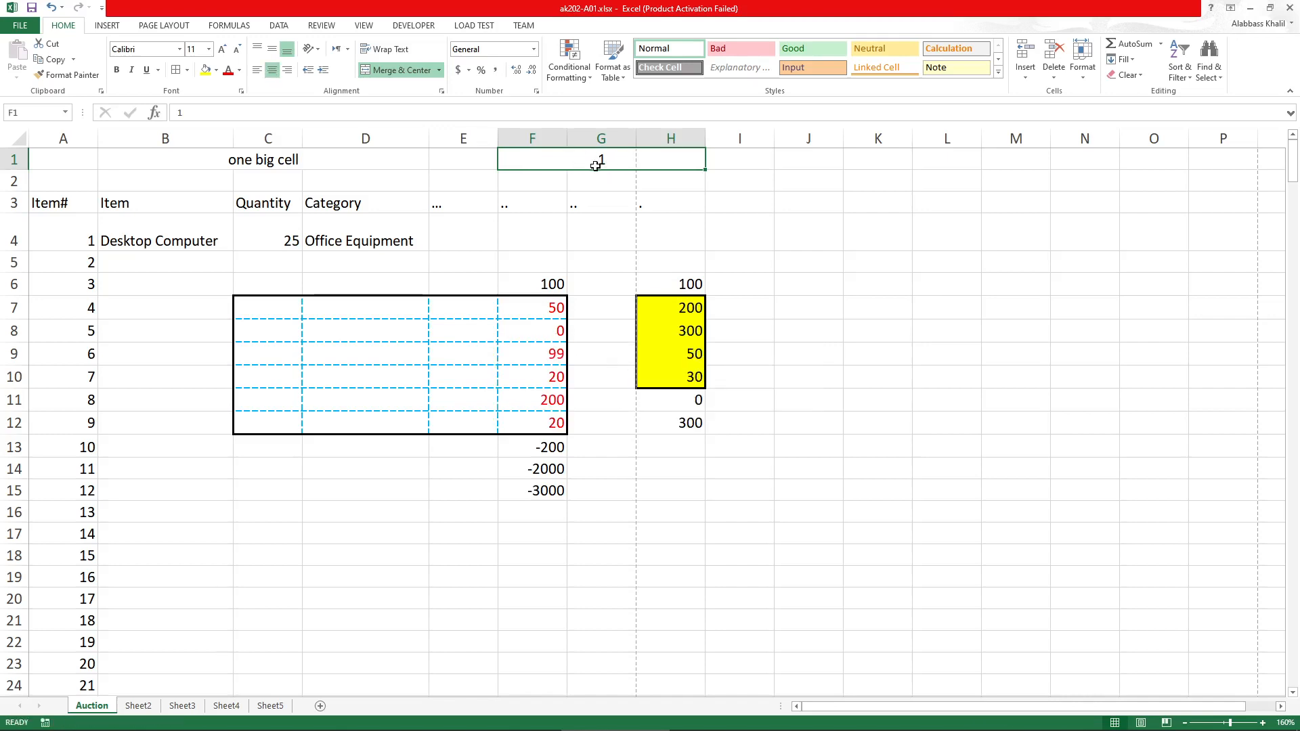
# Undo the merge of cells F1 through H1
pyautogui.hotkey('ctrl', 'z')
pyautogui.press('Down')
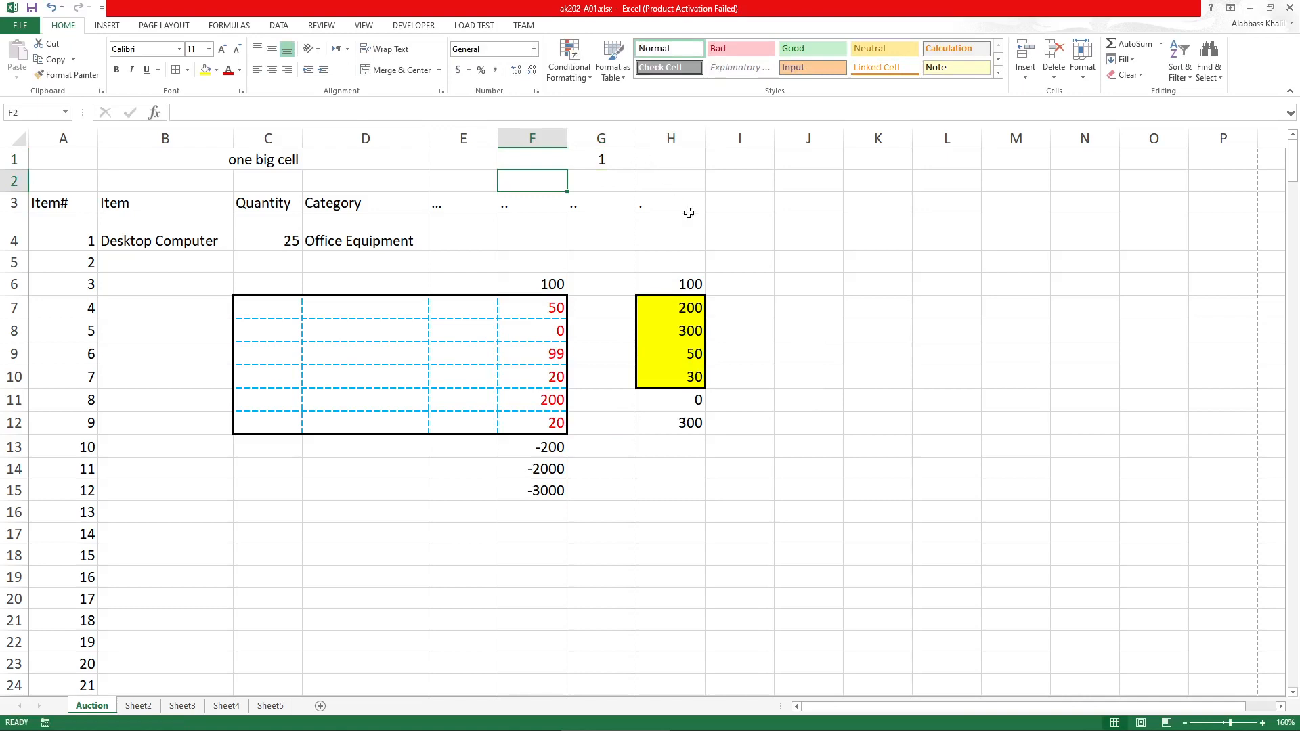
pyautogui.press('Up')
pyautogui.hotkey('ctrl', 'z')
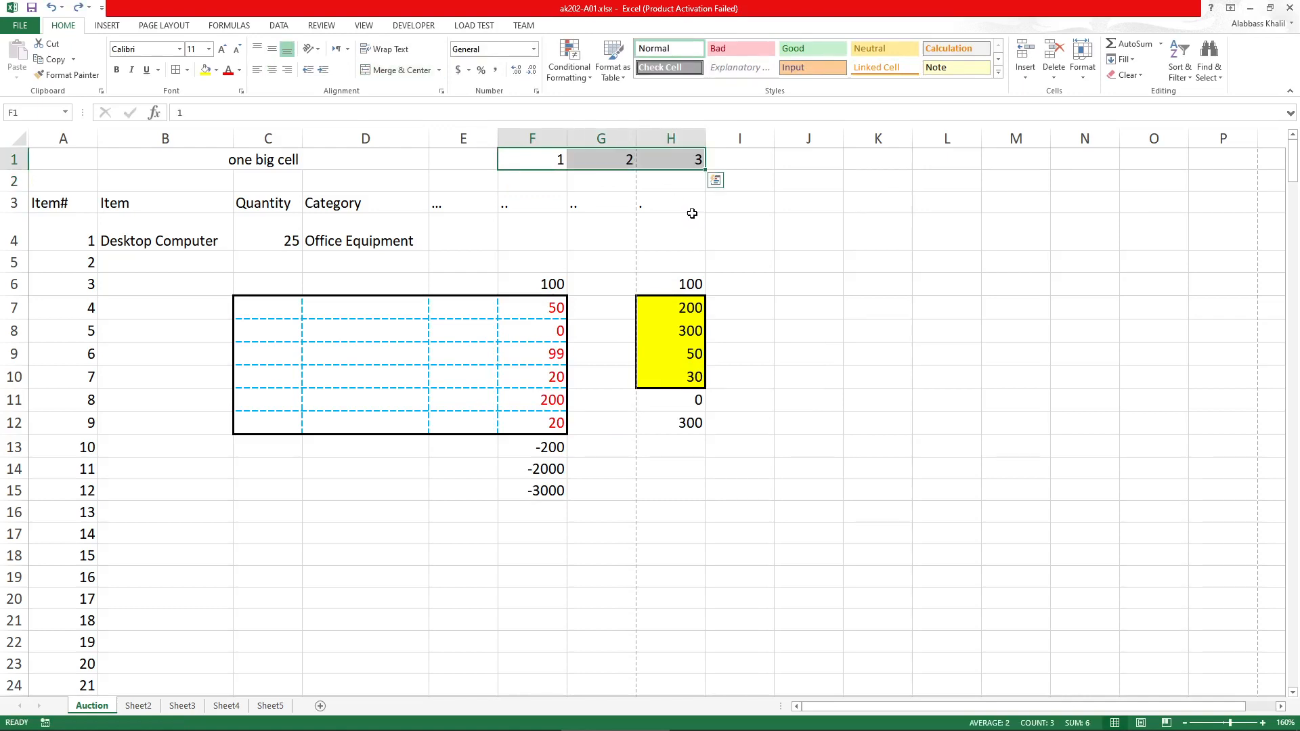
pyautogui.click(836, 267)
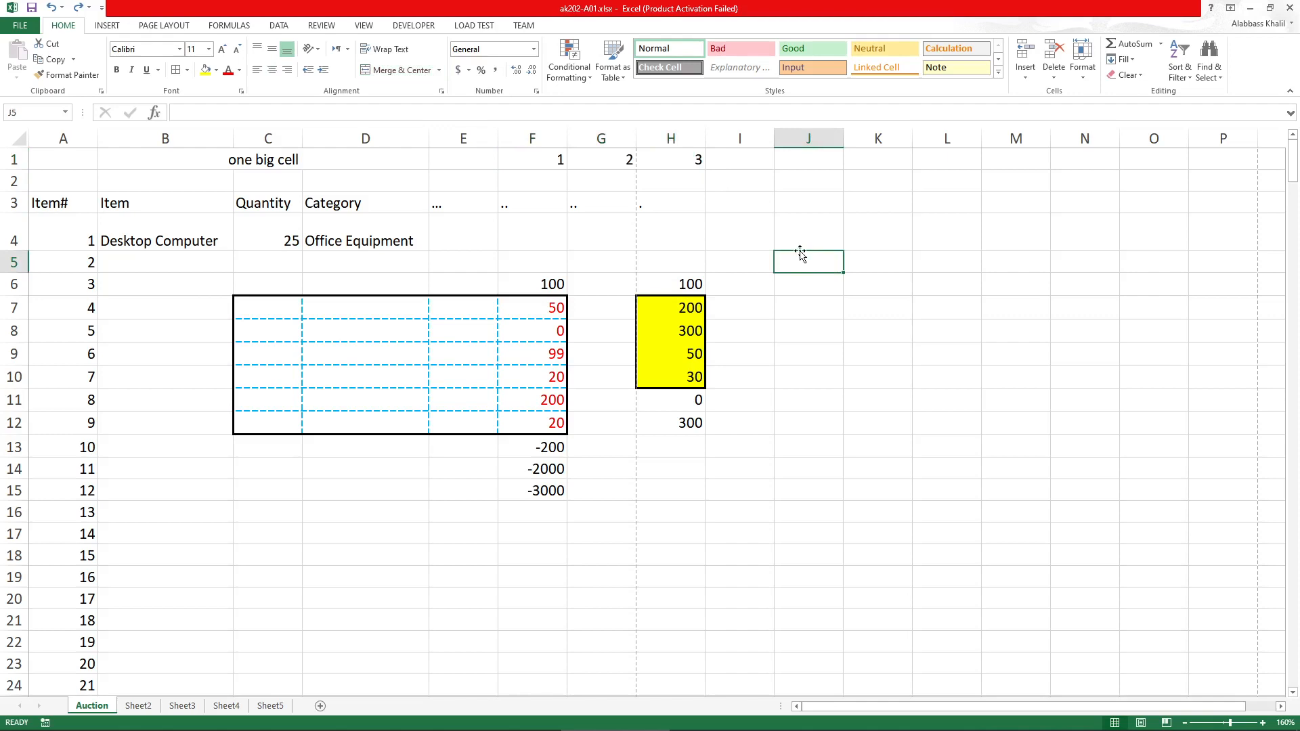
# Switch to the assignment instructions PDF in Adobe Acrobat Reader and circle "Orange-Accent 2" in instruction 7 with the freehand pen
pyautogui.moveTo(581, 726)
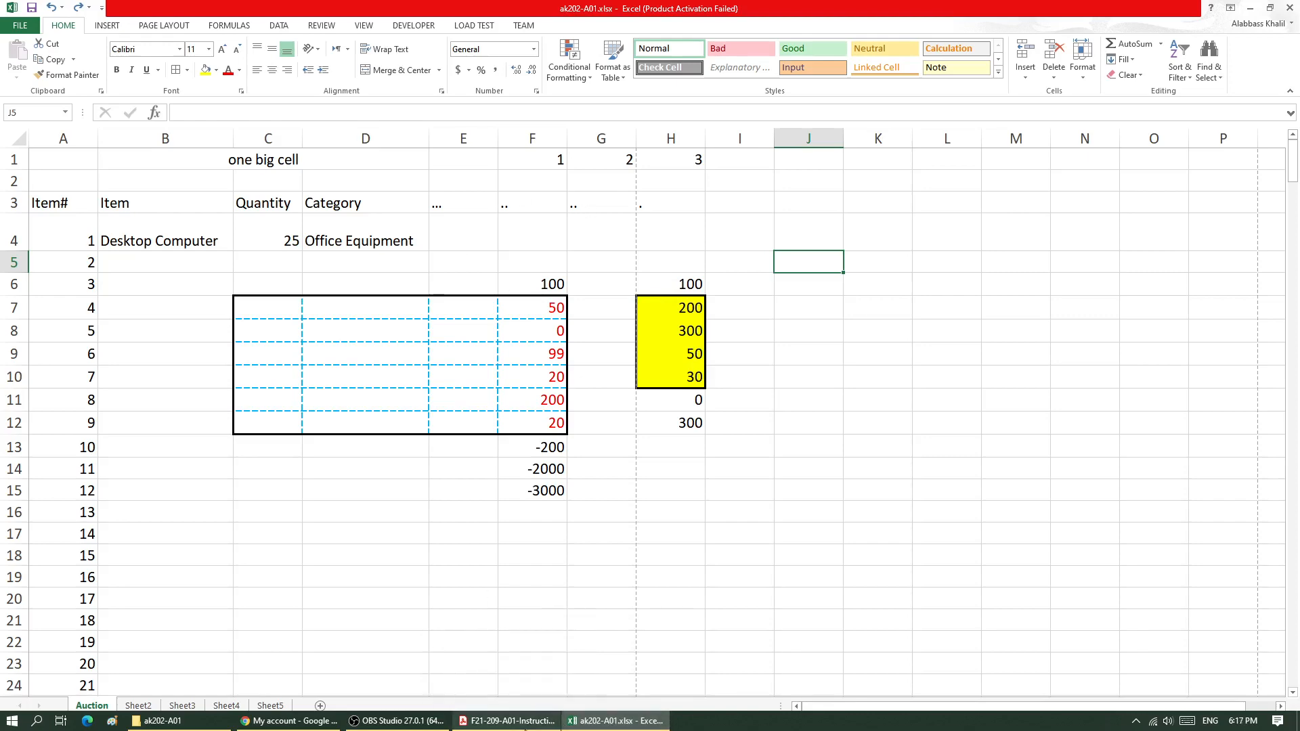
pyautogui.click(508, 720)
pyautogui.scroll(-3, 341, 443)
pyautogui.scroll(-3, 447, 420)
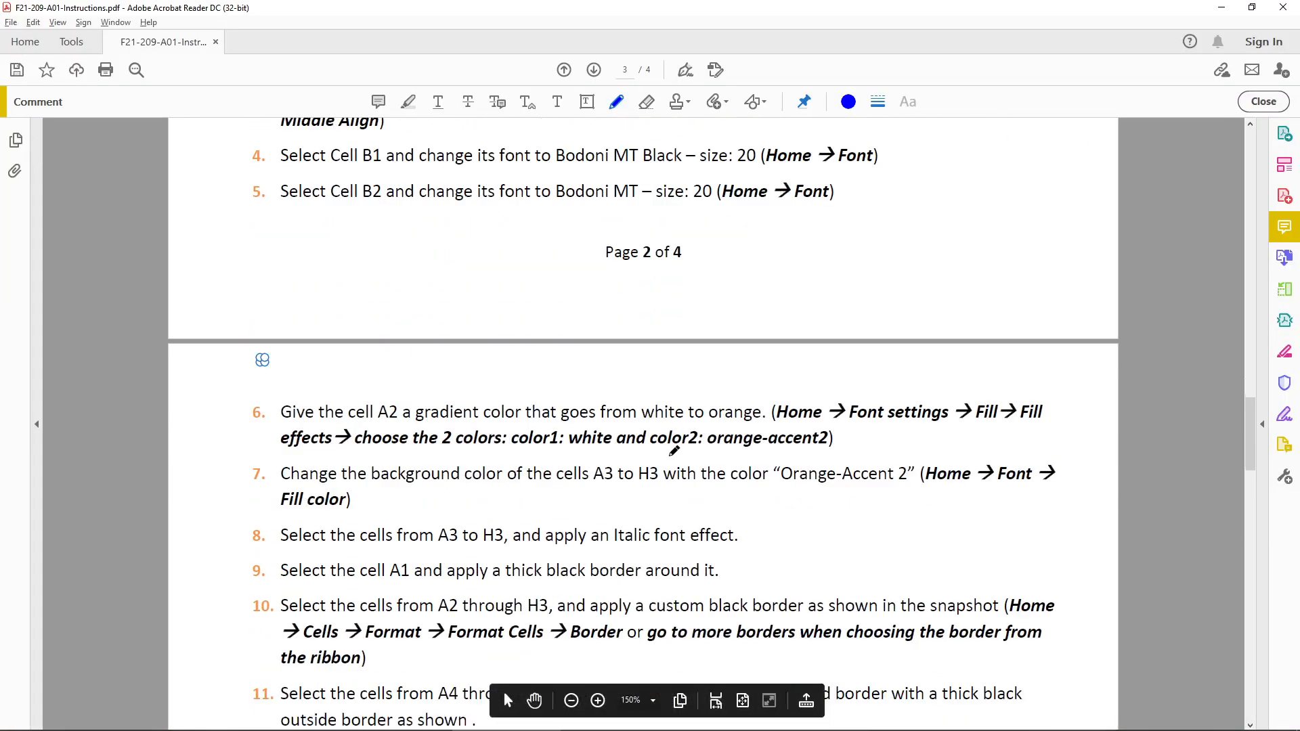
pyautogui.moveTo(800, 445)
pyautogui.mouseDown()
pyautogui.moveTo(854, 421)
pyautogui.moveTo(806, 477)
pyautogui.moveTo(803, 445)
pyautogui.mouseUp()
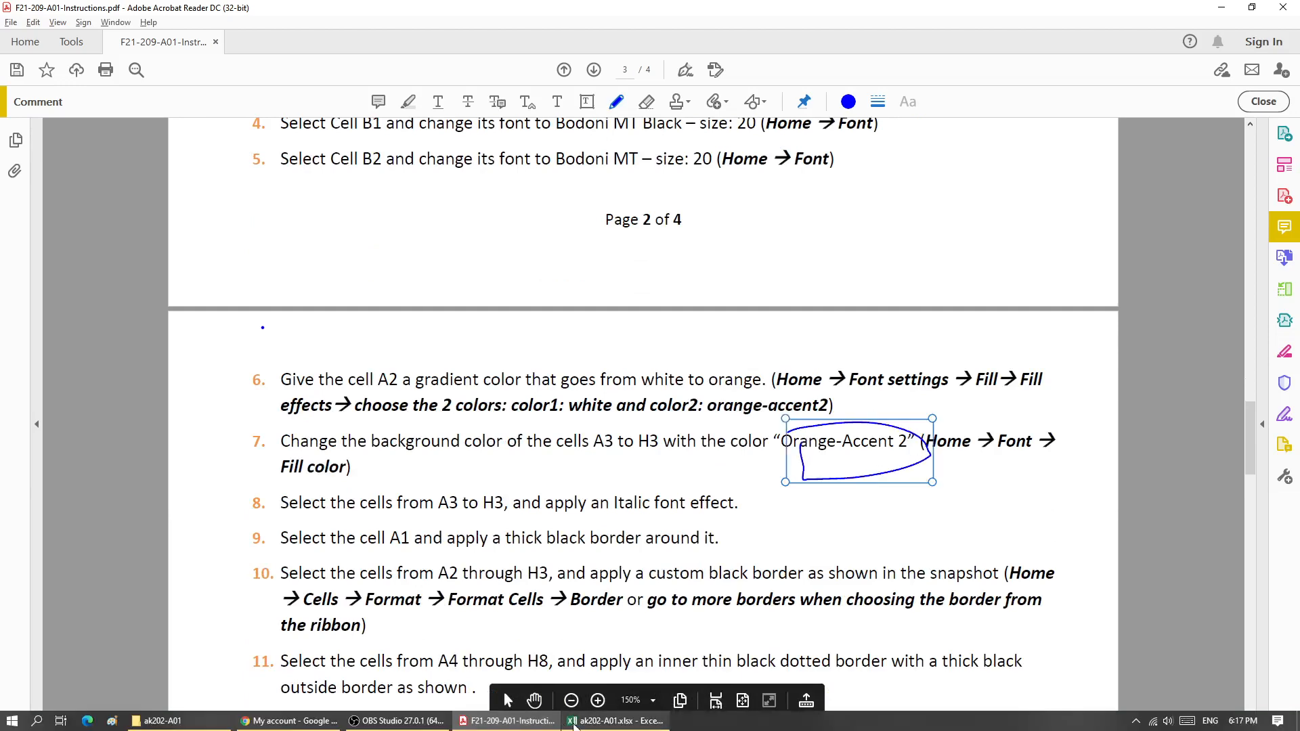
# Return to the Excel workbook and view the available fill colors without applying one
pyautogui.click(625, 721)
pyautogui.click(216, 69)
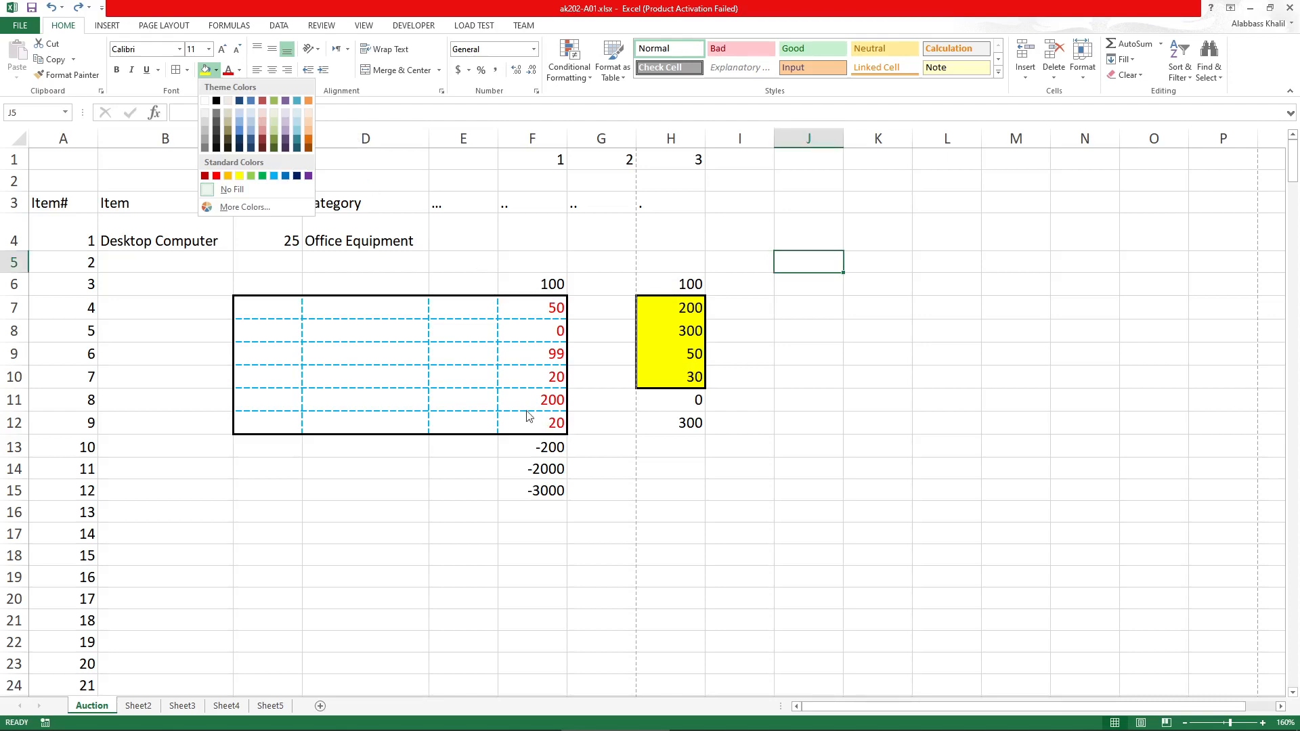
pyautogui.press('Escape')
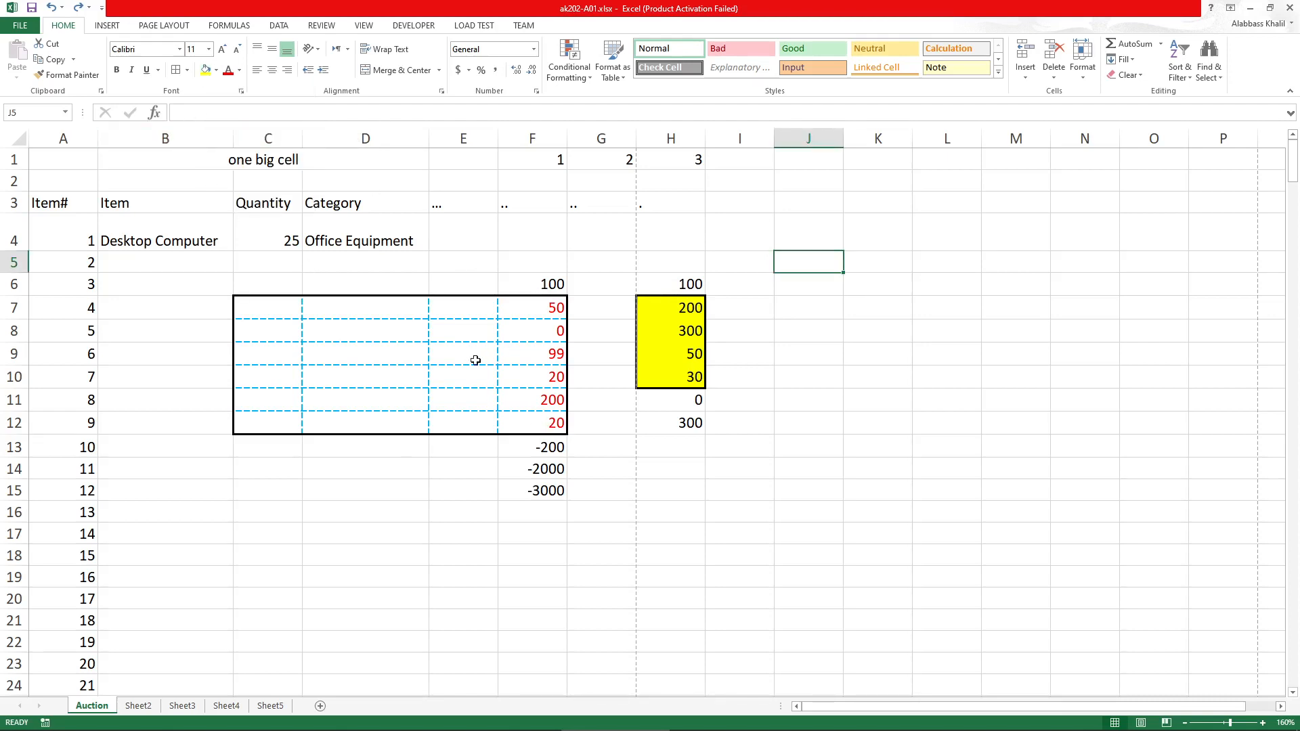
# Check the Format Cells fill options for cells D17:D18, and fill these cells with yellow
pyautogui.moveTo(333, 528); pyautogui.dragTo(416, 561)
pyautogui.click(188, 69)
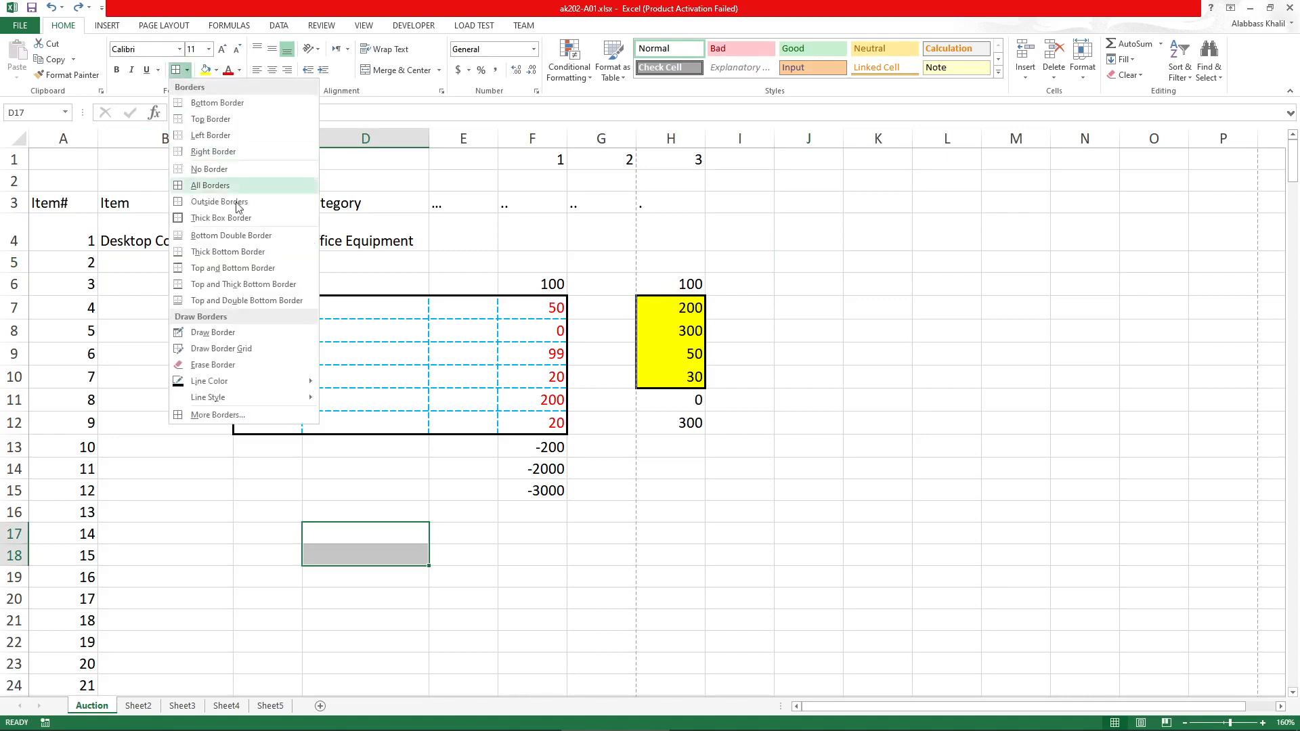
pyautogui.click(255, 418)
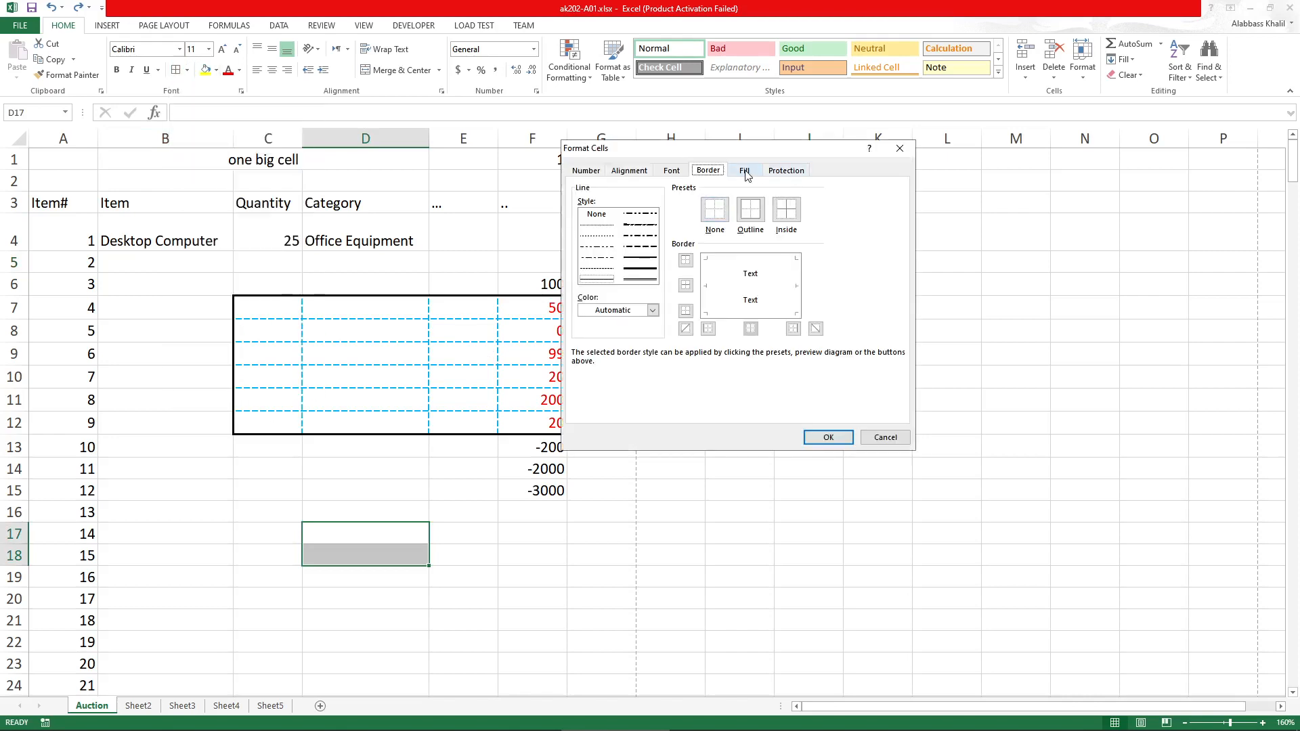
pyautogui.click(748, 172)
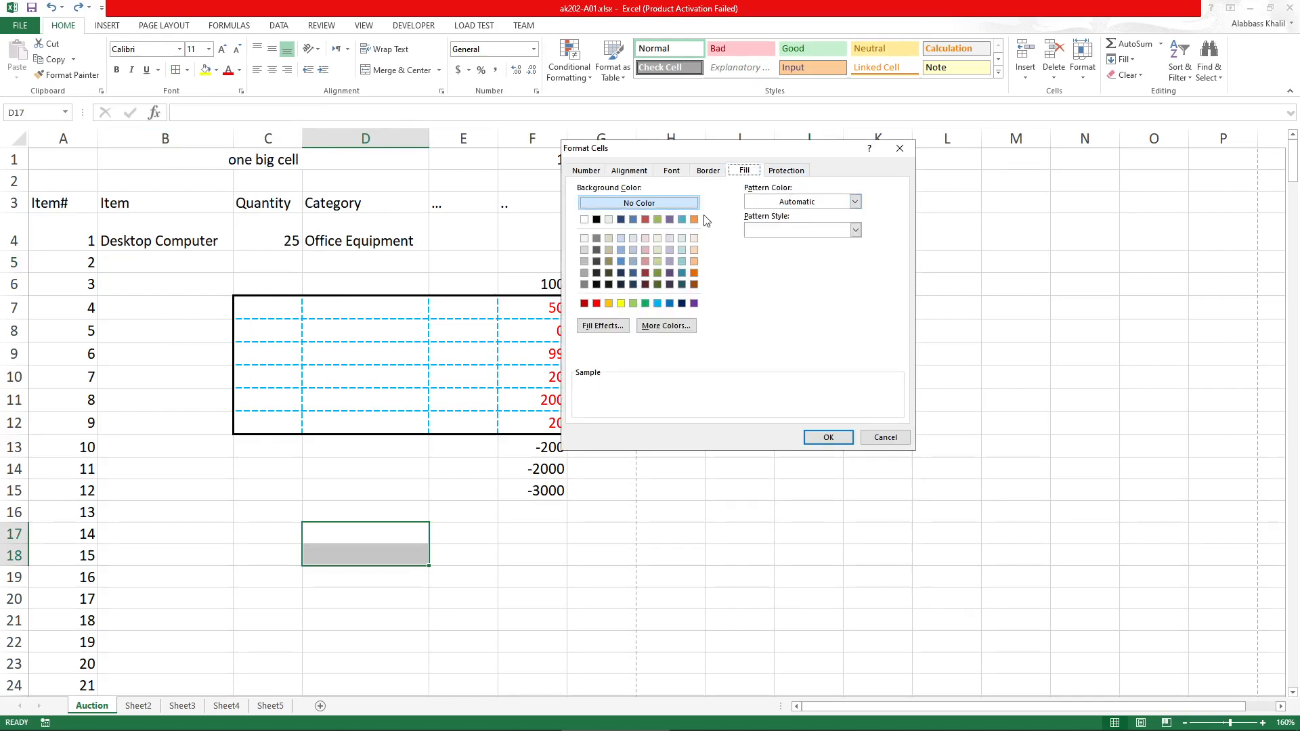
pyautogui.click(886, 437)
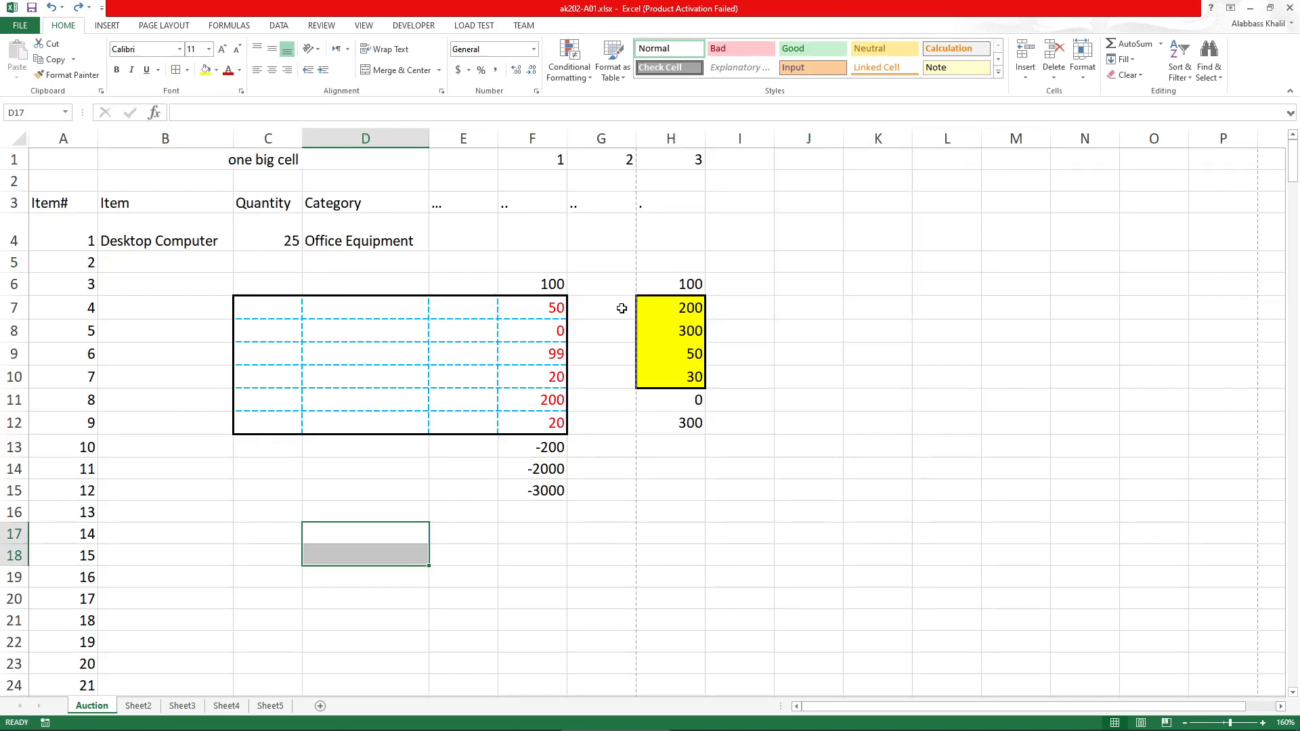
pyautogui.click(205, 70)
pyautogui.click(715, 522)
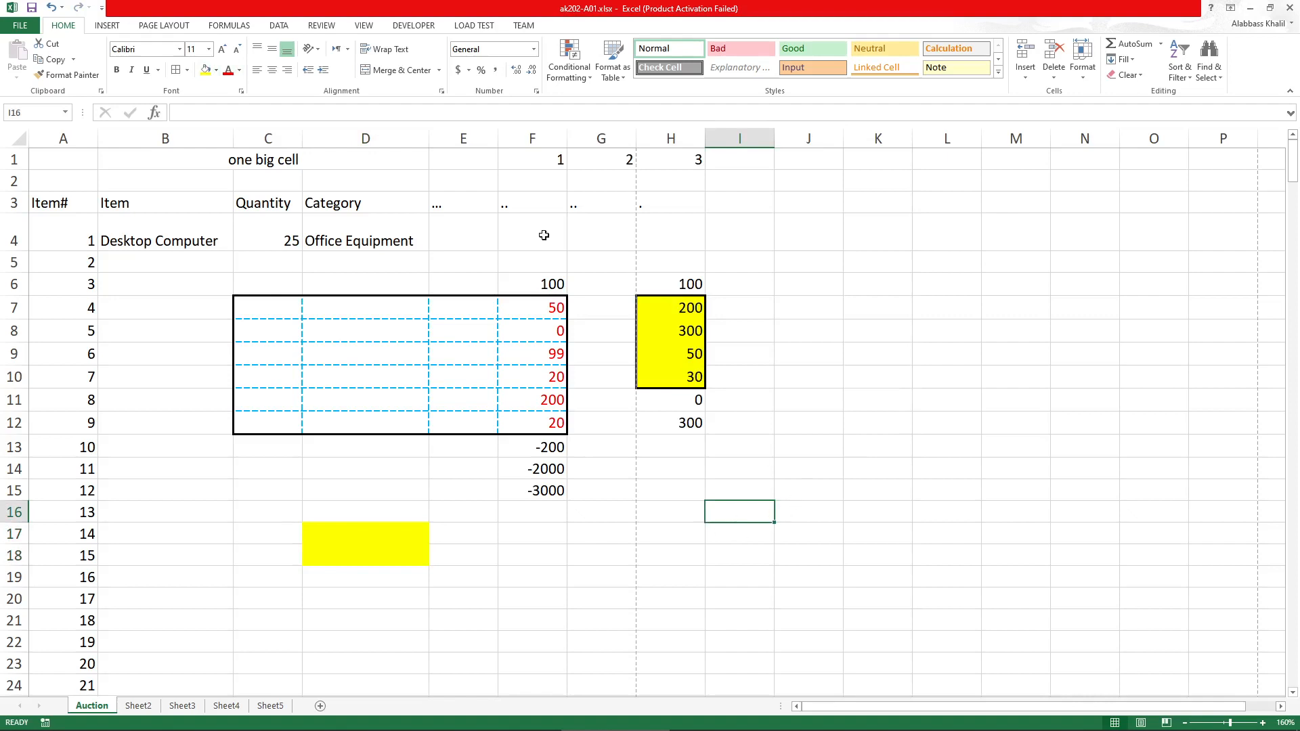
# Bring up the Format Cells fill settings for cells K6:K7 and choose light blue as the background color
pyautogui.moveTo(880, 278); pyautogui.dragTo(881, 308)
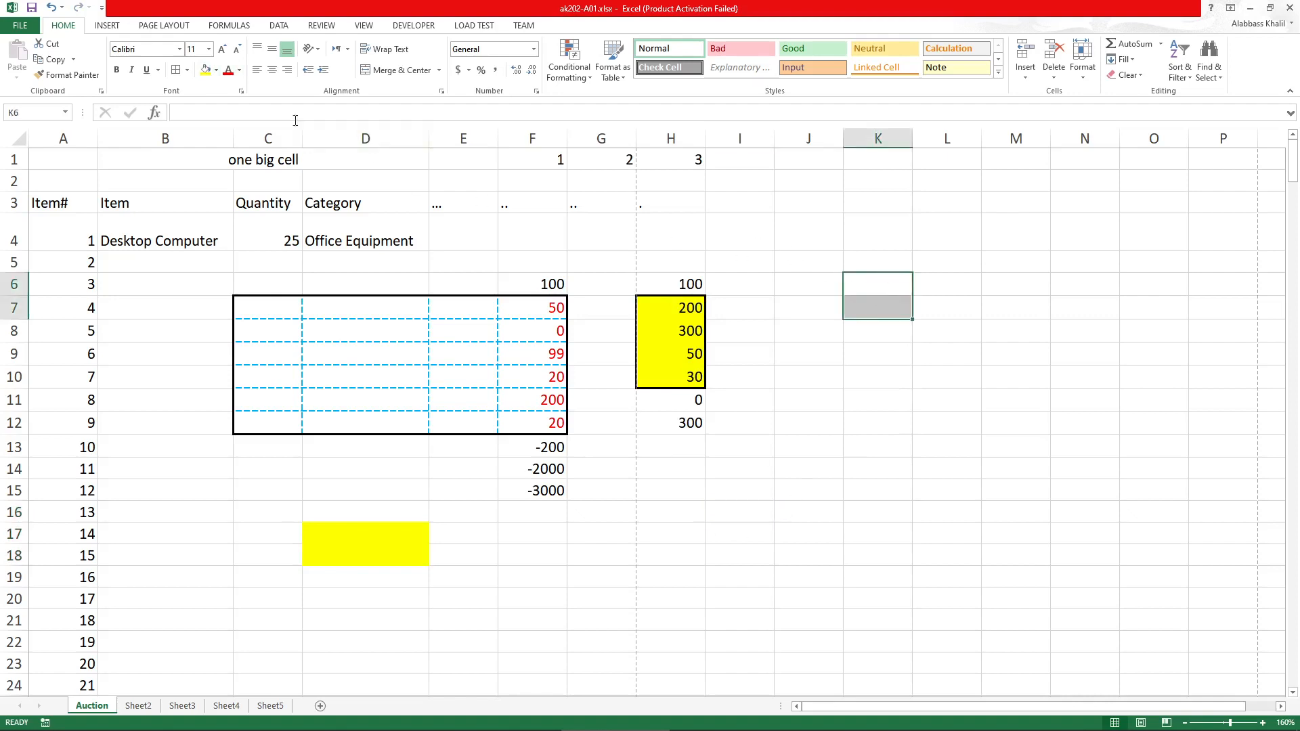
pyautogui.click(186, 71)
pyautogui.click(261, 413)
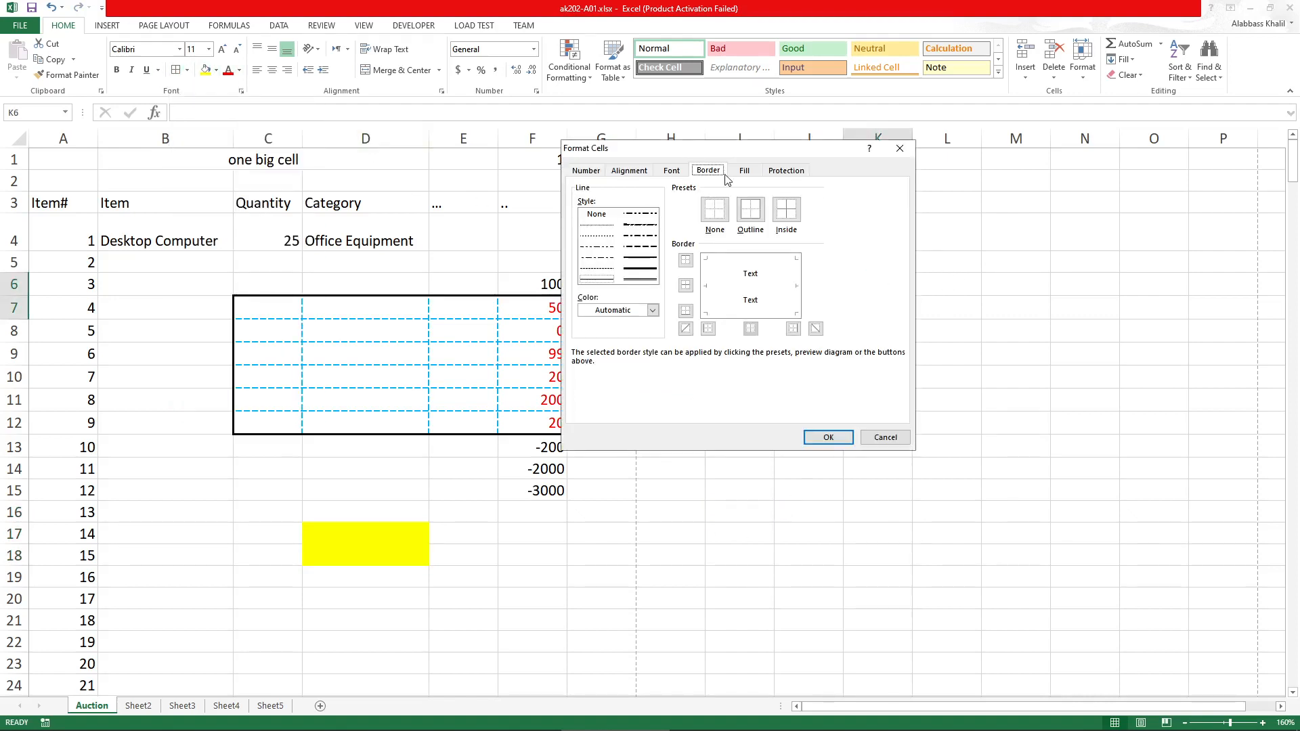
pyautogui.click(745, 170)
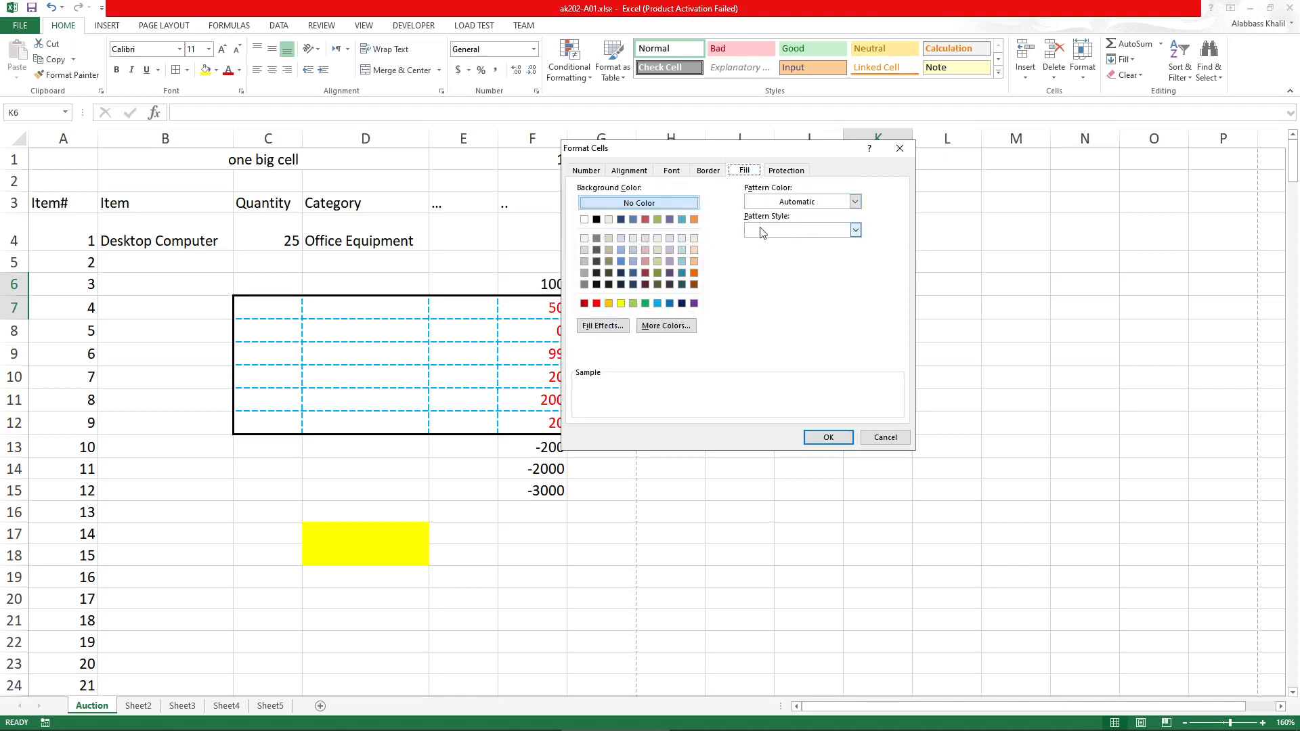
pyautogui.click(842, 204)
pyautogui.click(851, 204)
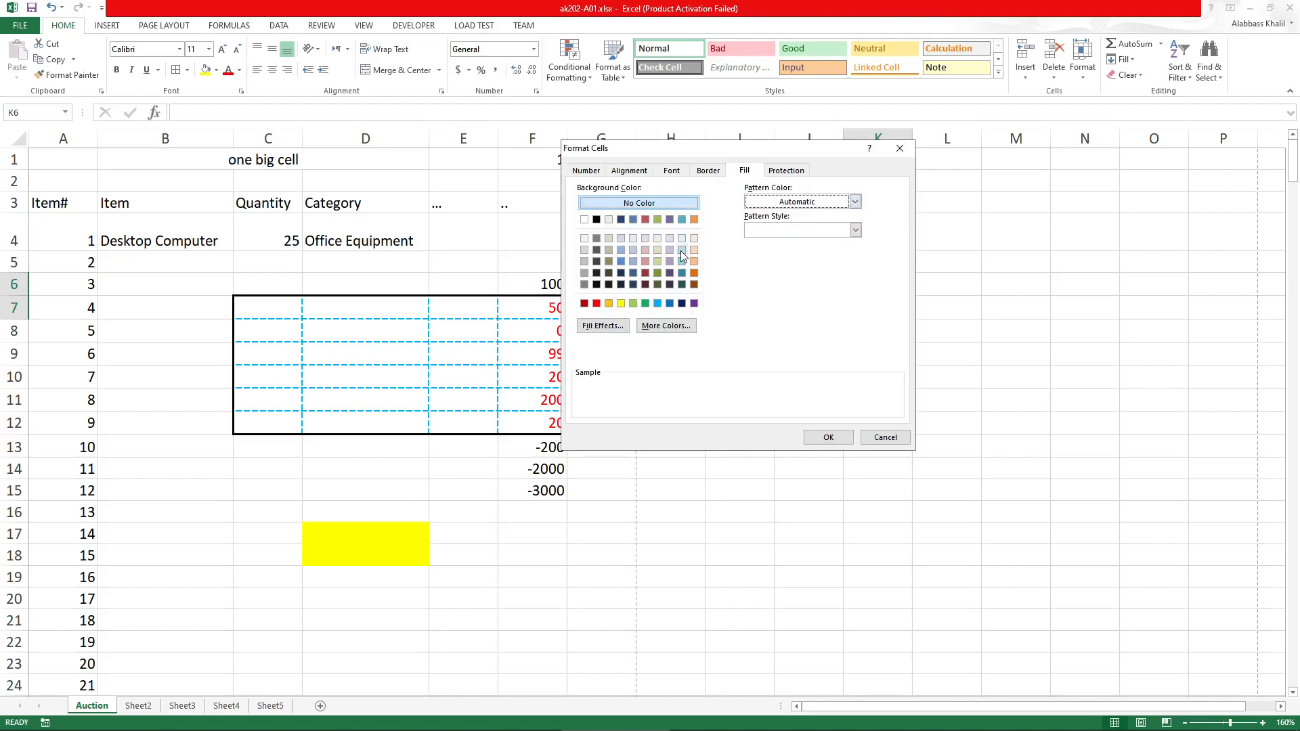
pyautogui.click(658, 304)
# Set the pattern color to orange and the pattern style to thin vertical stripes, and apply the fill to K6:K7
pyautogui.click(855, 202)
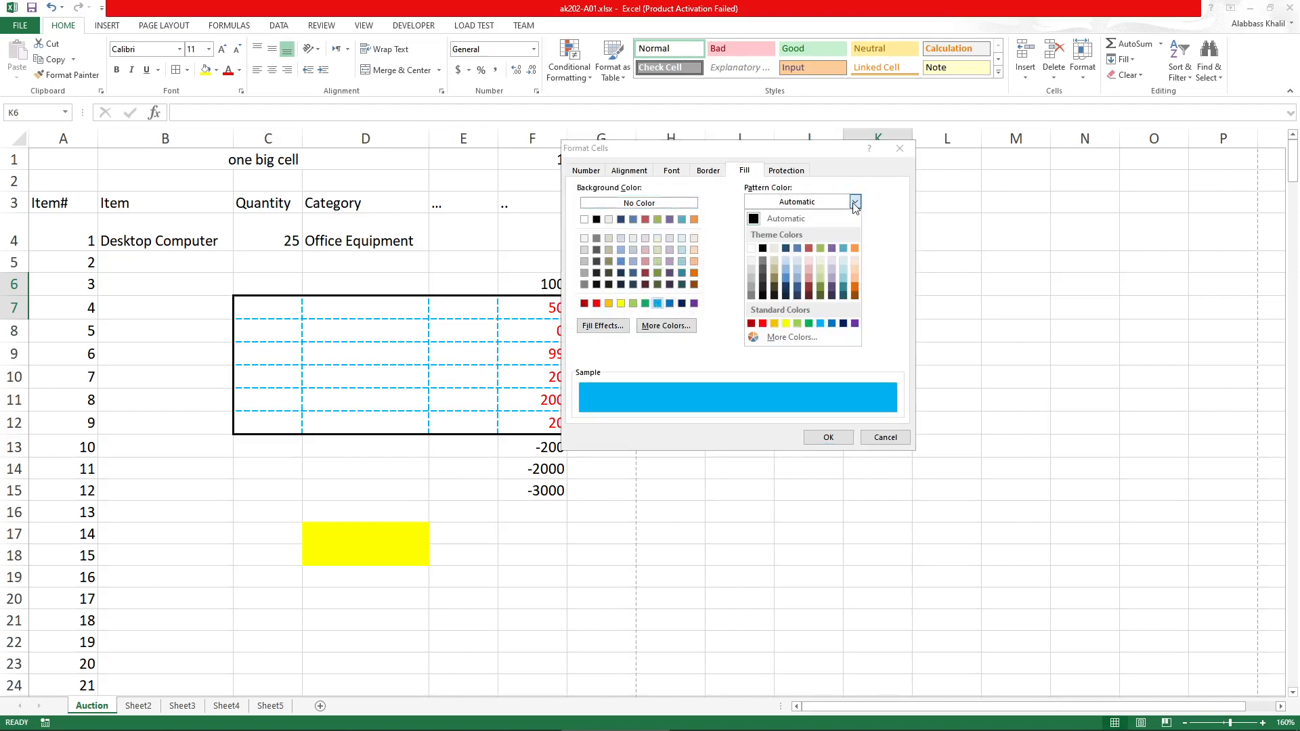
pyautogui.click(855, 249)
pyautogui.click(856, 229)
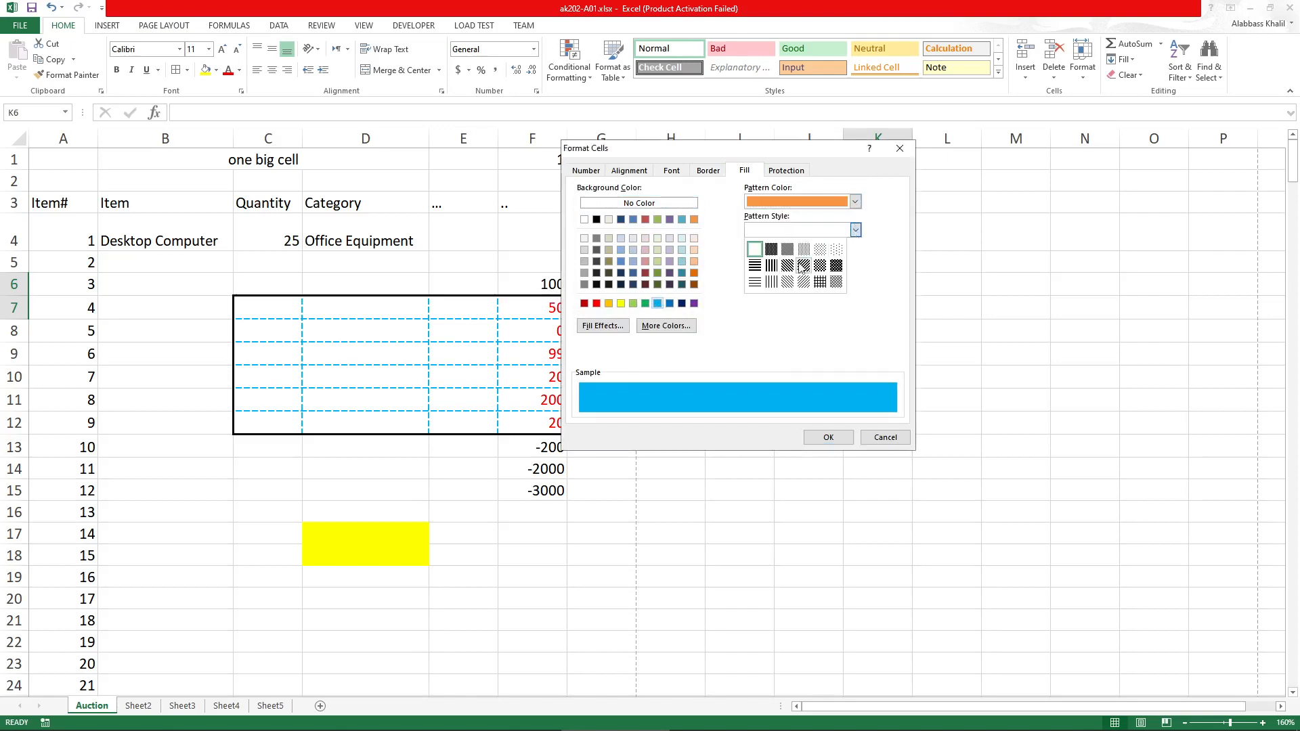
pyautogui.click(771, 281)
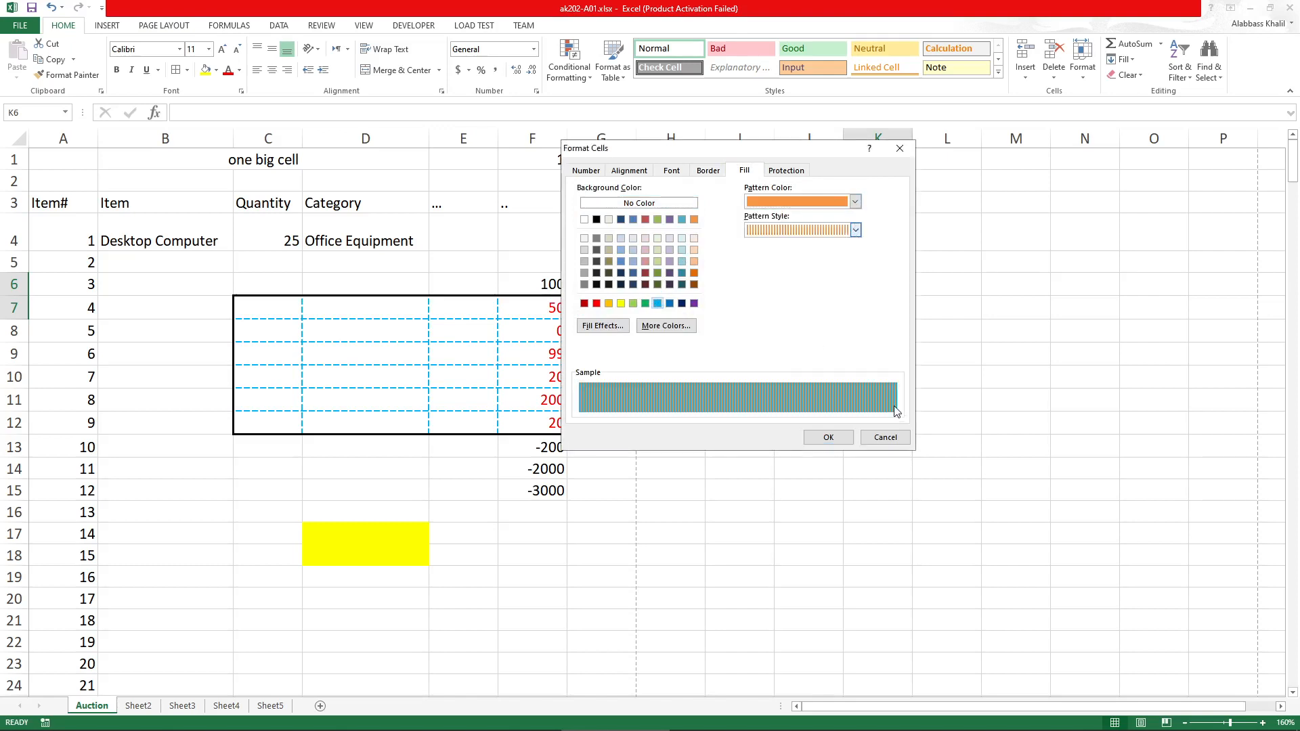
pyautogui.click(856, 230)
pyautogui.click(771, 287)
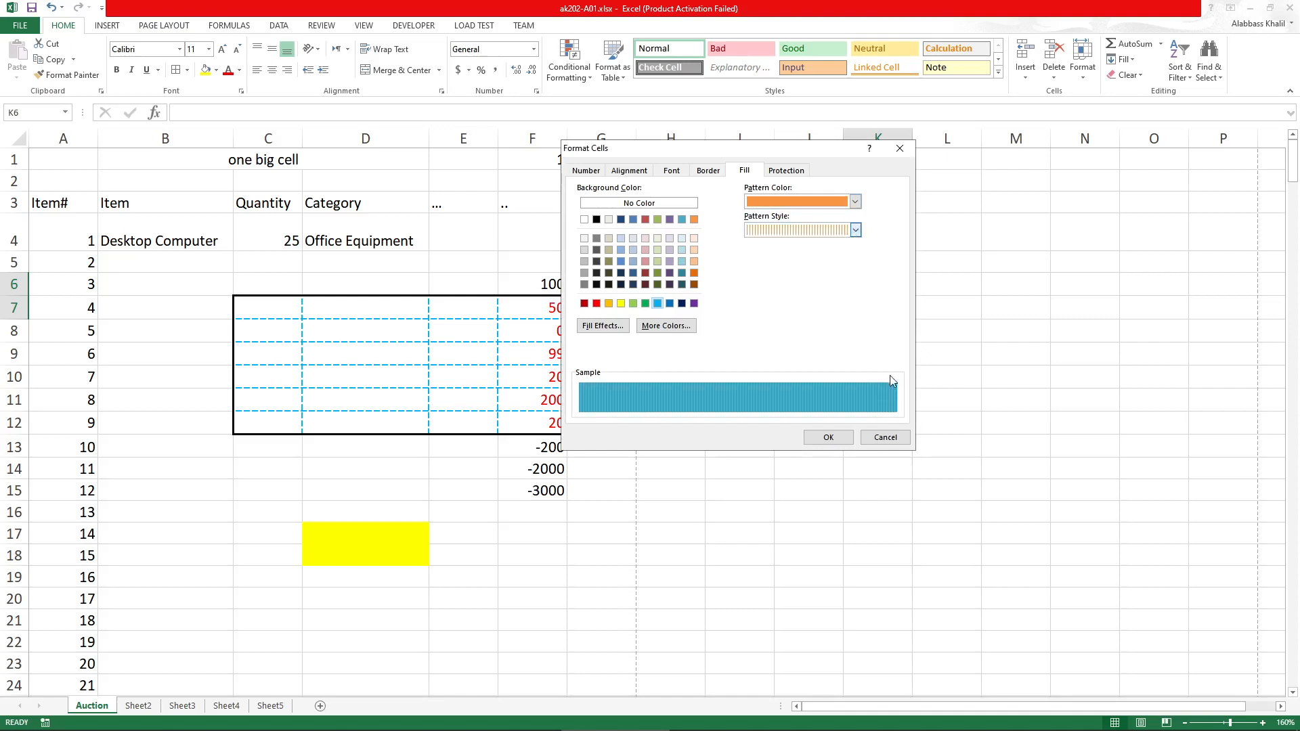
pyautogui.click(832, 442)
pyautogui.click(996, 380)
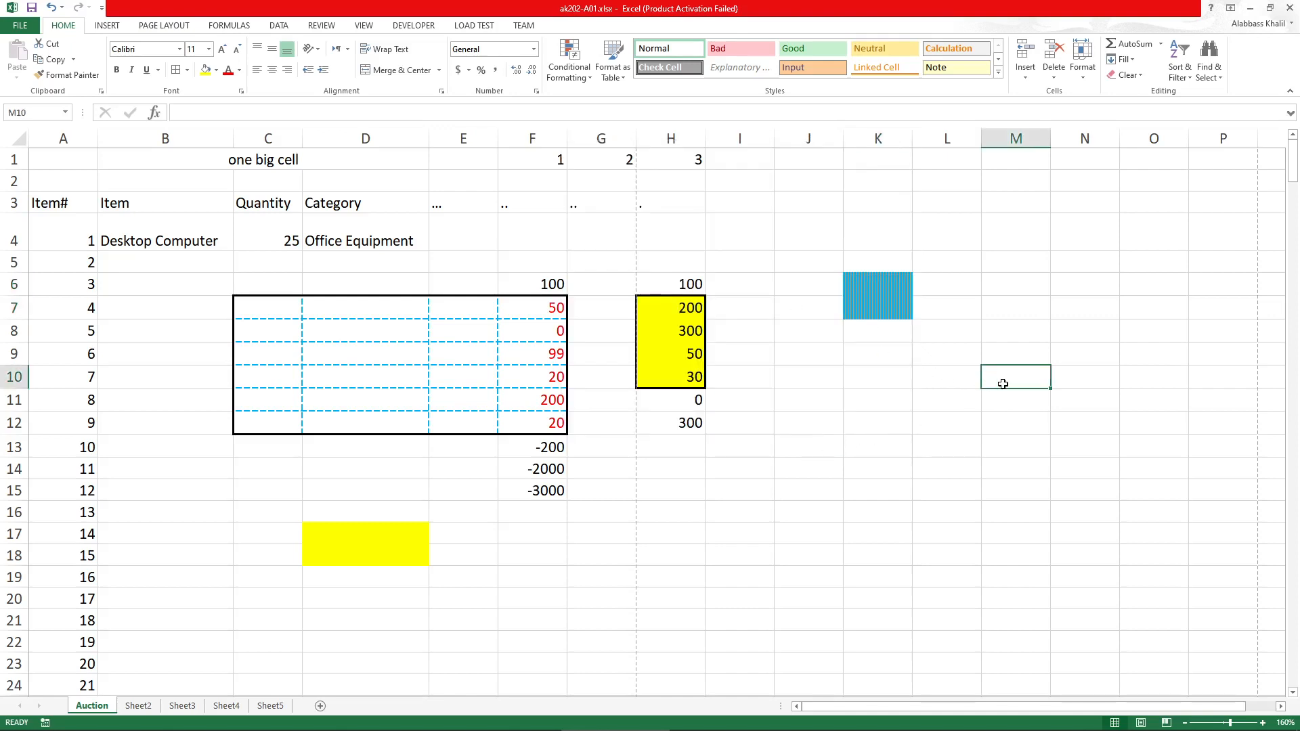
# Examine the striped pattern fill in cells K6:K7 up close
pyautogui.keyDown('ctrl'); pyautogui.scroll(13, 890, 305); pyautogui.keyUp('ctrl')
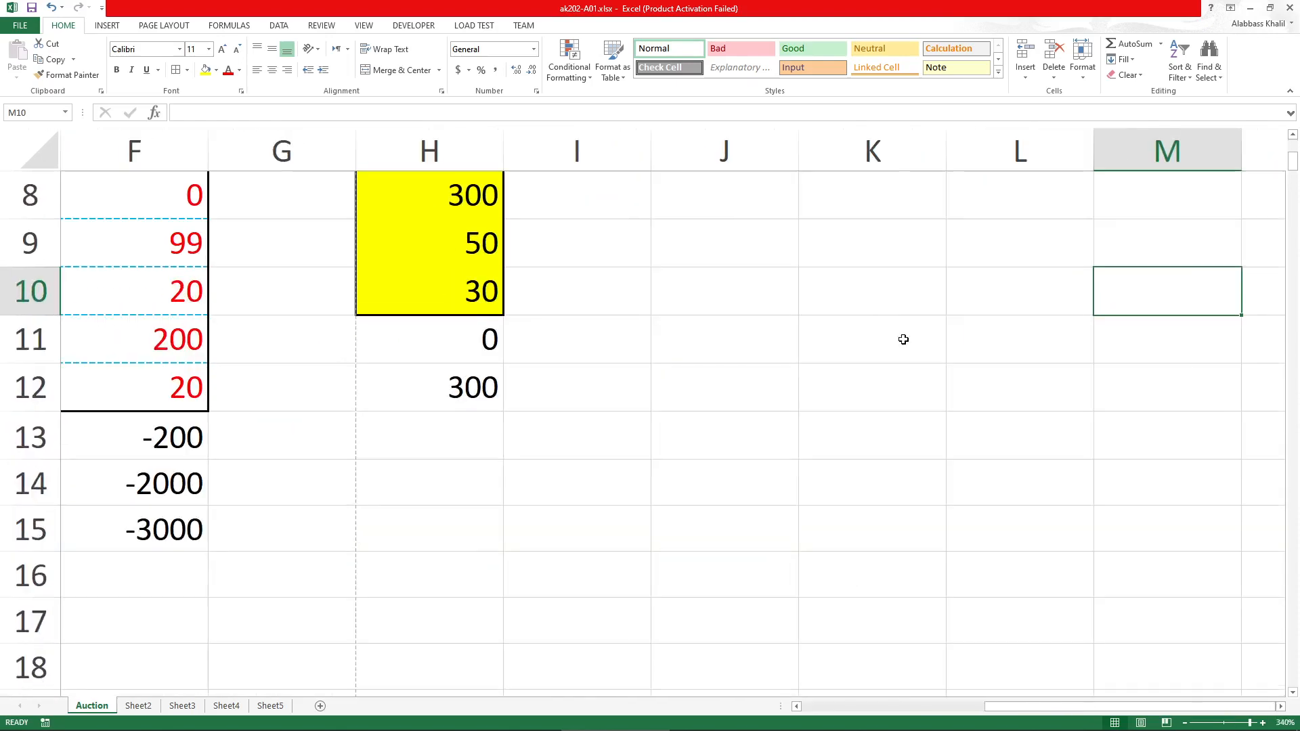
pyautogui.keyDown('ctrl'); pyautogui.scroll(3, 865, 543); pyautogui.keyUp('ctrl')
pyautogui.click(844, 401)
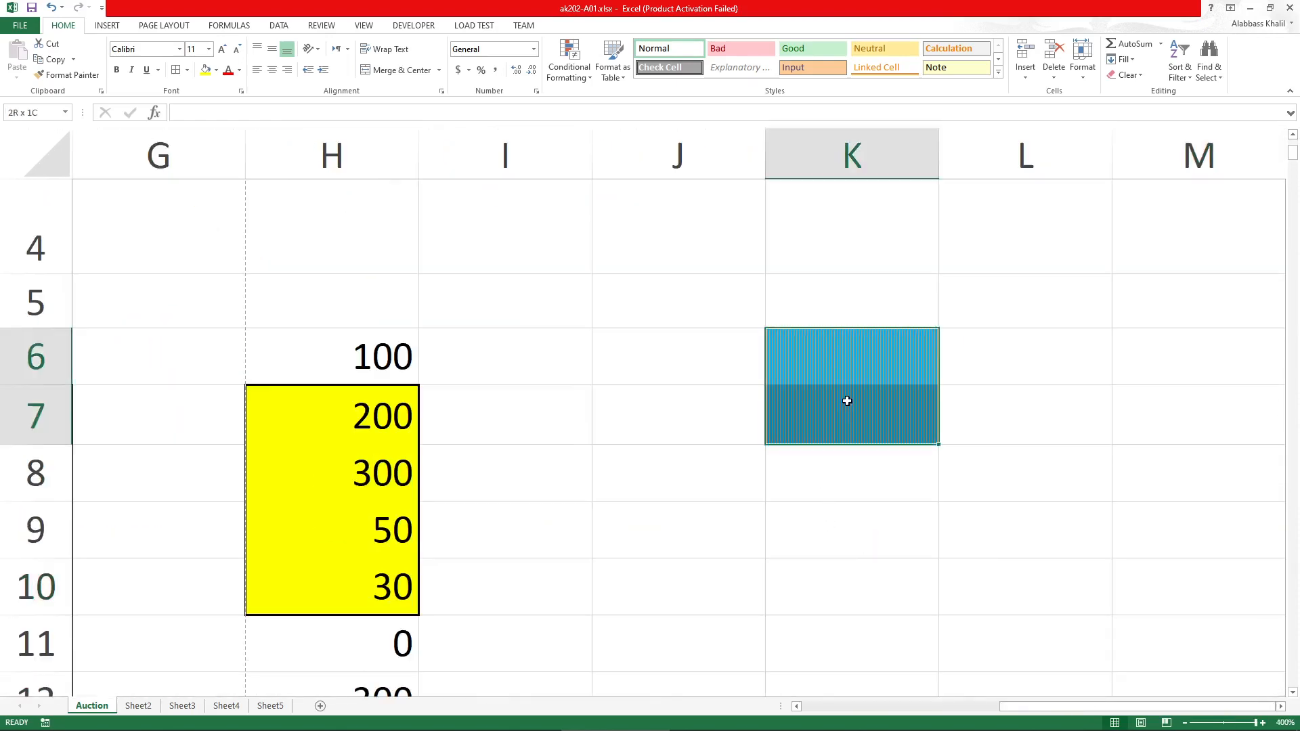
pyautogui.click(940, 401)
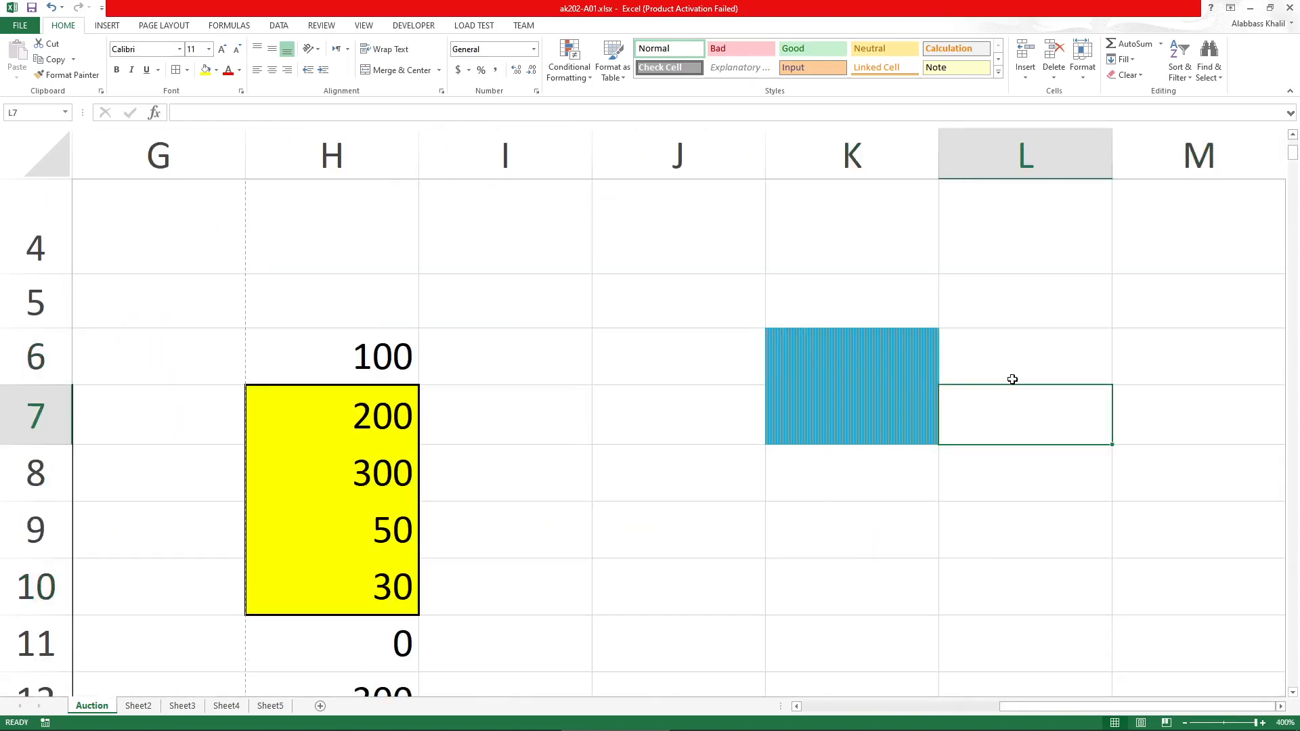
pyautogui.keyDown('ctrl'); pyautogui.scroll(-7, 1009, 378); pyautogui.keyUp('ctrl')
pyautogui.keyDown('ctrl'); pyautogui.scroll(-9, 825, 378); pyautogui.keyUp('ctrl')
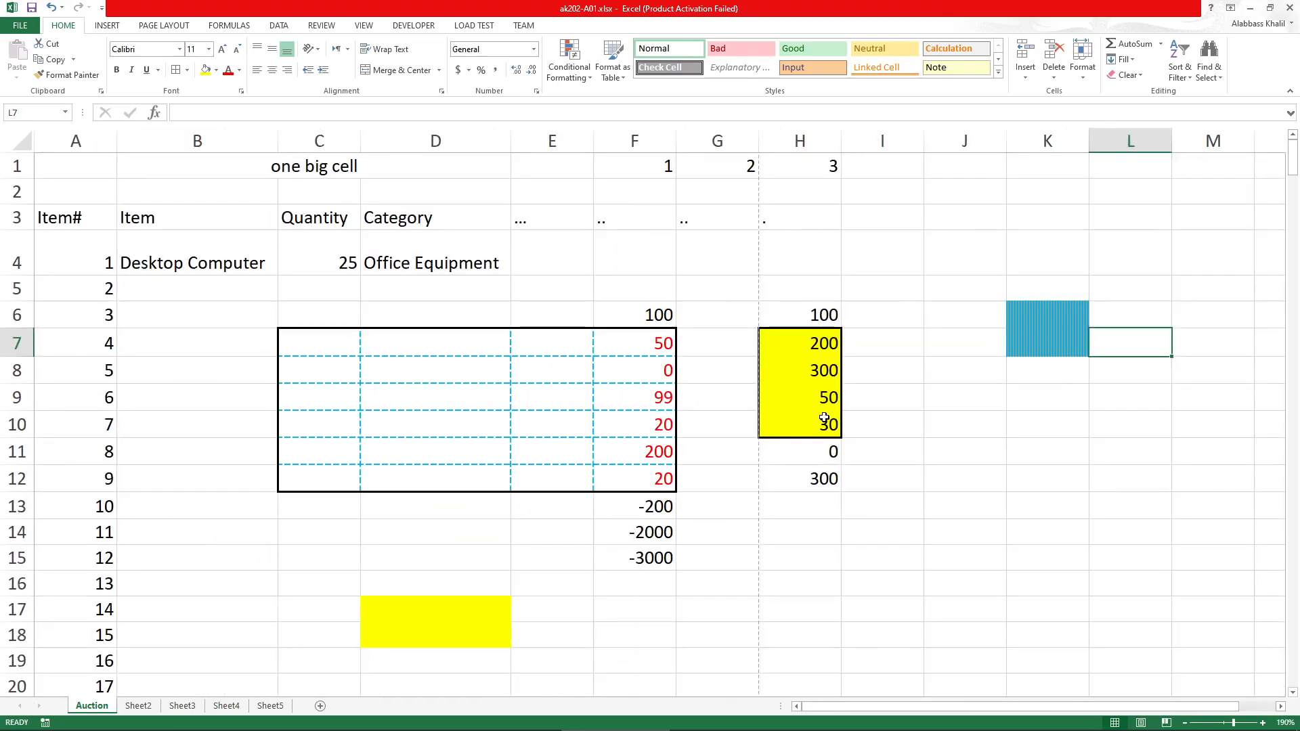
# Make the item numbers in cells A6:A11 bold
pyautogui.click(469, 720)
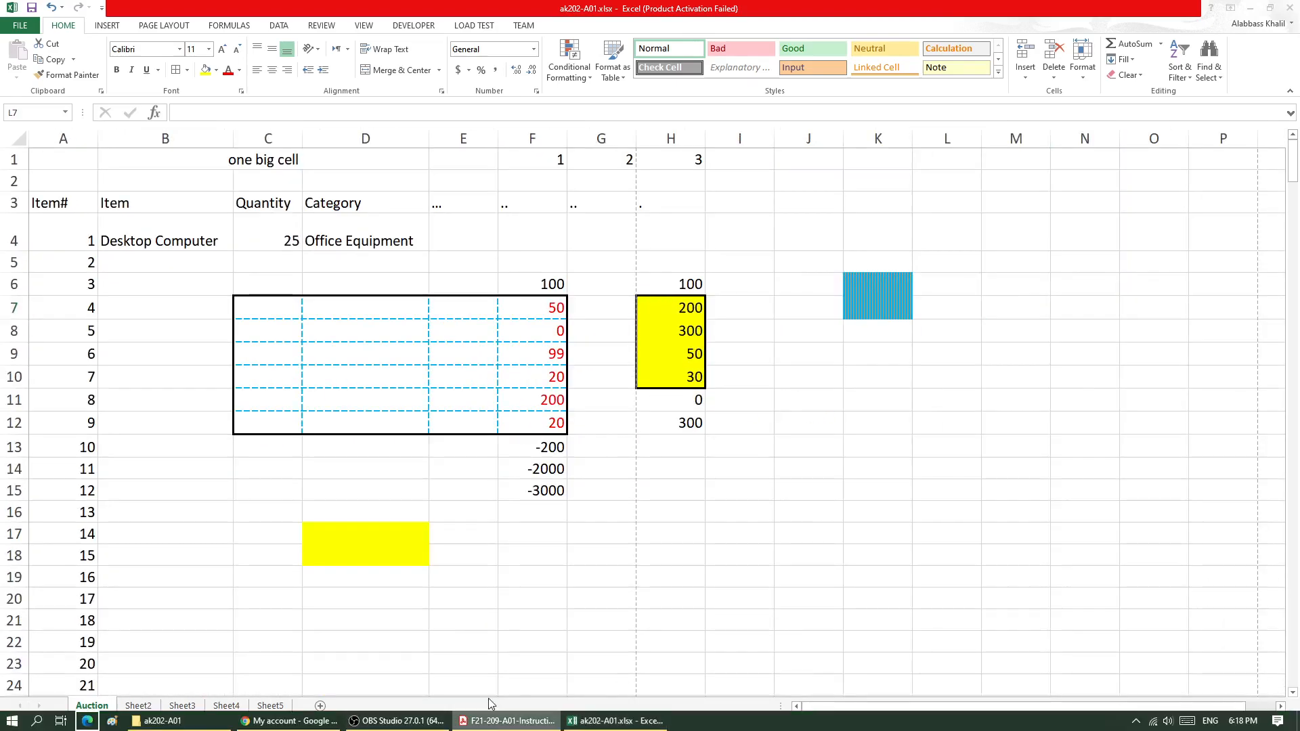
pyautogui.hotkey('alt', 'Tab')
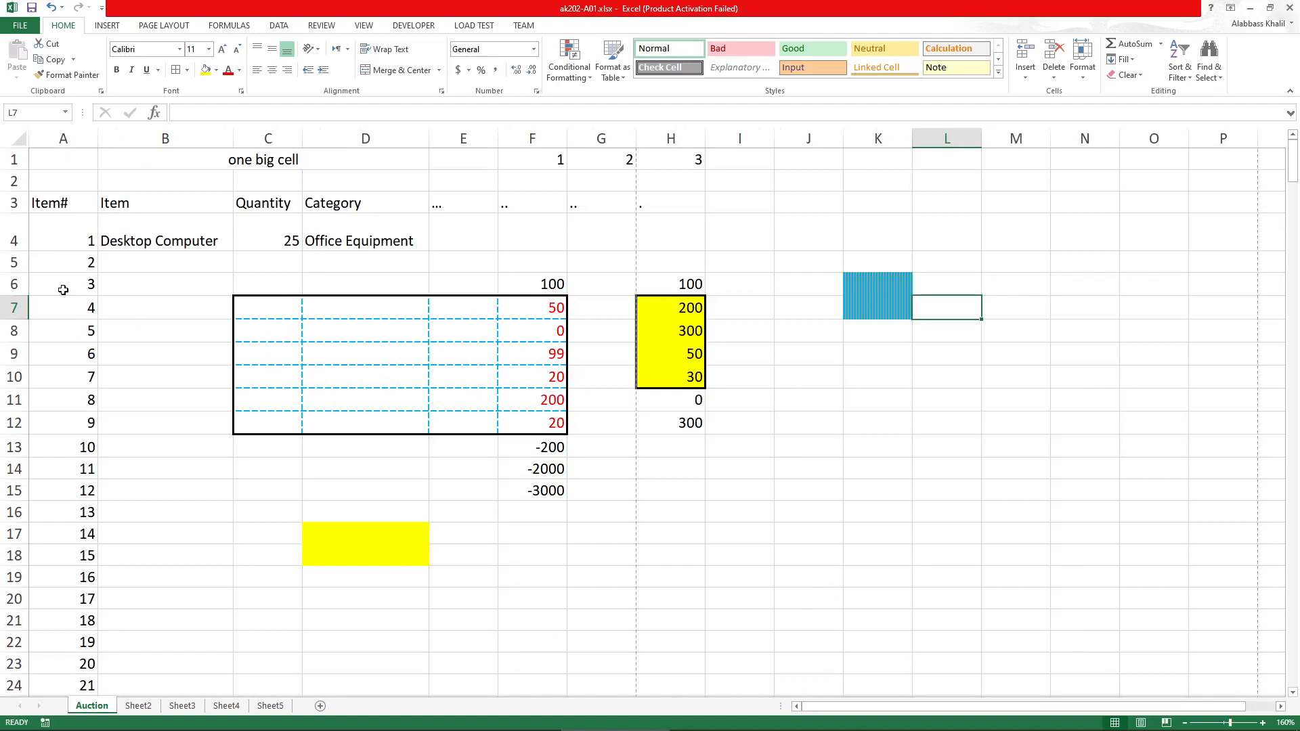
pyautogui.moveTo(64, 285); pyautogui.dragTo(65, 397)
pyautogui.click(117, 70)
pyautogui.click(203, 182)
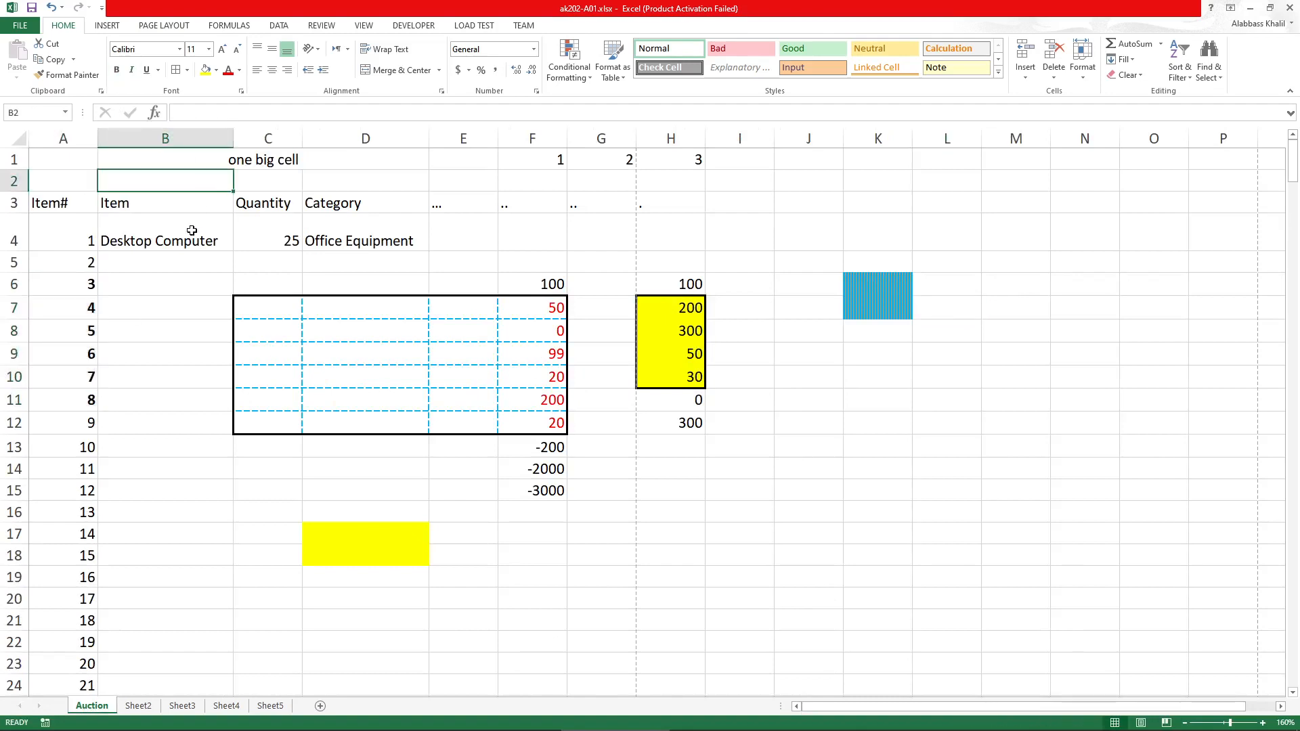
# Italicize the Desktop Computer entry in cells B4:D4
pyautogui.moveTo(191, 231); pyautogui.dragTo(366, 238)
pyautogui.click(132, 70)
pyautogui.click(366, 423)
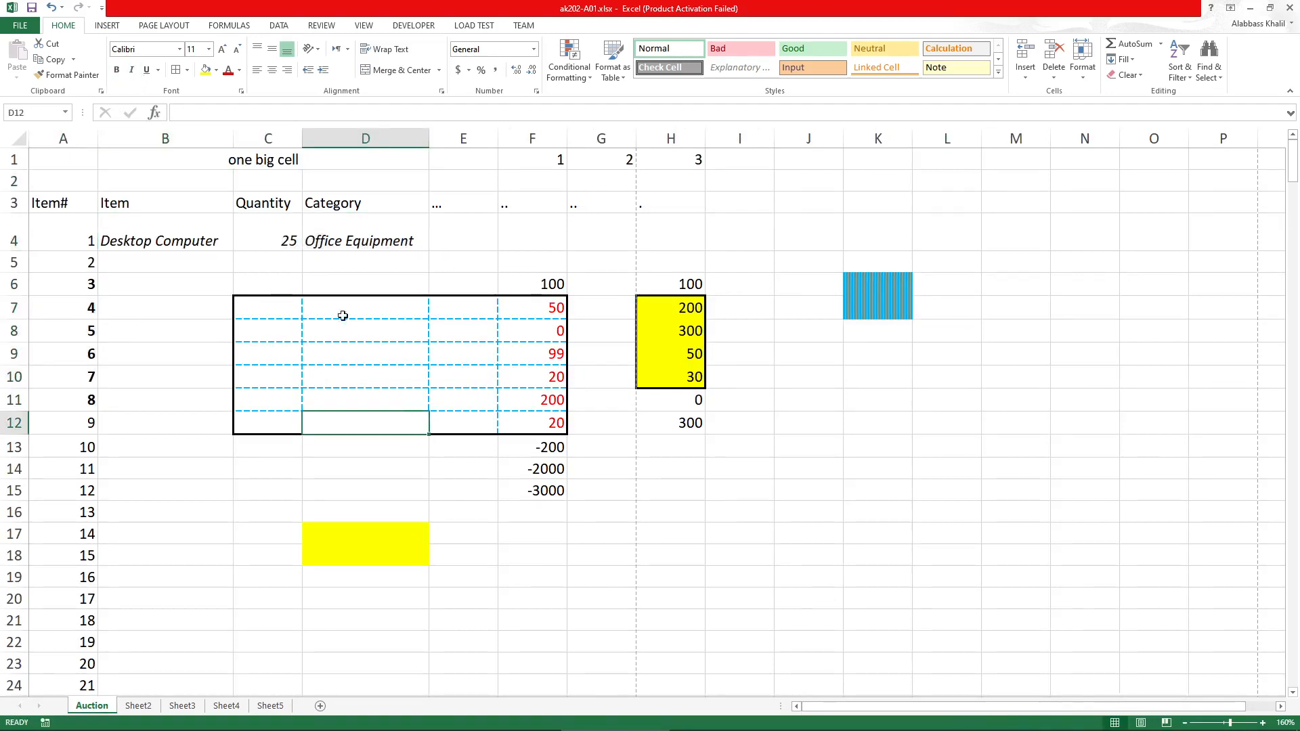
# Apply bold, italic and underline to the Item, Quantity and Category headings in cells B3:D3
pyautogui.moveTo(337, 196); pyautogui.dragTo(115, 204)
pyautogui.click(116, 70)
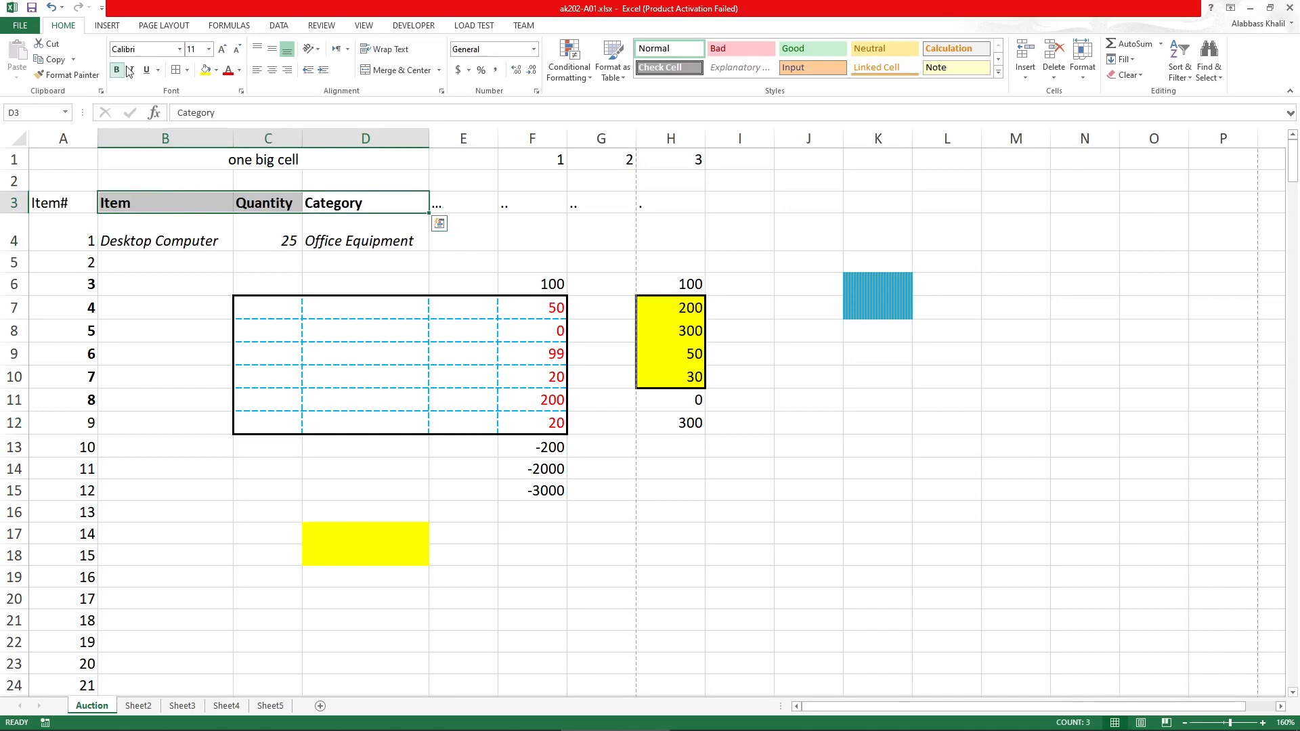
pyautogui.click(132, 70)
pyautogui.click(146, 69)
pyautogui.click(534, 351)
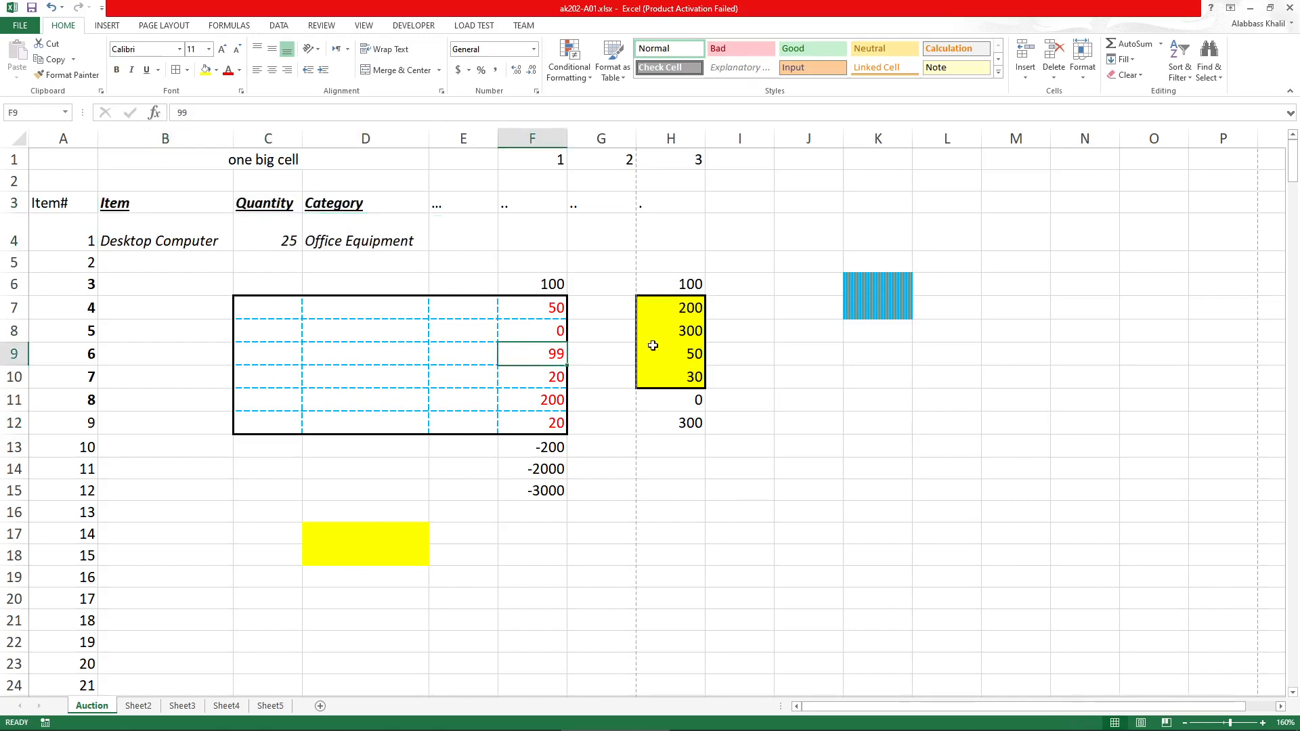
# Switch to the instructions PDF in Acrobat Reader, underline the key border commands in instruction 10, and circle the picture task in instruction 12
pyautogui.click(508, 720)
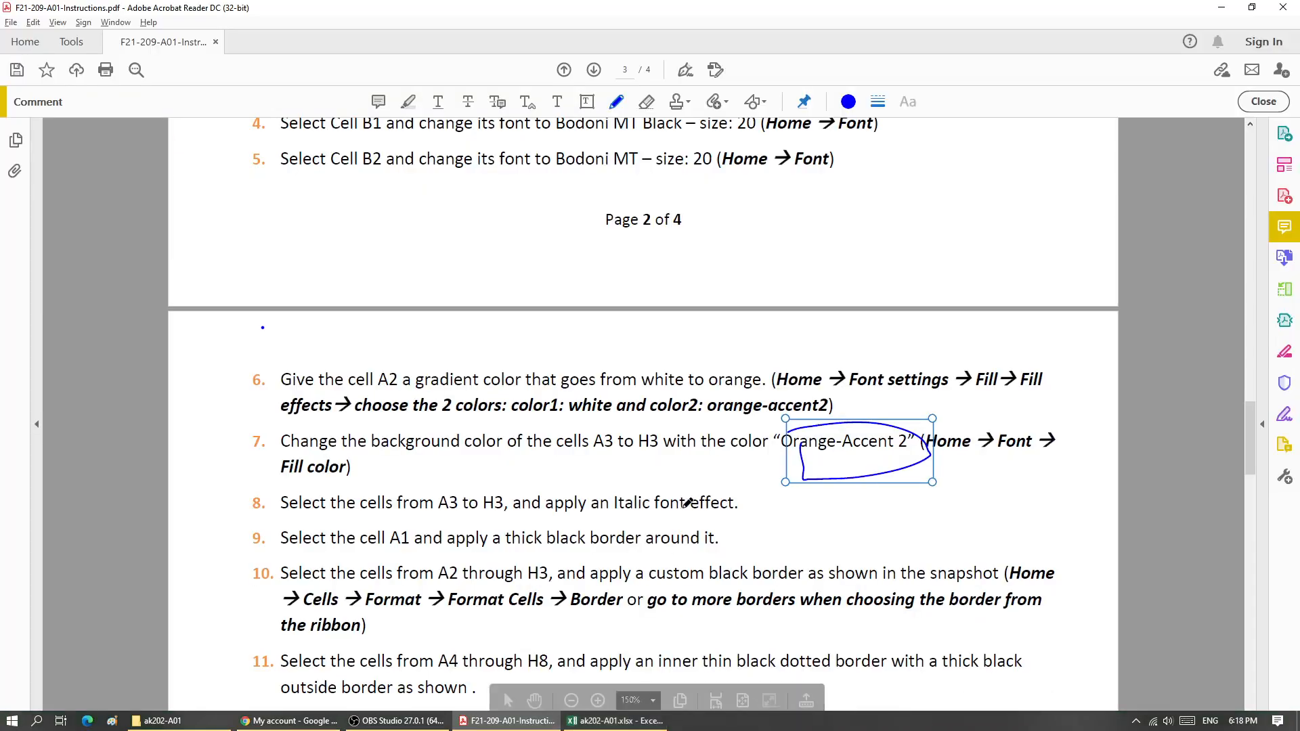
pyautogui.scroll(-5, 687, 503)
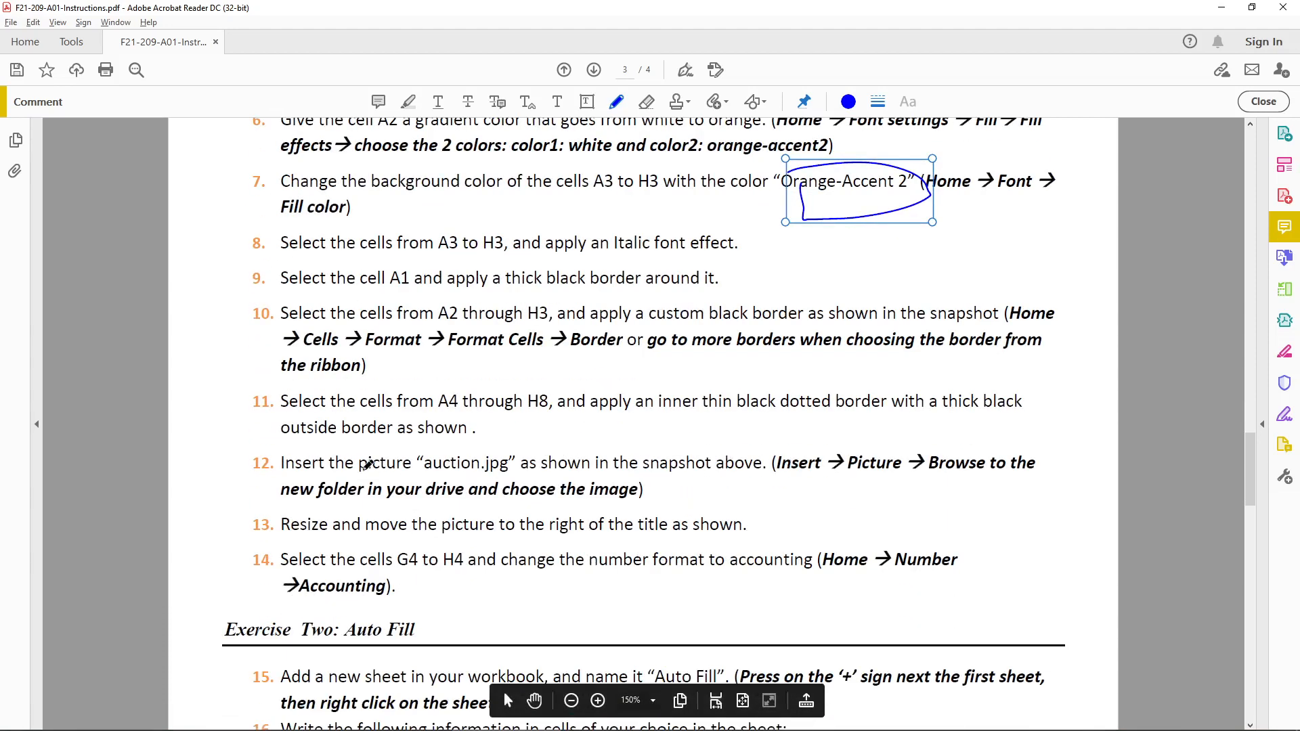
pyautogui.moveTo(313, 354); pyautogui.dragTo(470, 354)
pyautogui.moveTo(571, 367); pyautogui.dragTo(645, 366)
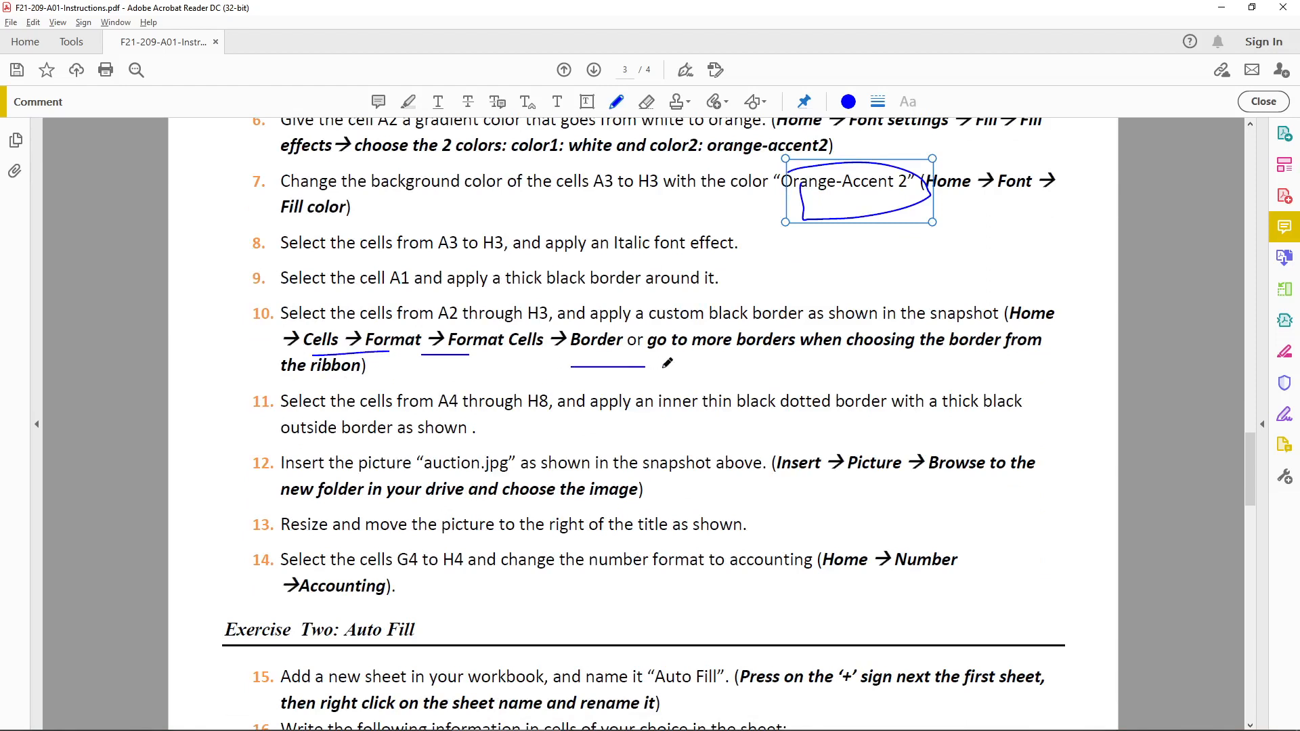
pyautogui.moveTo(748, 364); pyautogui.dragTo(825, 357)
pyautogui.moveTo(312, 447)
pyautogui.mouseDown()
pyautogui.moveTo(268, 474)
pyautogui.moveTo(264, 462)
pyautogui.mouseUp()
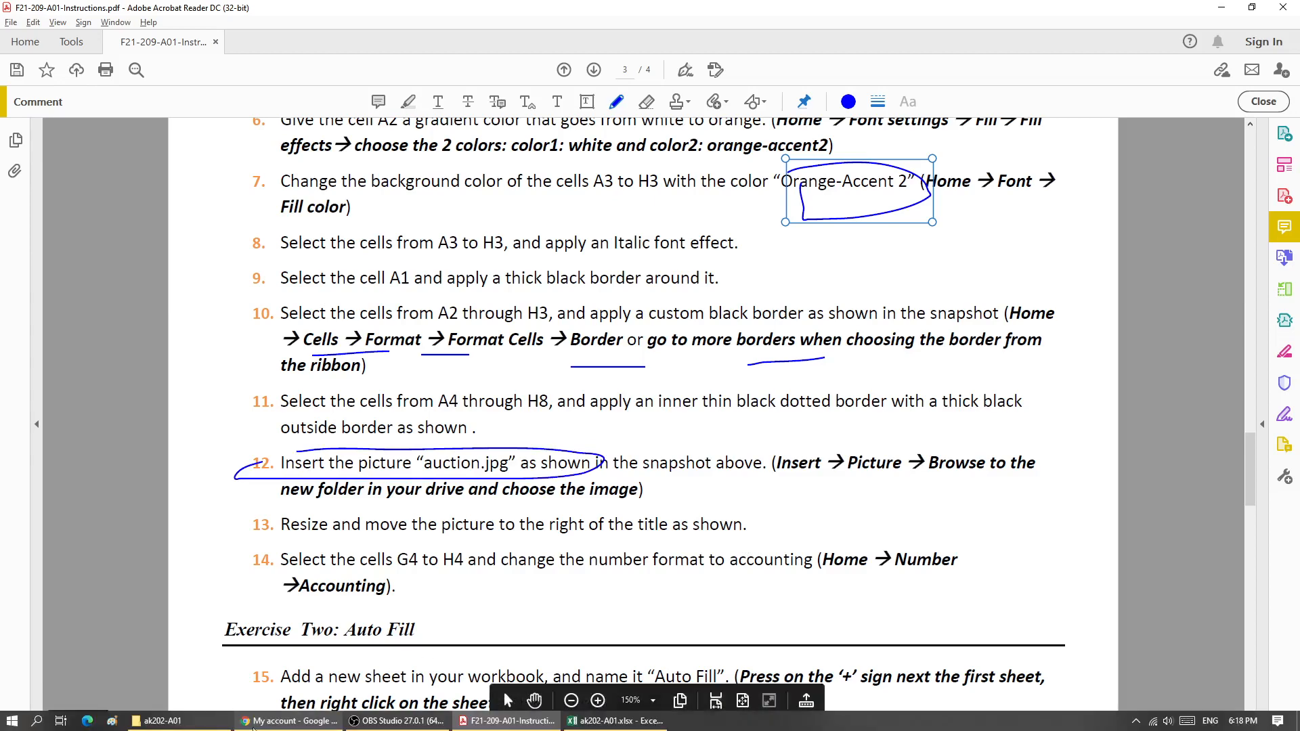
# Try to place auction.jpg from the ak202-A01 folder directly onto the Auction sheet in Excel
pyautogui.click(215, 724)
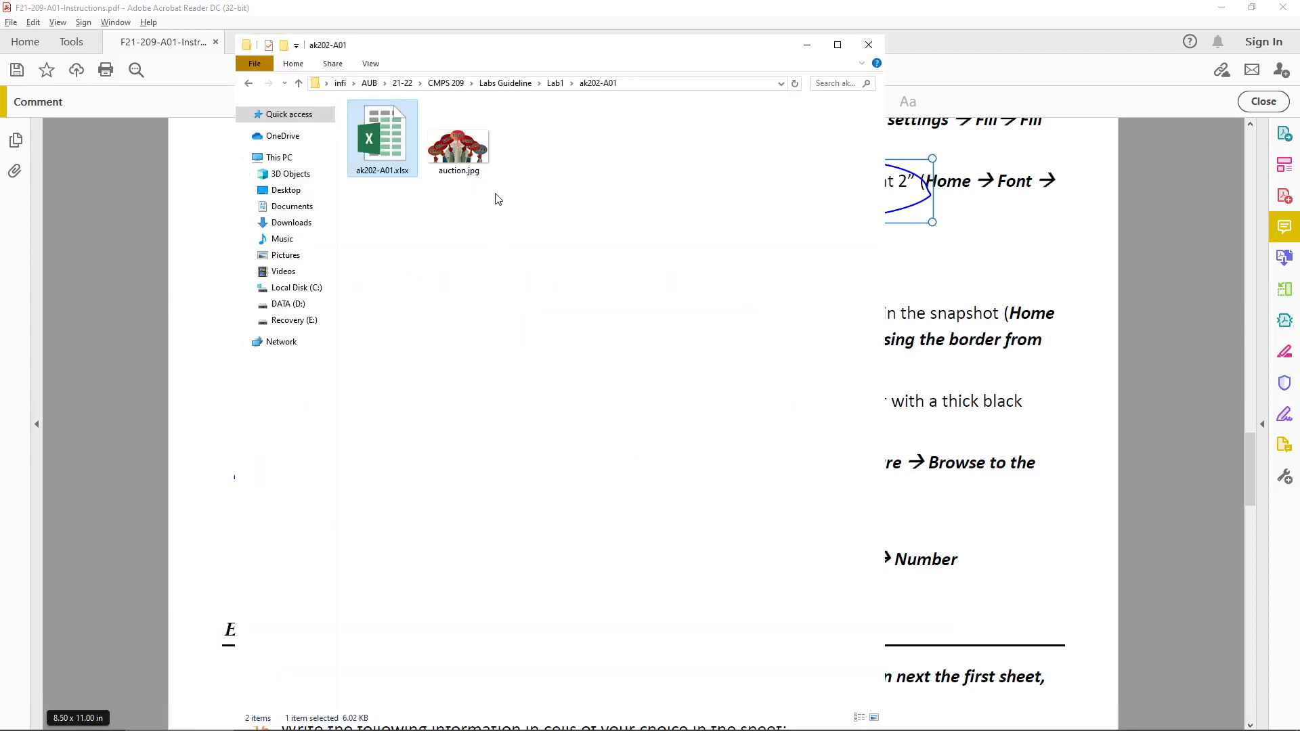
pyautogui.moveTo(454, 150); pyautogui.dragTo(837, 524)
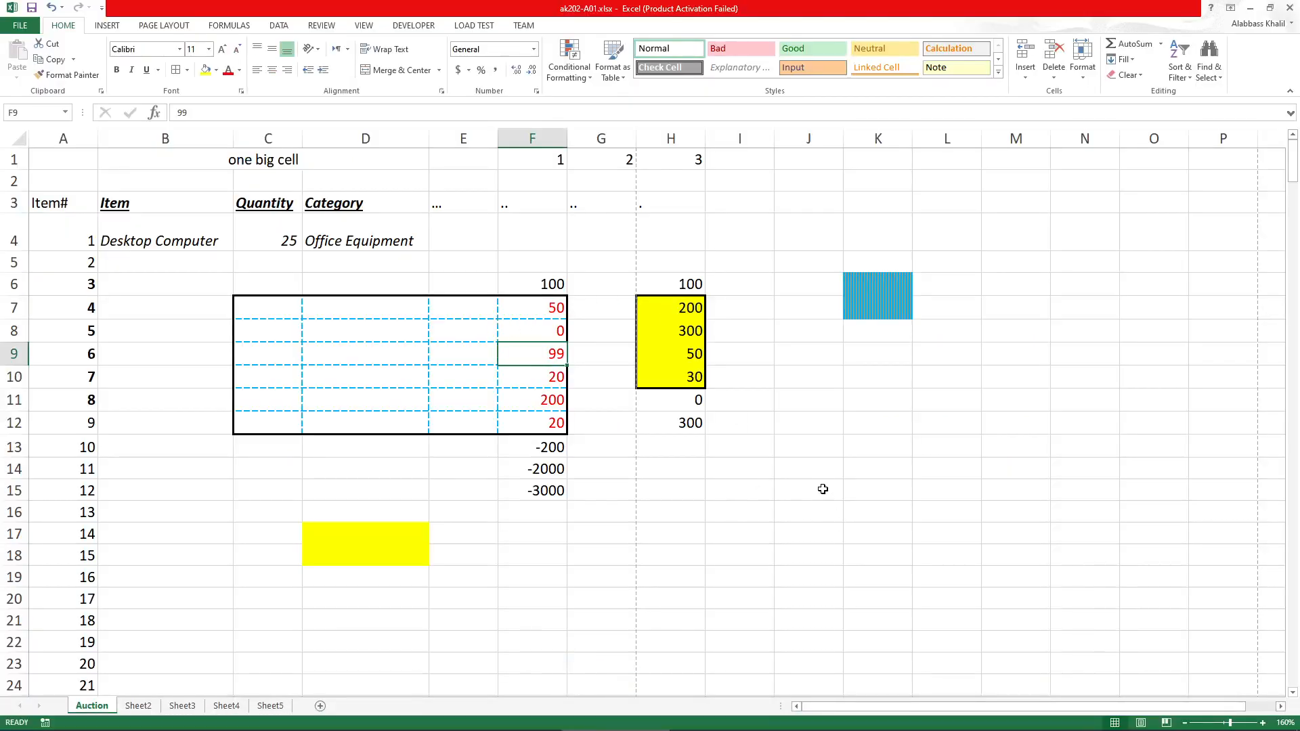
pyautogui.scroll(-4, 600, 662)
pyautogui.scroll(4, 582, 641)
pyautogui.click(786, 453)
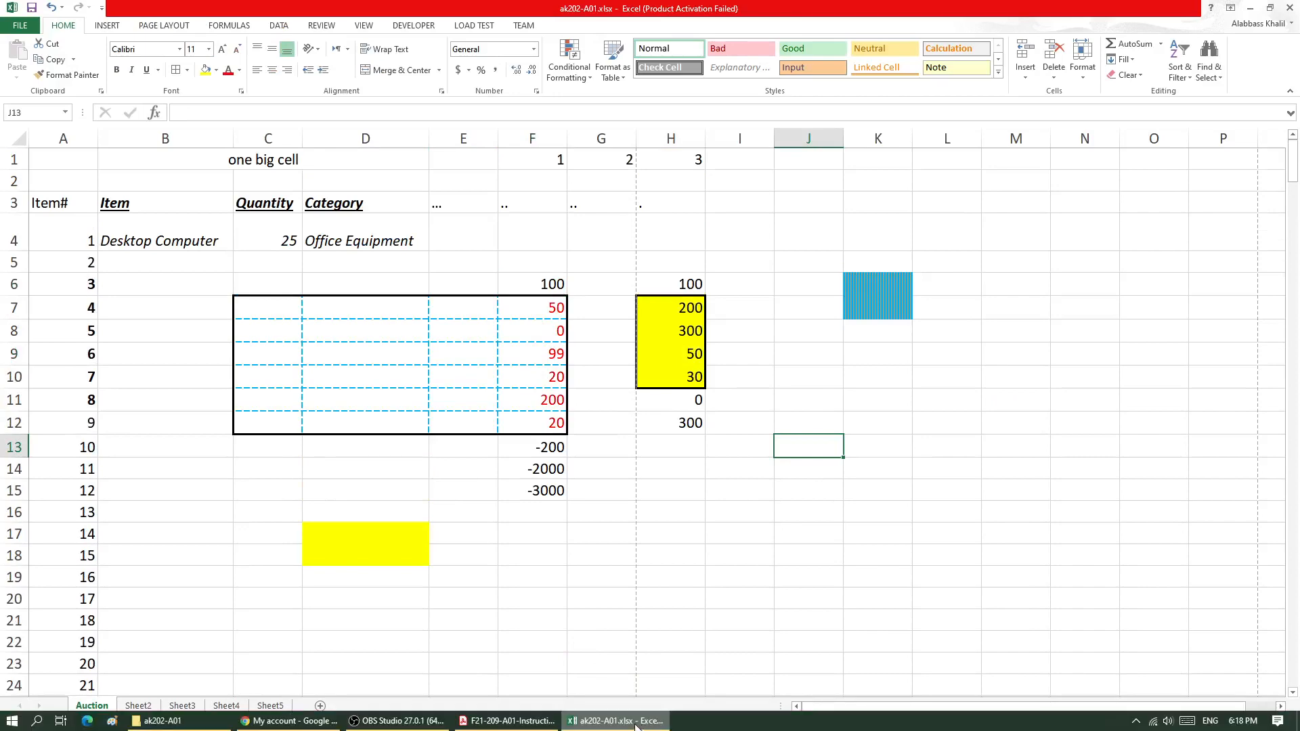
pyautogui.click(742, 445)
pyautogui.scroll(-8, 612, 665)
pyautogui.scroll(7, 620, 644)
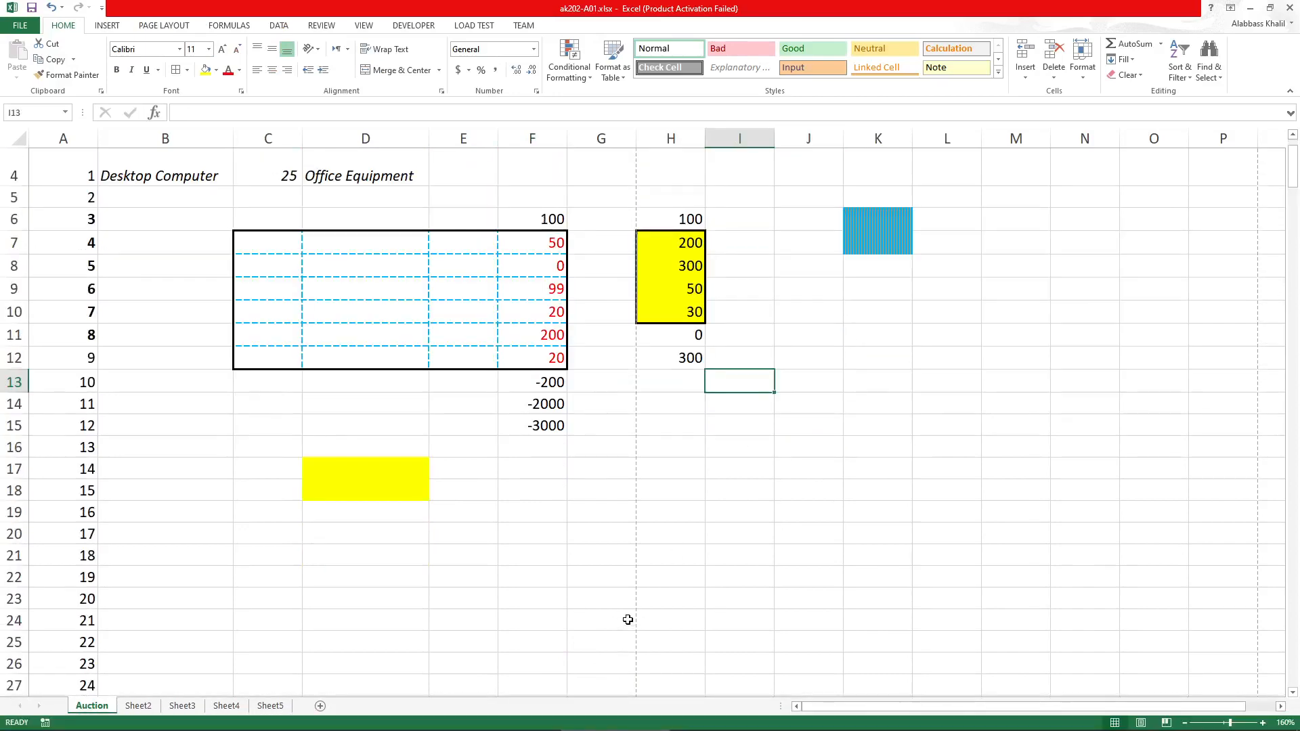
pyautogui.scroll(1, 628, 620)
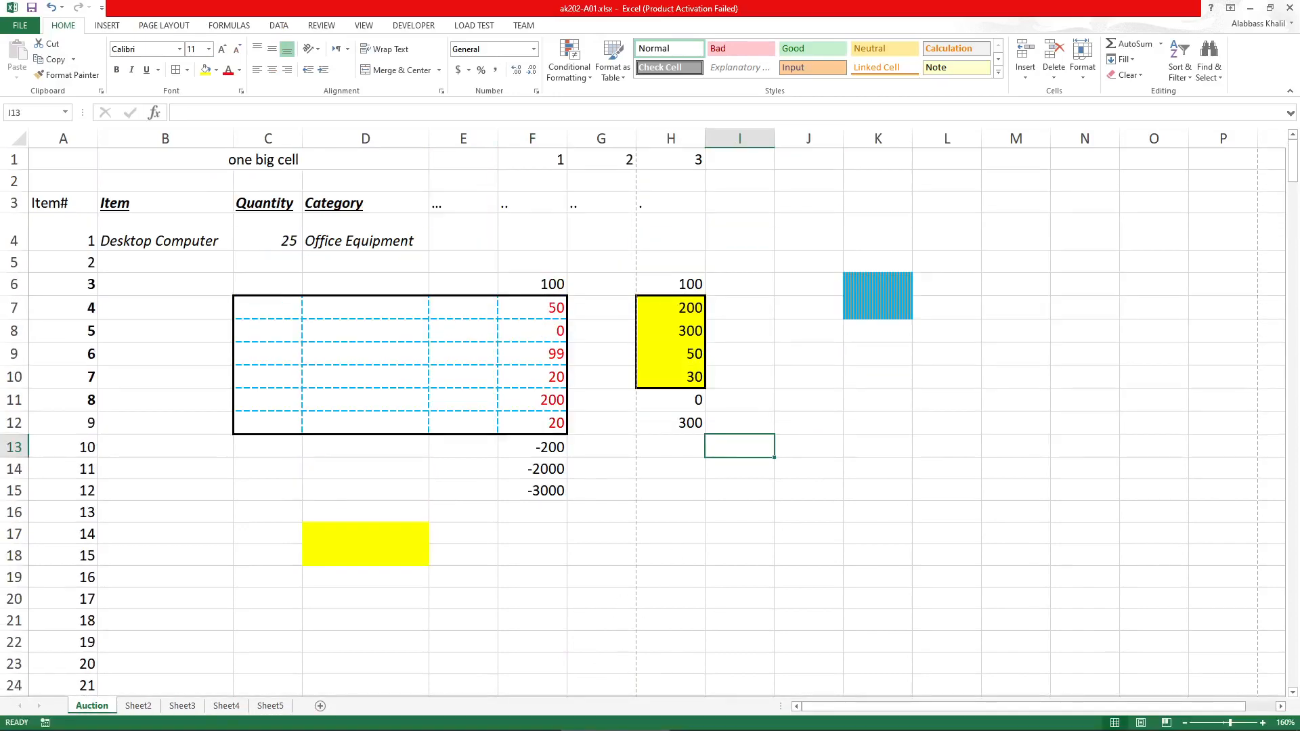
# Start inserting a picture from file, and copy the path of the ak202-A01 folder from File Explorer
pyautogui.click(114, 28)
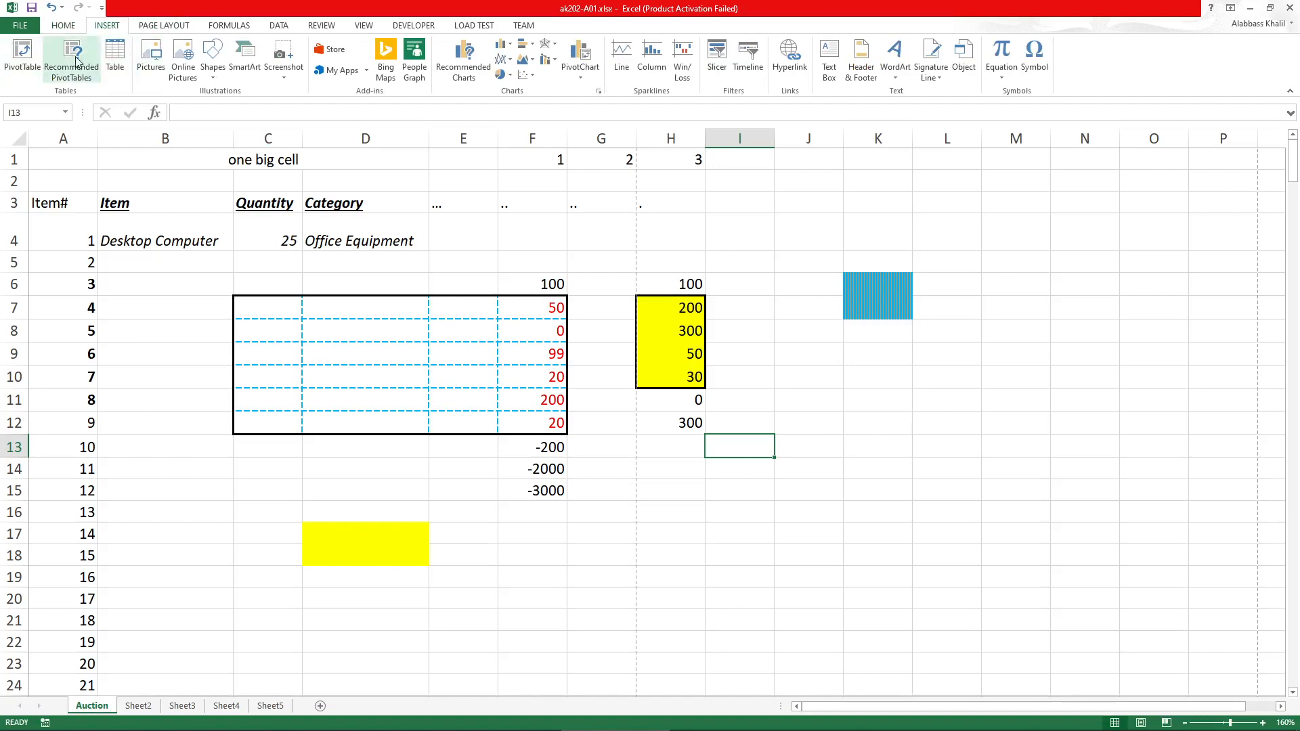
pyautogui.click(150, 55)
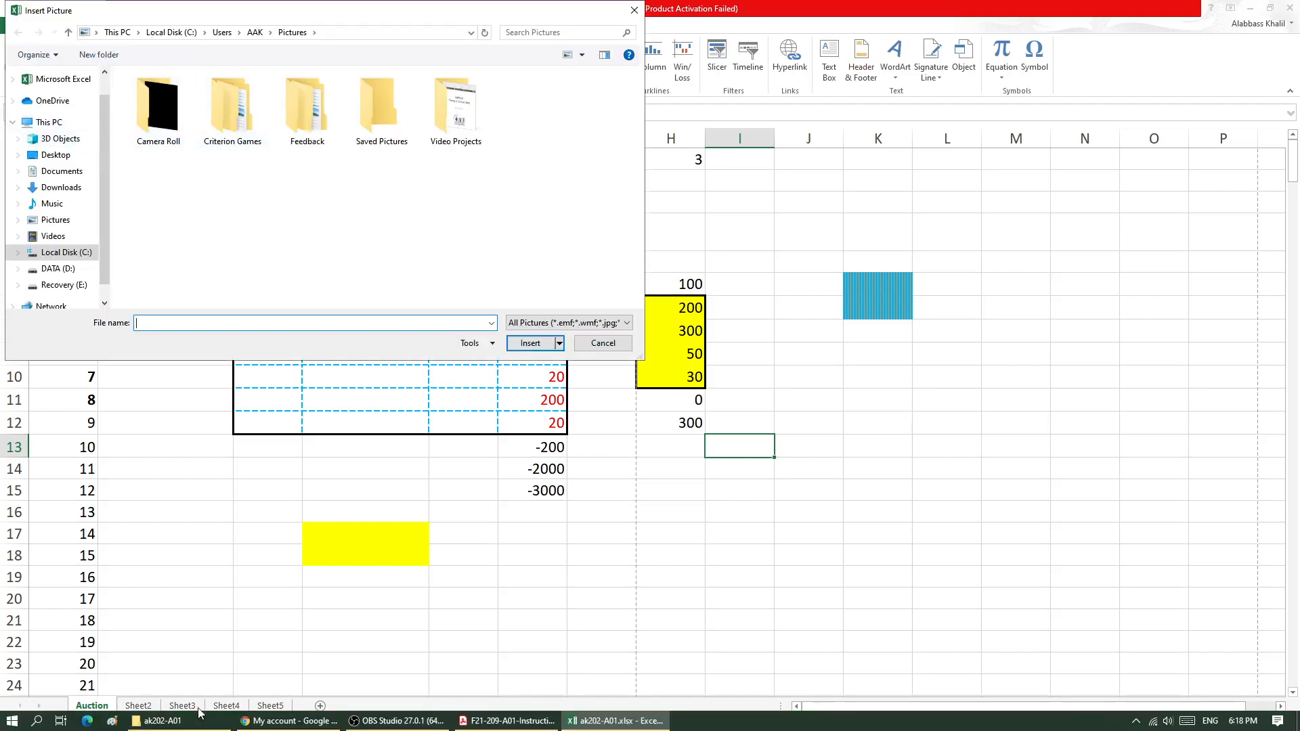
pyautogui.click(193, 721)
pyautogui.click(630, 83)
pyautogui.hotkey('ctrl', 'c')
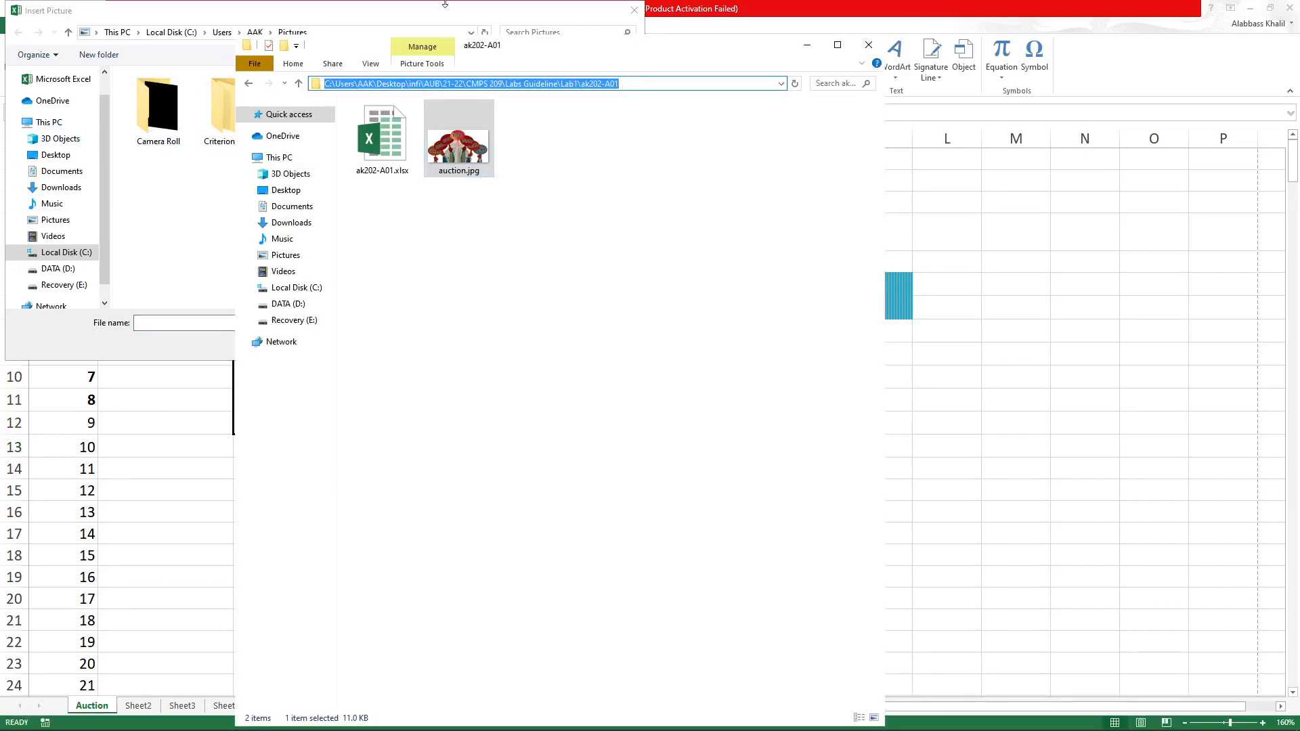
# Go to the copied folder path in the Insert Picture dialog and insert auction.jpg into the Auction sheet
pyautogui.click(445, 4)
pyautogui.click(411, 33)
pyautogui.hotkey('ctrl', 'v')
pyautogui.press('Return')
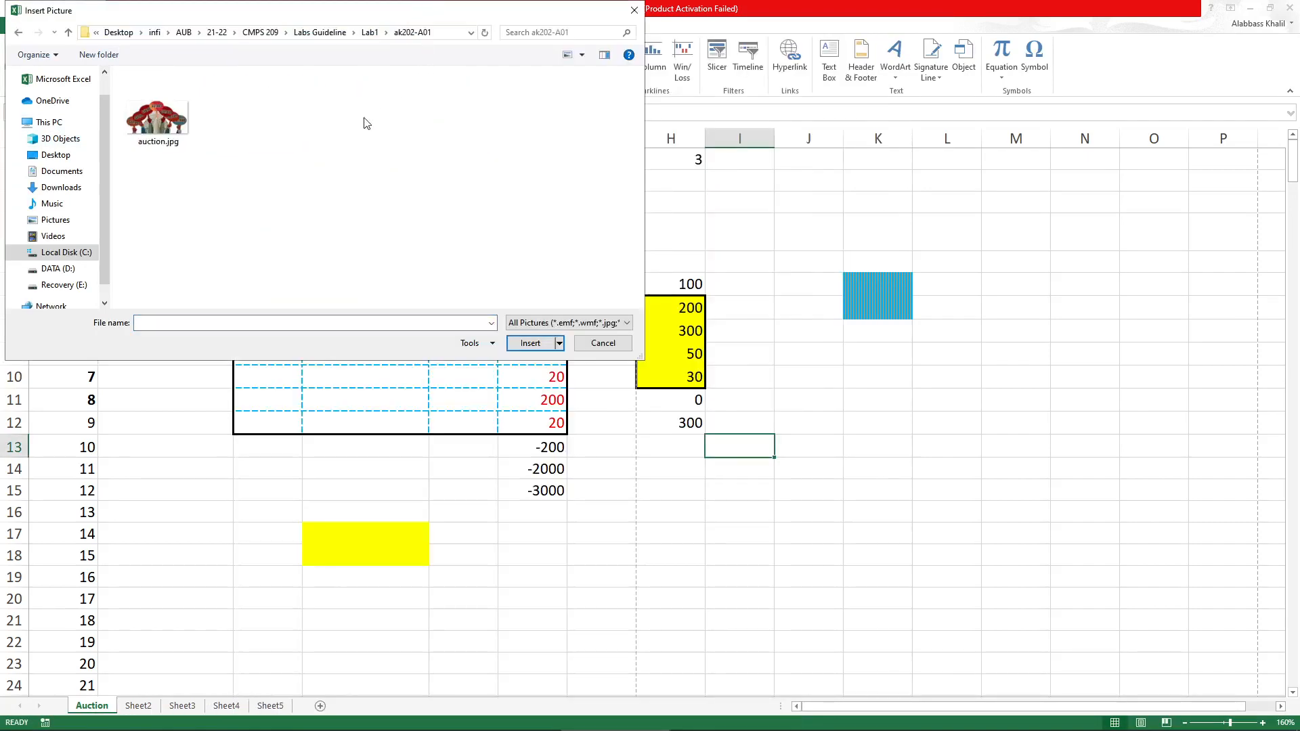
pyautogui.click(157, 119)
pyautogui.click(531, 343)
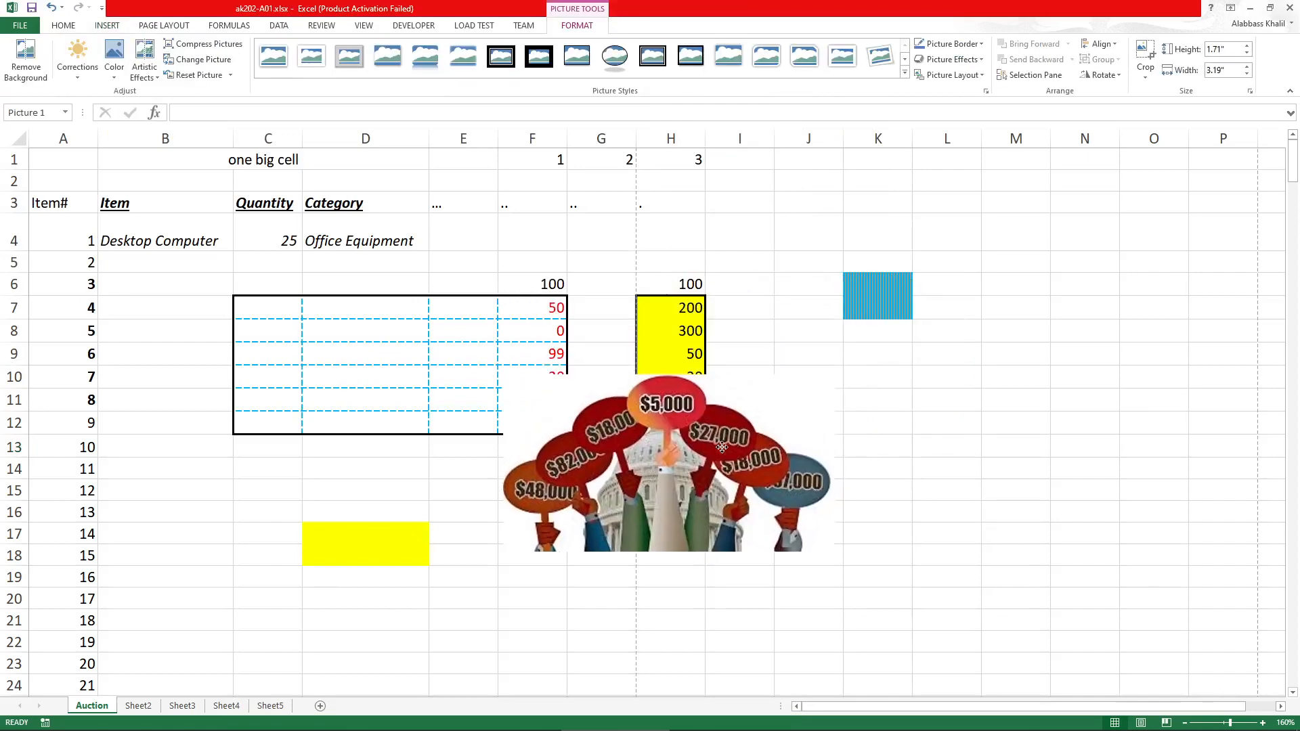
# Shrink the auction picture proportionally to about 1.12" high and 2.08" wide
pyautogui.moveTo(838, 375); pyautogui.dragTo(691, 436)
pyautogui.scroll(-6, 667, 474)
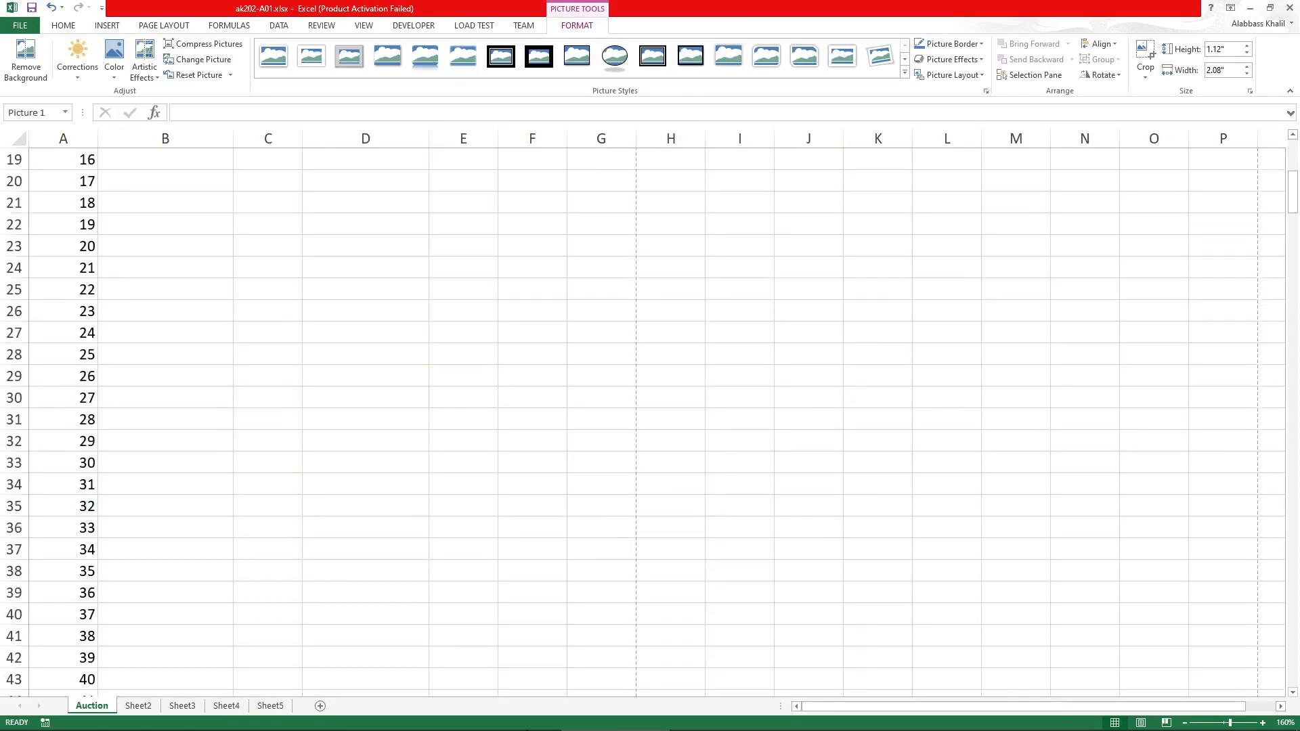
pyautogui.scroll(6, 557, 482)
# Try again to bring auction.jpg from its File Explorer folder straight onto the worksheet
pyautogui.click(180, 719)
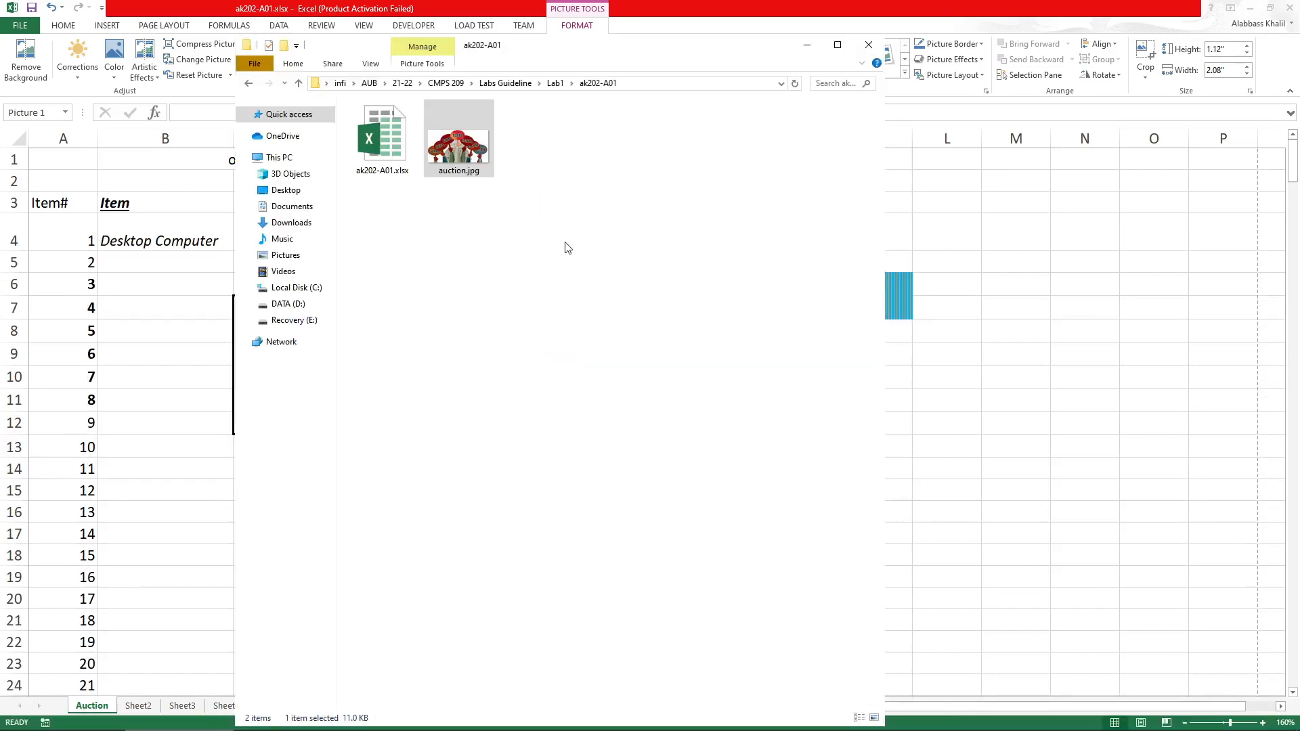
pyautogui.moveTo(468, 152); pyautogui.dragTo(1014, 281)
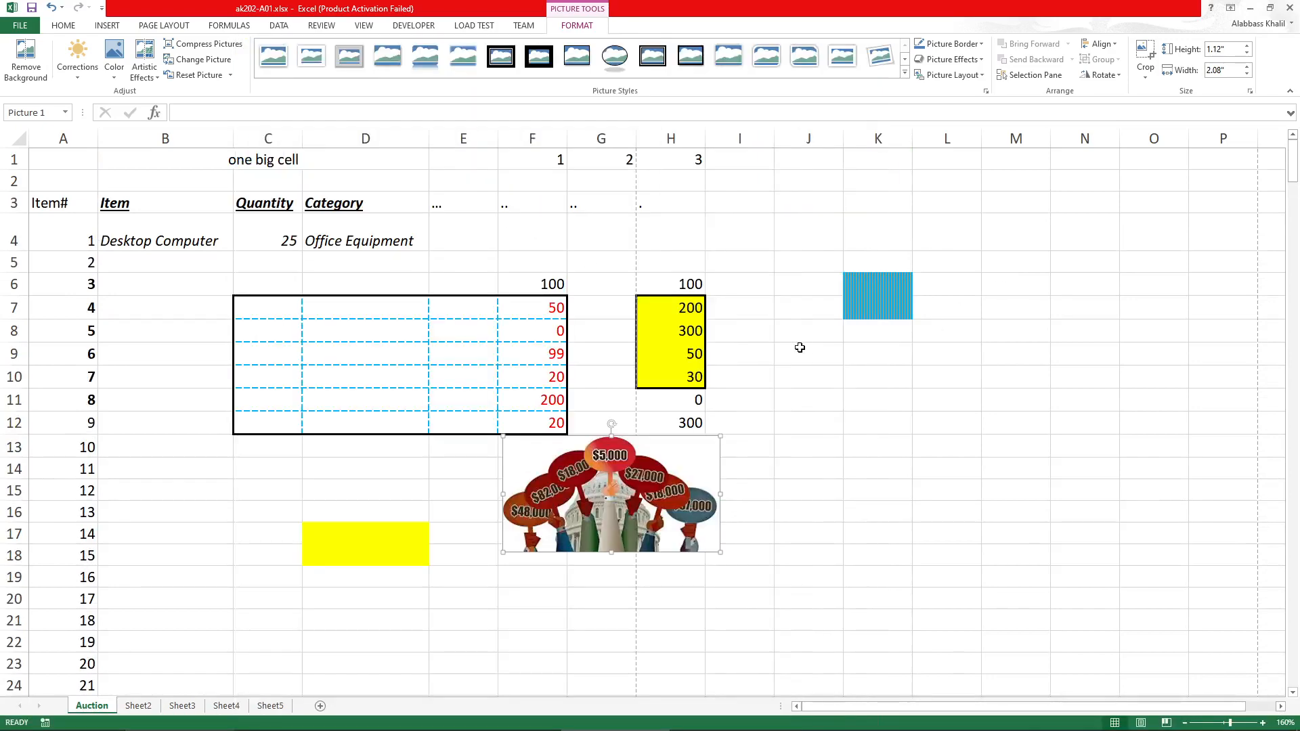
pyautogui.click(66, 25)
pyautogui.scroll(-7, 598, 534)
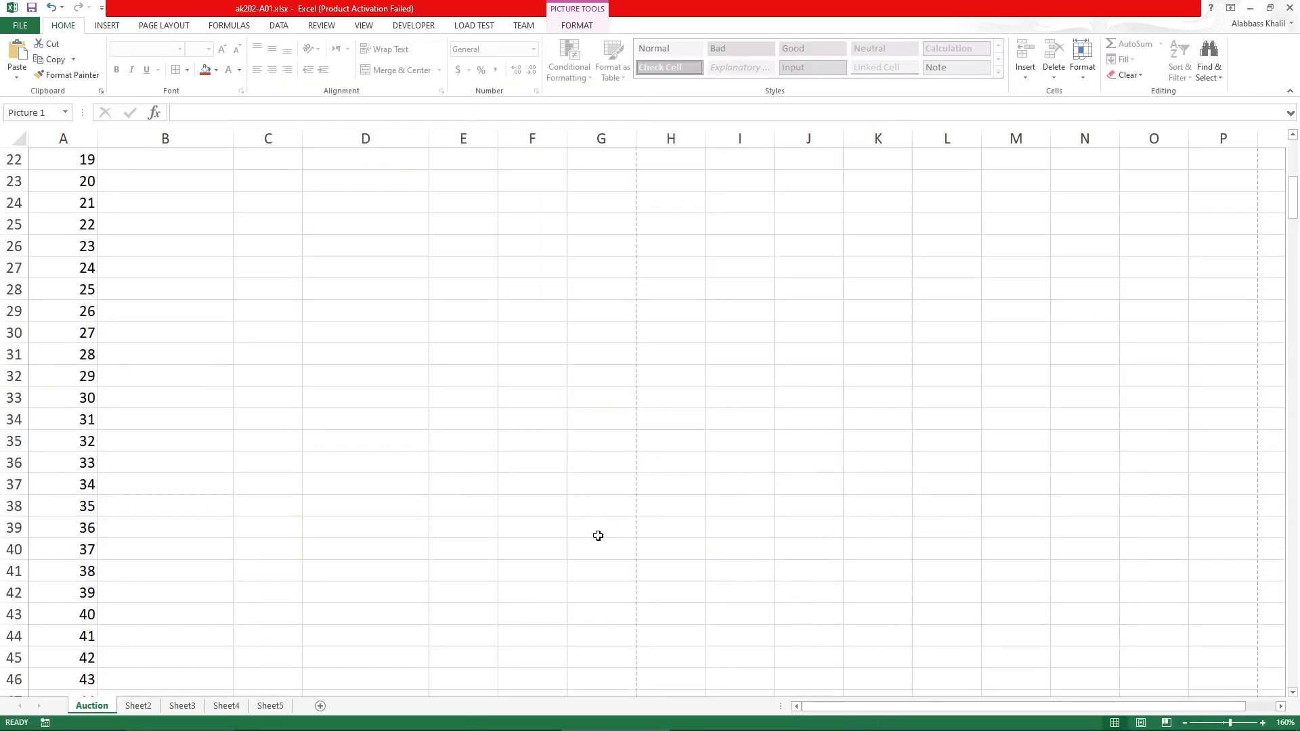
pyautogui.scroll(7, 598, 534)
# Move the auction picture to about rows 2 to 7 across columns K to N, and deselect it
pyautogui.moveTo(618, 550); pyautogui.dragTo(847, 464)
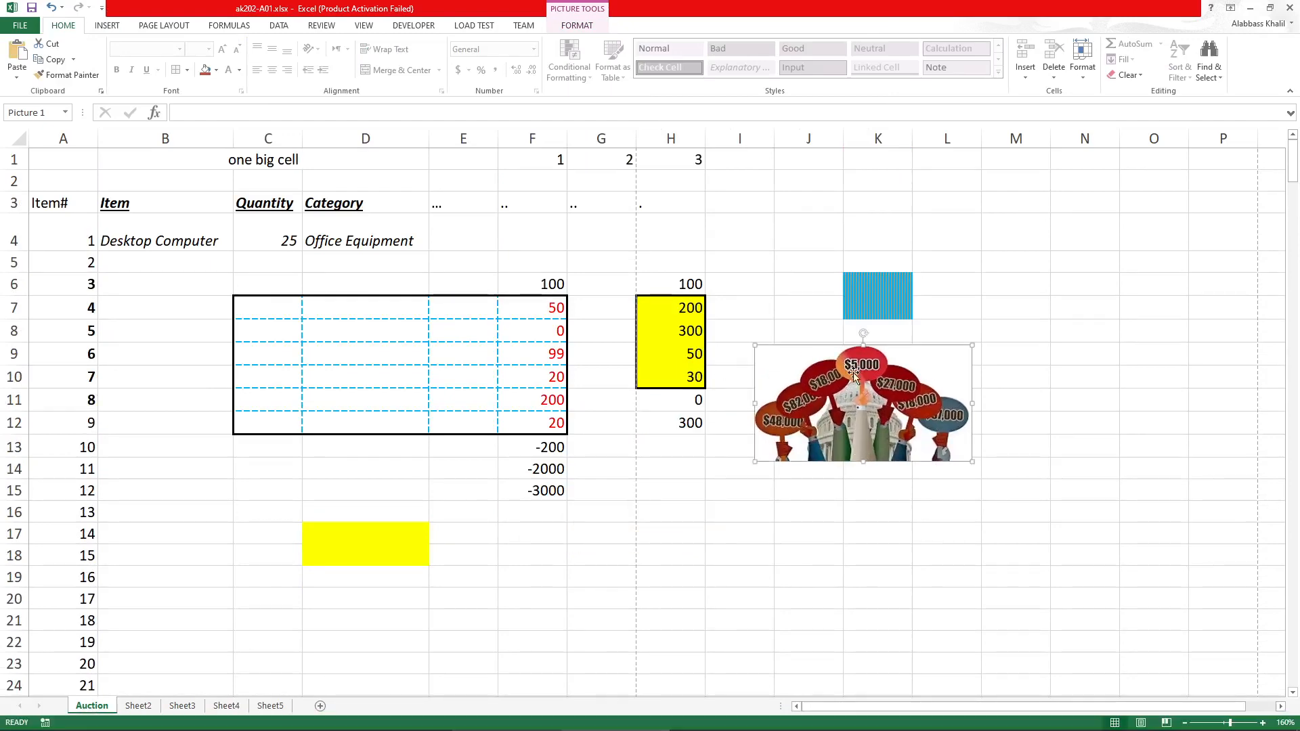
pyautogui.moveTo(845, 368); pyautogui.dragTo(1012, 202)
pyautogui.click(582, 606)
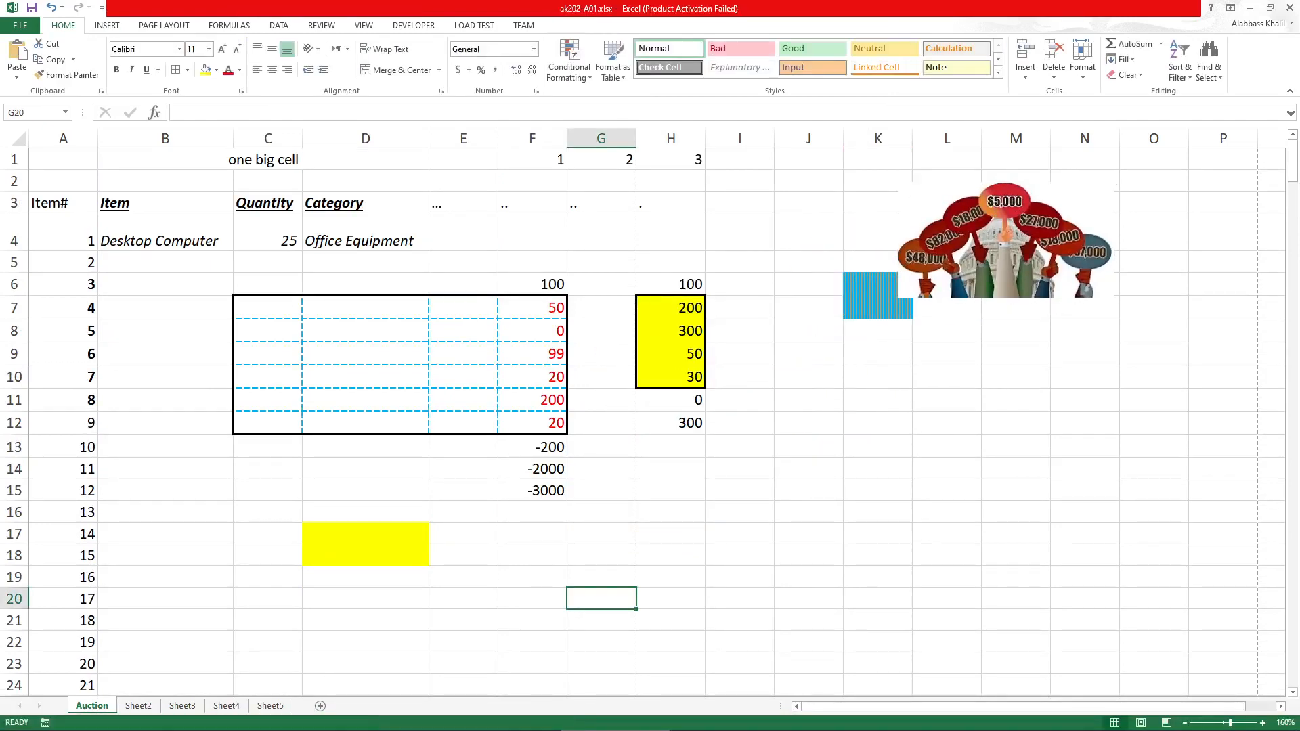
# Switch back to the instructions PDF and circle the Auto Fill title of Exercise Two
pyautogui.click(504, 721)
pyautogui.scroll(-3, 857, 374)
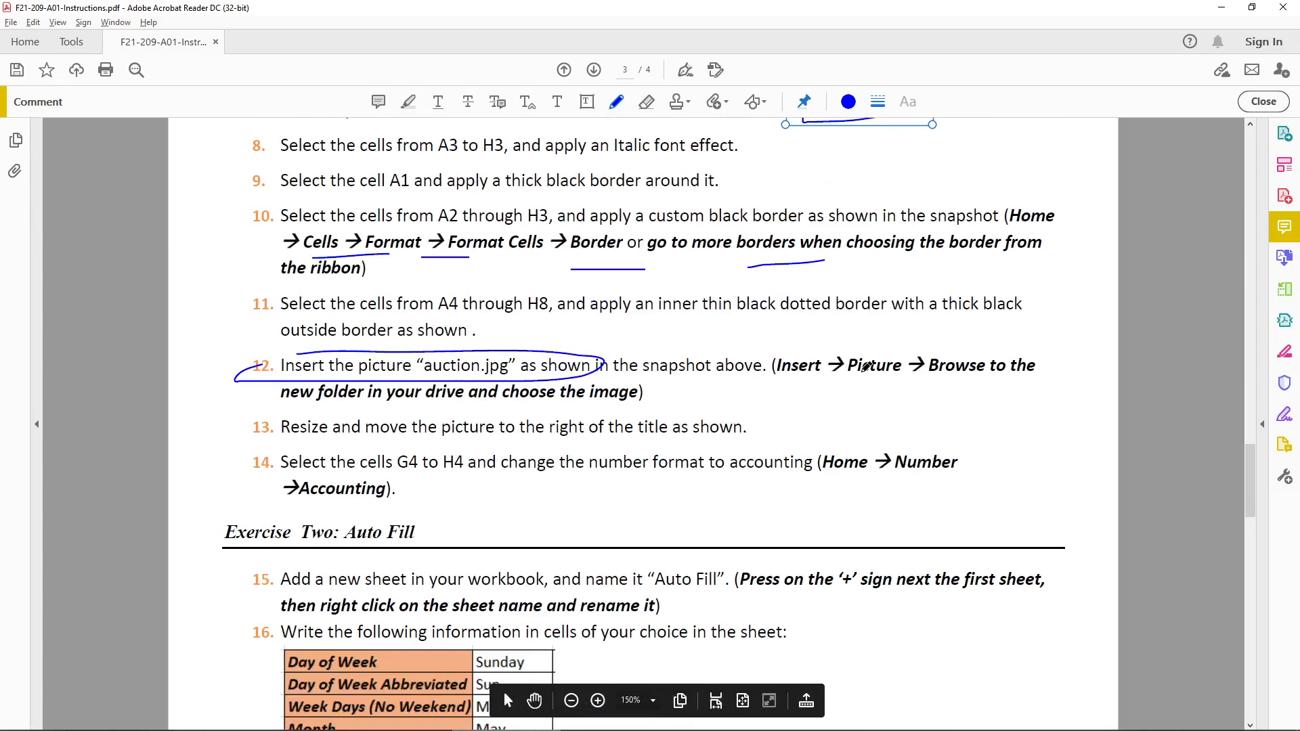
pyautogui.scroll(-3, 930, 459)
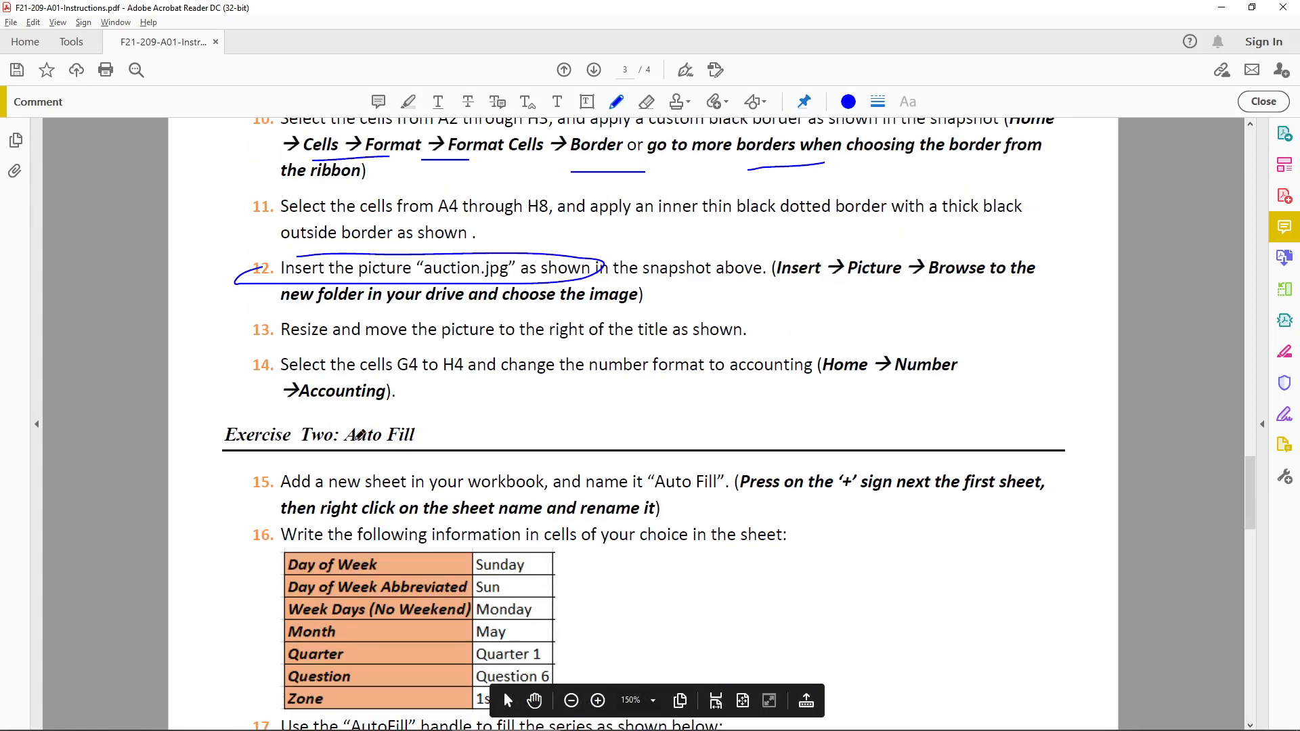
pyautogui.moveTo(324, 423)
pyautogui.mouseDown()
pyautogui.moveTo(439, 418)
pyautogui.moveTo(324, 442)
pyautogui.mouseUp()
pyautogui.scroll(-4, 472, 420)
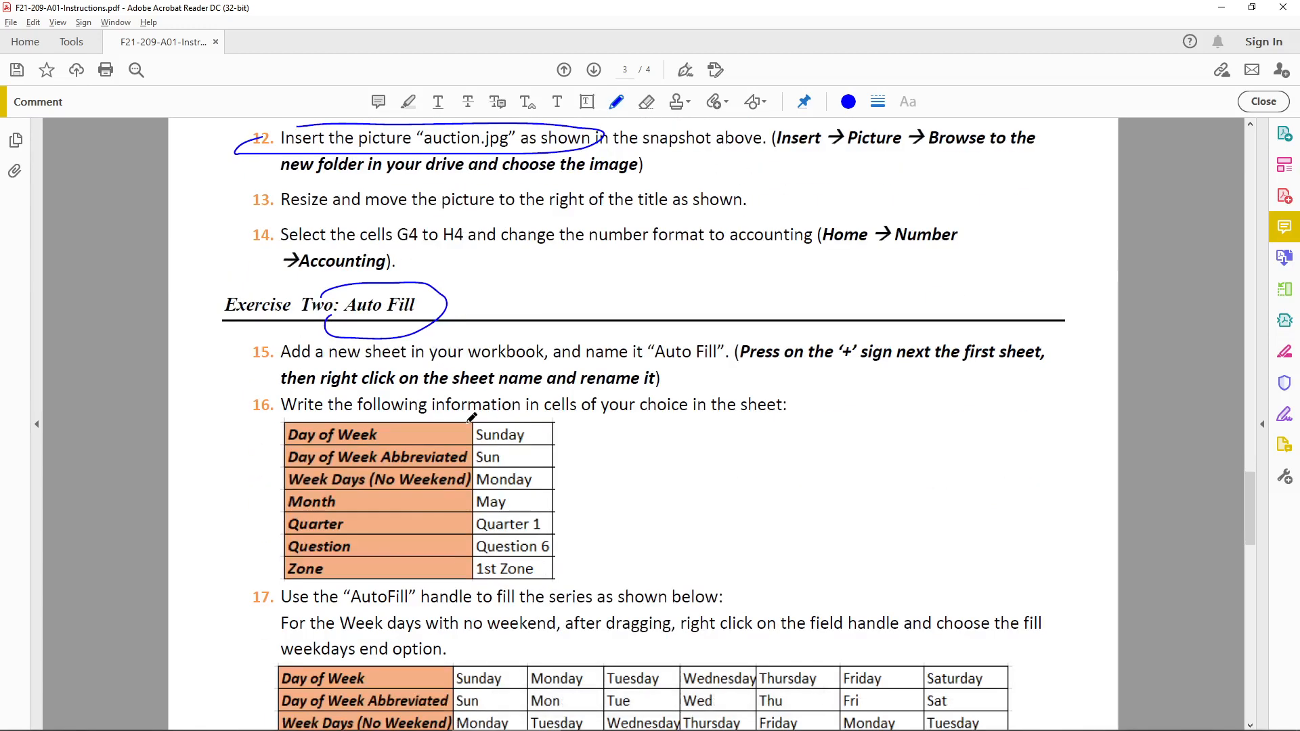
# Draw a double-headed vertical arrow beside the Exercise One instructions, ending near instruction 13
pyautogui.scroll(7, 249, 363)
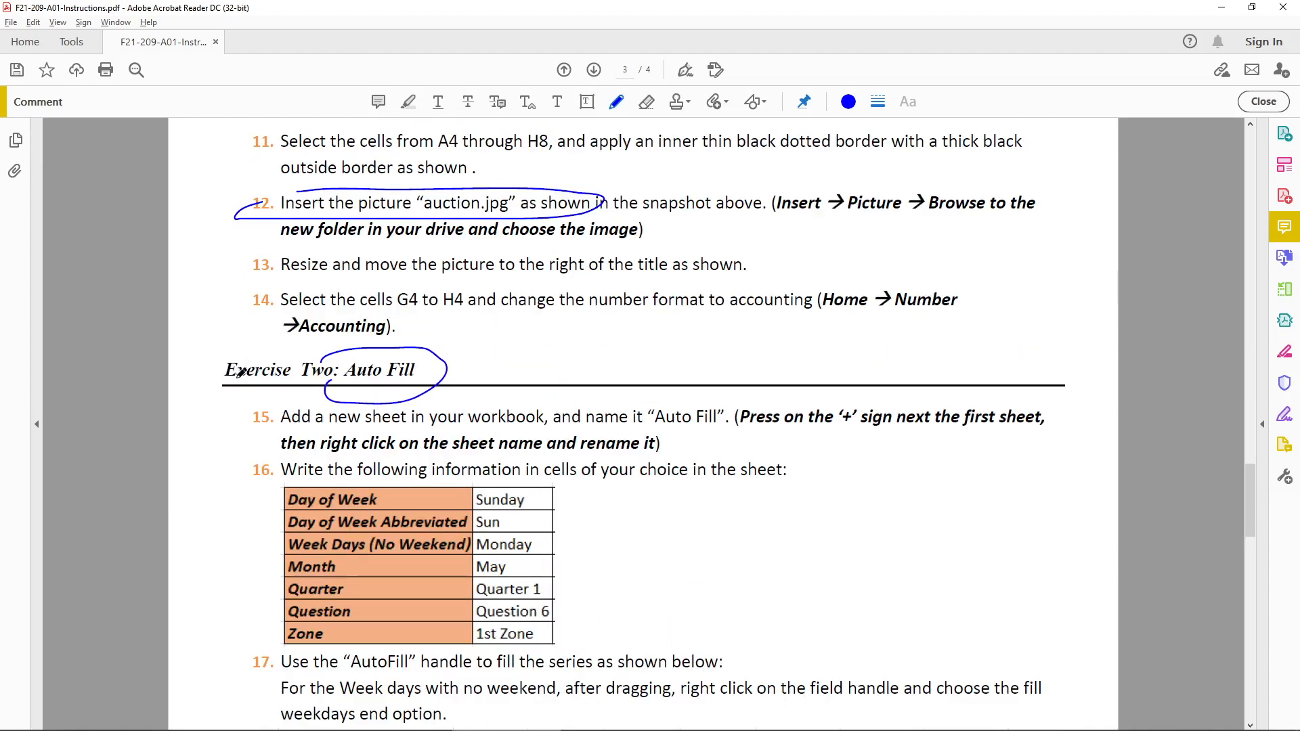
pyautogui.moveTo(227, 416)
pyautogui.mouseDown()
pyautogui.moveTo(234, 135)
pyautogui.moveTo(255, 162)
pyautogui.mouseUp()
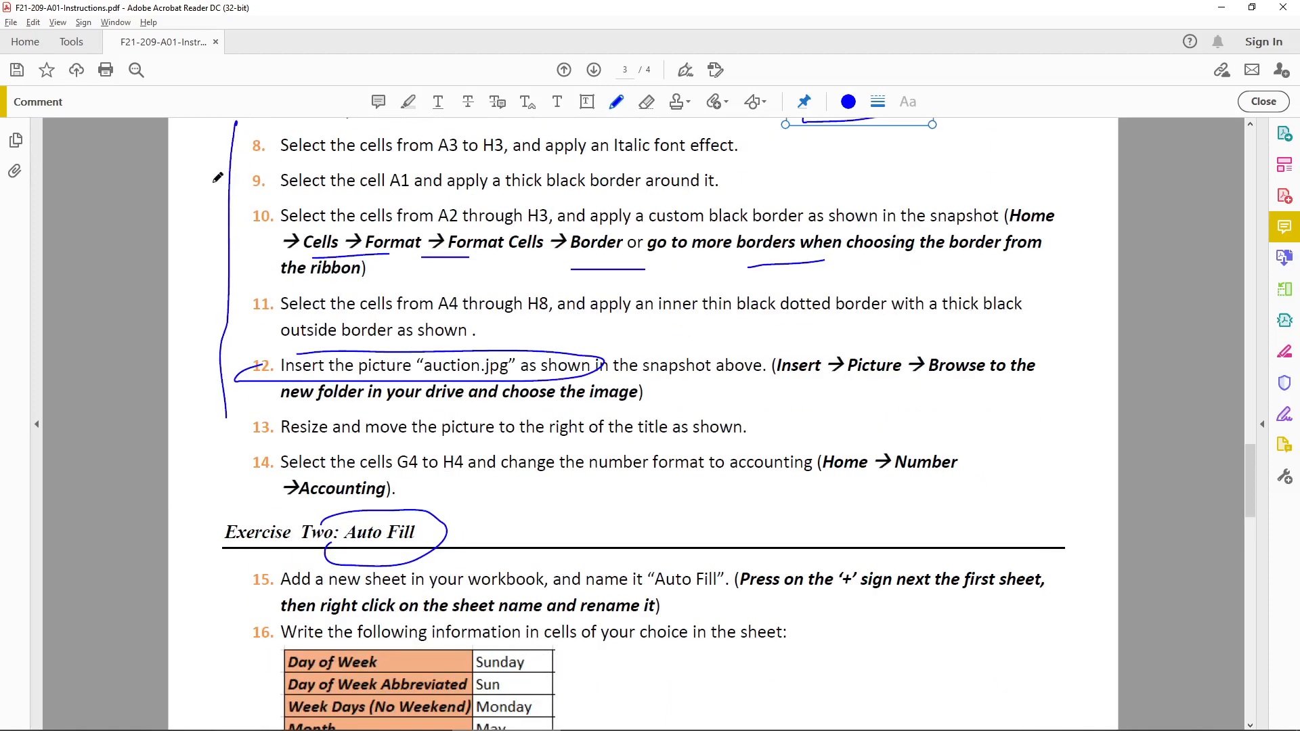
pyautogui.moveTo(214, 120); pyautogui.dragTo(209, 168)
pyautogui.moveTo(195, 409); pyautogui.dragTo(234, 411)
pyautogui.scroll(-3, 434, 419)
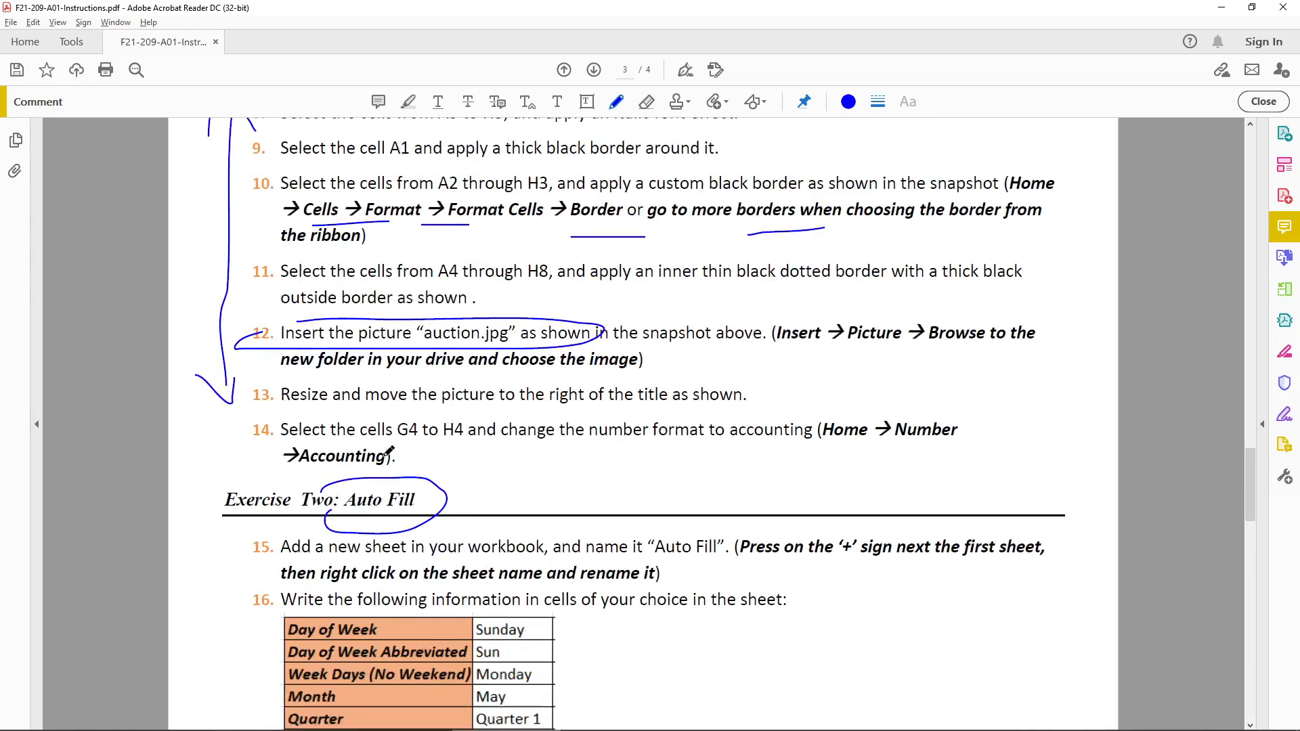
# Circle the table of starting values under instruction 16
pyautogui.scroll(-1, 296, 504)
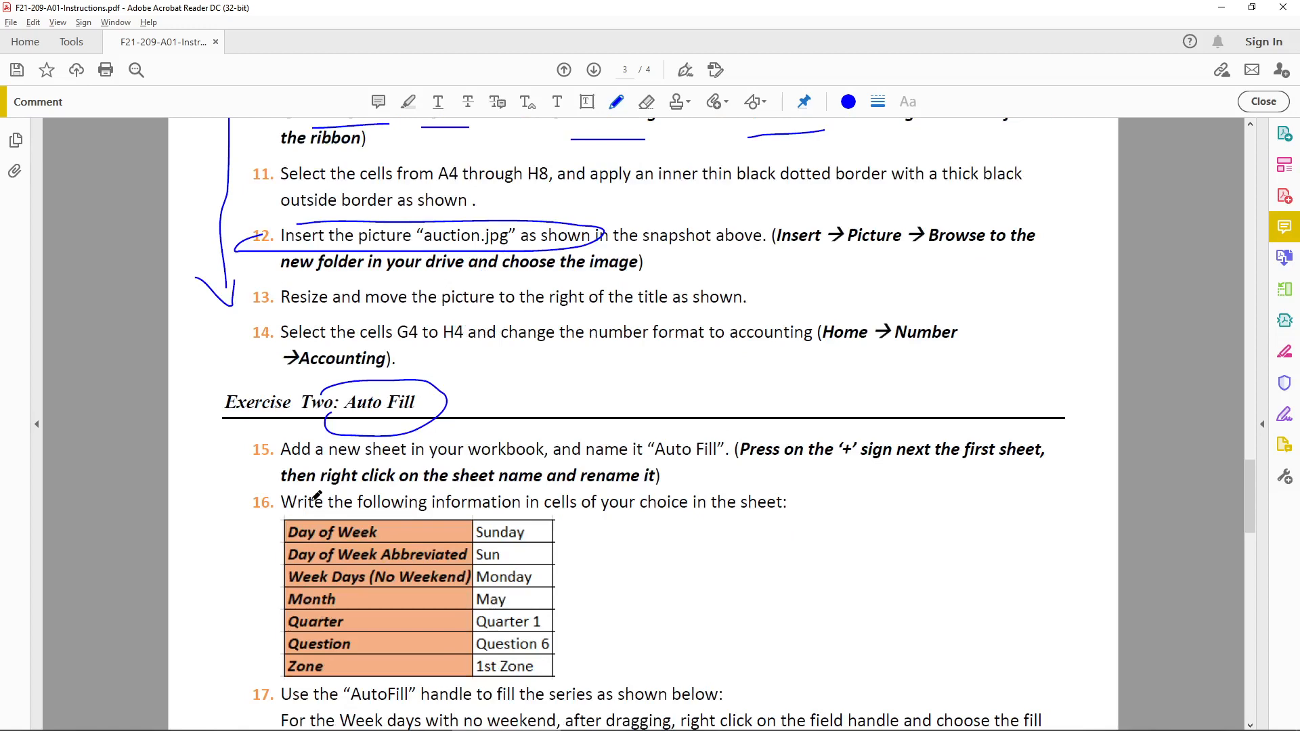
pyautogui.scroll(-3, 316, 497)
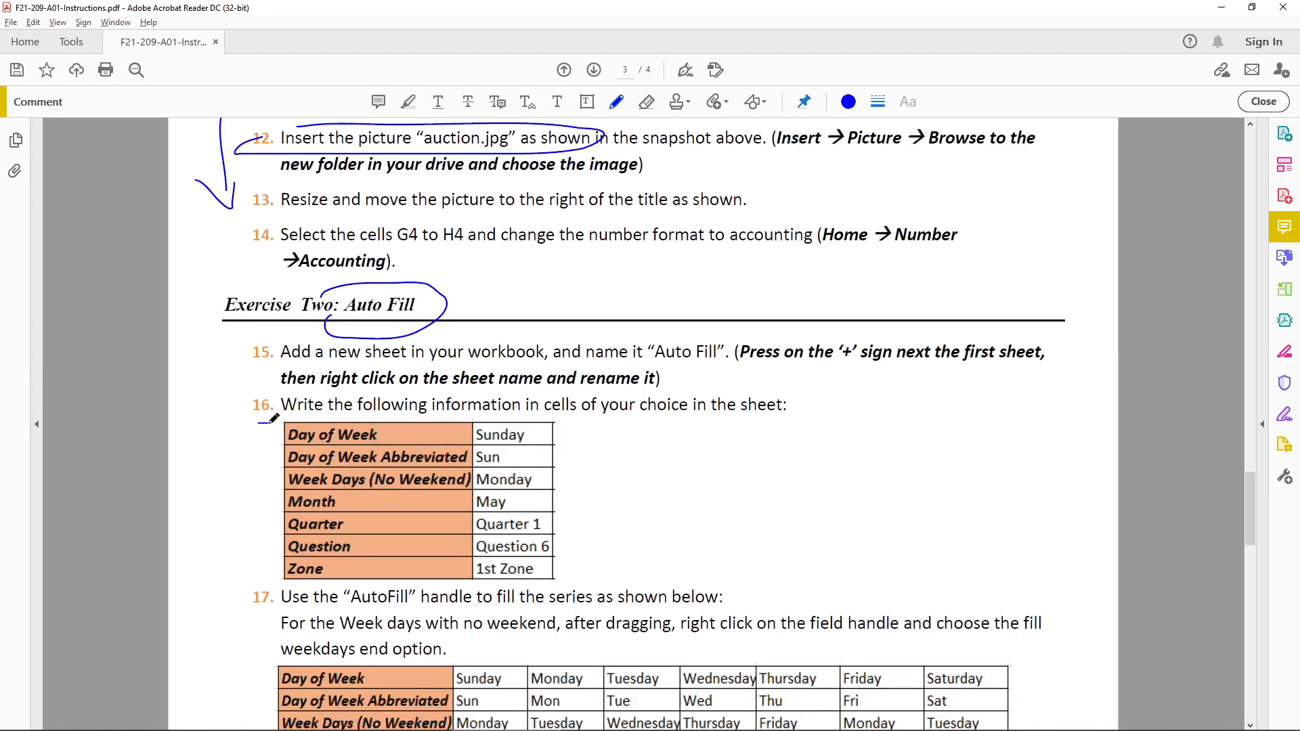
pyautogui.moveTo(270, 423)
pyautogui.mouseDown()
pyautogui.moveTo(577, 461)
pyautogui.moveTo(438, 581)
pyautogui.moveTo(252, 439)
pyautogui.moveTo(287, 432)
pyautogui.mouseUp()
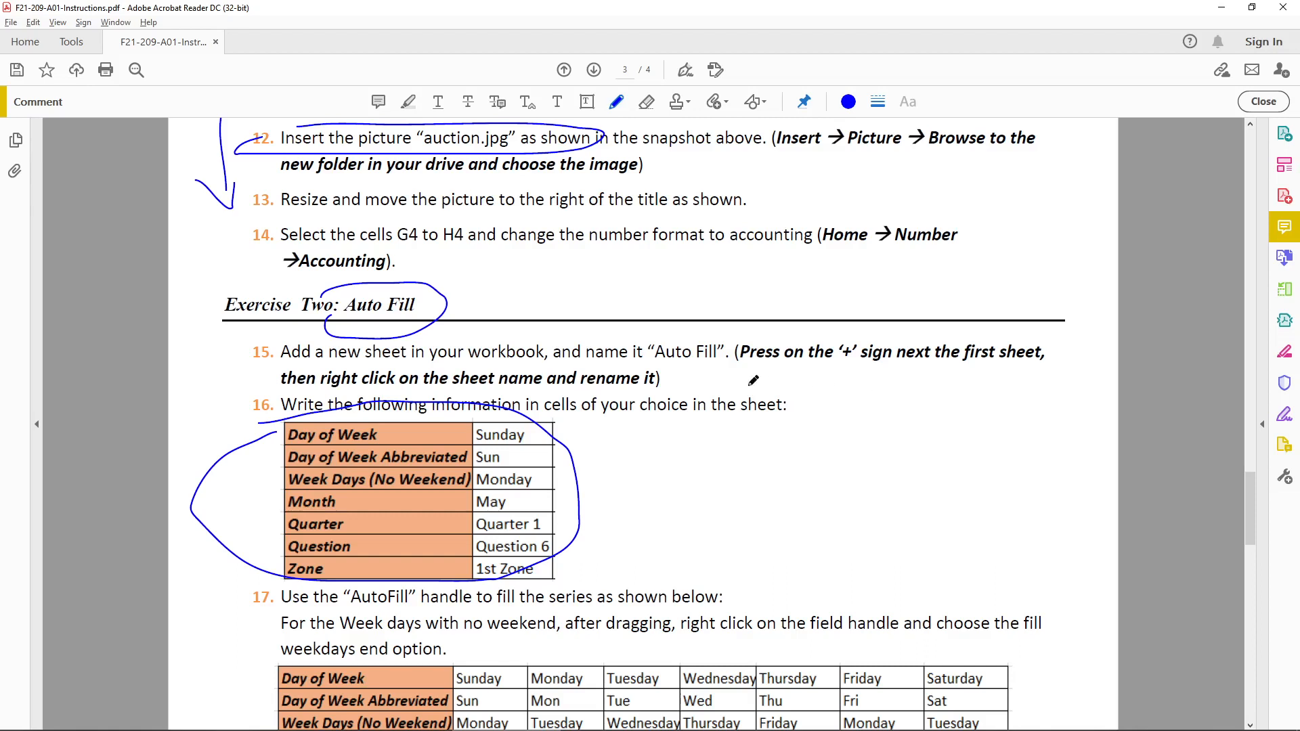
# Circle the Auto Fill title of Exercise Two once more
pyautogui.scroll(-1, 711, 379)
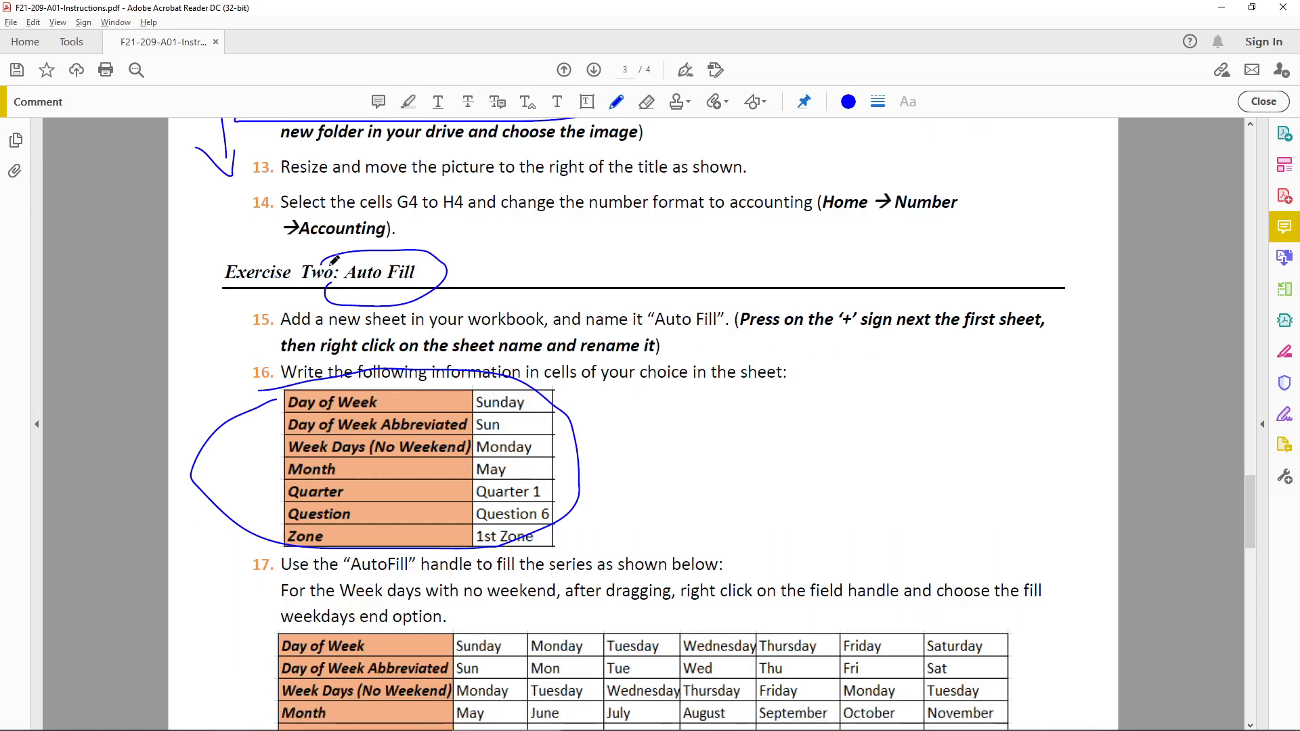
pyautogui.moveTo(334, 259)
pyautogui.mouseDown()
pyautogui.moveTo(444, 288)
pyautogui.moveTo(402, 262)
pyautogui.mouseUp()
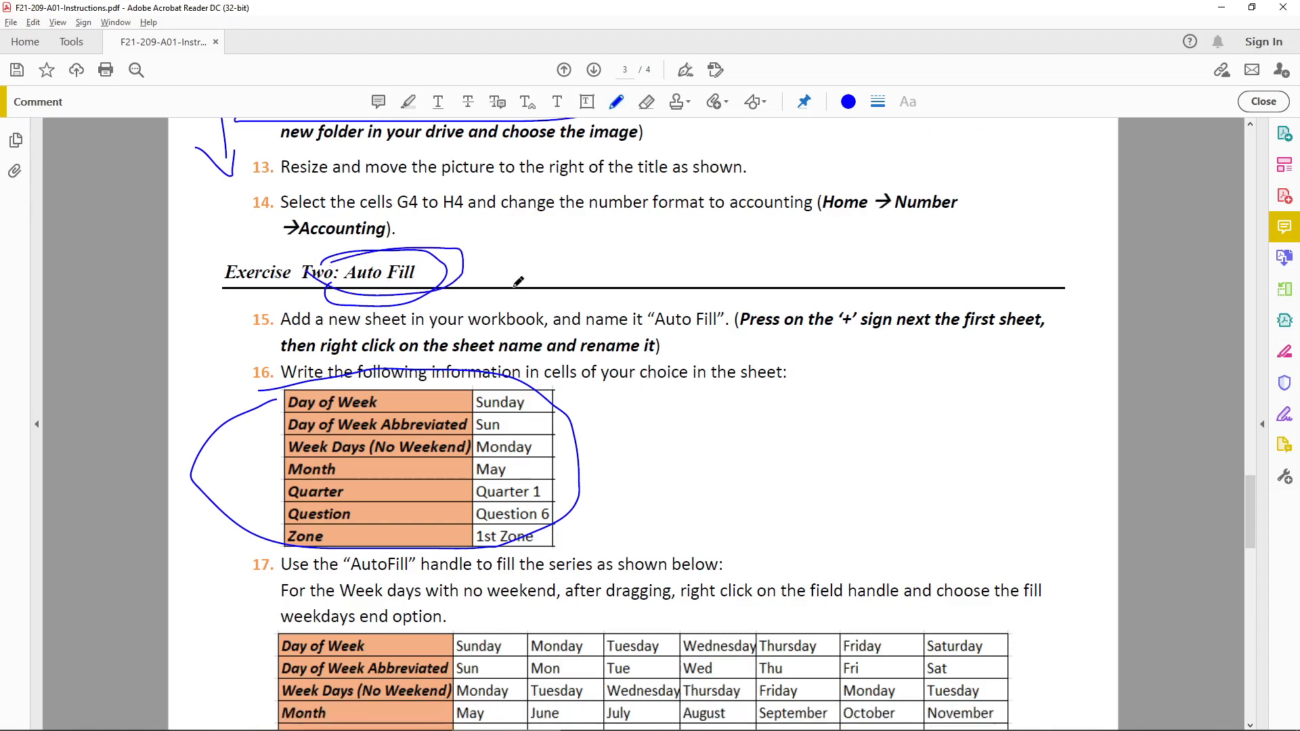
pyautogui.scroll(-3, 531, 283)
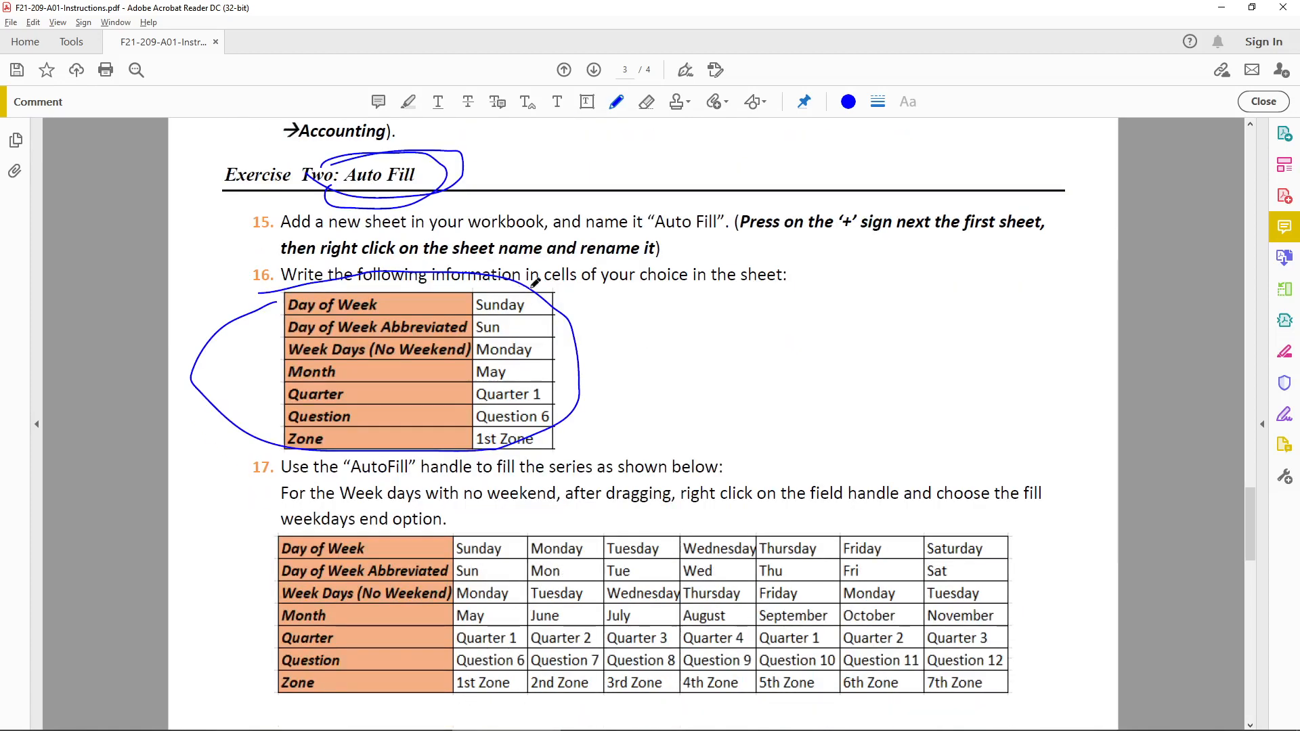
pyautogui.scroll(-2, 575, 286)
pyautogui.moveTo(495, 730)
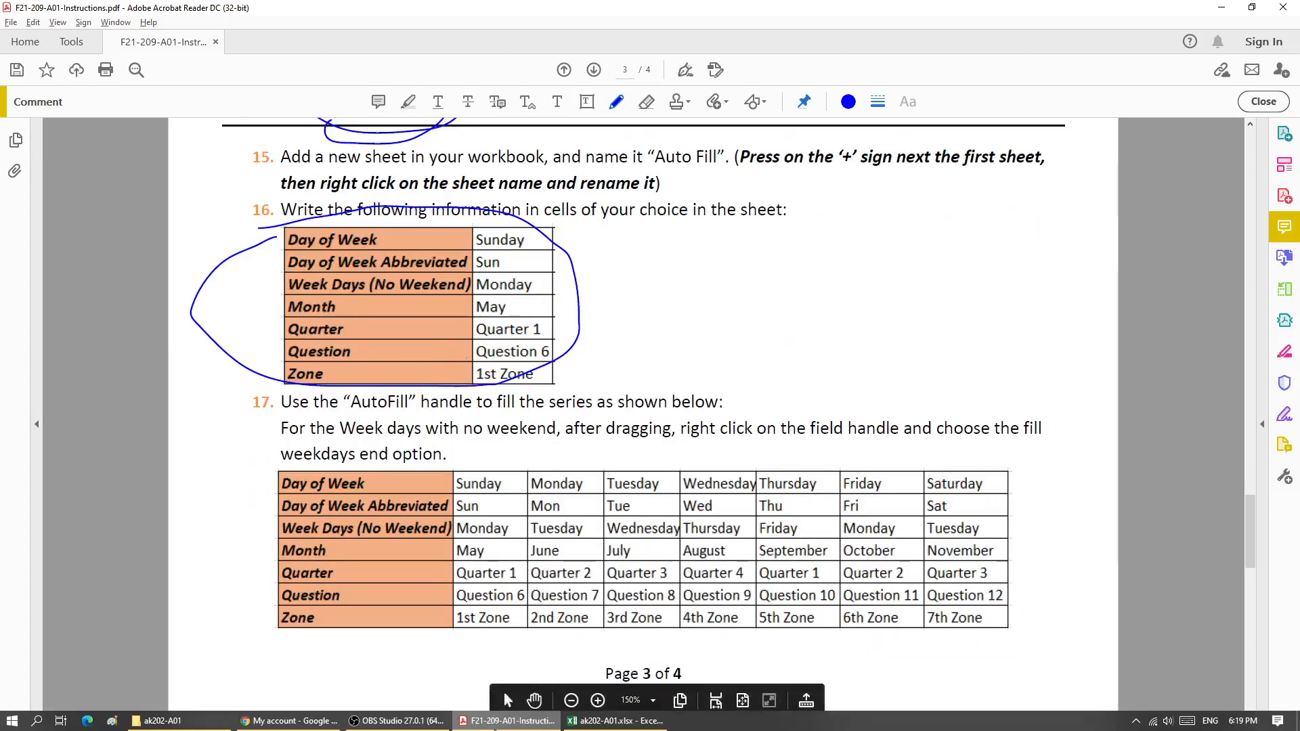
# Switch to the ak202-A01 workbook in Excel and select the item numbers in A5 to A17 on the Auction sheet
pyautogui.click(576, 722)
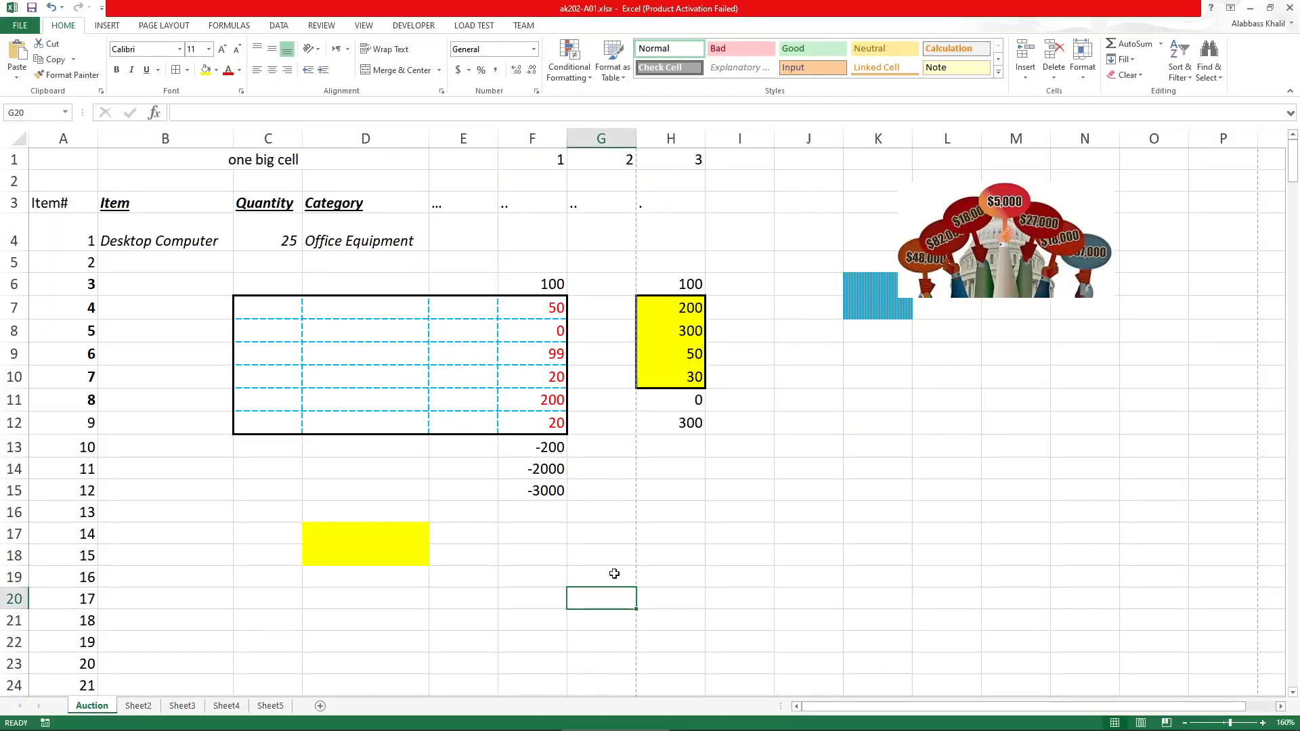
pyautogui.moveTo(68, 261); pyautogui.dragTo(63, 537)
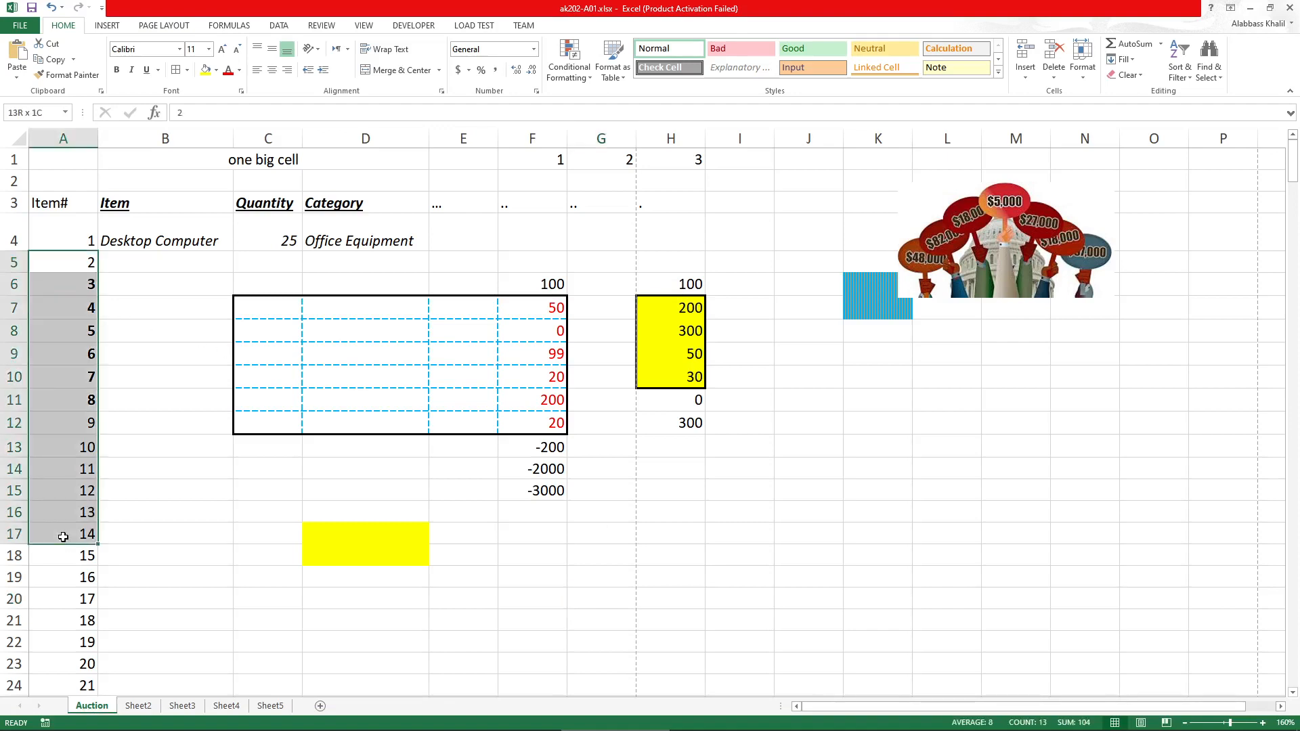
pyautogui.scroll(-1, 553, 534)
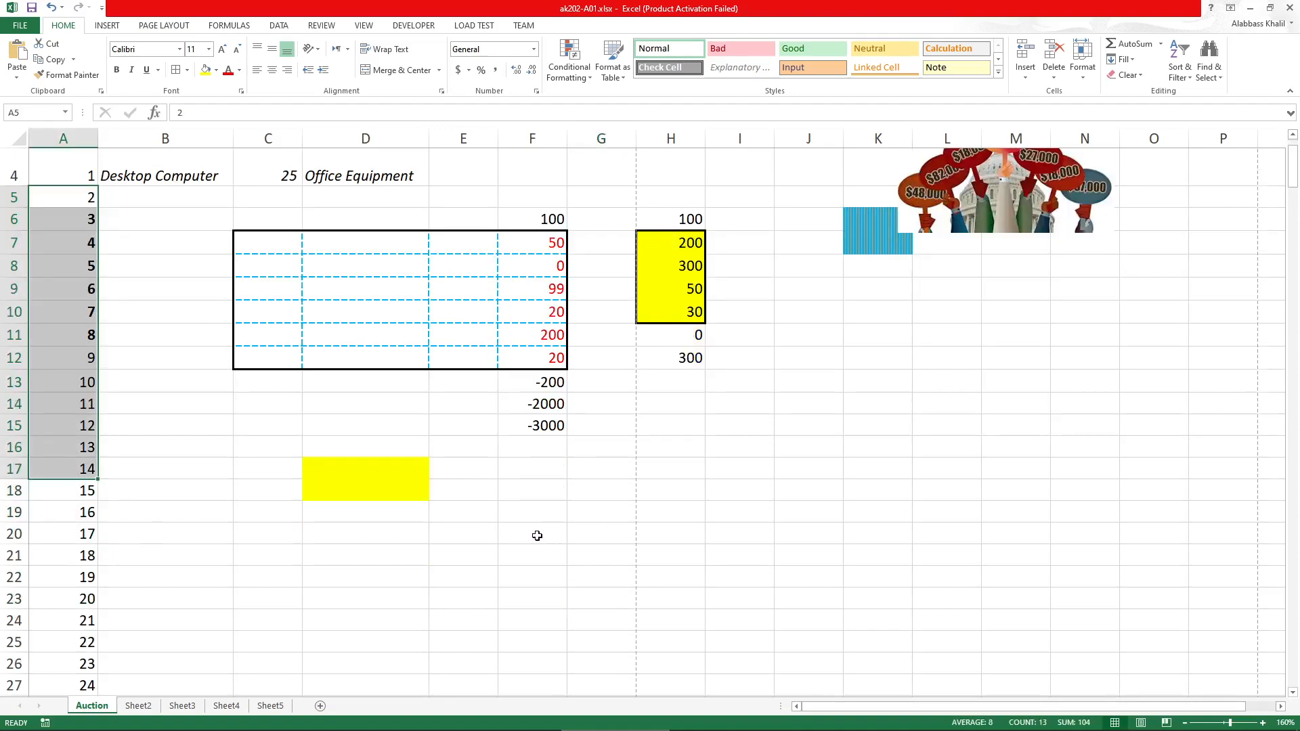
# Enter Monday in cell D20 of the Auction sheet
pyautogui.click(363, 529)
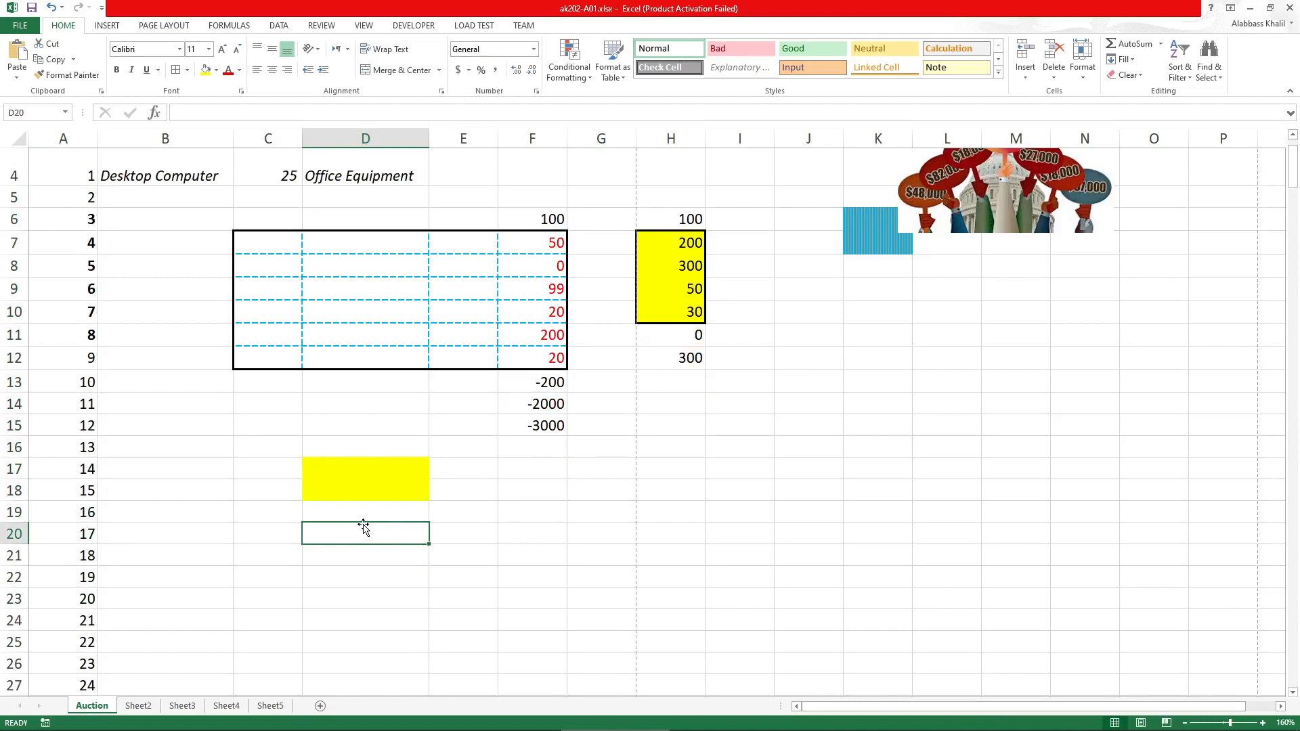
pyautogui.write('Monday')
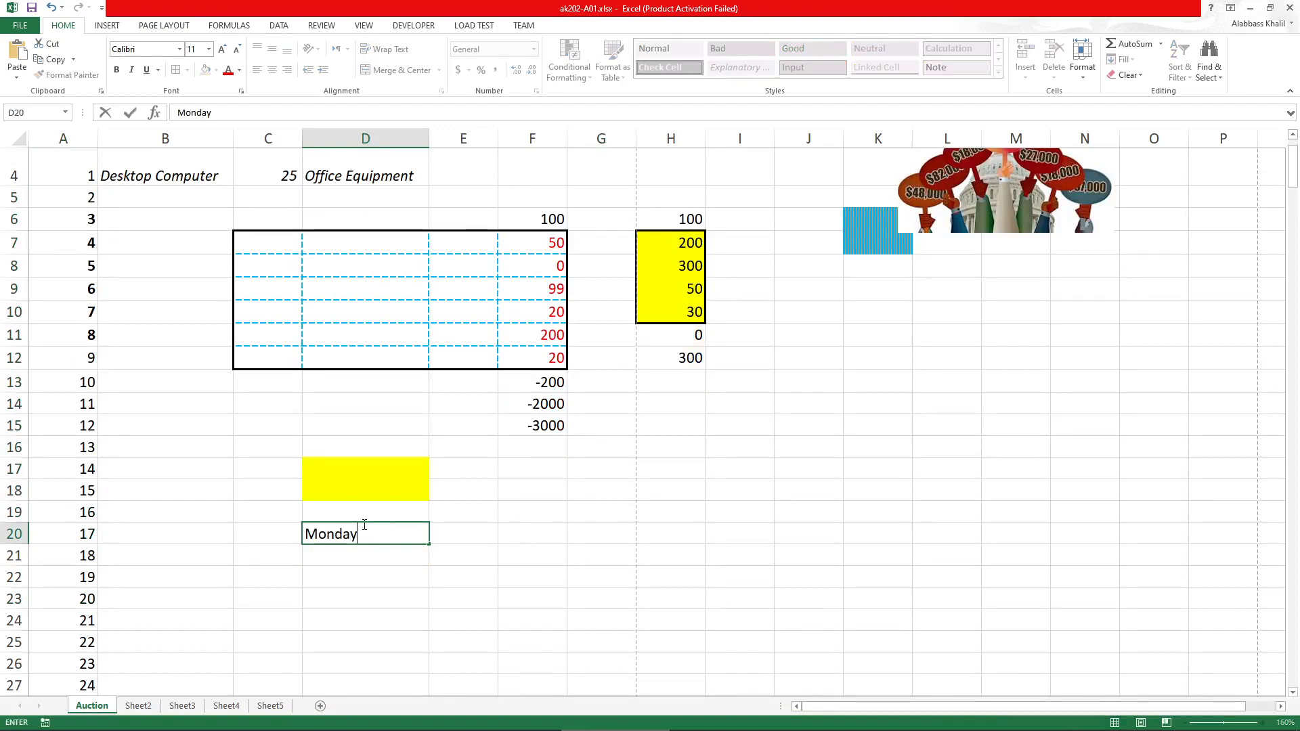
pyautogui.press('Return')
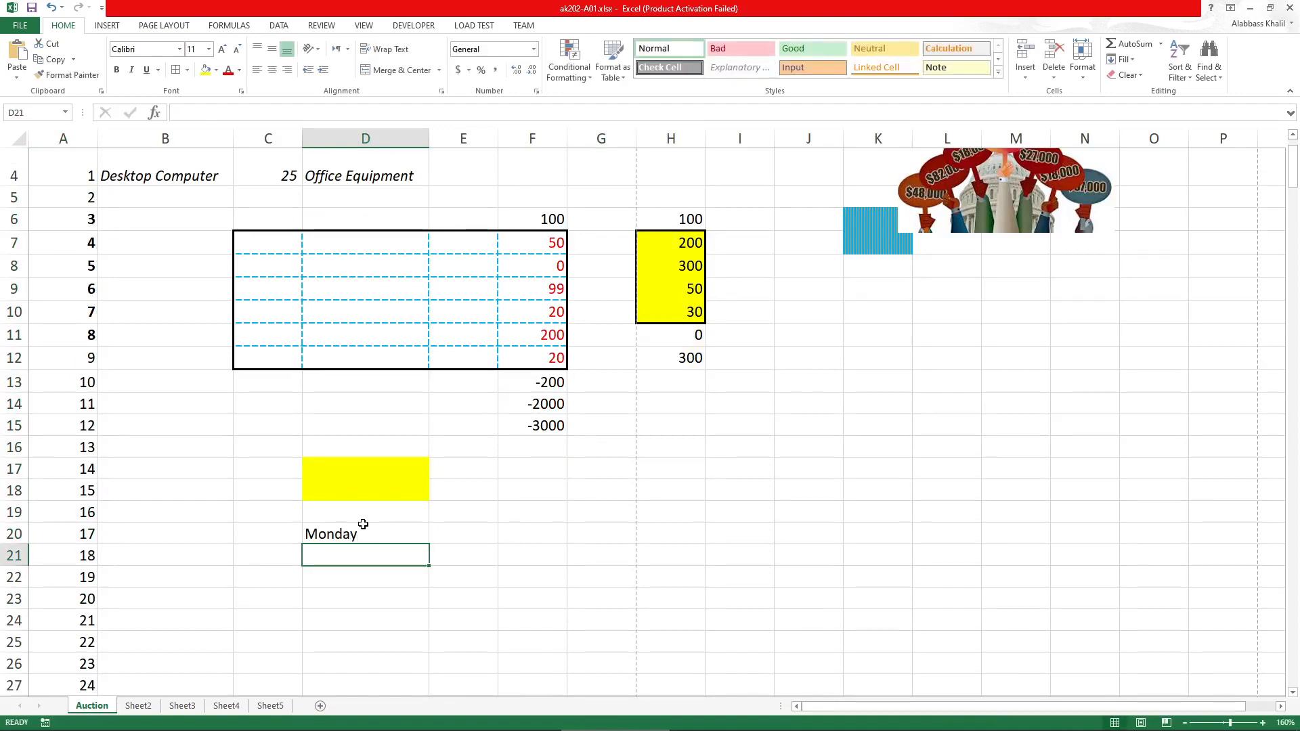
# Try to auto fill the weekday series from D20 down to D89, and undo the fill
pyautogui.click(419, 535)
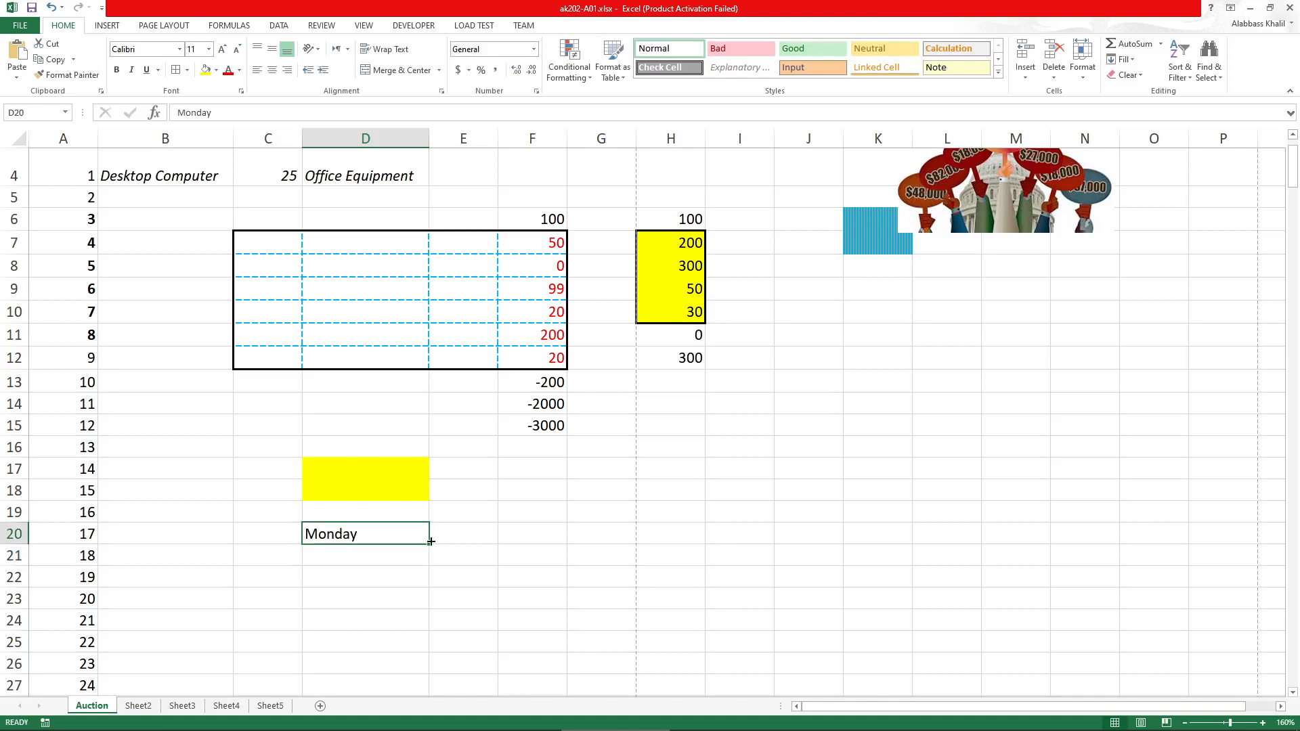
pyautogui.moveTo(430, 543); pyautogui.dragTo(463, 142)
pyautogui.scroll(15, 473, 227)
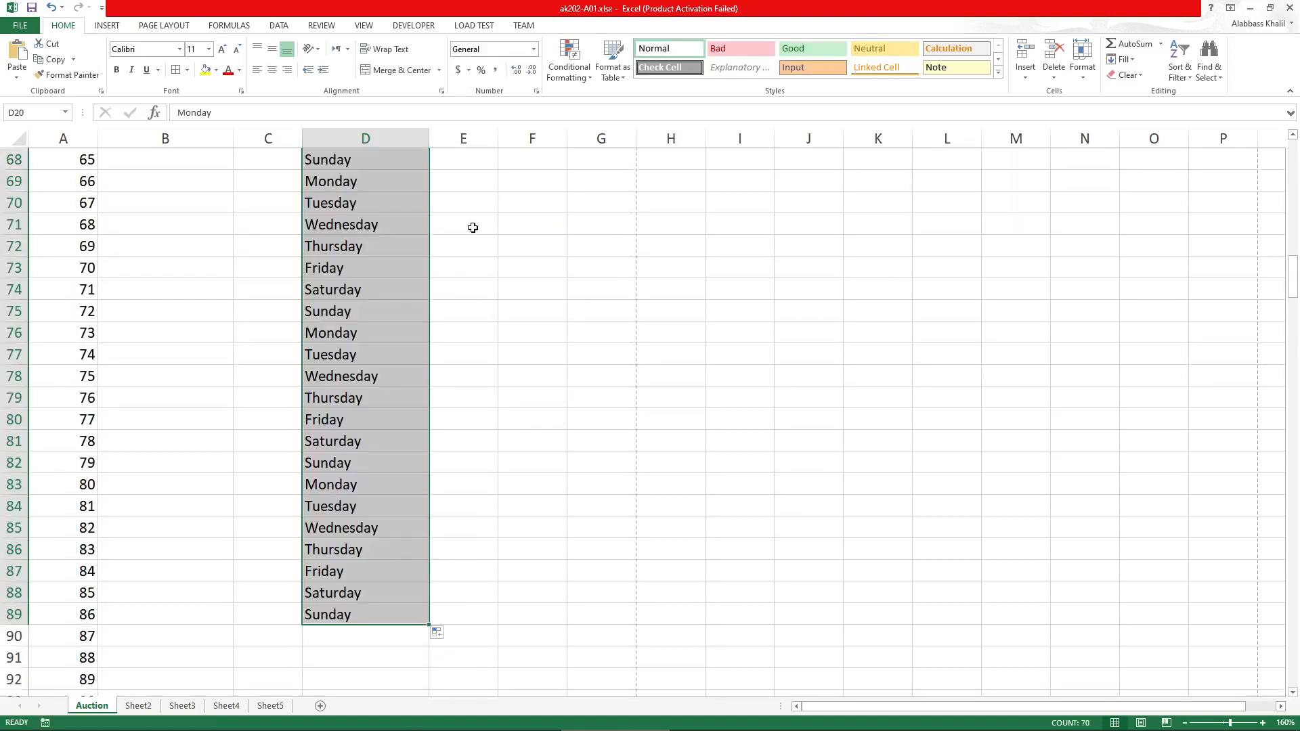
pyautogui.hotkey('ctrl', 'z')
pyautogui.scroll(1, 474, 271)
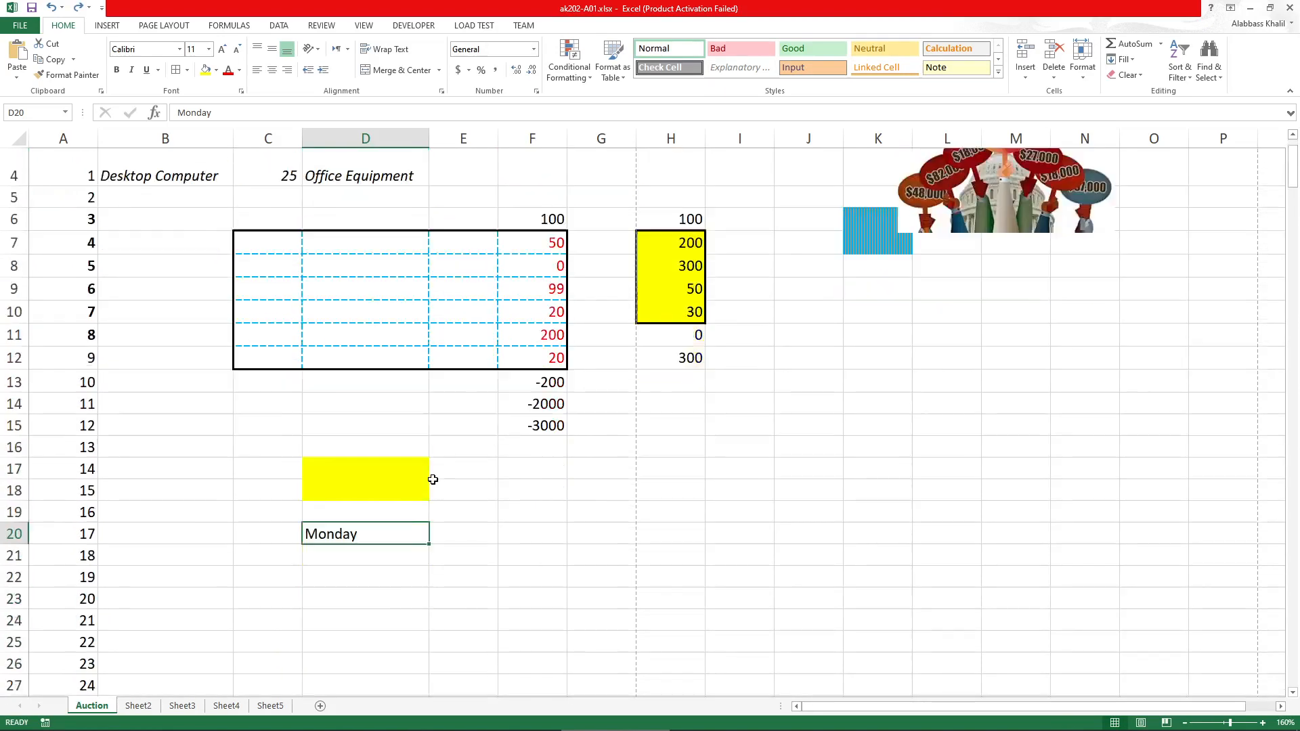
# Auto fill the weekday series from D20 down to D35 and check its first three cells
pyautogui.scroll(-4, 415, 413)
pyautogui.moveTo(430, 253); pyautogui.dragTo(431, 583)
pyautogui.click(540, 427)
pyautogui.click(358, 252)
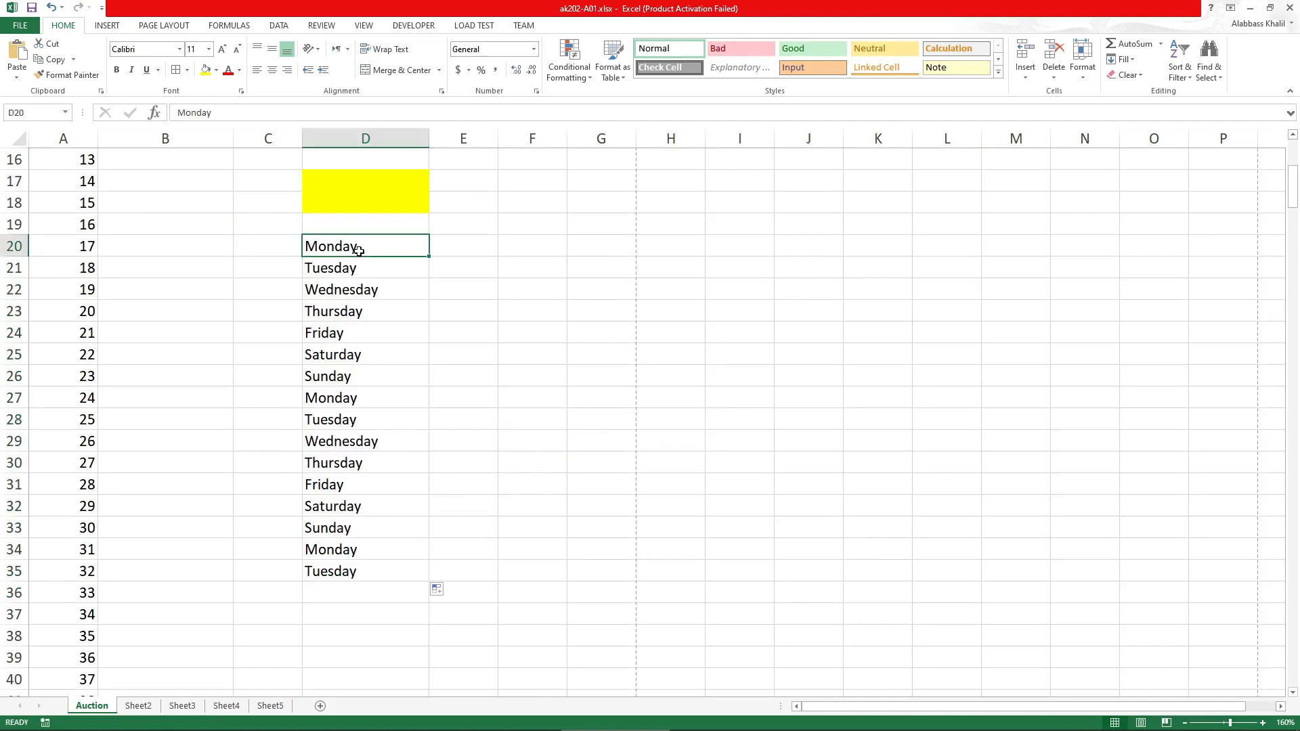
pyautogui.click(370, 265)
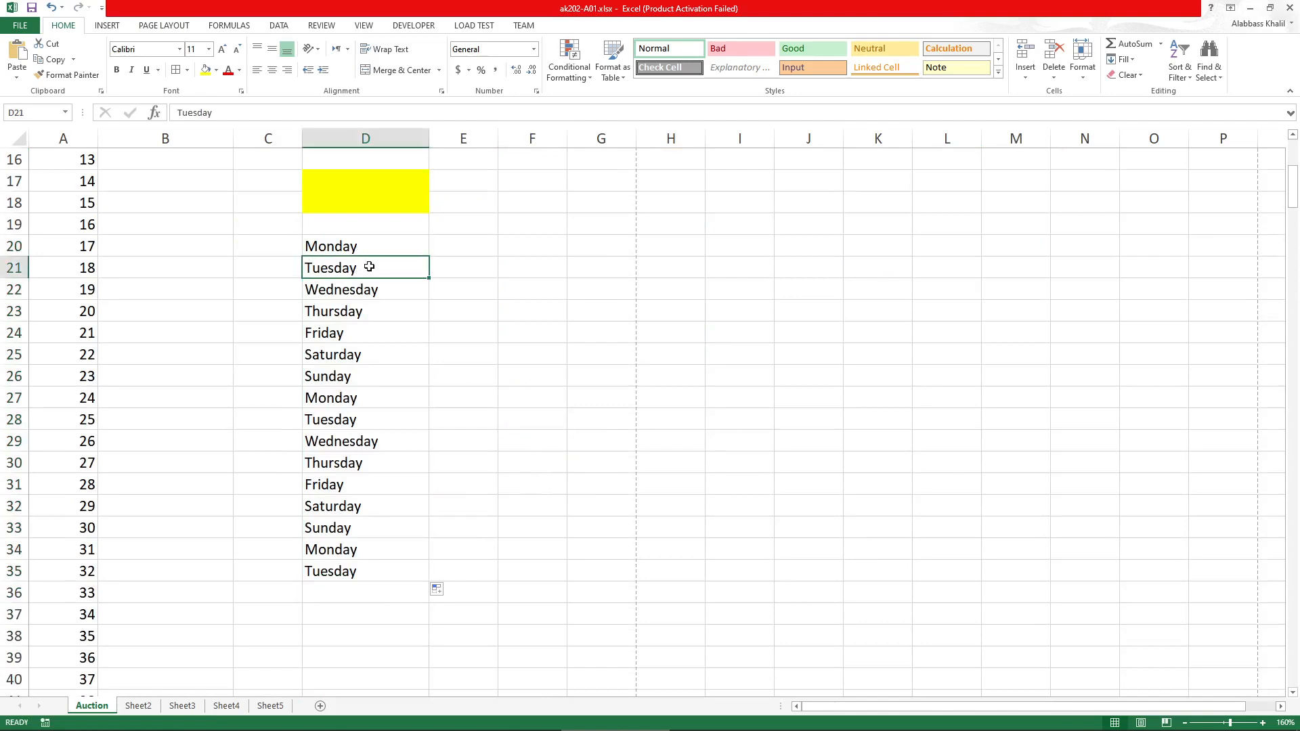
pyautogui.click(355, 288)
# Fill the first Monday-to-Sunday week in D20 to D26 with yellow
pyautogui.moveTo(363, 251); pyautogui.dragTo(355, 371)
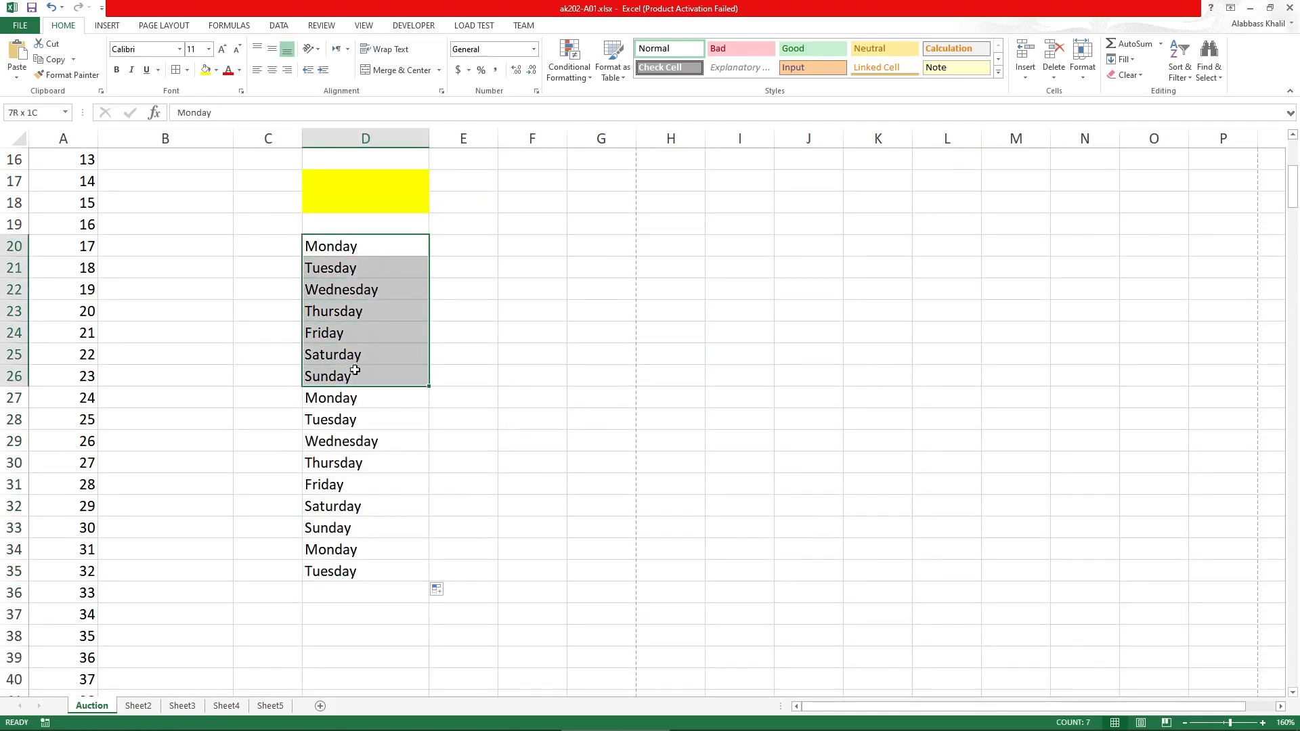
pyautogui.click(206, 71)
pyautogui.click(769, 399)
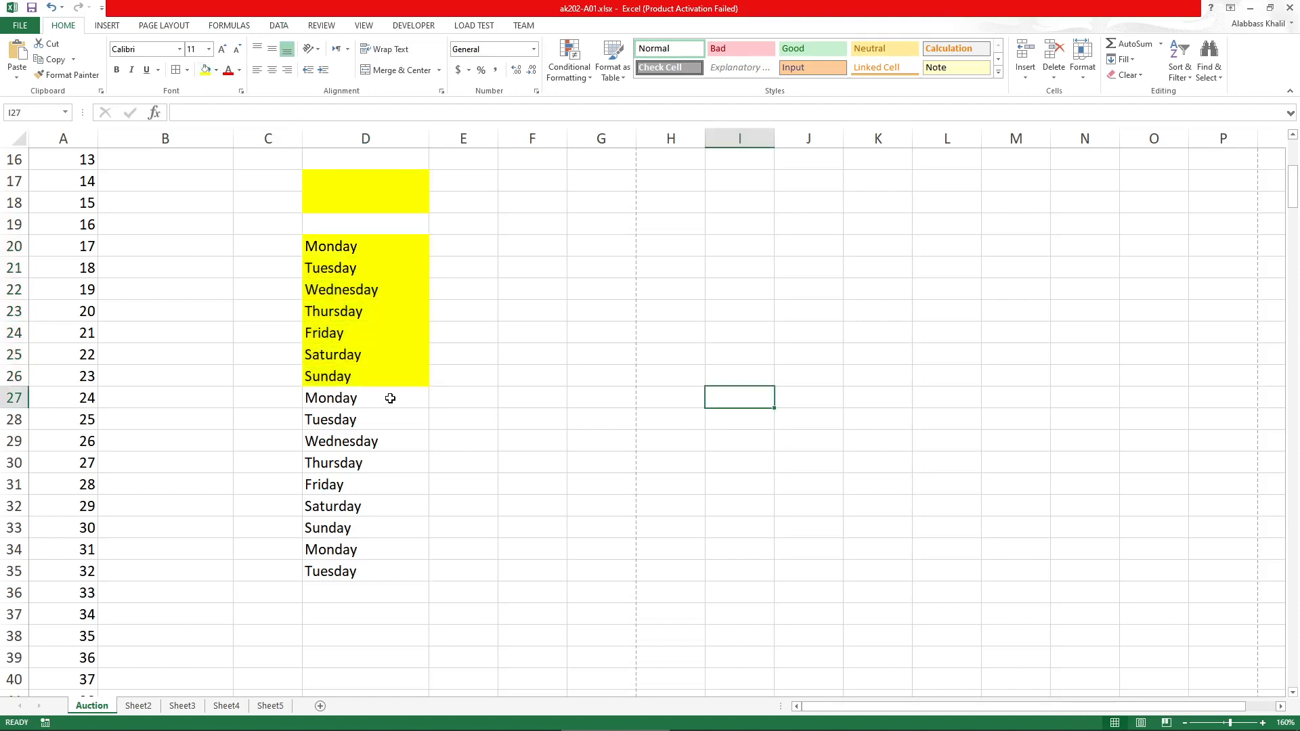
# Fill the second Monday-to-Sunday week in D27 to D33 with orange
pyautogui.moveTo(390, 399); pyautogui.dragTo(394, 534)
pyautogui.hotkey('shift', 'Up')
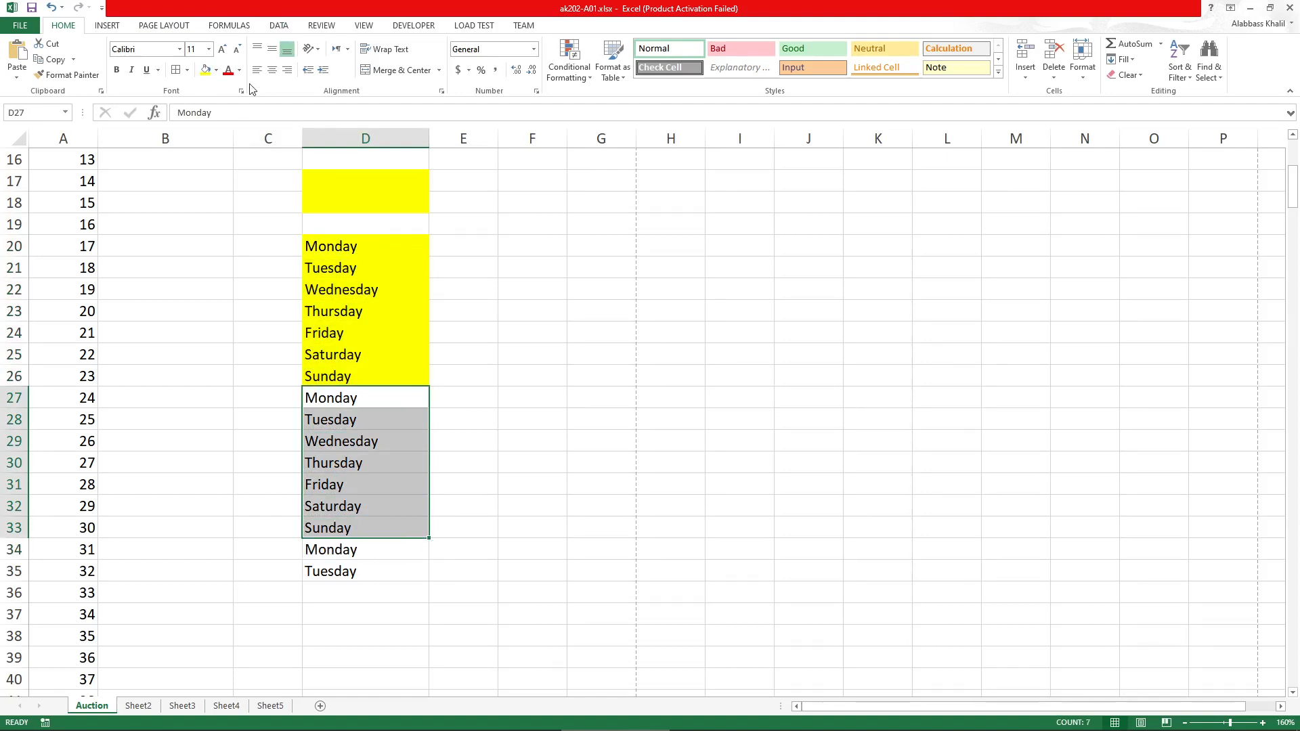
pyautogui.click(217, 70)
pyautogui.click(227, 174)
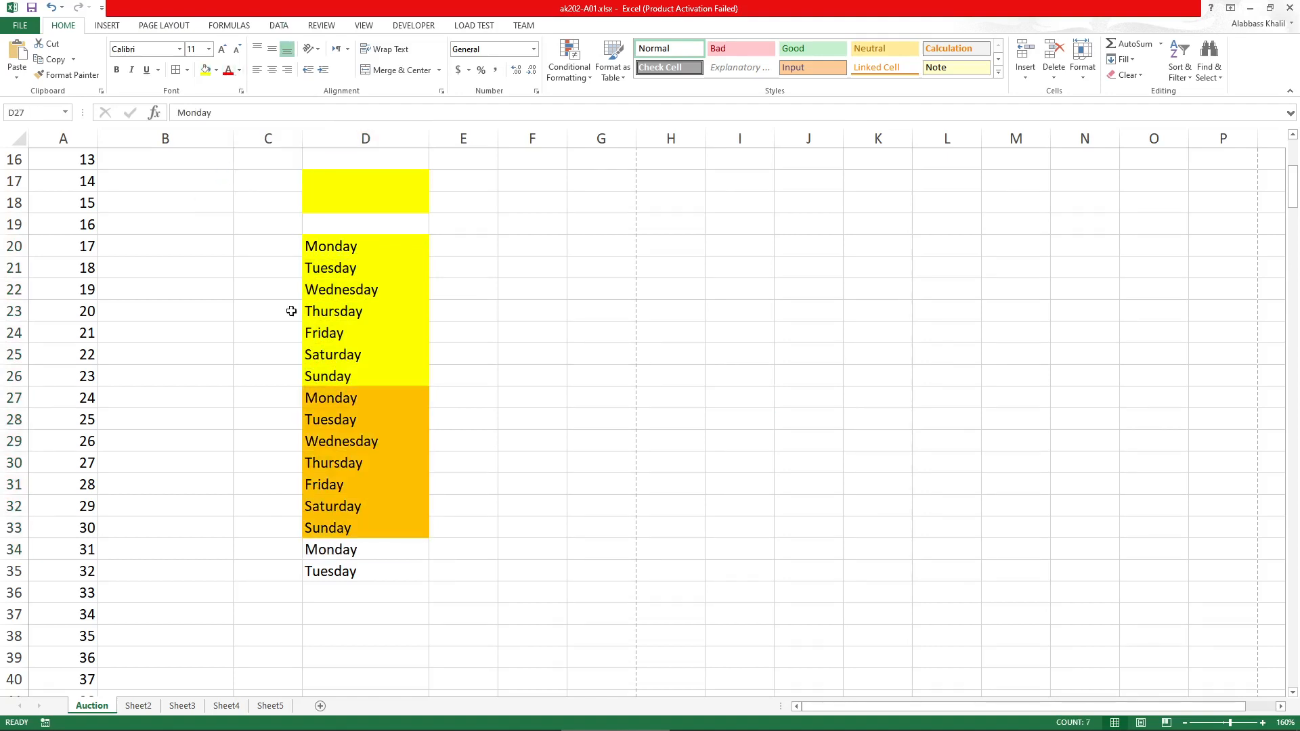
# Fill the remaining Monday and Tuesday cells, D34 and D35, with yellow
pyautogui.moveTo(343, 546); pyautogui.dragTo(345, 572)
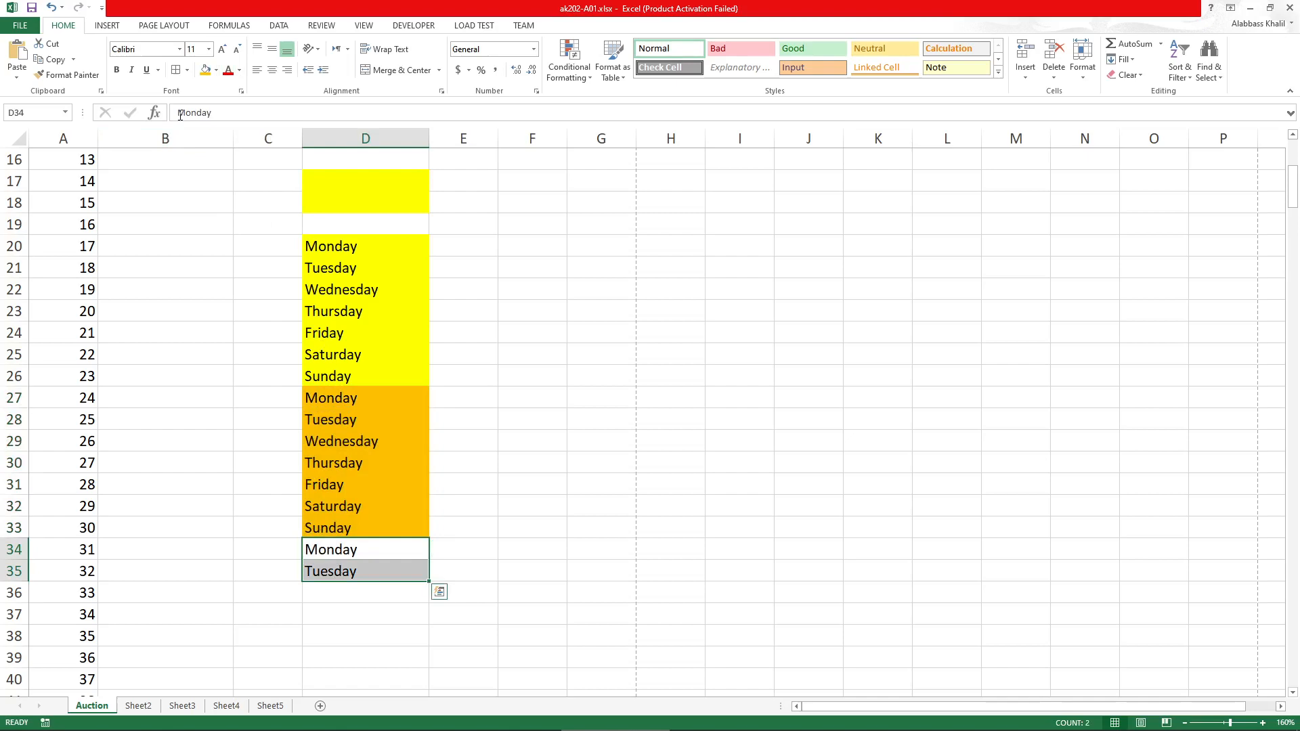
pyautogui.click(217, 70)
pyautogui.click(238, 174)
# Examine the Item# number series in column A, selecting A4 to A15 and then individual cells from A4 to A8
pyautogui.scroll(4, 104, 254)
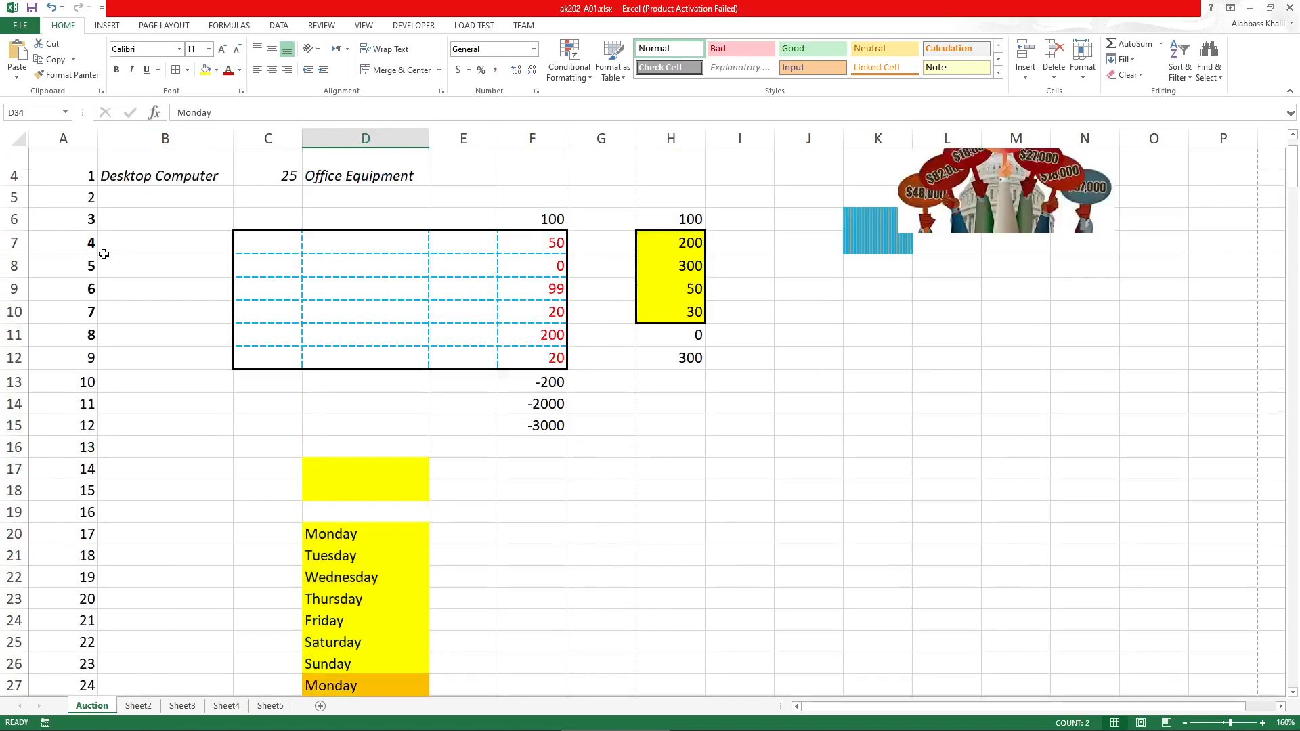
pyautogui.scroll(1, 103, 254)
pyautogui.moveTo(64, 241); pyautogui.dragTo(64, 490)
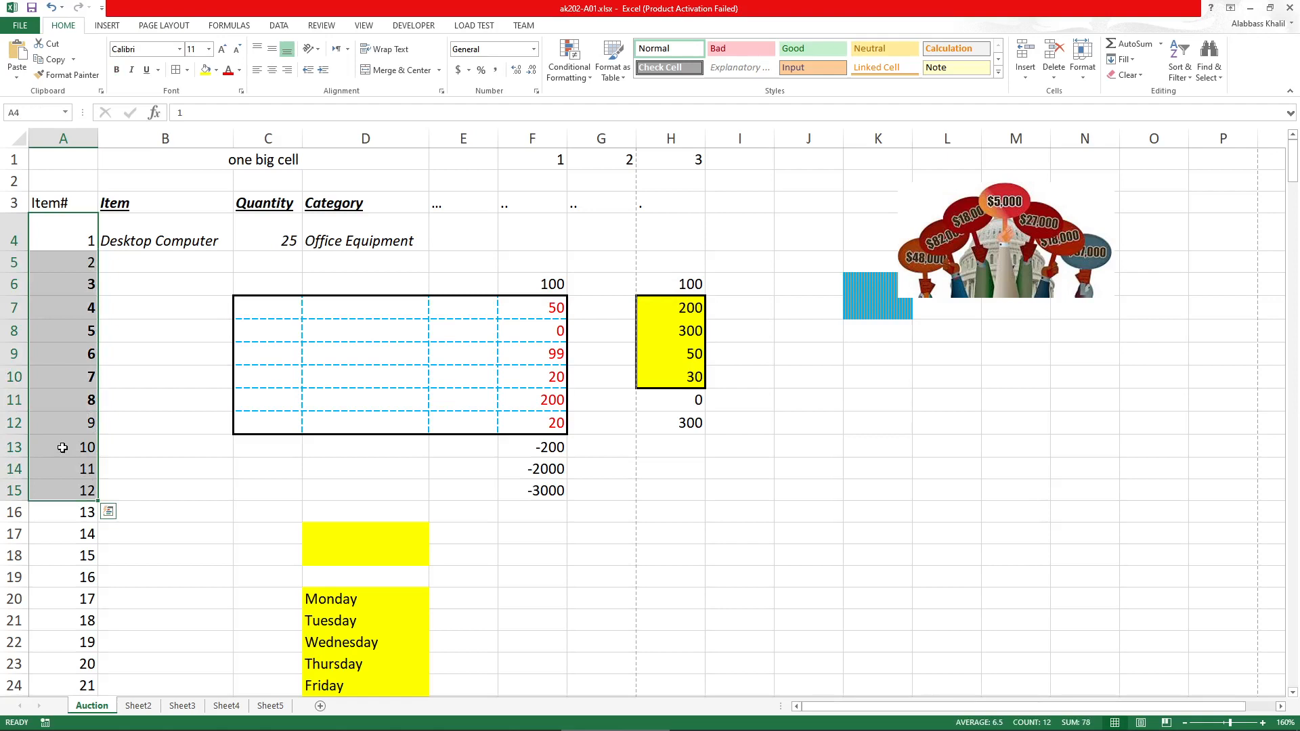
pyautogui.click(84, 247)
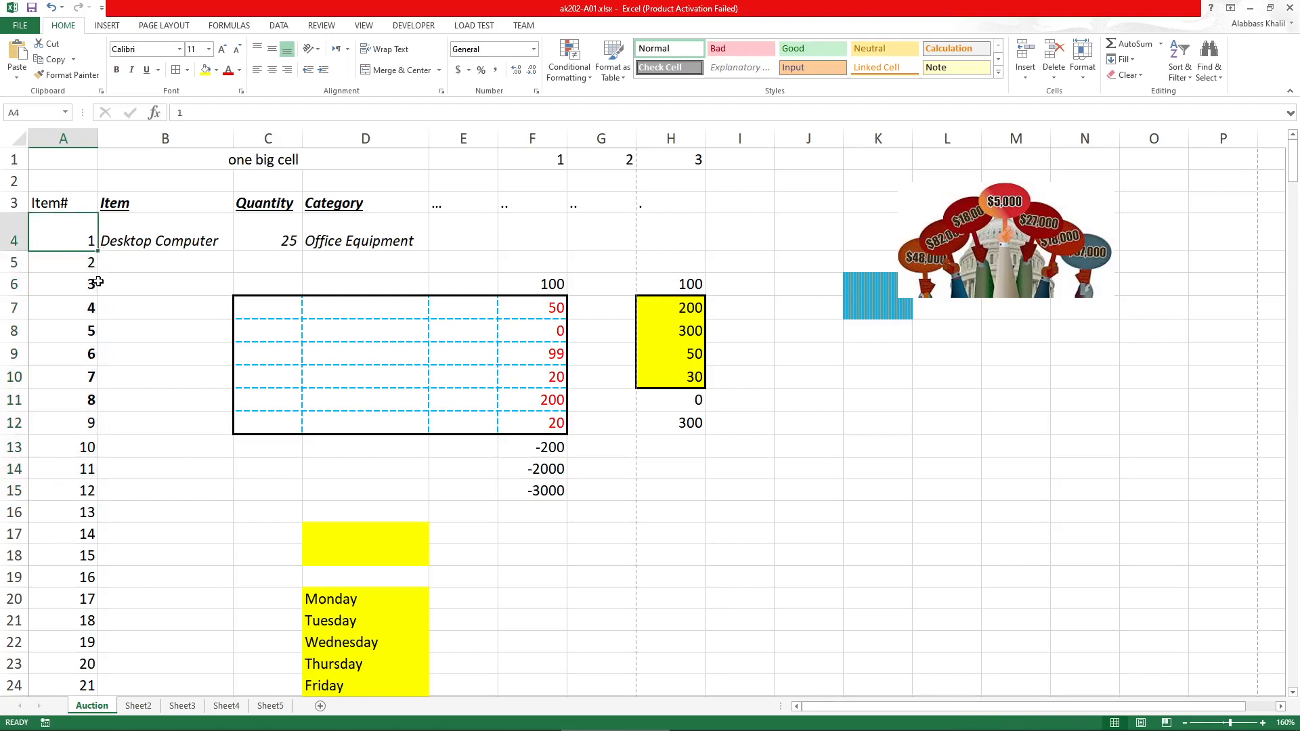
pyautogui.click(95, 283)
pyautogui.click(80, 270)
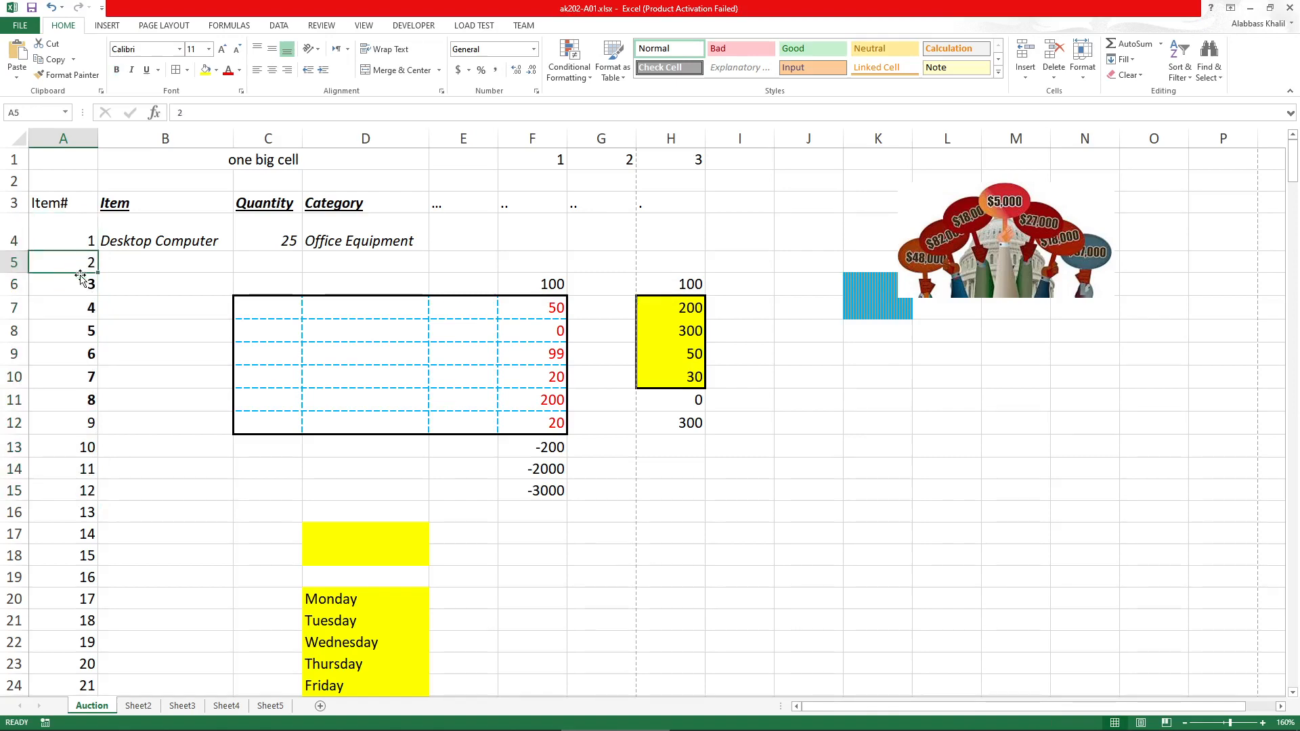
pyautogui.click(74, 308)
pyautogui.click(71, 284)
pyautogui.click(69, 326)
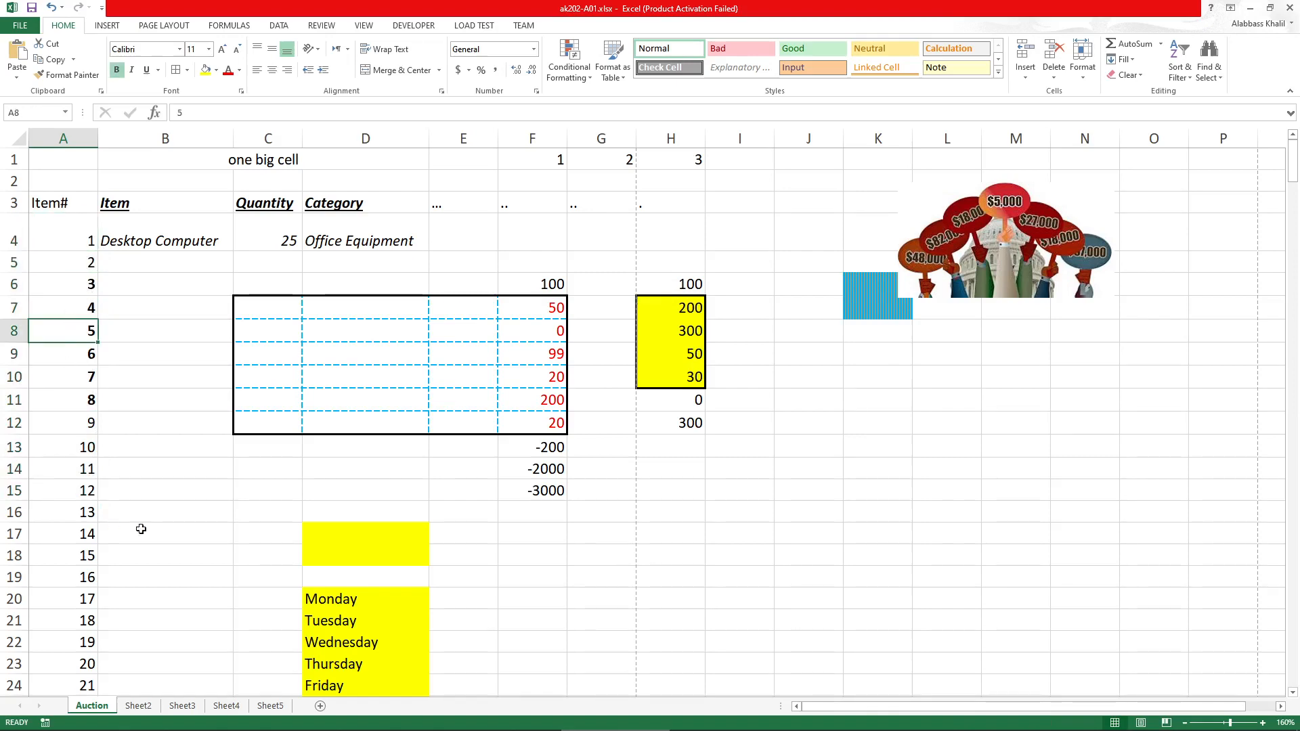
# Enter Mon in E20 and auto fill the abbreviated weekdays down to E36
pyautogui.scroll(-3, 141, 529)
pyautogui.moveTo(352, 425); pyautogui.dragTo(364, 532)
pyautogui.click(480, 383)
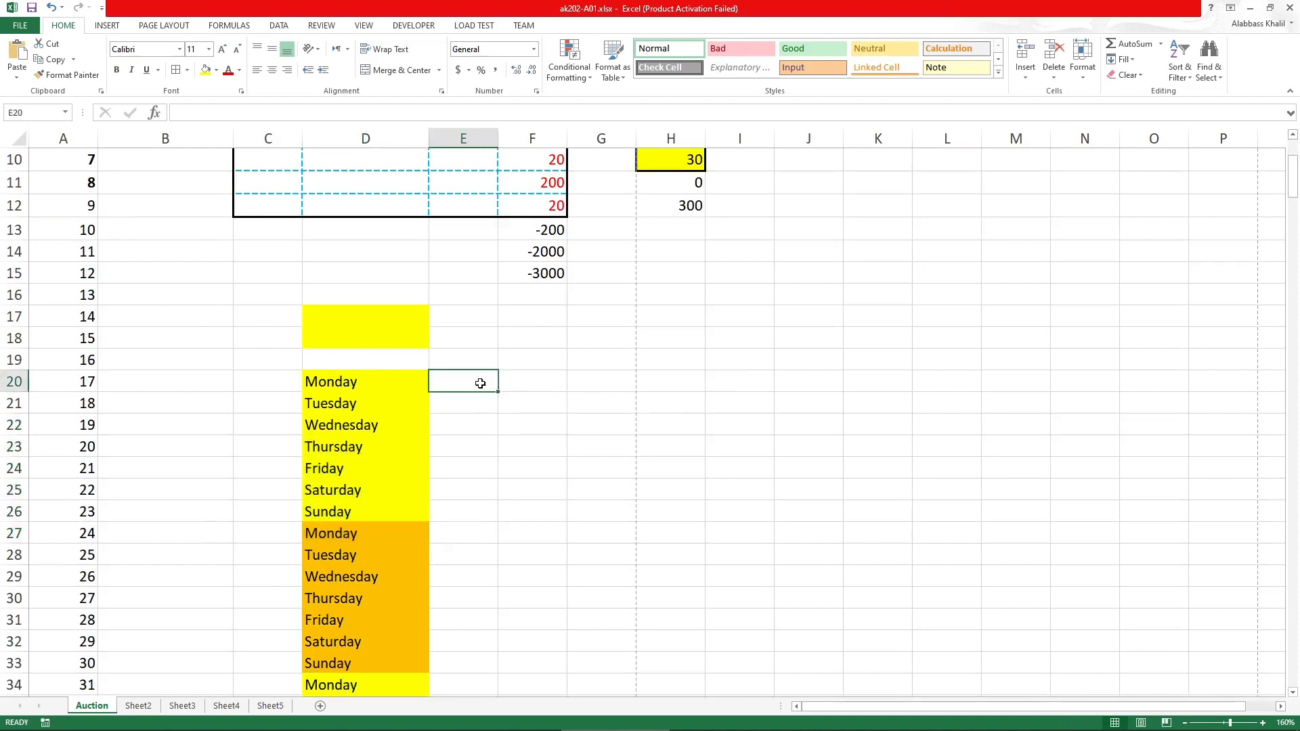
pyautogui.write('Mon')
pyautogui.press('Return')
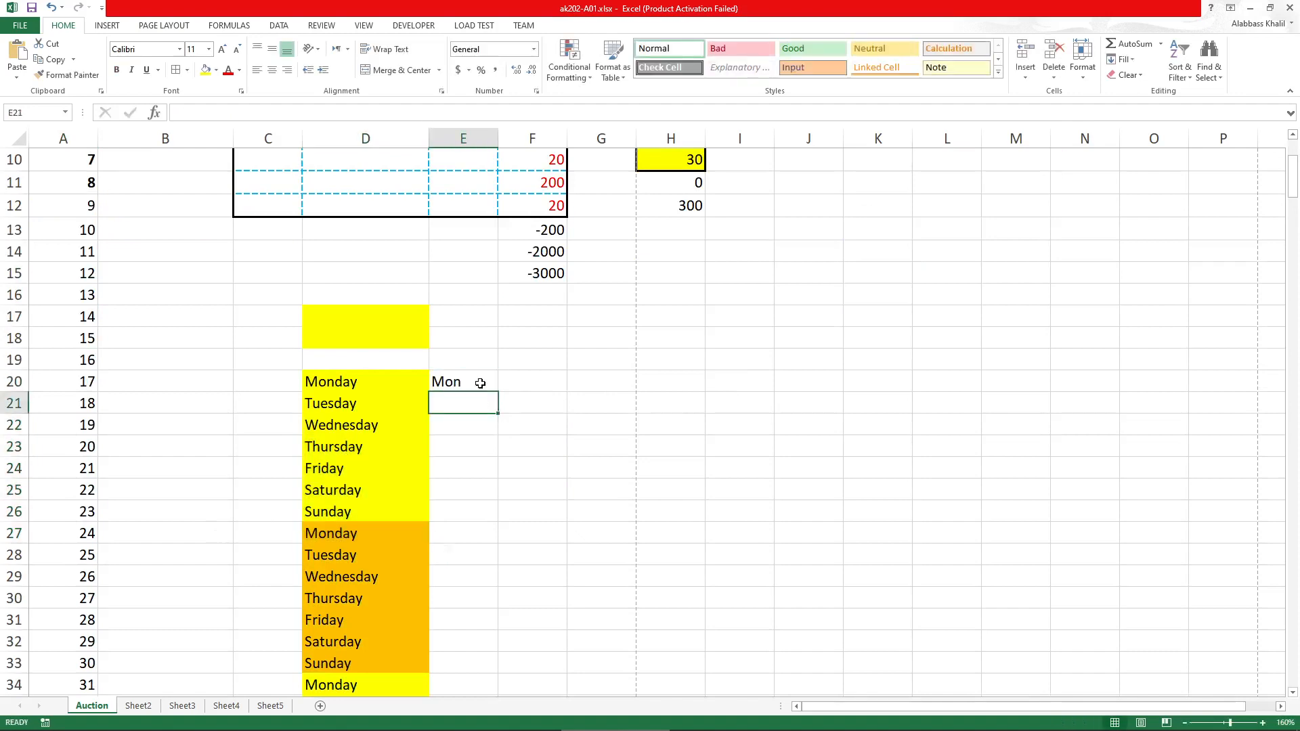
pyautogui.click(479, 381)
pyautogui.moveTo(502, 393); pyautogui.dragTo(505, 687)
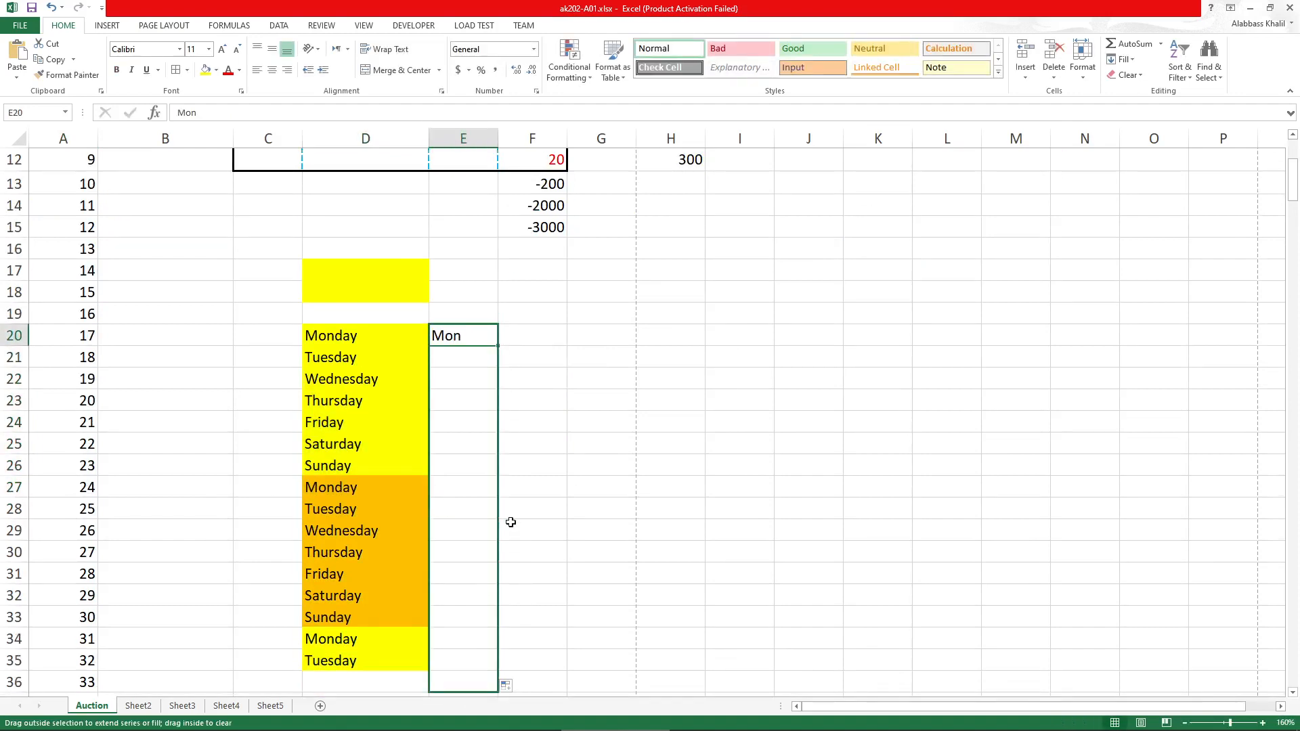
pyautogui.moveTo(551, 448); pyautogui.dragTo(551, 464)
# Enter Feb in F20 and auto fill the abbreviated months down to F35
pyautogui.click(529, 335)
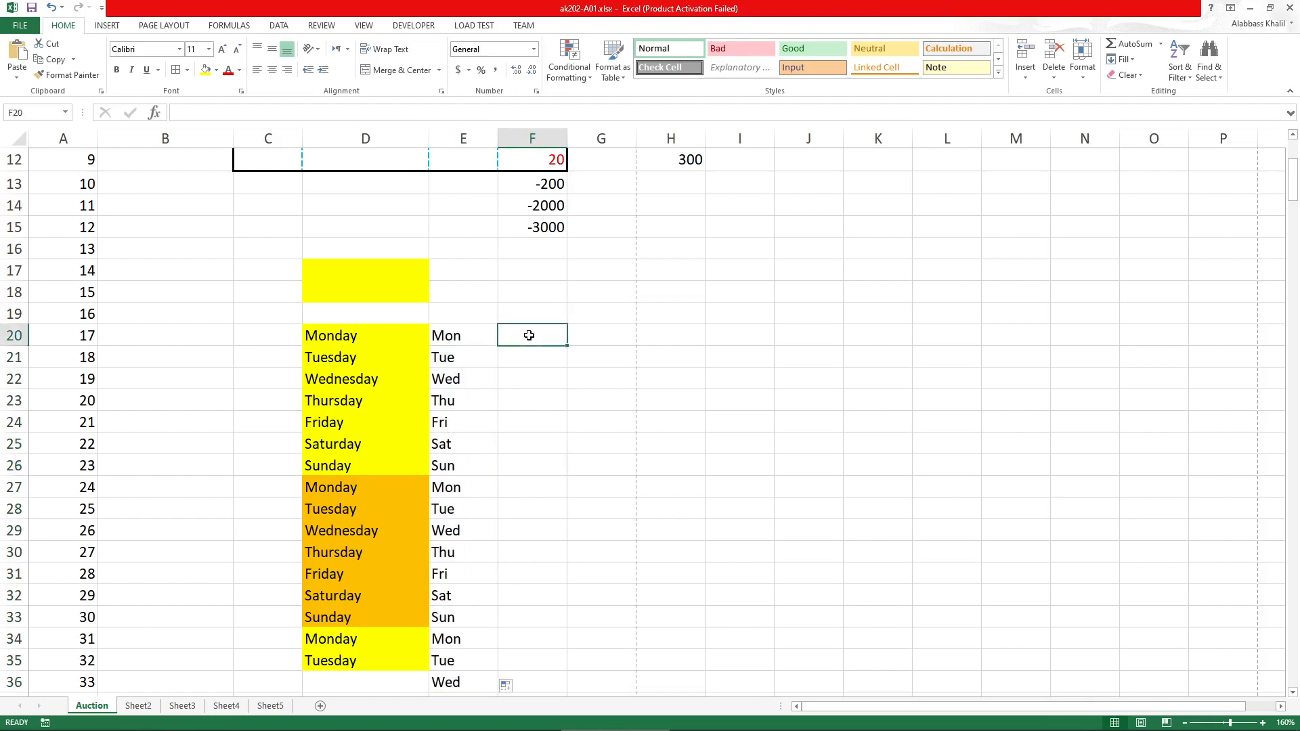
pyautogui.write('Feb')
pyautogui.press('Return')
pyautogui.click(546, 335)
pyautogui.moveTo(563, 347); pyautogui.dragTo(578, 592)
pyautogui.click(720, 545)
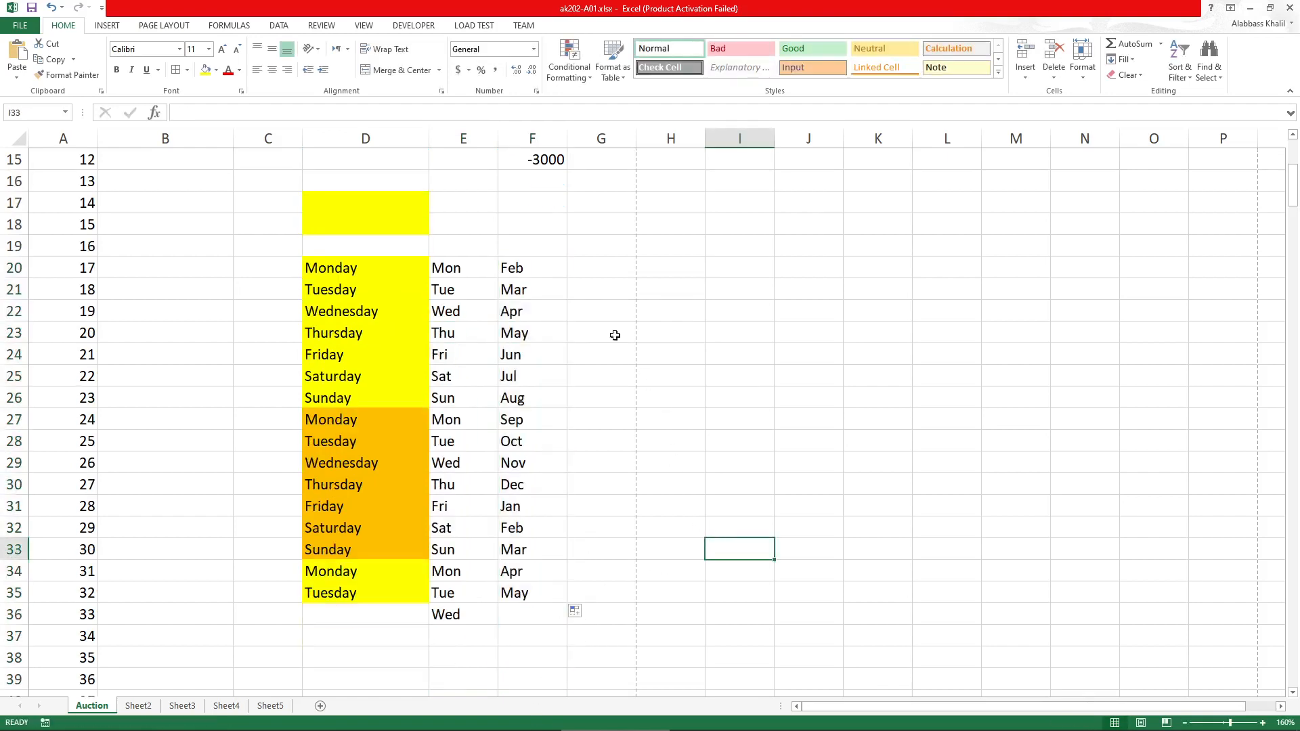
# Enter 1st Quarter in G20 and auto fill the quarters down to G34
pyautogui.click(629, 258)
pyautogui.write('1st')
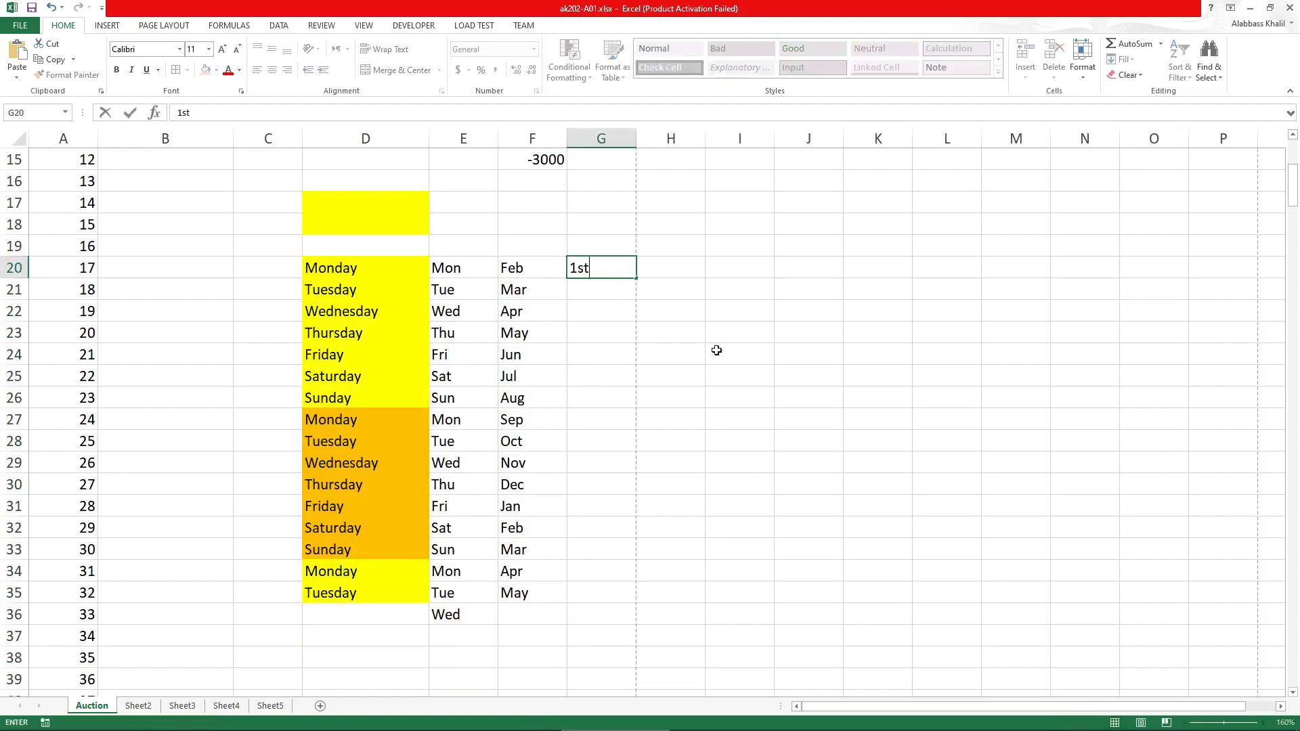
pyautogui.write(' Quarter')
pyautogui.press('Return')
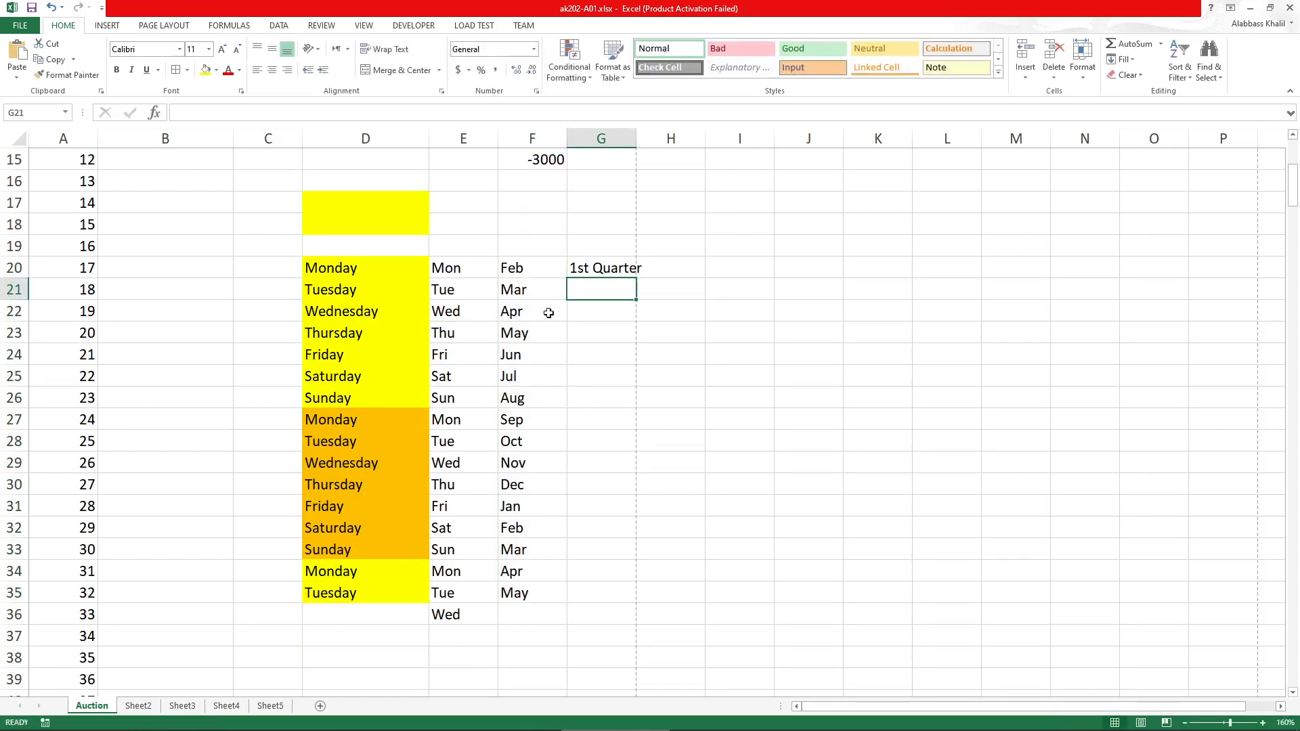
pyautogui.click(634, 270)
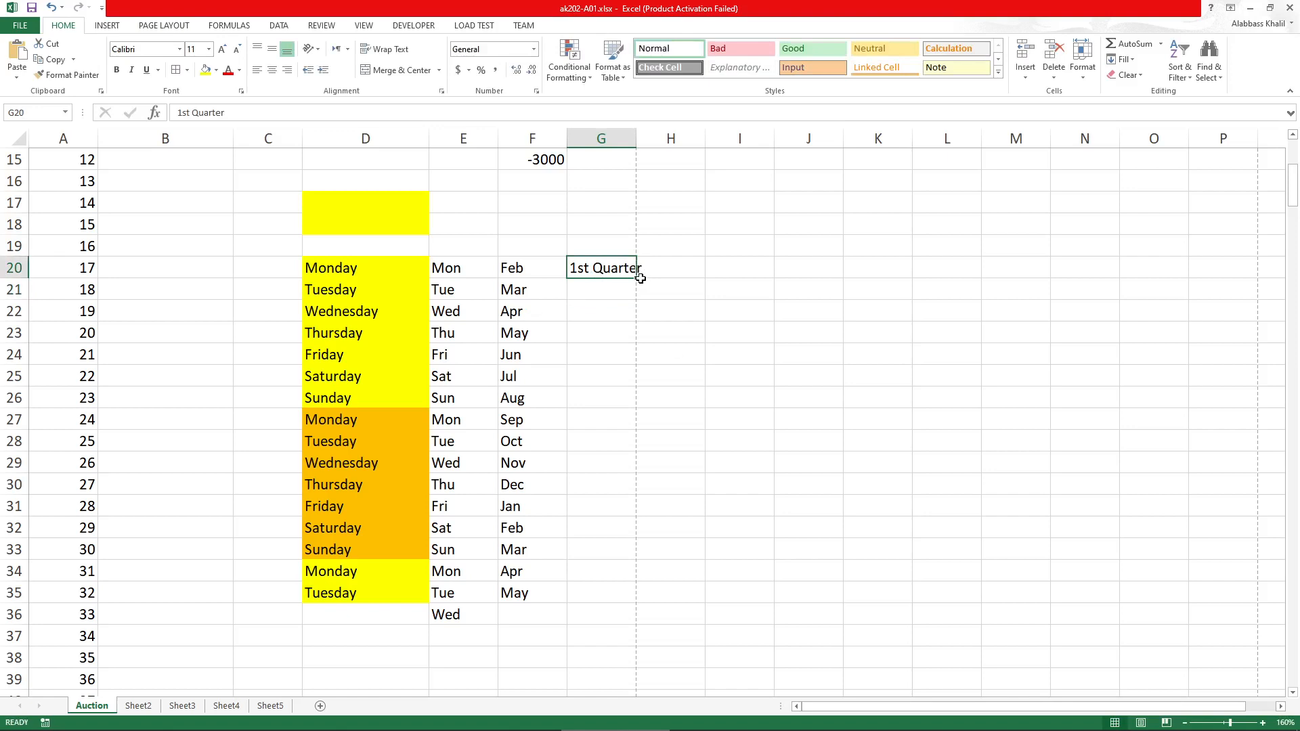
pyautogui.moveTo(638, 279); pyautogui.dragTo(629, 317)
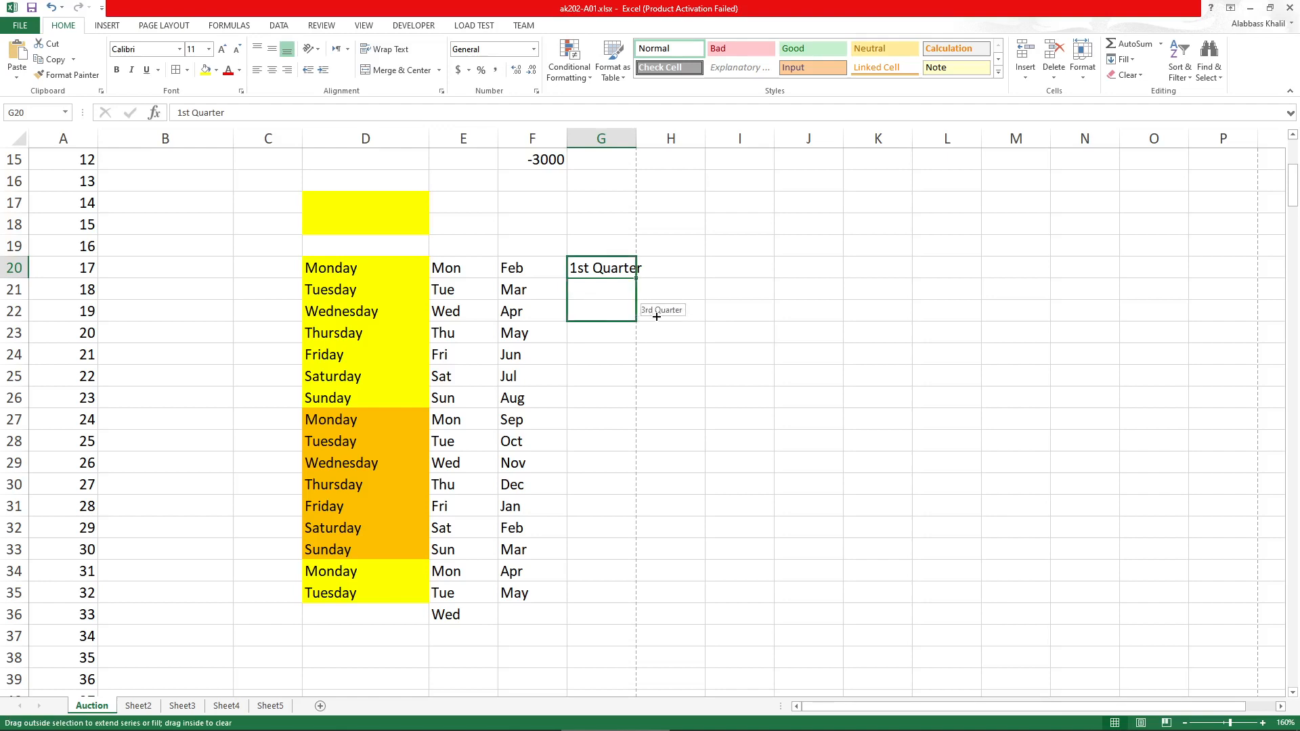
pyautogui.moveTo(637, 332); pyautogui.dragTo(632, 336)
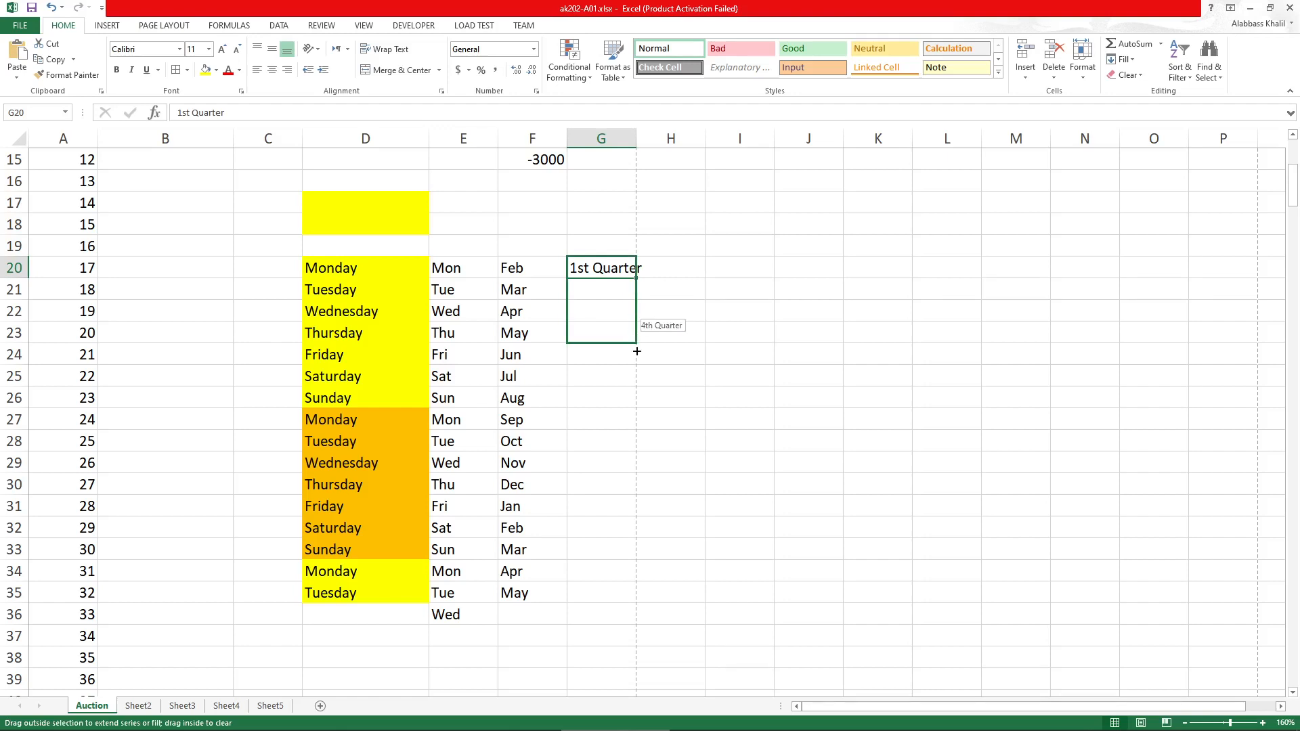
pyautogui.moveTo(637, 351); pyautogui.dragTo(636, 582)
pyautogui.click(908, 424)
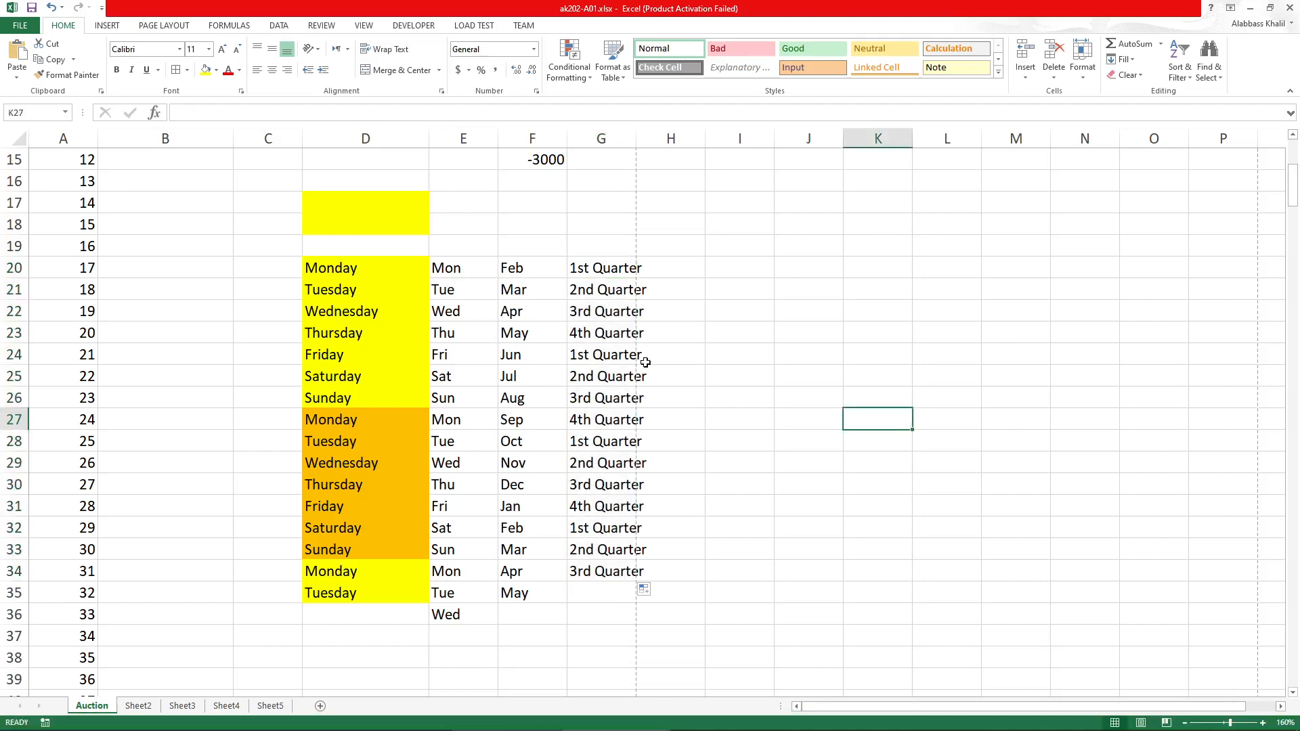
# Fill the first set of four quarters, G20 to G23, with yellow and the second set, G24 to G27, with orange
pyautogui.moveTo(613, 271); pyautogui.dragTo(590, 421)
pyautogui.click(206, 69)
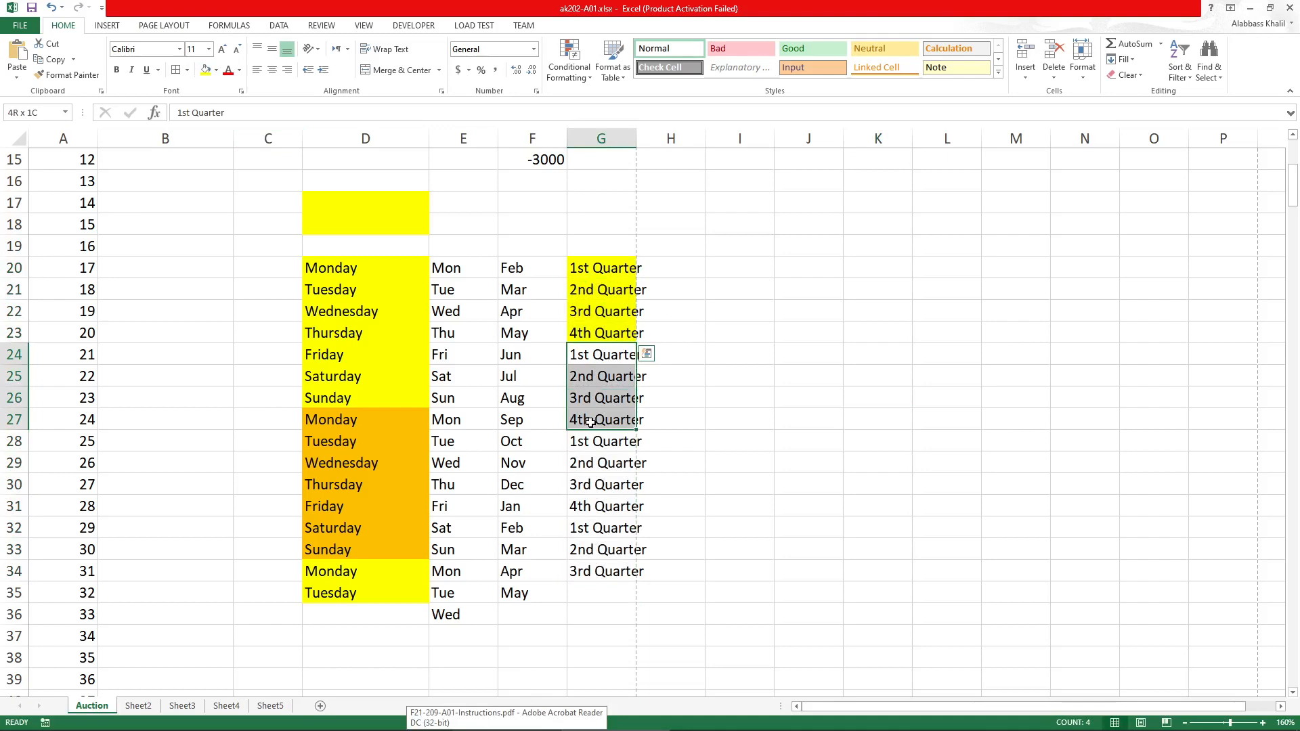
pyautogui.click(216, 70)
pyautogui.click(228, 176)
pyautogui.click(749, 282)
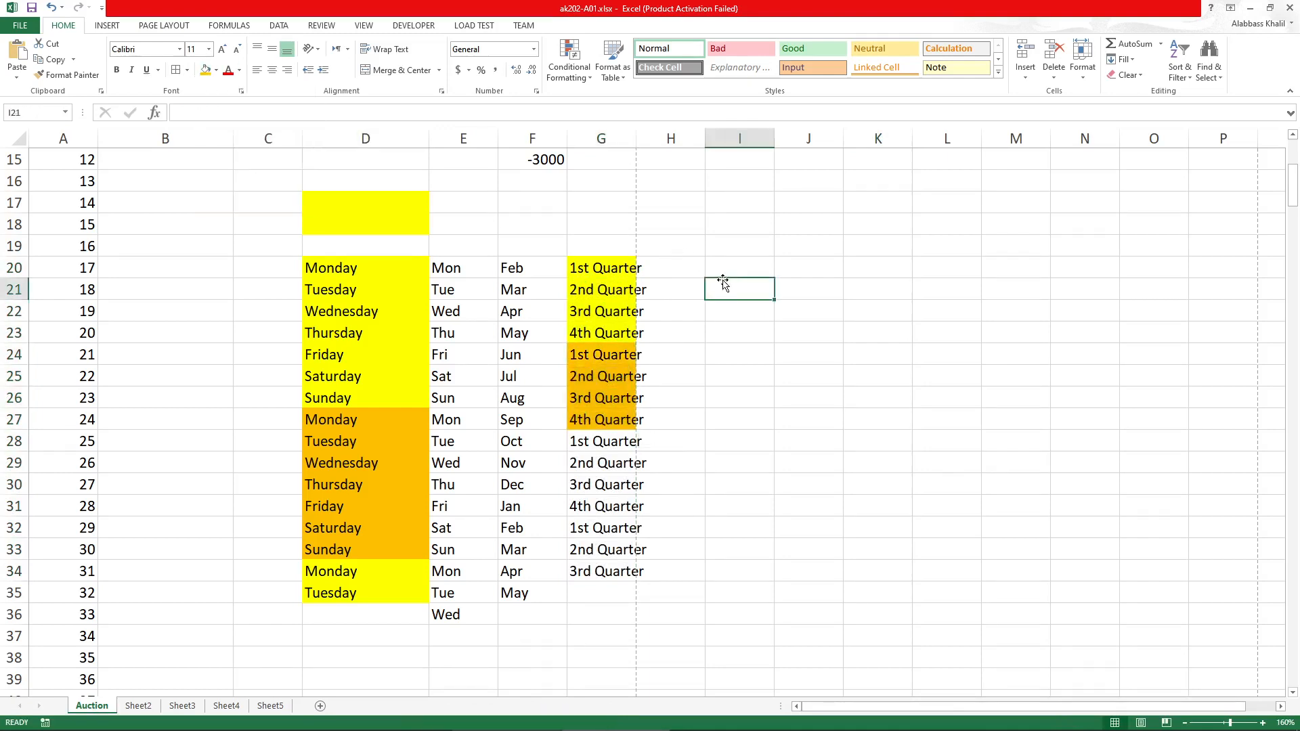
# Enter 3rd Quarter in I20 and auto fill the quarters down to I28
pyautogui.click(734, 264)
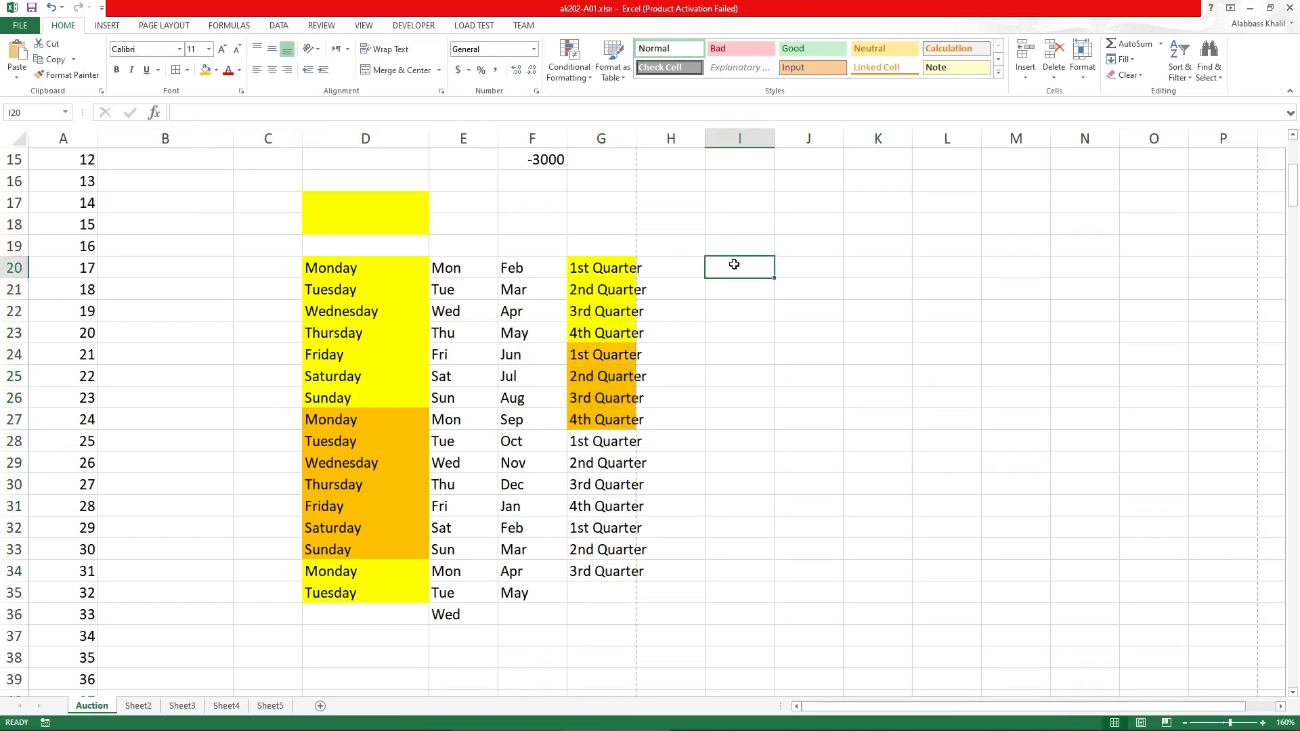
pyautogui.write('3rd Quarter')
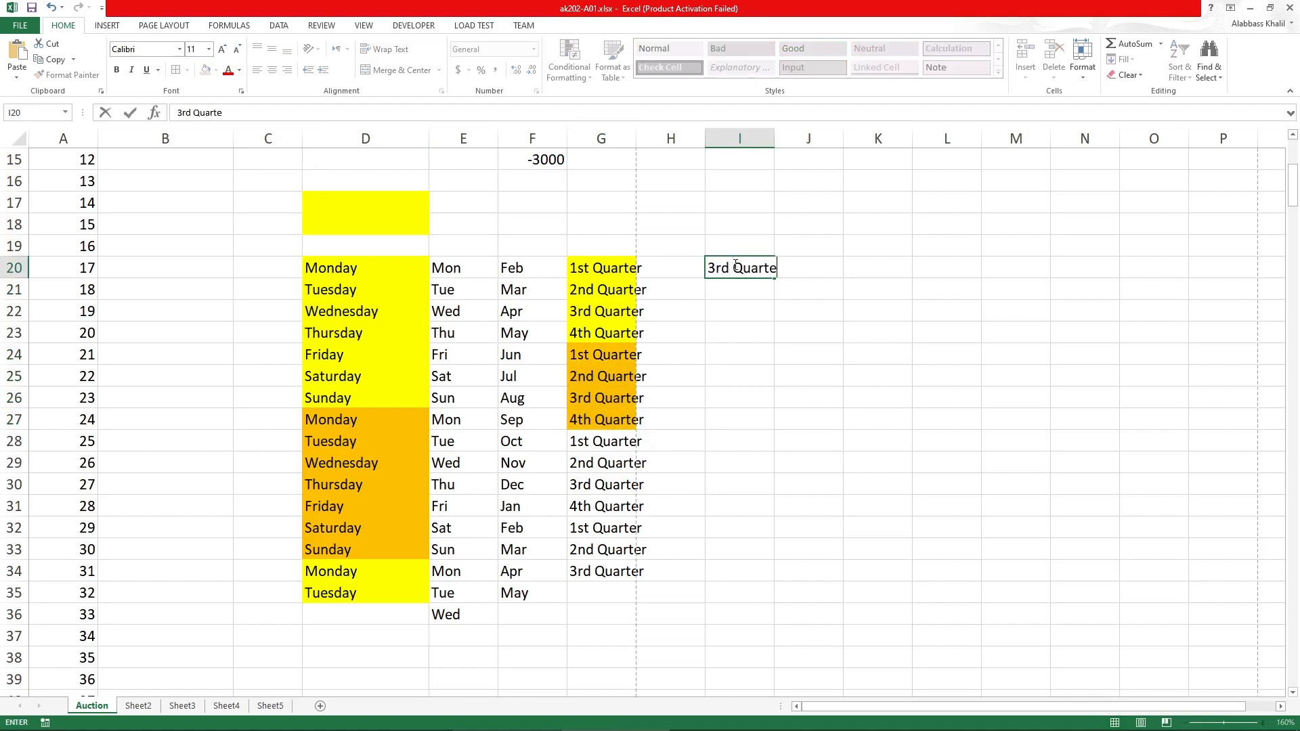
pyautogui.press('Return')
pyautogui.click(734, 260)
pyautogui.moveTo(775, 278); pyautogui.dragTo(772, 449)
pyautogui.click(809, 355)
# Fill I20 and I21 with orange and the following full set of quarters, I22 to I25, with yellow
pyautogui.moveTo(745, 269); pyautogui.dragTo(745, 375)
pyautogui.click(205, 69)
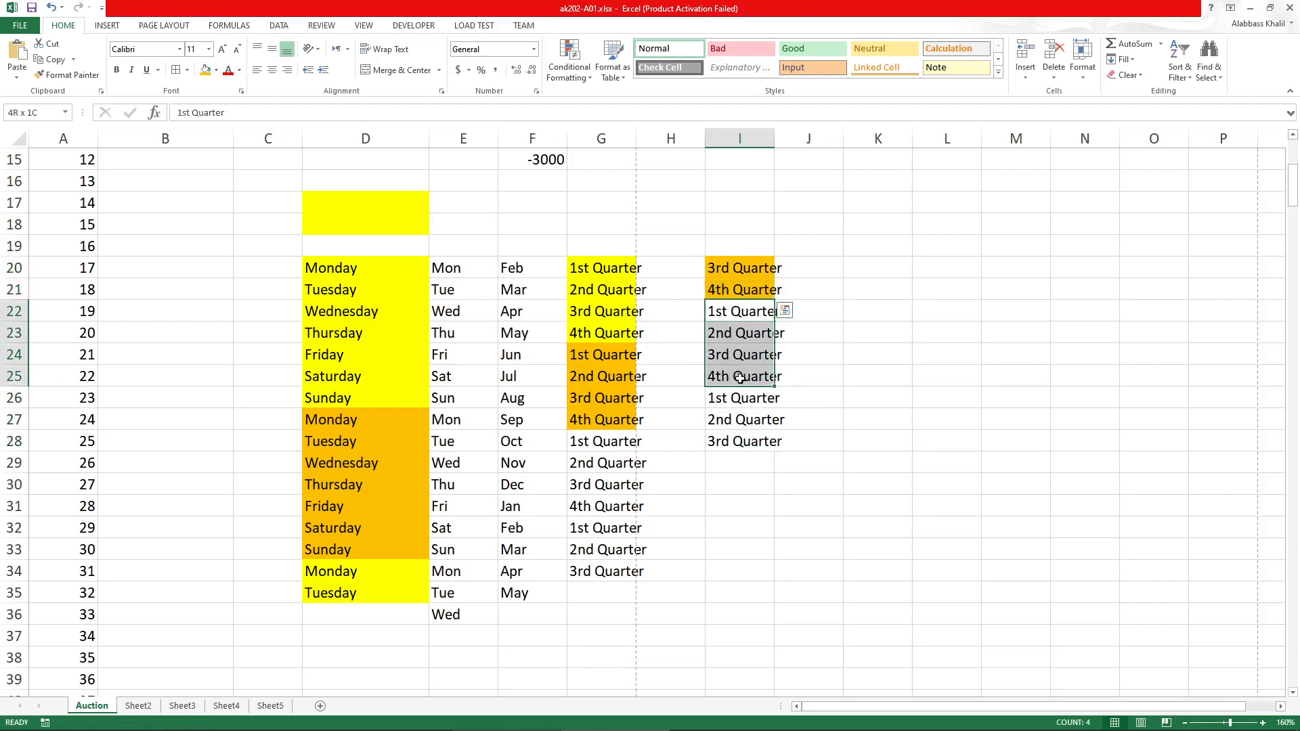
pyautogui.click(218, 70)
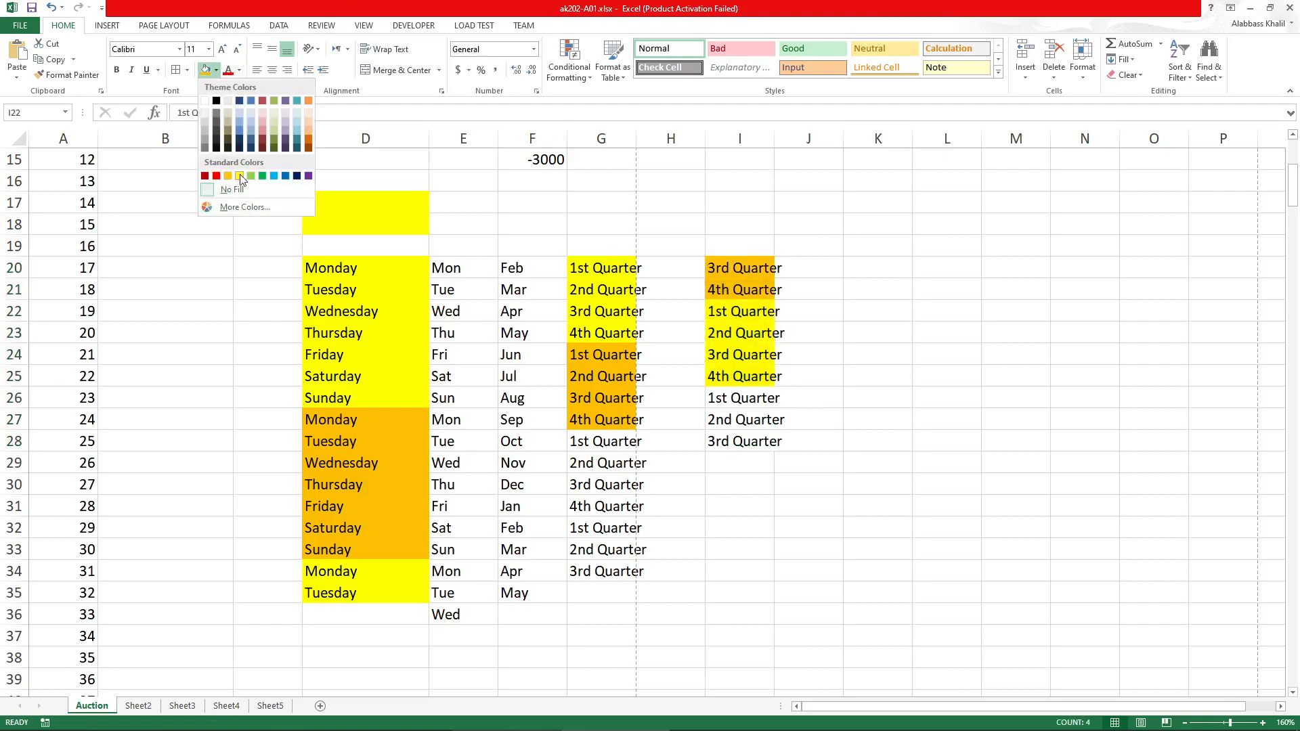
pyautogui.click(242, 179)
pyautogui.click(964, 351)
# Compare the Auto Fill tables in the instructions PDF with the day, month and quarter series on the Auction sheet
pyautogui.click(493, 721)
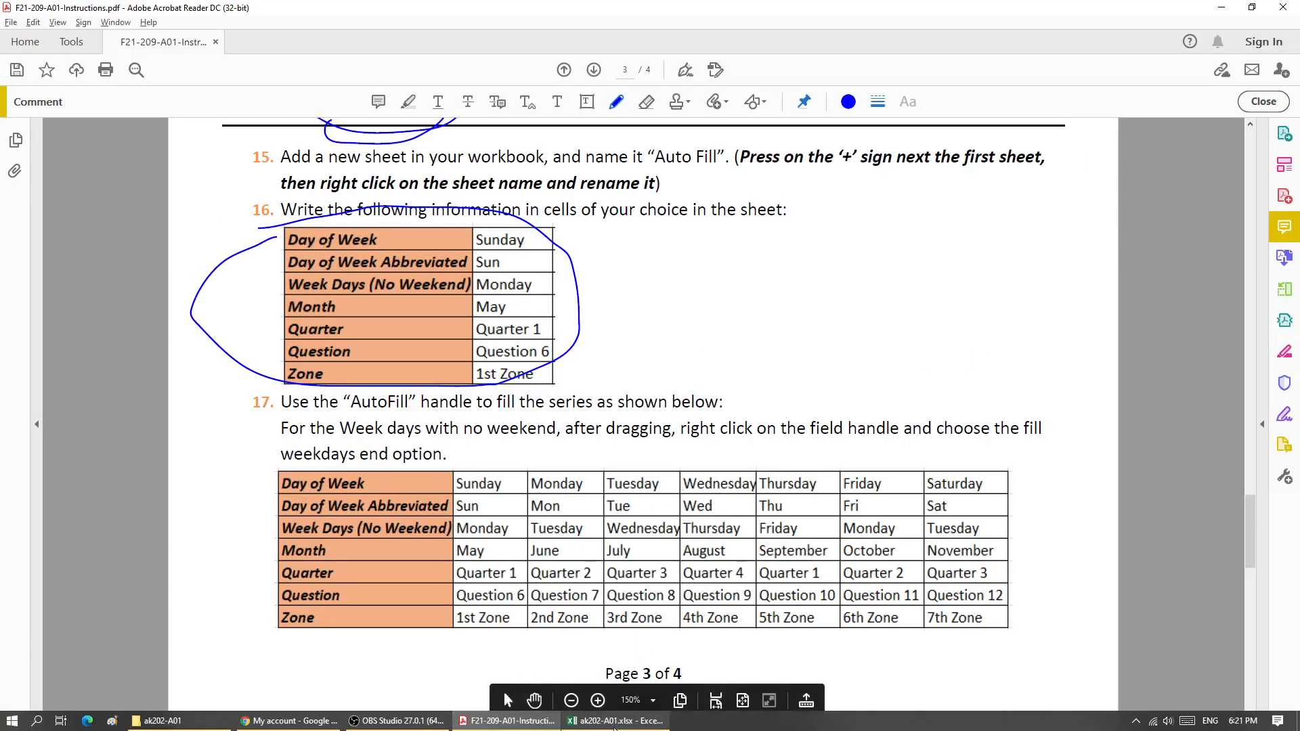
pyautogui.click(715, 721)
pyautogui.scroll(-4, 515, 569)
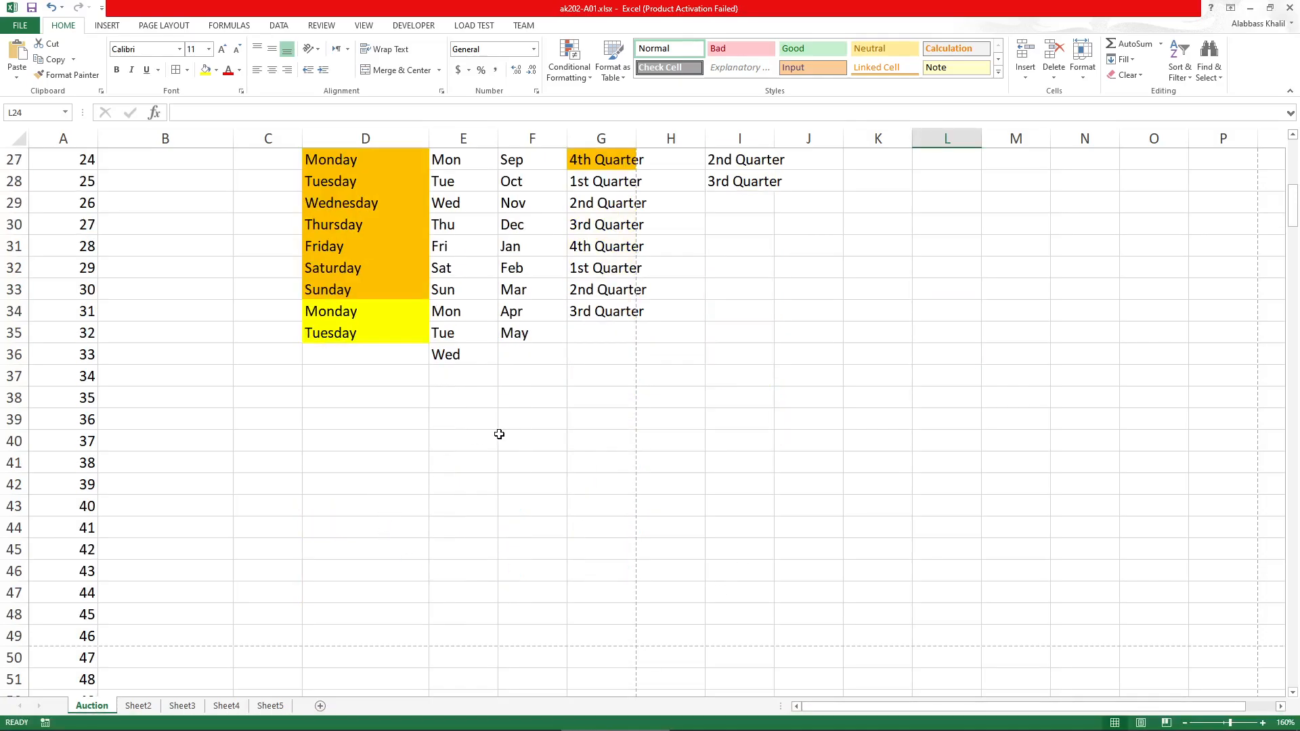
pyautogui.scroll(4, 474, 467)
pyautogui.moveTo(396, 269); pyautogui.dragTo(401, 465)
pyautogui.moveTo(460, 290); pyautogui.dragTo(469, 464)
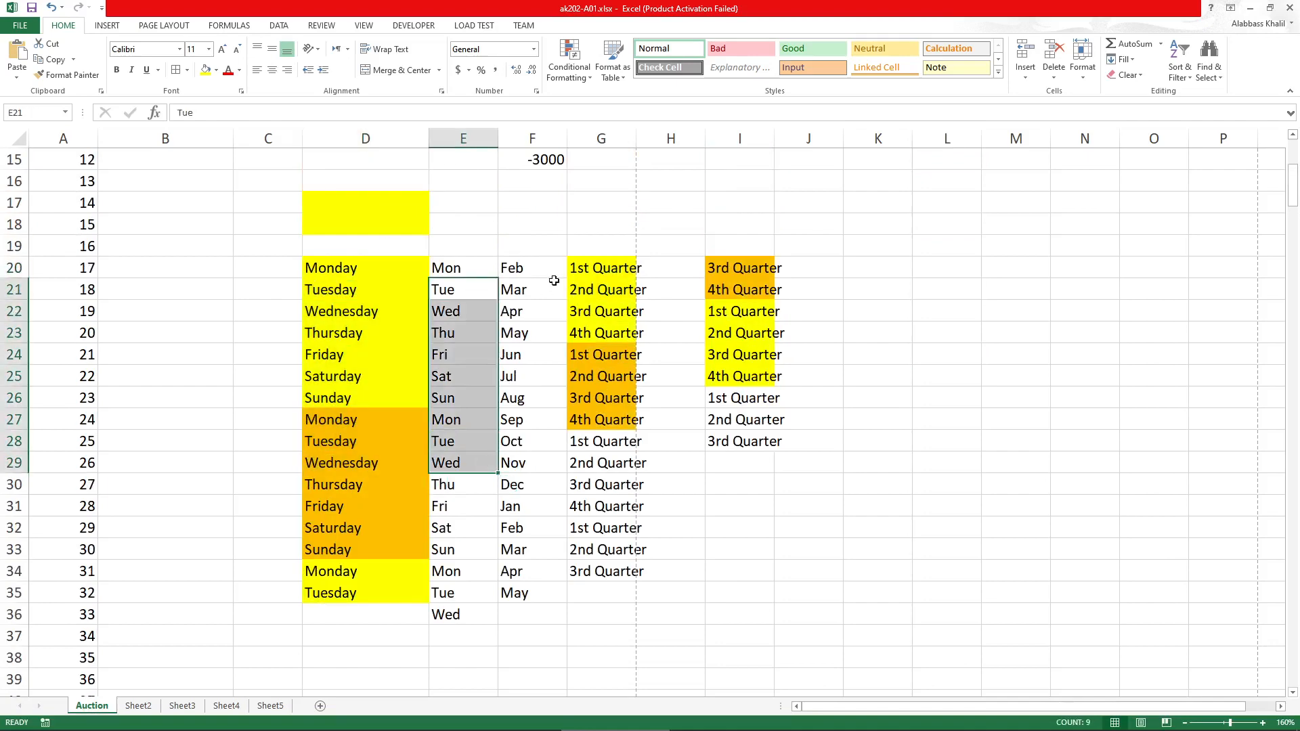
pyautogui.moveTo(552, 286); pyautogui.dragTo(604, 482)
pyautogui.moveTo(673, 334); pyautogui.dragTo(686, 441)
# Switch to the instructions PDF, circle the filled series table under item 17 with the pen, and return to the Excel workbook
pyautogui.click(525, 721)
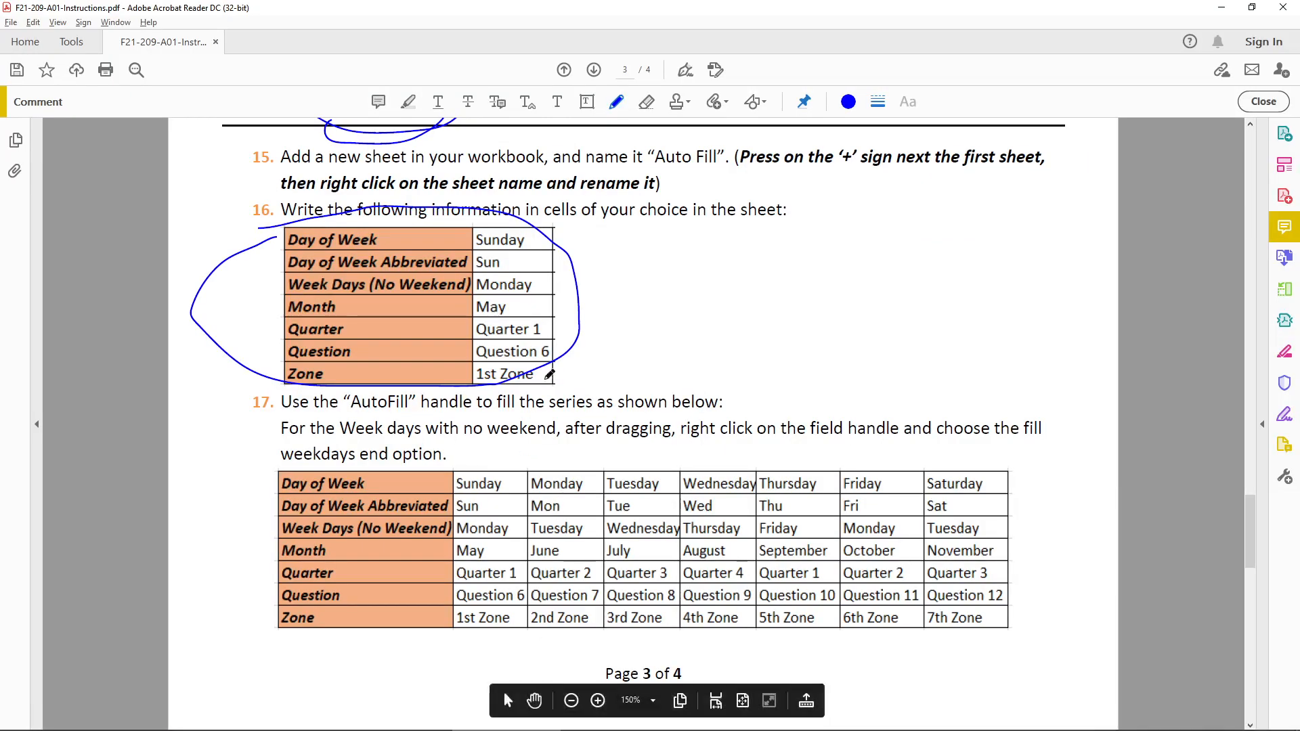
pyautogui.moveTo(562, 446)
pyautogui.mouseDown()
pyautogui.moveTo(955, 433)
pyautogui.moveTo(975, 555)
pyautogui.moveTo(433, 543)
pyautogui.moveTo(436, 468)
pyautogui.mouseUp()
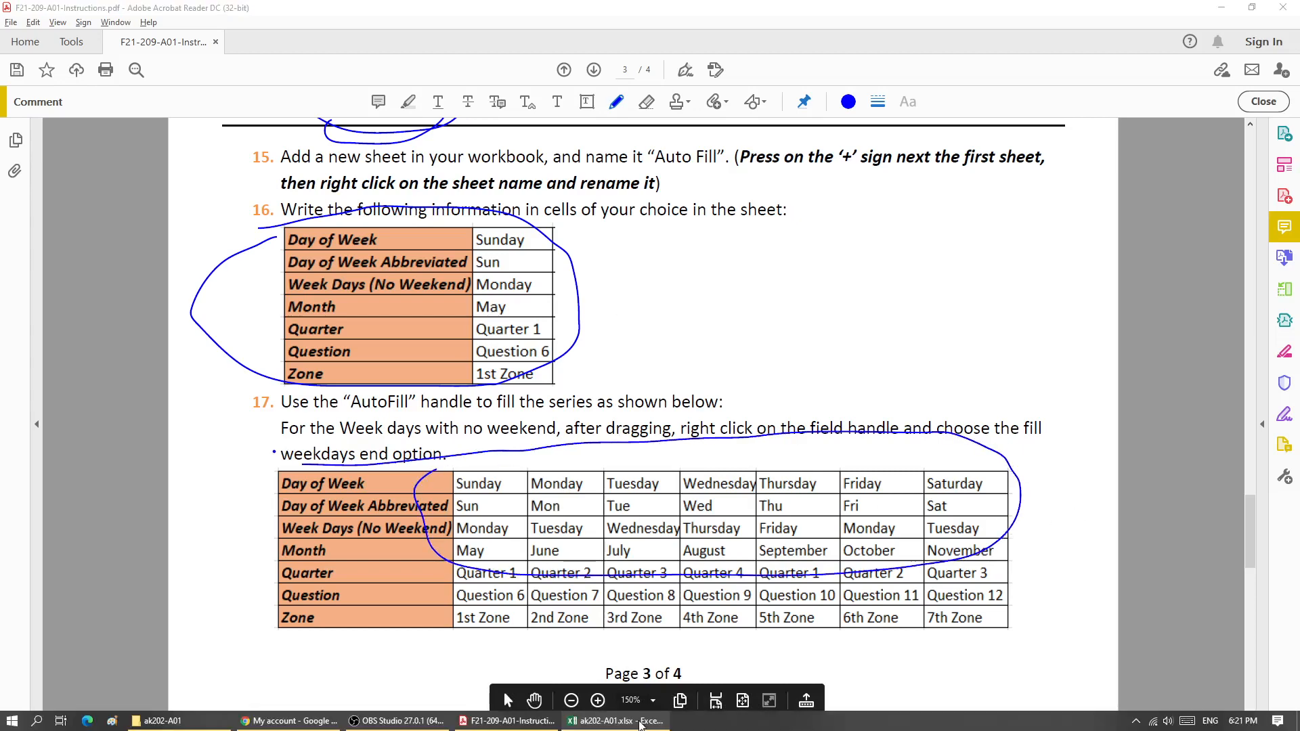
pyautogui.click(611, 723)
pyautogui.click(616, 721)
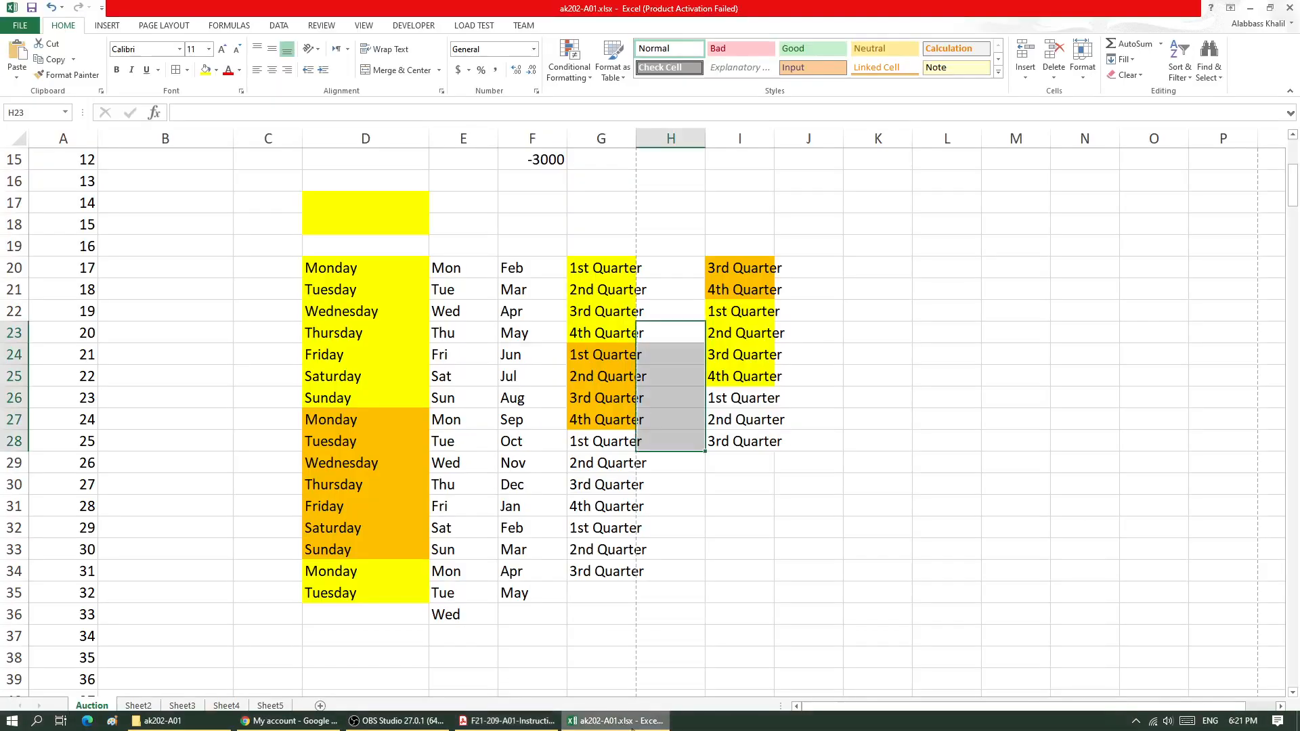
# Enter the time 10:30 am in D40 and clear the cell's content
pyautogui.scroll(-2, 499, 632)
pyautogui.click(350, 581)
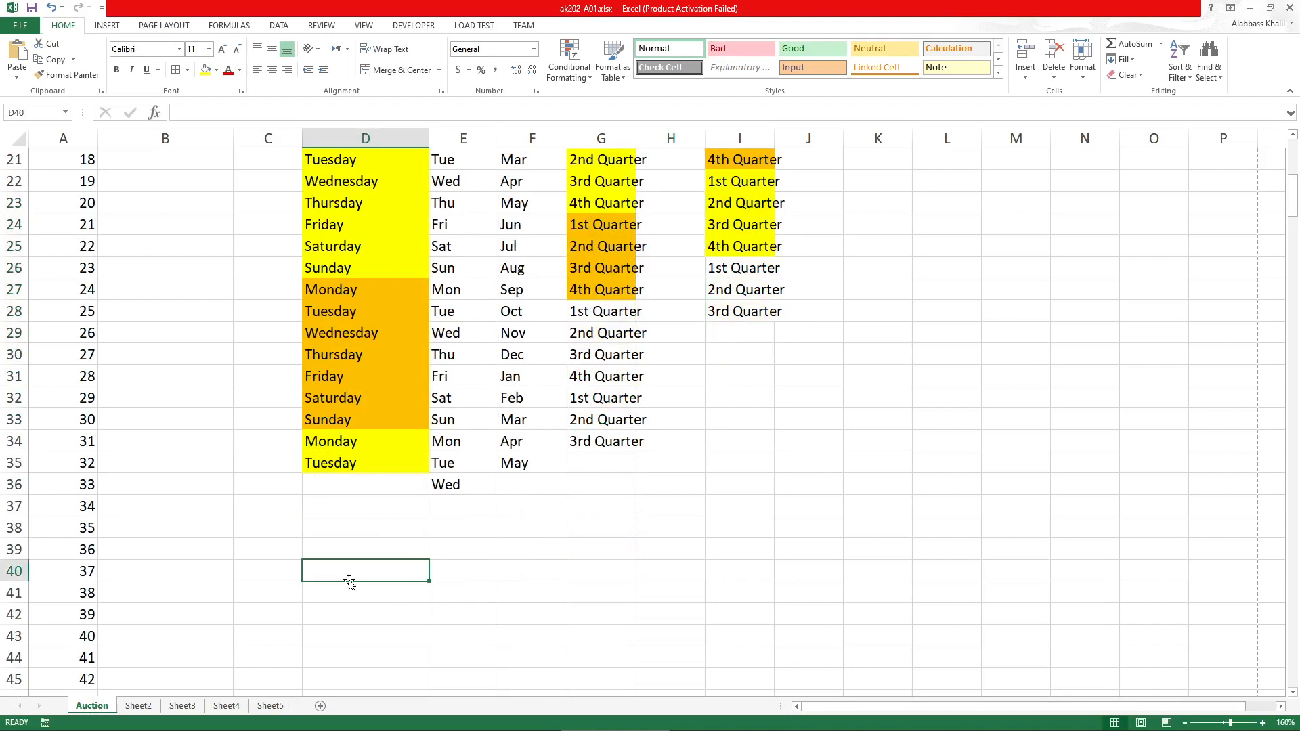
pyautogui.write('10')
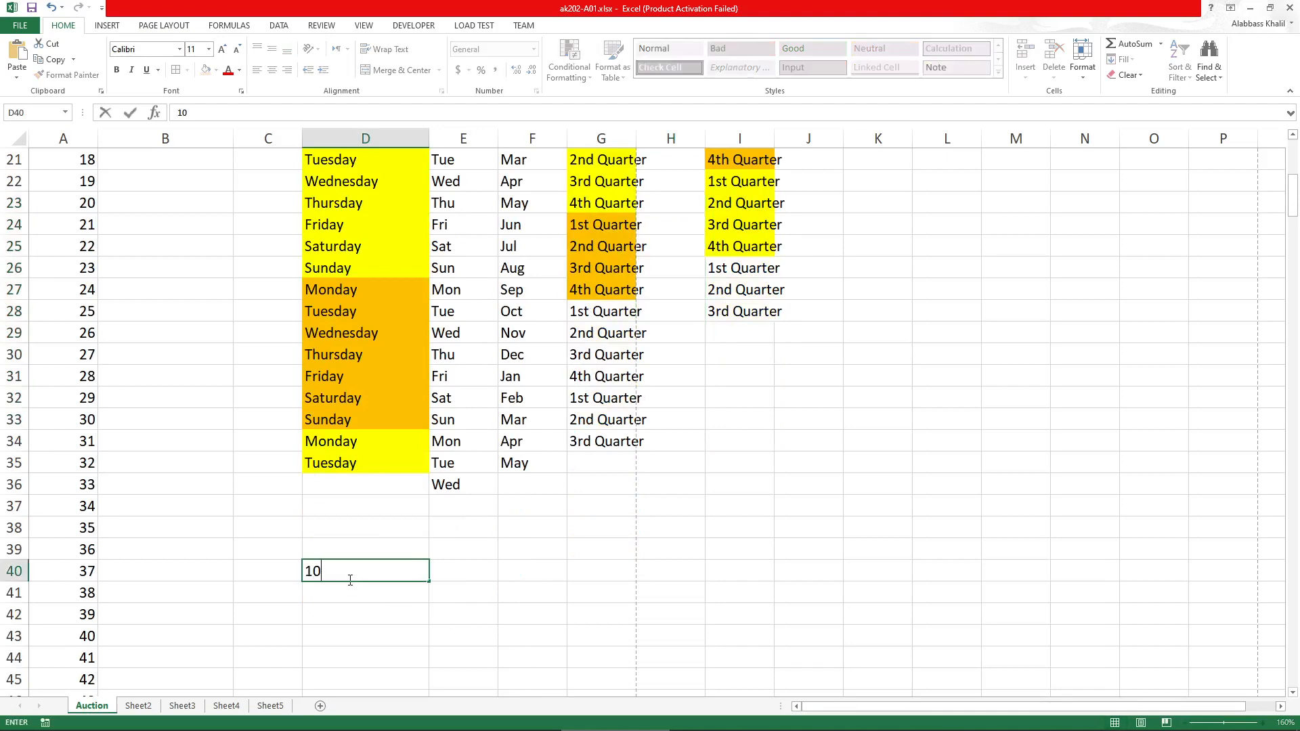
pyautogui.write(':30 am')
pyautogui.press('Tab')
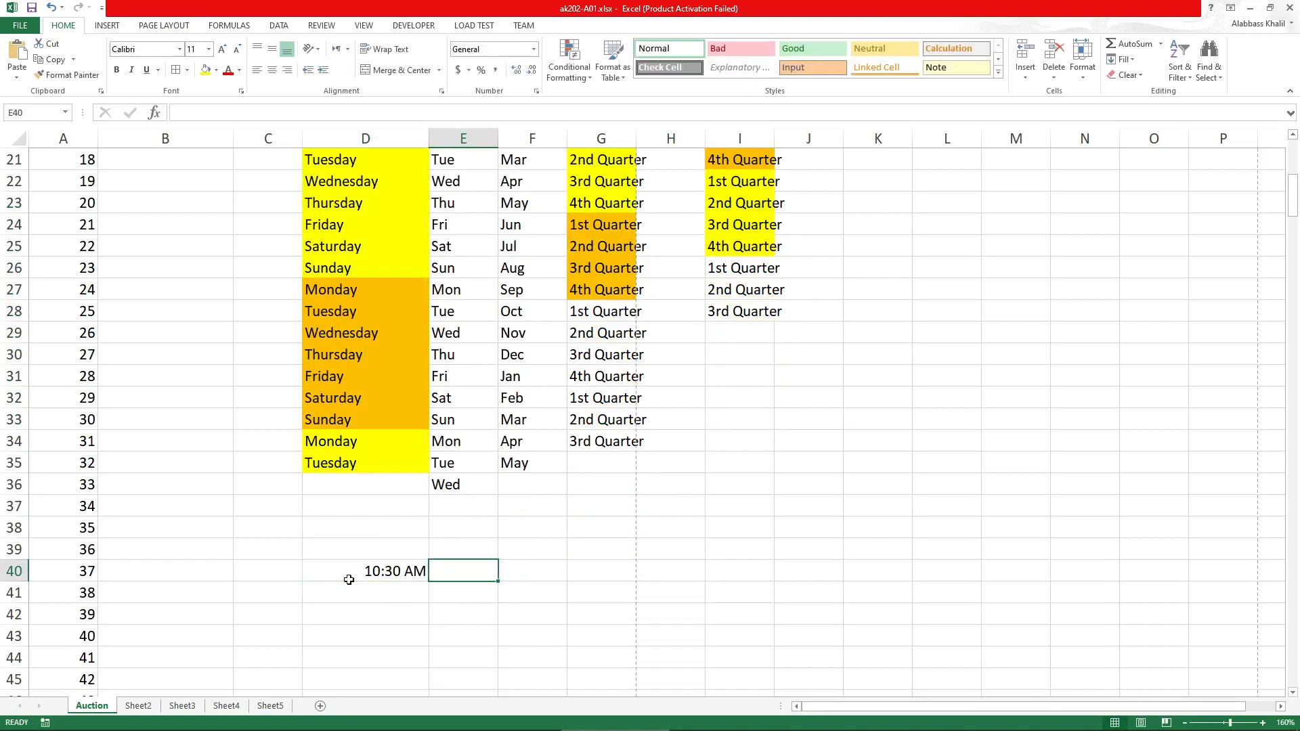
pyautogui.click(349, 580)
pyautogui.press('Delete')
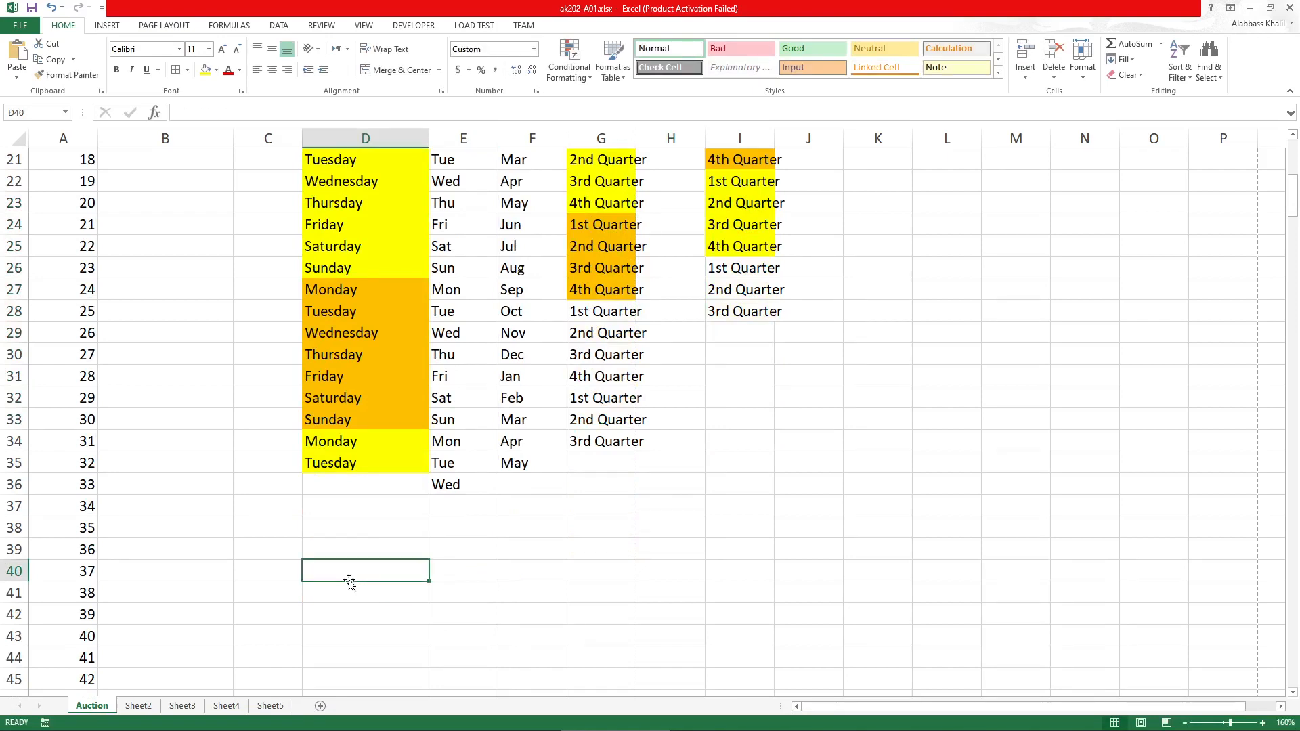
# Enter 50 in the time-formatted cell D40 and delete it again
pyautogui.write('5')
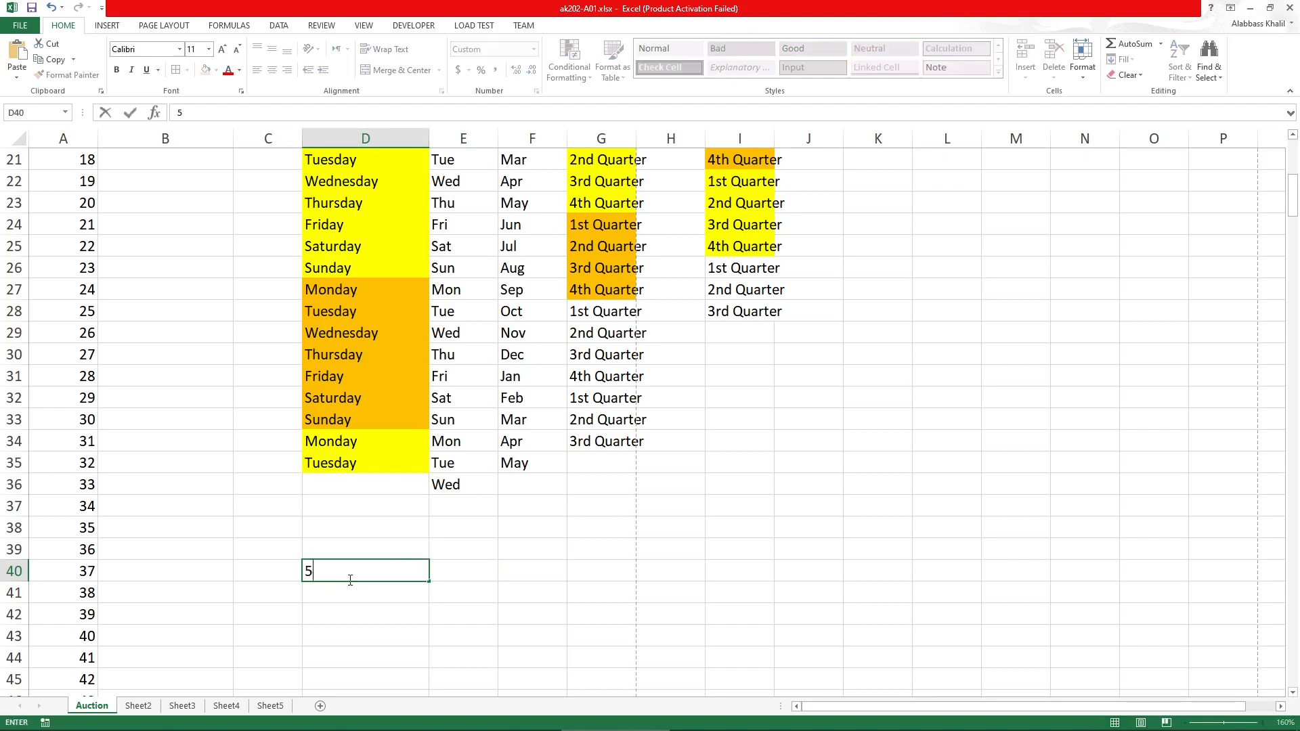
pyautogui.press('Return')
pyautogui.click(415, 570)
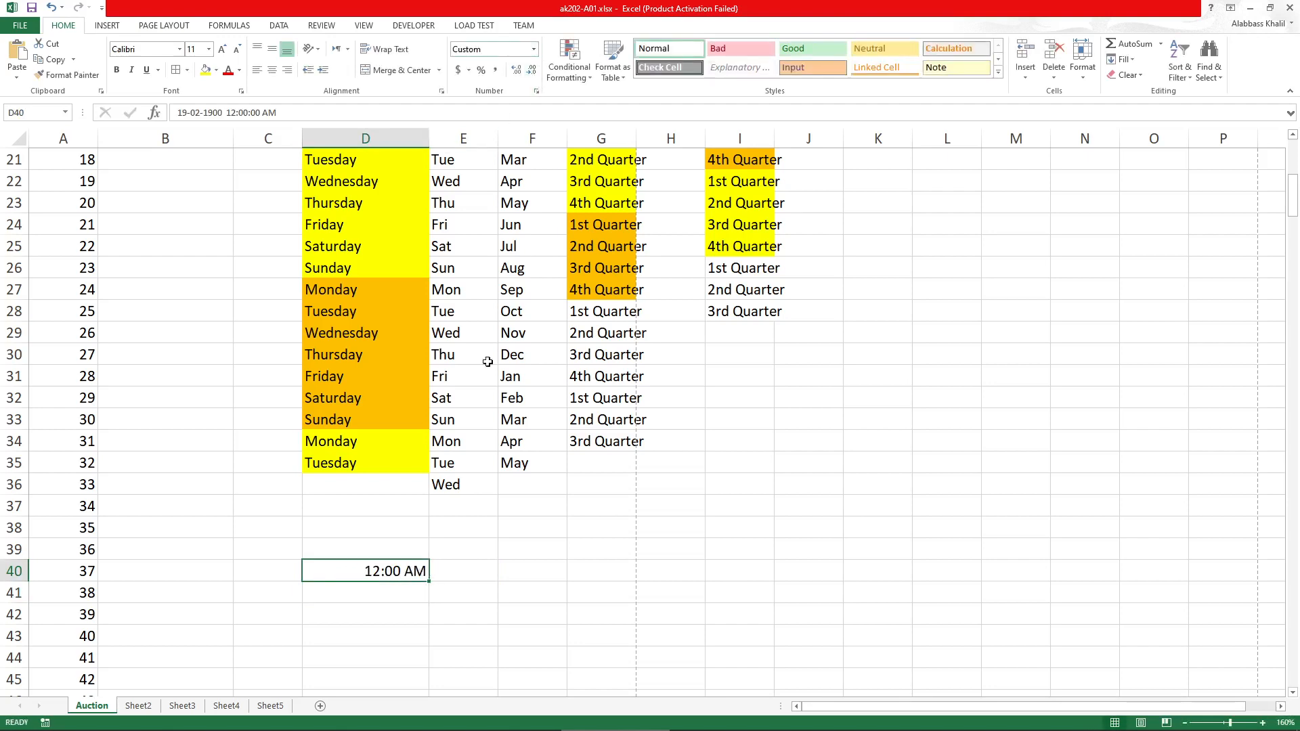
pyautogui.press('Delete')
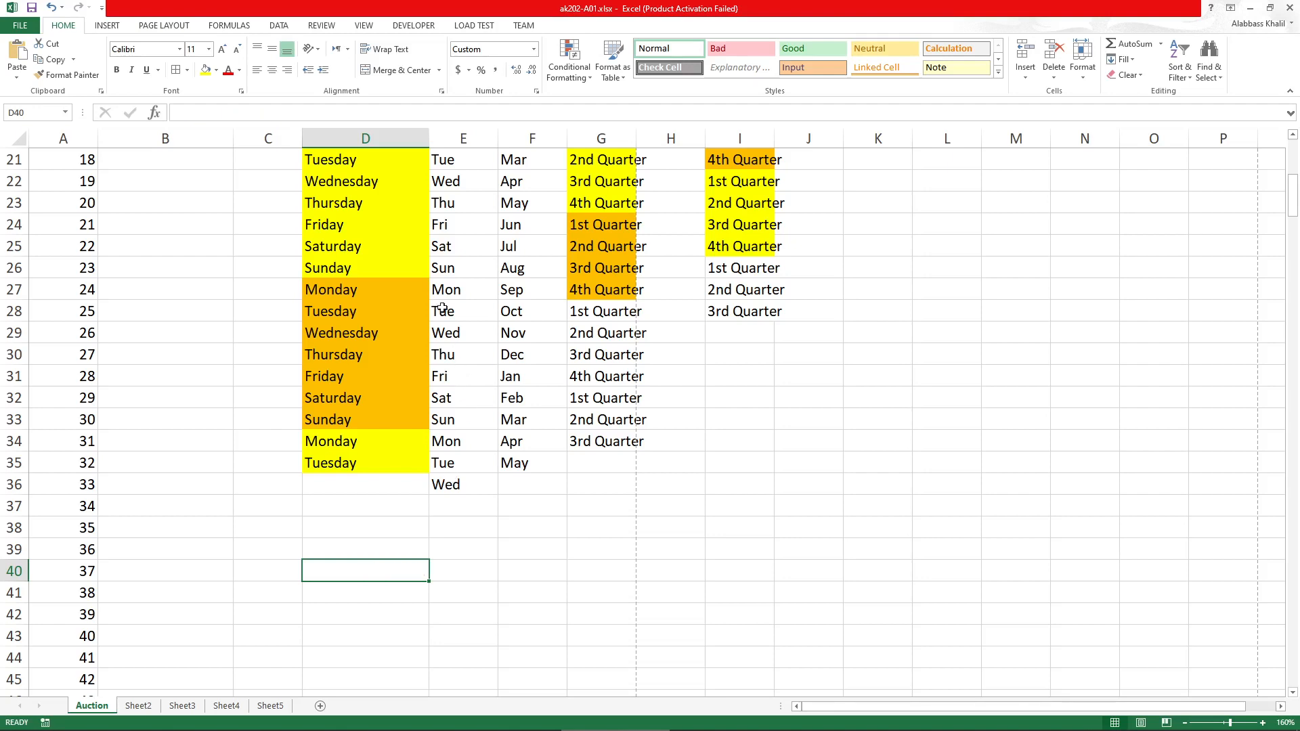
# Reset the number format of D40 to General and enter 10:30 AM in it
pyautogui.click(534, 49)
pyautogui.click(511, 76)
pyautogui.write('10:30')
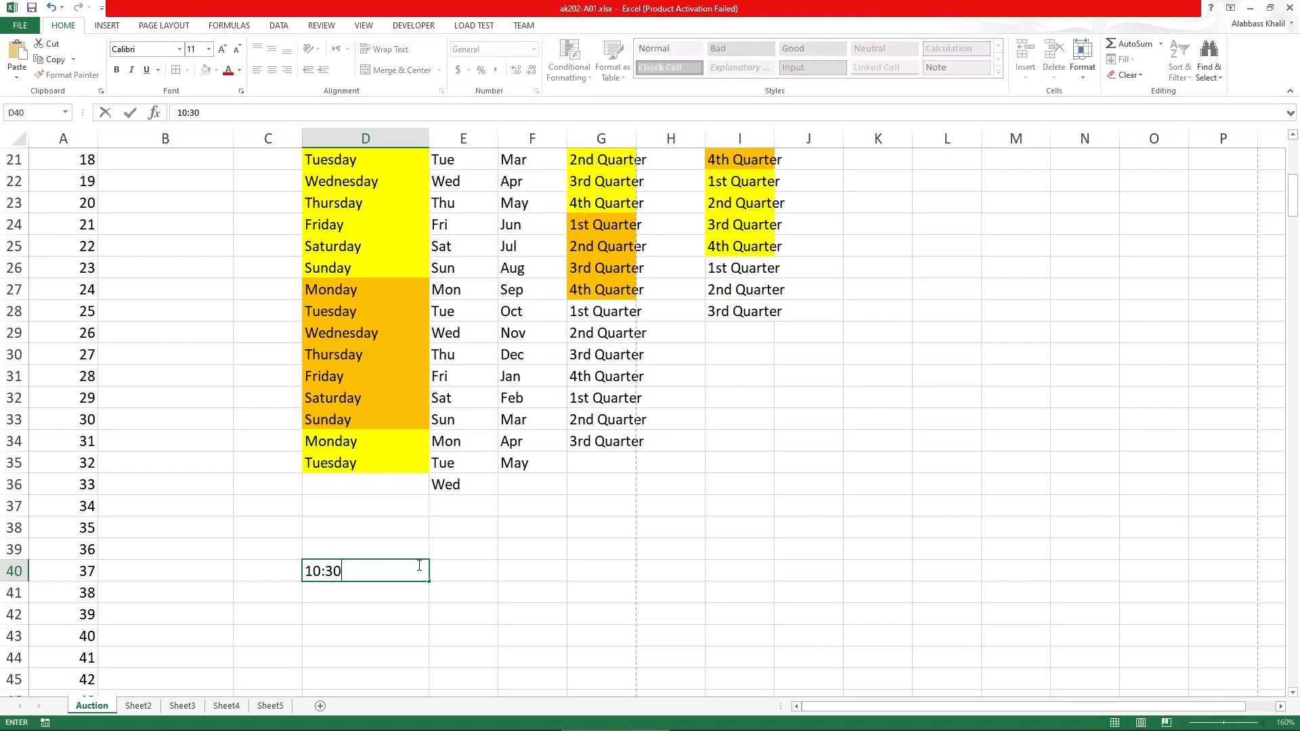
pyautogui.write(' AM')
pyautogui.press('Return')
pyautogui.click(417, 568)
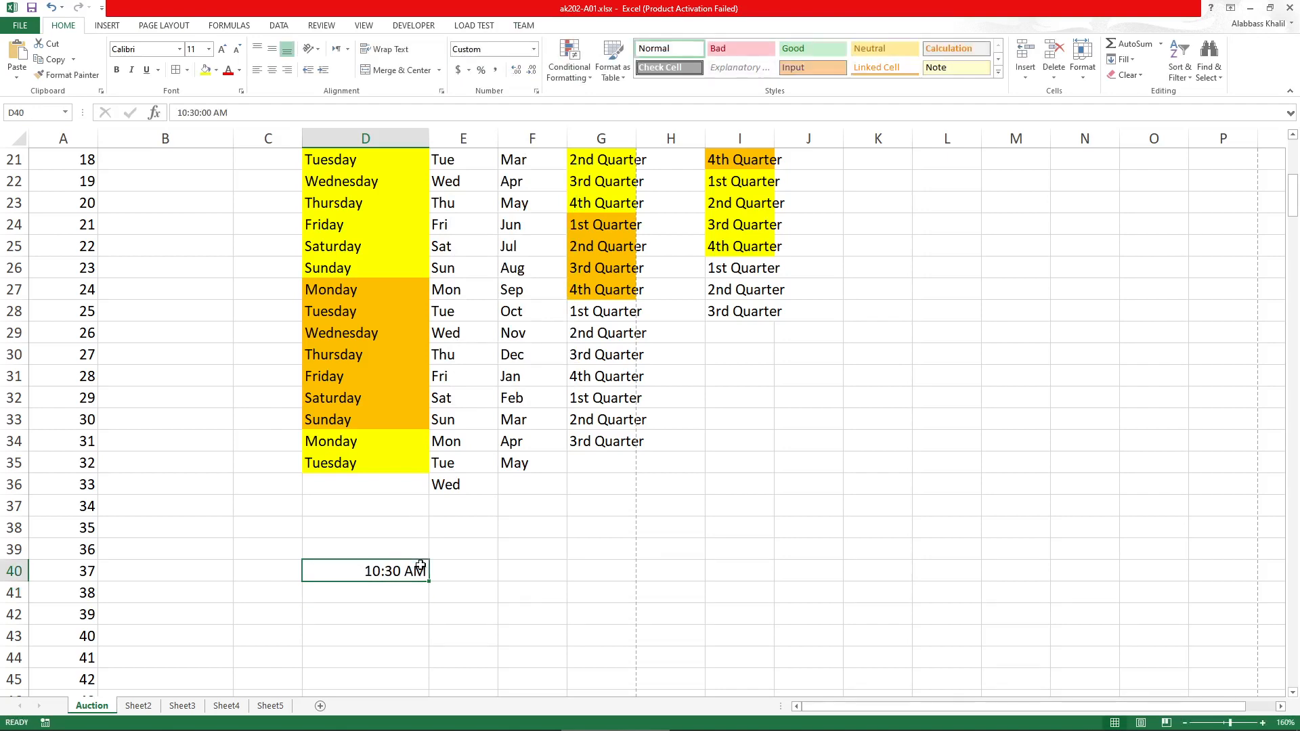
# Replace the time in D40 with the number 23812873 and widen column D
pyautogui.press('Delete')
pyautogui.write('23812873')
pyautogui.press('Return')
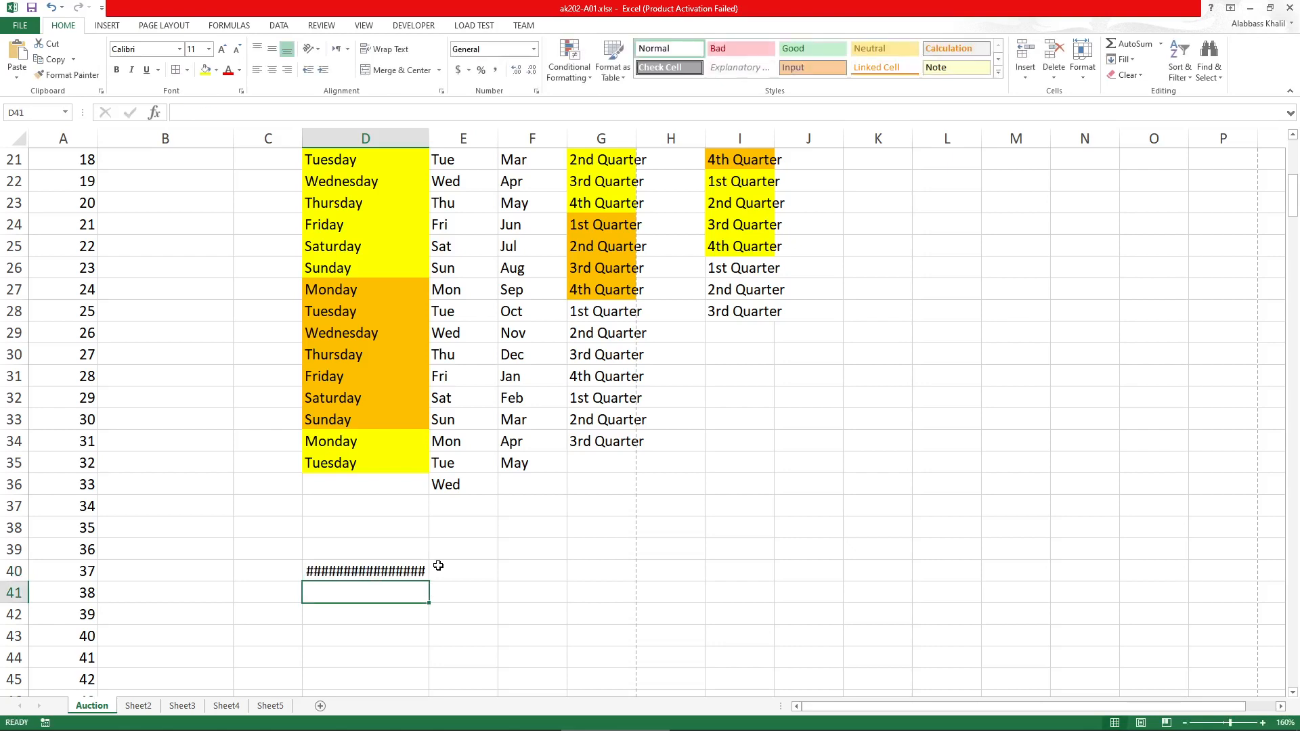
pyautogui.moveTo(429, 138); pyautogui.dragTo(528, 137)
# Replace the content of D40 with 25 and narrow column D to fit the weekday names
pyautogui.click(401, 566)
pyautogui.write('25')
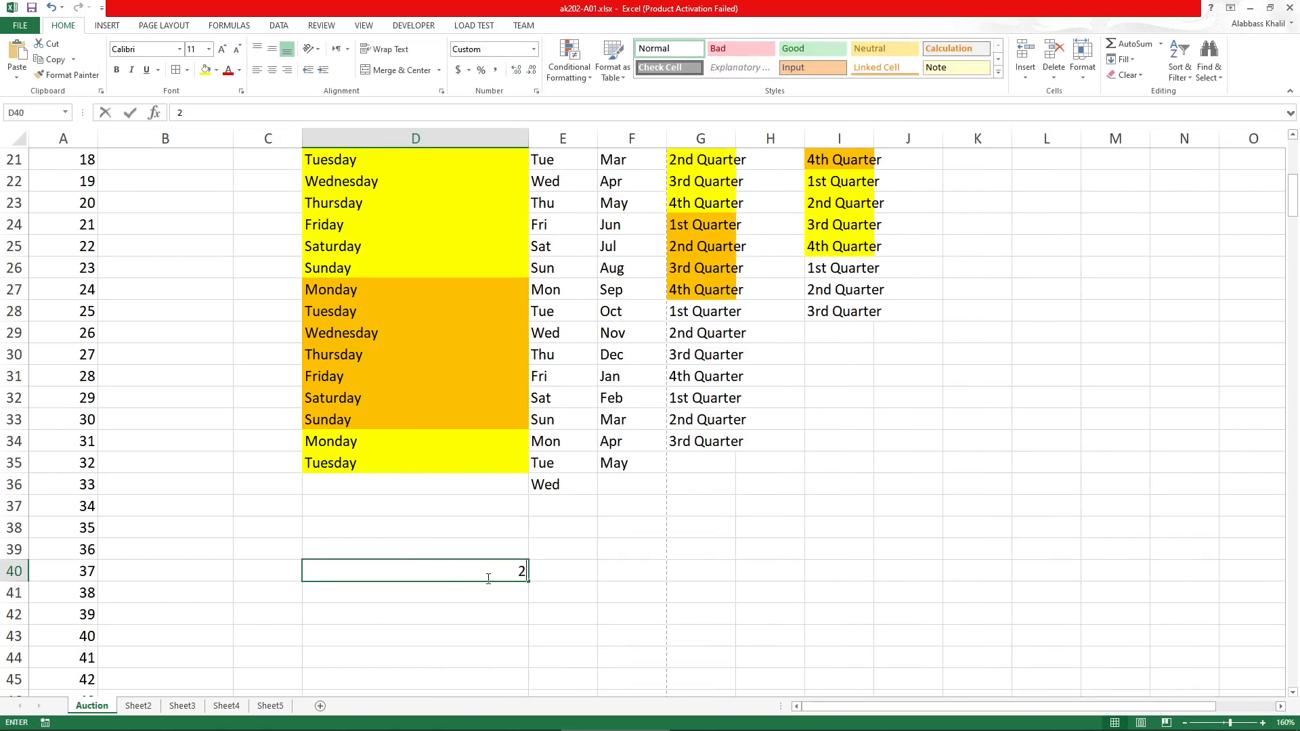
pyautogui.press('Tab')
pyautogui.click(498, 571)
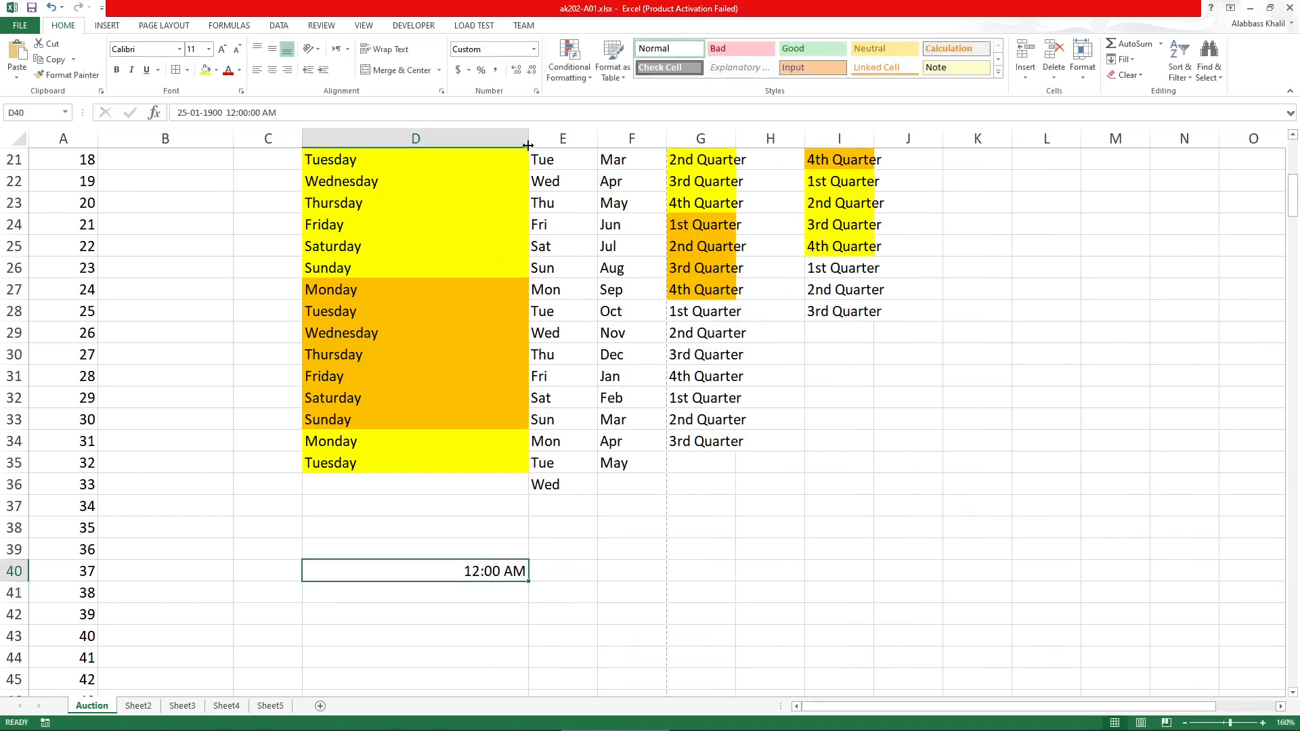
pyautogui.moveTo(528, 138); pyautogui.dragTo(418, 138)
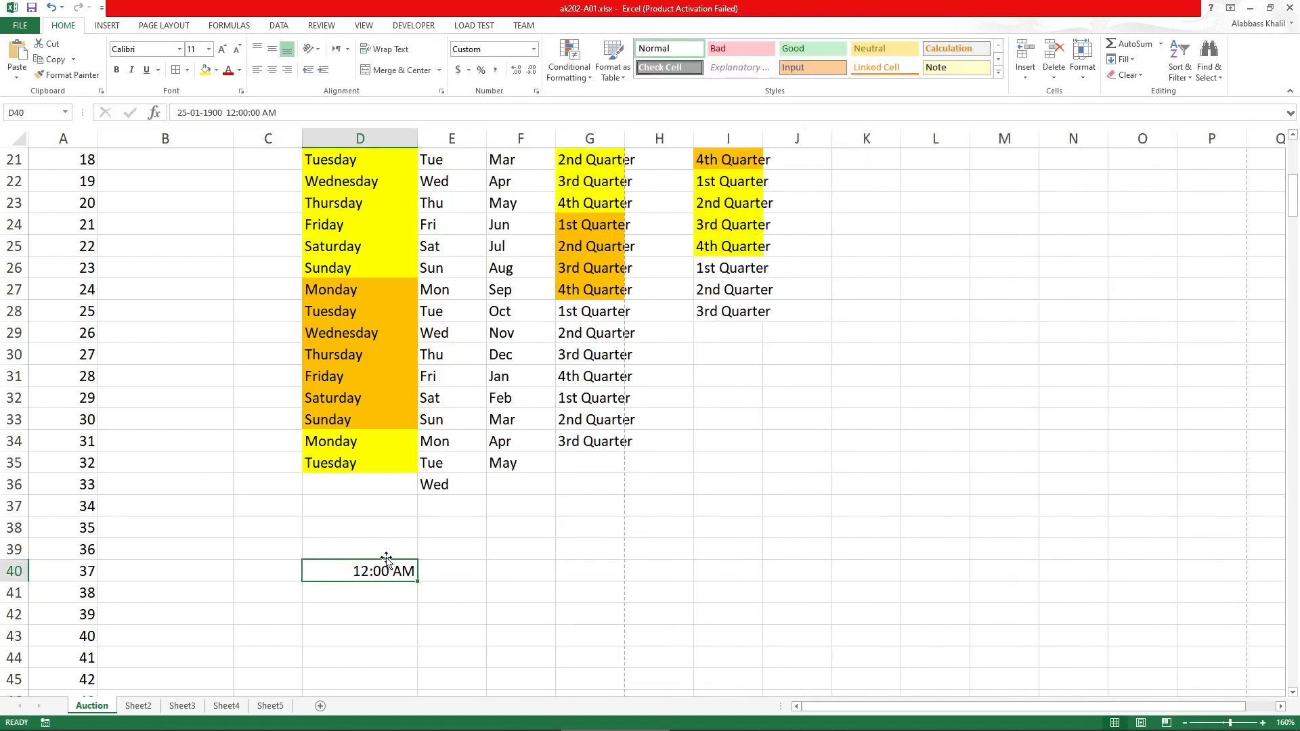
# Clear D40, set its number format to General, and enter 50 in it
pyautogui.press('Delete')
pyautogui.click(534, 48)
pyautogui.click(504, 76)
pyautogui.write('50')
pyautogui.press('Return')
pyautogui.press('Up')
pyautogui.click(574, 67)
pyautogui.click(579, 80)
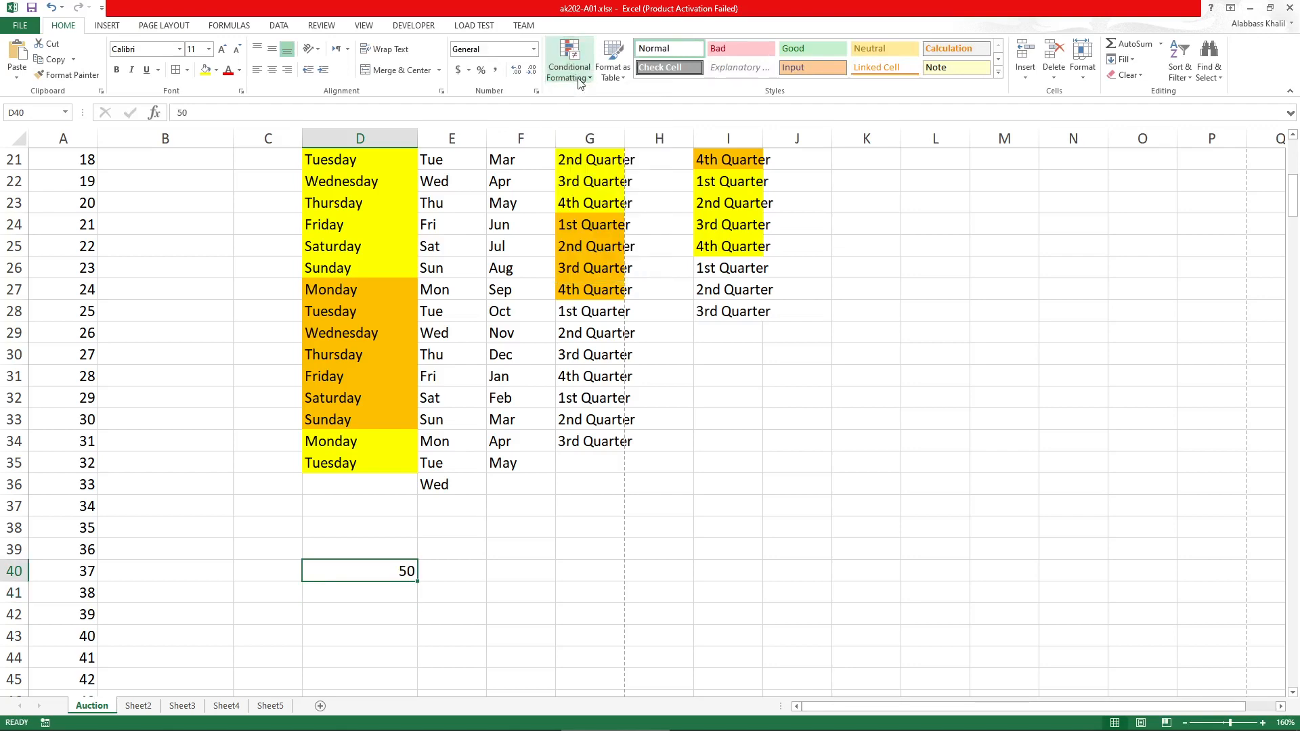
pyautogui.click(579, 80)
pyautogui.click(579, 80)
# Enter 55 in D41 and 60 in D42
pyautogui.click(402, 586)
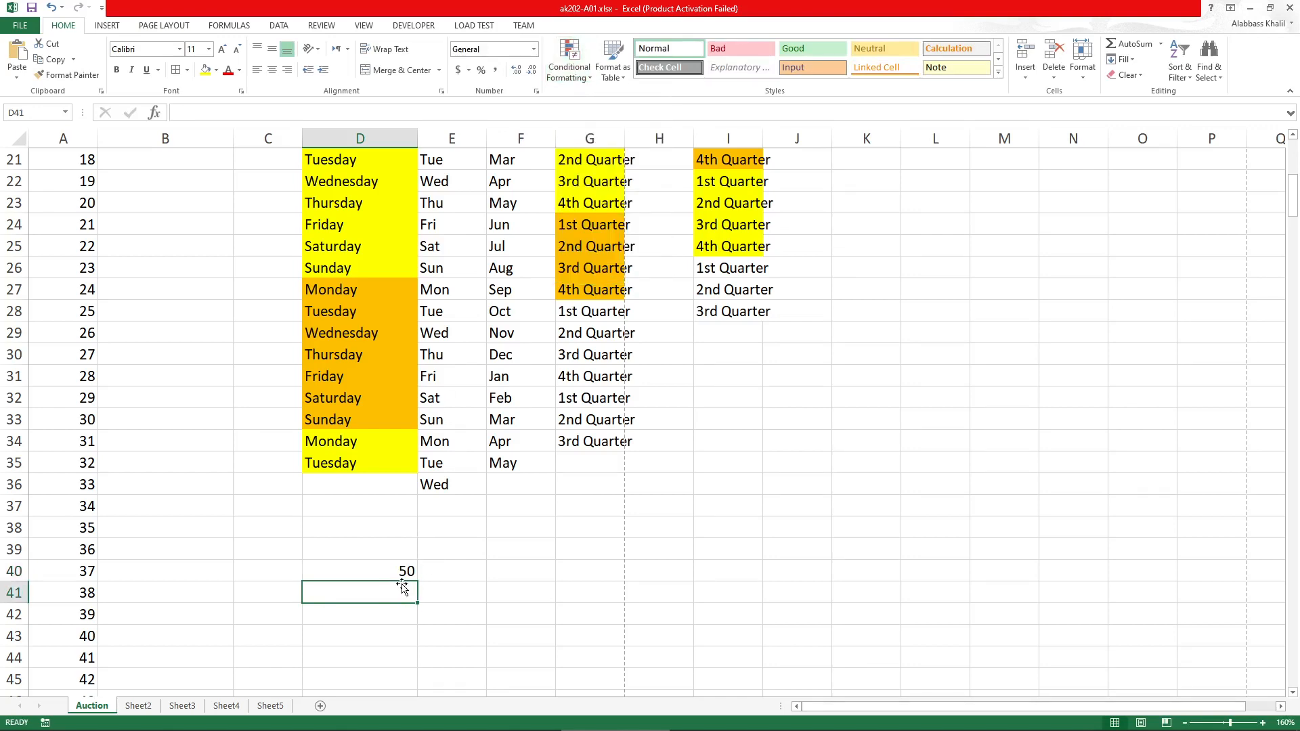
pyautogui.write('55')
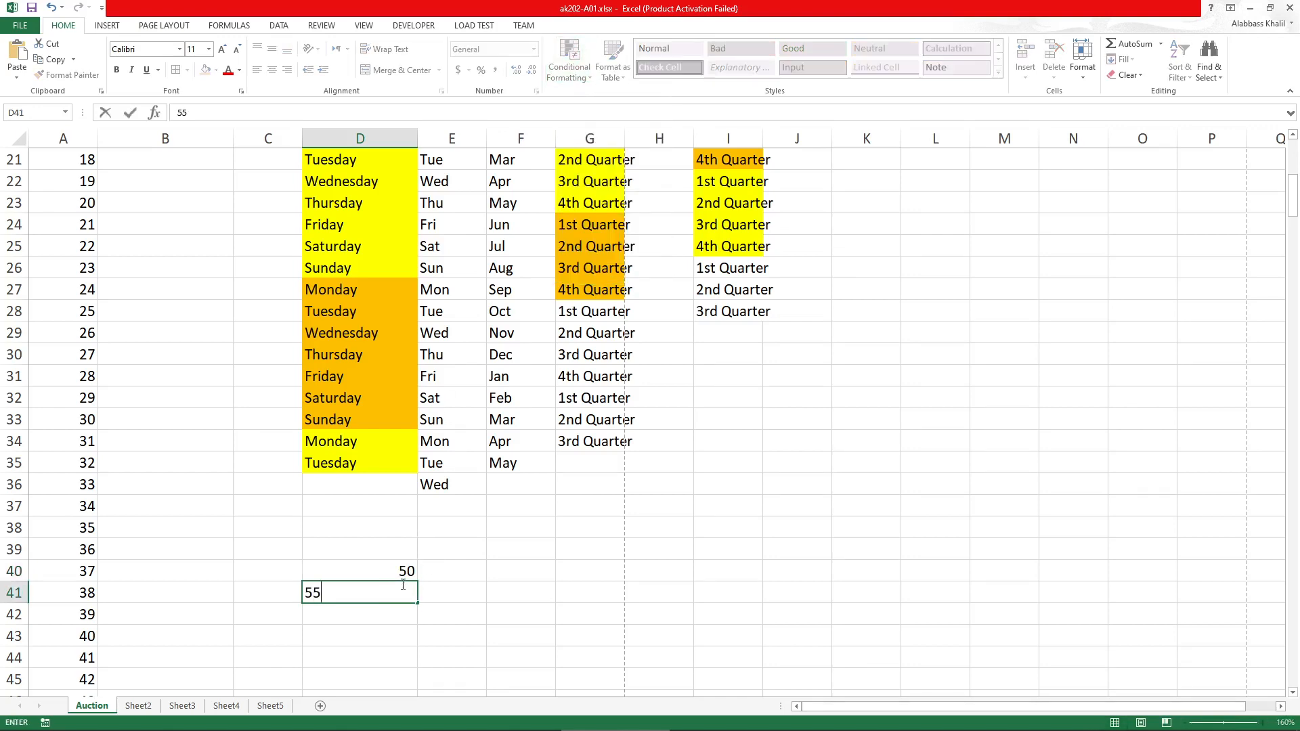
pyautogui.press('Return')
pyautogui.write('60')
pyautogui.press('Return')
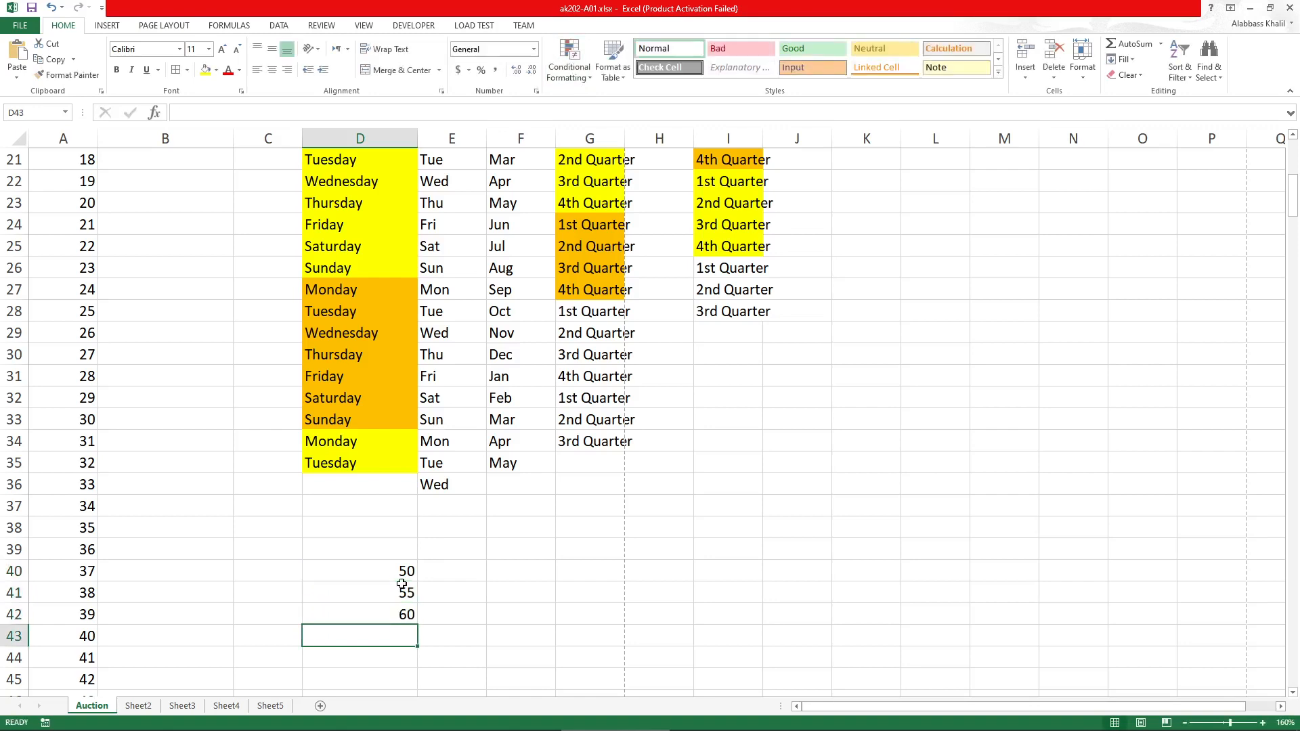
# Enter 65 in D43, and clear the contents of D41:D43
pyautogui.write('65')
pyautogui.press('Up')
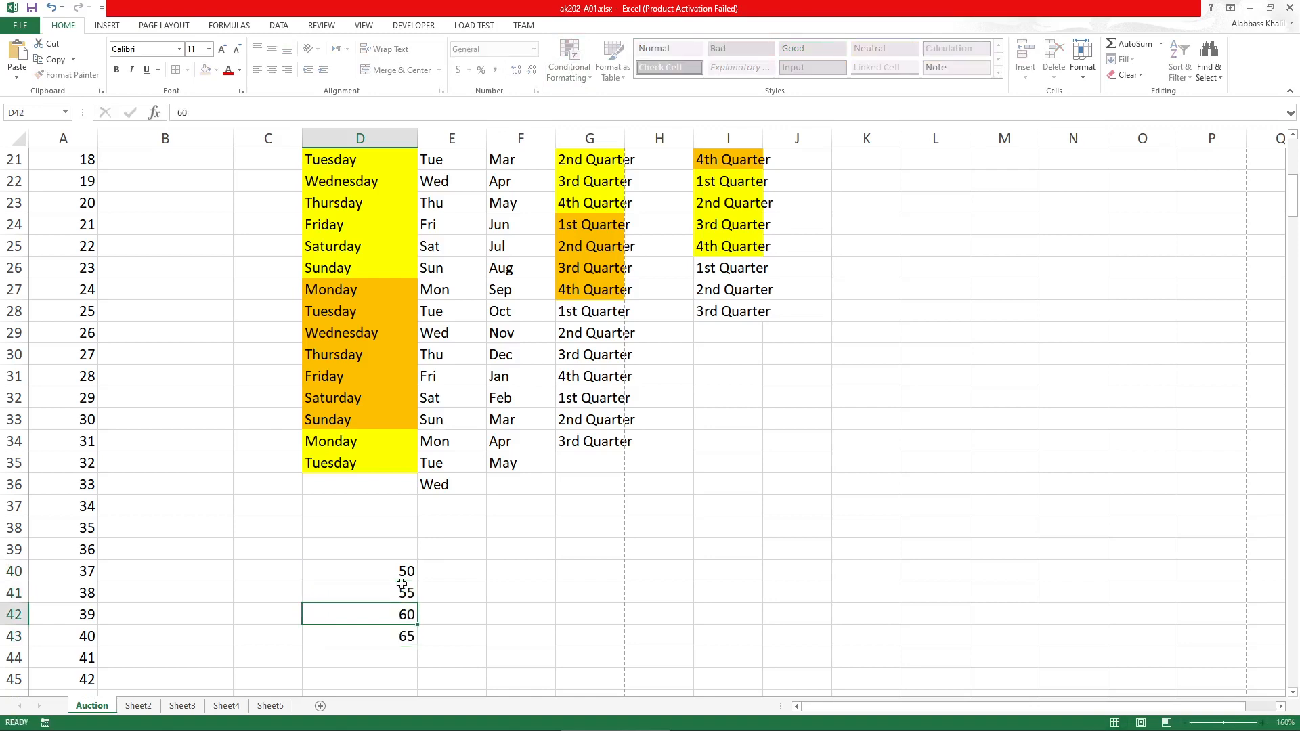
pyautogui.press('Down')
pyautogui.hotkey('shift', 'Up')
pyautogui.hotkey('shift', 'Up')
pyautogui.press('Delete')
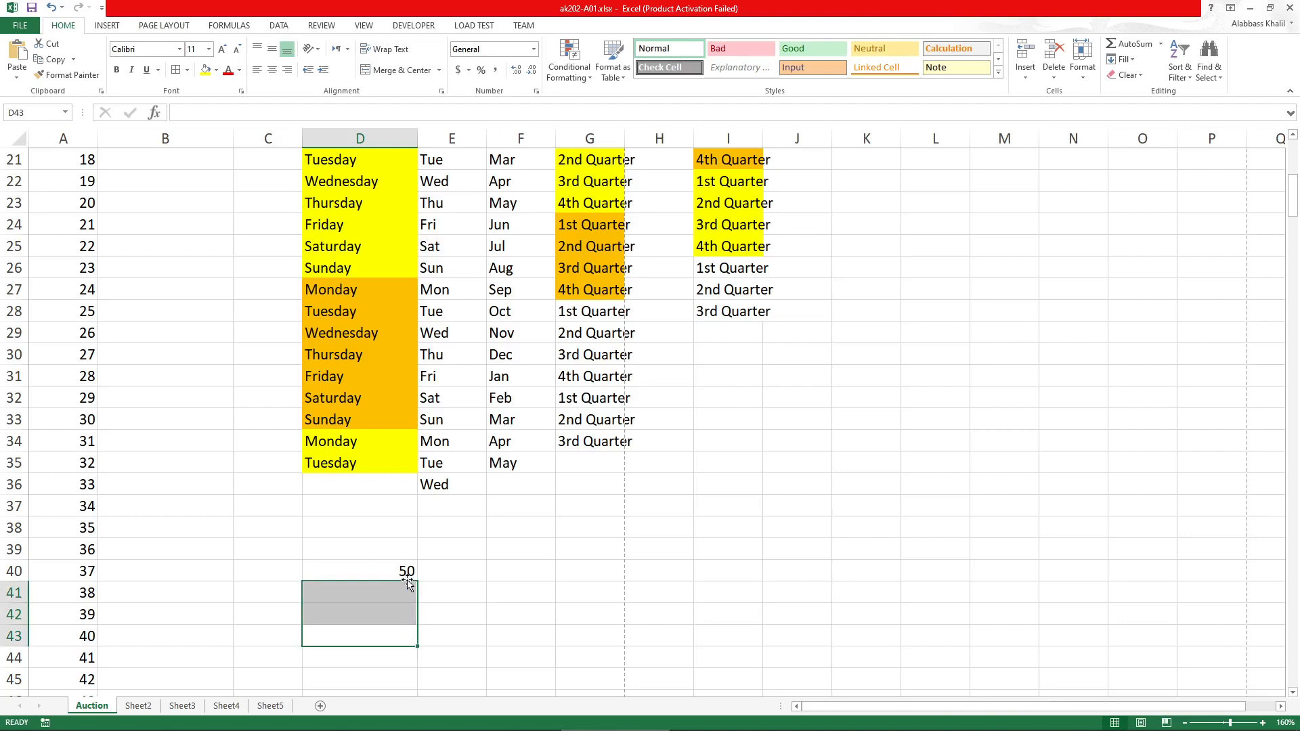
# Auto Fill the 50 in D40 down to D49 and change the fill option to Fill Series
pyautogui.scroll(-2, 406, 582)
pyautogui.click(397, 489)
pyautogui.click(409, 438)
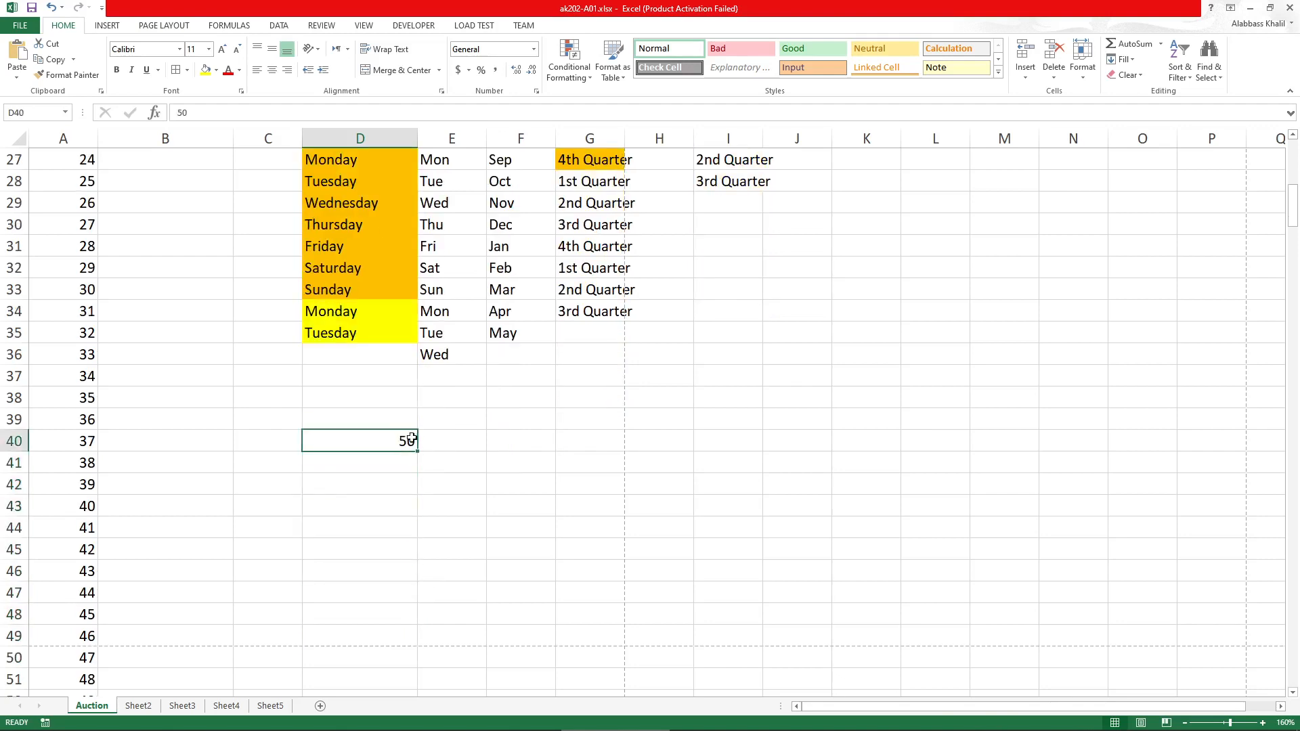
pyautogui.moveTo(417, 453); pyautogui.dragTo(410, 654)
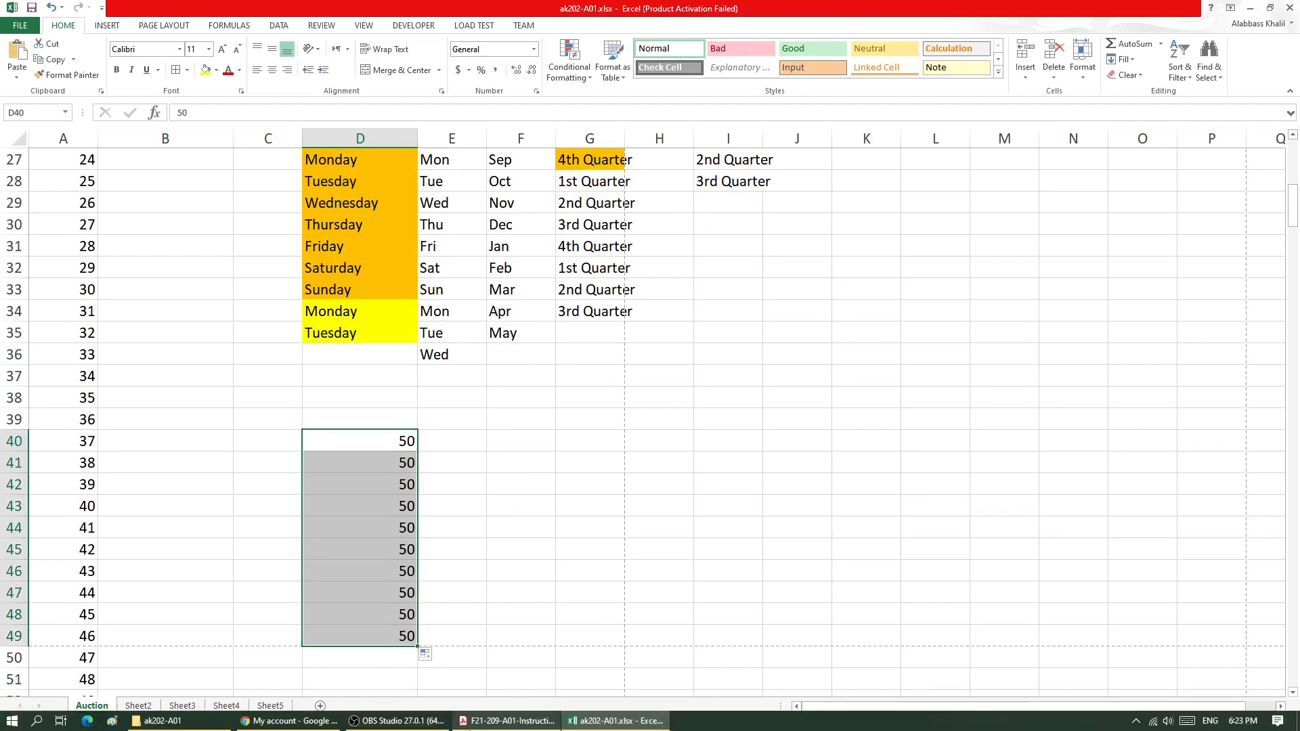
pyautogui.click(428, 656)
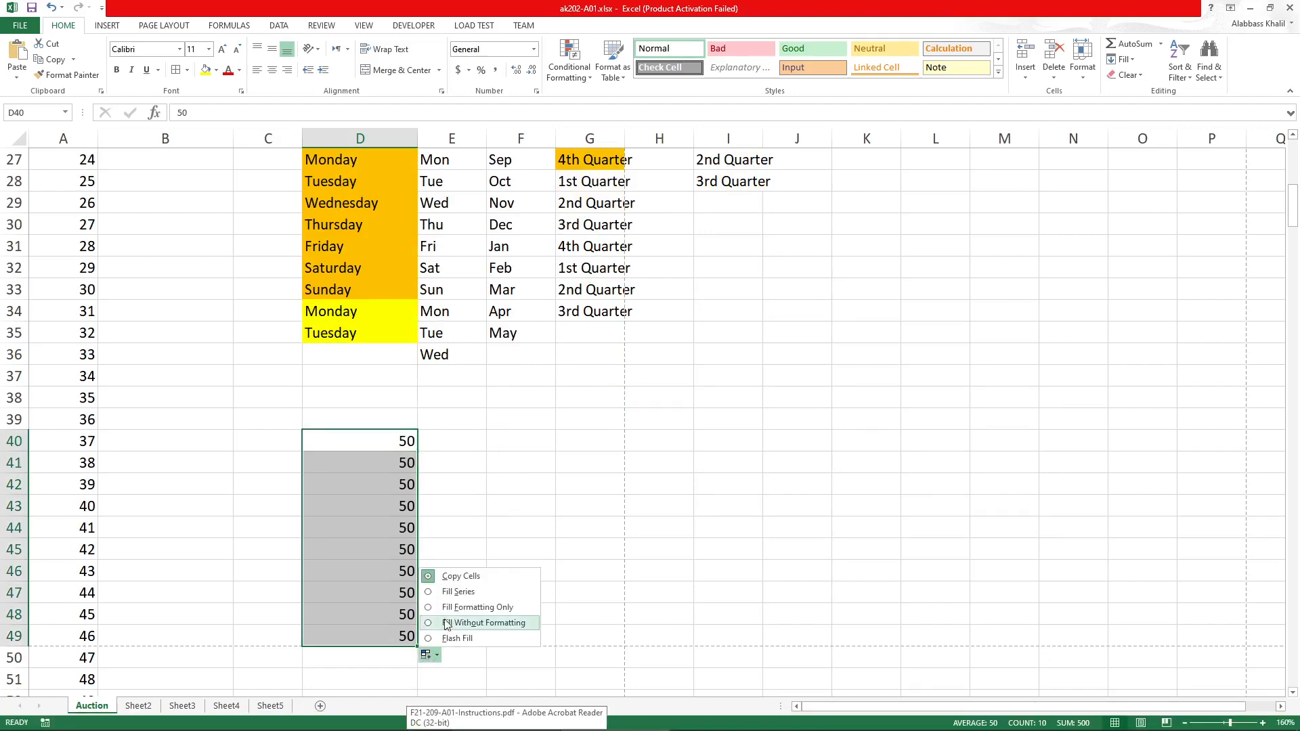
pyautogui.click(460, 592)
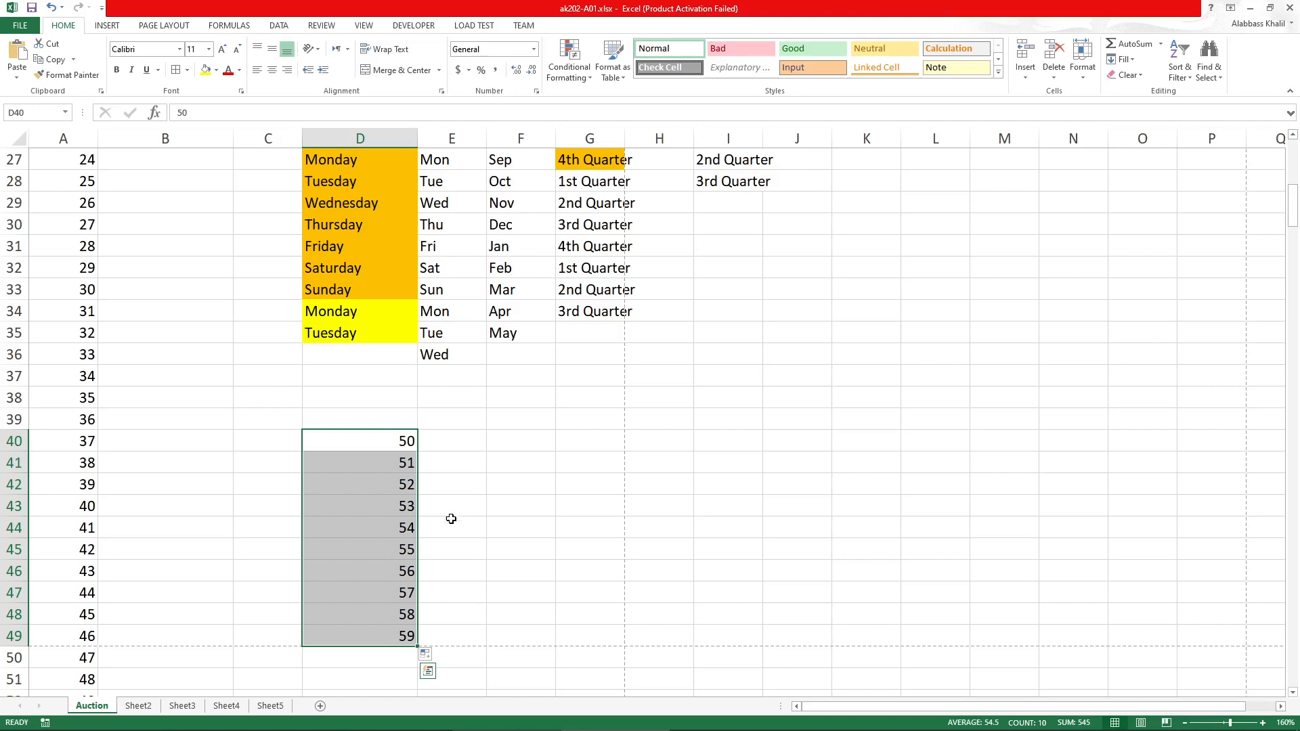
pyautogui.click(426, 656)
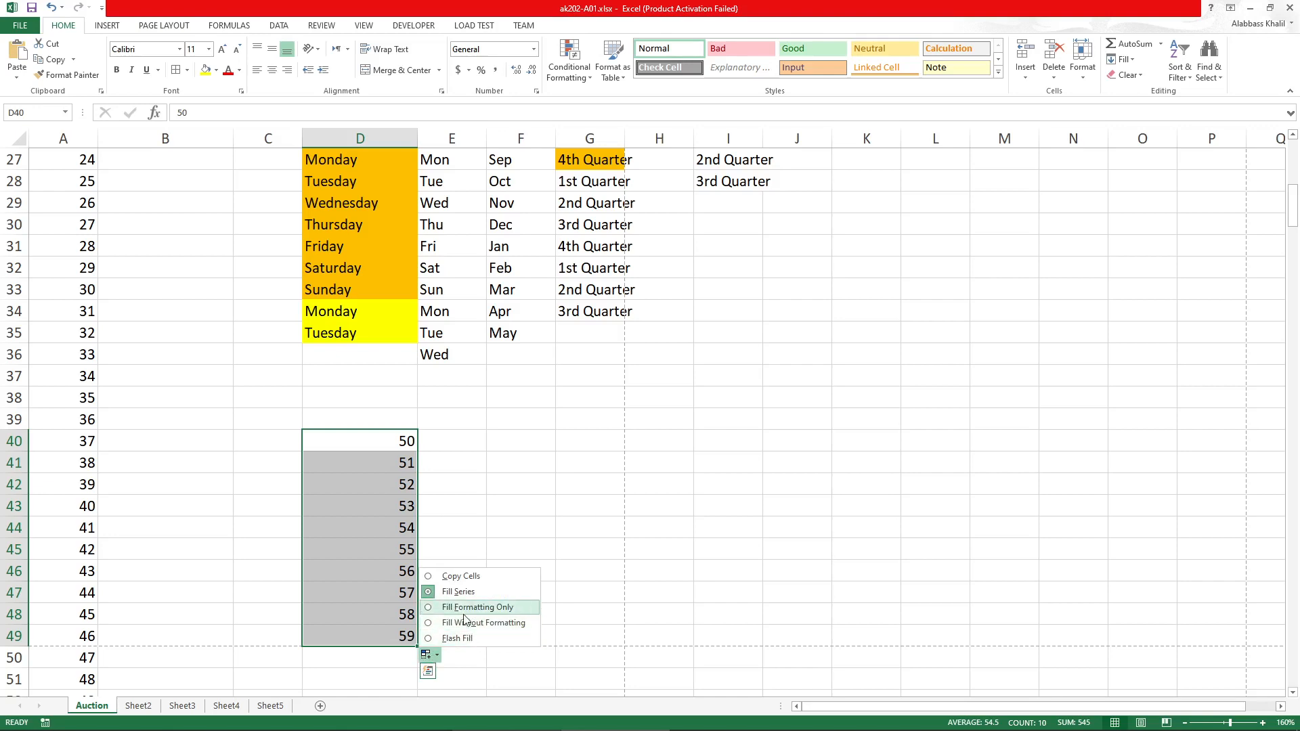
# Clear the filled series from D41:D49, keeping only the starting number in D40
pyautogui.moveTo(400, 462); pyautogui.dragTo(404, 445)
pyautogui.click(404, 444)
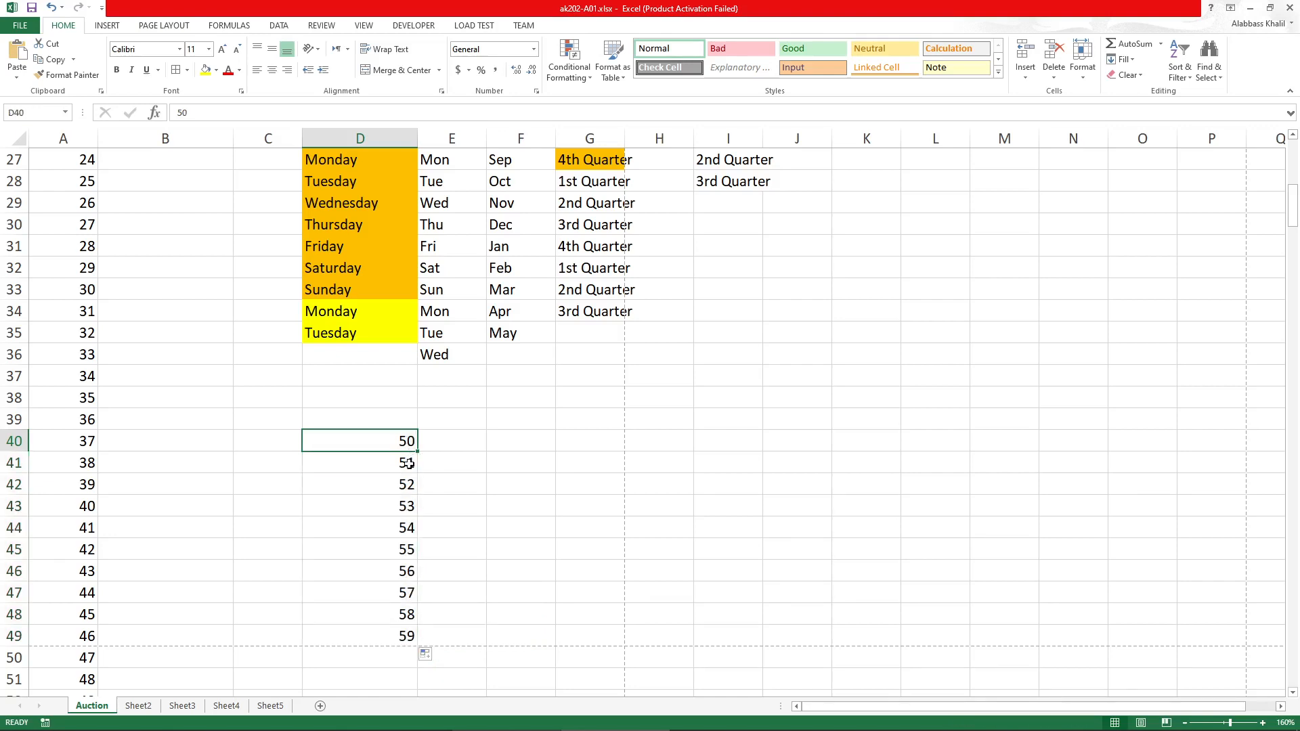
pyautogui.moveTo(403, 463); pyautogui.dragTo(385, 641)
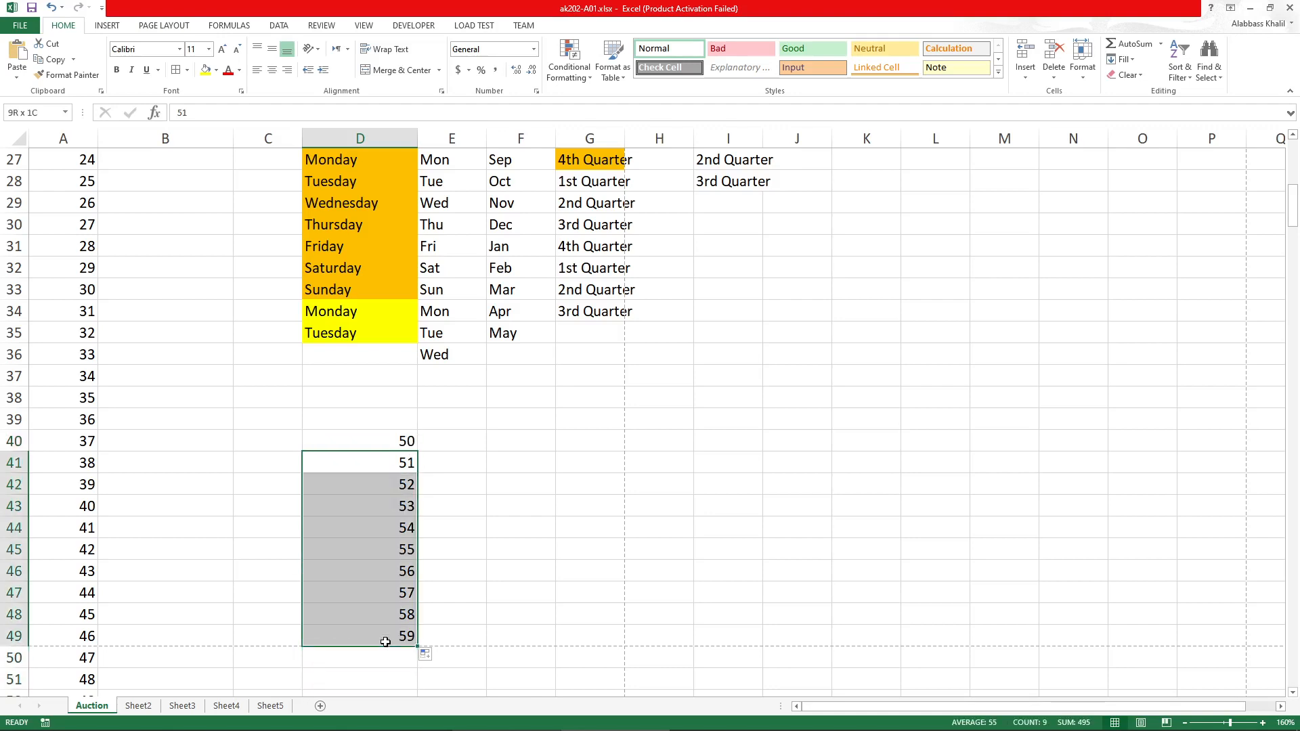
pyautogui.press('Delete')
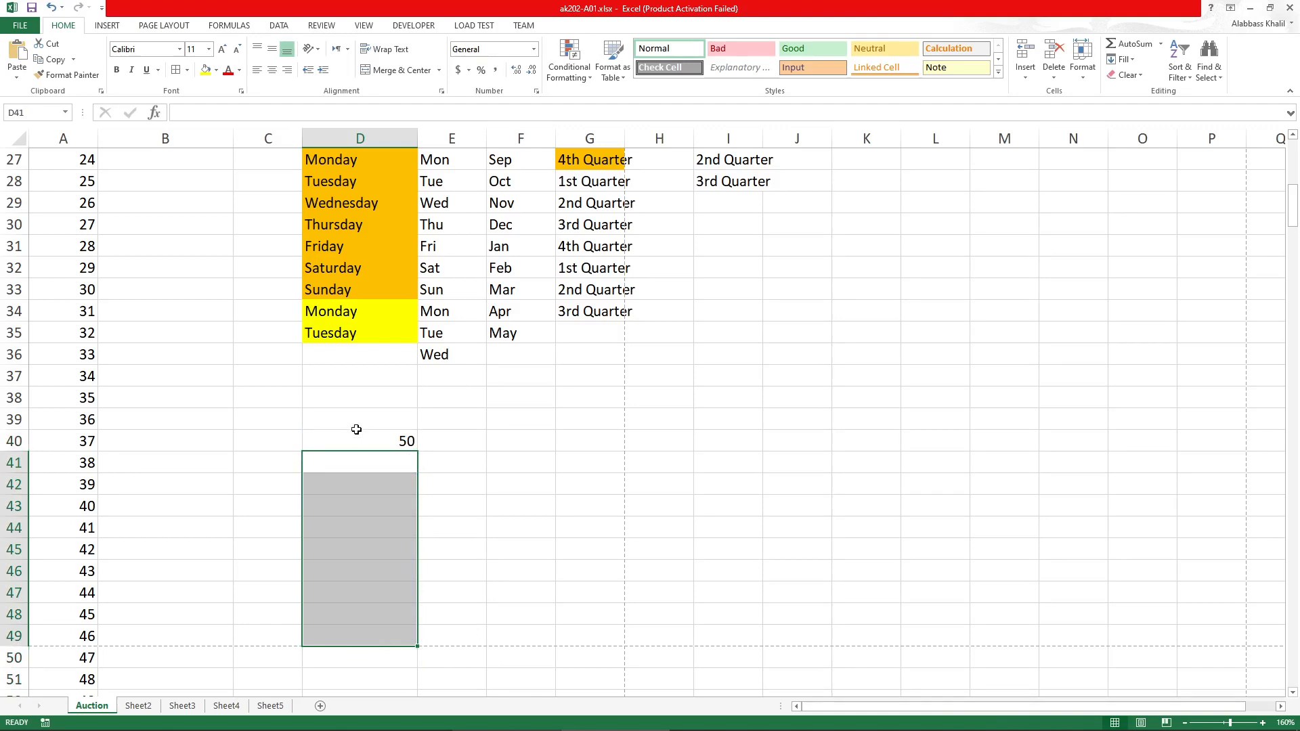
# Enter 55 in D41 and Auto Fill the D40:D41 pattern down to D49
pyautogui.click(398, 468)
pyautogui.write('55')
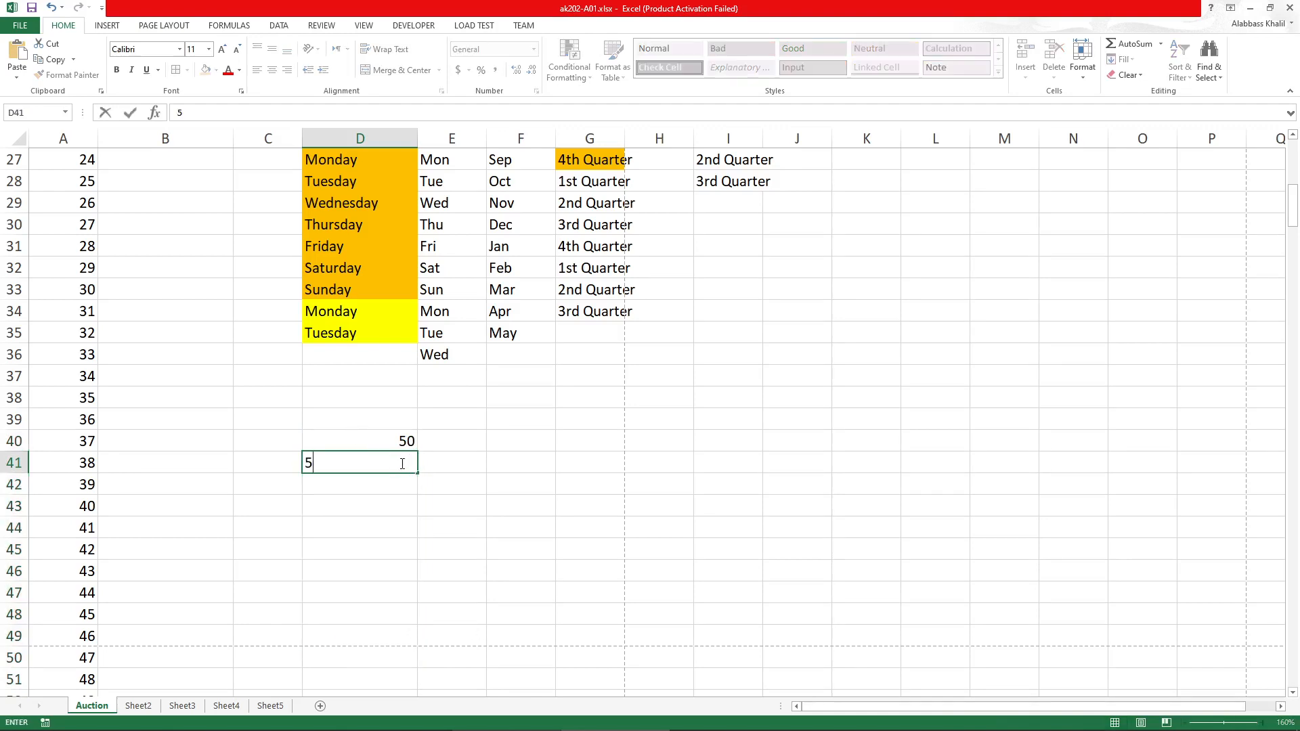
pyautogui.click(534, 500)
pyautogui.moveTo(364, 443); pyautogui.dragTo(423, 470)
pyautogui.click(450, 445)
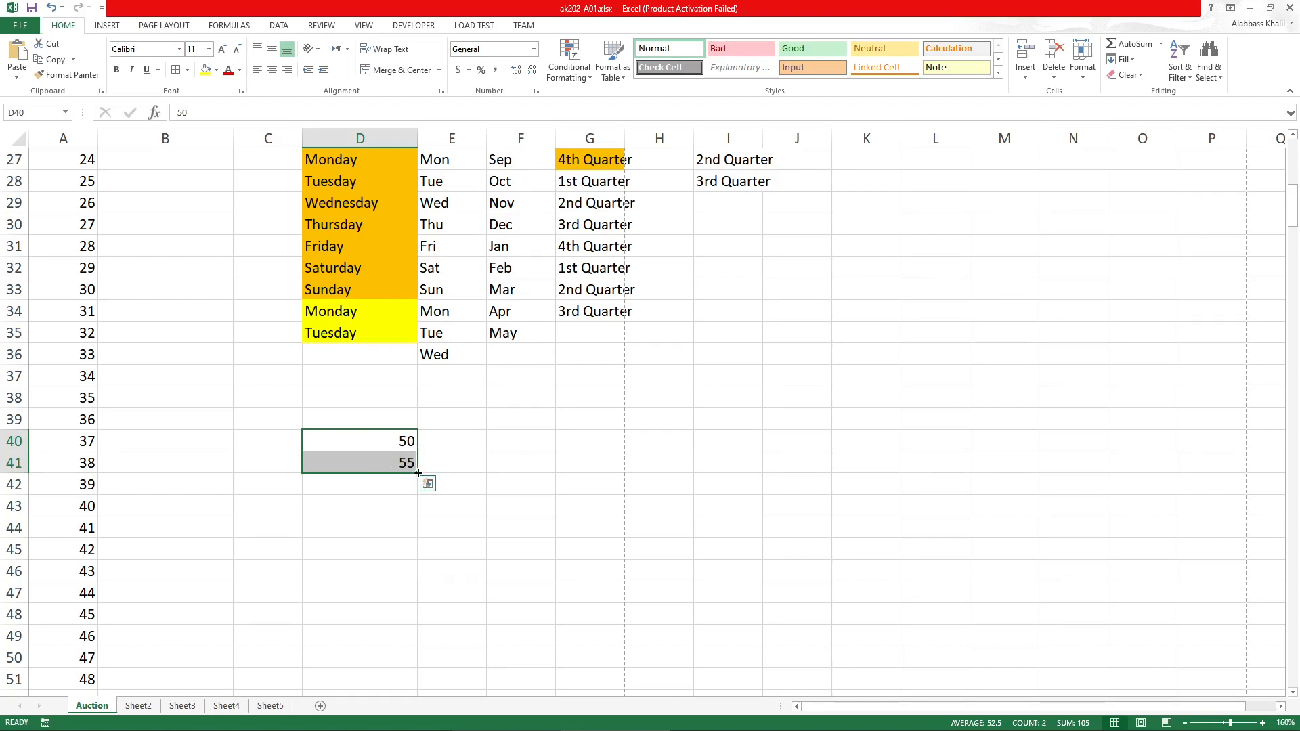
pyautogui.moveTo(418, 474); pyautogui.dragTo(420, 642)
pyautogui.click(547, 551)
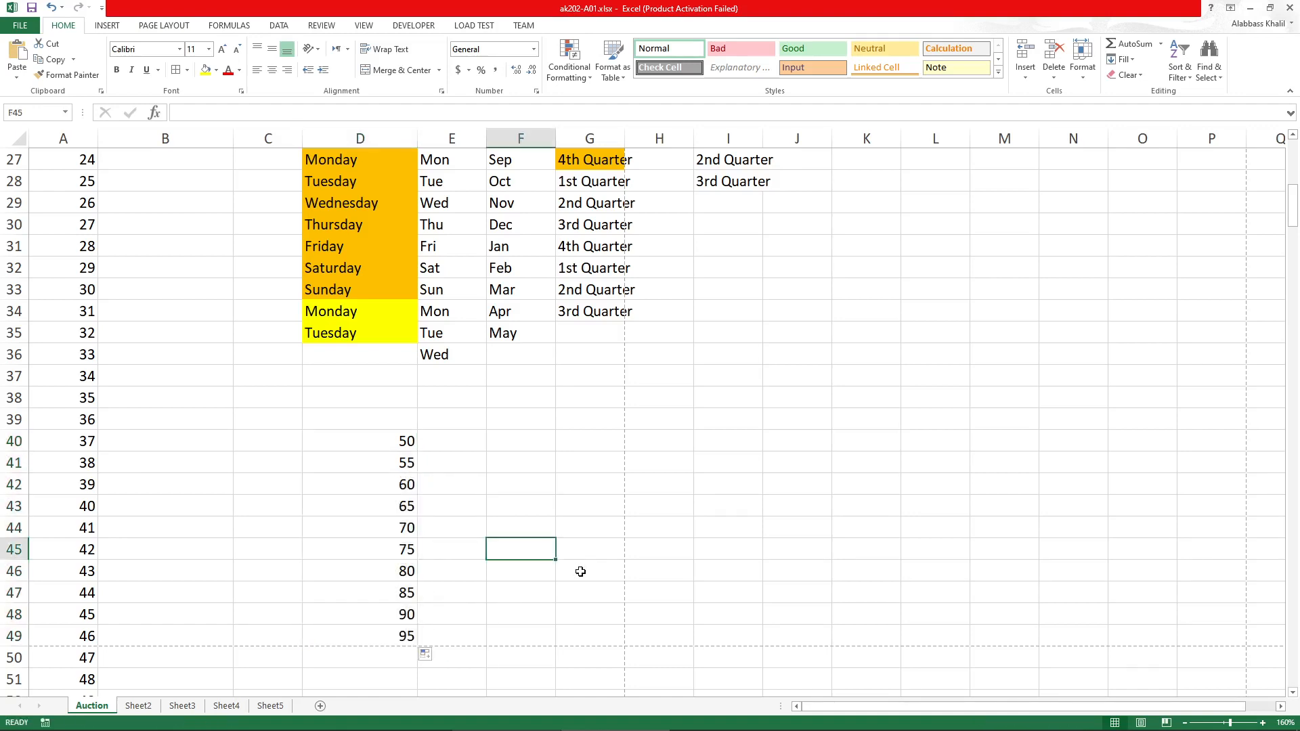
# Extend the D40:D41 number pattern upward to D38 with Auto Fill
pyautogui.click(540, 437)
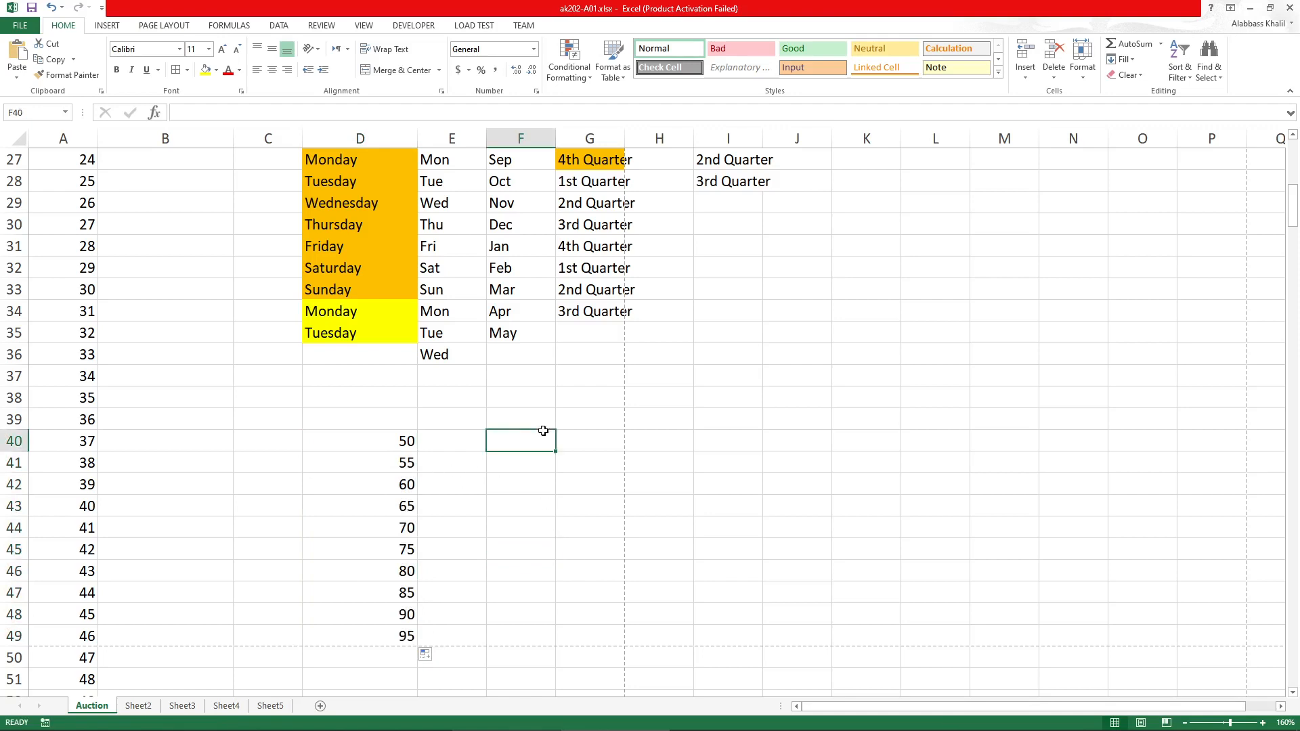
pyautogui.moveTo(404, 444)
pyautogui.mouseDown()
pyautogui.moveTo(416, 463)
pyautogui.moveTo(418, 432)
pyautogui.moveTo(416, 446)
pyautogui.mouseUp()
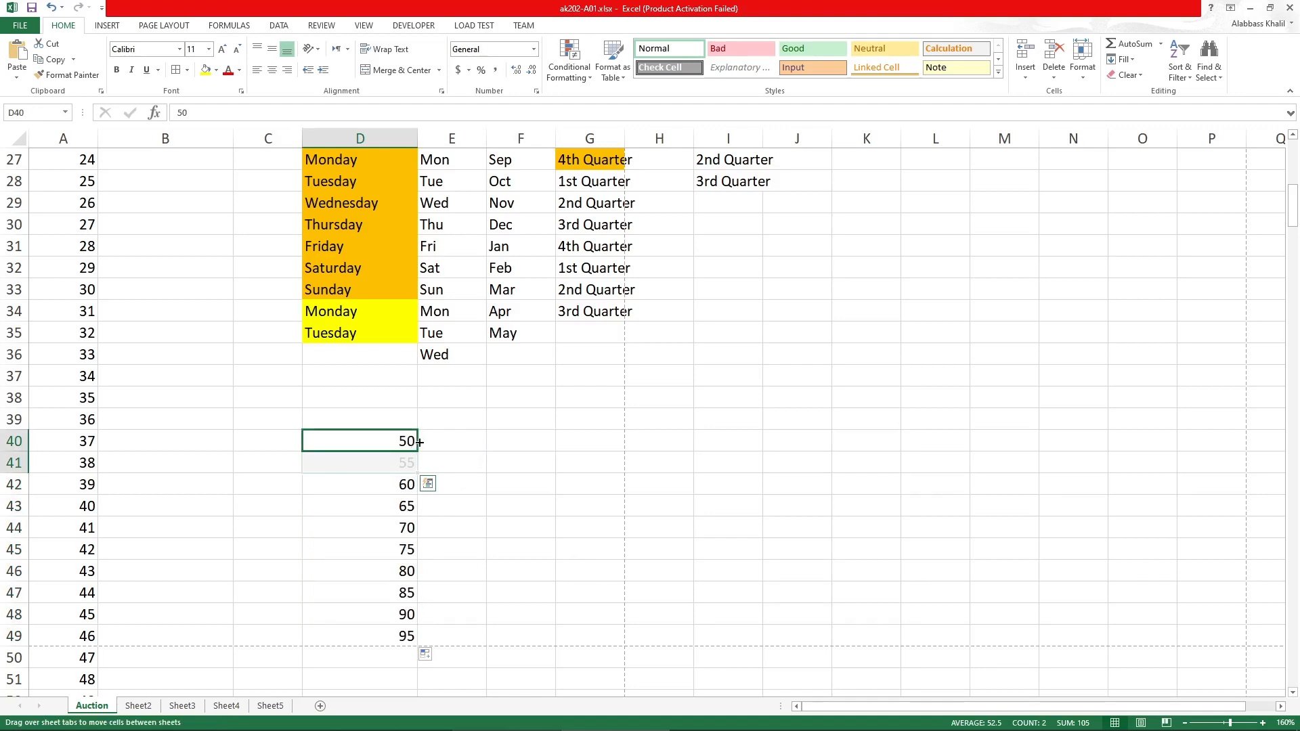
pyautogui.moveTo(420, 442); pyautogui.dragTo(416, 386)
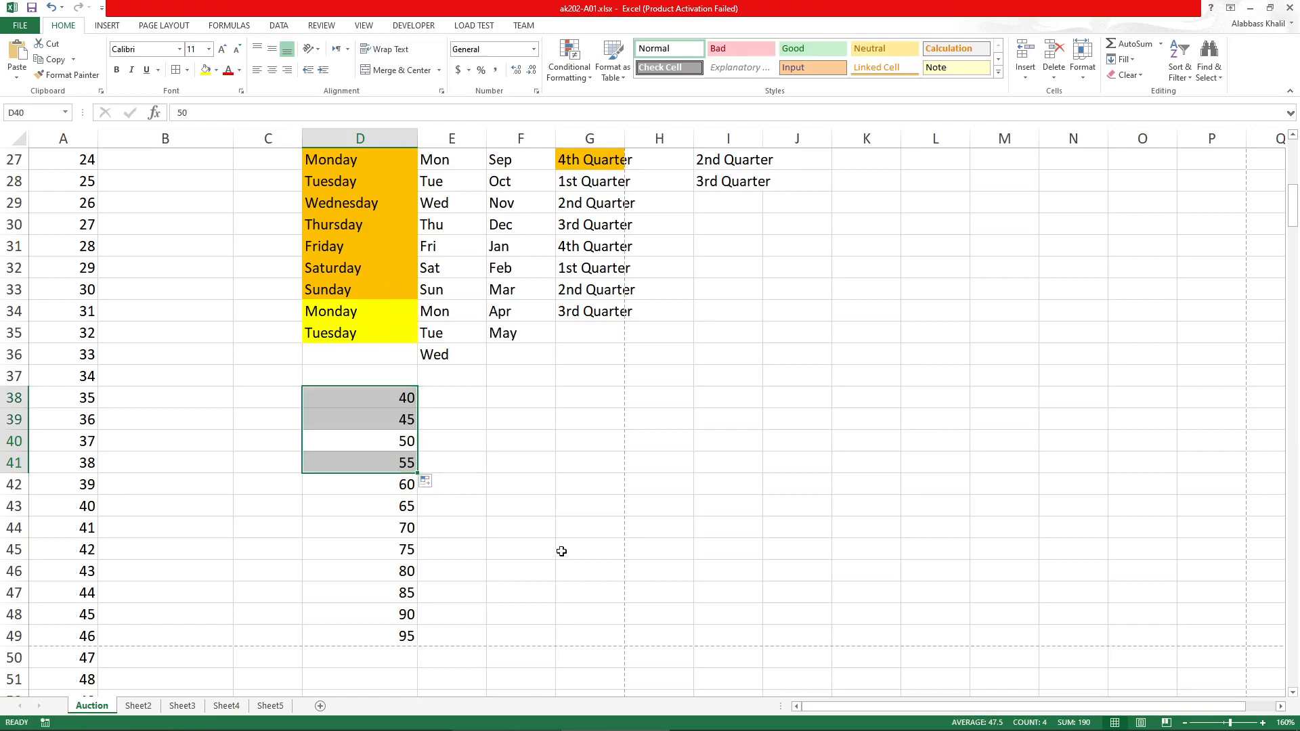
# Enter 50 in F40 and 45 in F41
pyautogui.click(534, 438)
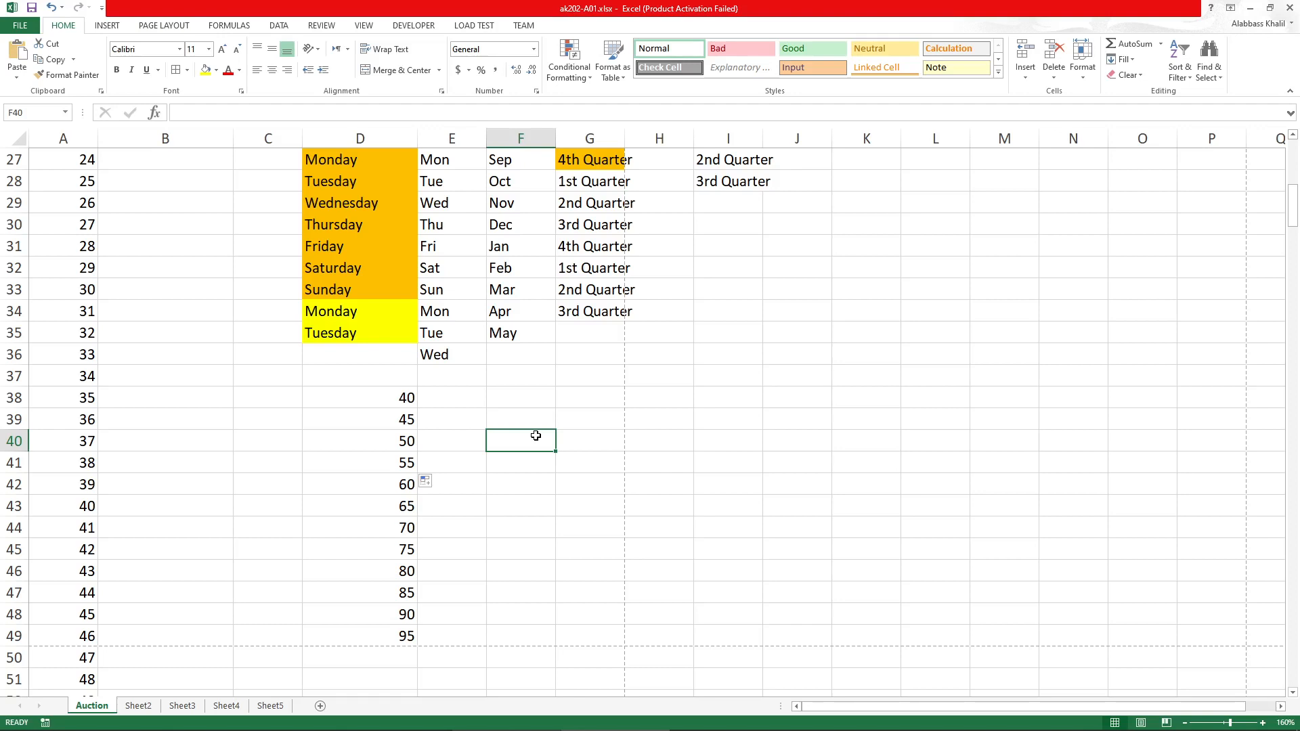
pyautogui.write('50')
pyautogui.press('Return')
pyautogui.write('45')
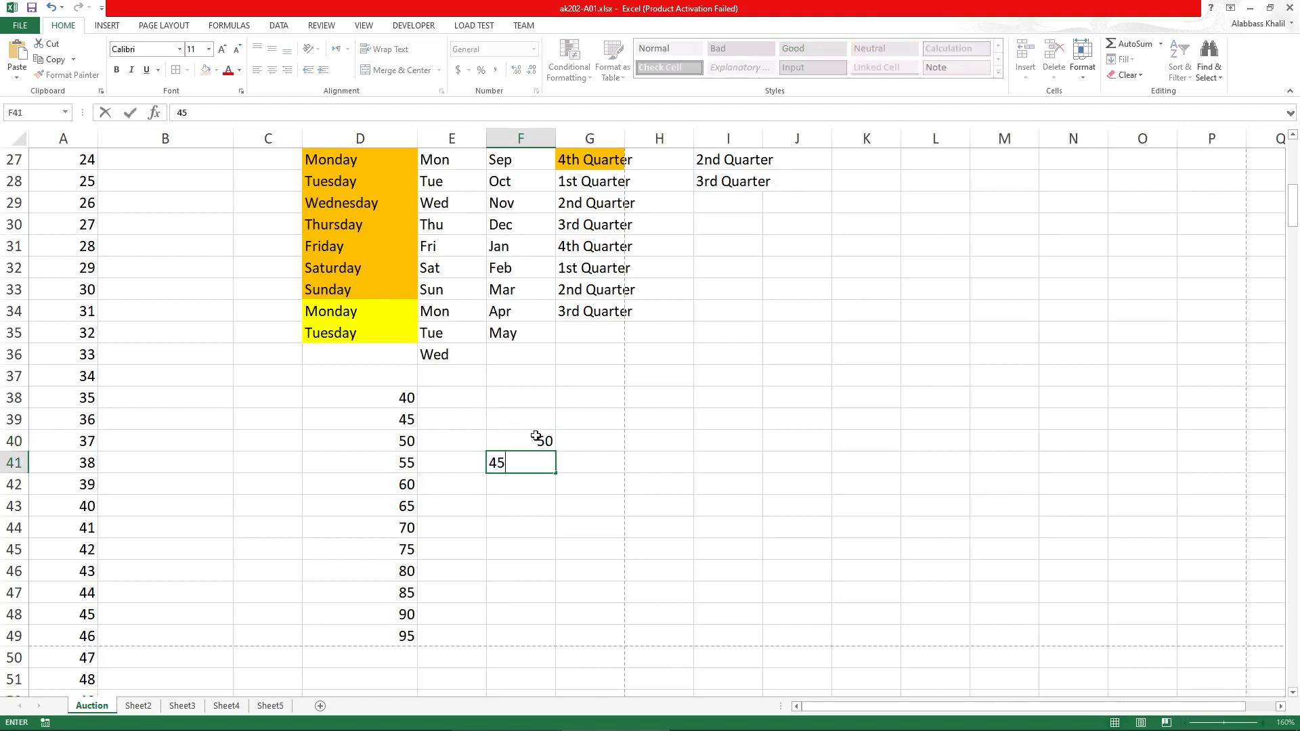
pyautogui.press('Return')
# Auto Fill the decreasing F40:F41 pattern down to F53 and check its last cells
pyautogui.click(519, 442)
pyautogui.moveTo(519, 441); pyautogui.dragTo(551, 652)
pyautogui.click(567, 574)
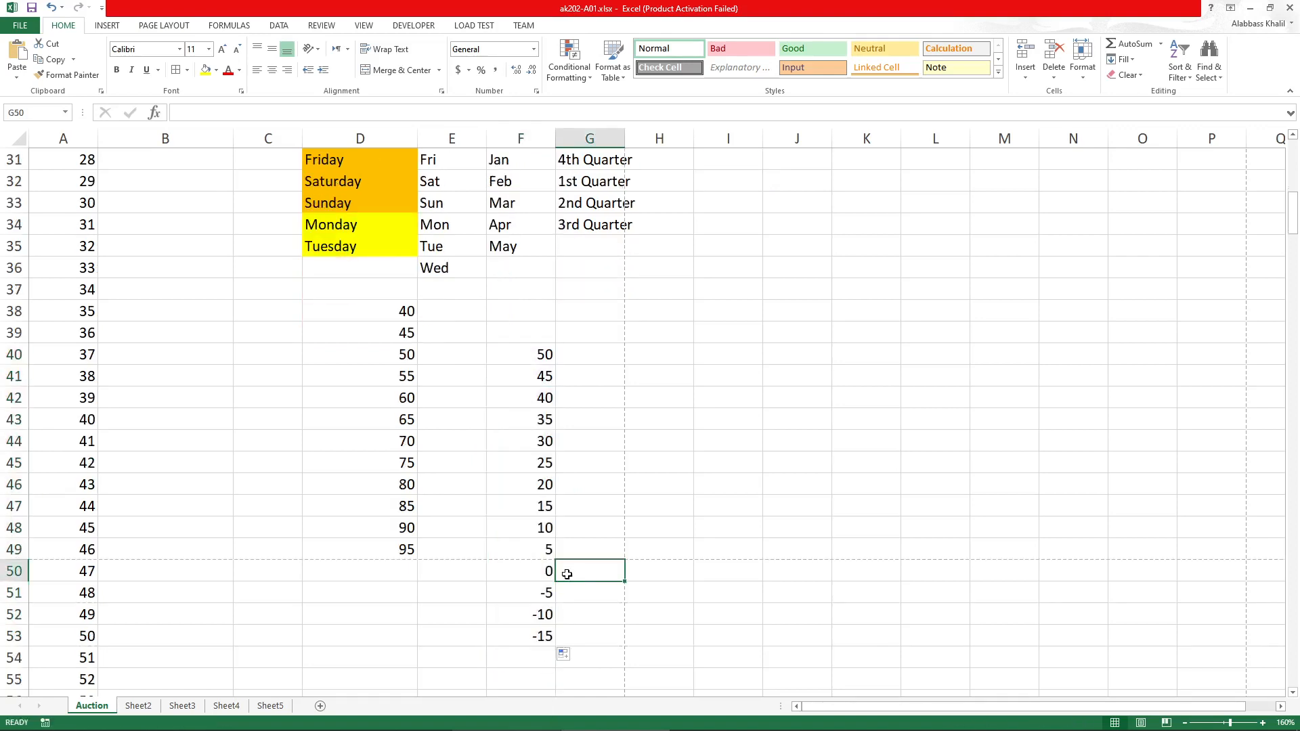
pyautogui.click(547, 574)
pyautogui.click(550, 590)
pyautogui.click(536, 615)
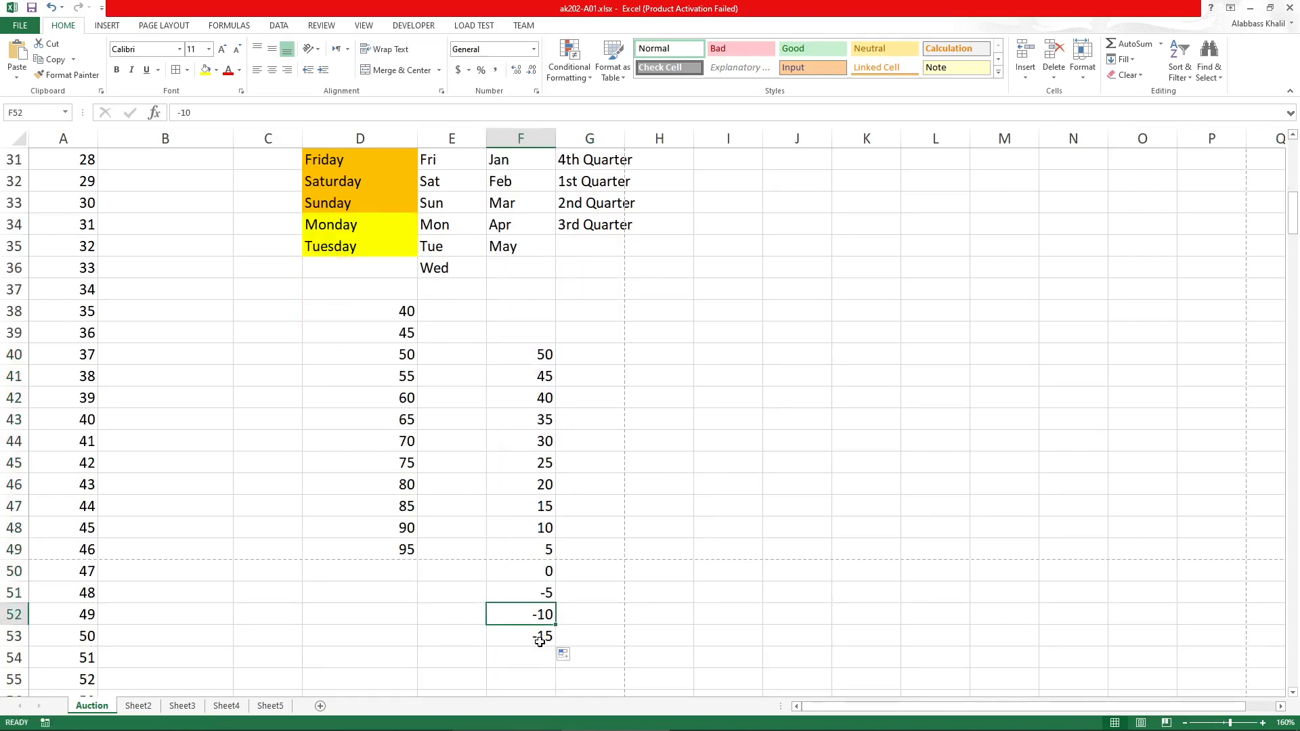
pyautogui.click(539, 640)
pyautogui.scroll(2, 653, 525)
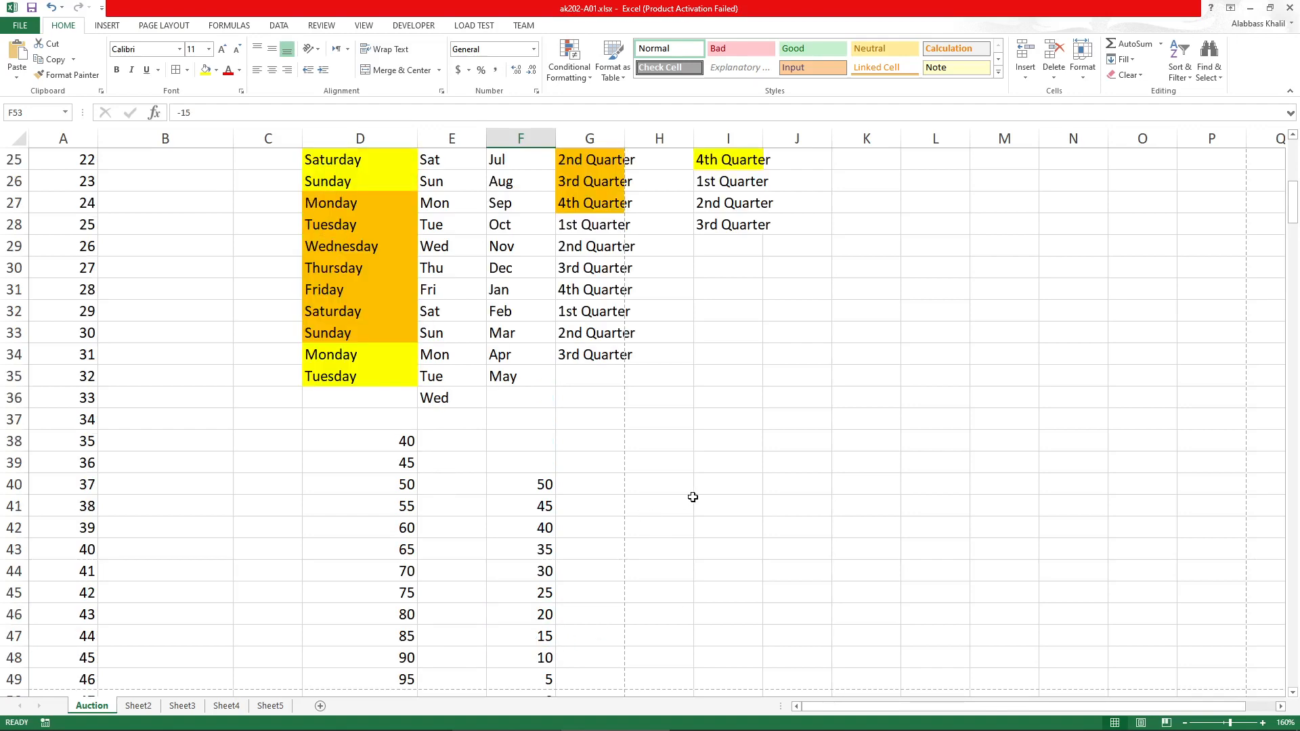
# Enter the times 10:30 in H39 and 10:40 in I39
pyautogui.click(687, 468)
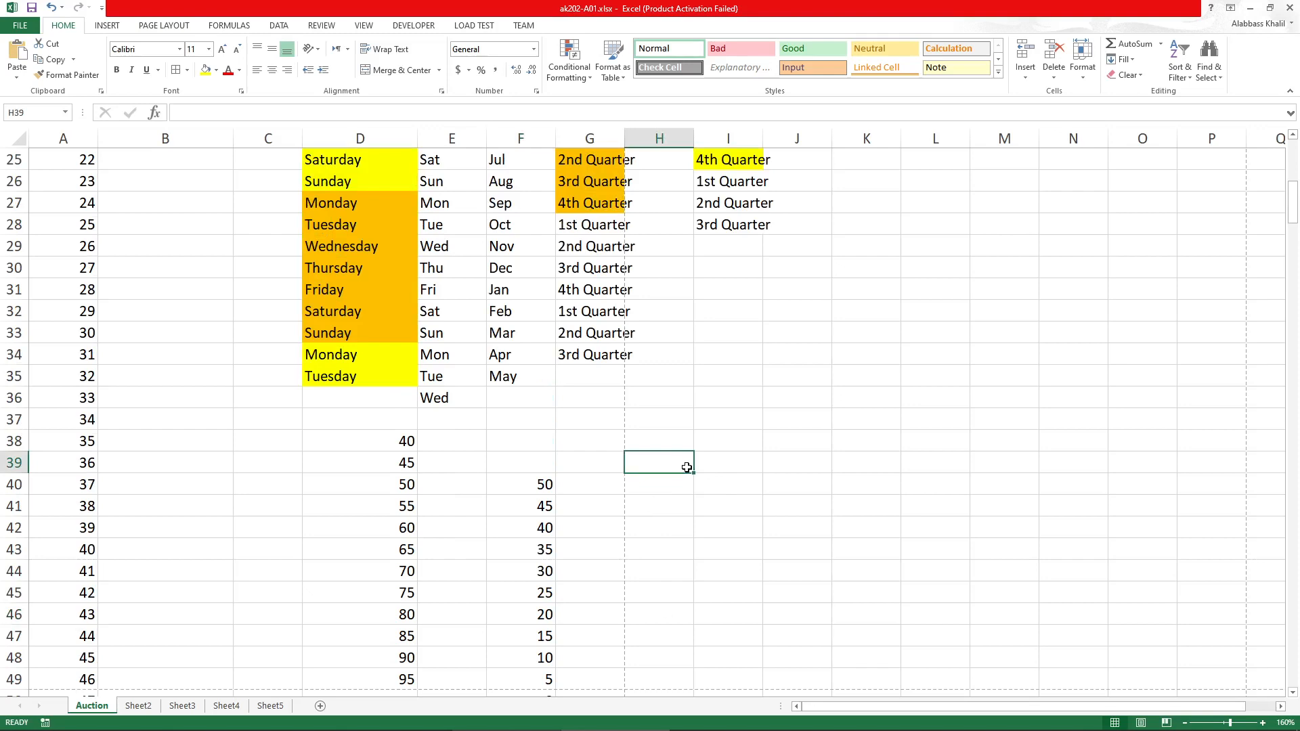
pyautogui.write('10:30')
pyautogui.press('Tab')
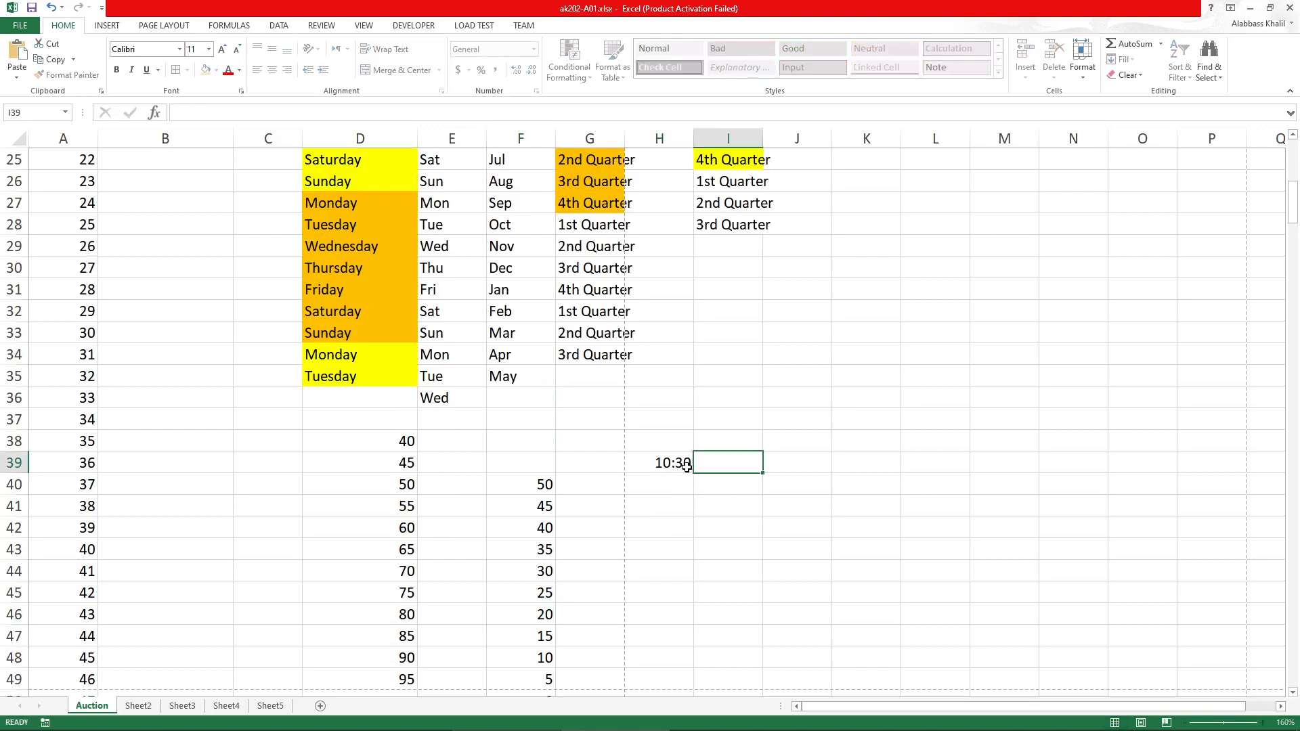
pyautogui.write('10:1')
pyautogui.press('BackSpace')
pyautogui.write('40')
pyautogui.press('Return')
# Auto Fill the H39:I39 time pattern across to P39 and check the filled times
pyautogui.moveTo(687, 467); pyautogui.dragTo(1239, 439)
pyautogui.click(908, 535)
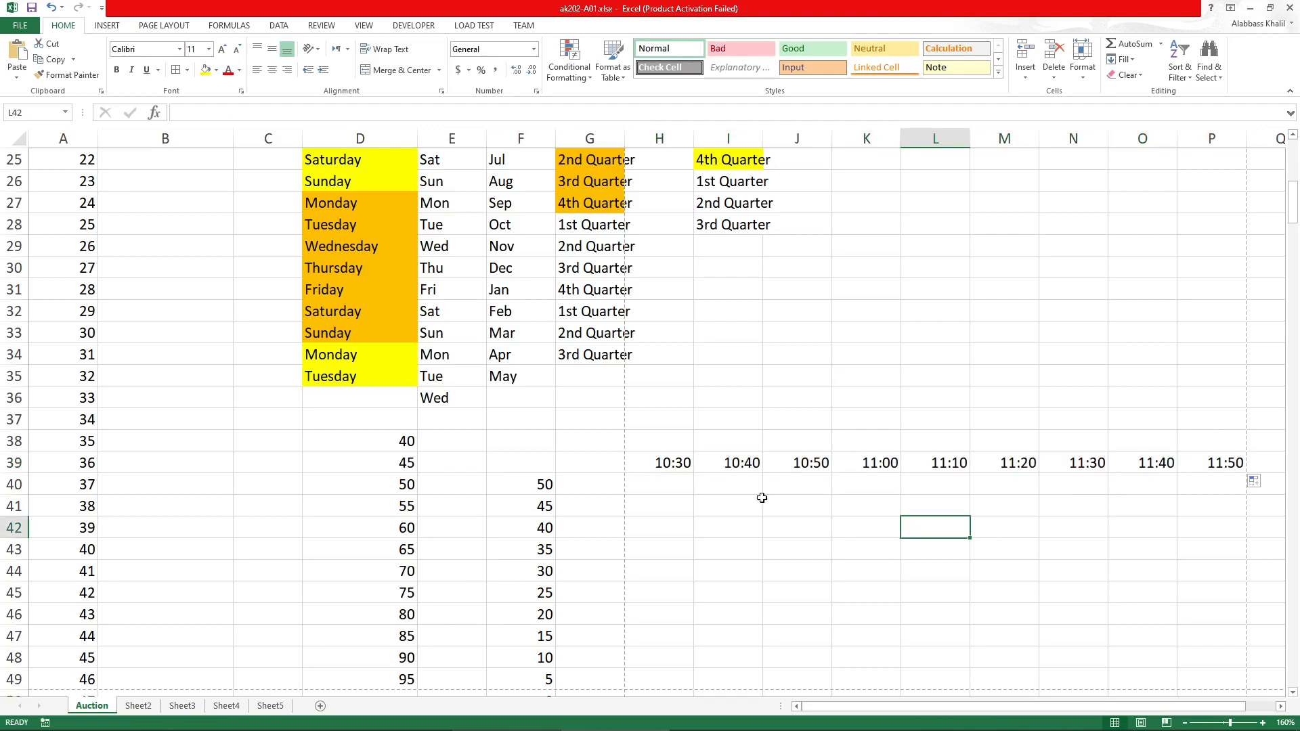
pyautogui.click(749, 463)
pyautogui.click(773, 463)
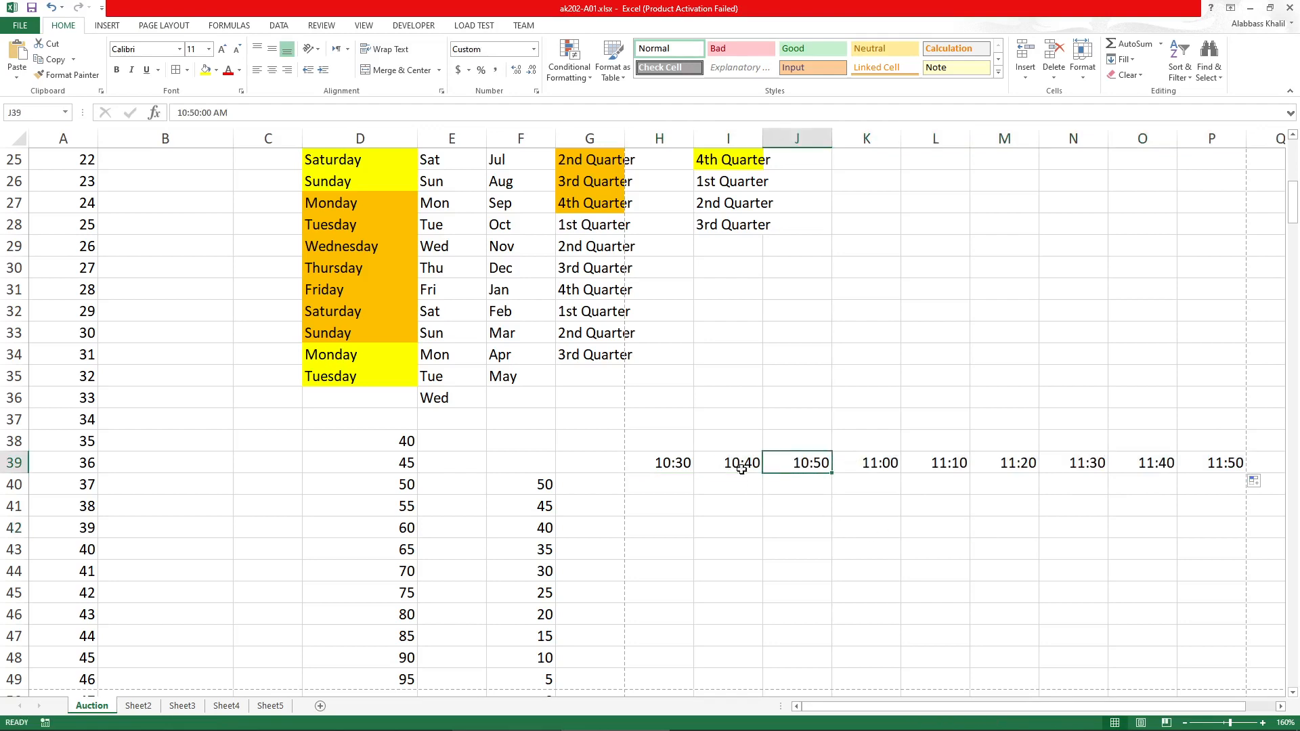
pyautogui.moveTo(667, 474); pyautogui.dragTo(797, 469)
pyautogui.click(870, 466)
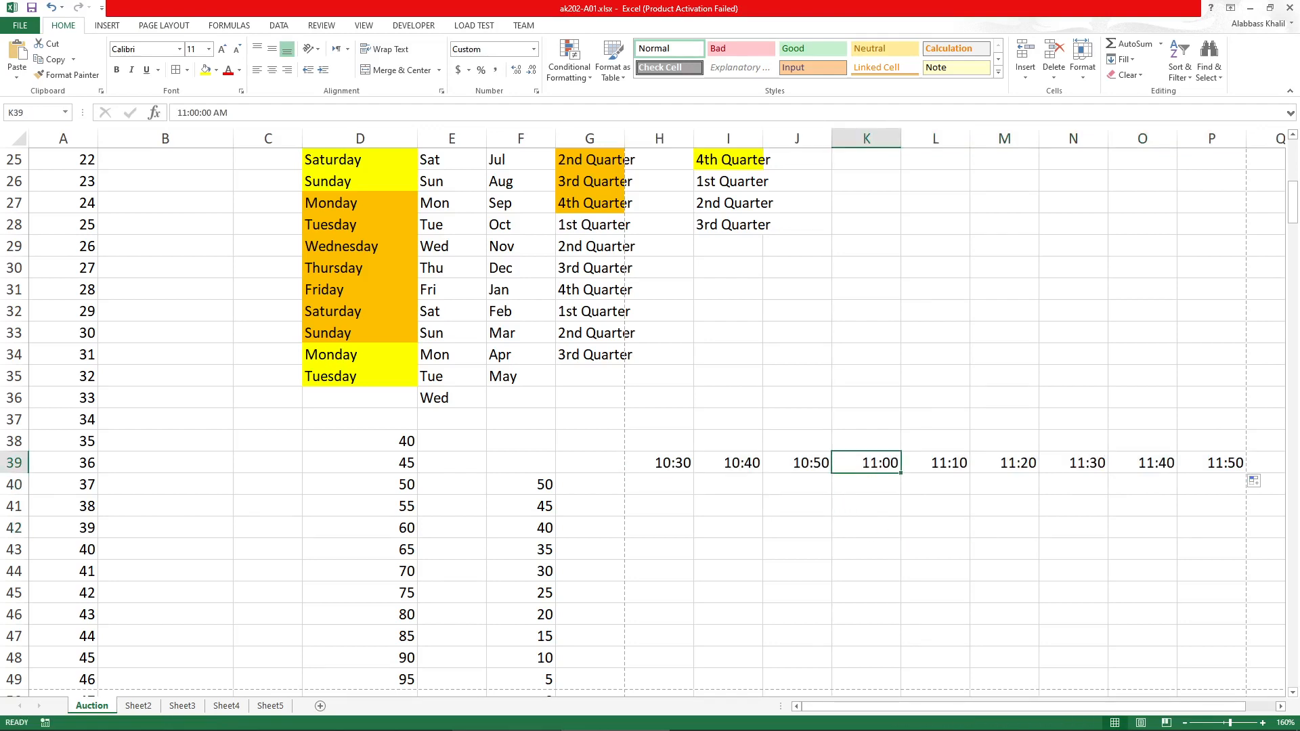
# Switch to the instructions PDF in Acrobat Reader and circle the Year by Year label and its 10-Sep-21 date under instruction 22
pyautogui.click(488, 721)
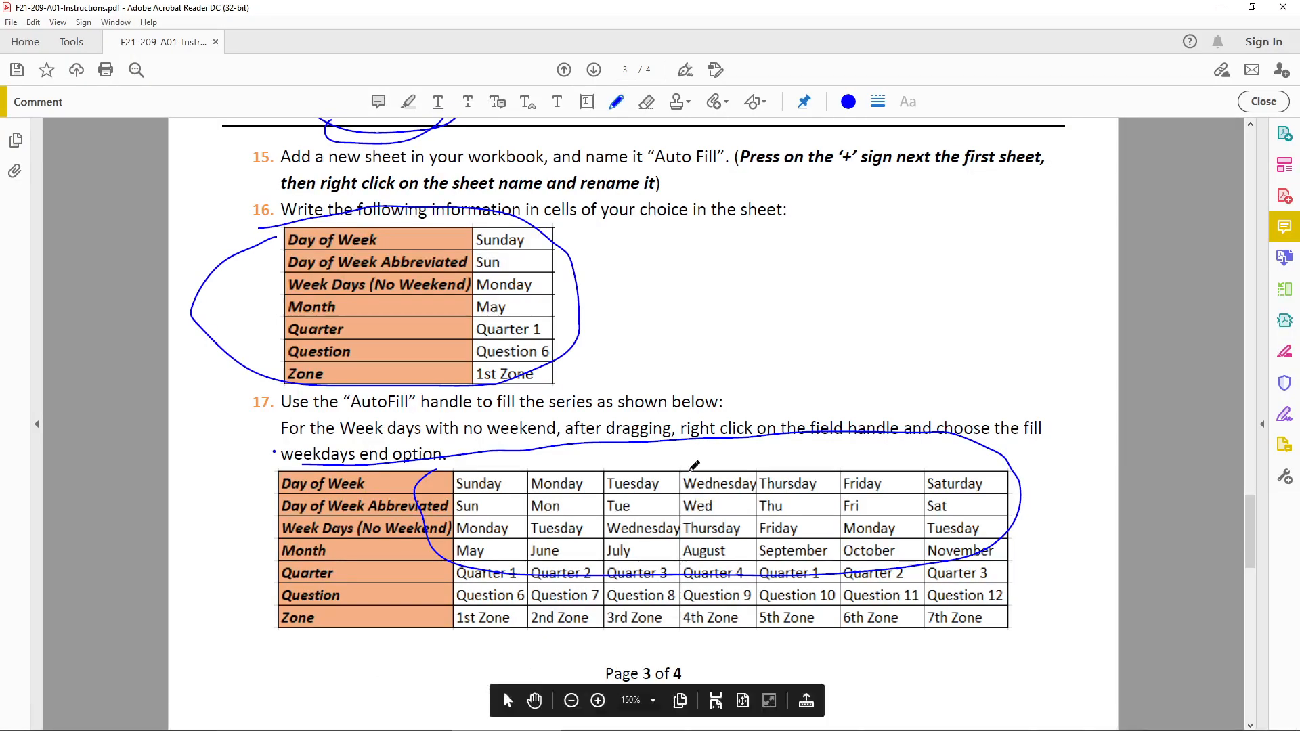
pyautogui.scroll(-6, 693, 467)
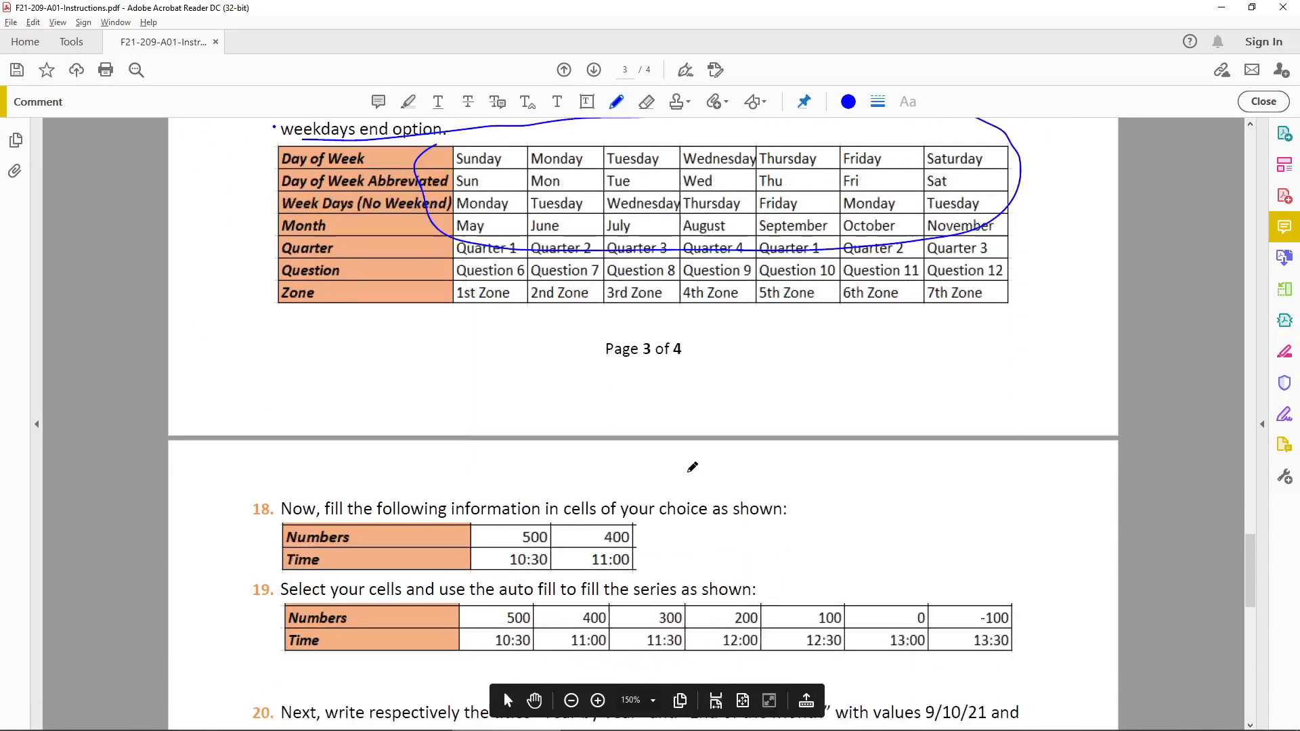
pyautogui.scroll(-1, 692, 467)
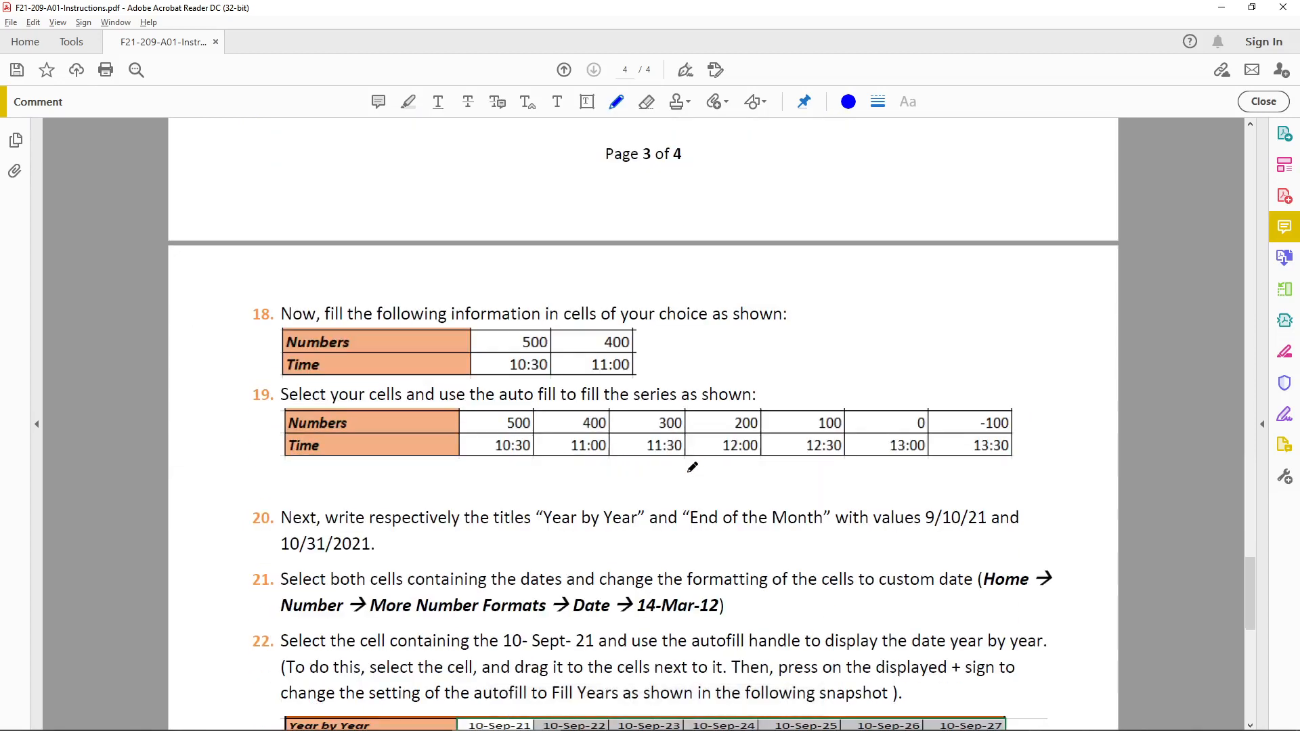
pyautogui.scroll(-4, 692, 466)
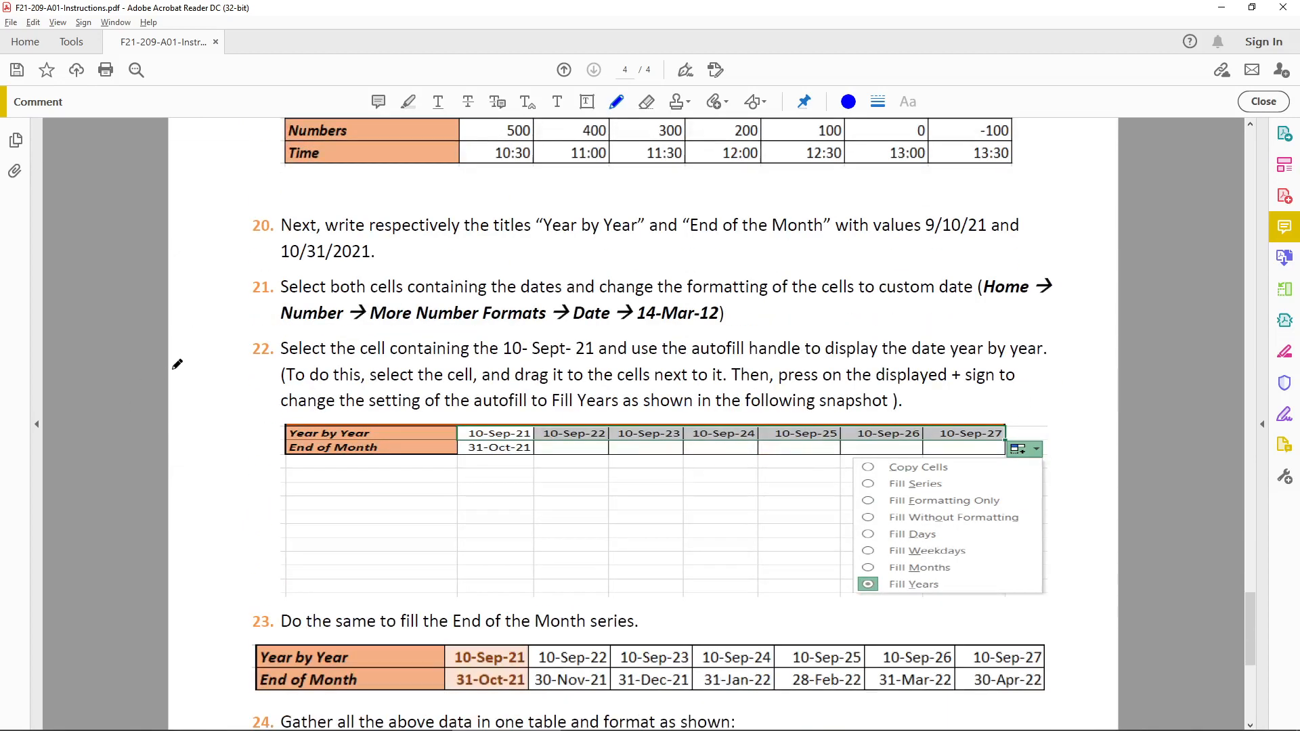
pyautogui.moveTo(263, 417)
pyautogui.mouseDown()
pyautogui.moveTo(367, 401)
pyautogui.moveTo(431, 449)
pyautogui.moveTo(295, 439)
pyautogui.moveTo(307, 411)
pyautogui.mouseUp()
pyautogui.moveTo(451, 399)
pyautogui.mouseDown()
pyautogui.moveTo(474, 399)
pyautogui.moveTo(504, 454)
pyautogui.moveTo(474, 425)
pyautogui.moveTo(462, 447)
pyautogui.moveTo(506, 449)
pyautogui.mouseUp()
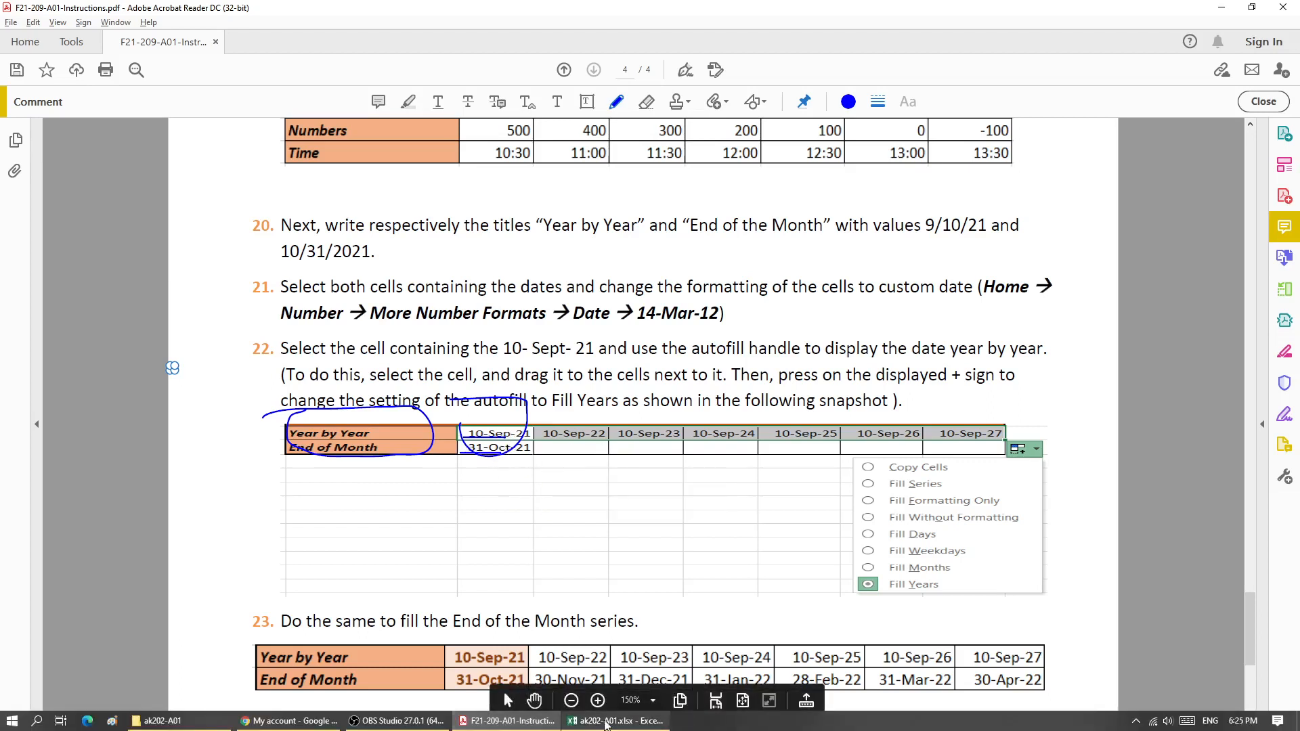
# Switch back to the Excel workbook and view the Auto Fill options for the time series in row 39
pyautogui.click(628, 723)
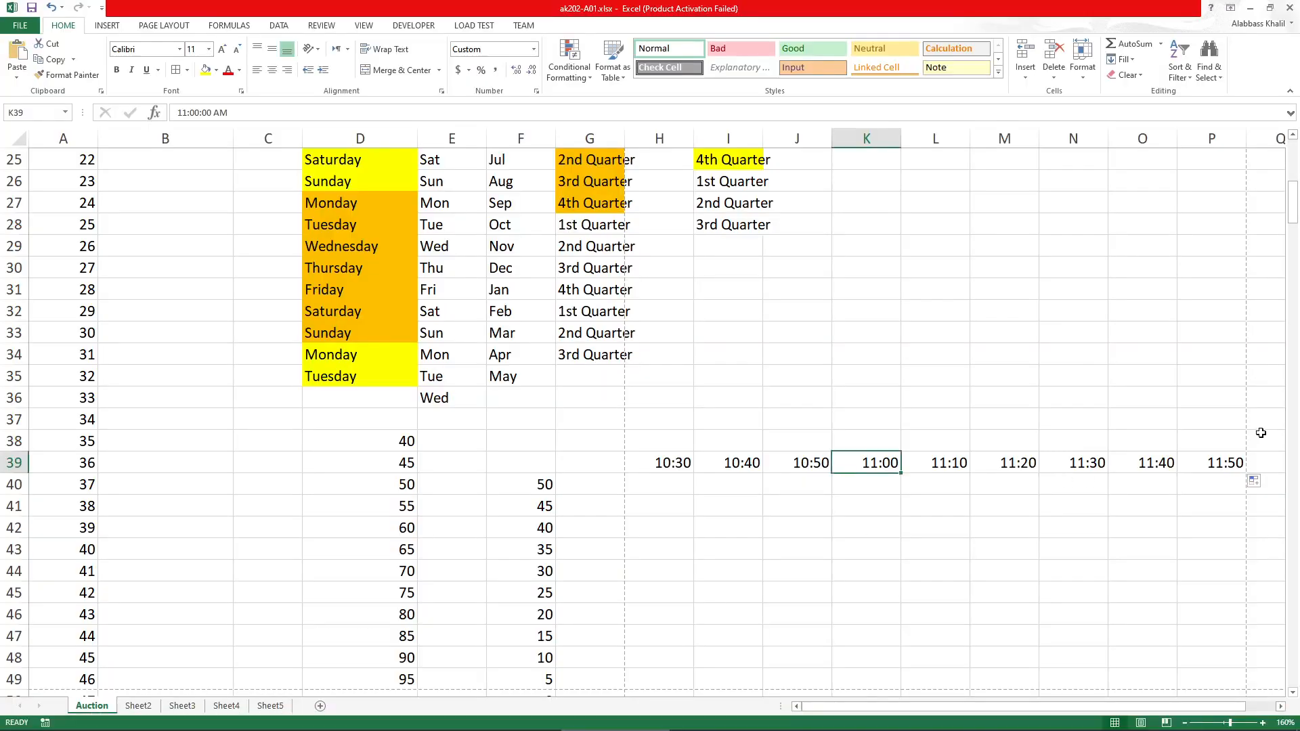
pyautogui.click(1256, 482)
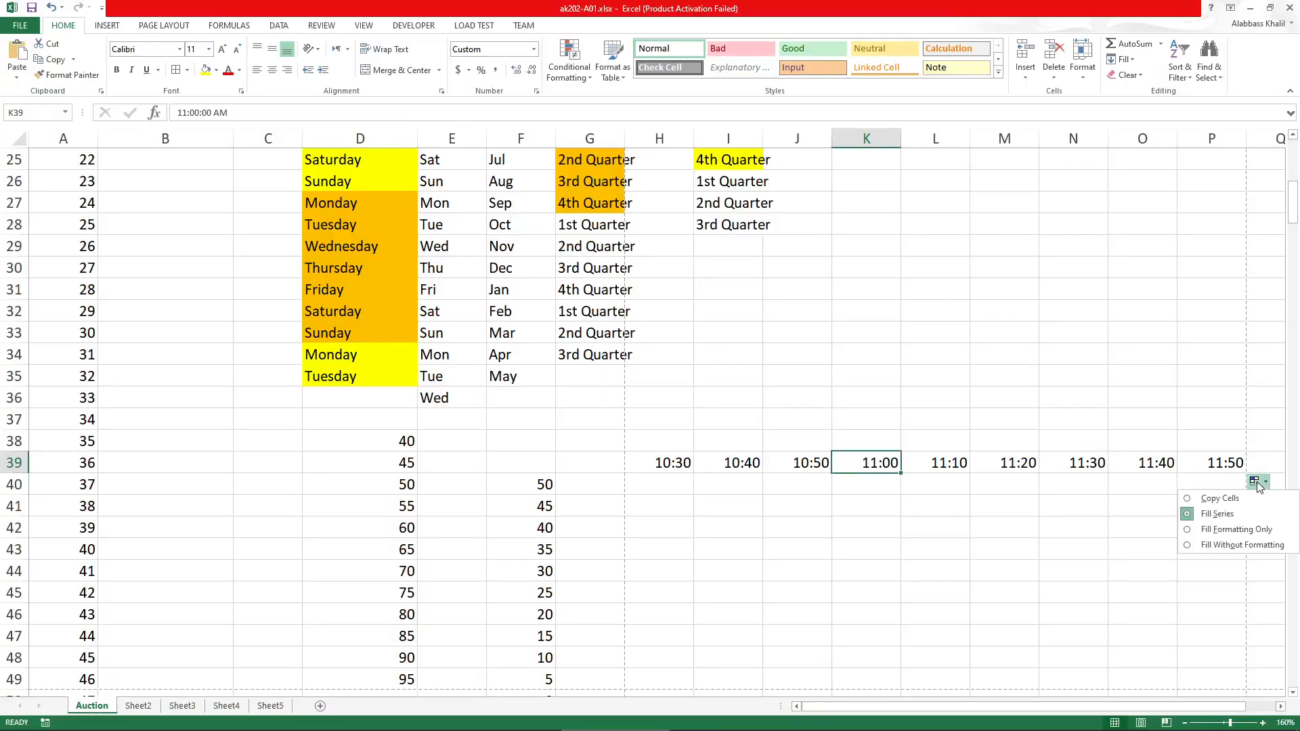
pyautogui.click(720, 549)
# Auto Fill D48:D49 down to D53 and review the available fill options
pyautogui.scroll(-1, 577, 519)
pyautogui.scroll(-1, 577, 519)
pyautogui.moveTo(409, 519); pyautogui.dragTo(428, 646)
pyautogui.click(429, 655)
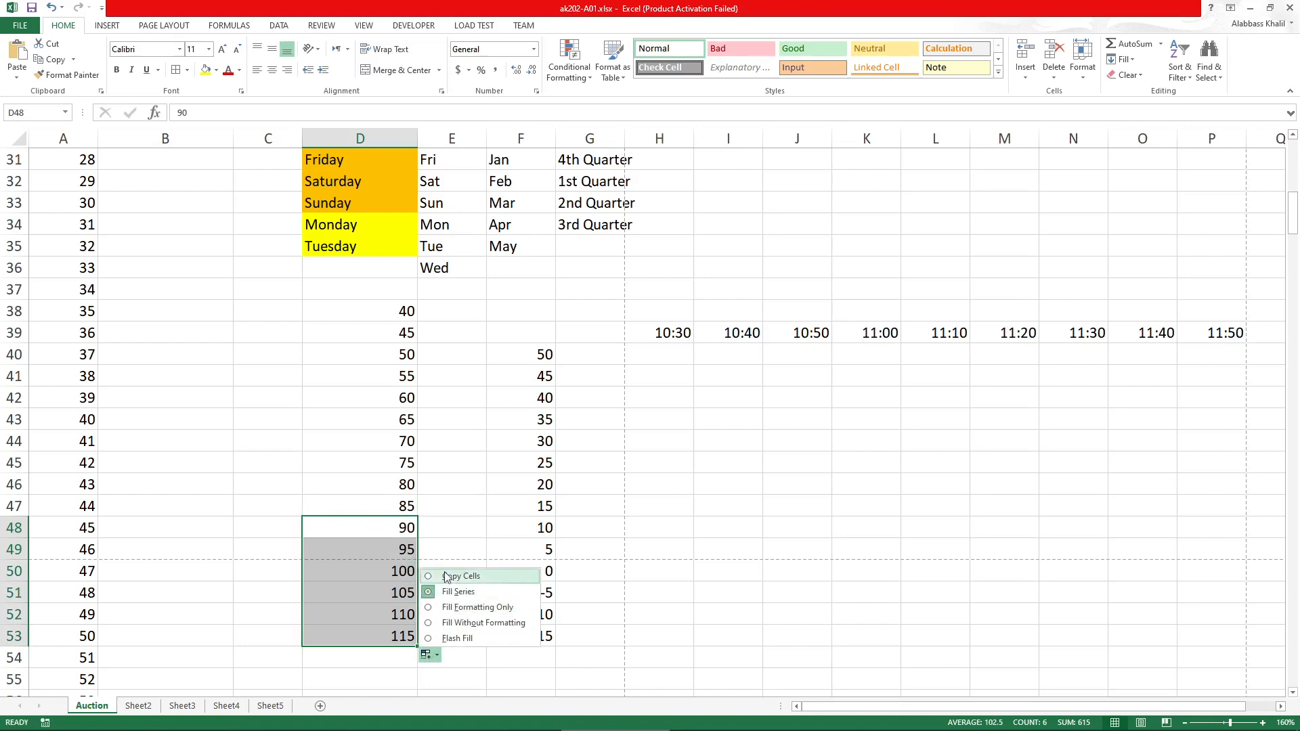
pyautogui.click(314, 457)
pyautogui.scroll(-13, 151, 468)
pyautogui.scroll(8, 109, 481)
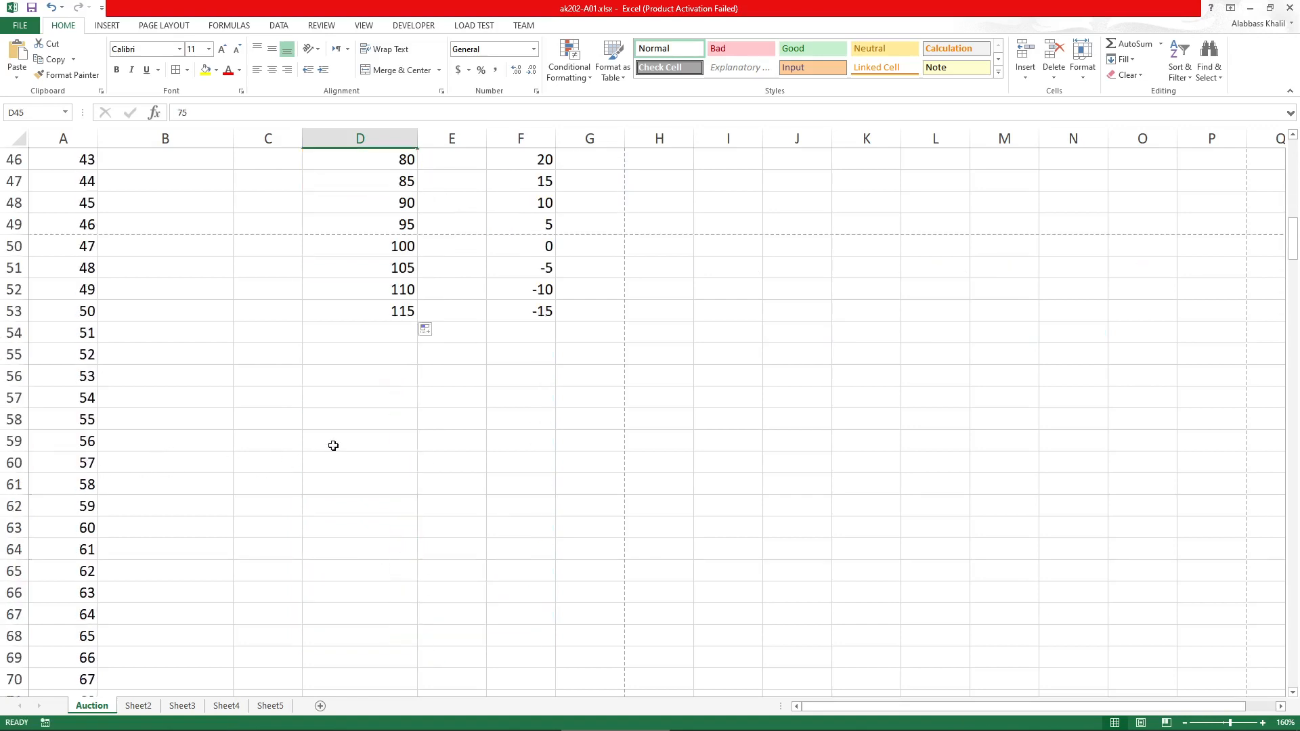
# Auto Fill cell D53 alone down to D59 and view its fill options
pyautogui.click(396, 310)
pyautogui.moveTo(417, 322); pyautogui.dragTo(413, 456)
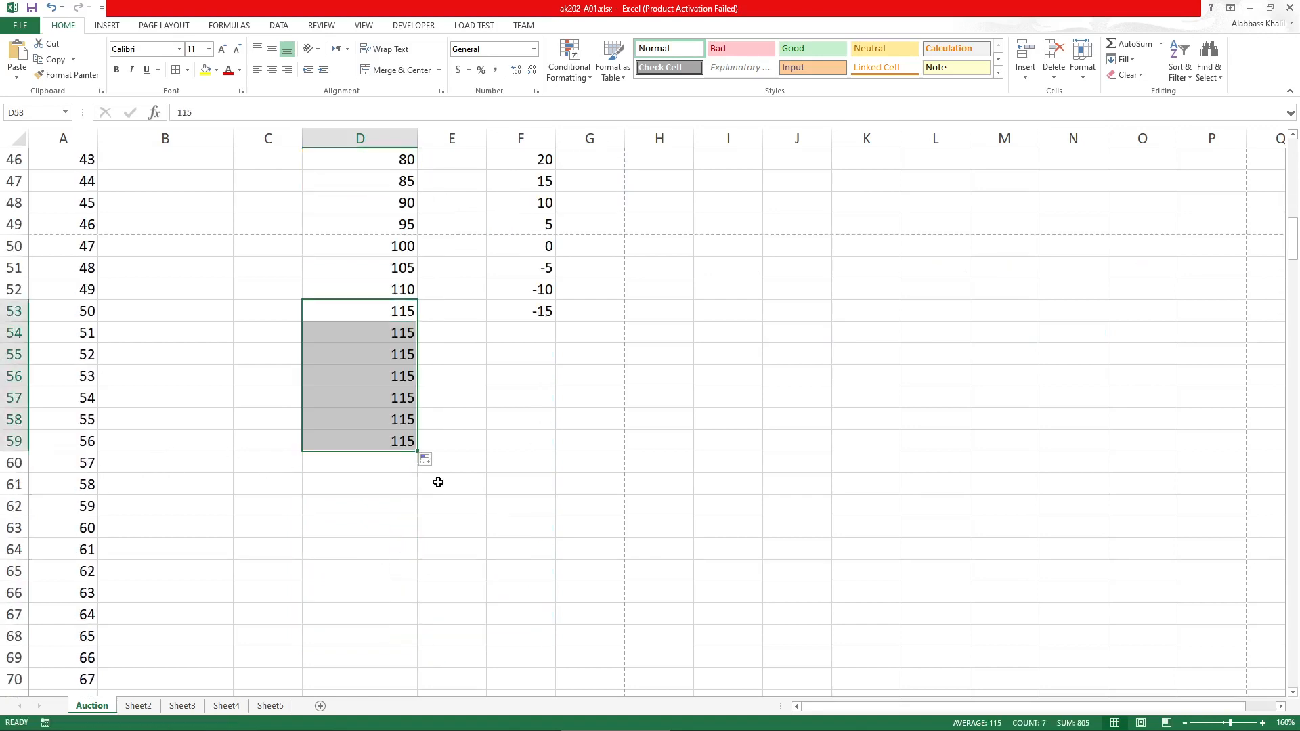
pyautogui.click(426, 460)
pyautogui.click(766, 369)
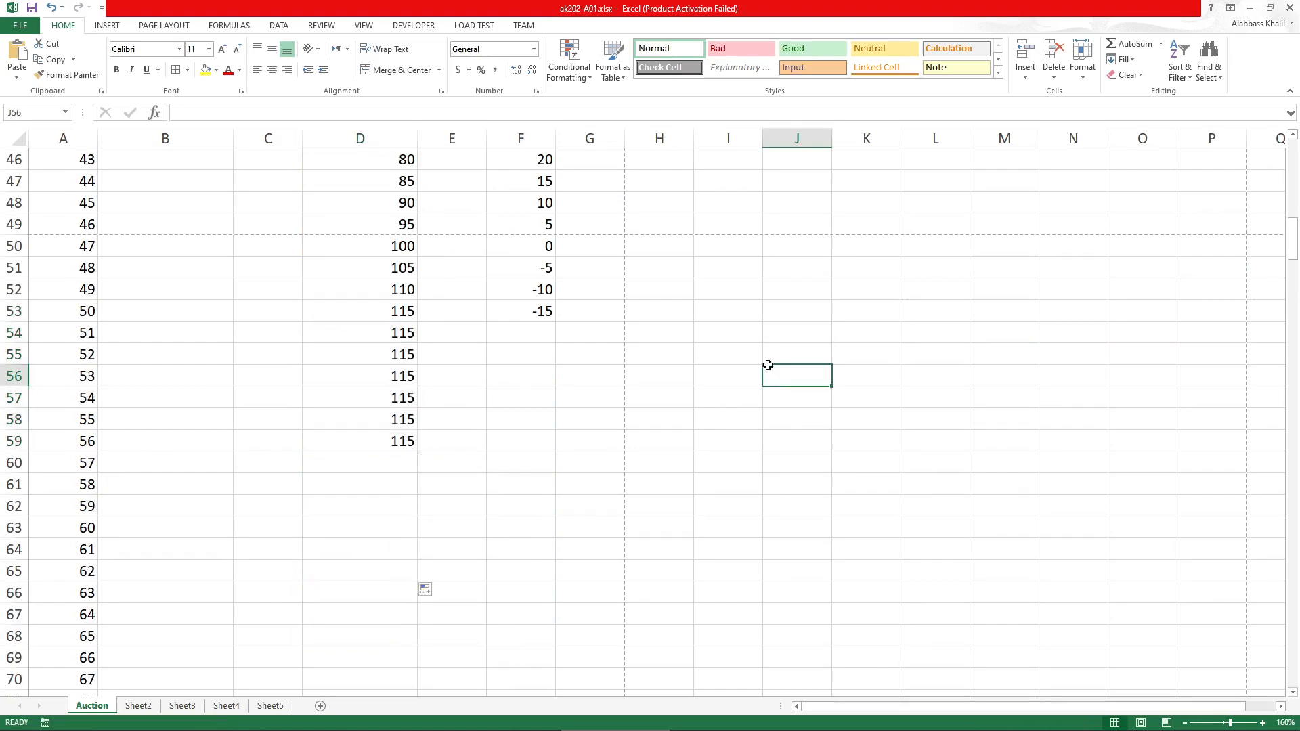
# Auto Fill the Tuesday cell D35 down to D37 and review the available fill options
pyautogui.scroll(9, 677, 380)
pyautogui.click(407, 508)
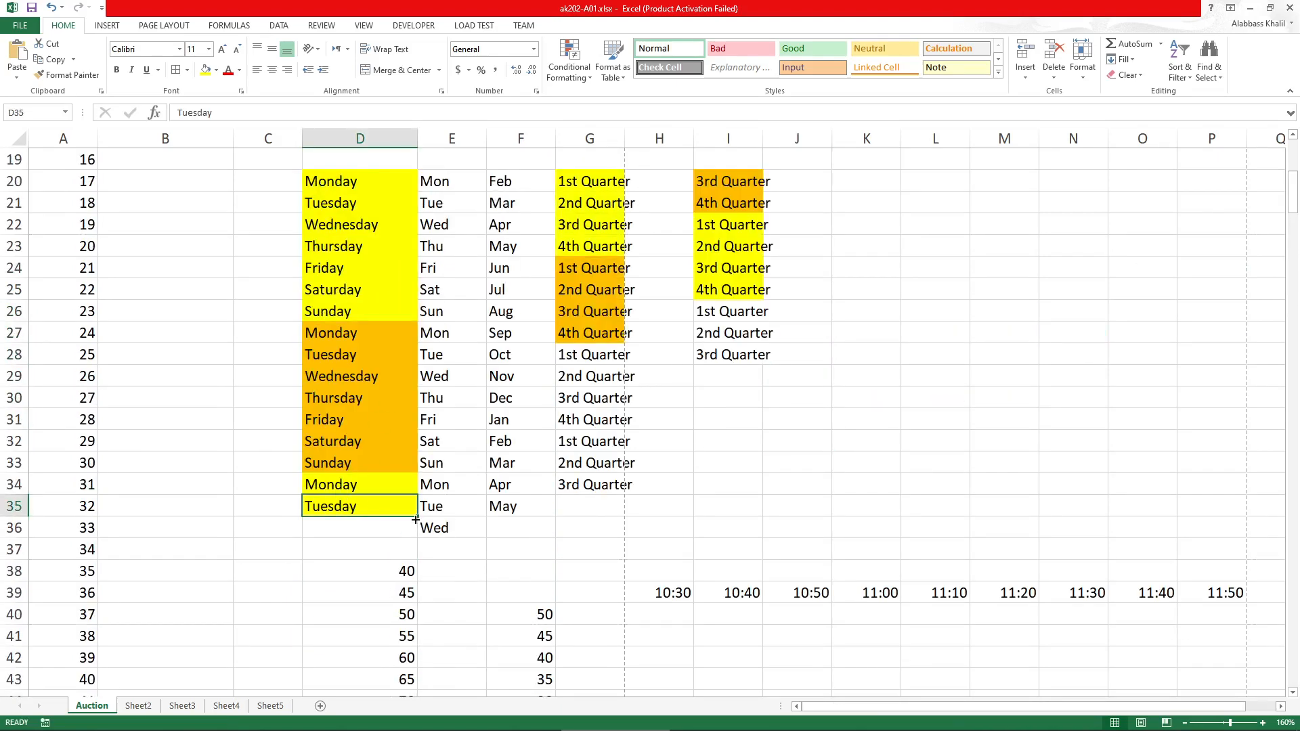
pyautogui.moveTo(416, 520); pyautogui.dragTo(415, 562)
pyautogui.click(432, 571)
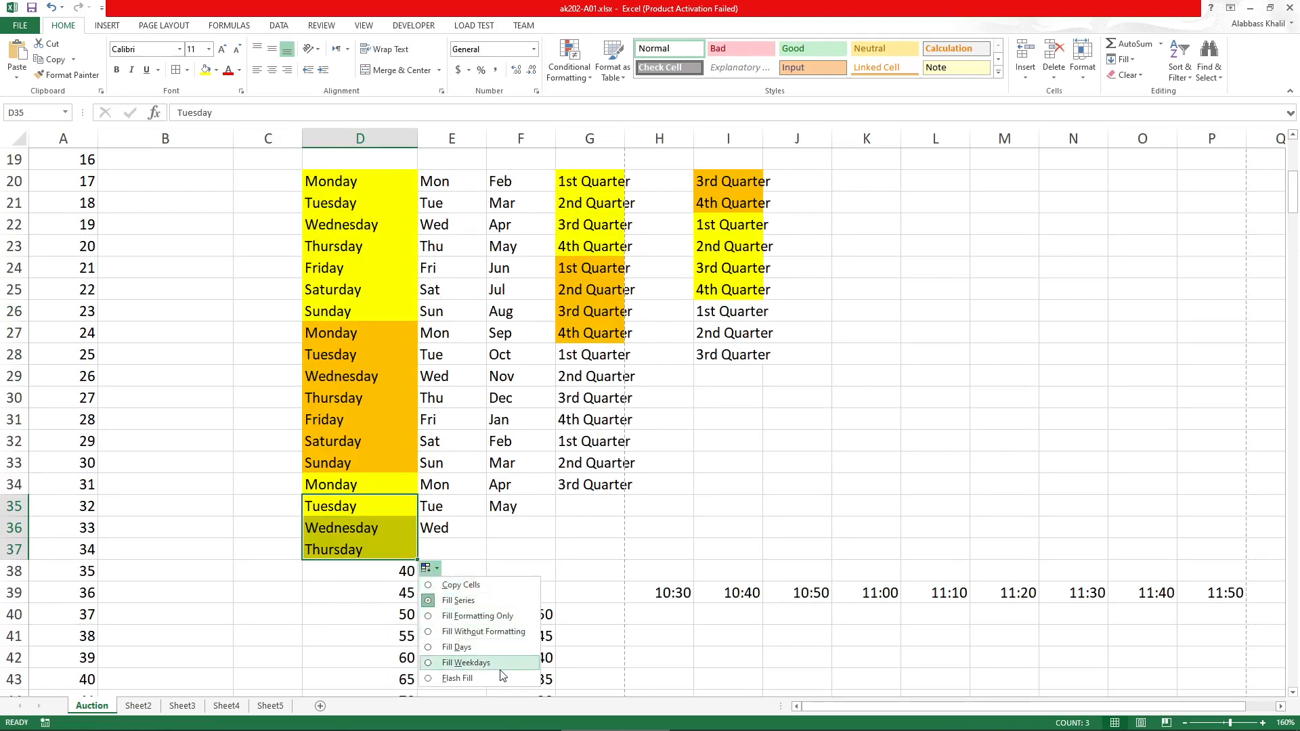
pyautogui.click(873, 435)
# Enter Monday in cell K20
pyautogui.scroll(2, 880, 432)
pyautogui.click(903, 325)
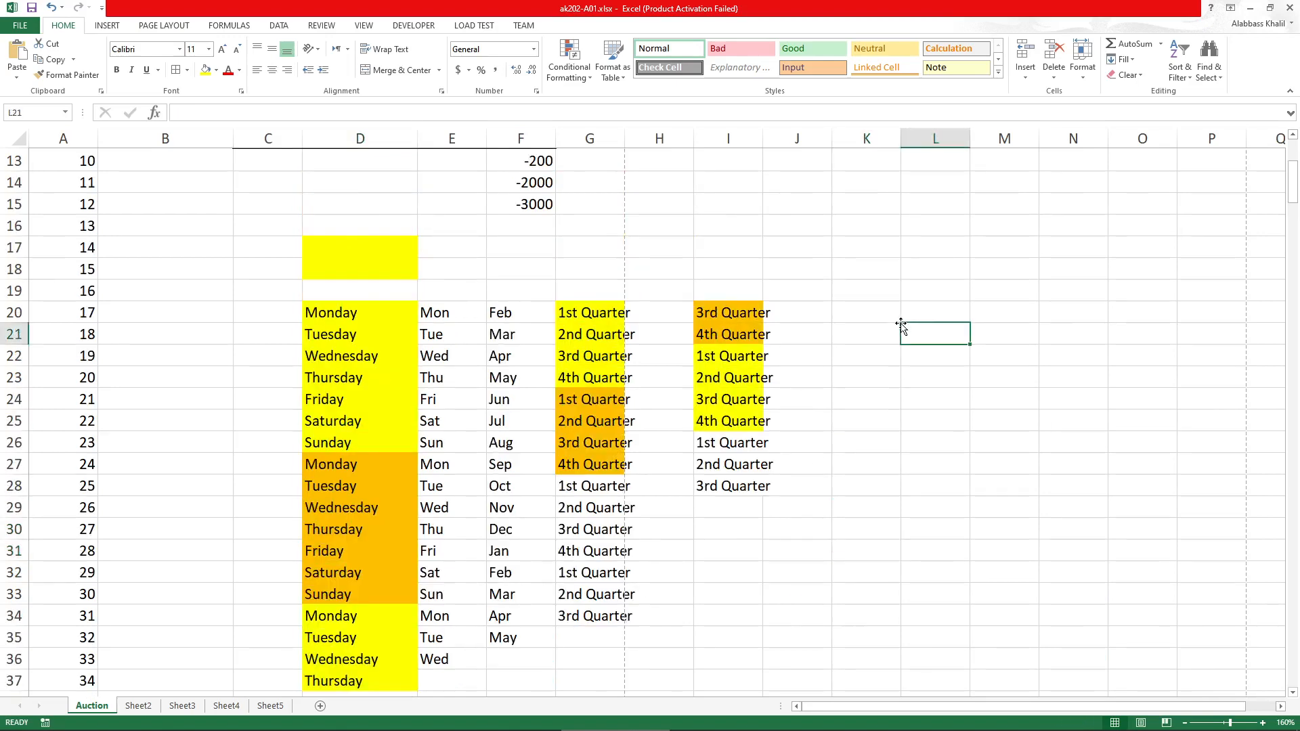
pyautogui.press('Up')
pyautogui.press('Up')
pyautogui.press('Left')
pyautogui.press('Down')
pyautogui.write('Monday')
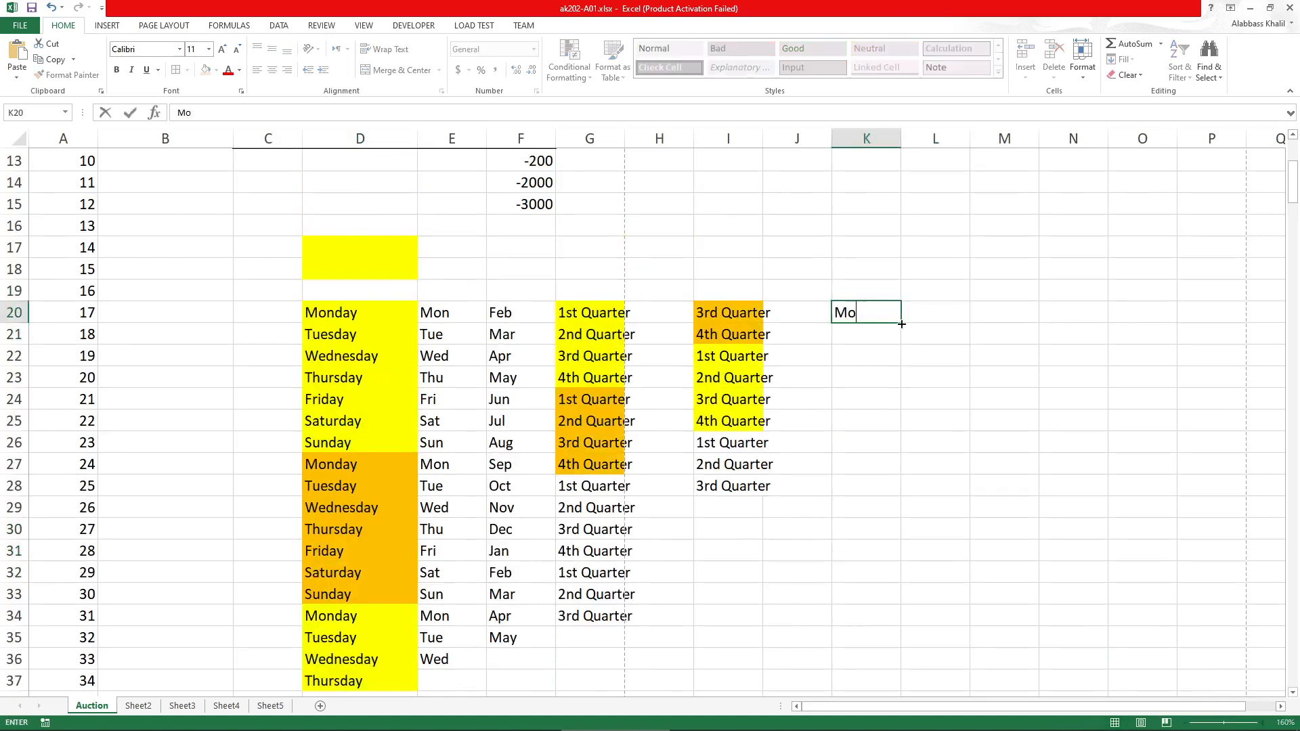
pyautogui.press('Return')
pyautogui.write('Tuesday')
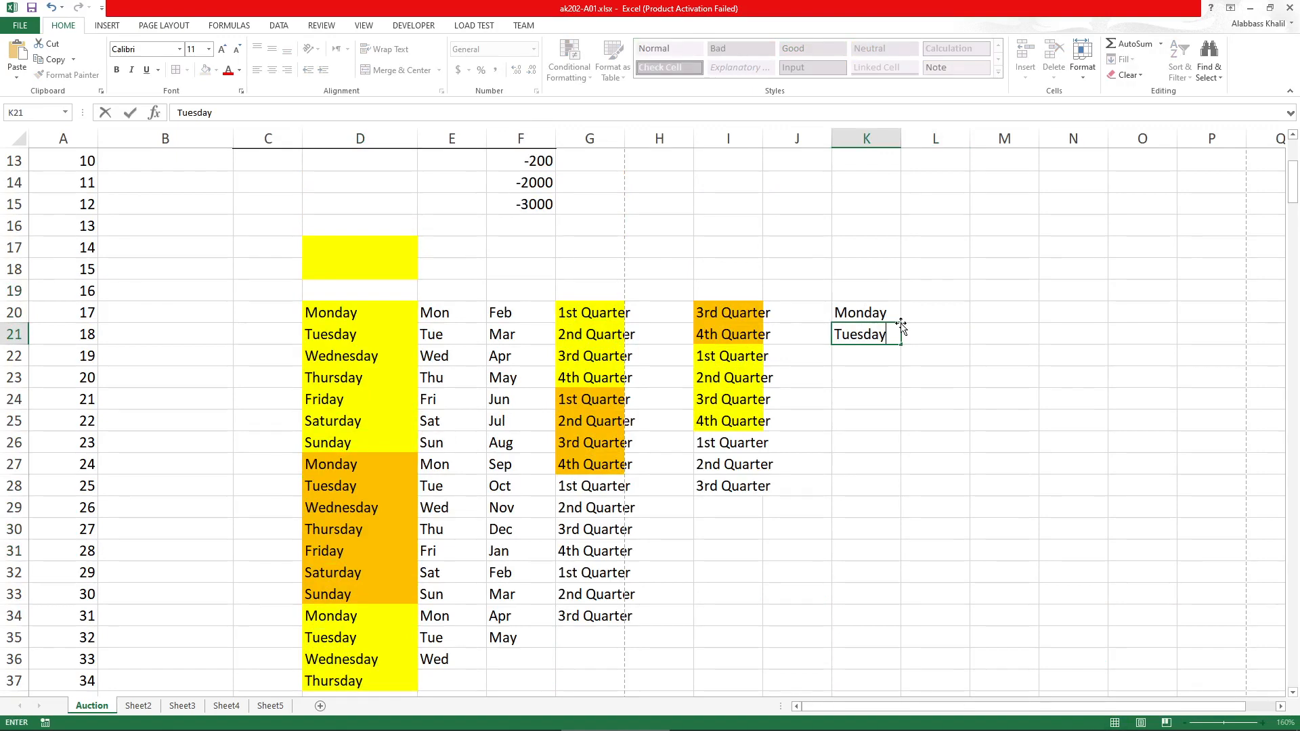
pyautogui.press('BackSpace')
pyautogui.press('BackSpace')
pyautogui.press('BackSpace')
pyautogui.press('BackSpace')
pyautogui.press('BackSpace')
pyautogui.press('Return')
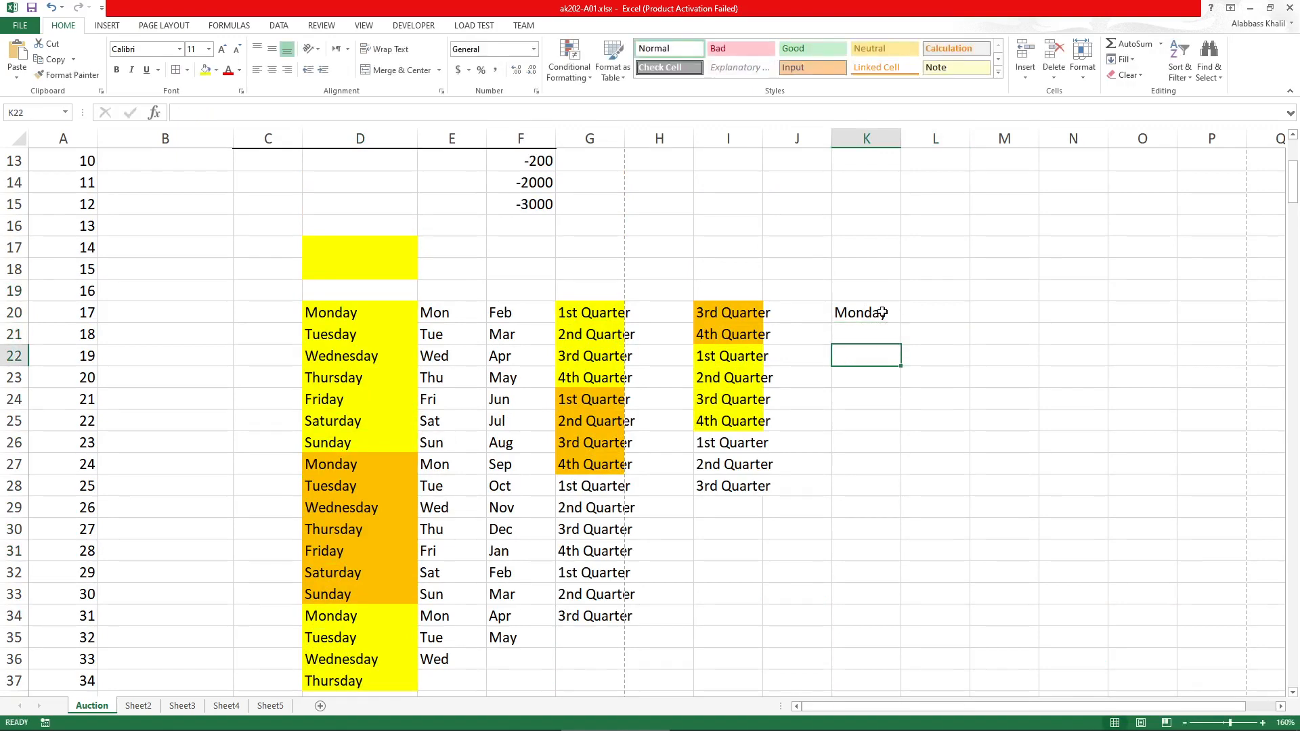
# Auto Fill Monday from K20 down to K32 and switch the series to Fill Weekdays
pyautogui.click(883, 312)
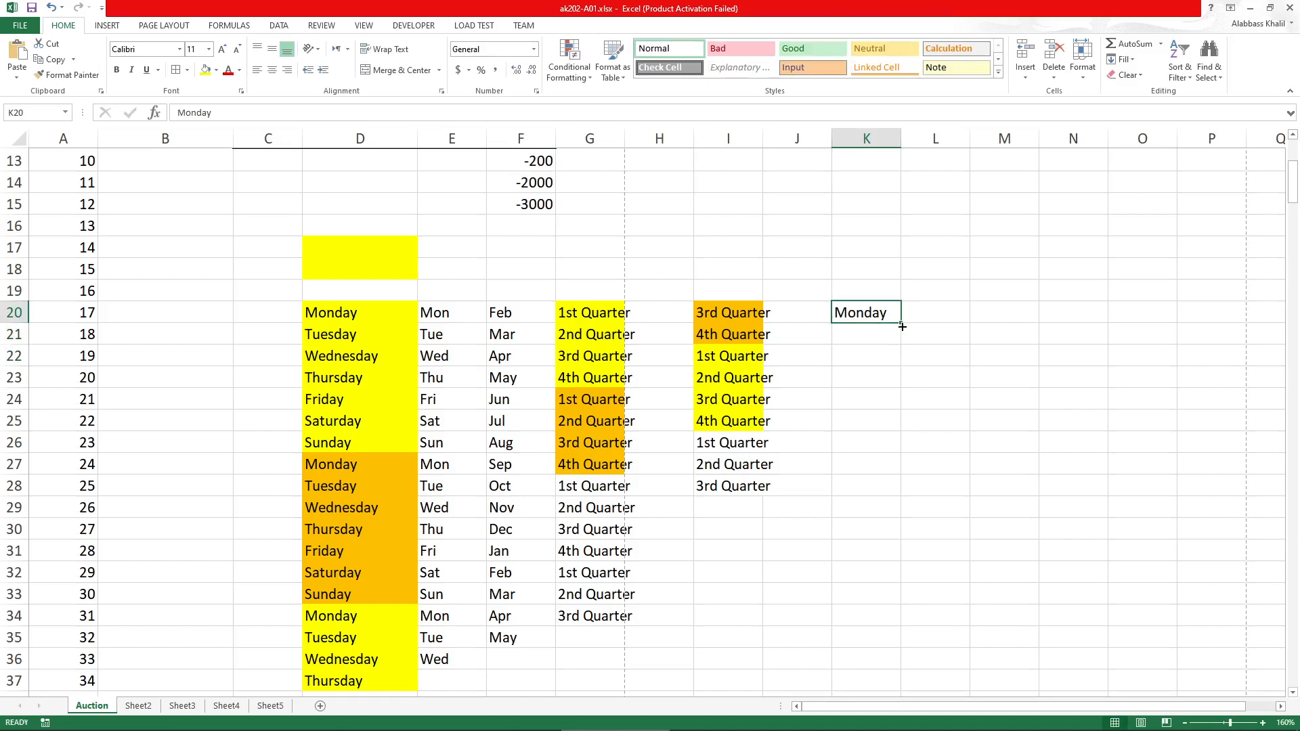
pyautogui.moveTo(902, 327); pyautogui.dragTo(868, 587)
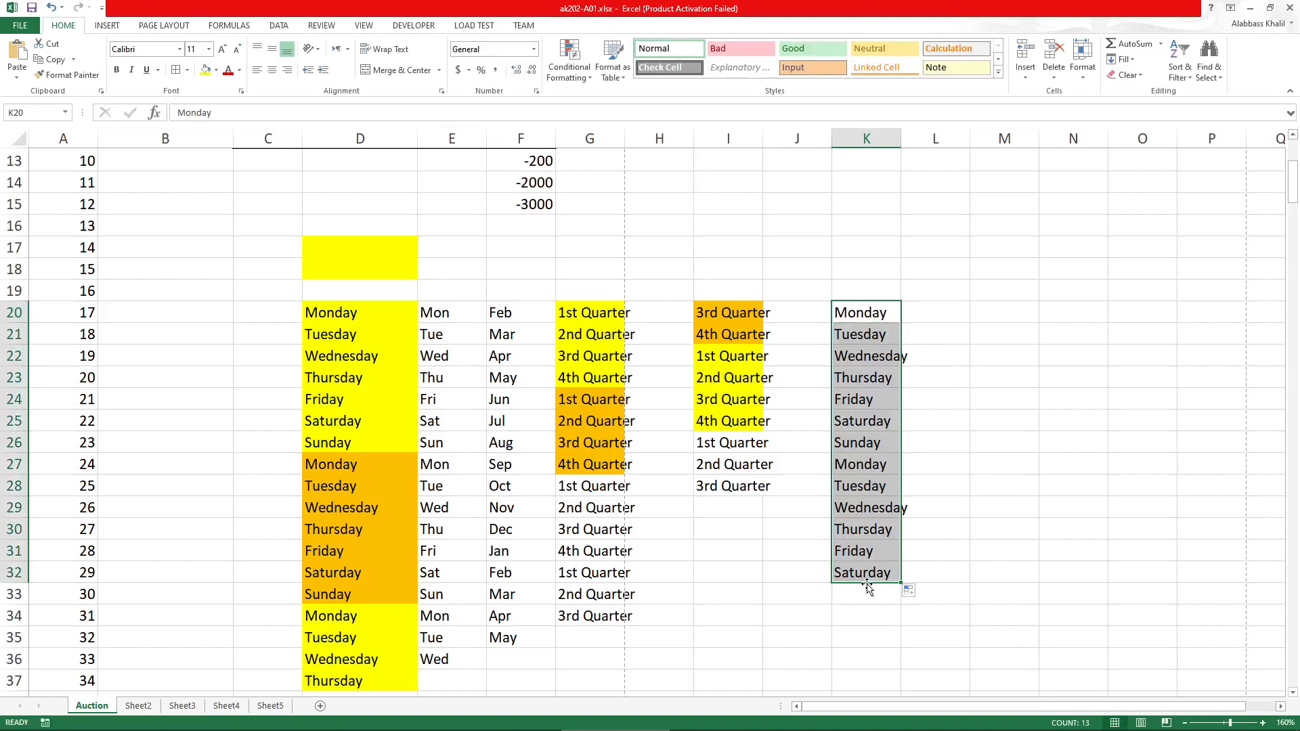
pyautogui.click(916, 593)
pyautogui.click(912, 591)
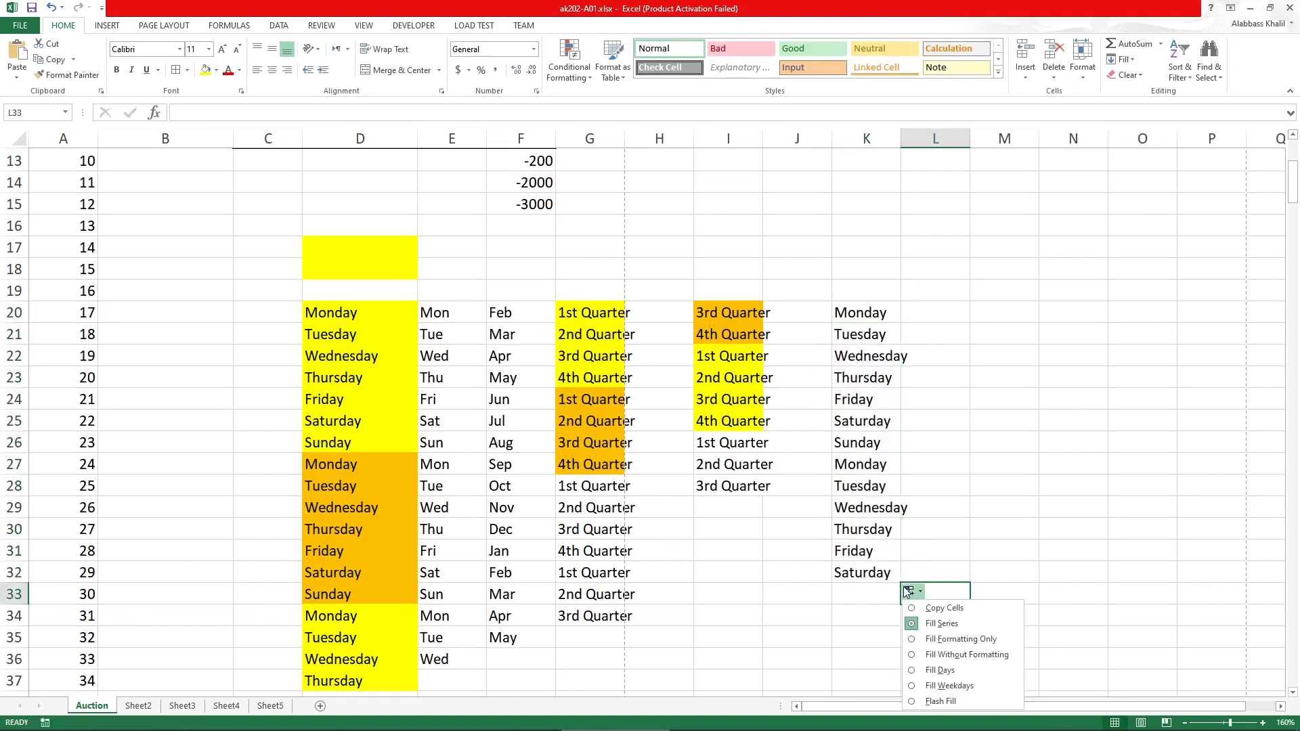
pyautogui.click(980, 686)
pyautogui.click(984, 501)
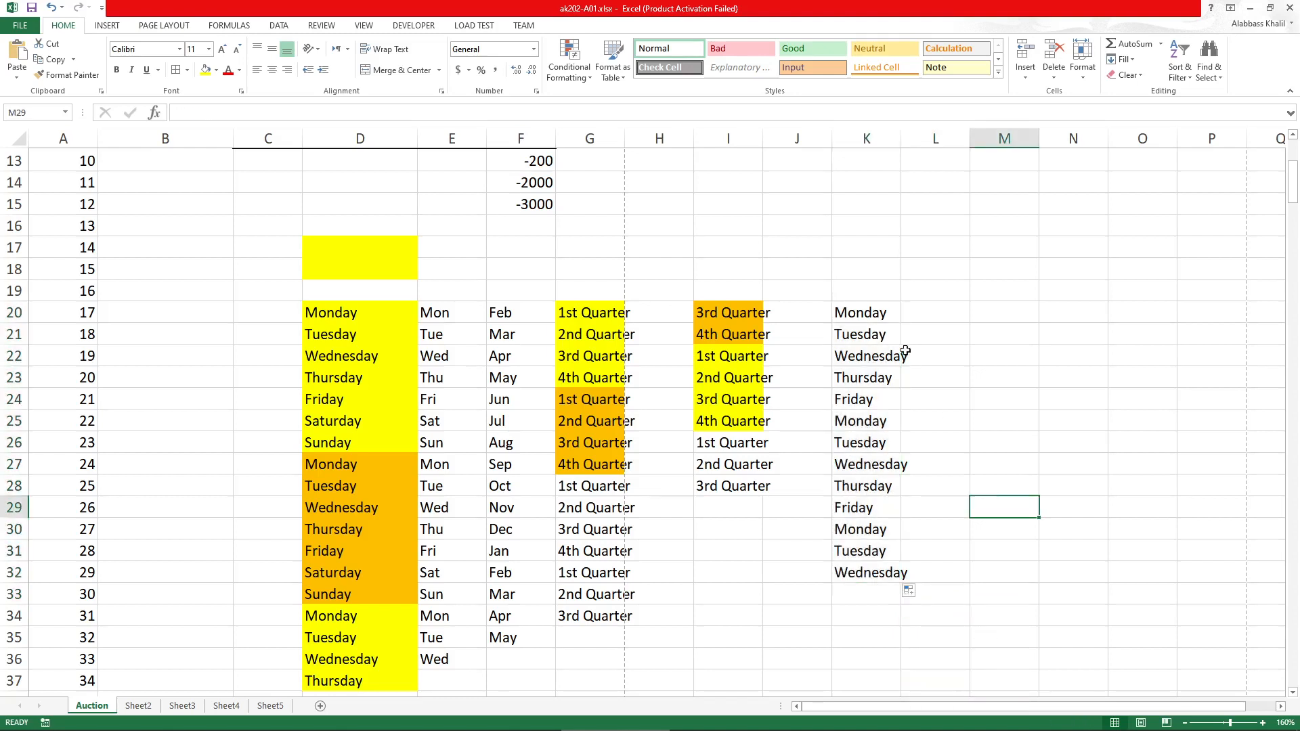
# Shade the first Monday-to-Friday block K20:K24 yellow and the second block K25:K29 orange
pyautogui.moveTo(884, 319); pyautogui.dragTo(882, 509)
pyautogui.click(206, 69)
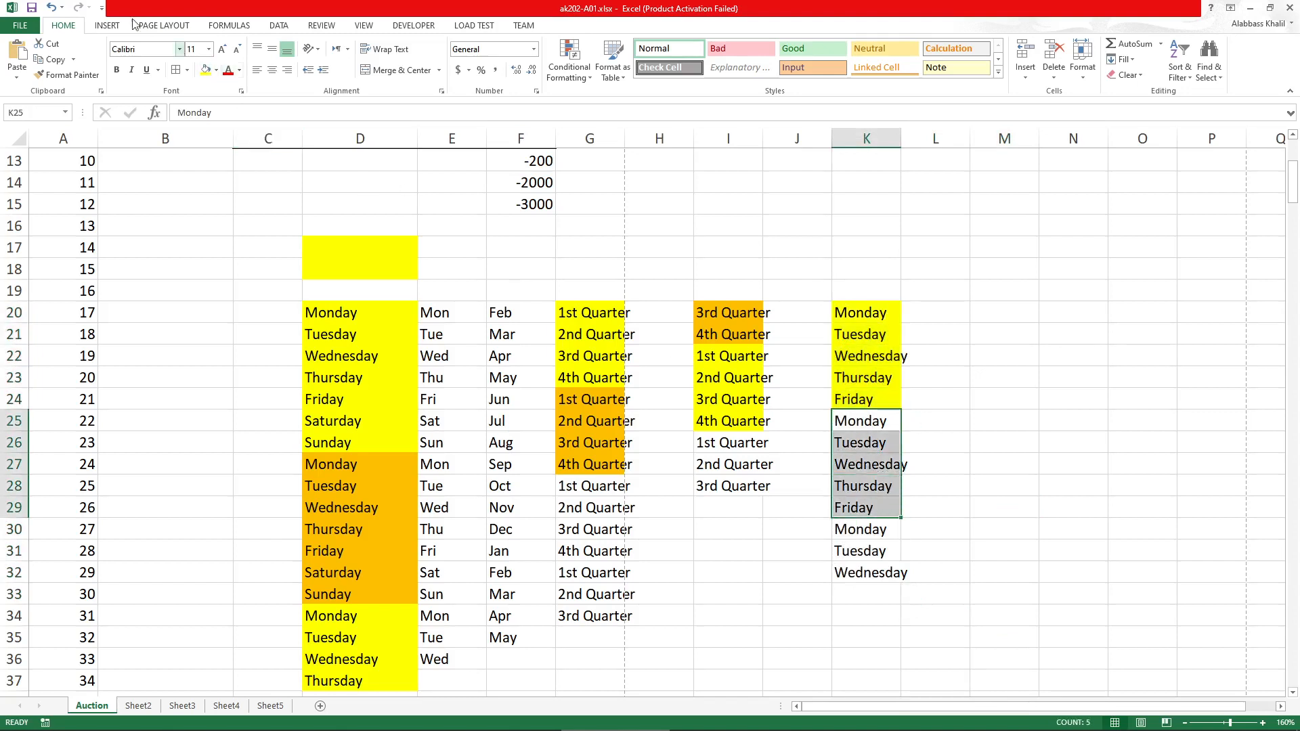
pyautogui.click(216, 70)
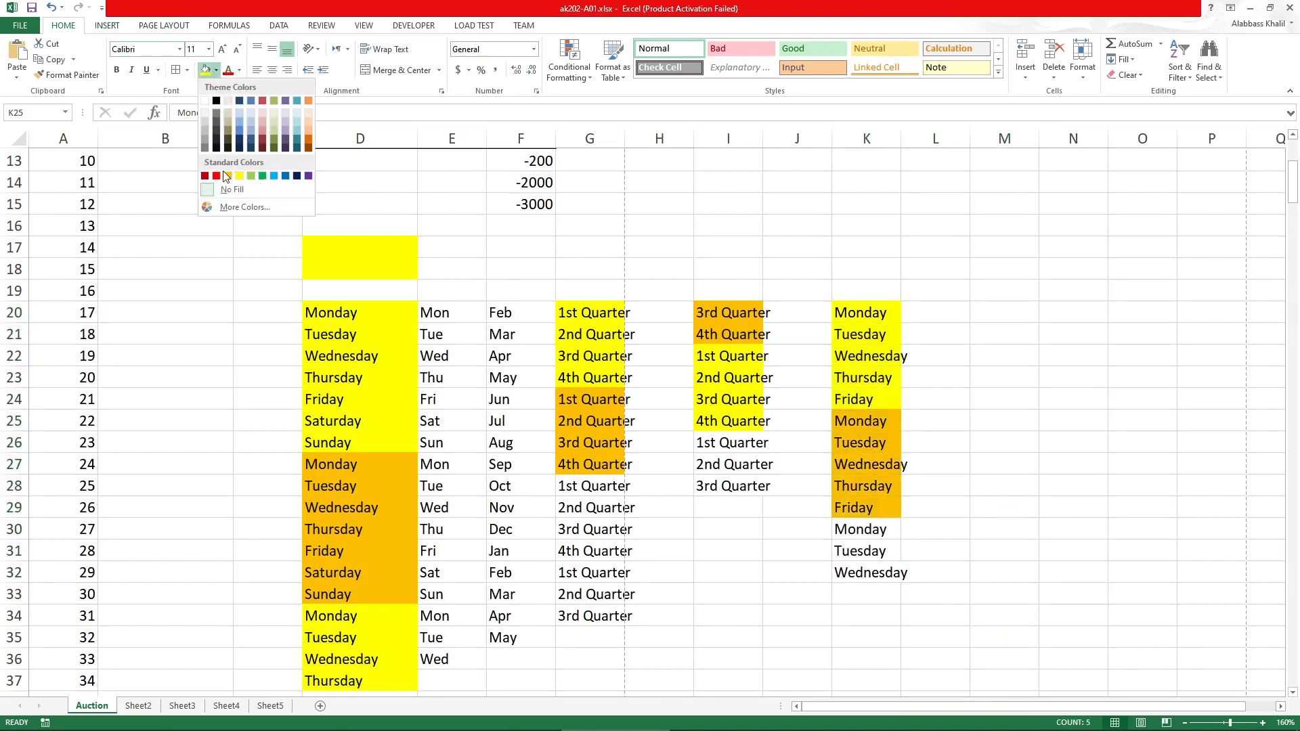
pyautogui.click(838, 395)
pyautogui.click(216, 69)
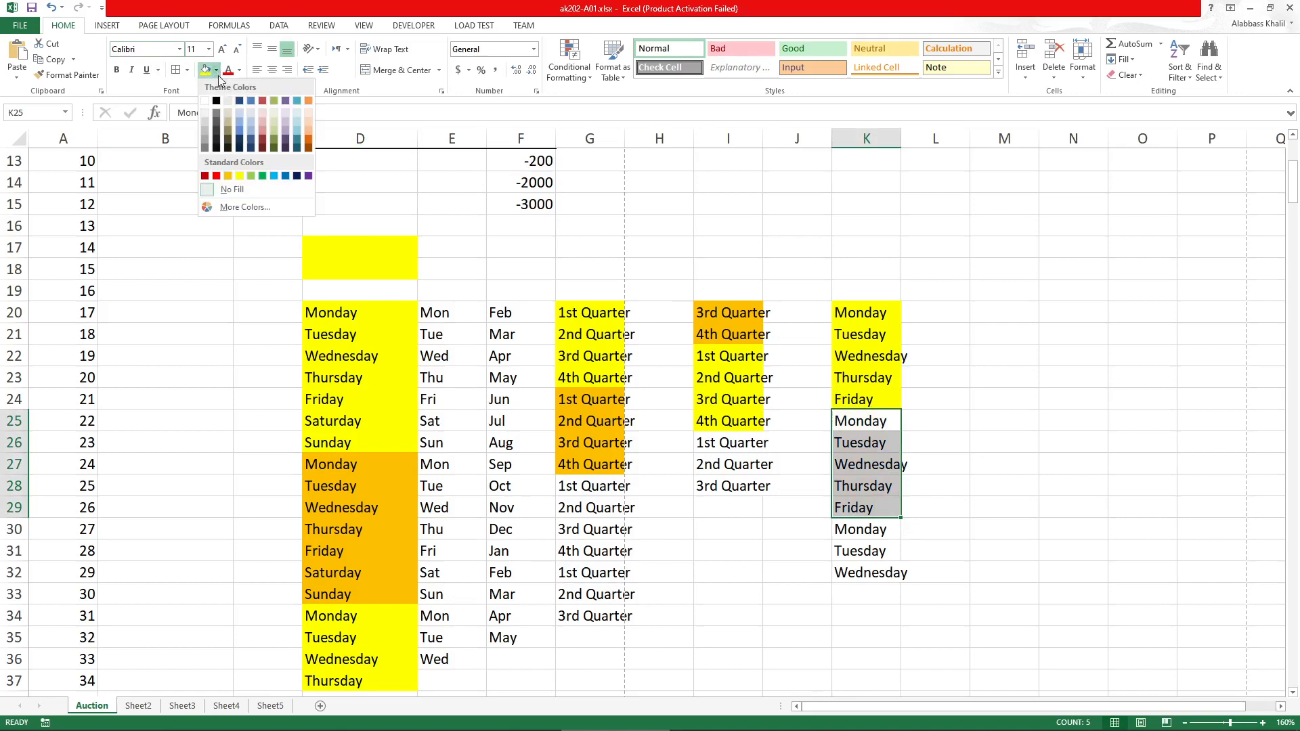
pyautogui.click(227, 175)
pyautogui.click(934, 399)
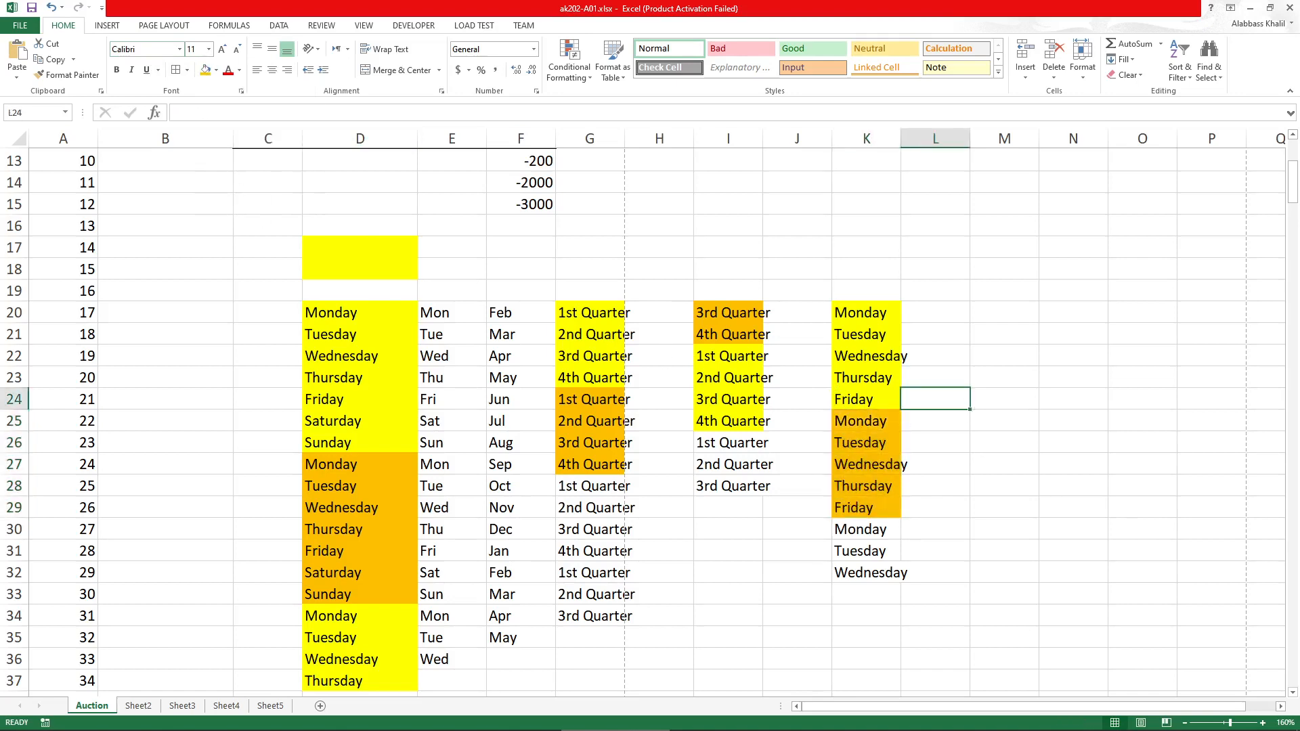
# Switch to the instructions PDF in Acrobat Reader and mark the 31-Oct-21 date and the Fill Years and Fill Months options under instruction 22
pyautogui.click(509, 721)
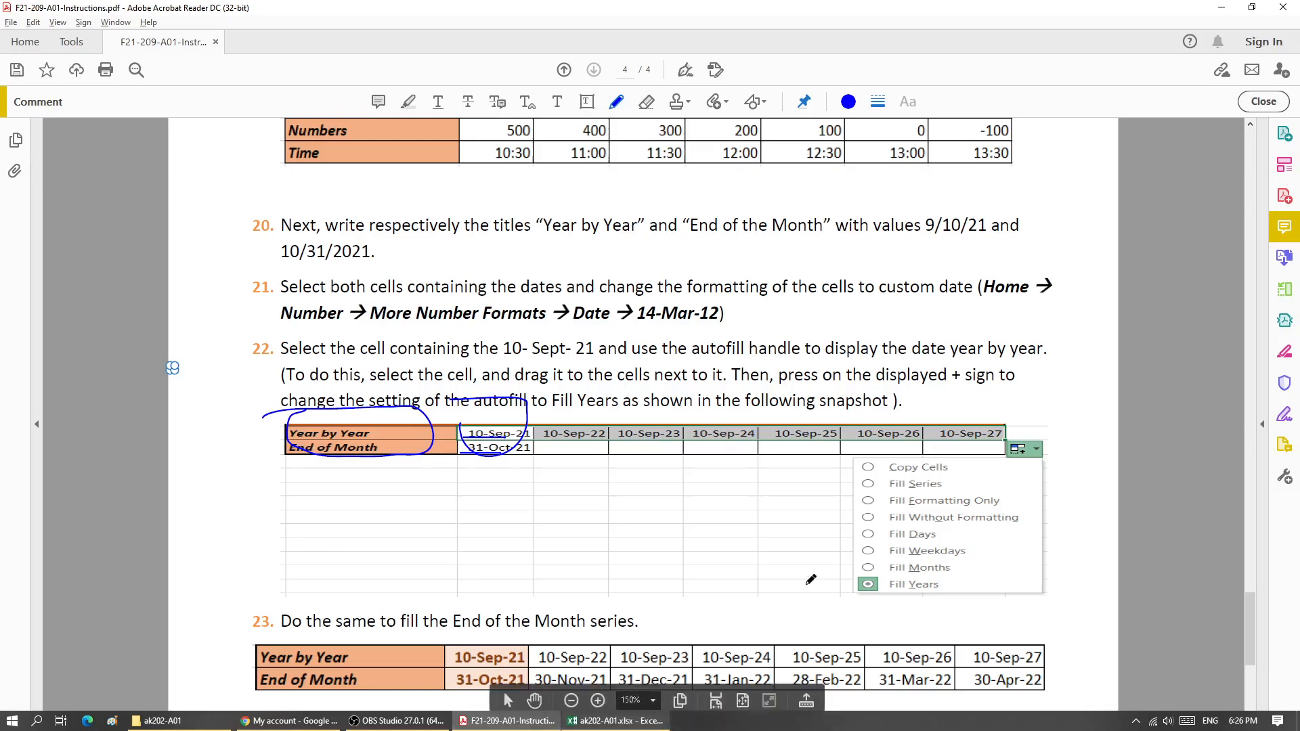
pyautogui.moveTo(476, 462)
pyautogui.mouseDown()
pyautogui.moveTo(542, 457)
pyautogui.moveTo(459, 450)
pyautogui.moveTo(498, 476)
pyautogui.mouseUp()
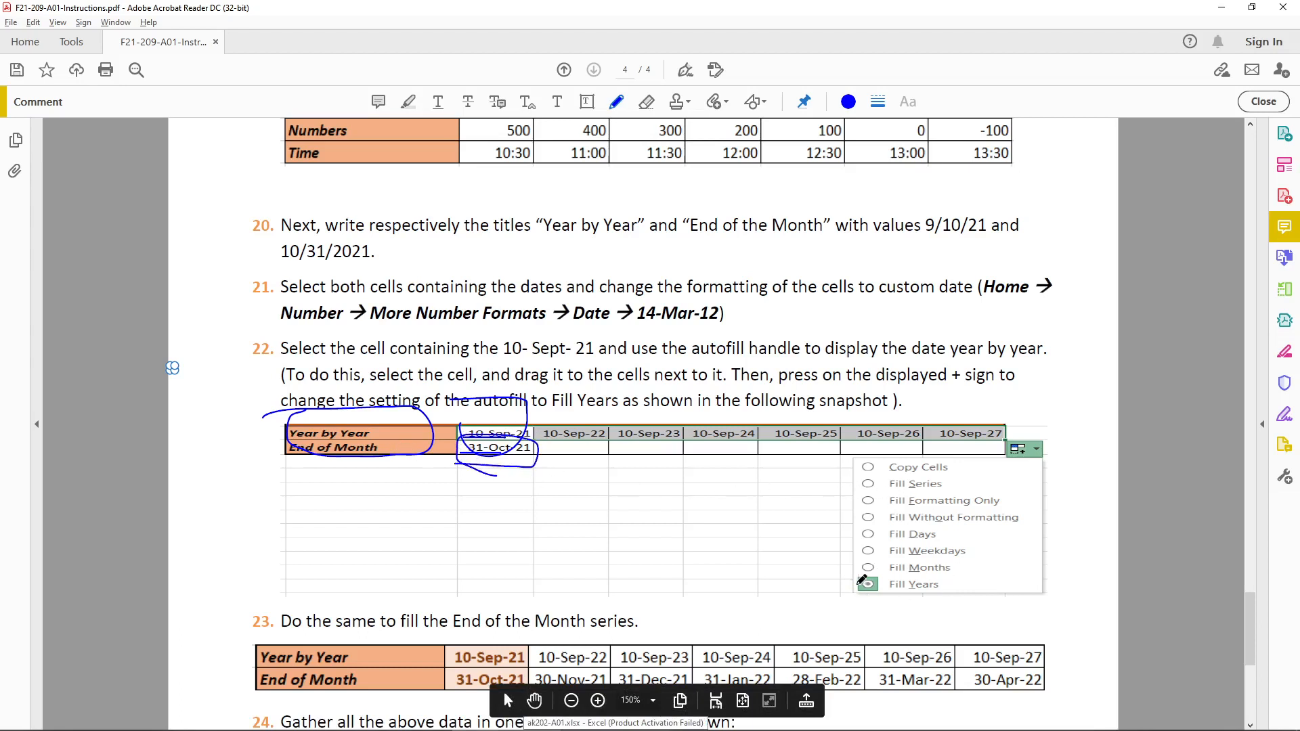
pyautogui.moveTo(864, 581)
pyautogui.mouseDown()
pyautogui.moveTo(908, 605)
pyautogui.moveTo(948, 561)
pyautogui.moveTo(877, 577)
pyautogui.mouseUp()
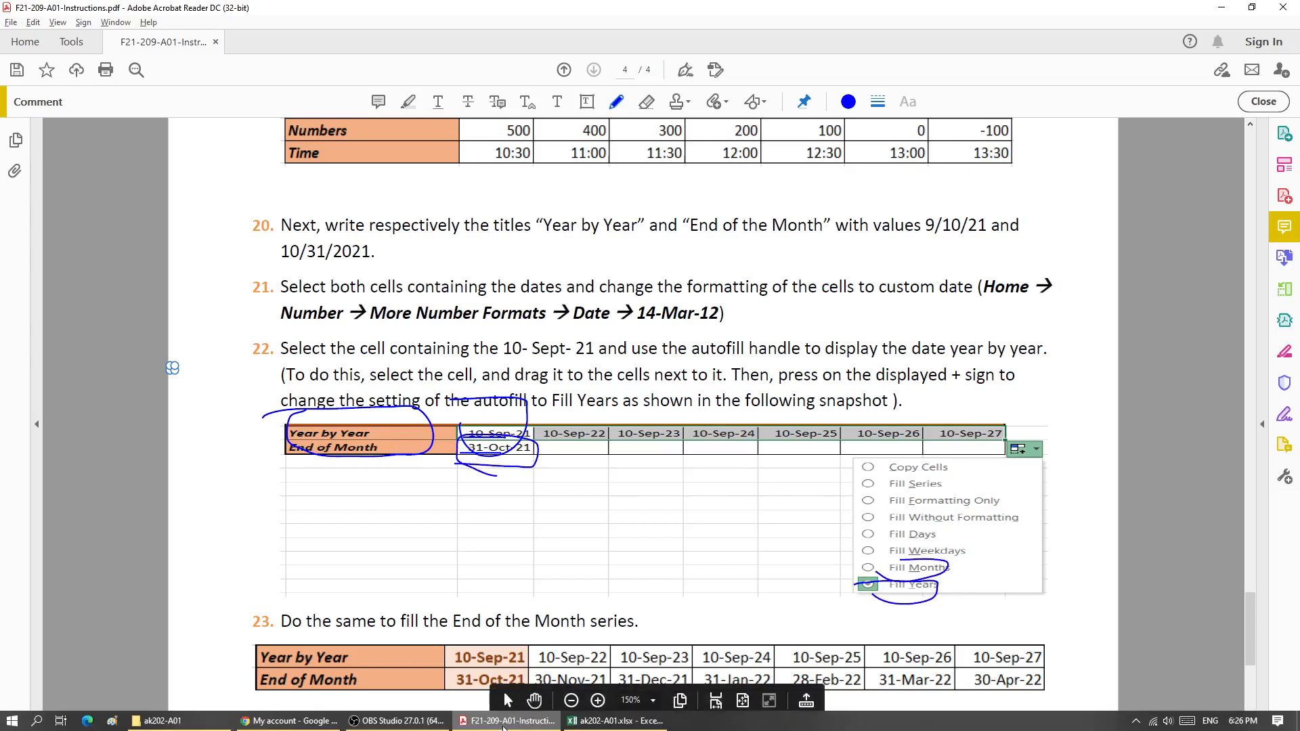
# Switch back to the Excel workbook and enter the date 31-oct-21 in cell M20
pyautogui.click(616, 721)
pyautogui.scroll(-3, 426, 576)
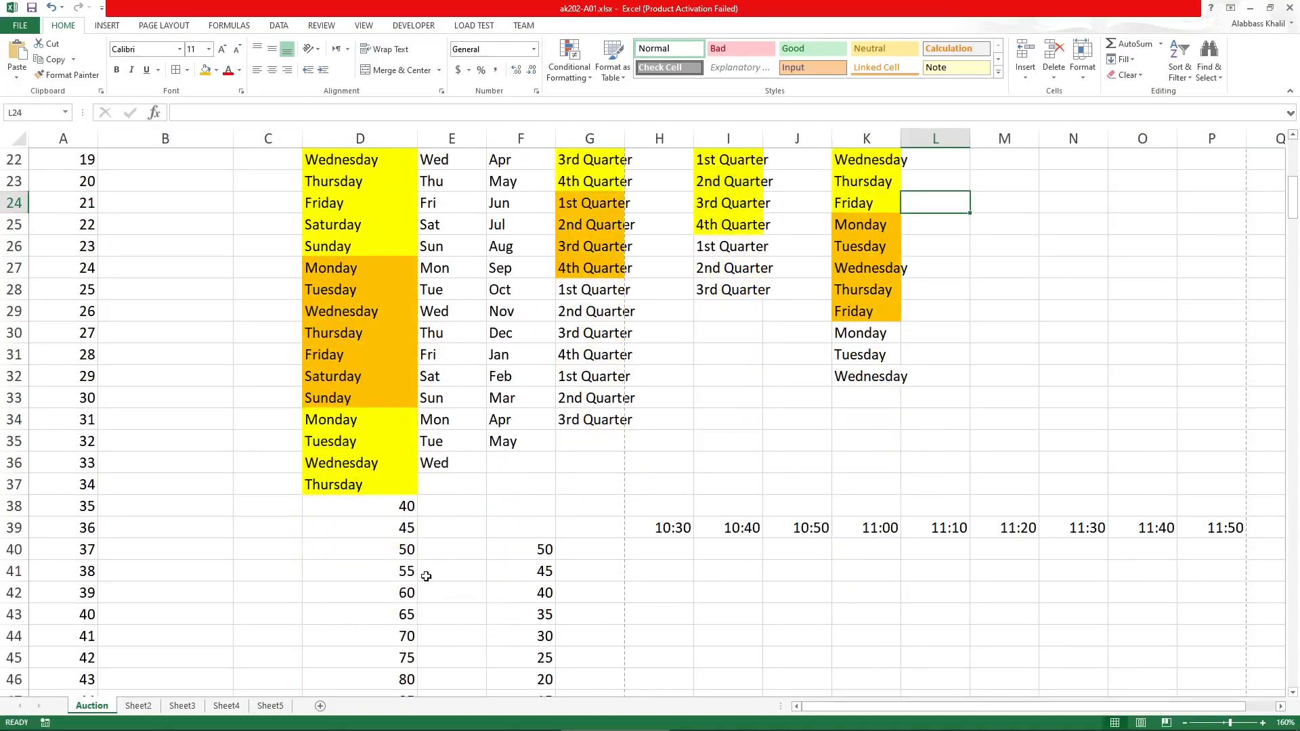
pyautogui.scroll(5, 868, 414)
pyautogui.click(1028, 443)
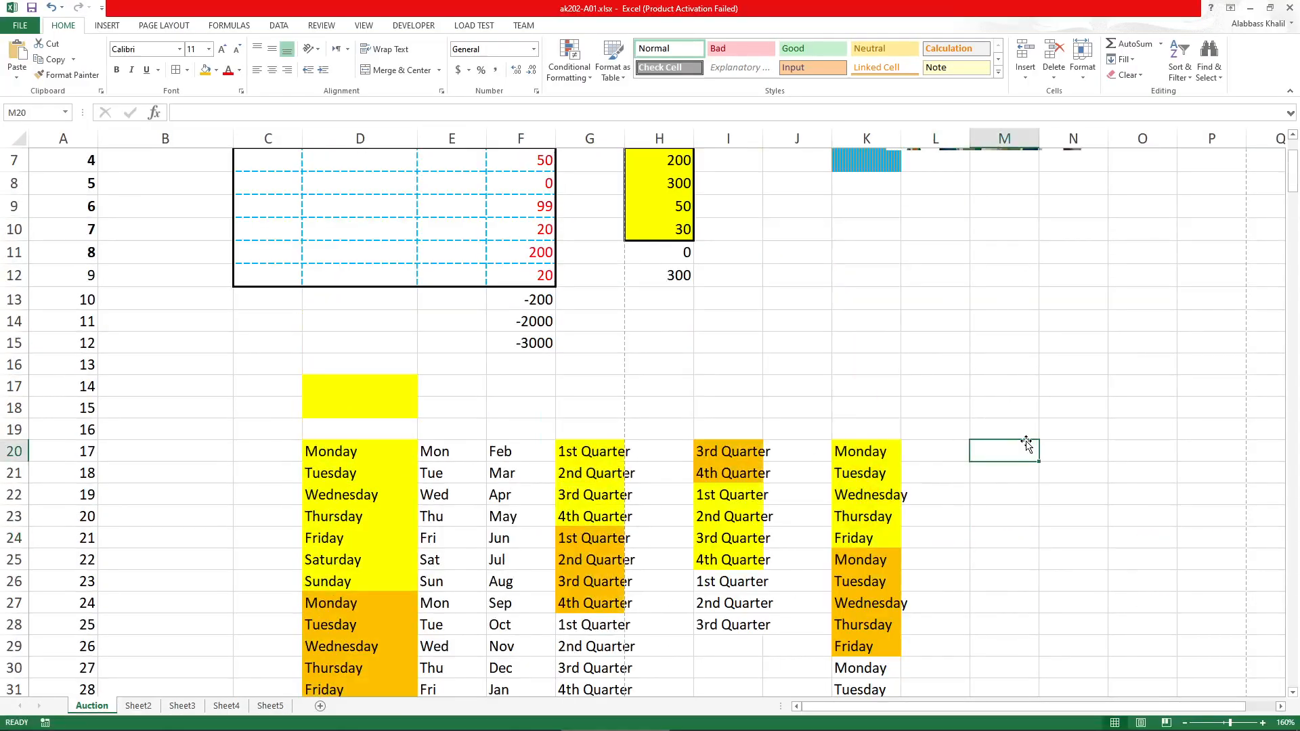
pyautogui.write('31-oct')
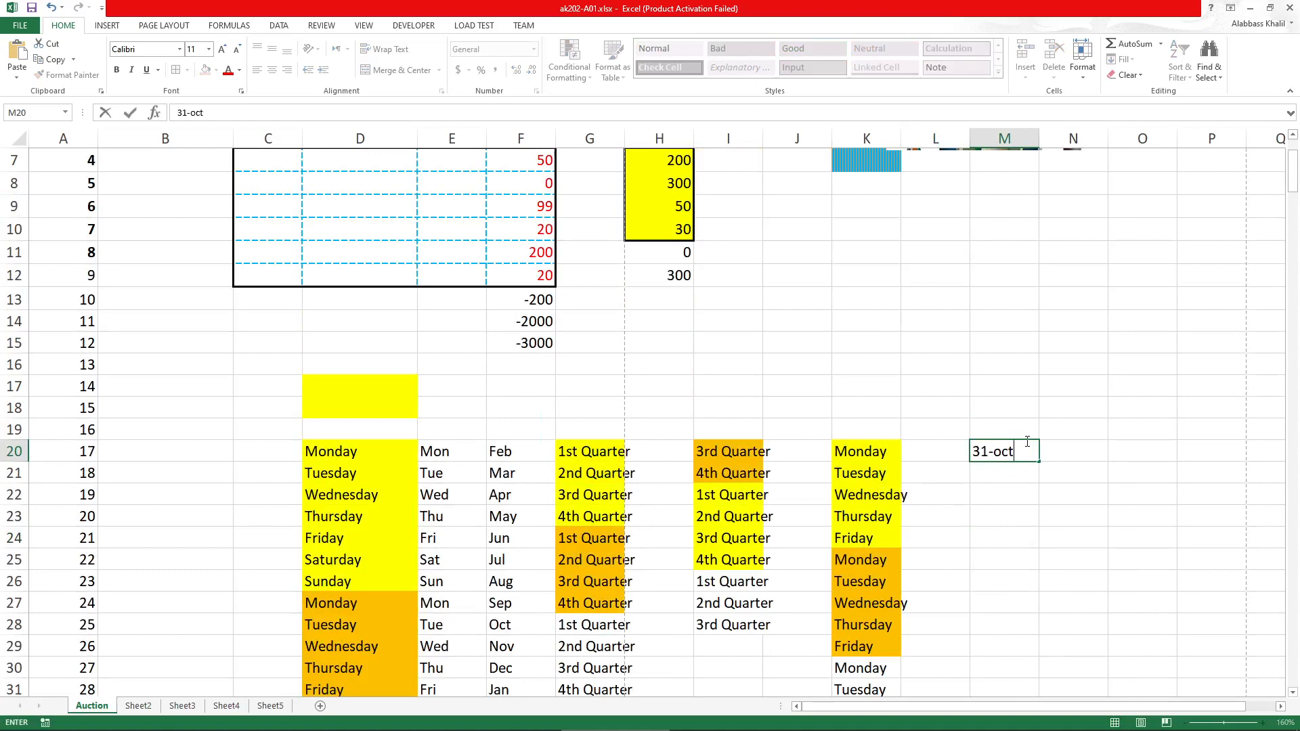
pyautogui.write('-21')
pyautogui.press('Return')
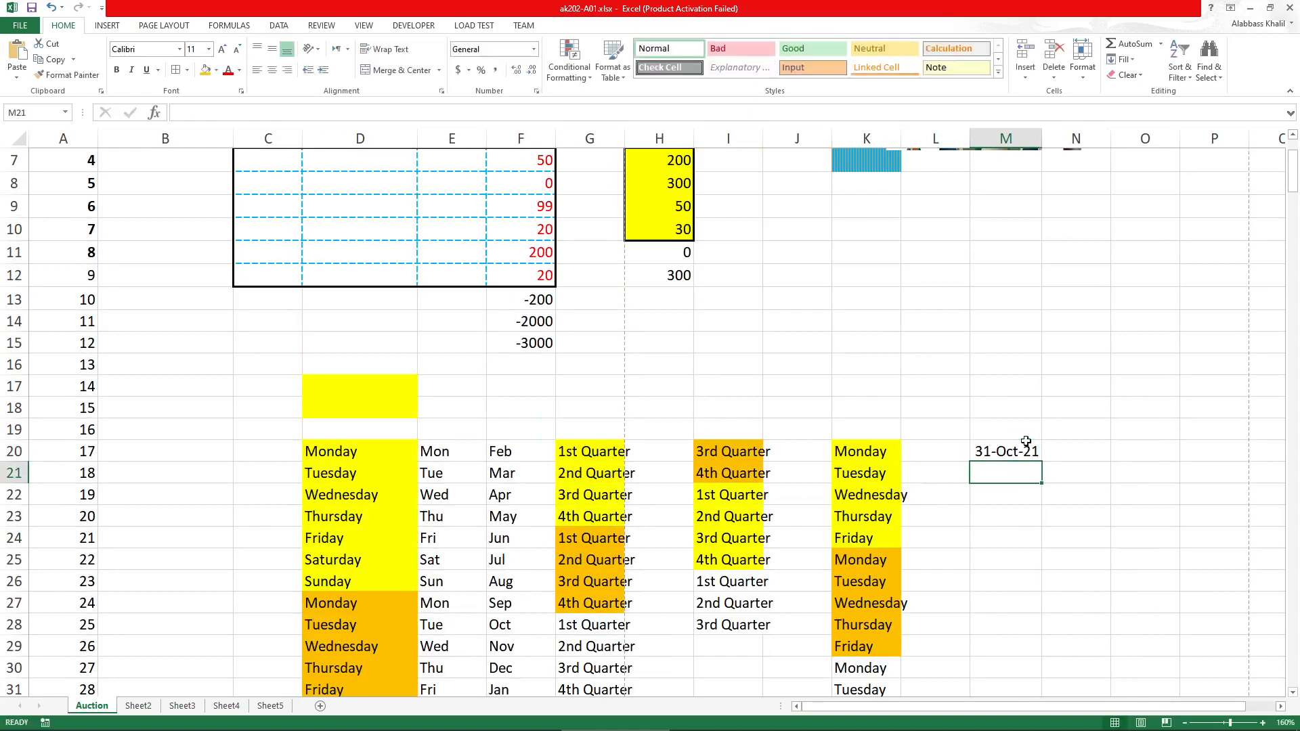
# Auto Fill the M20 date down to M31 and set the series to Fill Months
pyautogui.click(1029, 444)
pyautogui.moveTo(1042, 461); pyautogui.dragTo(1046, 689)
pyautogui.scroll(-1, 1053, 501)
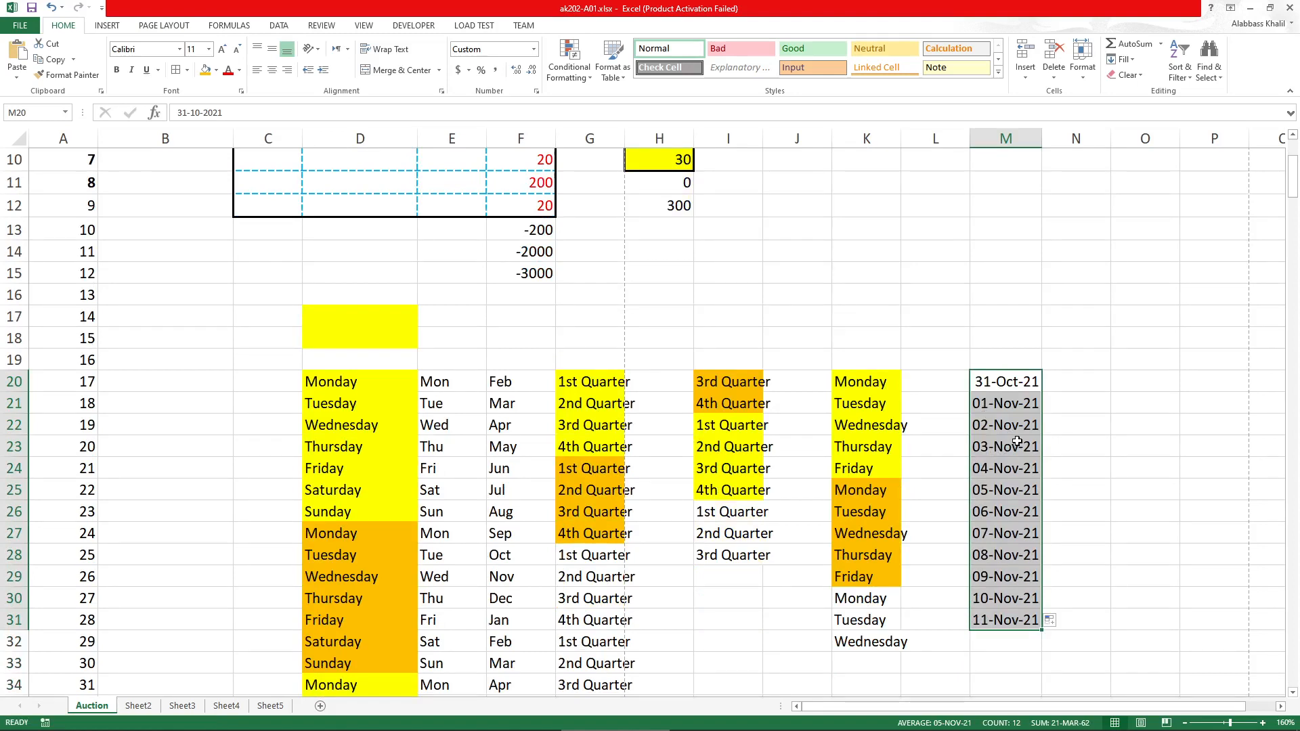
pyautogui.click(1059, 621)
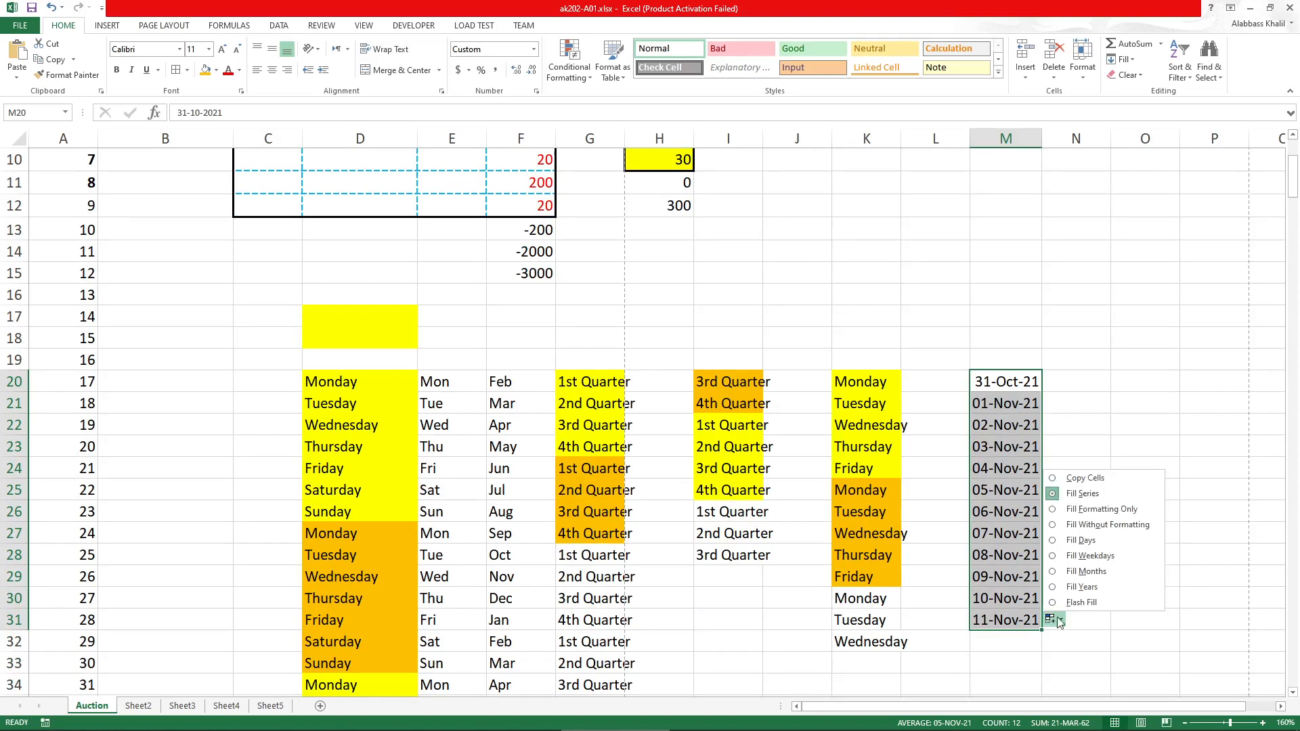
pyautogui.click(1104, 575)
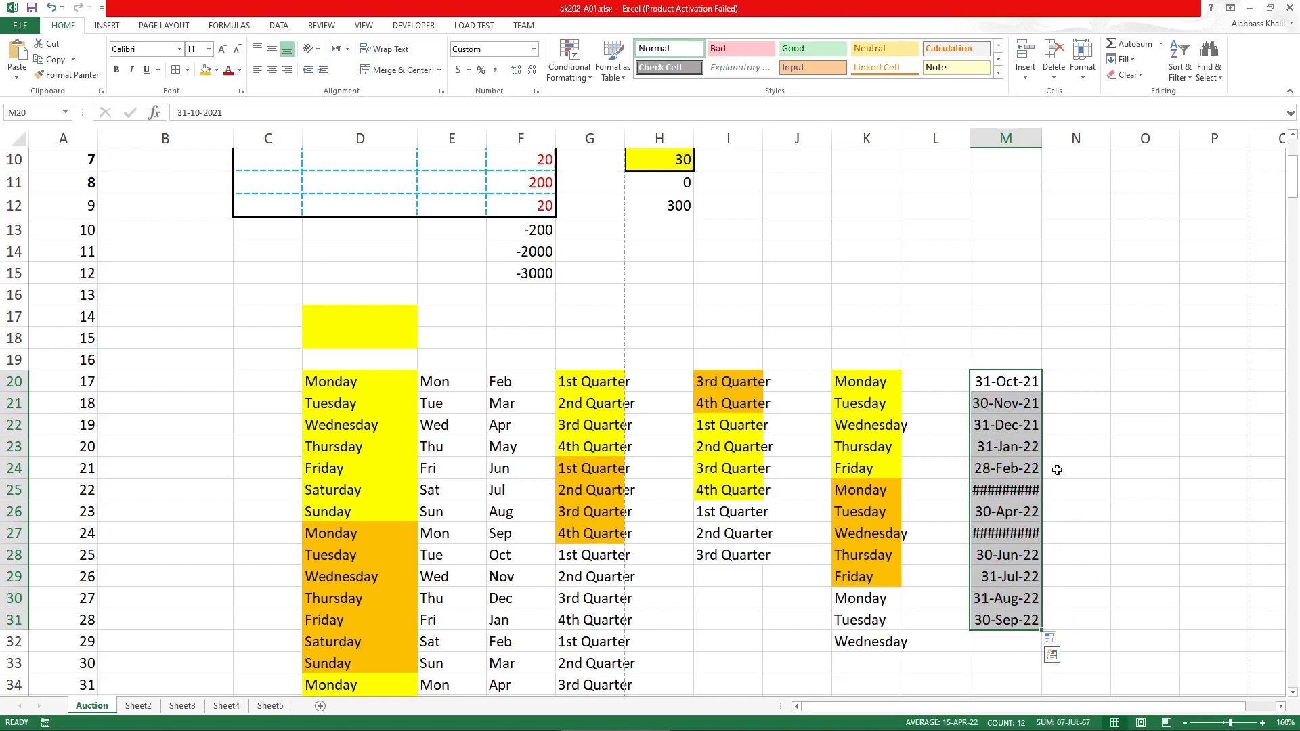
# Change the M20:M31 date series to Fill Years
pyautogui.click(1050, 655)
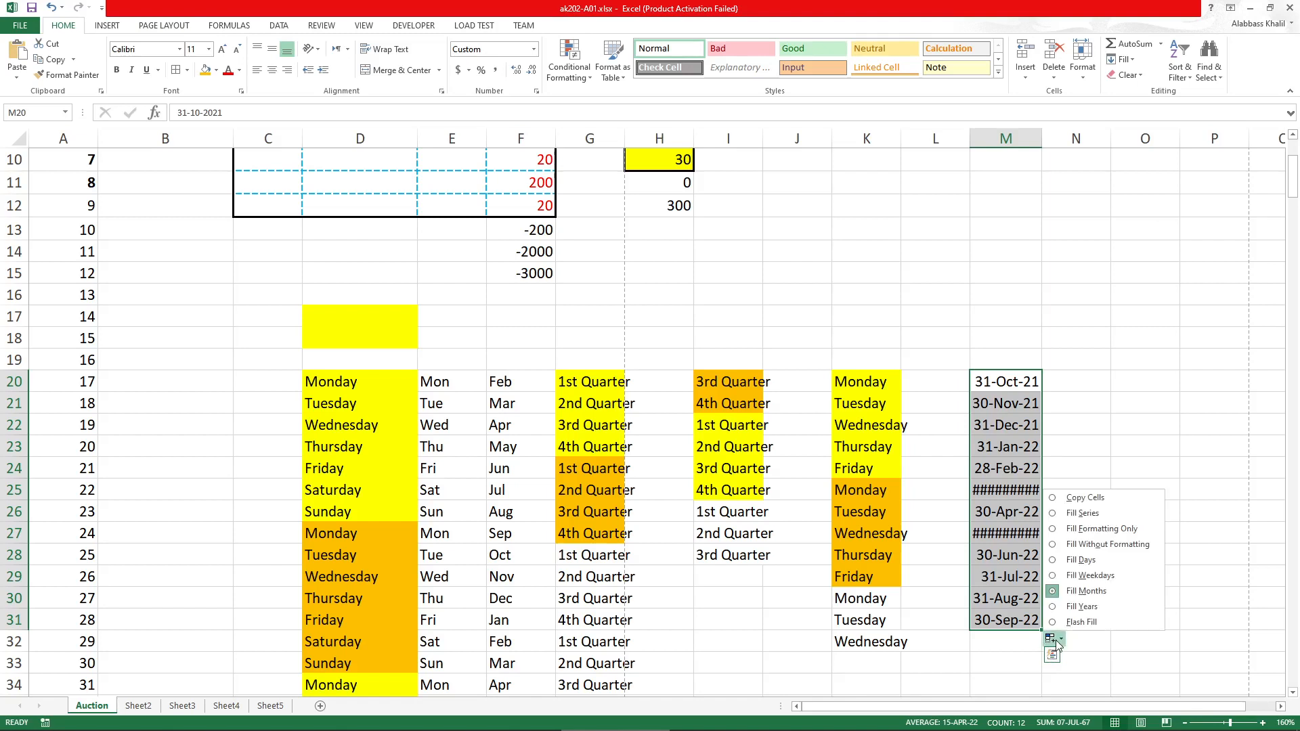
pyautogui.click(1094, 611)
pyautogui.click(1077, 486)
# Check the yearly dates in column M one by one from M20 to M28
pyautogui.click(1008, 387)
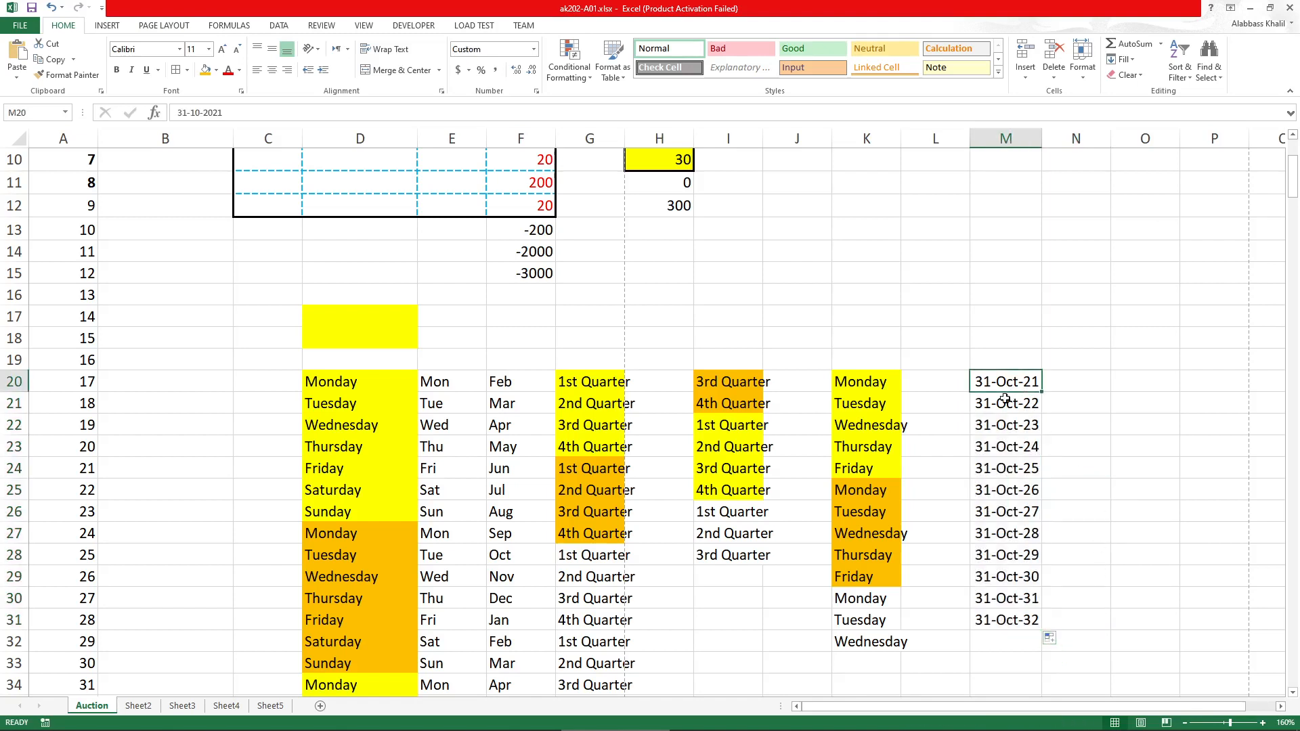
pyautogui.click(1010, 403)
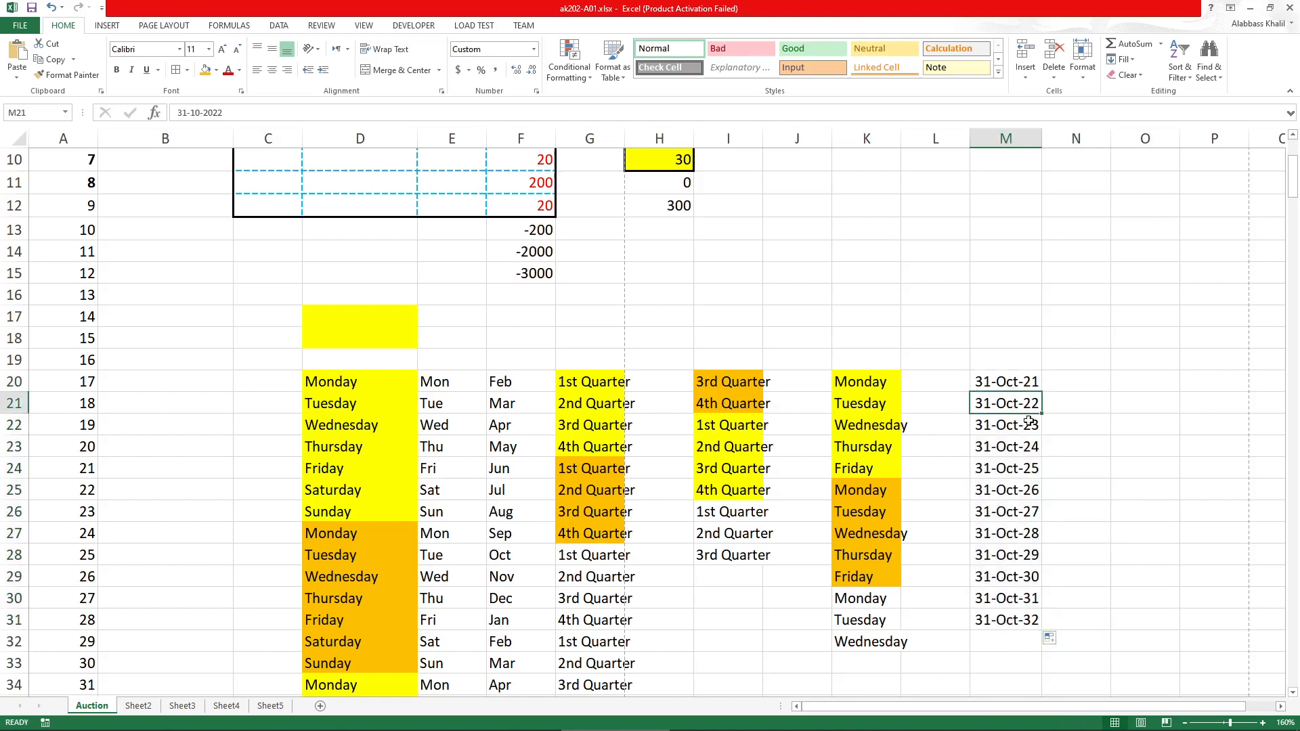
pyautogui.press('Down')
pyautogui.press('Down')
pyautogui.press('Down')
pyautogui.press('Down')
pyautogui.press('Down')
pyautogui.press('Down')
pyautogui.press('Down')
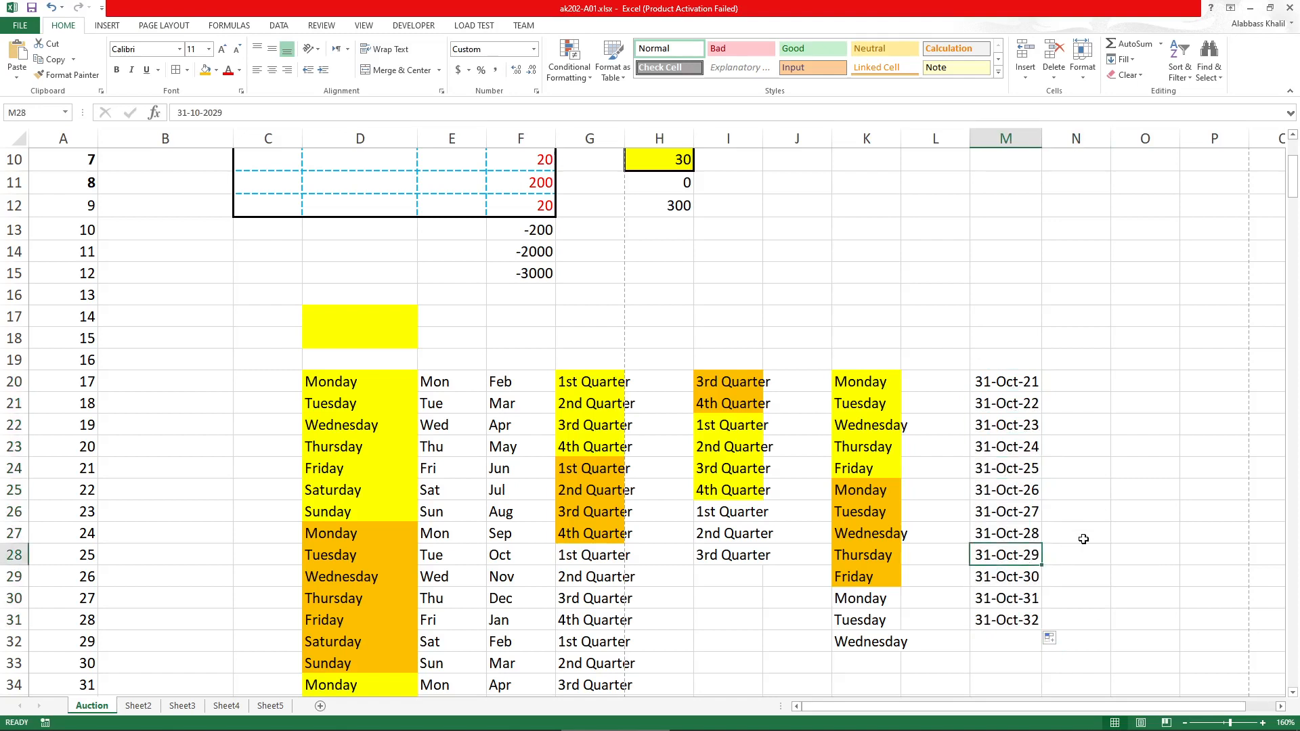
pyautogui.click(1096, 366)
pyautogui.click(1081, 377)
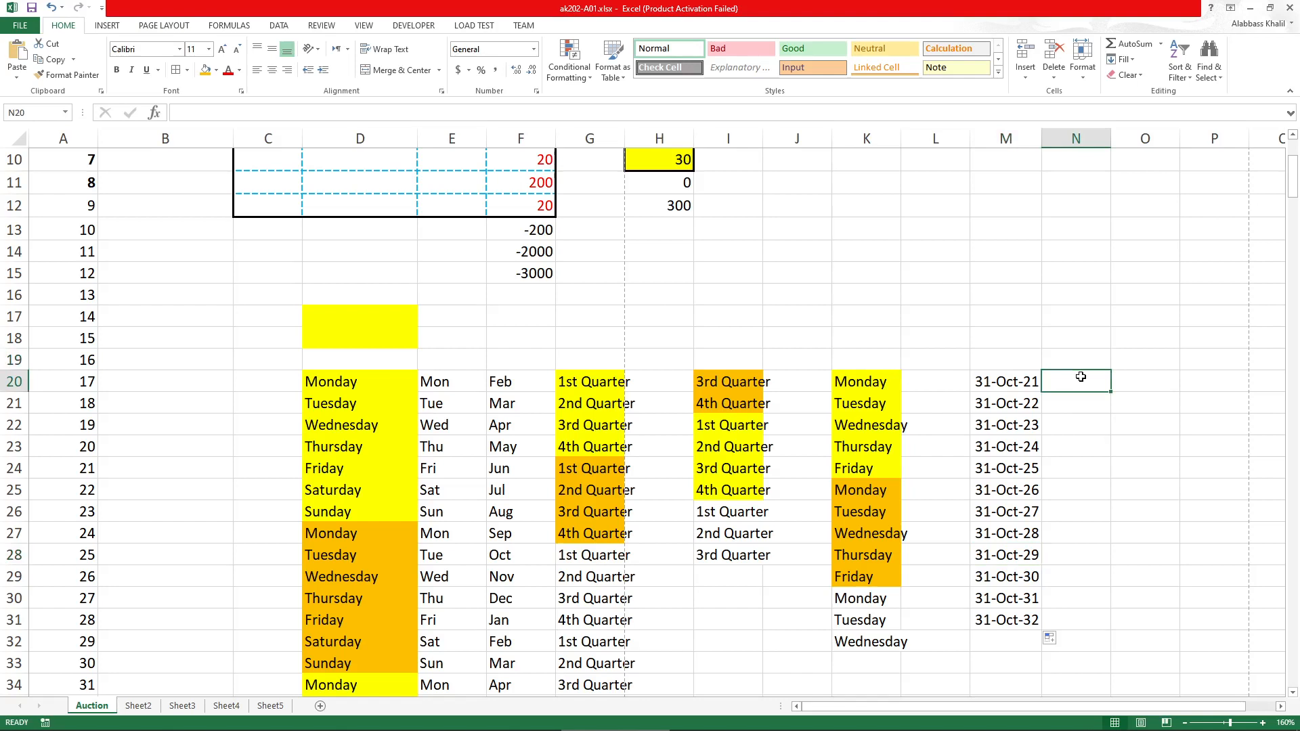
pyautogui.write('Feb-')
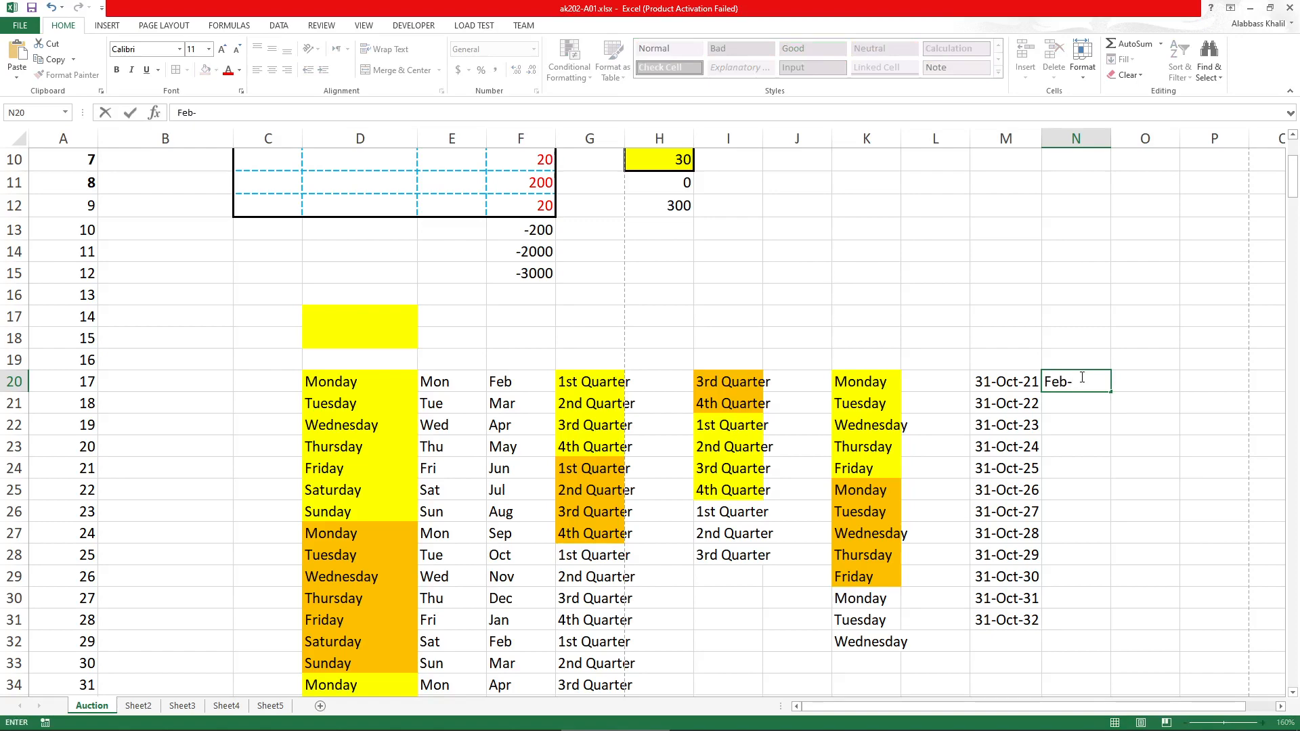
pyautogui.press('BackSpace')
pyautogui.press('BackSpace')
pyautogui.press('BackSpace')
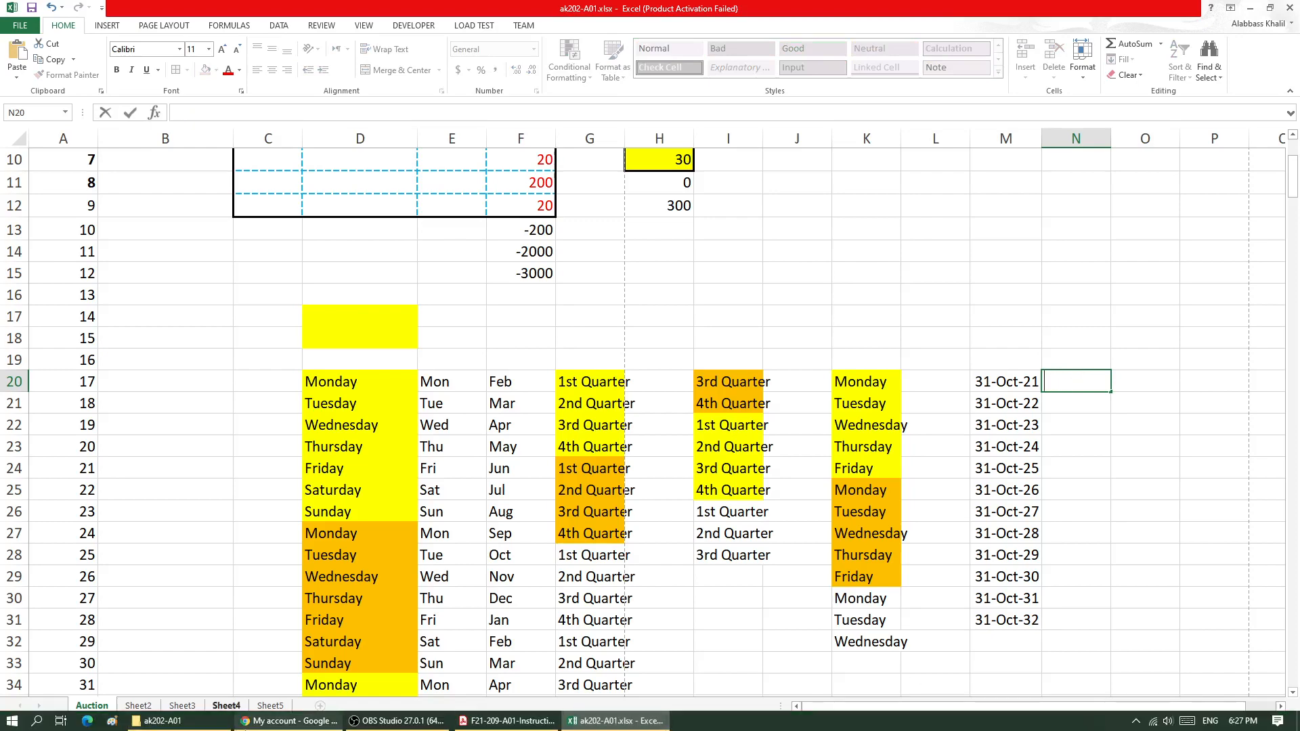
# Switch to Chrome and search Google for leap year in a new tab
pyautogui.click(271, 721)
pyautogui.hotkey('ctrl', 't')
pyautogui.write('leap yar')
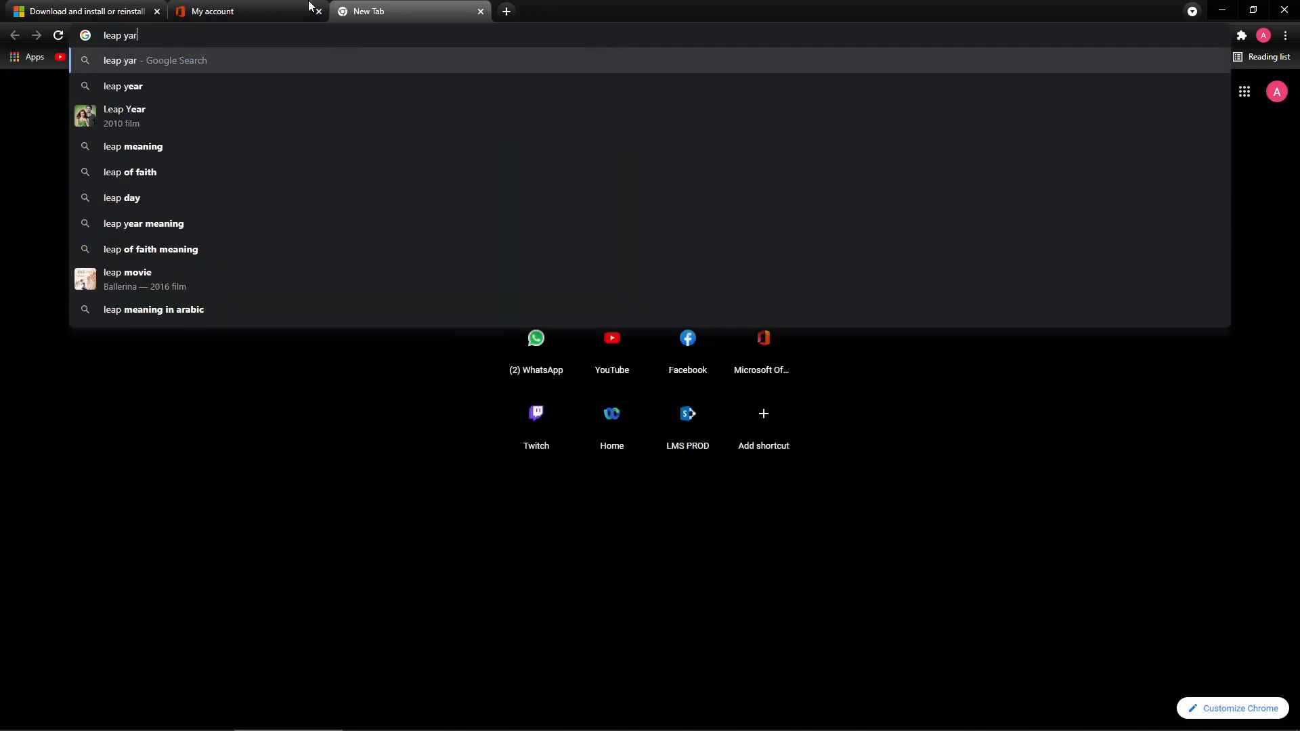
pyautogui.press('Return')
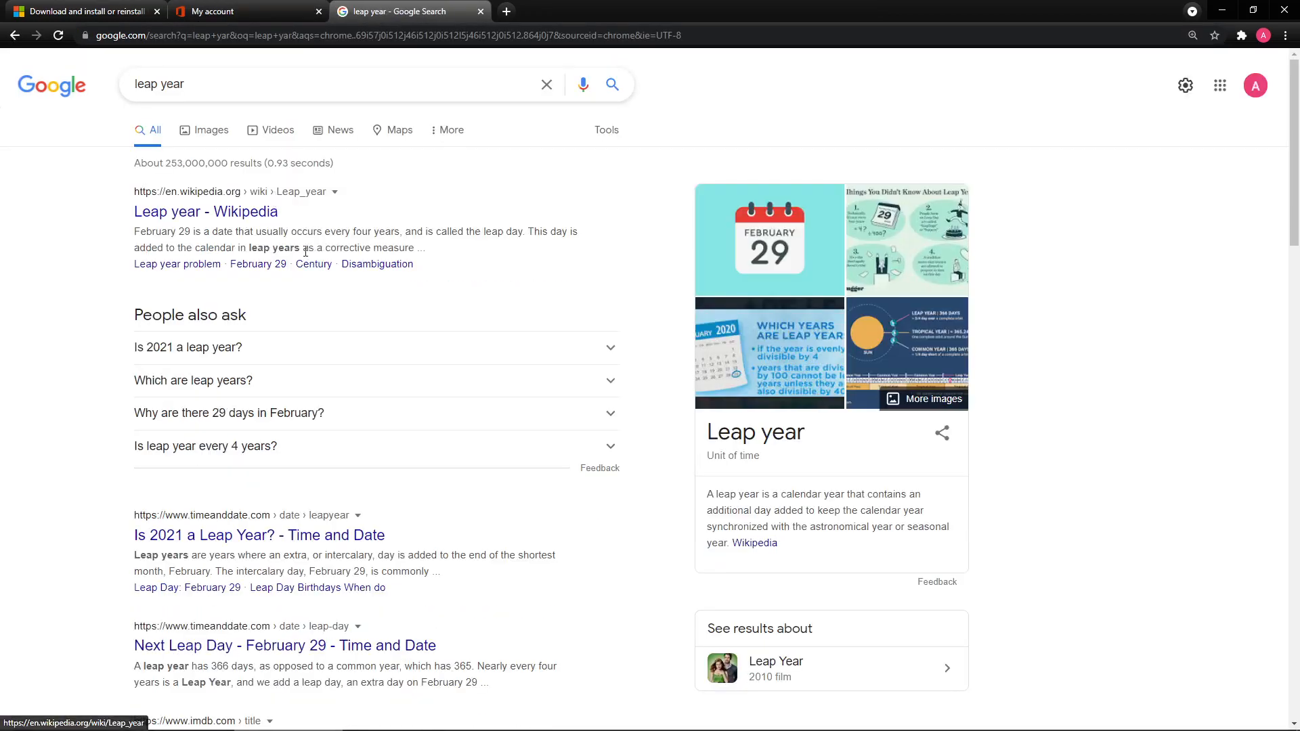
# Expand the related questions "Is 2021 a leap year?" and "Is leap year every 4 years?" and read the first answer
pyautogui.click(221, 350)
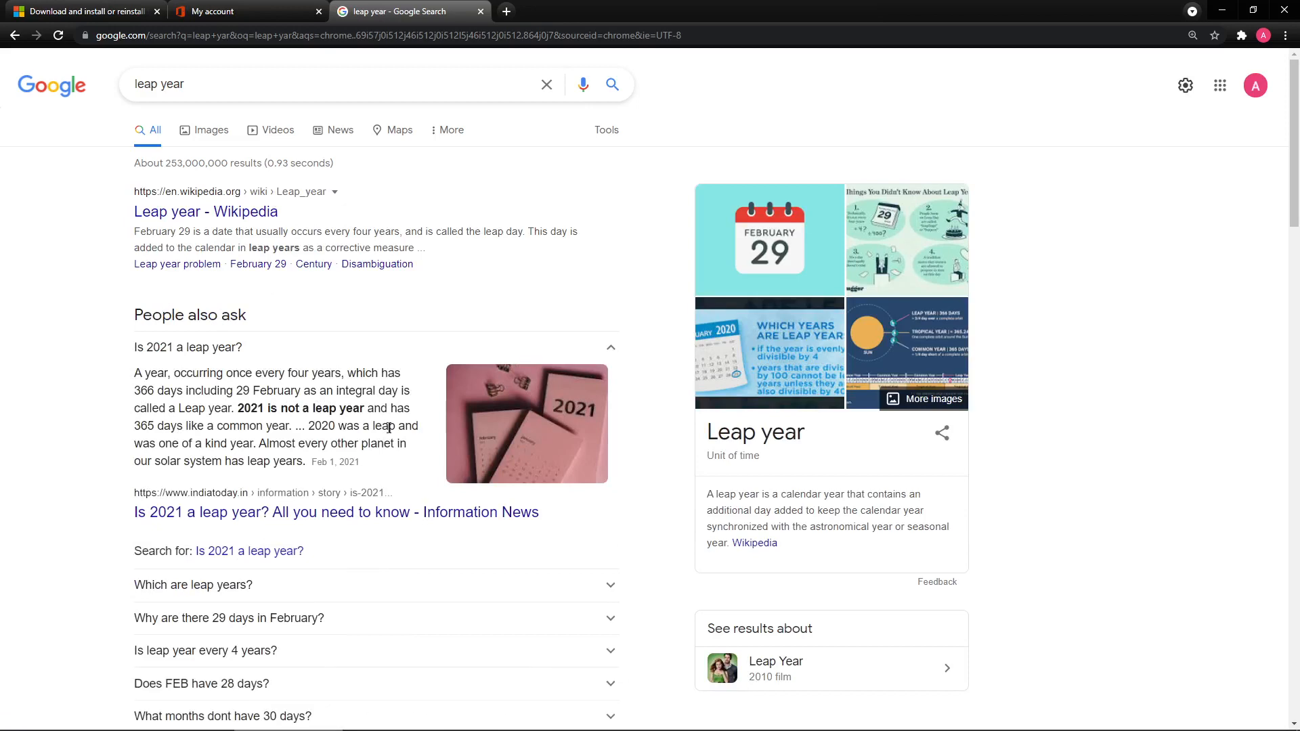
pyautogui.scroll(-2, 325, 529)
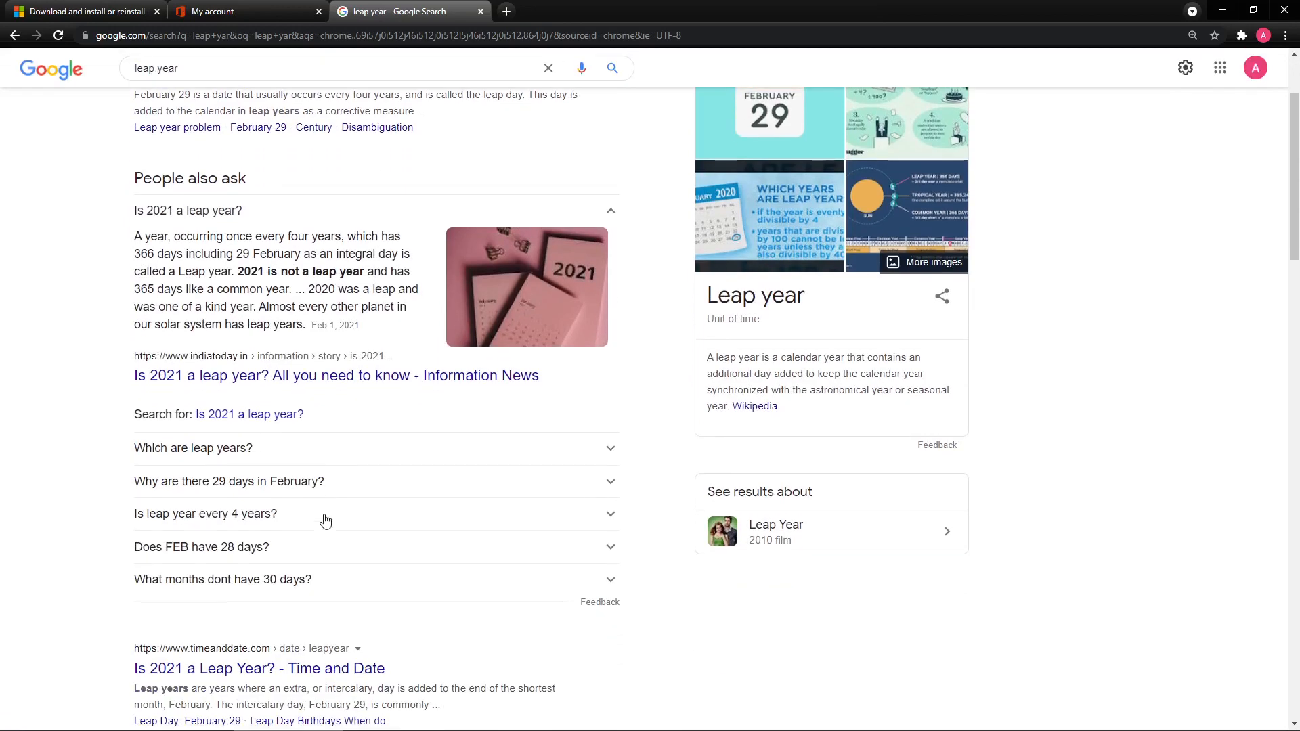
pyautogui.click(325, 523)
pyautogui.scroll(2, 346, 541)
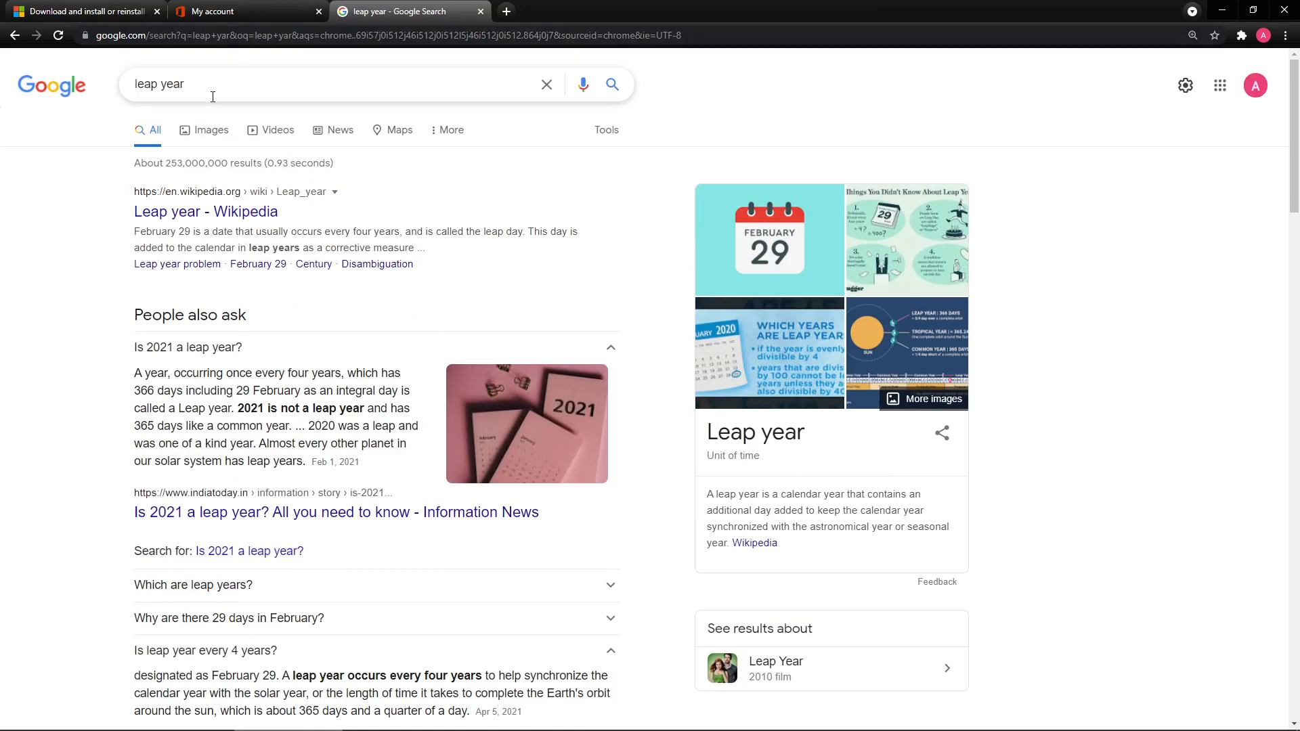
# Search Google for "is 2022 a leap year" and highlight the 2022 to 2024 rows of the leap year table
pyautogui.moveTo(209, 86); pyautogui.dragTo(2, 55)
pyautogui.write('is 202')
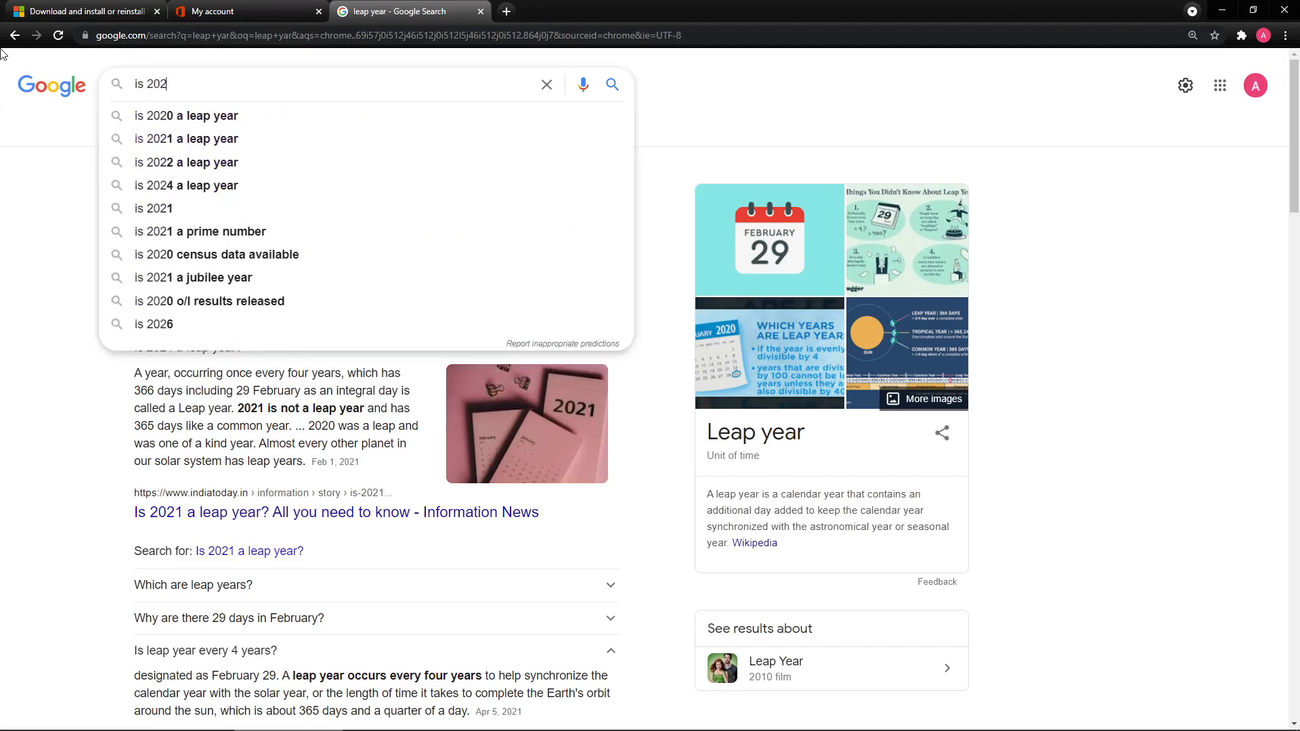
pyautogui.write('2 a leap year')
pyautogui.press('Return')
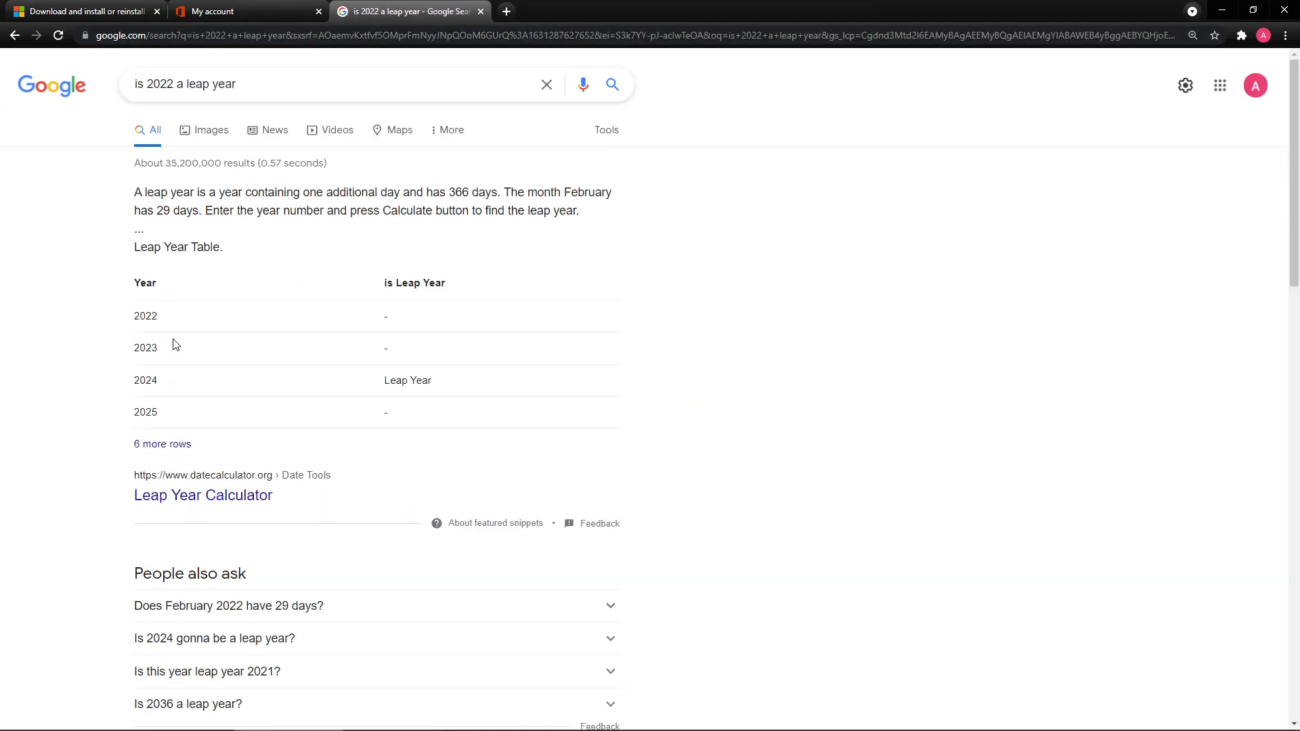
pyautogui.moveTo(172, 342); pyautogui.dragTo(116, 378)
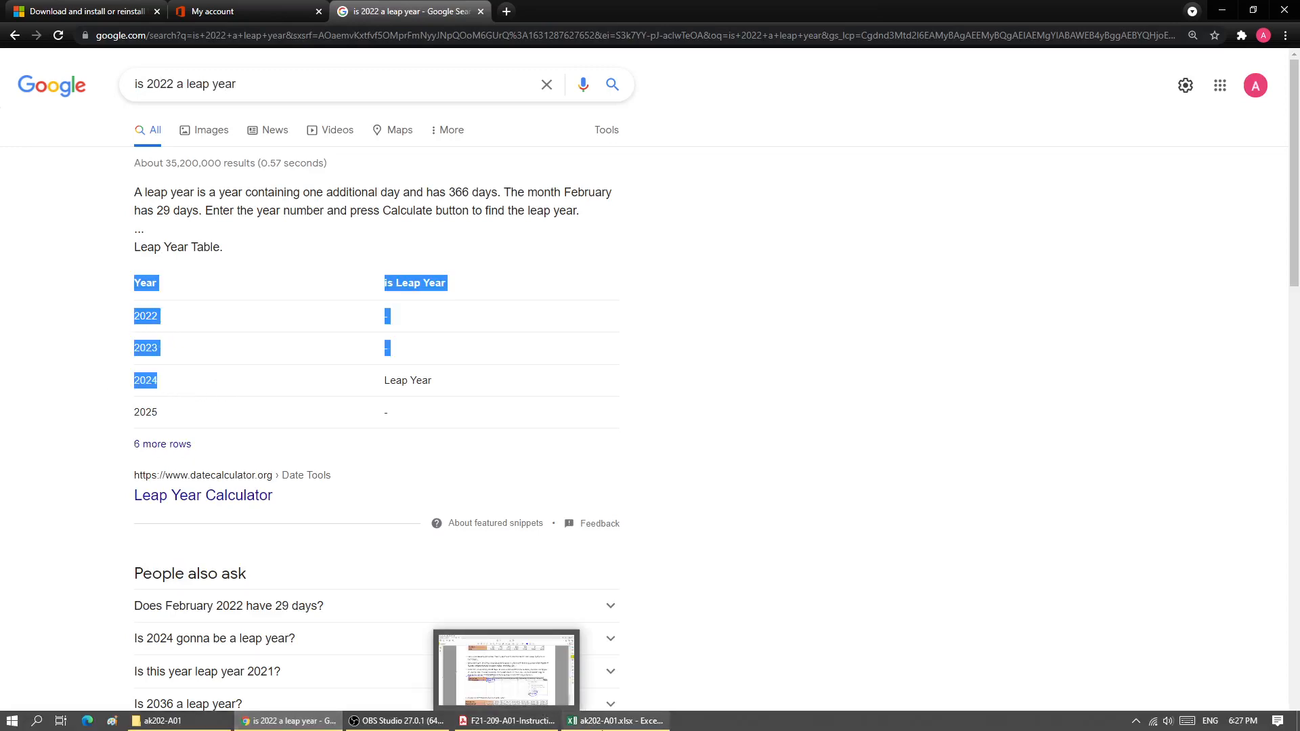
# Switch to the ak202-A01 workbook in Excel and enter the date 29-Feb-2024 in cell O20
pyautogui.click(597, 717)
pyautogui.press('Tab')
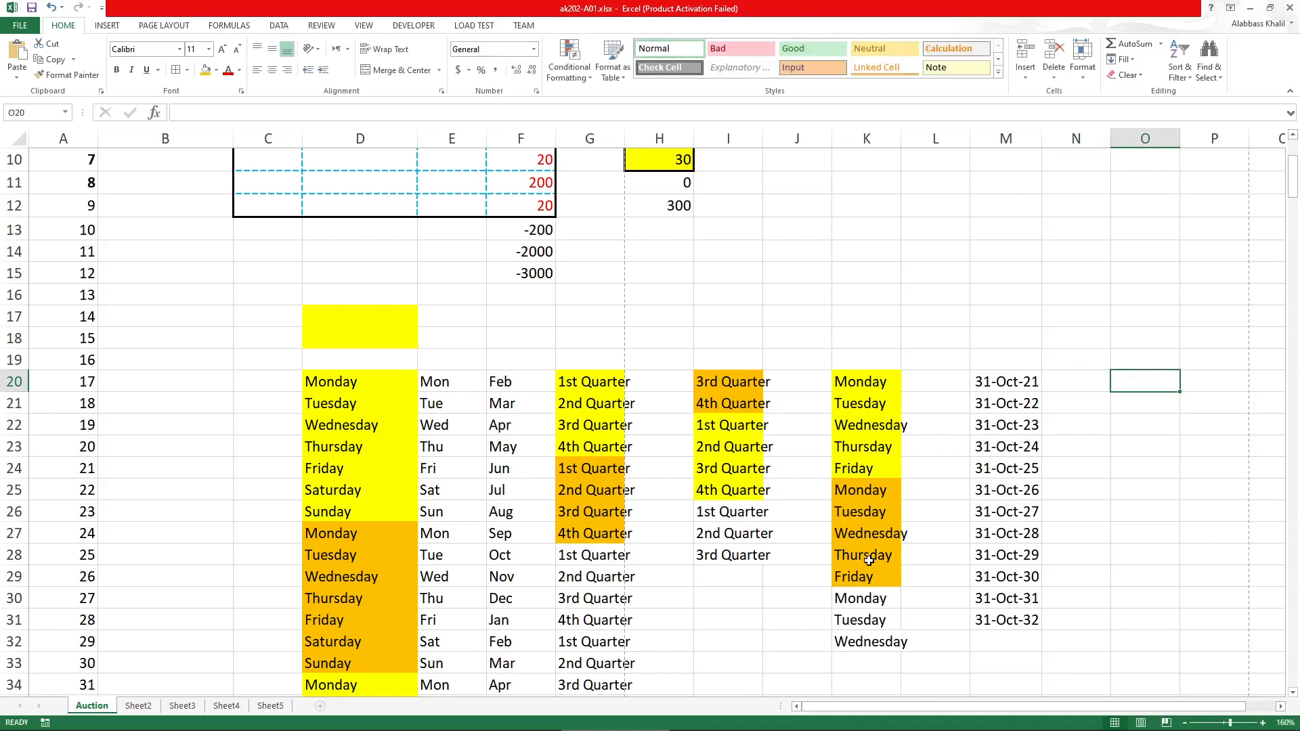
pyautogui.write('2020')
pyautogui.press('BackSpace')
pyautogui.press('BackSpace')
pyautogui.press('BackSpace')
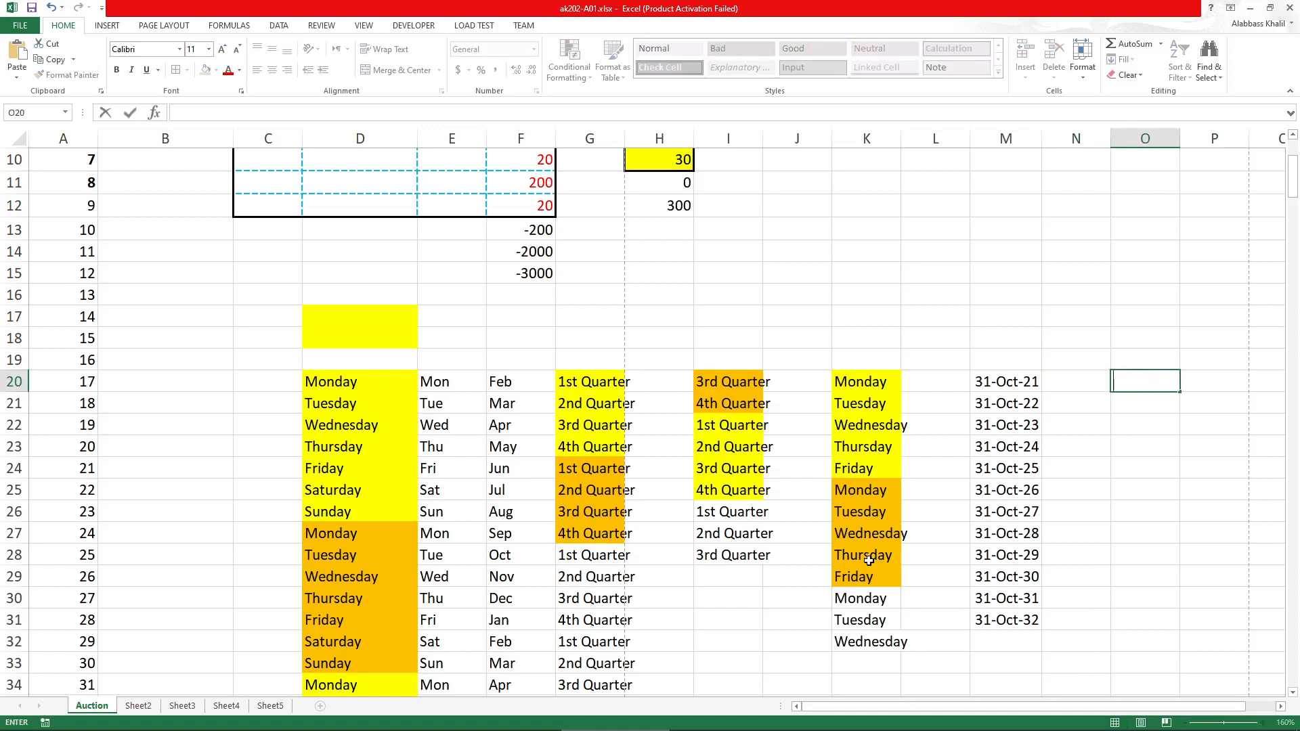
pyautogui.write('29-Feb-2020')
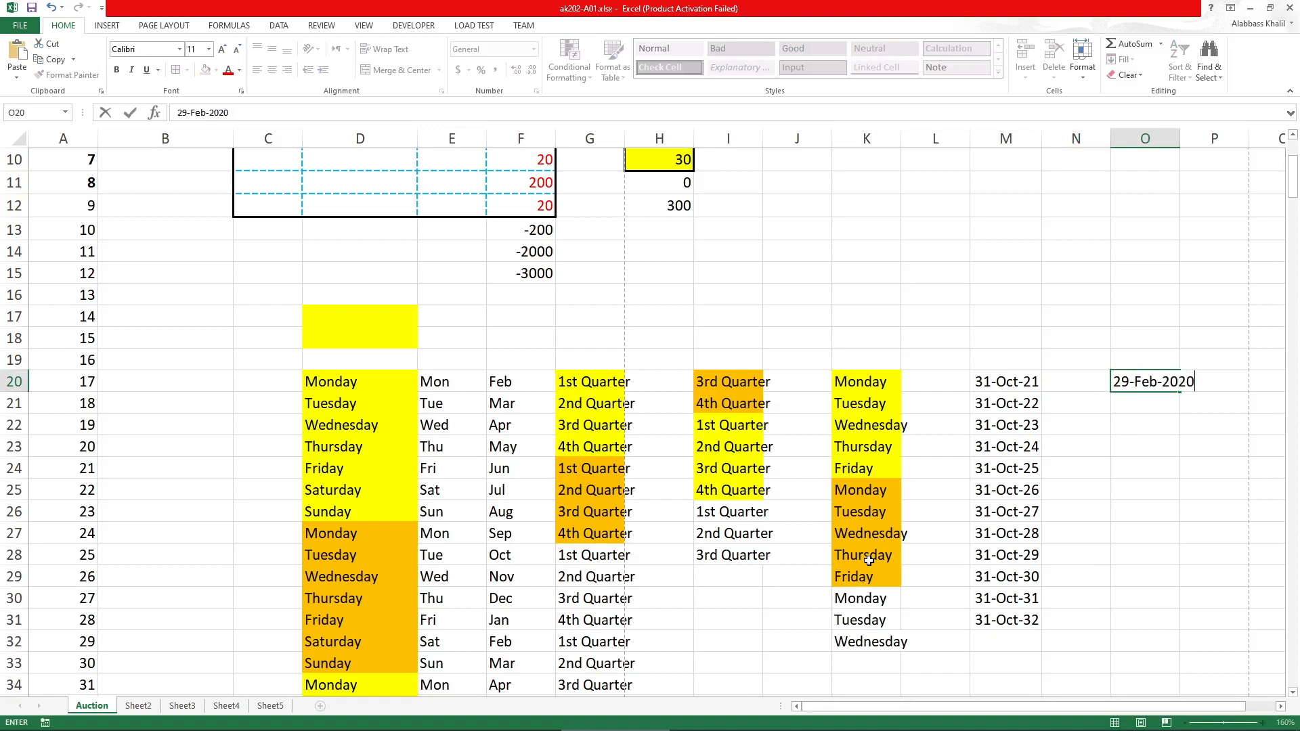
pyautogui.press('BackSpace')
pyautogui.write('4')
pyautogui.press('Return')
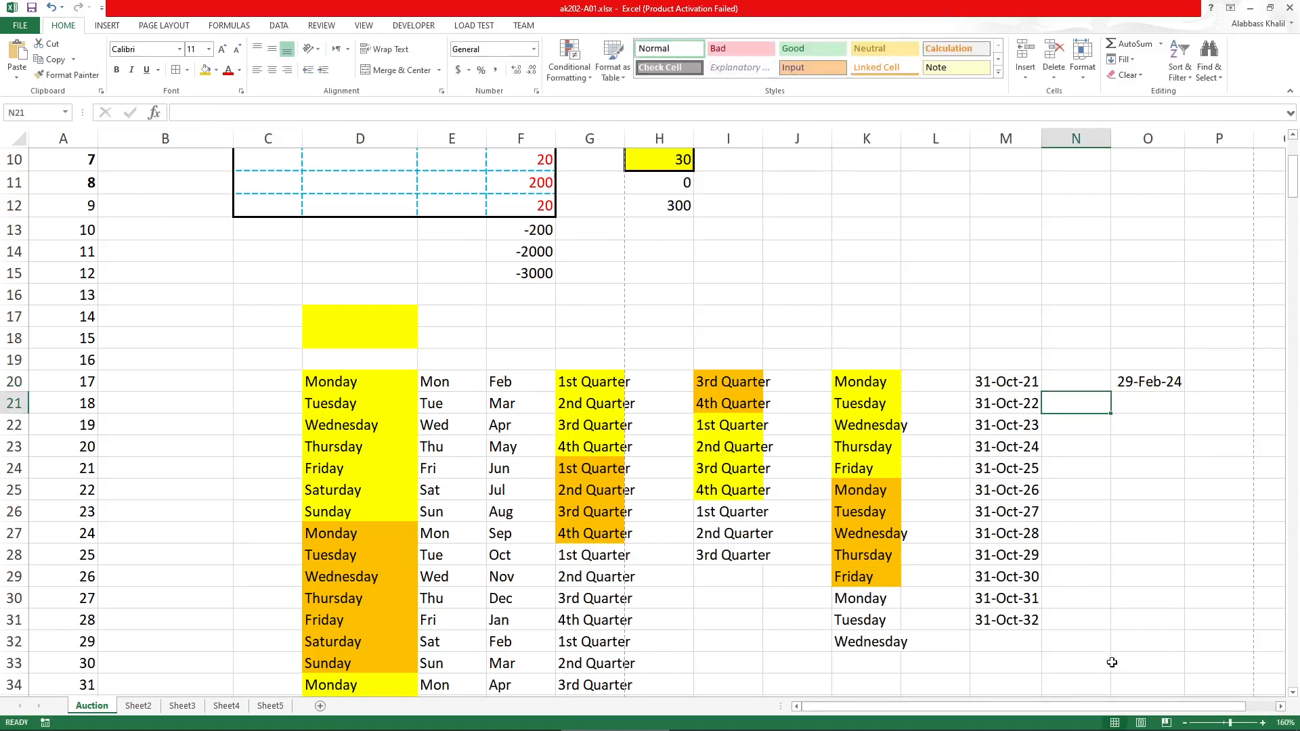
# Enter the non-leap-year date 29-Feb-23 in cell N17
pyautogui.click(1155, 383)
pyautogui.click(1073, 308)
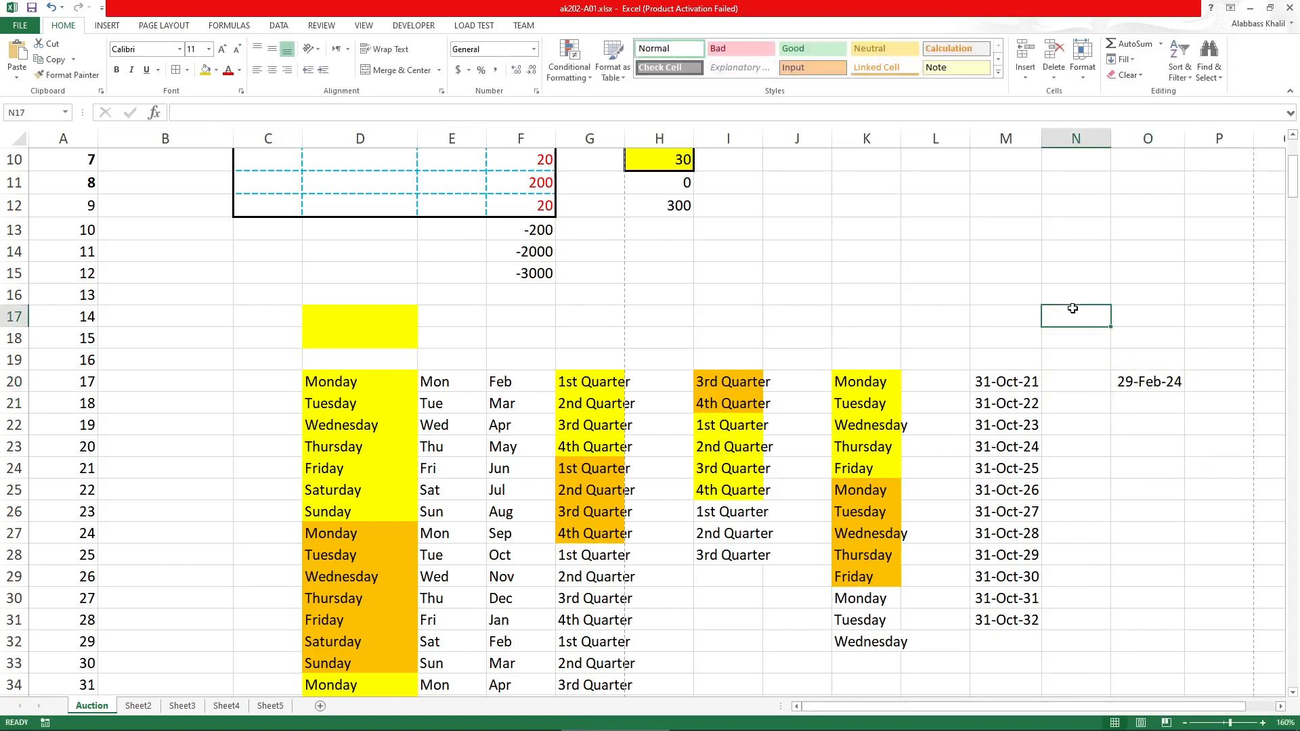
pyautogui.write('2')
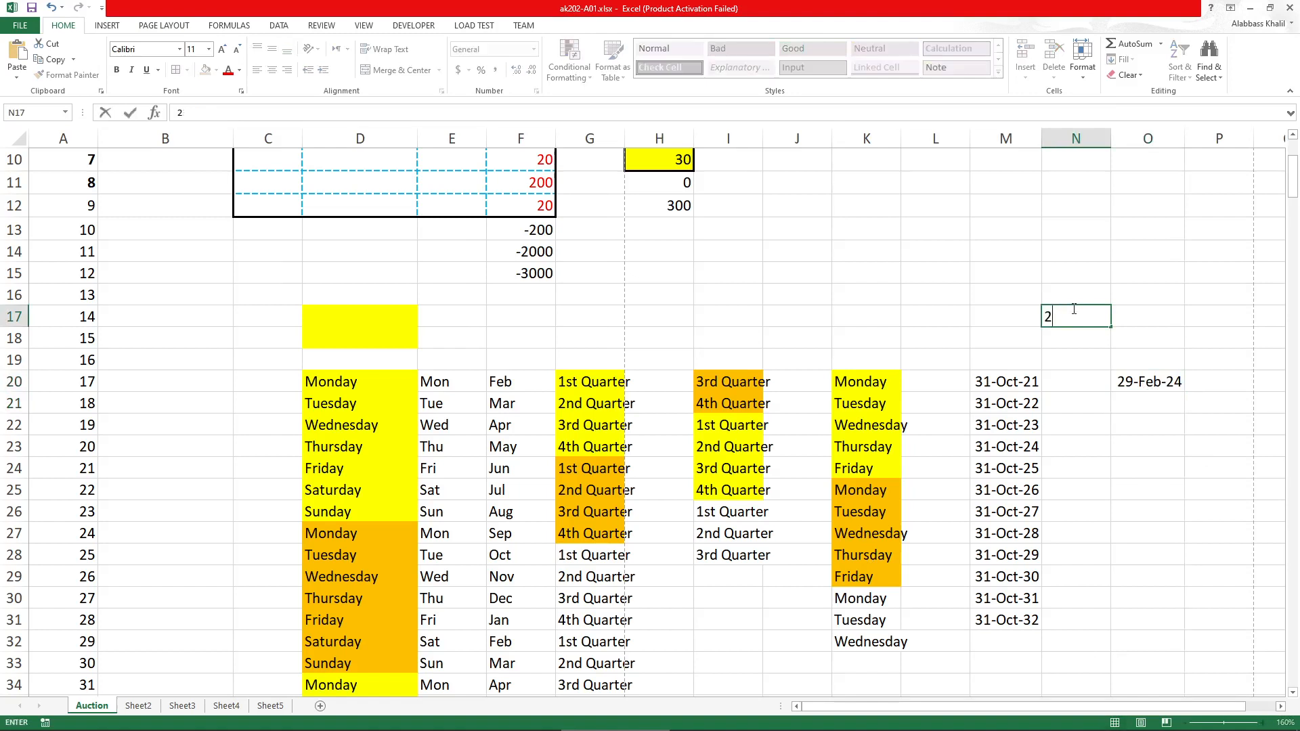
pyautogui.write('9-Feb-23')
pyautogui.press('Return')
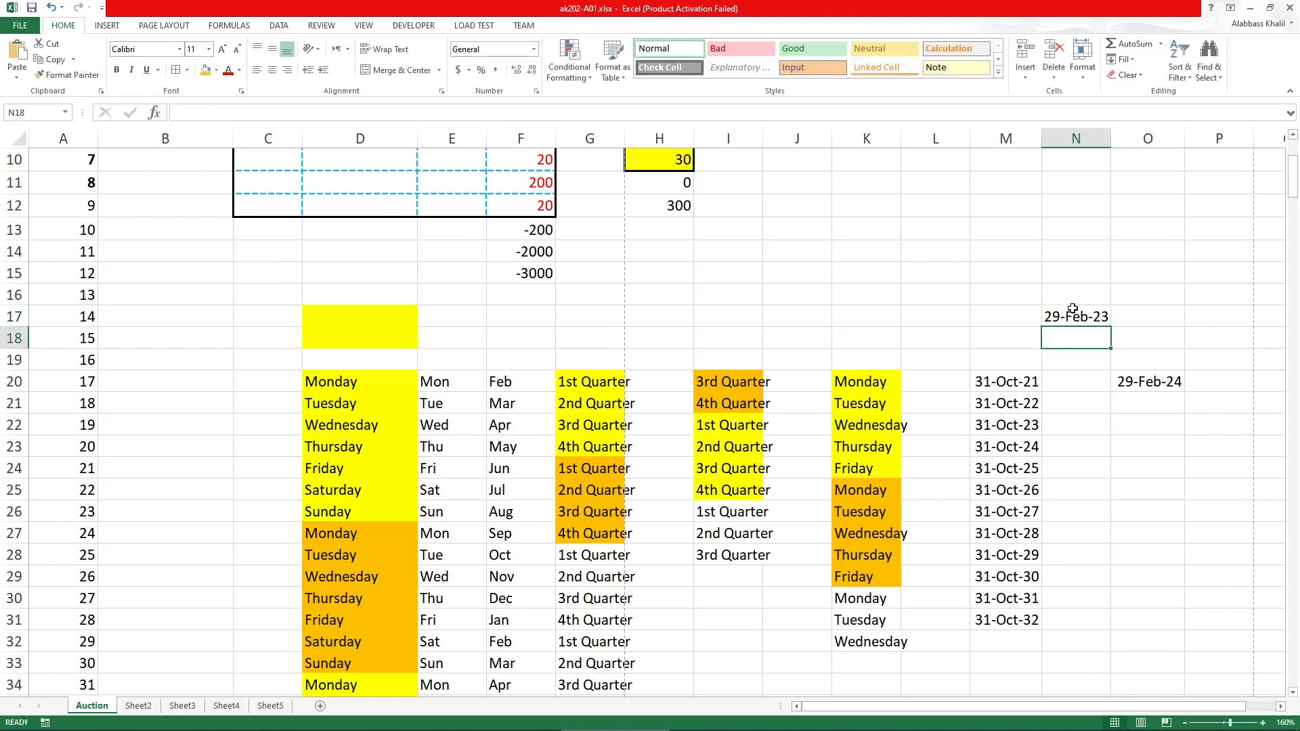
# Compare the formula bar contents of N17 and O20, and label N17 by entering "text" in O17
pyautogui.click(1078, 311)
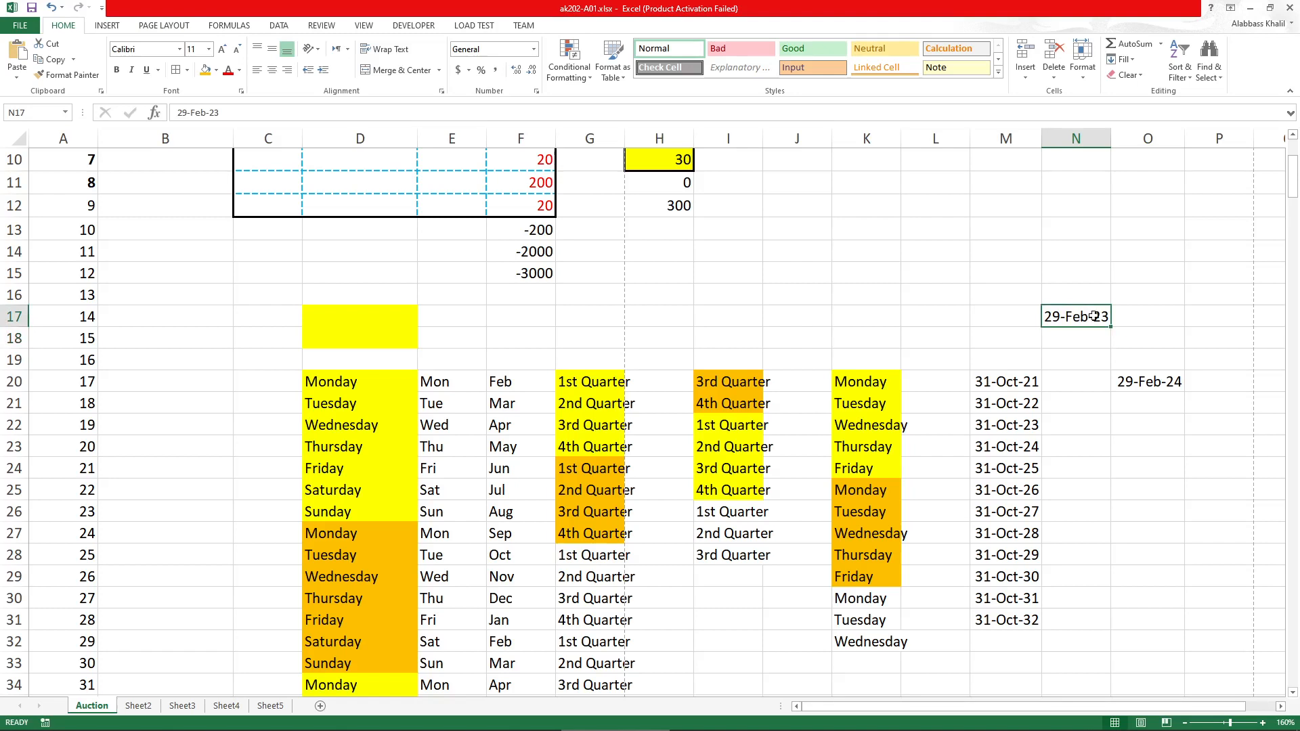
pyautogui.doubleClick(198, 113)
pyautogui.click(1169, 382)
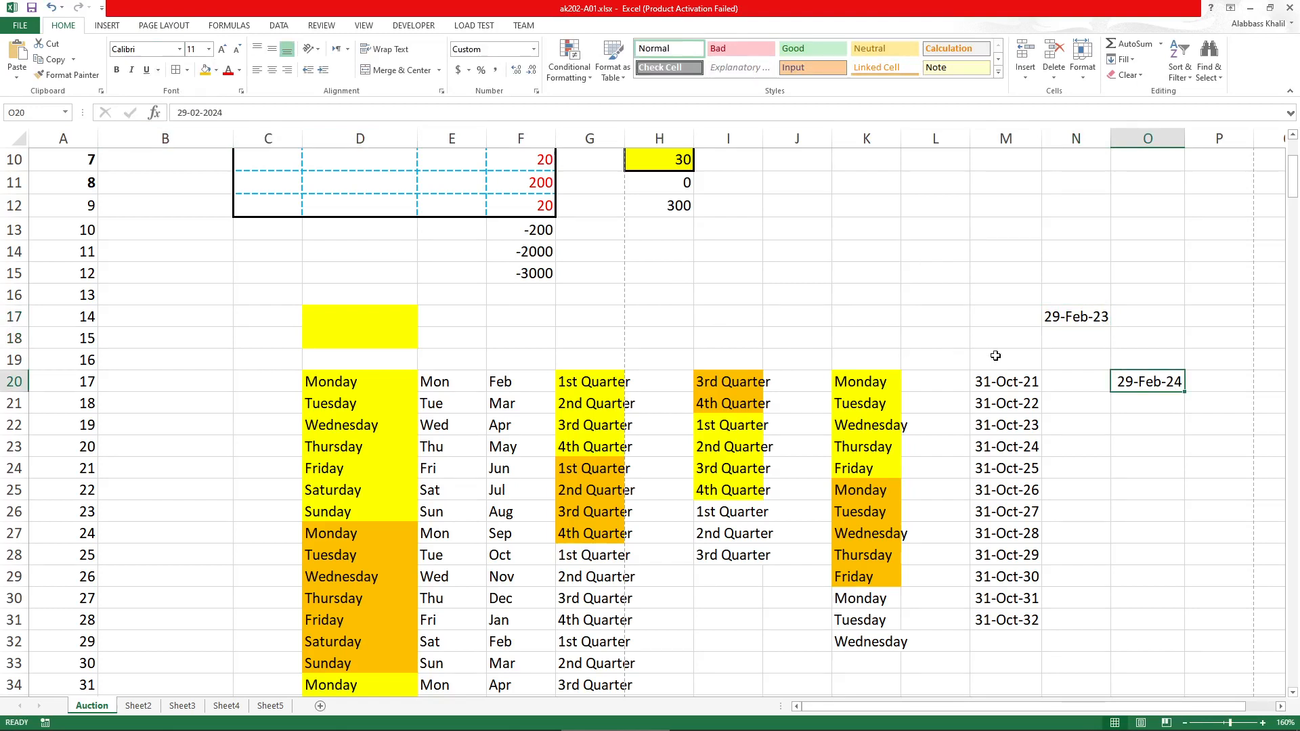
pyautogui.click(1051, 324)
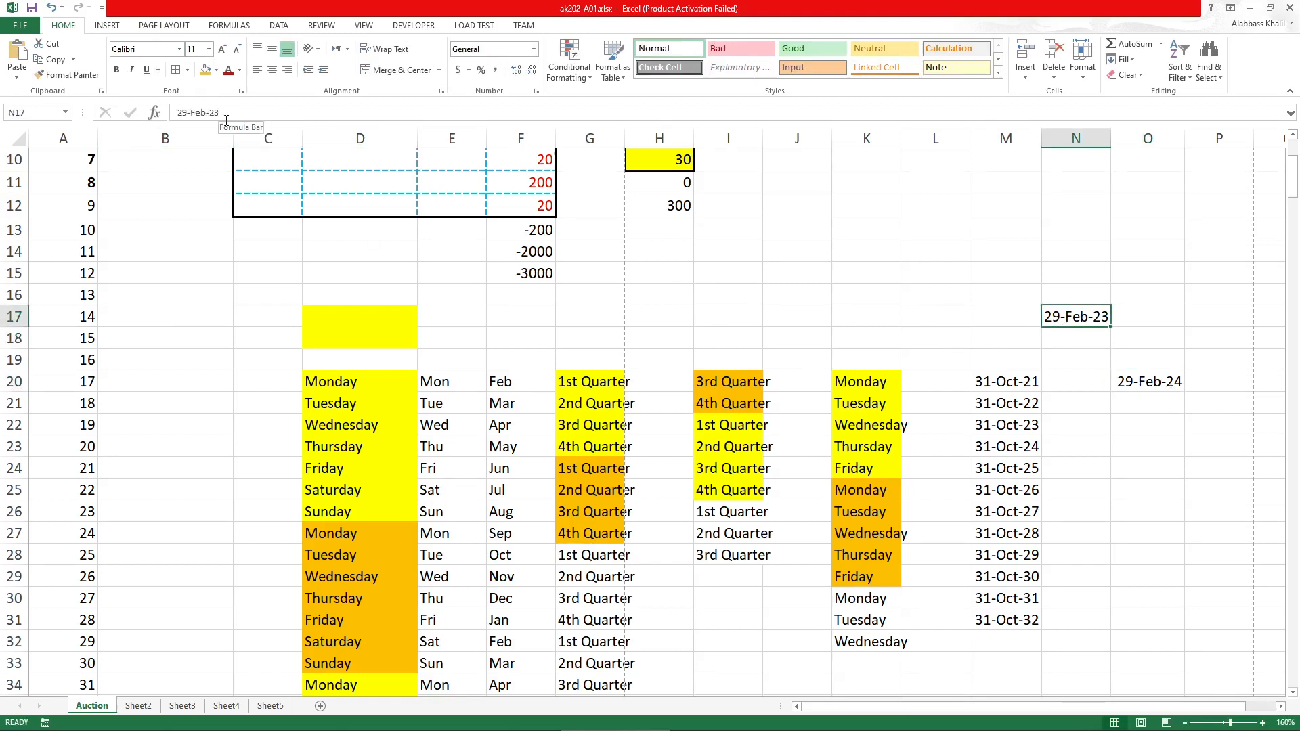
pyautogui.click(1153, 316)
pyautogui.write('text')
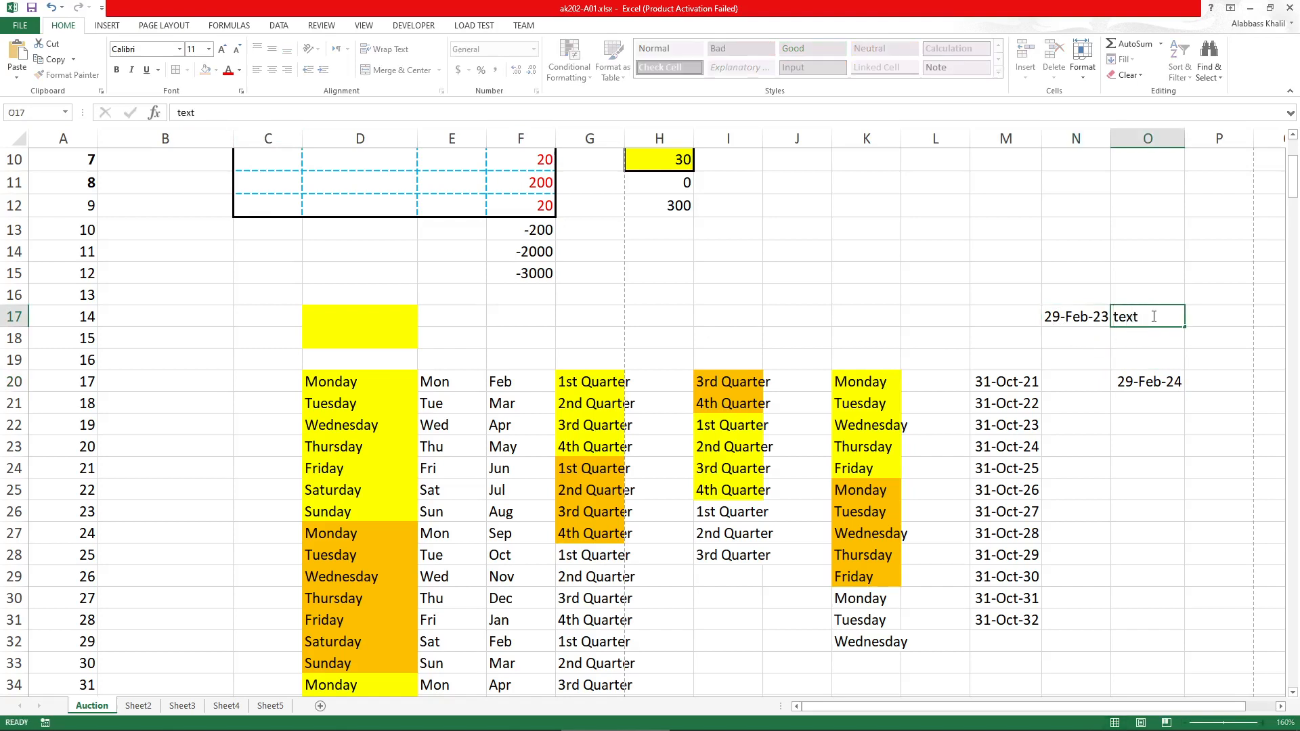
pyautogui.press('Return')
# Auto Fill cell N17 down to N20 and inspect the available Auto Fill options
pyautogui.click(1102, 321)
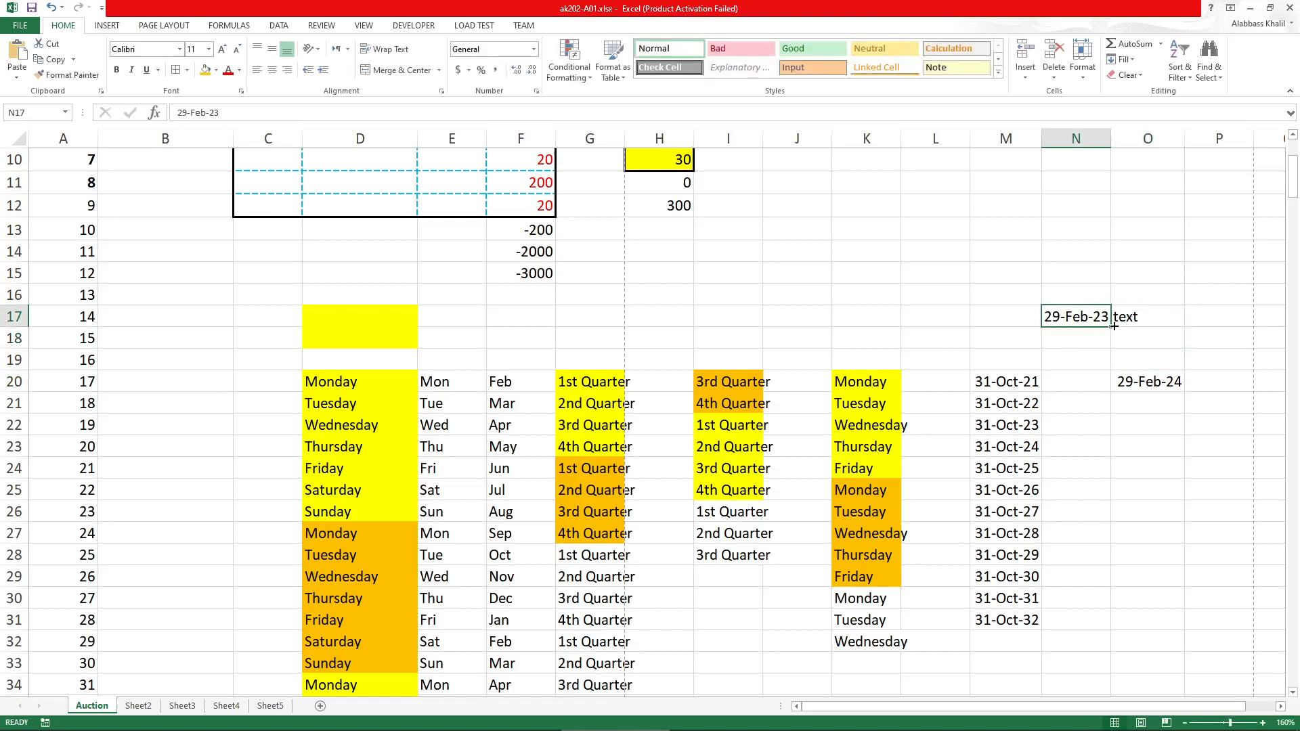
pyautogui.moveTo(1114, 326); pyautogui.dragTo(1111, 391)
pyautogui.click(1122, 400)
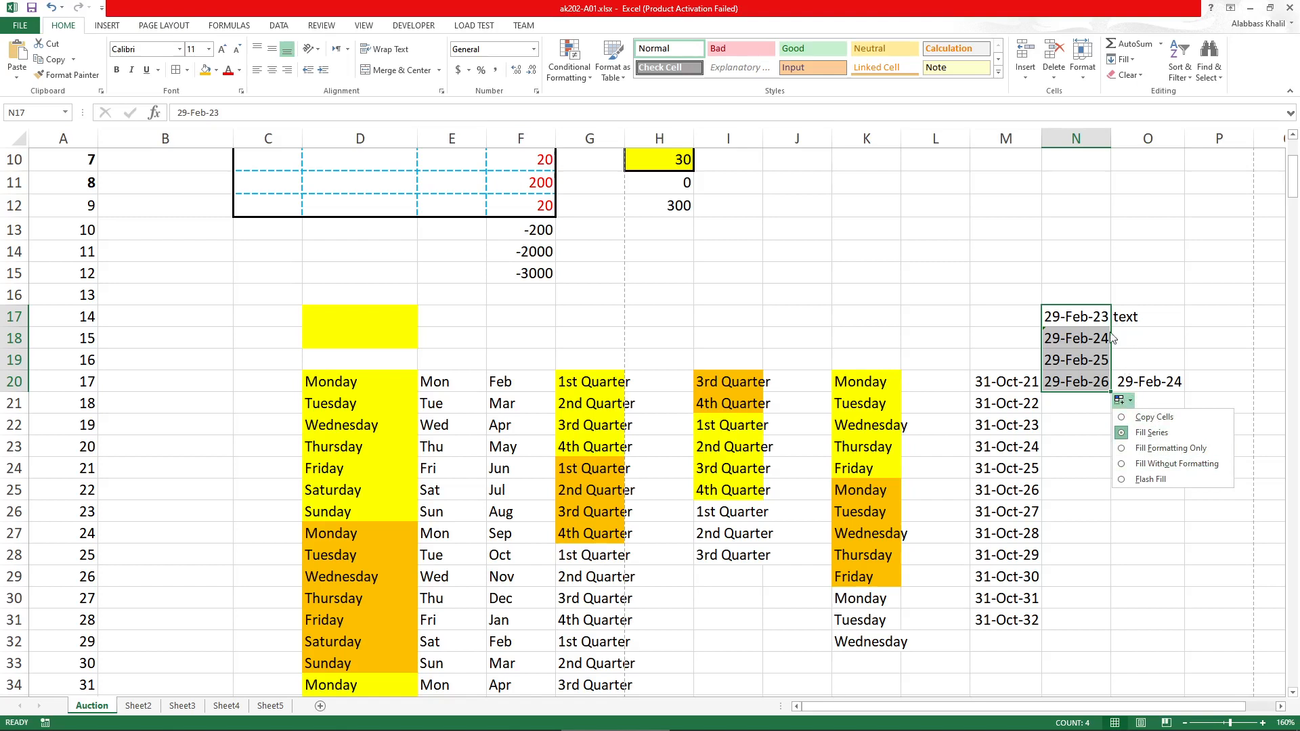
pyautogui.press('Escape')
# Re-enter the 29-Feb-24 value in N18 and inspect how the cell stores it
pyautogui.doubleClick(1096, 340)
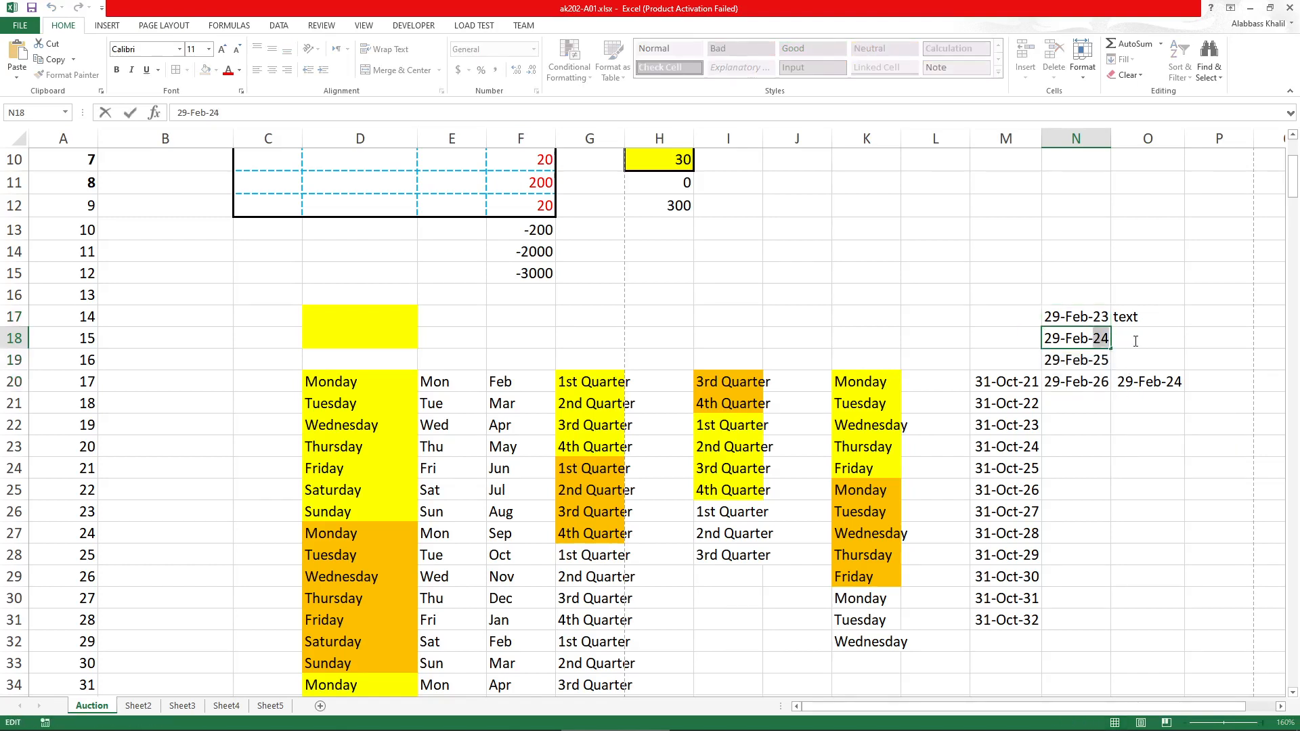
pyautogui.press('Return')
pyautogui.moveTo(1098, 366); pyautogui.dragTo(1125, 364)
pyautogui.click(1106, 340)
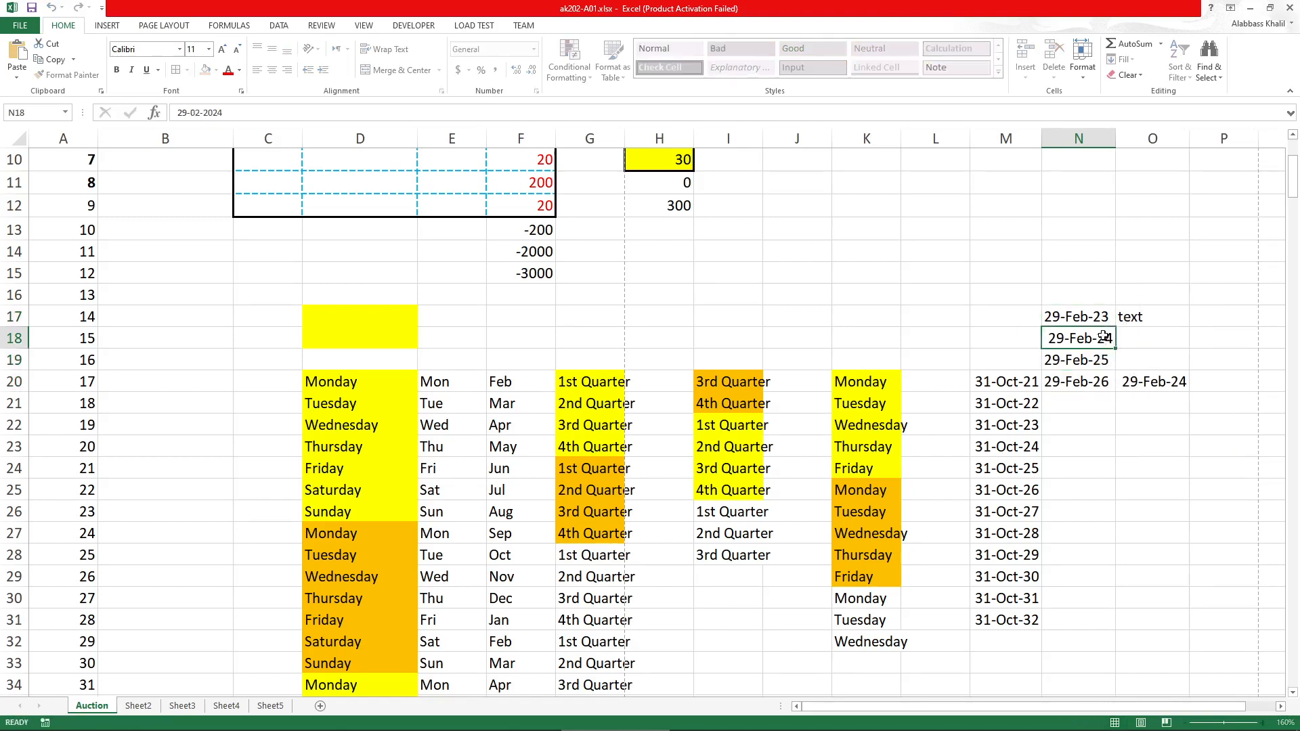
# Clear the test dates from N17:N20 and the "text" label from O17
pyautogui.moveTo(1093, 294); pyautogui.dragTo(1076, 382)
pyautogui.press('Delete')
pyautogui.moveTo(1094, 275); pyautogui.dragTo(1137, 316)
pyautogui.click(1135, 315)
pyautogui.press('Delete')
# Auto Fill the O20 date down to O31 and set the series to Fill Years
pyautogui.click(1176, 384)
pyautogui.moveTo(1188, 391); pyautogui.dragTo(1170, 619)
pyautogui.click(1200, 639)
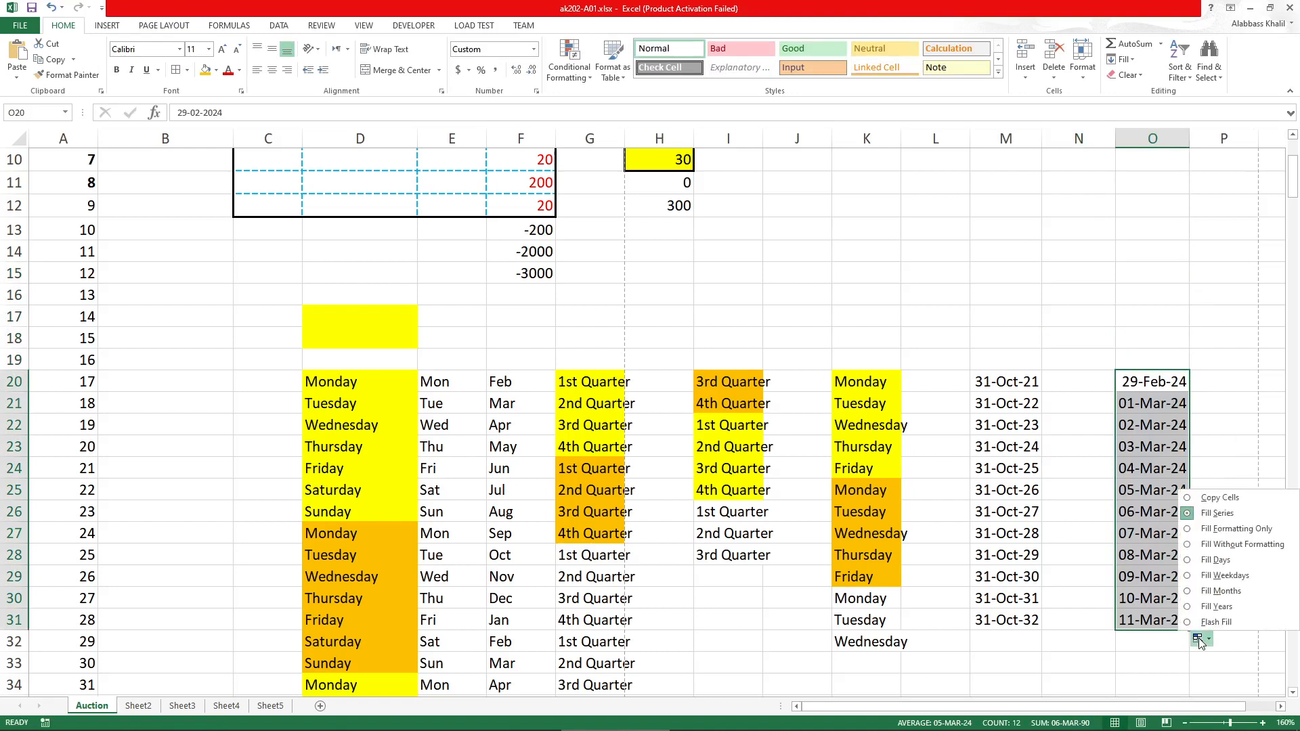
pyautogui.click(1223, 609)
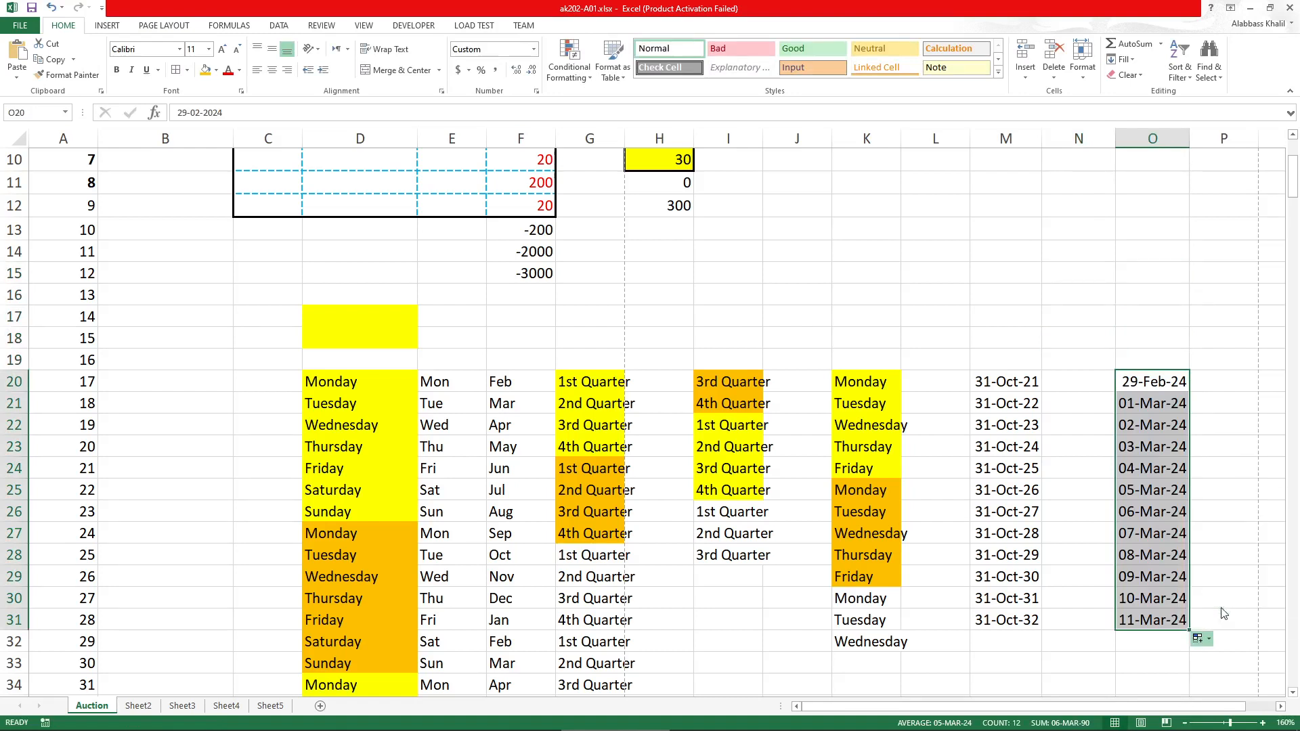
pyautogui.click(1239, 445)
# Check the yearly February dates in O20:O31, comparing the leap years with the years between them
pyautogui.click(1133, 381)
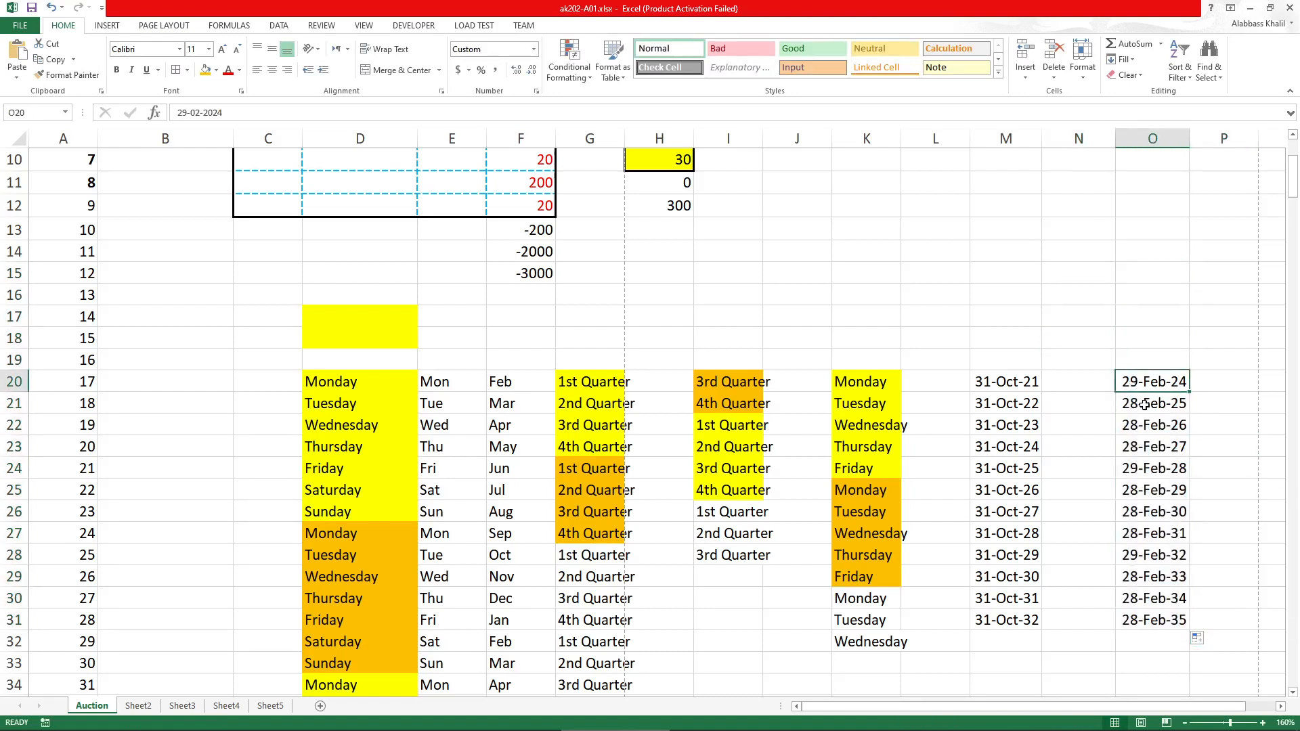
pyautogui.moveTo(1145, 405); pyautogui.dragTo(1143, 473)
pyautogui.click(1145, 471)
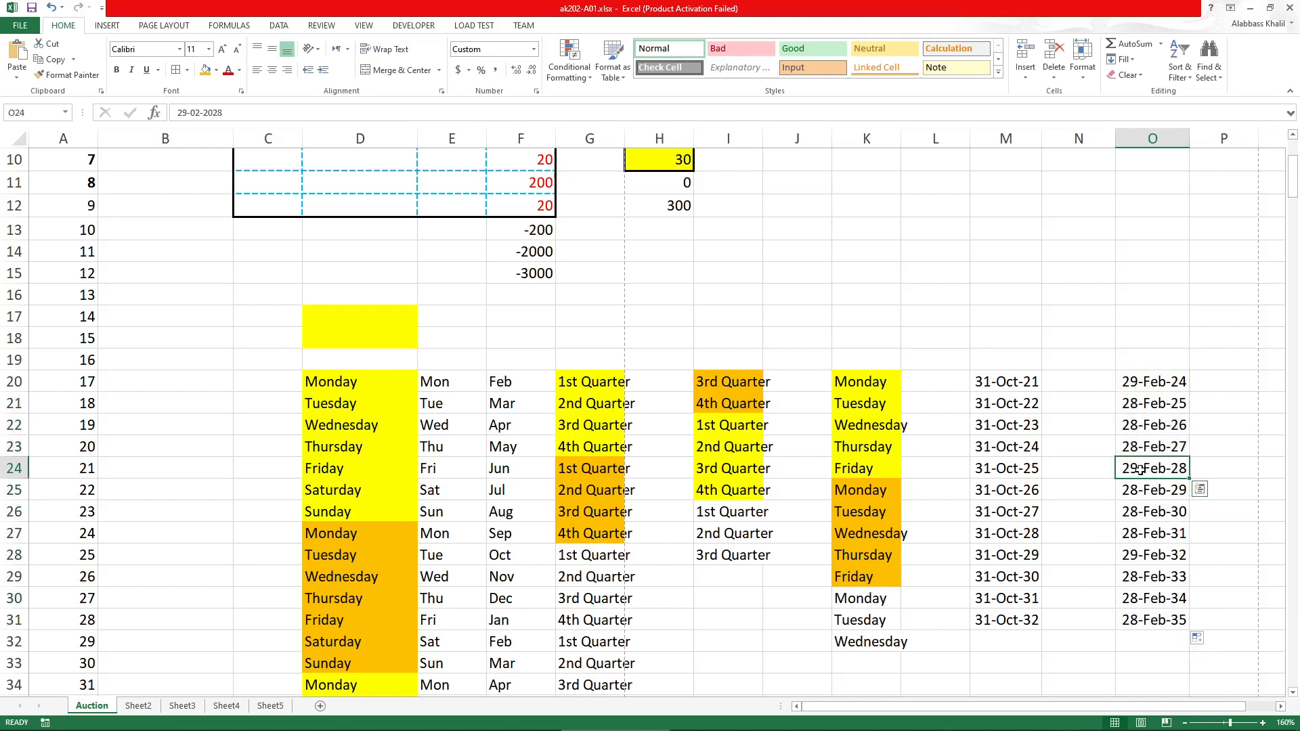
pyautogui.moveTo(1188, 366); pyautogui.dragTo(1151, 618)
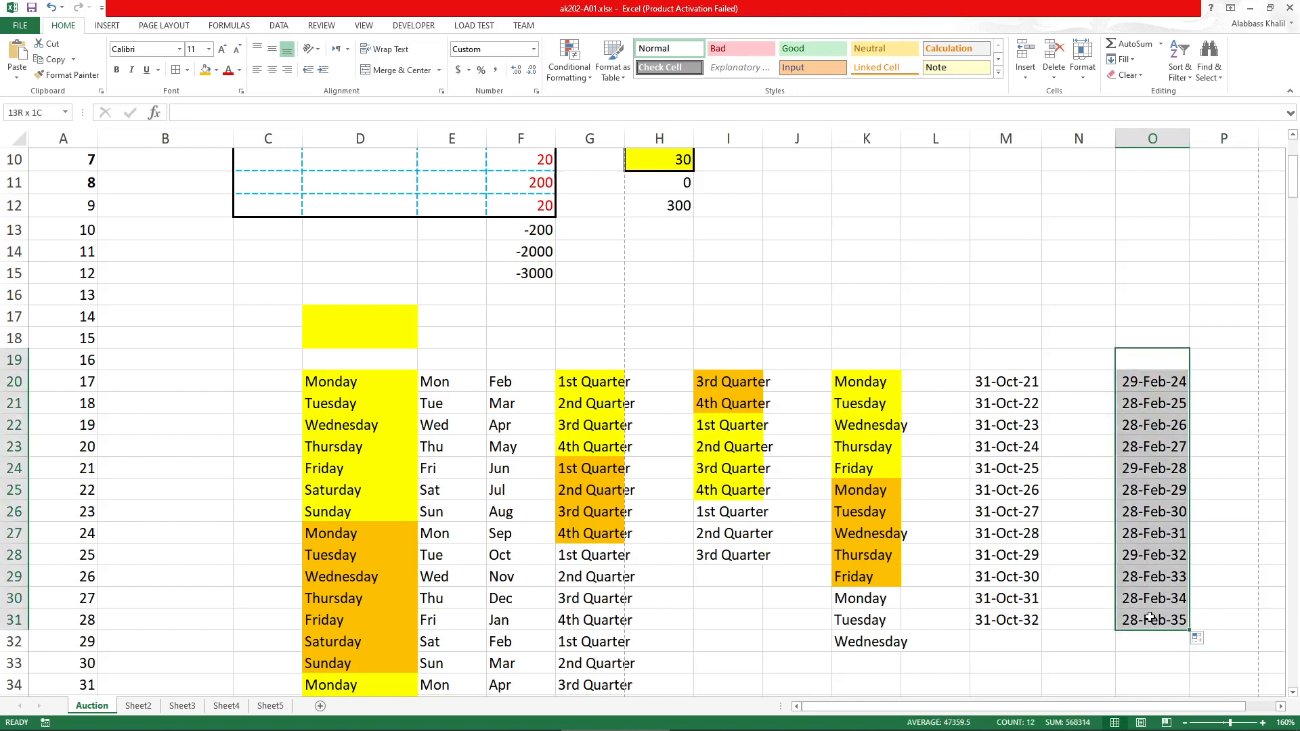
pyautogui.click(1155, 425)
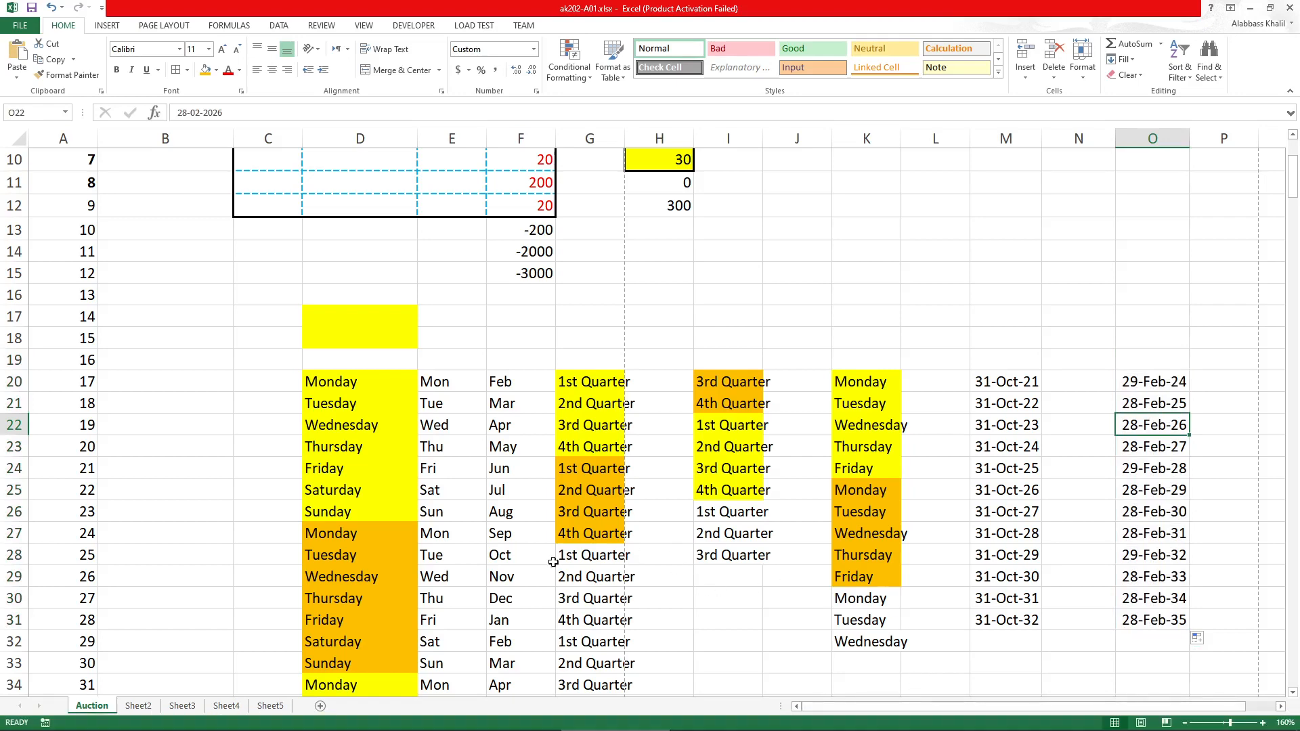
# Switch to the assignment instructions PDF in Acrobat Reader and review items 22 to 24 and the submission note
pyautogui.click(504, 721)
pyautogui.scroll(-1, 704, 494)
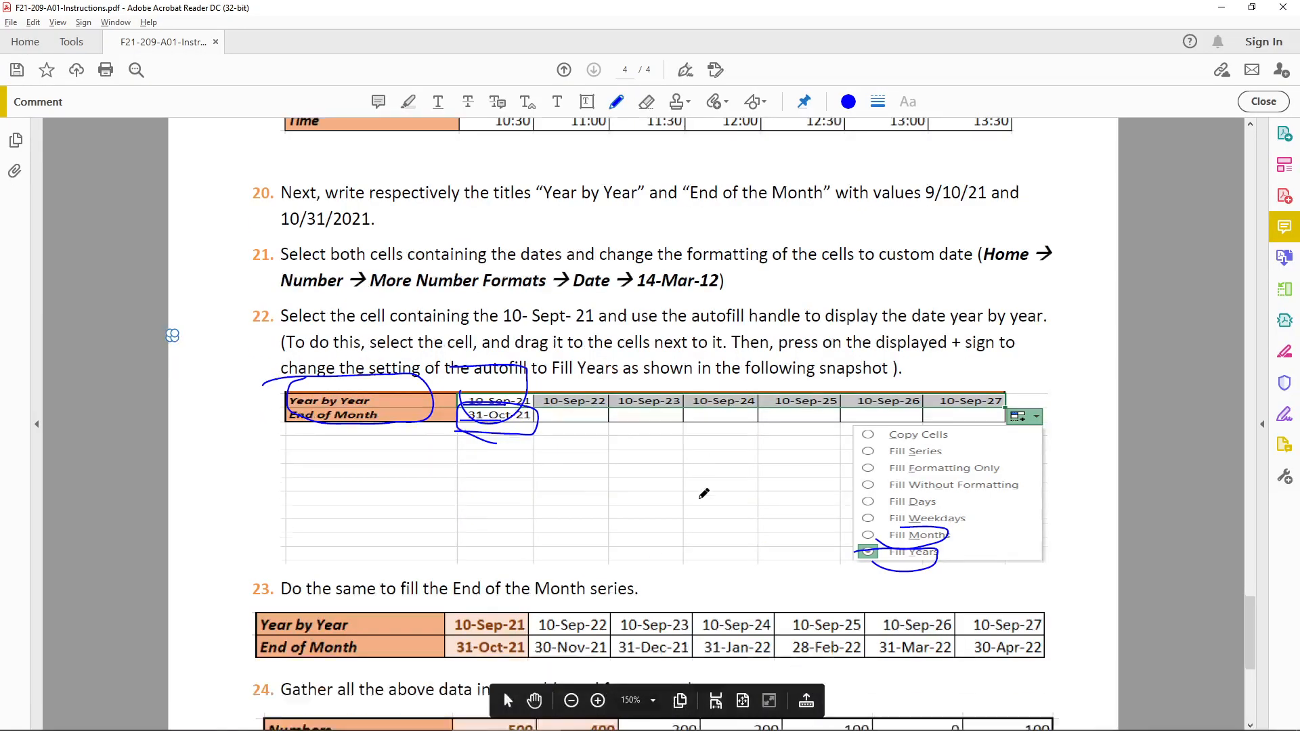
pyautogui.scroll(-6, 704, 494)
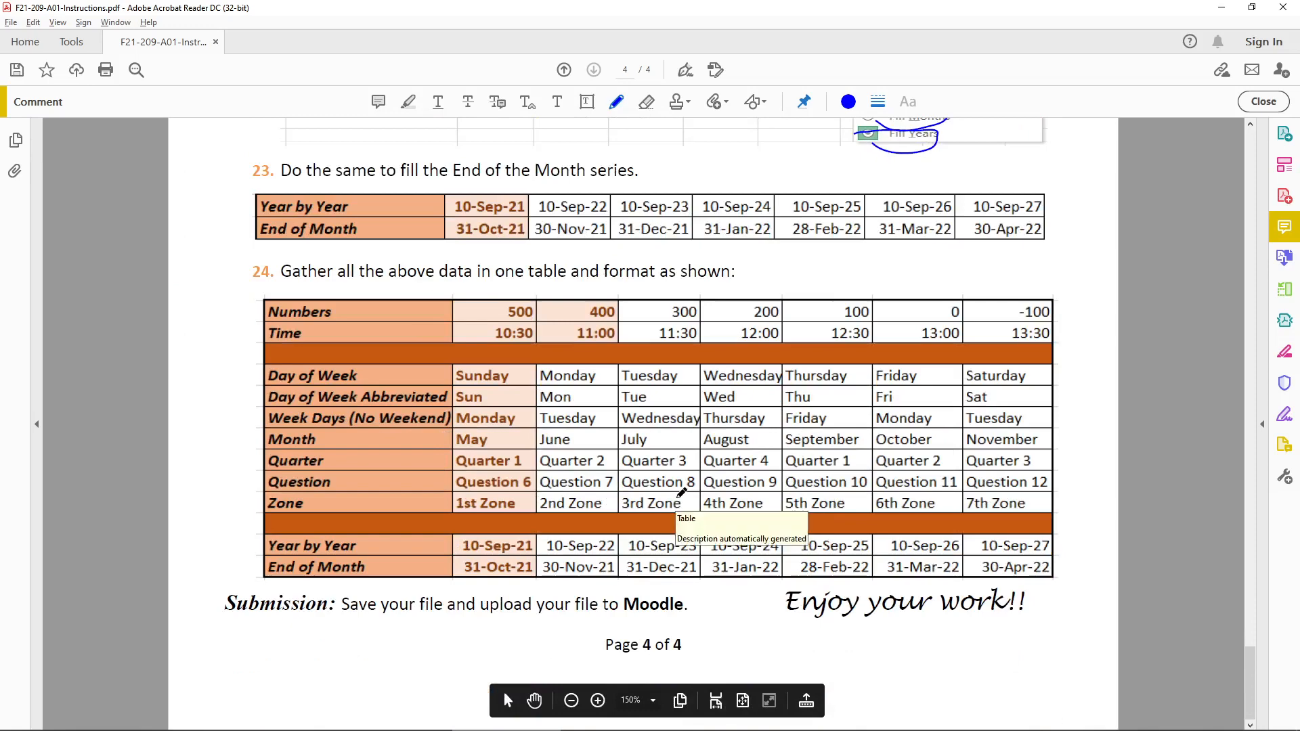
pyautogui.scroll(5, 180, 397)
pyautogui.scroll(-4, 214, 398)
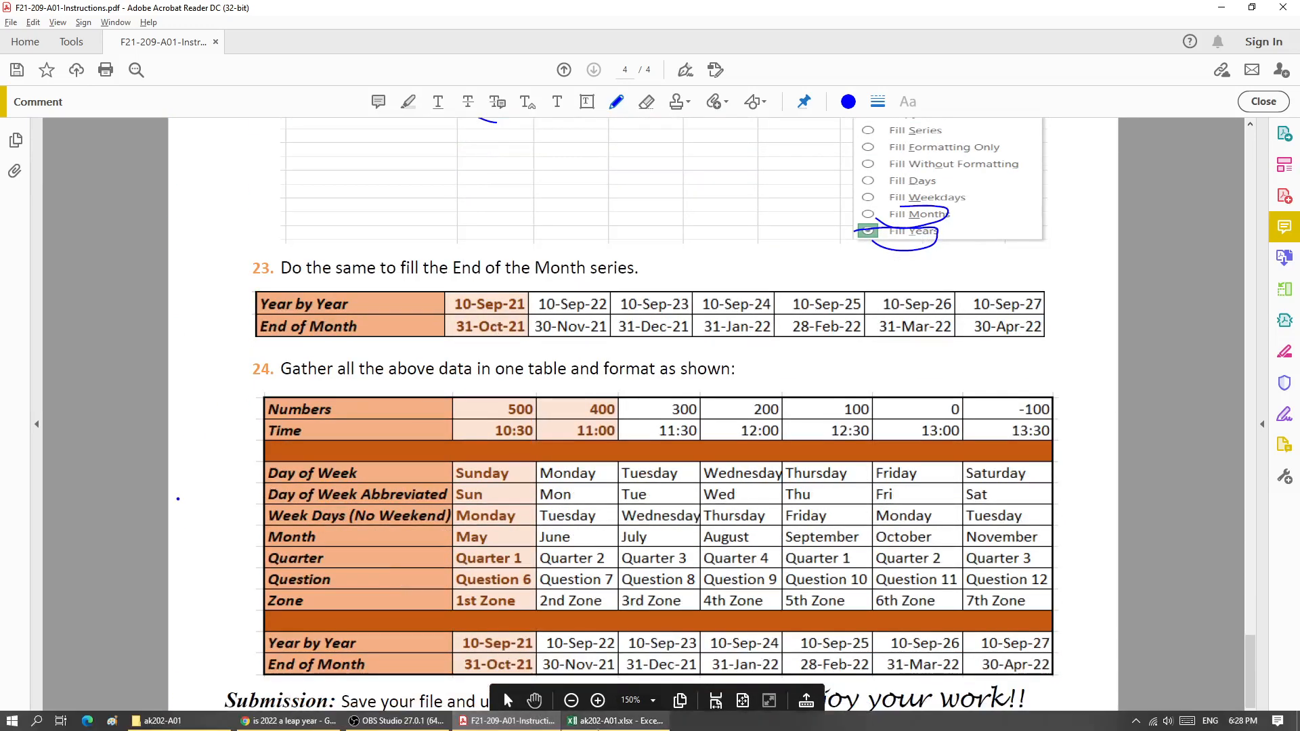
# Look over the top of the Auction sheet in Excel, and return to the PDF in Acrobat Reader to review items 21 to 24
pyautogui.click(616, 720)
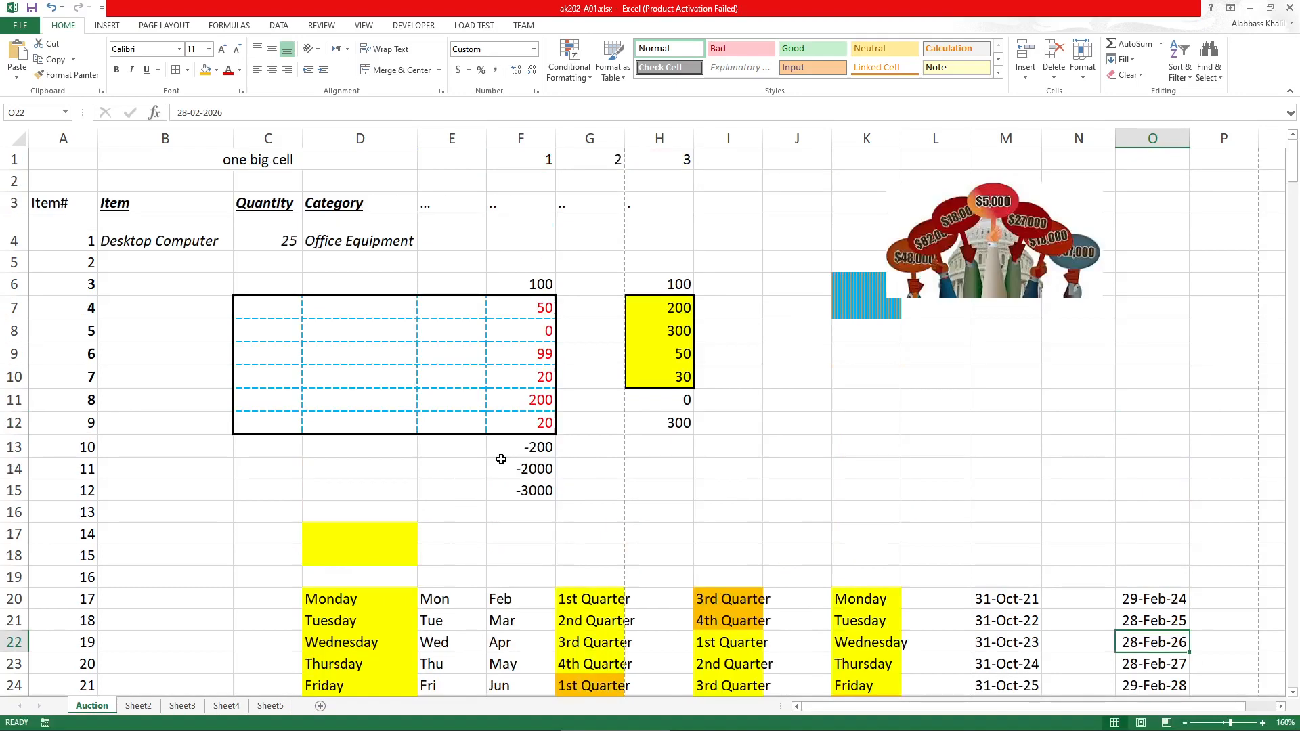
pyautogui.scroll(3, 488, 450)
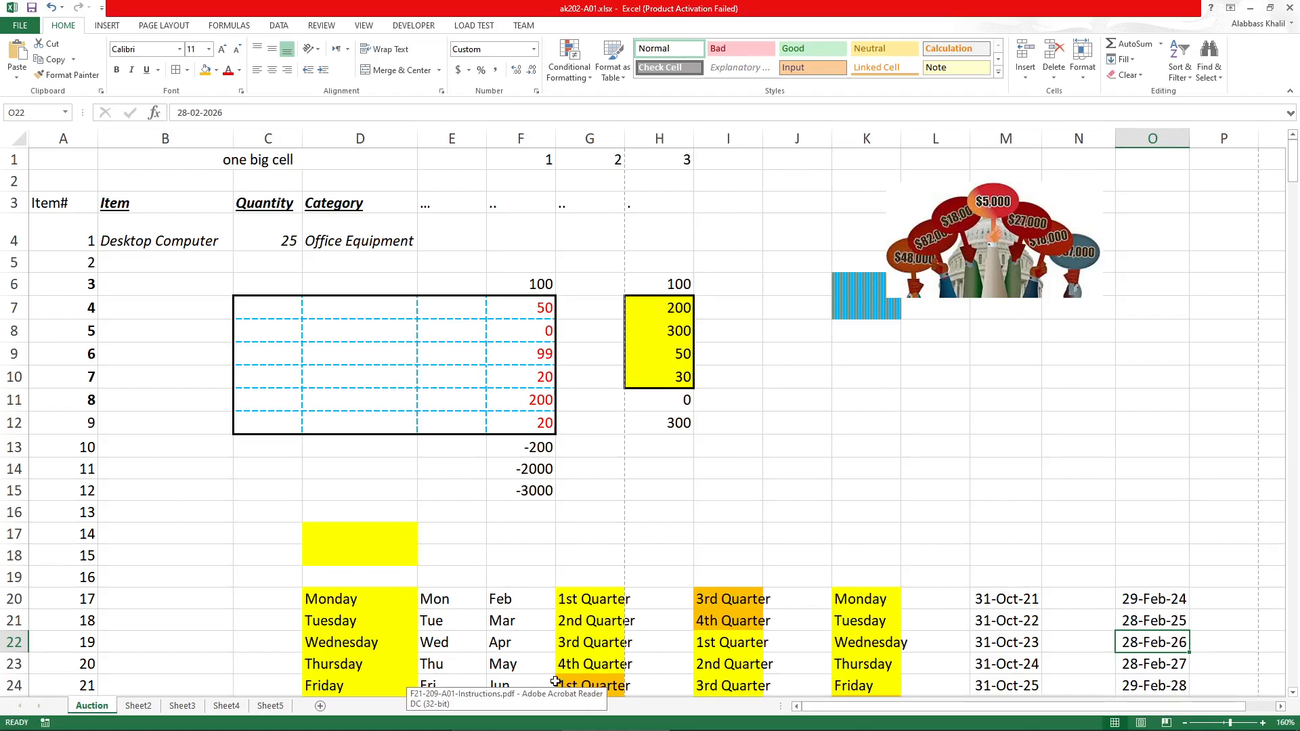
pyautogui.click(518, 726)
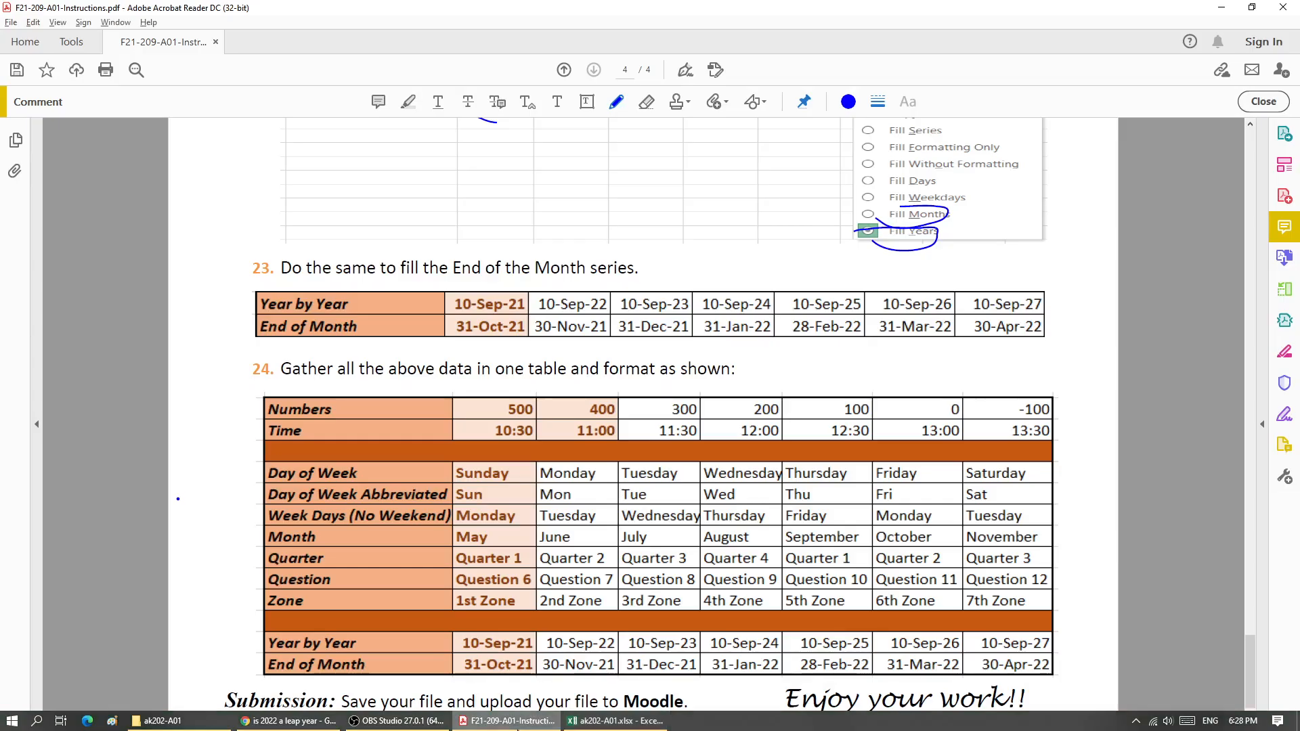
pyautogui.scroll(5, 588, 264)
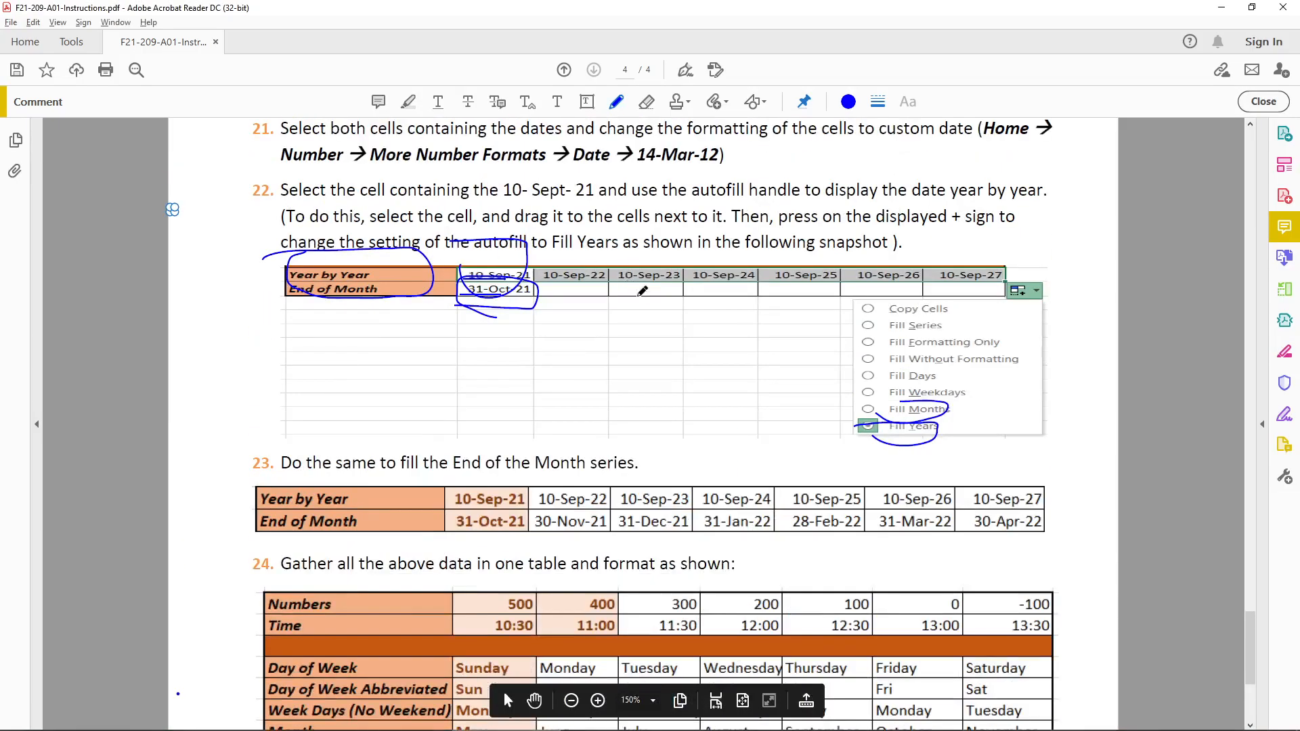
pyautogui.scroll(-3, 643, 302)
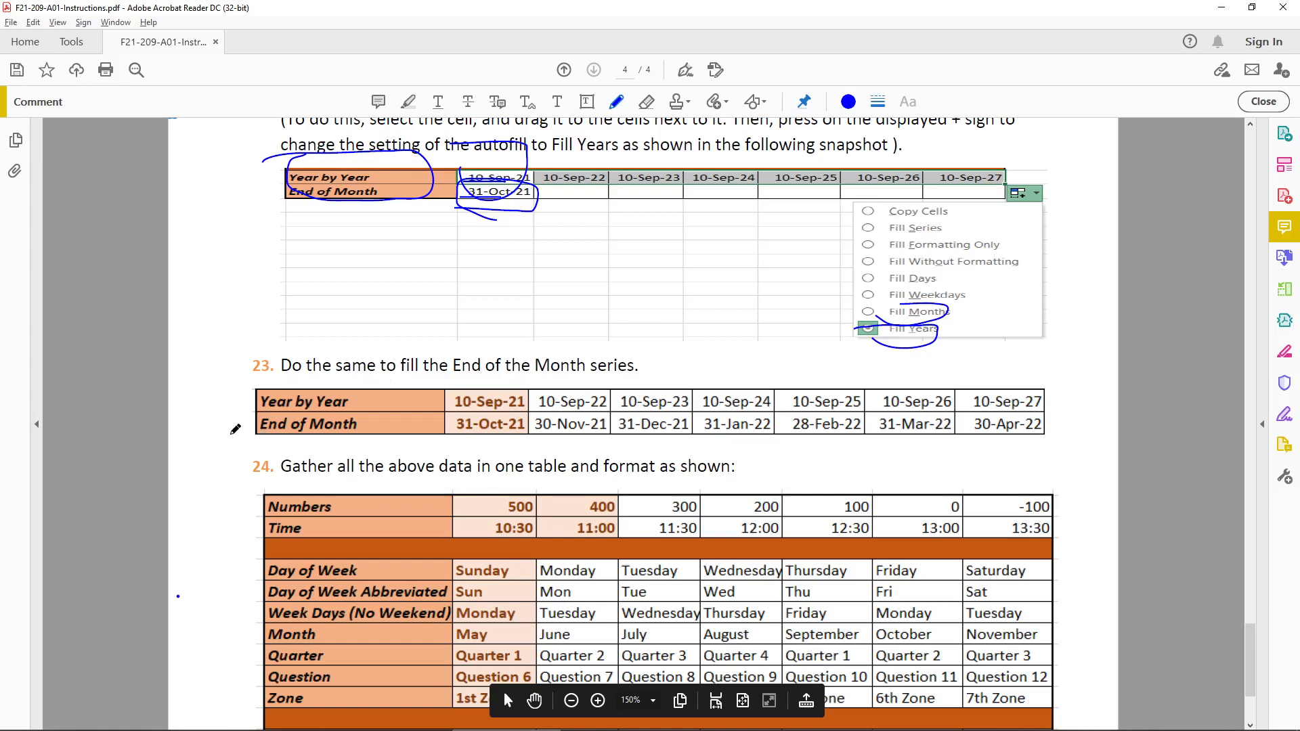
# Circle the Year by Year and End of Month titles under item 23 and the title column of item 24's table in freehand
pyautogui.moveTo(175, 386)
pyautogui.mouseDown()
pyautogui.moveTo(431, 382)
pyautogui.moveTo(119, 381)
pyautogui.mouseUp()
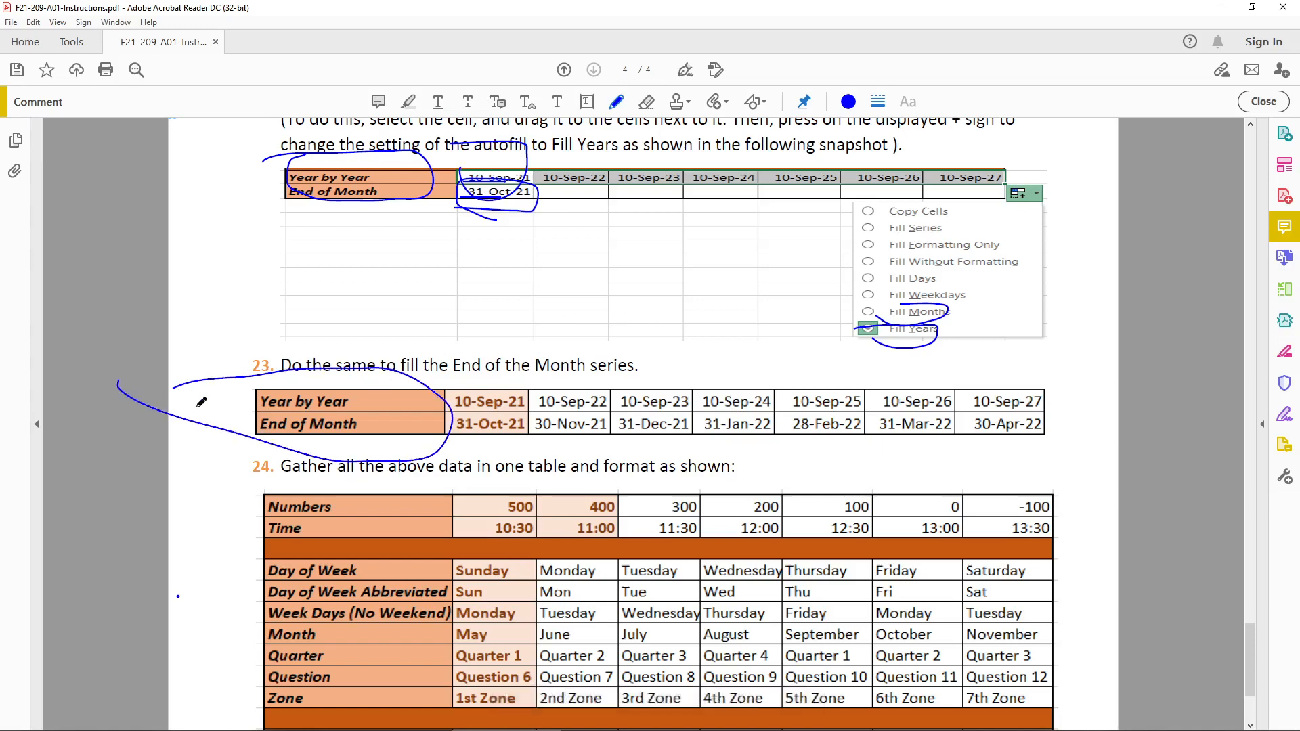
pyautogui.scroll(-1, 352, 661)
pyautogui.scroll(-2, 352, 661)
pyautogui.moveTo(244, 391)
pyautogui.mouseDown()
pyautogui.moveTo(369, 413)
pyautogui.moveTo(386, 678)
pyautogui.moveTo(303, 405)
pyautogui.mouseUp()
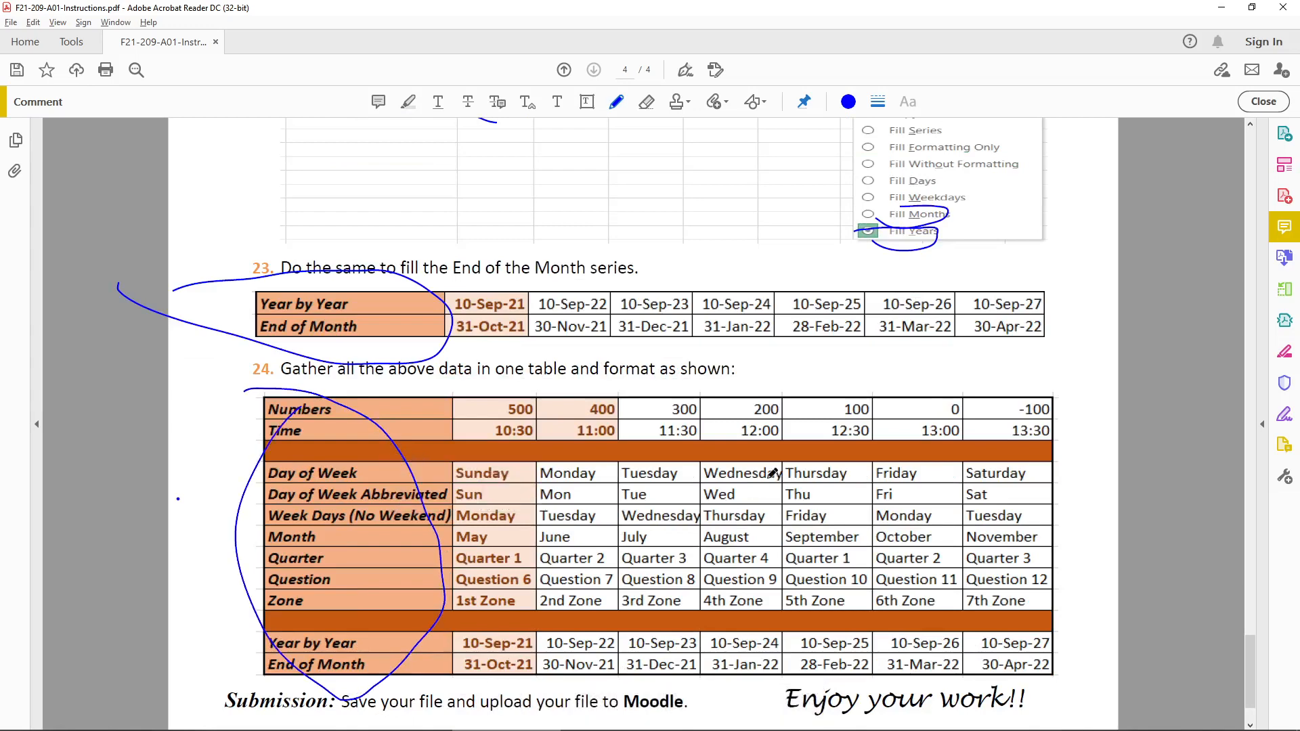
# Mark the Numbers and Time title cells under item 18 in freehand, add a down arrow above the table and handwrite "blue" beside it
pyautogui.scroll(1, 596, 444)
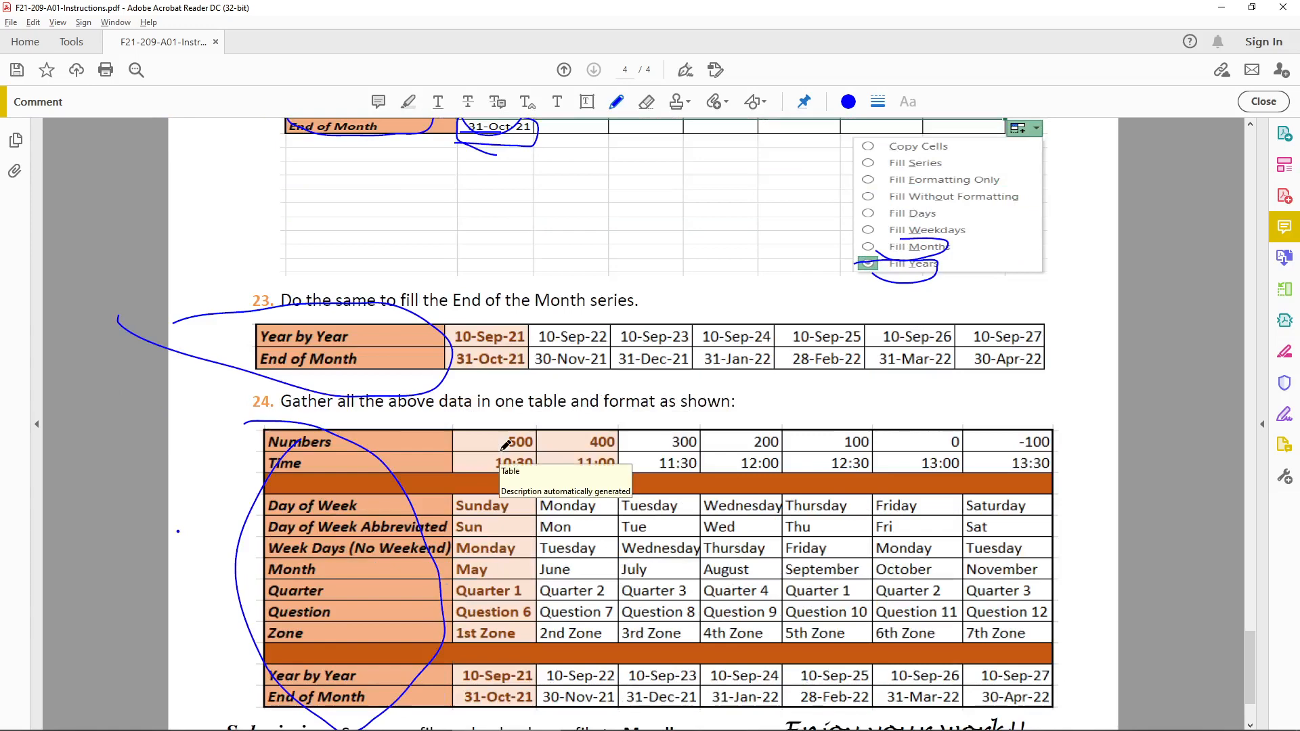
pyautogui.scroll(2, 496, 450)
pyautogui.scroll(7, 496, 449)
pyautogui.moveTo(317, 329)
pyautogui.mouseDown()
pyautogui.moveTo(406, 342)
pyautogui.moveTo(380, 347)
pyautogui.moveTo(398, 377)
pyautogui.mouseUp()
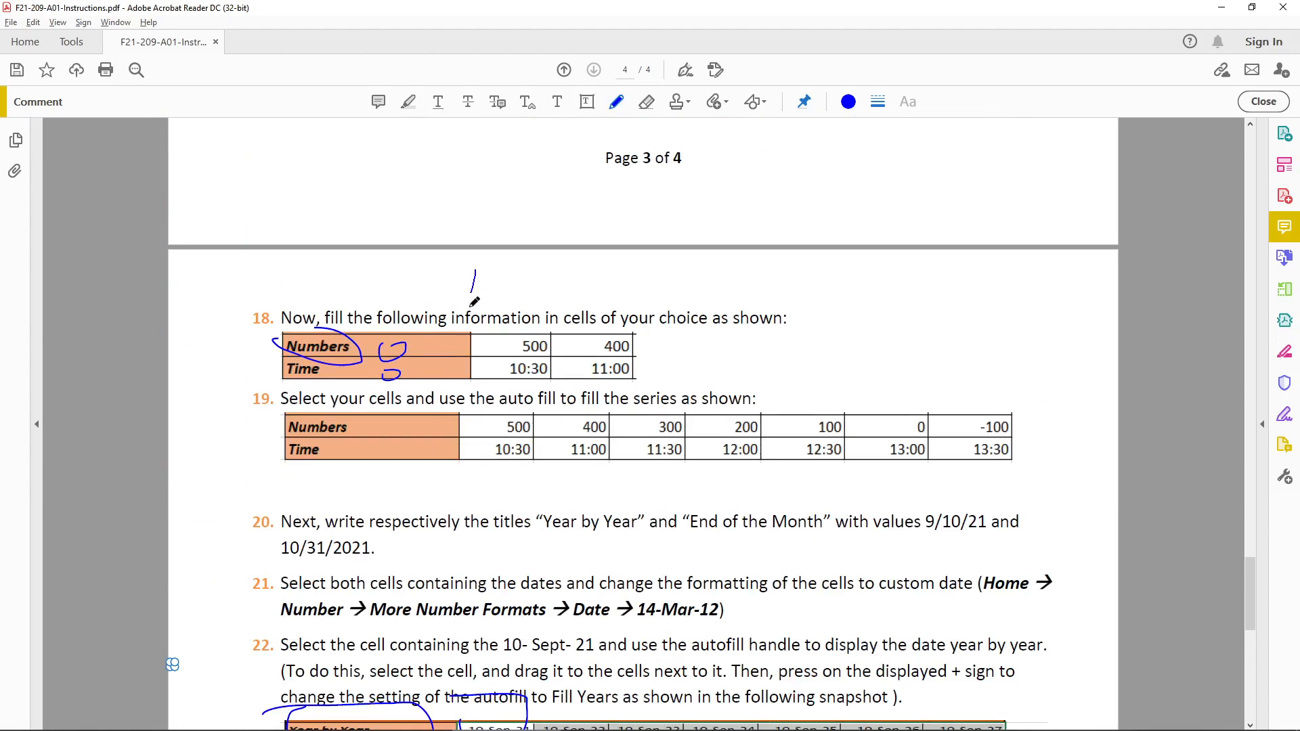
pyautogui.moveTo(448, 299); pyautogui.dragTo(476, 270)
pyautogui.moveTo(625, 277)
pyautogui.mouseDown()
pyautogui.moveTo(657, 310)
pyautogui.moveTo(709, 305)
pyautogui.moveTo(727, 331)
pyautogui.mouseUp()
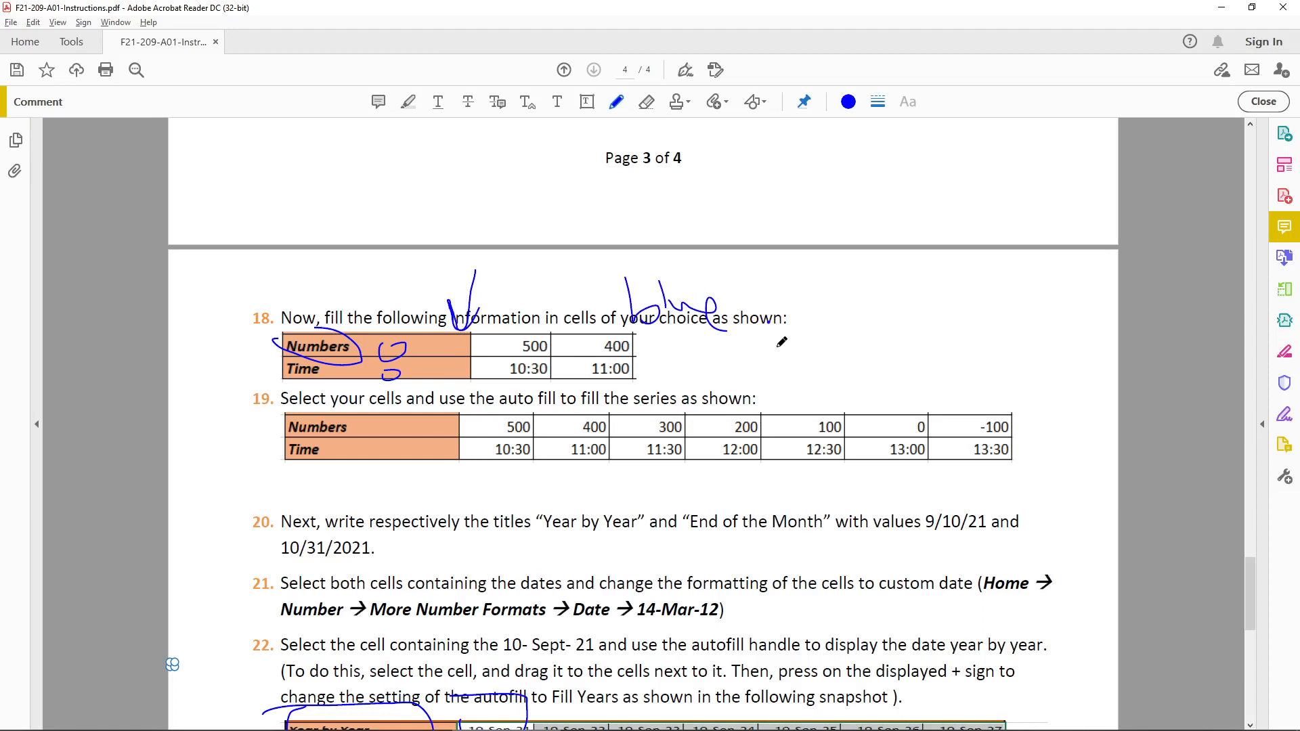
# Go back through the instructions to page 1 and zoom out to look over the assignment header and the sample auction table
pyautogui.scroll(2, 784, 341)
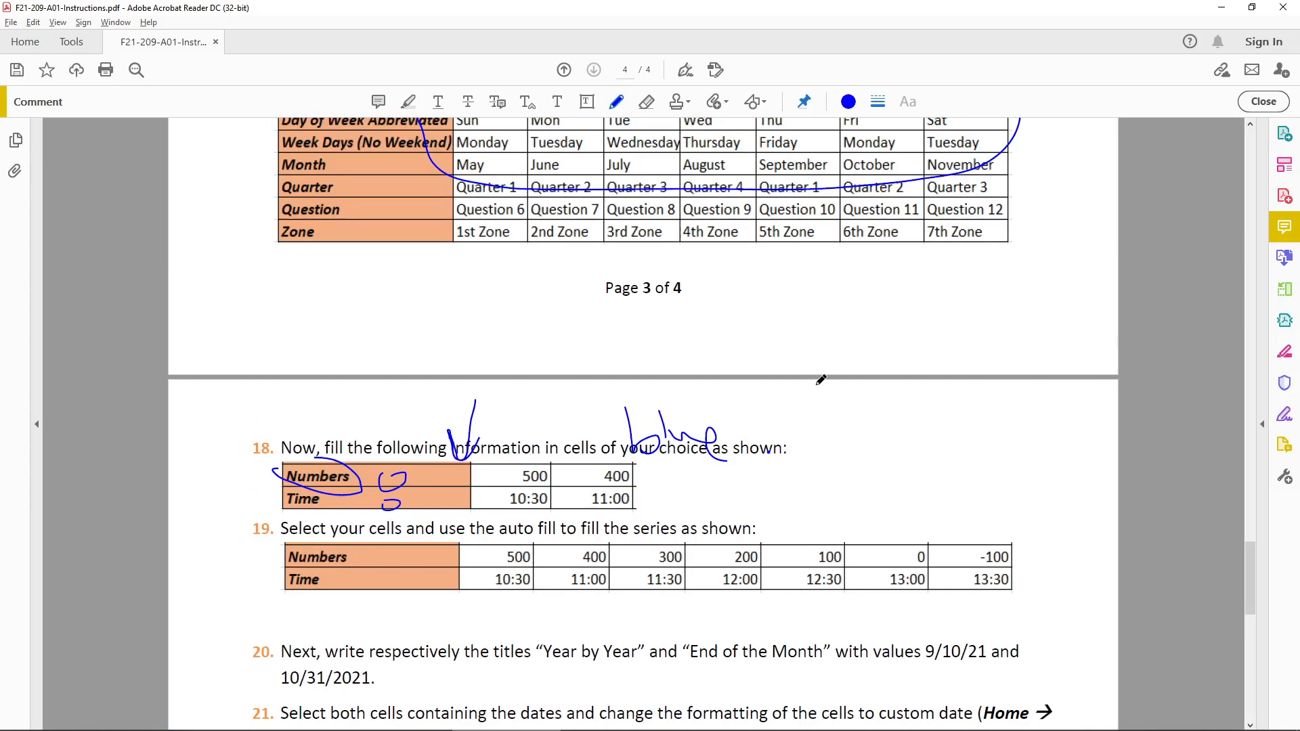
pyautogui.scroll(8, 818, 363)
pyautogui.scroll(15, 818, 363)
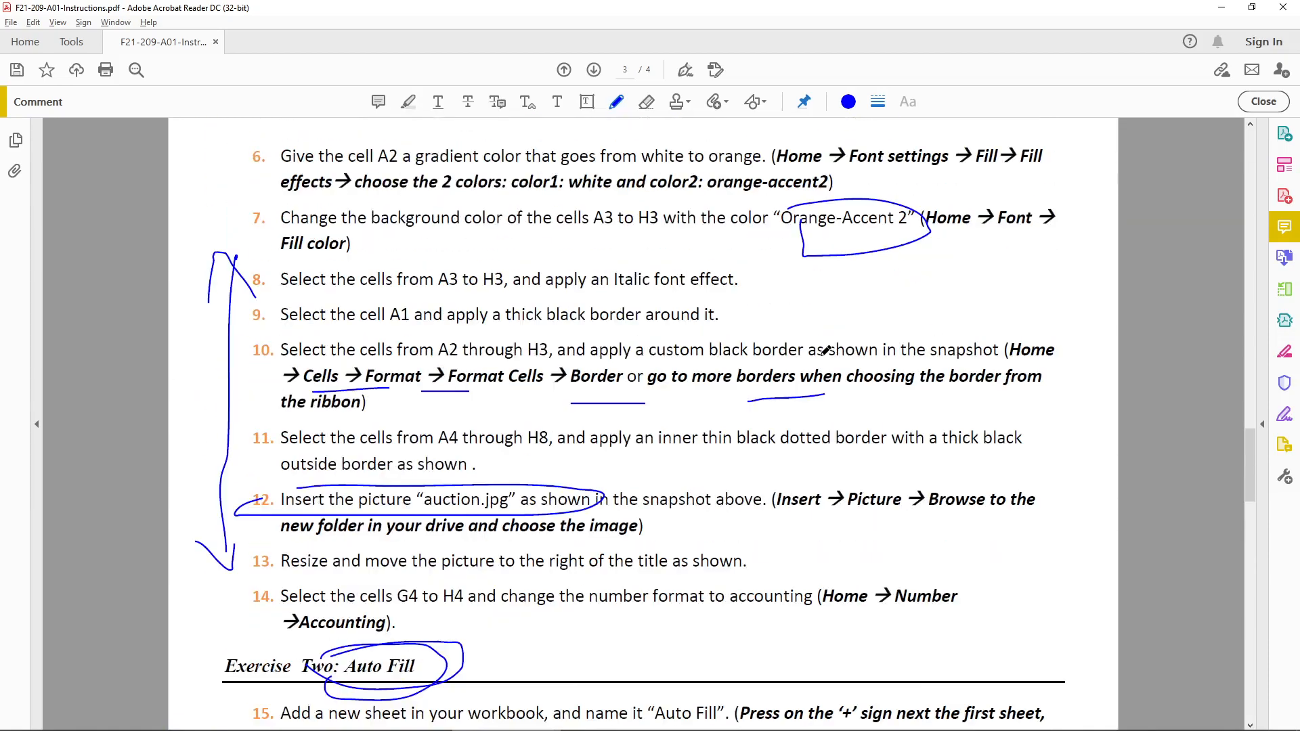
pyautogui.scroll(20, 826, 351)
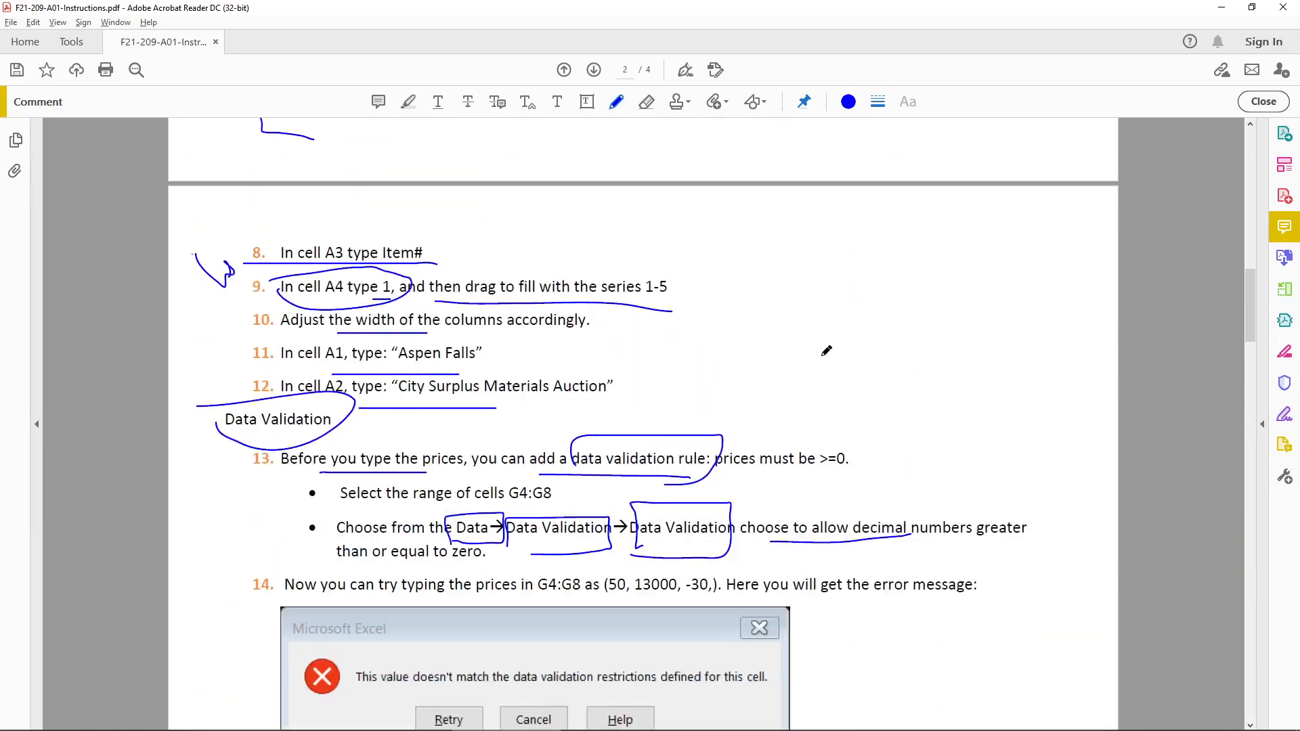
pyautogui.scroll(4, 829, 350)
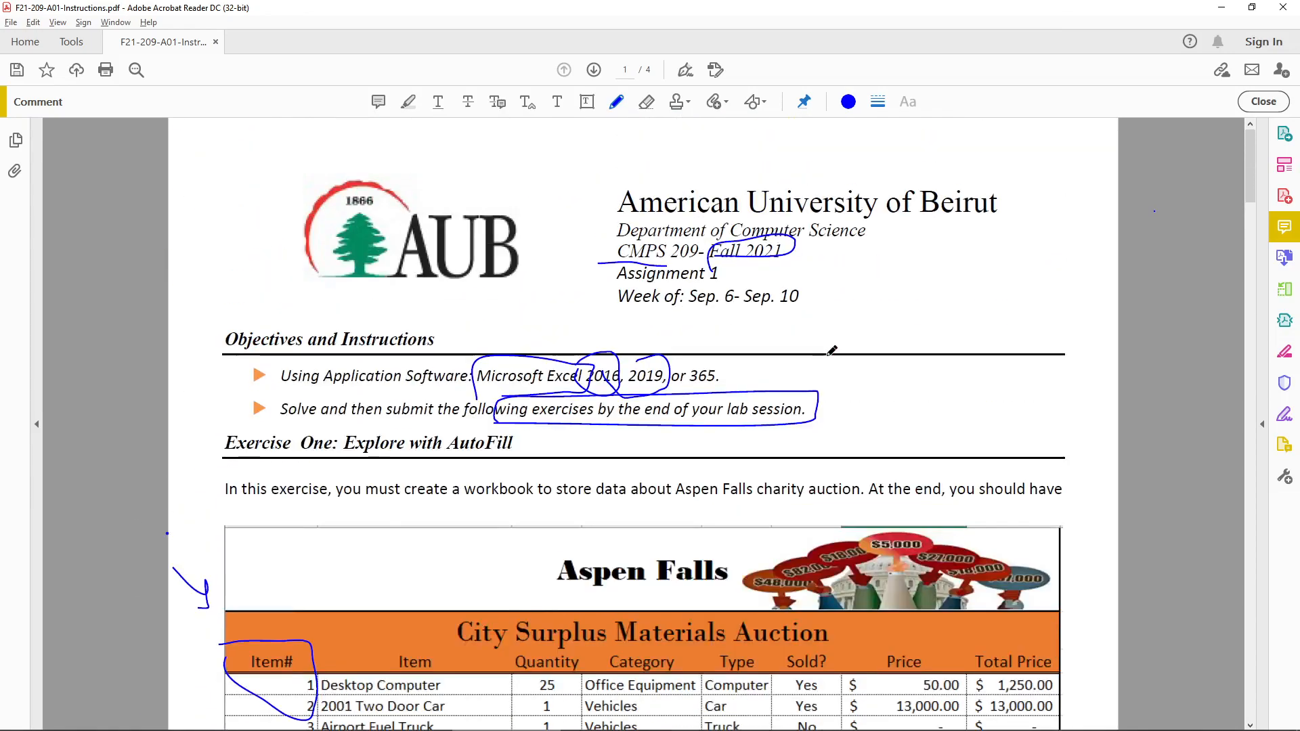
pyautogui.hotkey('ctrl', '-')
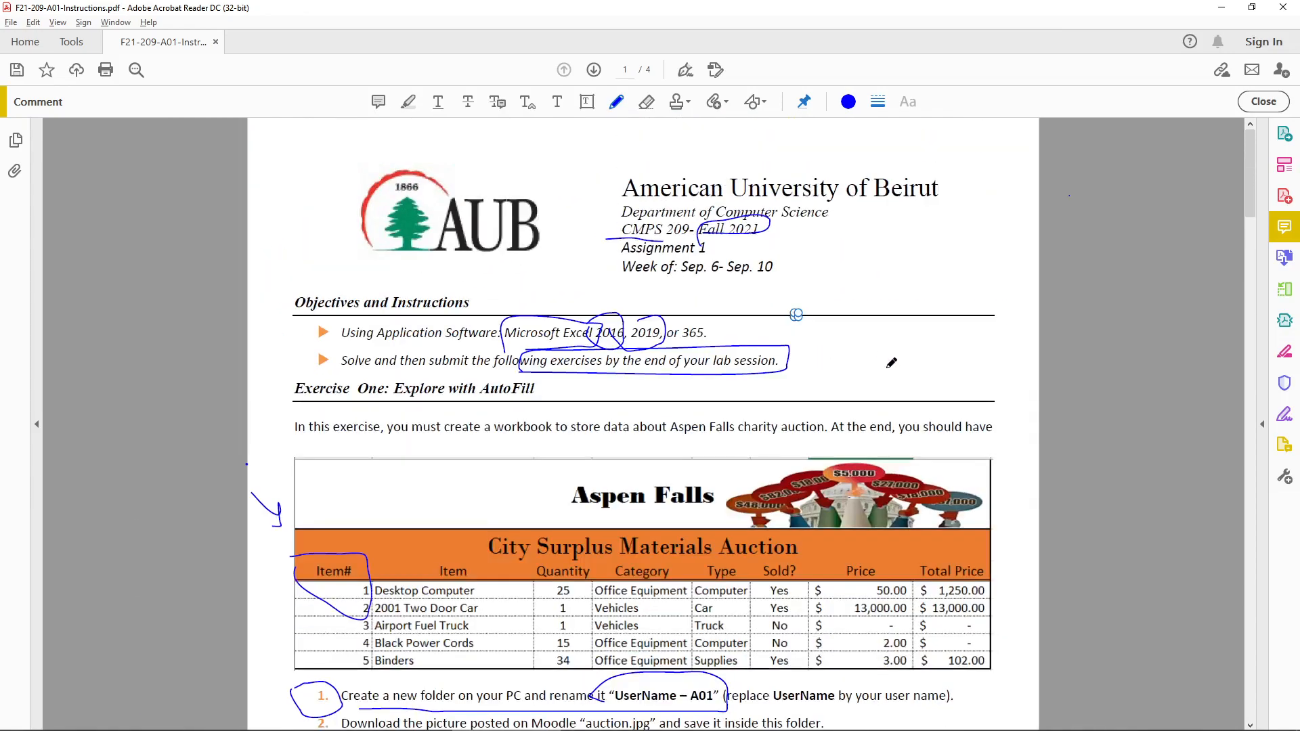
pyautogui.moveTo(425, 726)
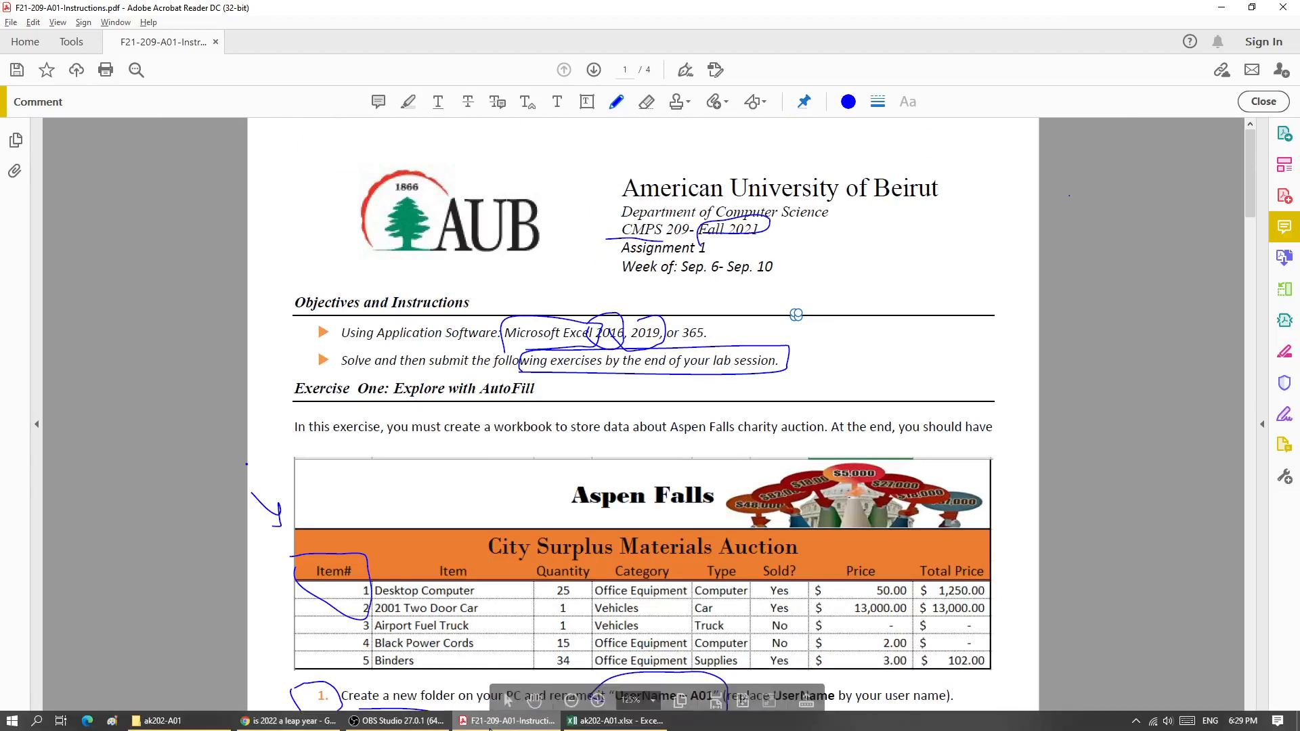